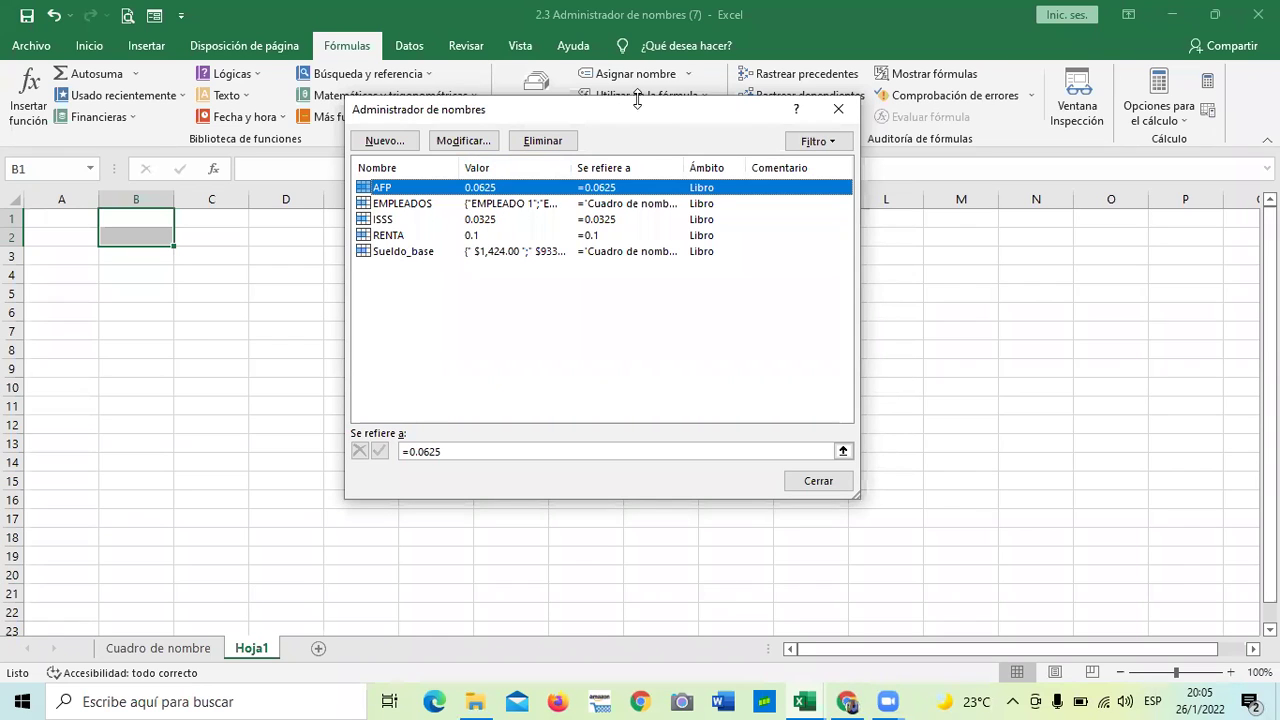
Close the Name Manager and switch to the lesson page in Chrome to review the examples of range names in formulas.
{"action": "left_click_drag", "start_coordinate": [645, 114], "coordinate": [685, 111]}
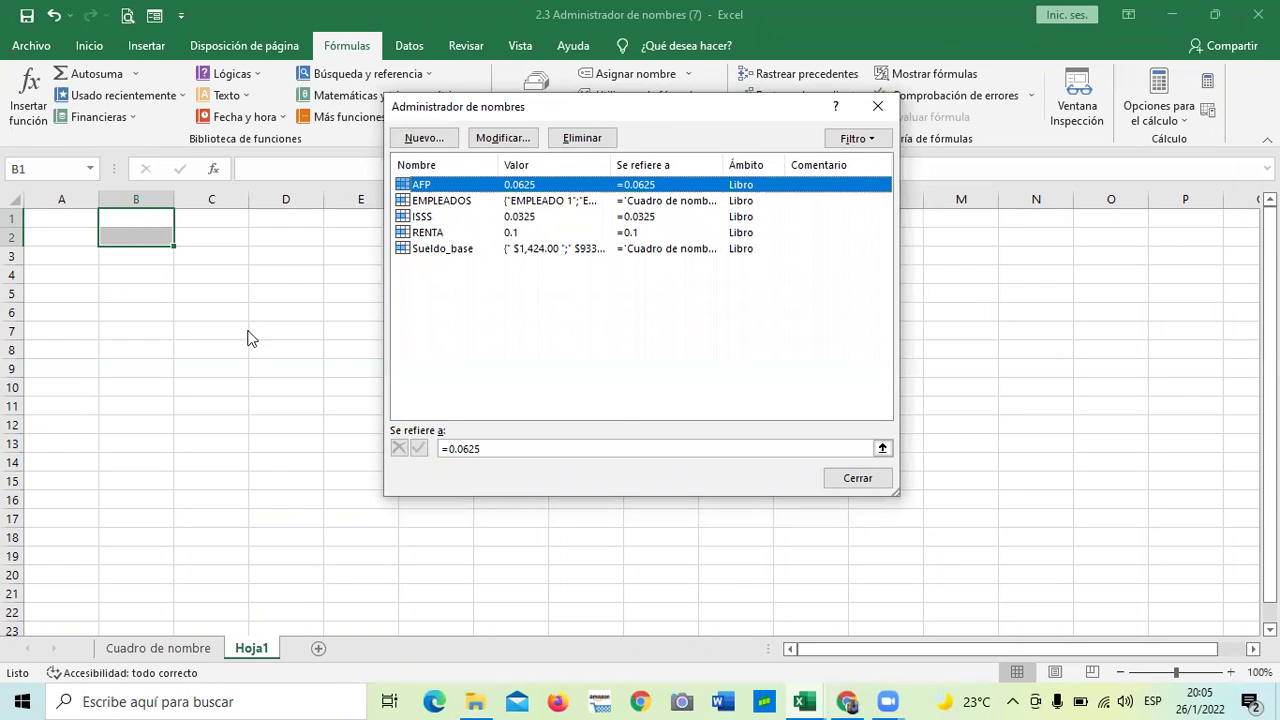
{"action": "left_click", "coordinate": [858, 478]}
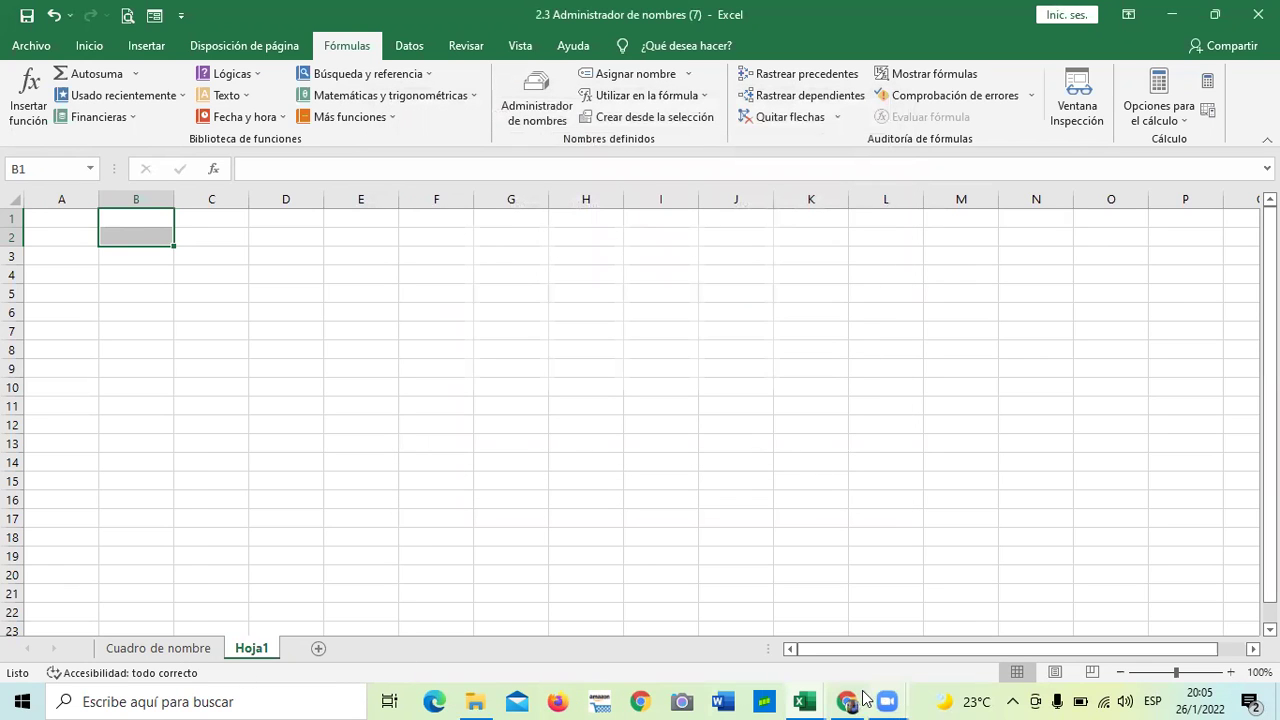
{"action": "mouse_move", "coordinate": [852, 700]}
{"action": "left_click", "coordinate": [810, 632]}
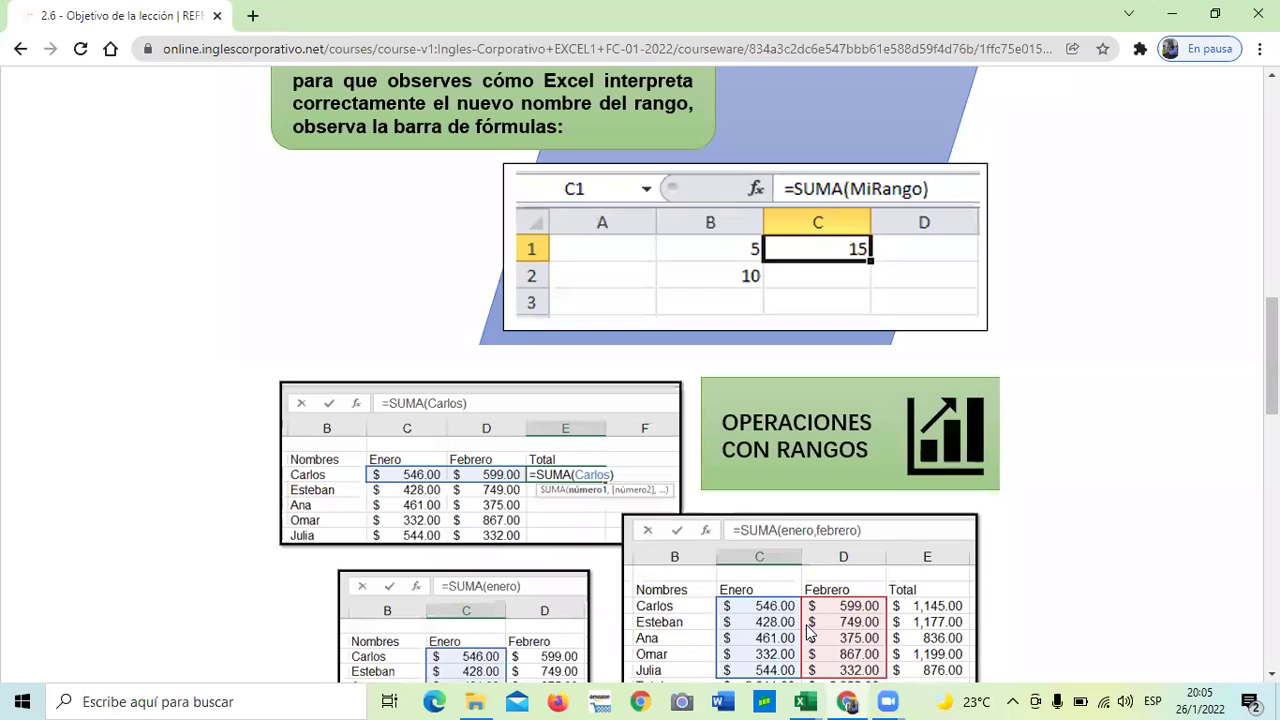
{"action": "scroll", "coordinate": [750, 437], "scroll_direction": "up", "scroll_amount": 4}
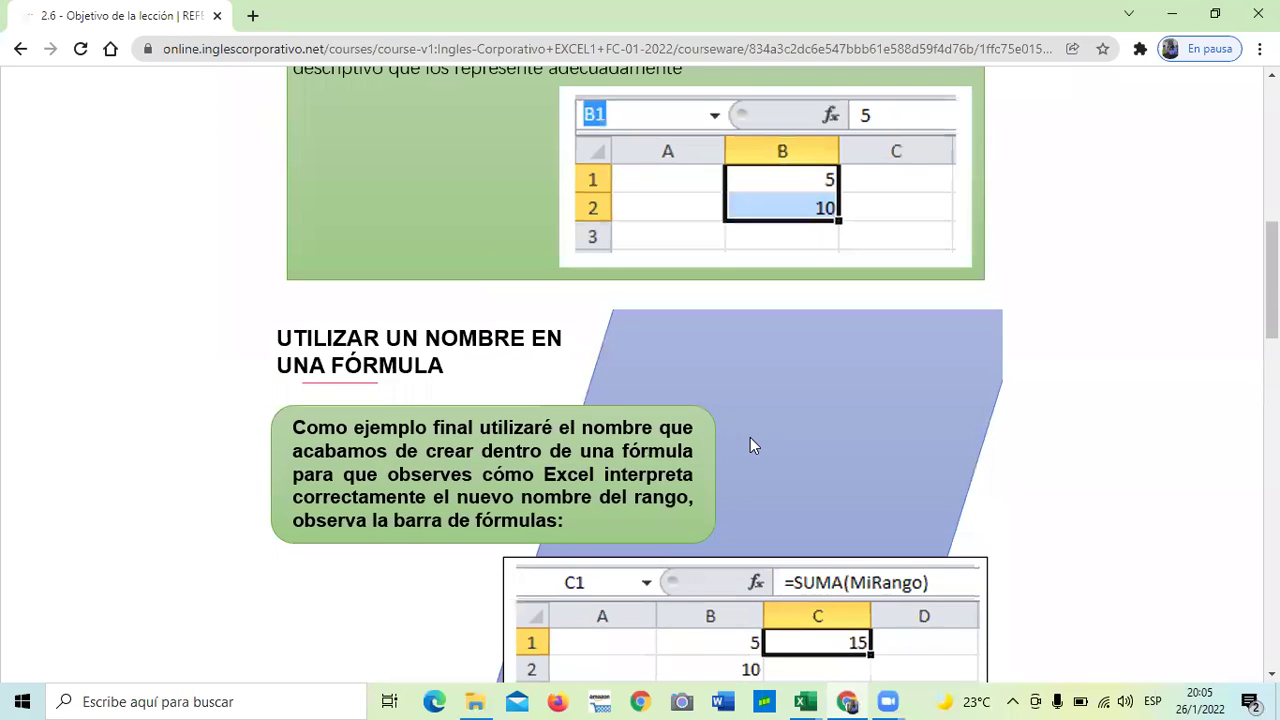
{"action": "scroll", "coordinate": [750, 445], "scroll_direction": "up", "scroll_amount": 1}
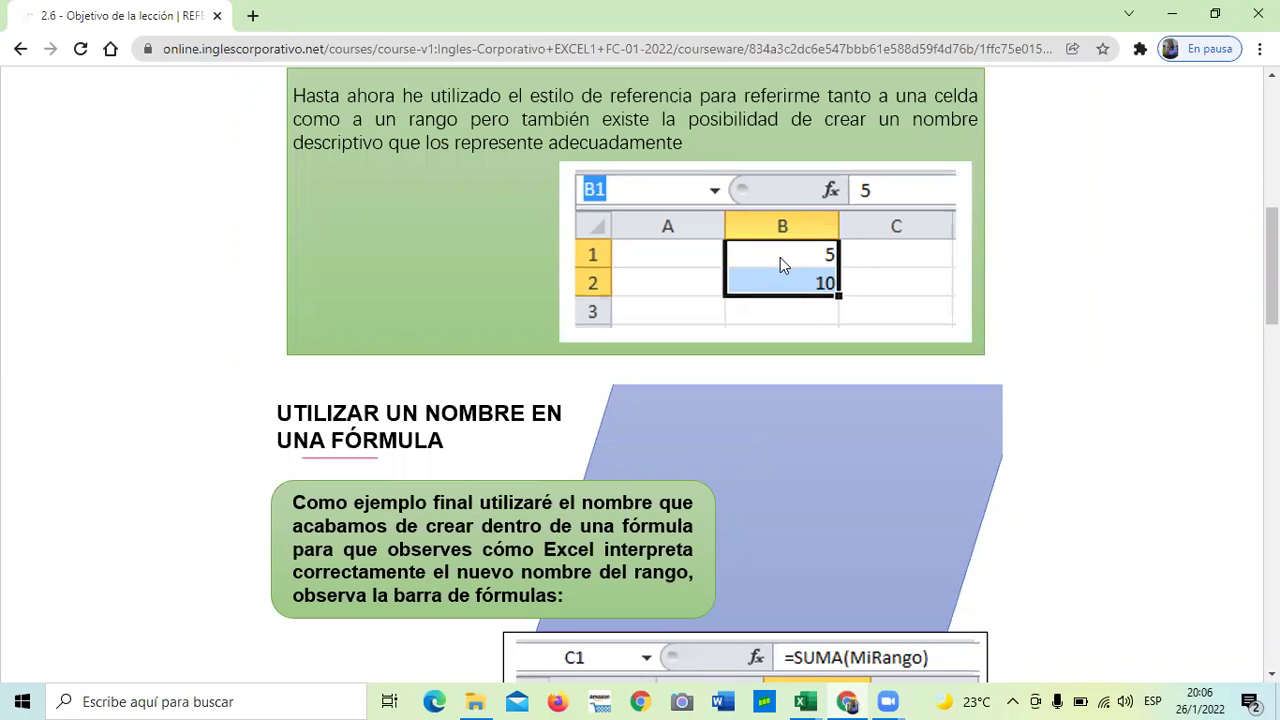
{"action": "scroll", "coordinate": [780, 262], "scroll_direction": "down", "scroll_amount": 3}
{"action": "scroll", "coordinate": [782, 265], "scroll_direction": "down", "scroll_amount": 2}
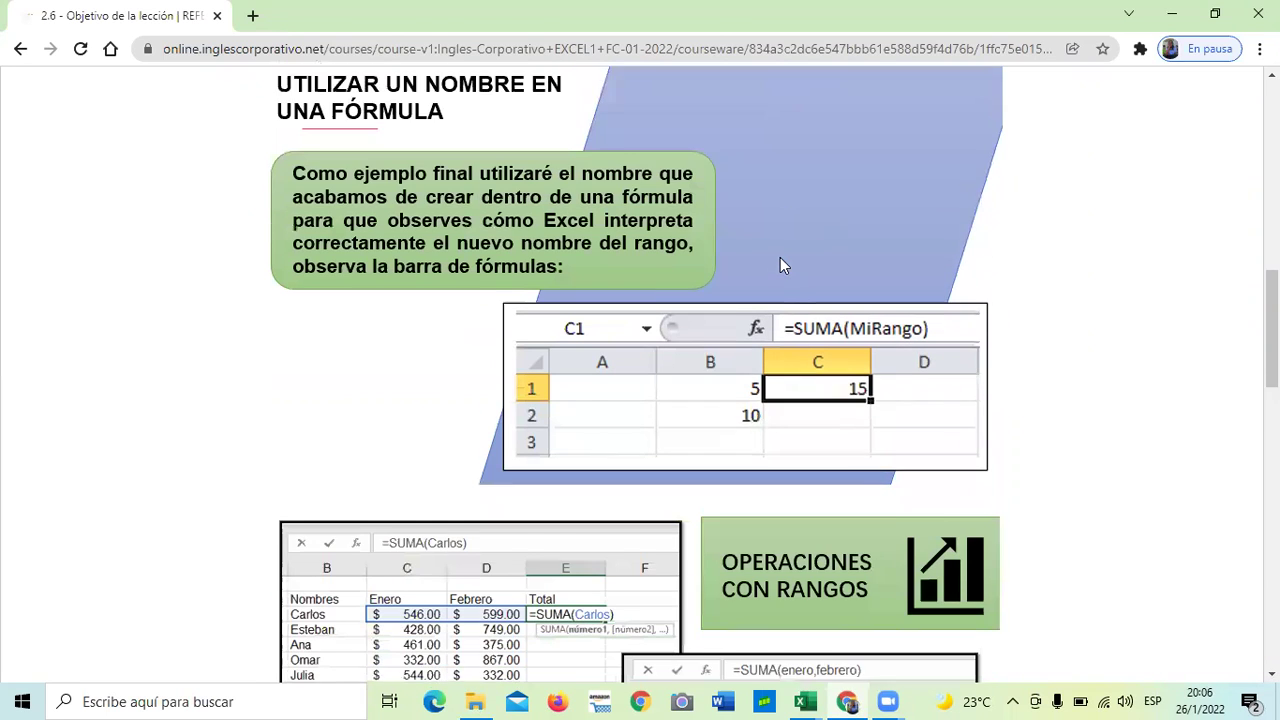
{"action": "scroll", "coordinate": [814, 410], "scroll_direction": "down", "scroll_amount": 1}
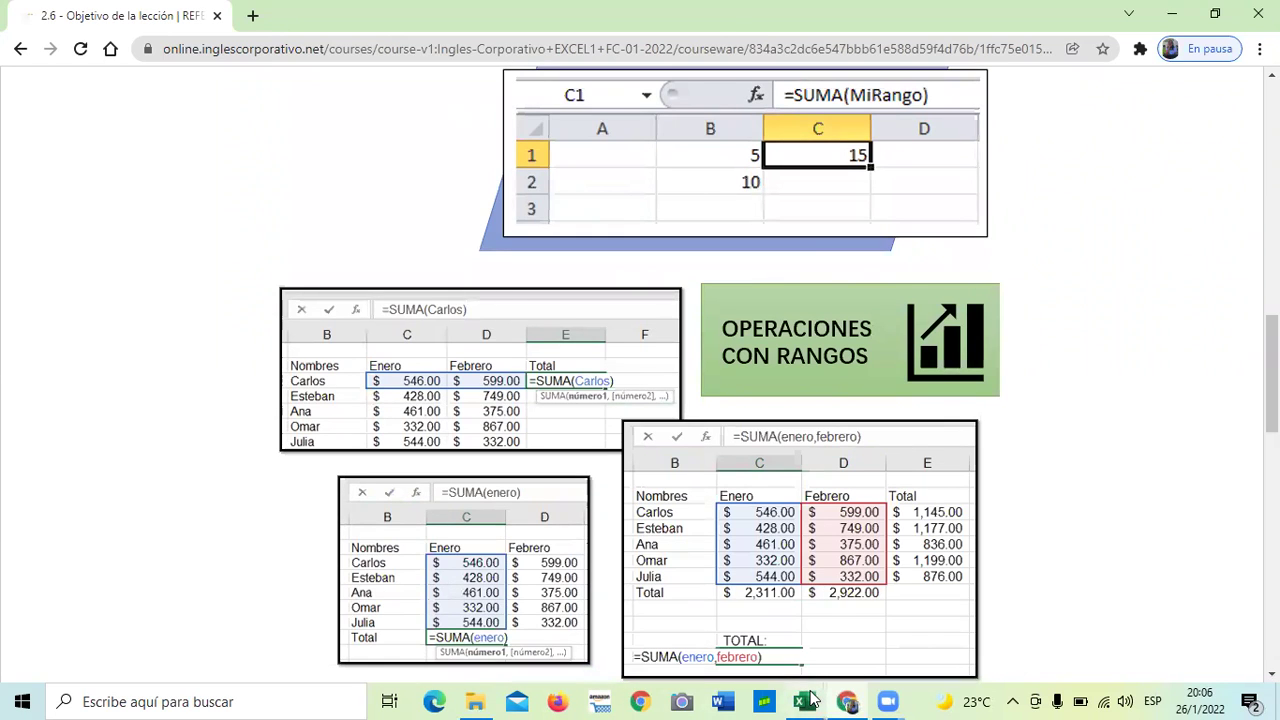
Return to the 2.3 Administrador de nombres workbook in Excel and define the workbook-level name Mirango for cells B1:B2 on Hoja1.
{"action": "mouse_move", "coordinate": [813, 700]}
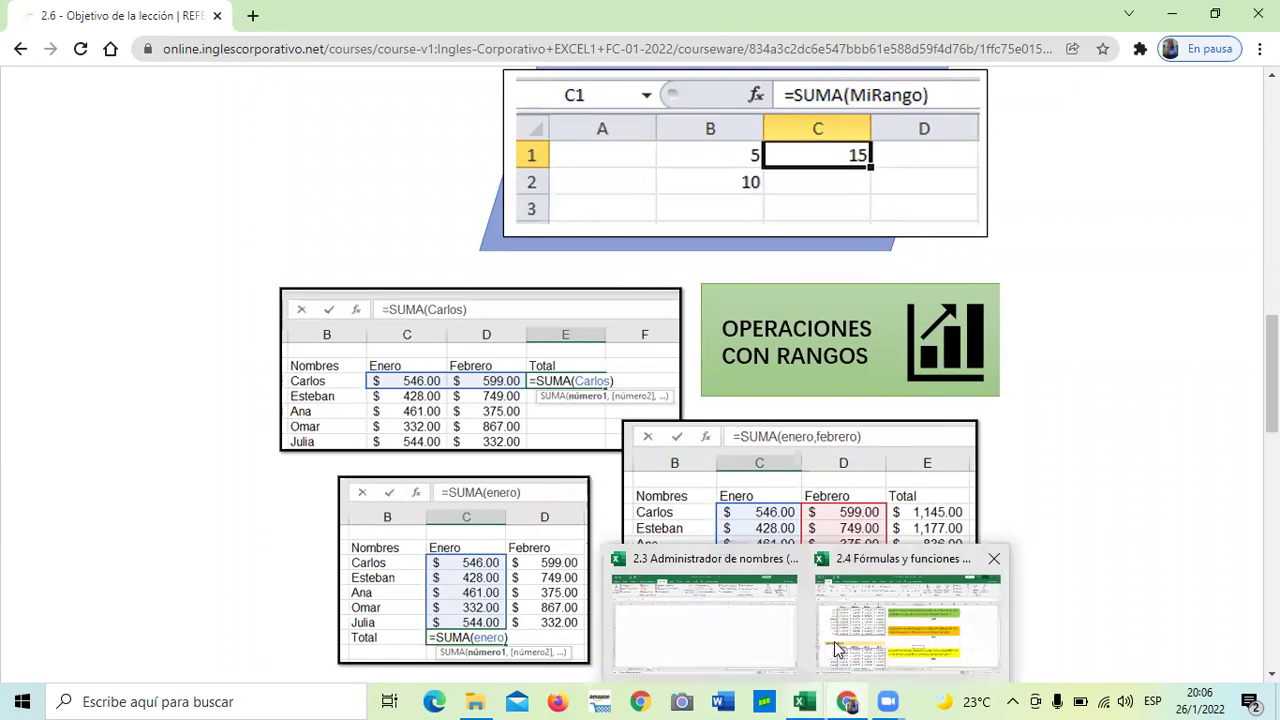
{"action": "left_click", "coordinate": [757, 632]}
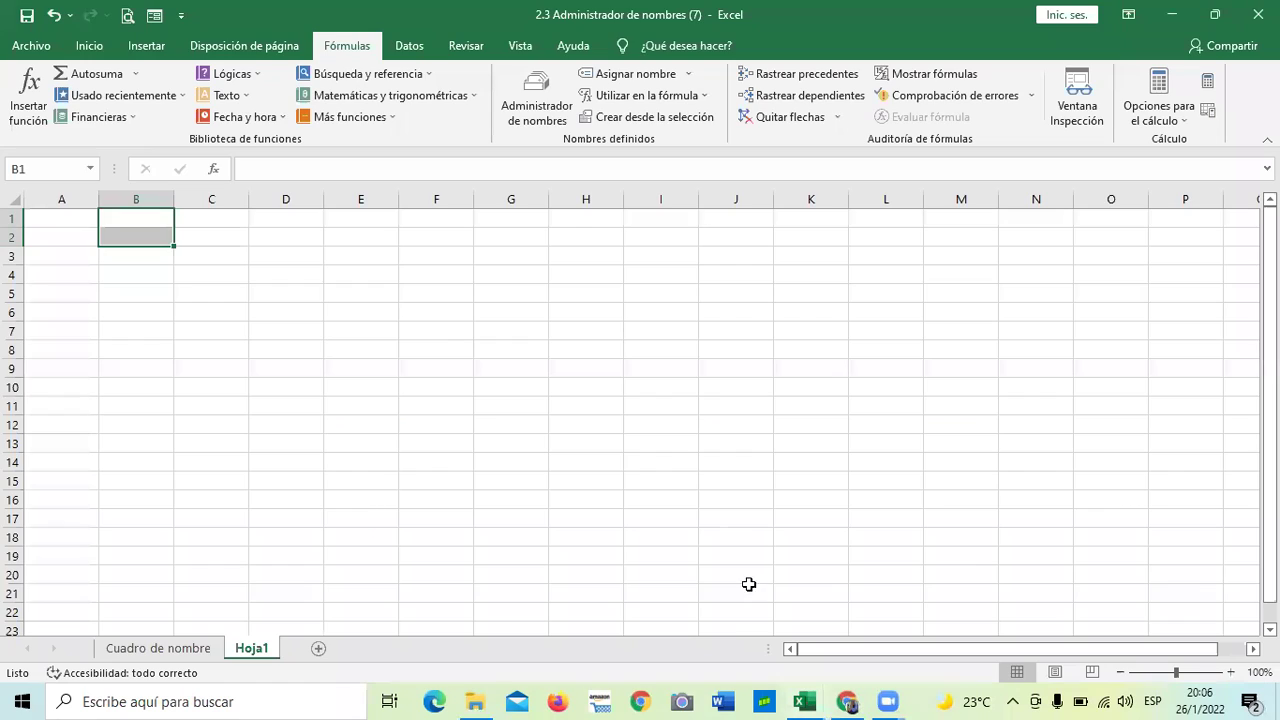
{"action": "left_click", "coordinate": [305, 312]}
{"action": "left_click_drag", "start_coordinate": [150, 215], "coordinate": [146, 238]}
{"action": "left_click", "coordinate": [537, 105]}
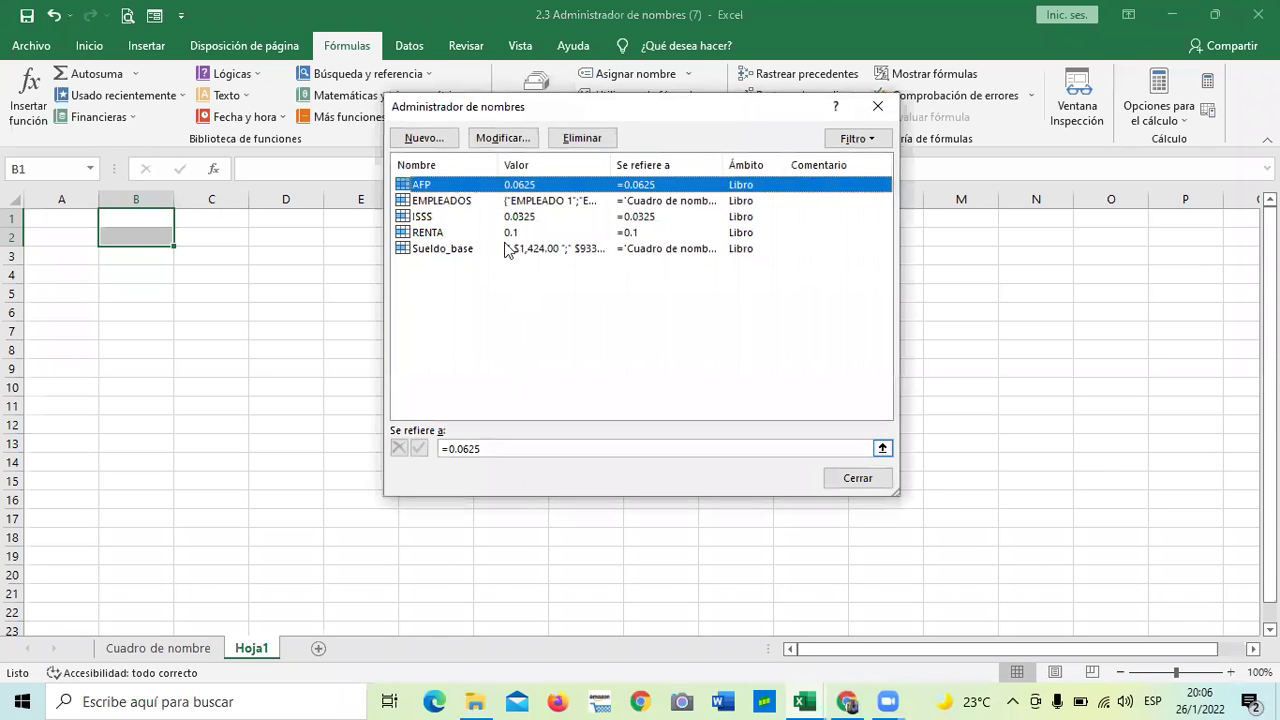
{"action": "left_click", "coordinate": [424, 138]}
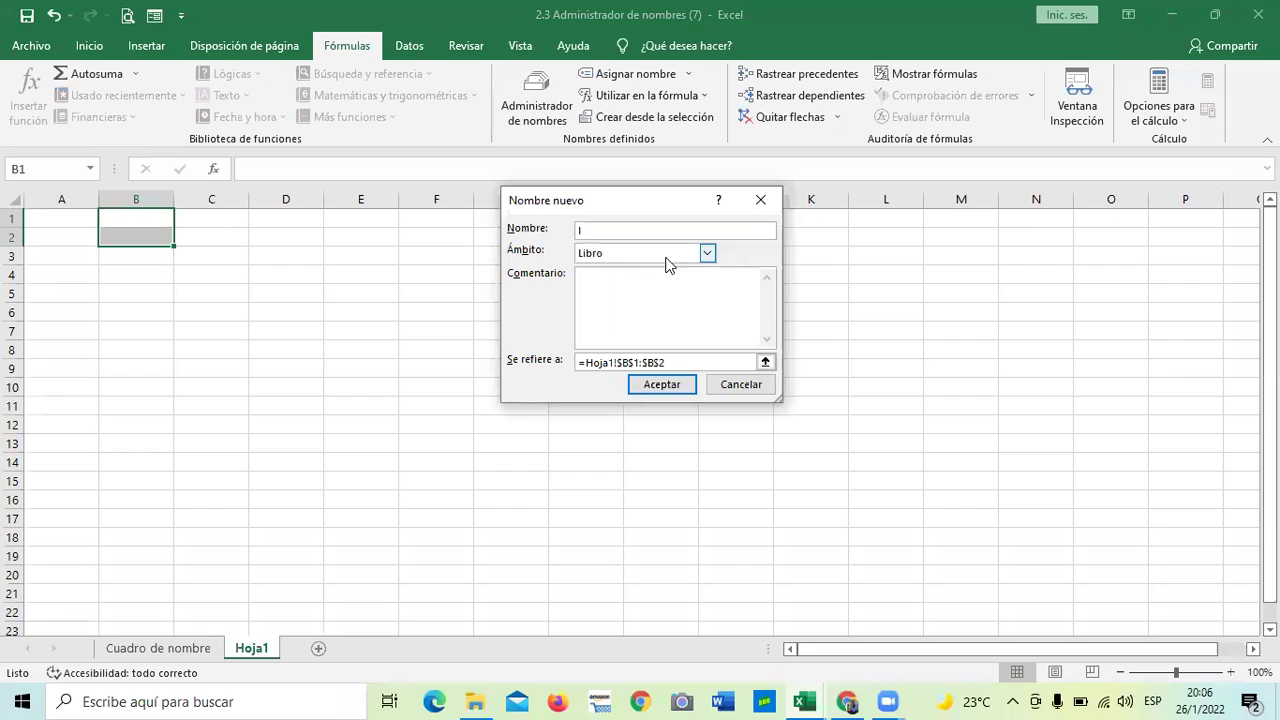
{"action": "type", "text": "Mirango"}
{"action": "left_click", "coordinate": [660, 386]}
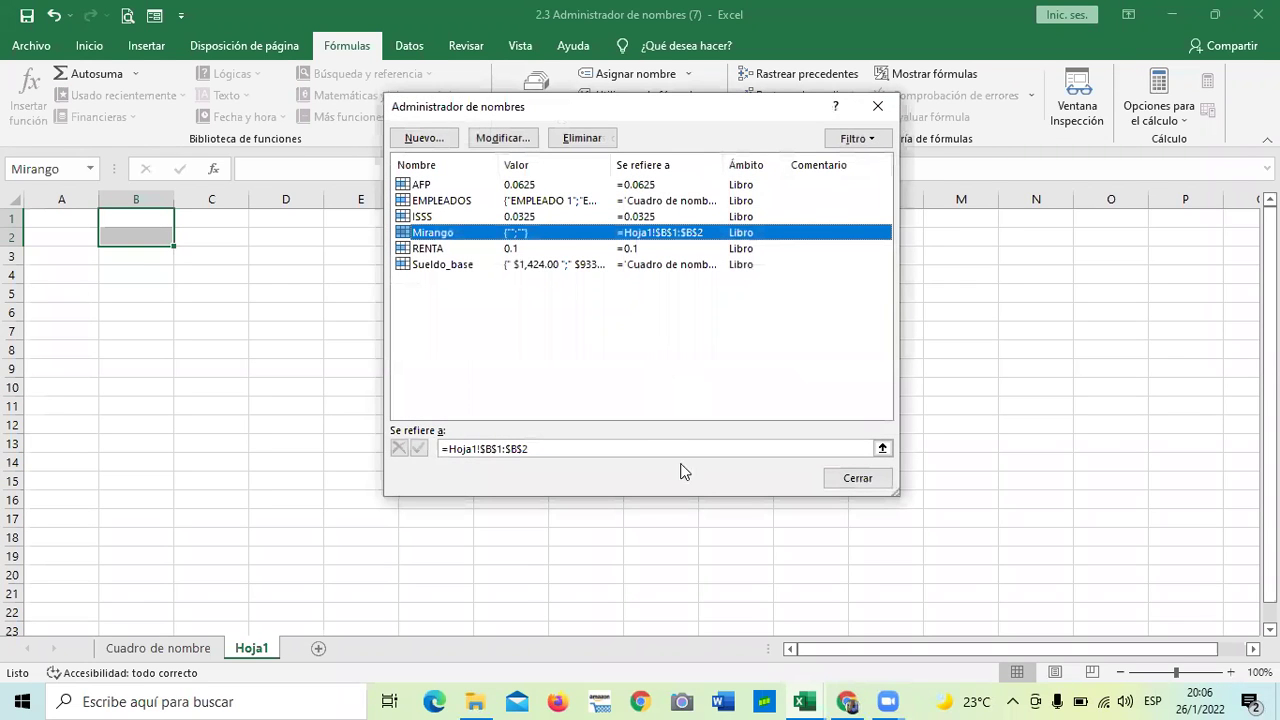
{"action": "left_click", "coordinate": [857, 478]}
Enter 5 in cell B1 and 10 in cell B2 of Hoja1.
{"action": "left_click", "coordinate": [735, 461]}
{"action": "left_click", "coordinate": [151, 217]}
{"action": "type", "text": "5"}
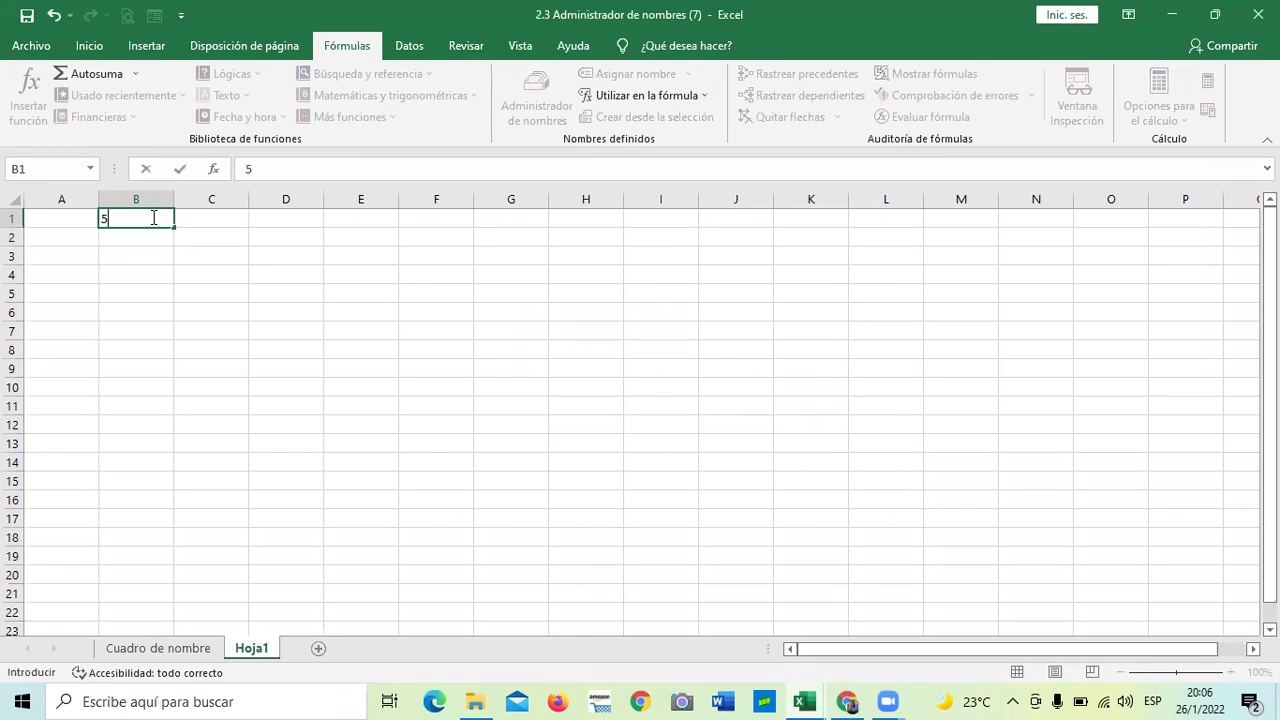
{"action": "left_click", "coordinate": [147, 235]}
{"action": "type", "text": "10"}
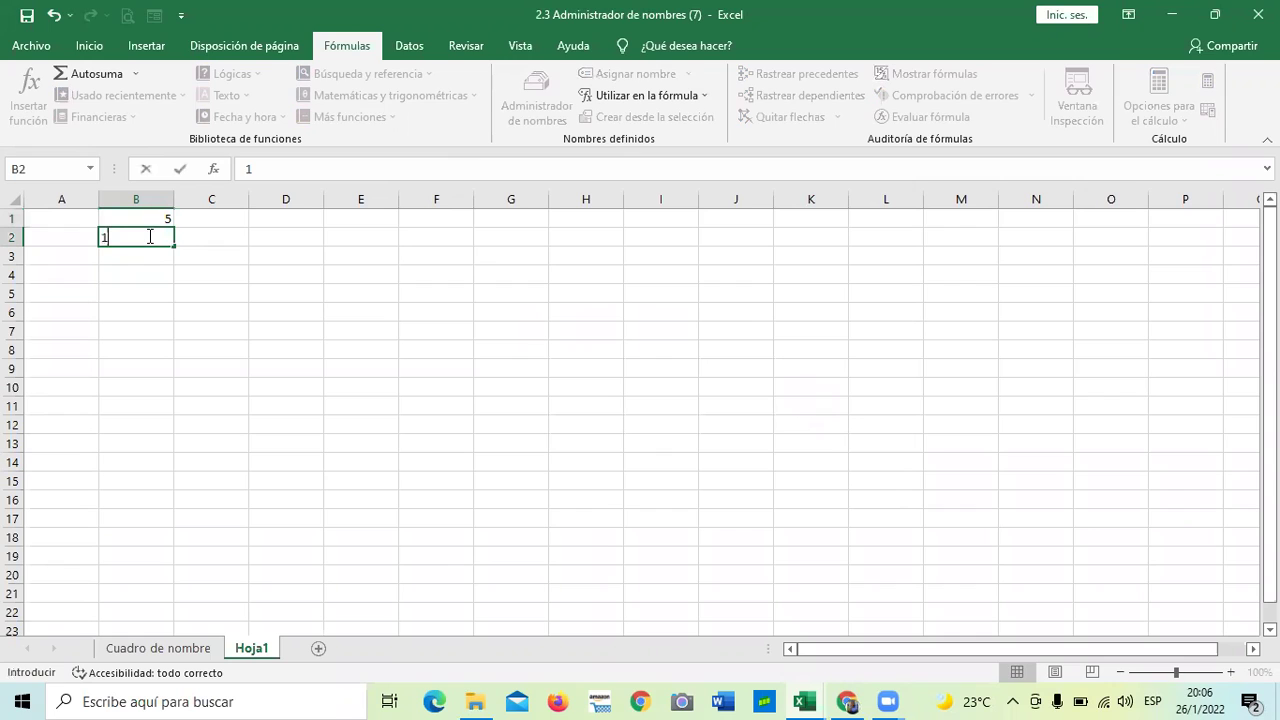
{"action": "left_click", "coordinate": [224, 286]}
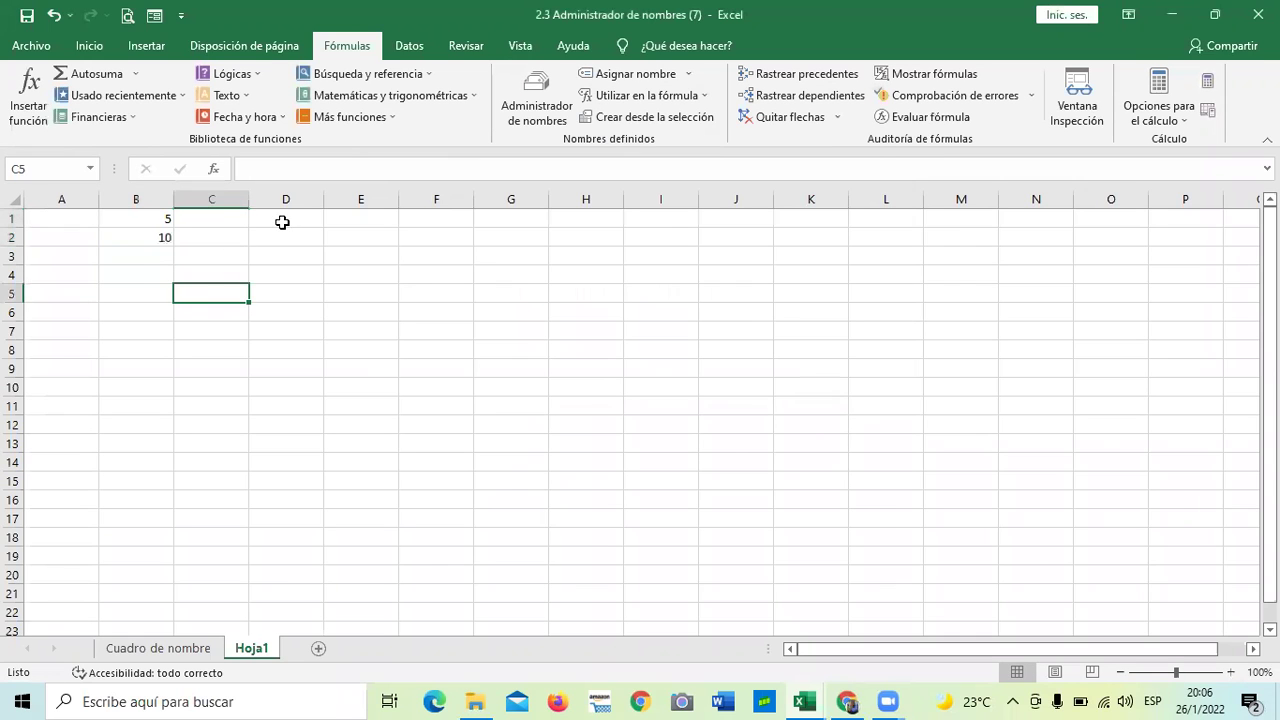
Sum the named range in cell D1 with the formula =SUMA(Mirango).
{"action": "left_click", "coordinate": [283, 221]}
{"action": "type", "text": "=suma"}
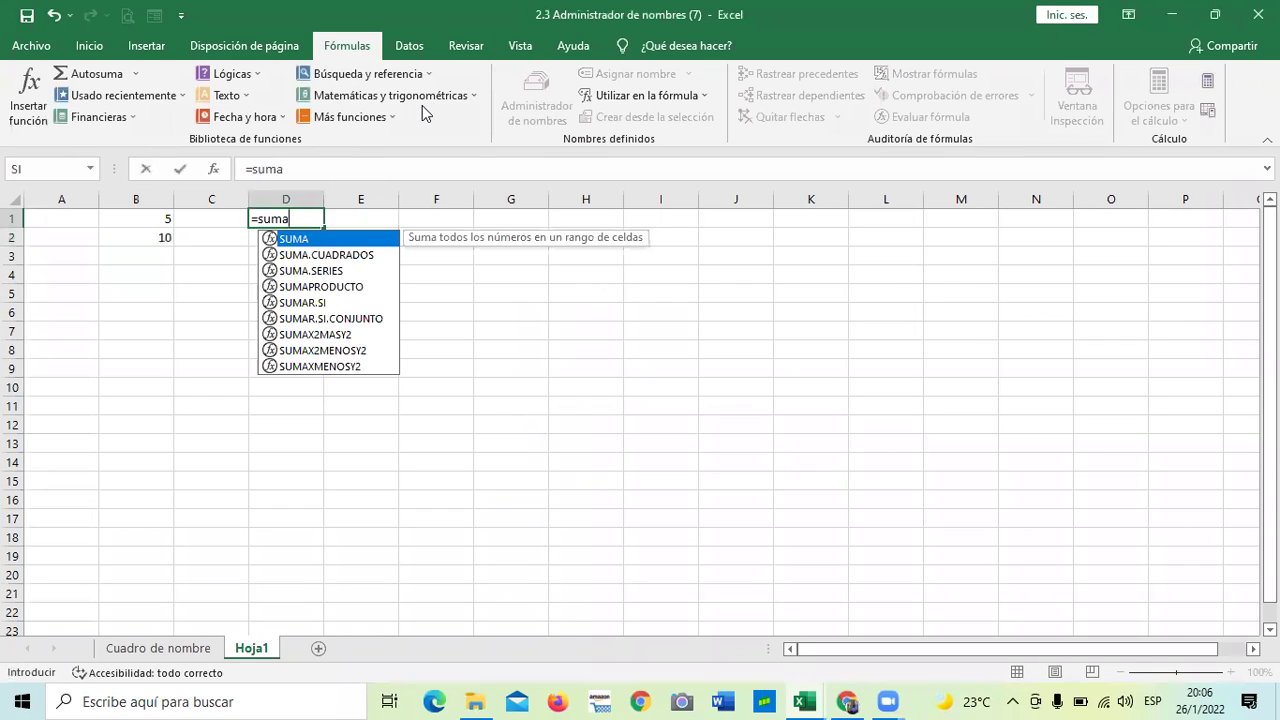
{"action": "type", "text": "("}
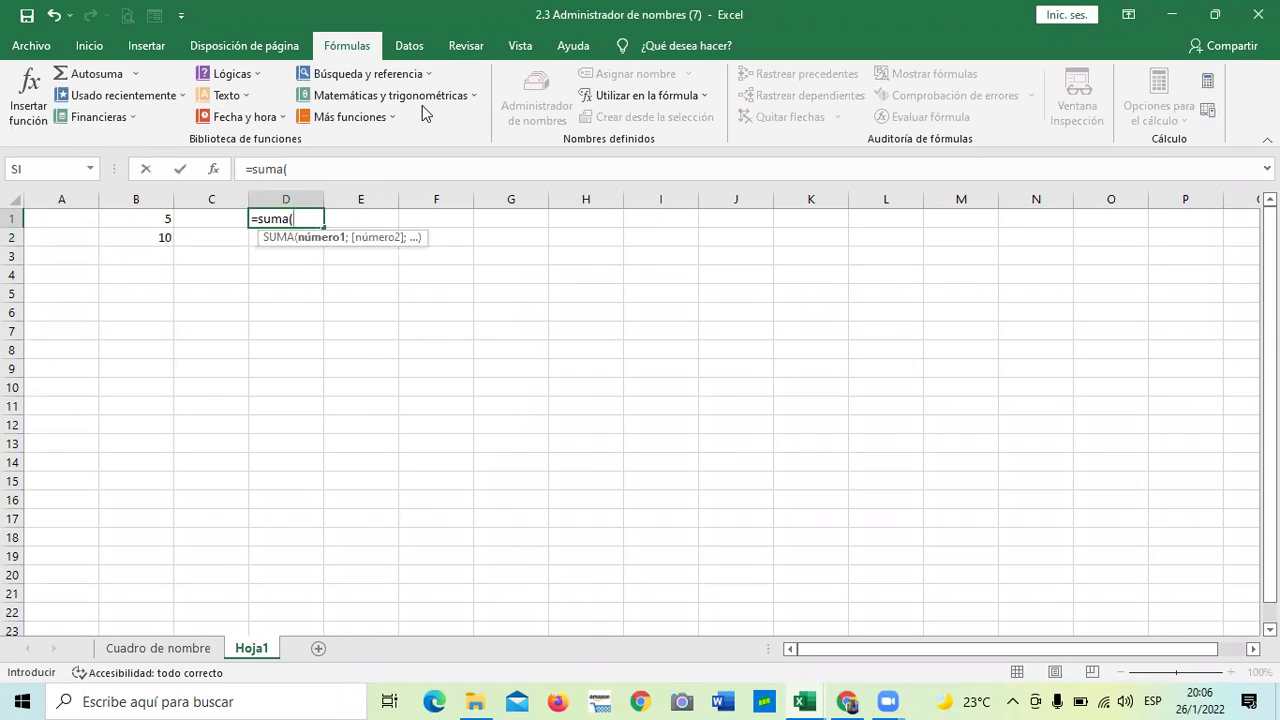
{"action": "type", "text": "mi"}
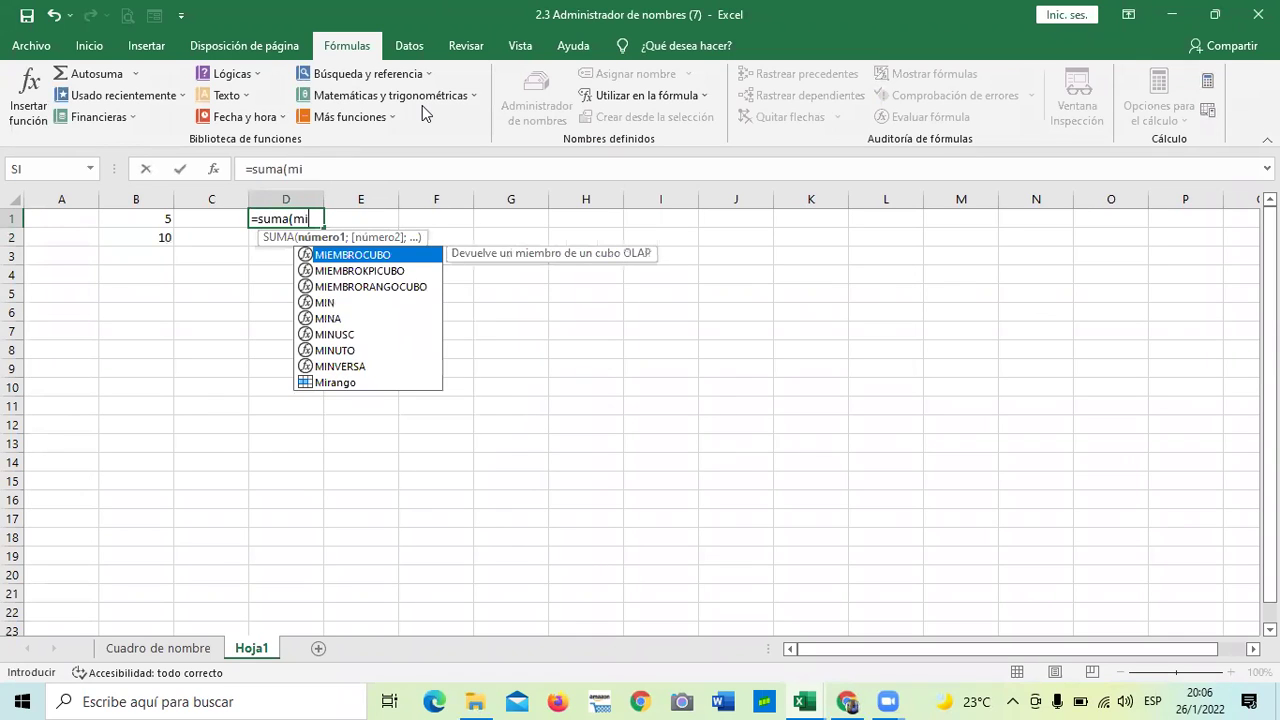
{"action": "double_click", "coordinate": [332, 383]}
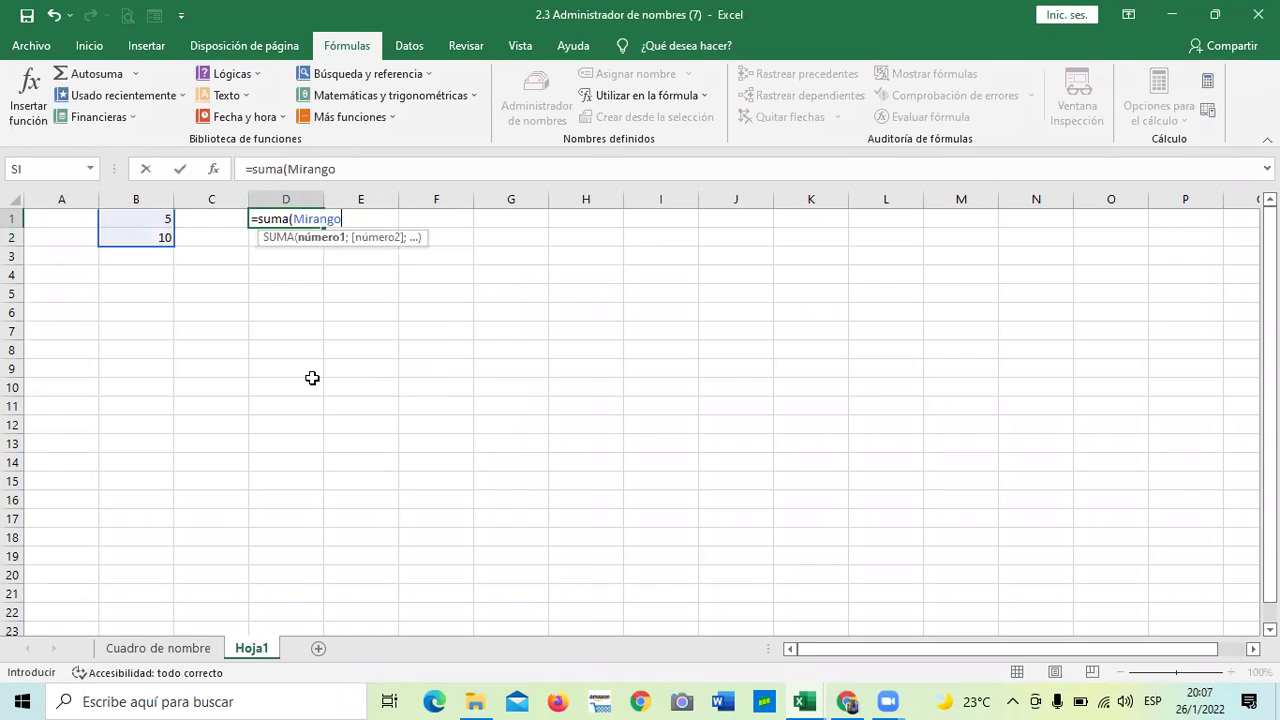
{"action": "type", "text": ")"}
{"action": "key", "text": "Return"}
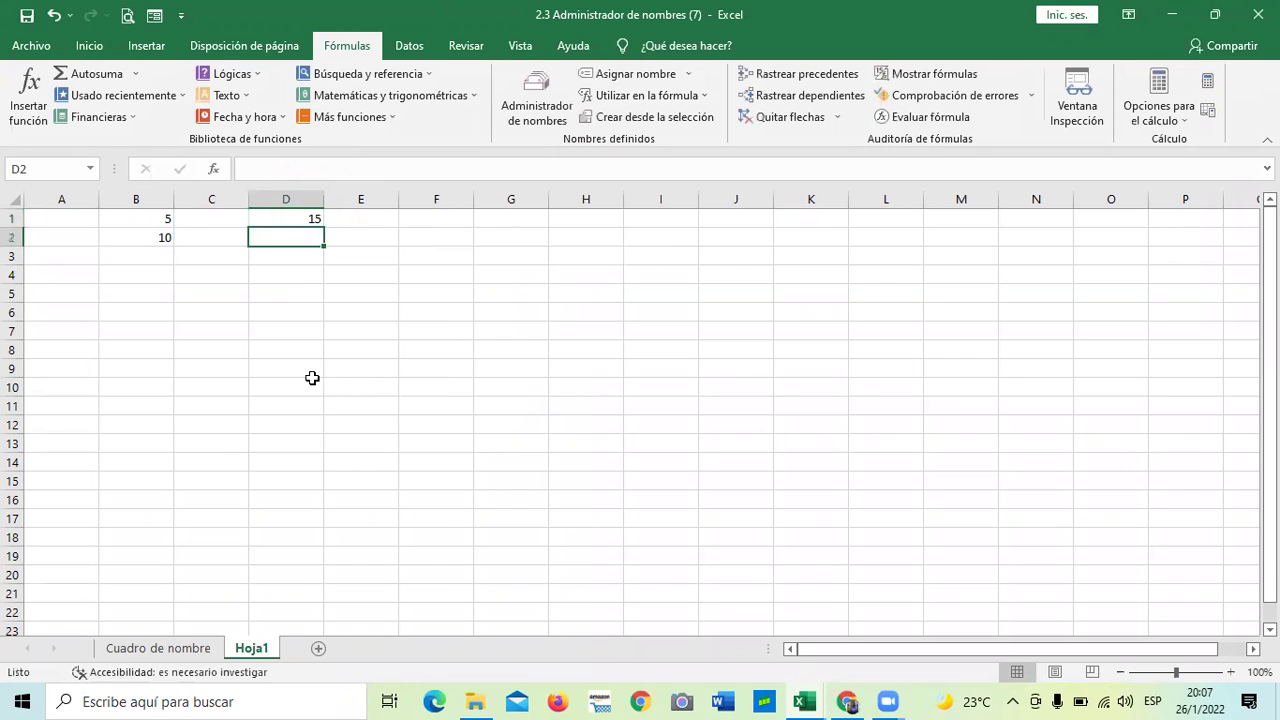
Change the values of the named range to 20 in B1 and 45 in B2.
{"action": "left_click", "coordinate": [452, 328]}
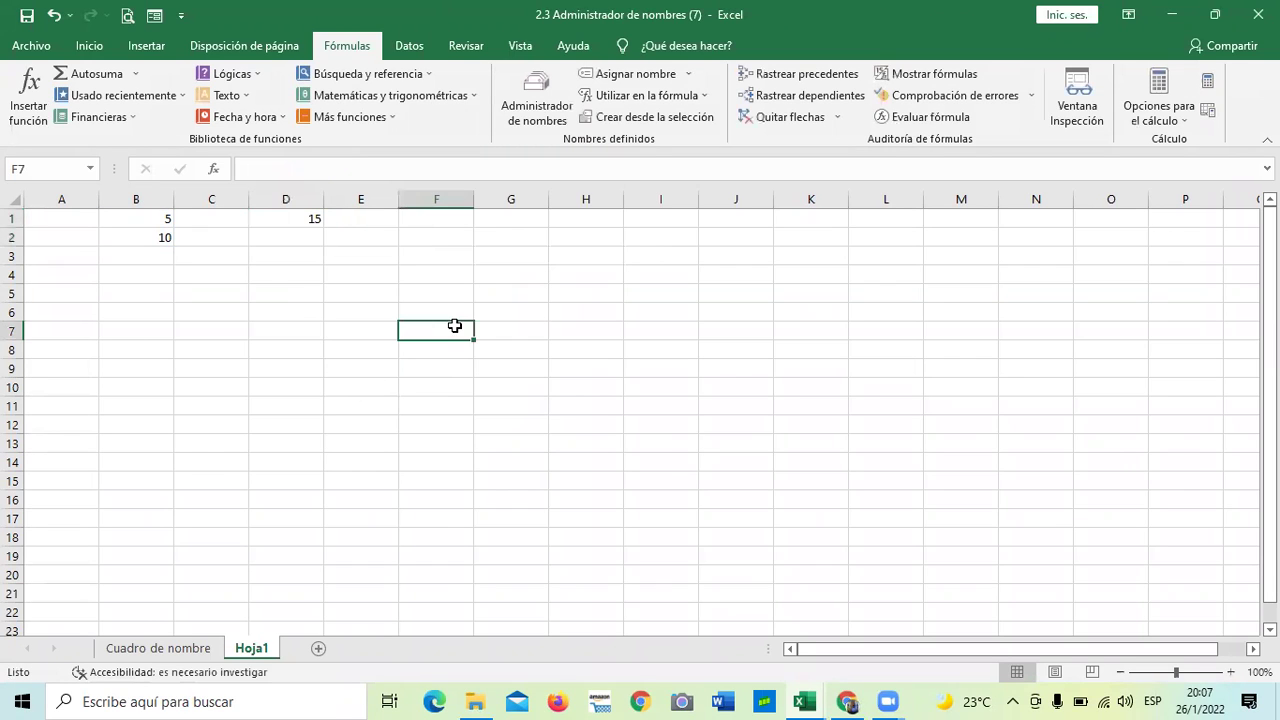
{"action": "left_click", "coordinate": [155, 218]}
{"action": "type", "text": "20"}
{"action": "key", "text": "Return"}
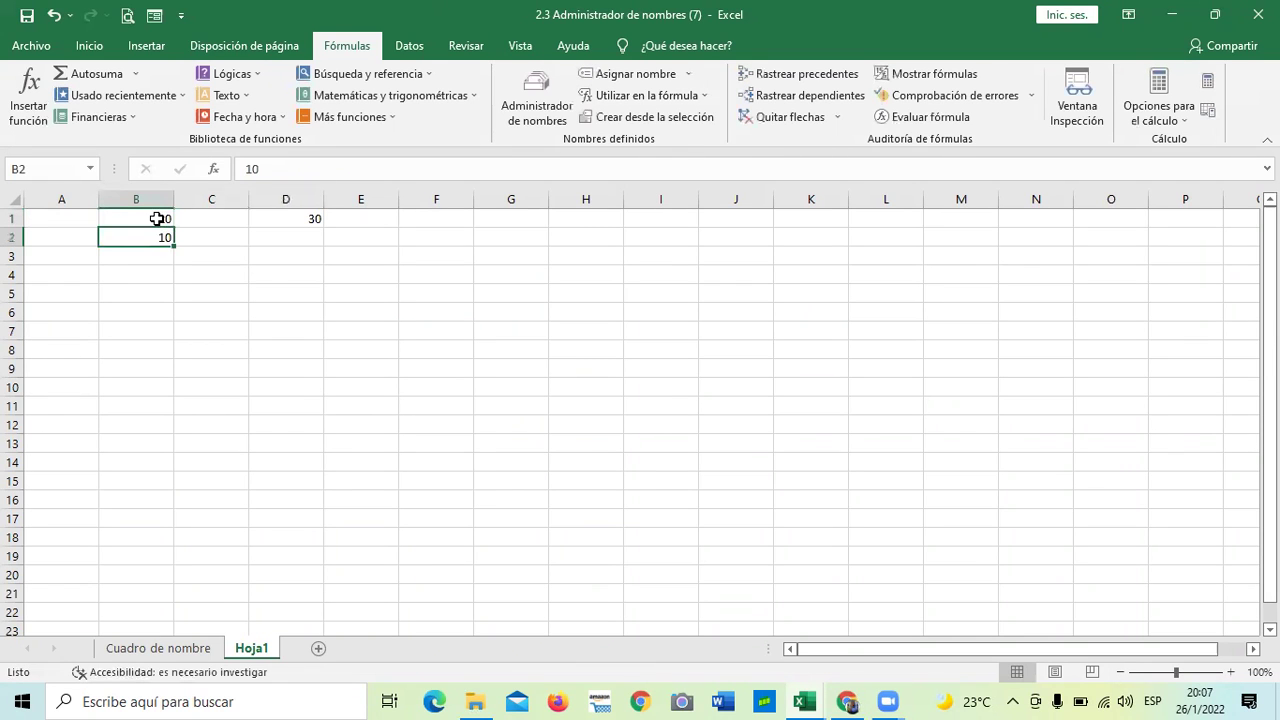
{"action": "type", "text": "45"}
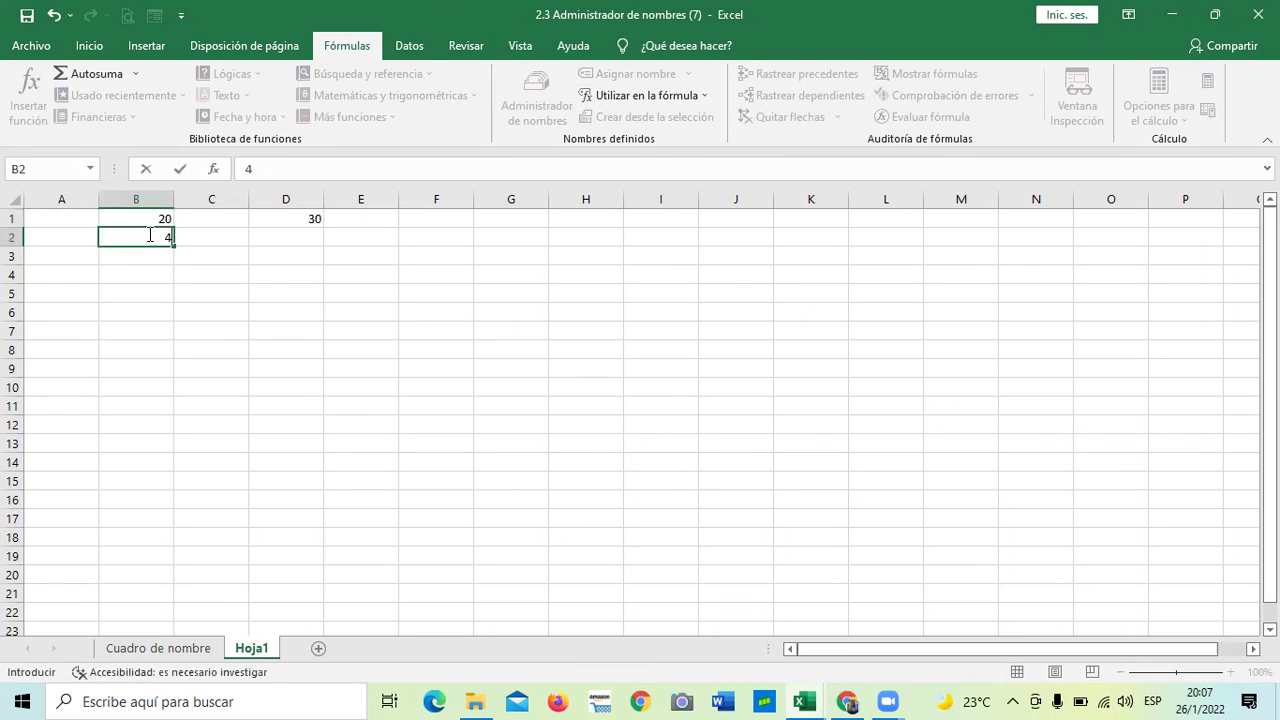
{"action": "key", "text": "Return"}
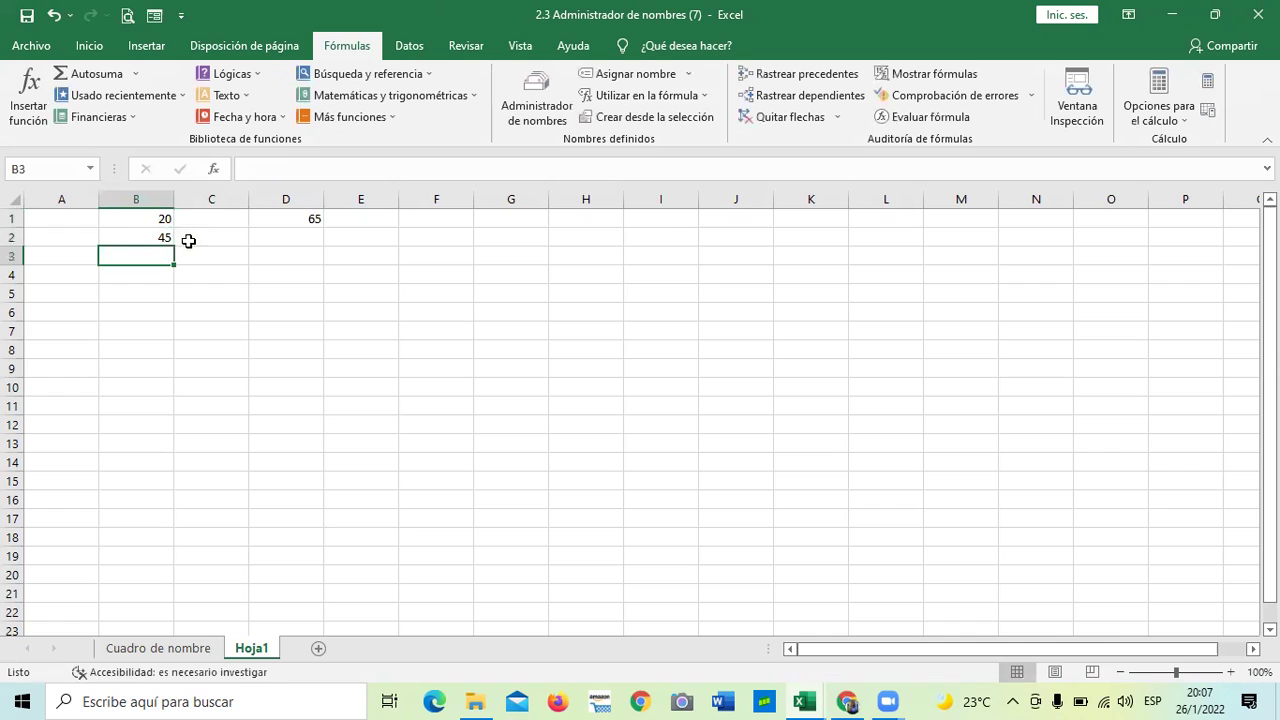
Inspect the formula in D1 and the range it refers to, without changing it.
{"action": "left_click", "coordinate": [230, 365]}
{"action": "left_click", "coordinate": [291, 217]}
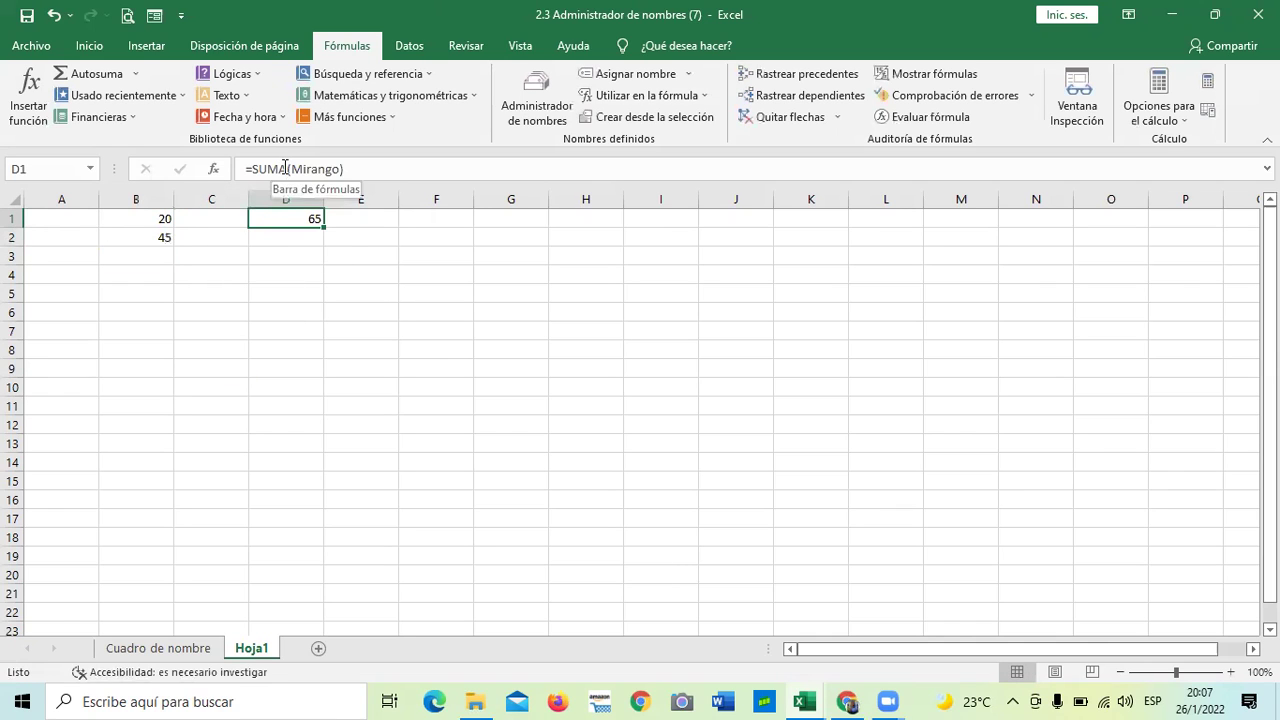
{"action": "left_click", "coordinate": [286, 168]}
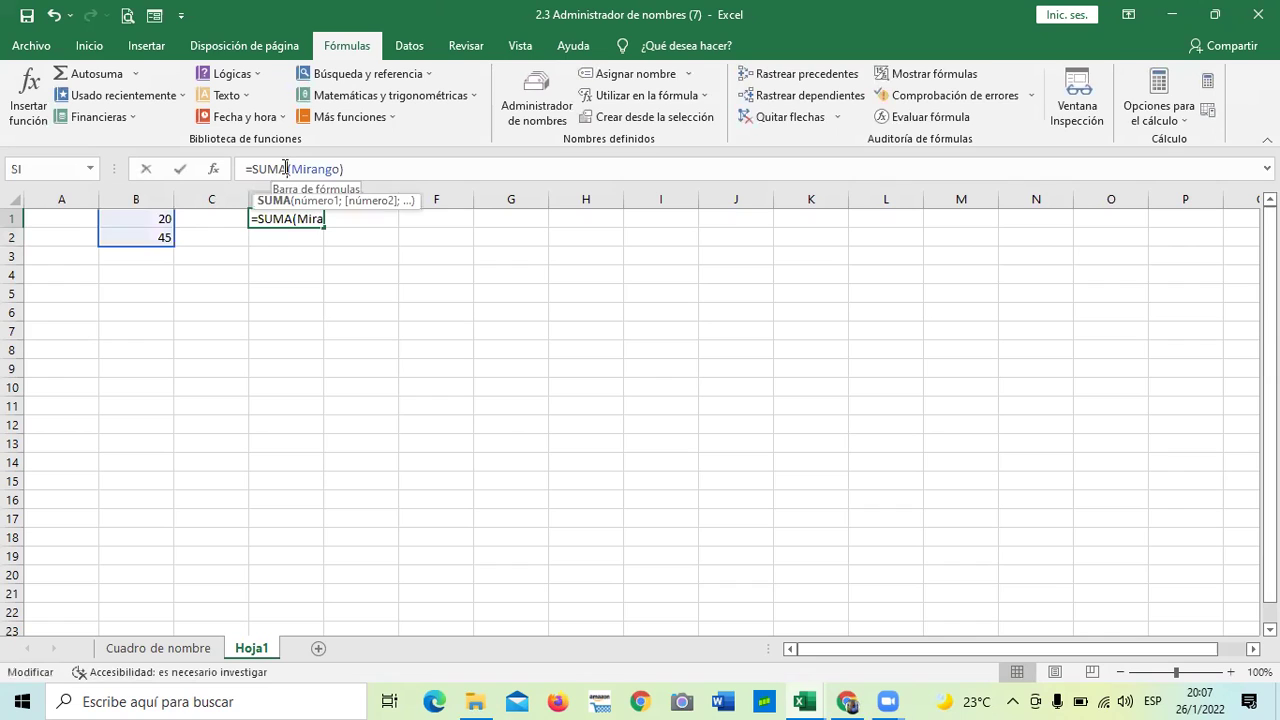
{"action": "left_click", "coordinate": [361, 330]}
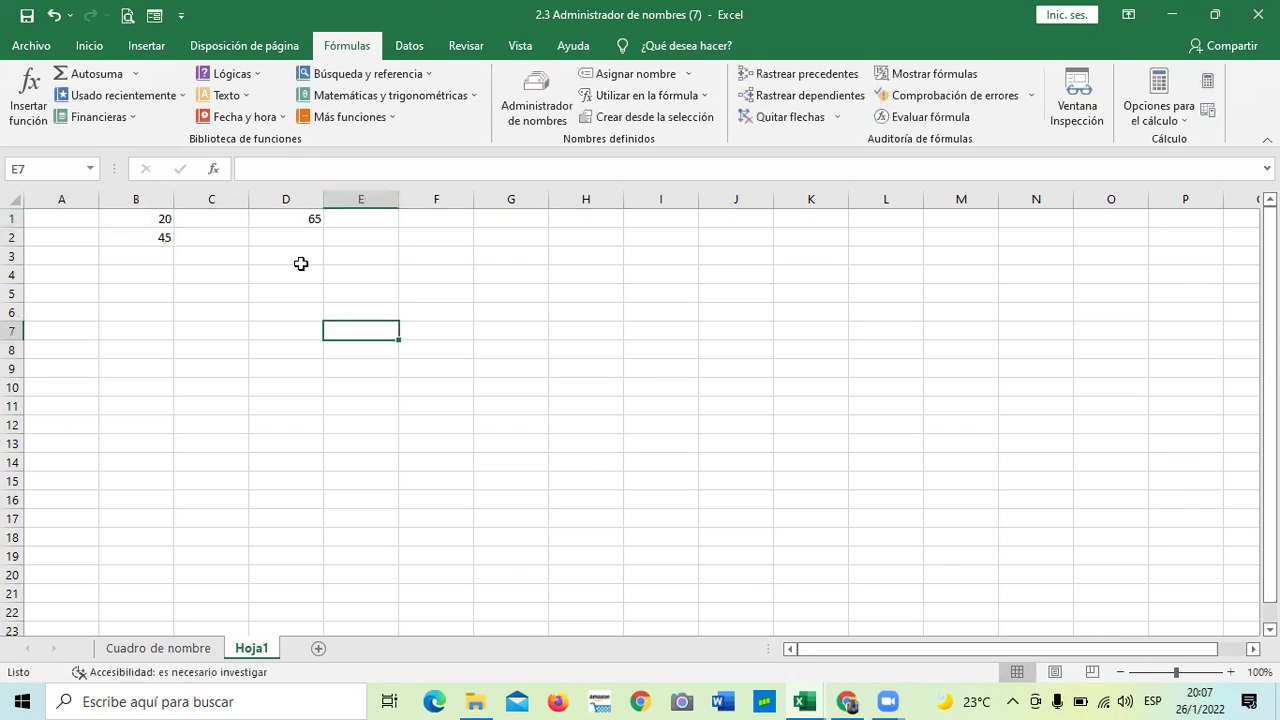
{"action": "left_click", "coordinate": [279, 220]}
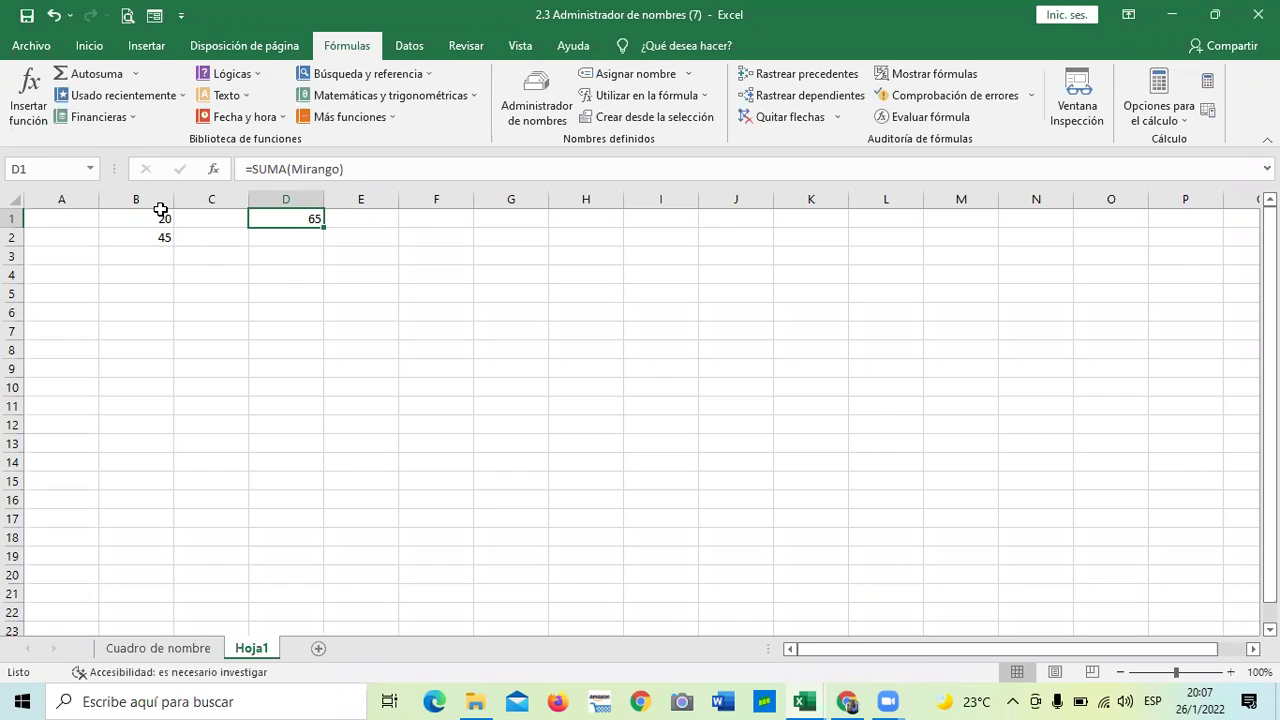
Check the values in B1 and B2, and enter 30 in cell B3 just below the named range.
{"action": "left_click", "coordinate": [128, 220]}
{"action": "left_click", "coordinate": [120, 238]}
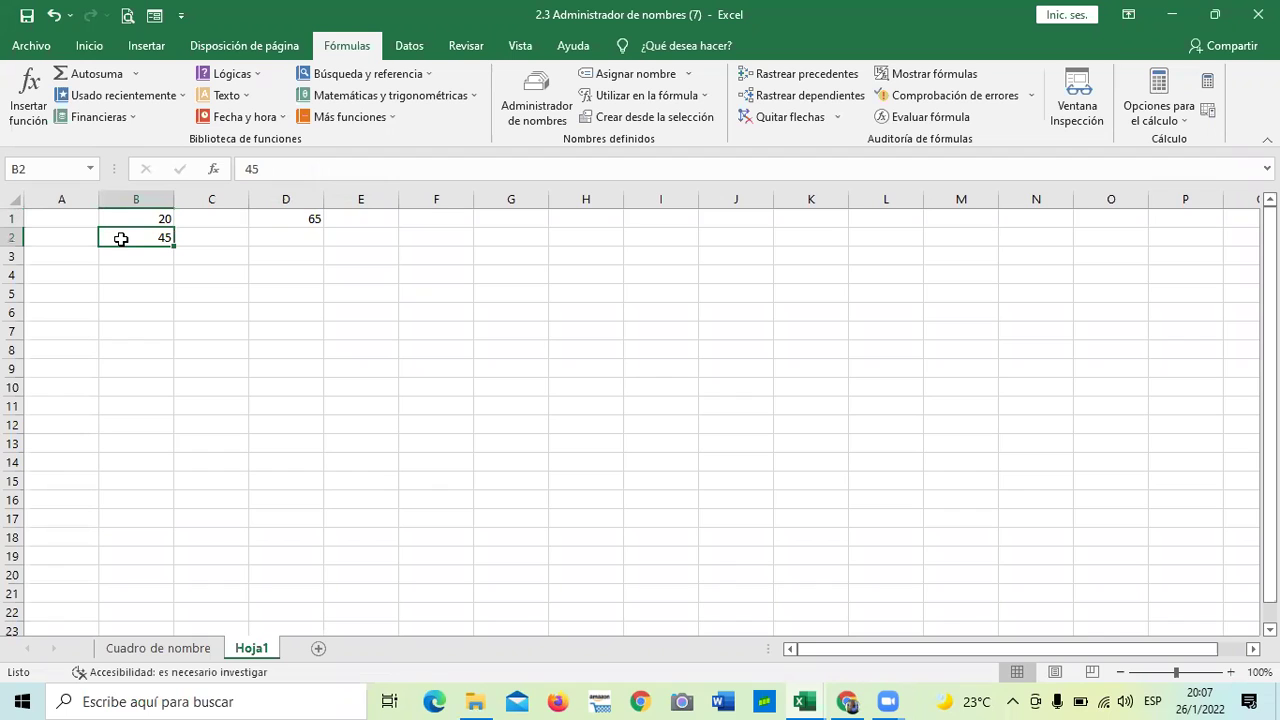
{"action": "left_click", "coordinate": [135, 262]}
{"action": "type", "text": "30"}
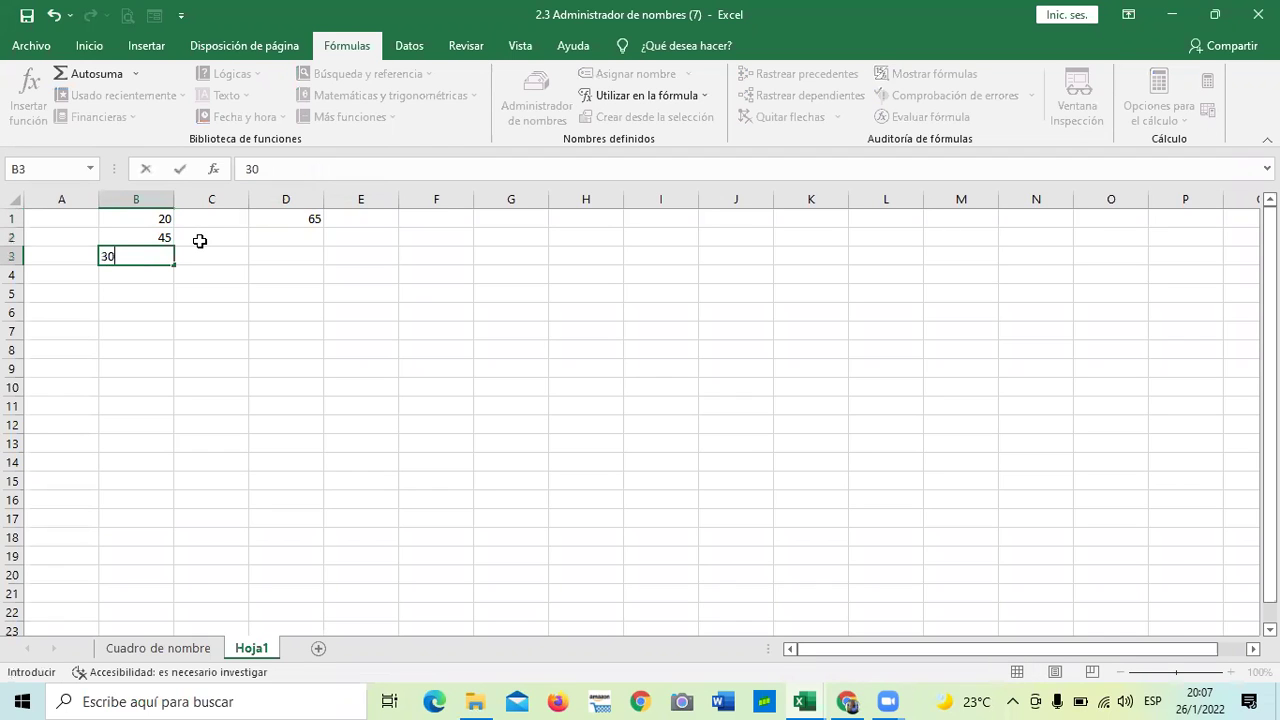
{"action": "key", "text": "Return"}
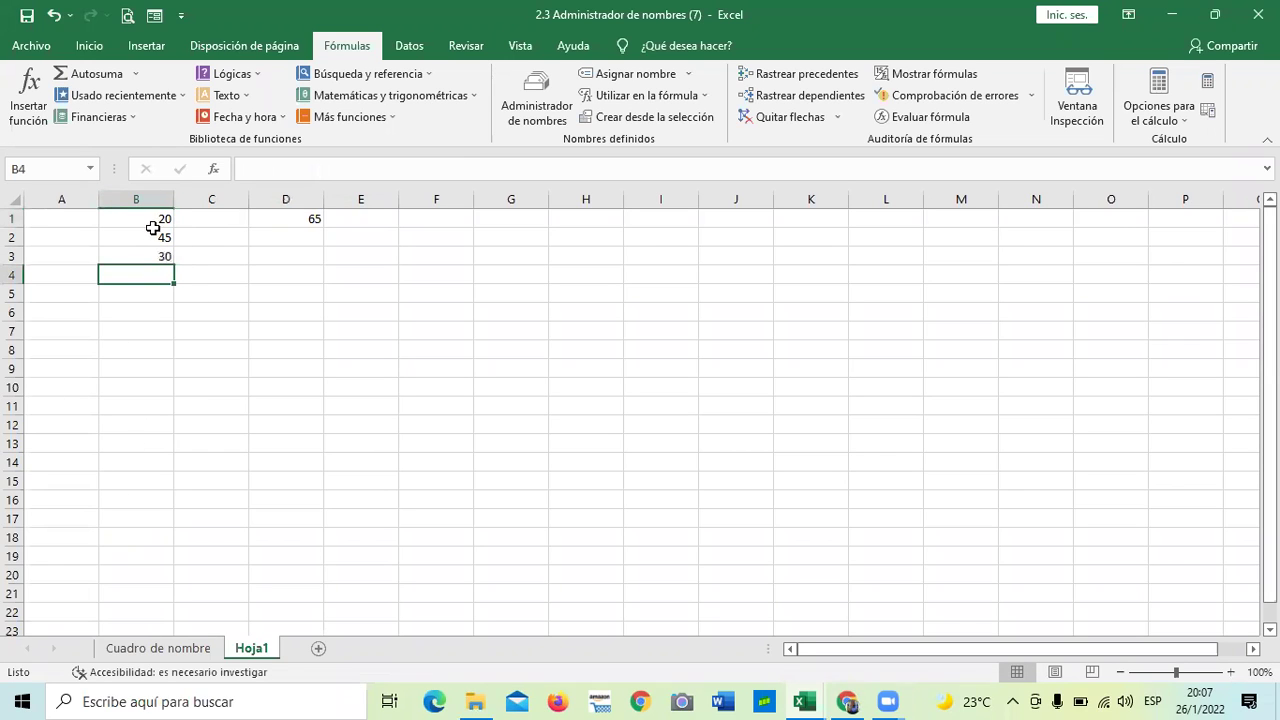
Check which cells Mirango covers by selecting B1:B16 and B1:B2 and choosing Mirango from the list of defined names.
{"action": "left_click_drag", "start_coordinate": [136, 217], "coordinate": [117, 494]}
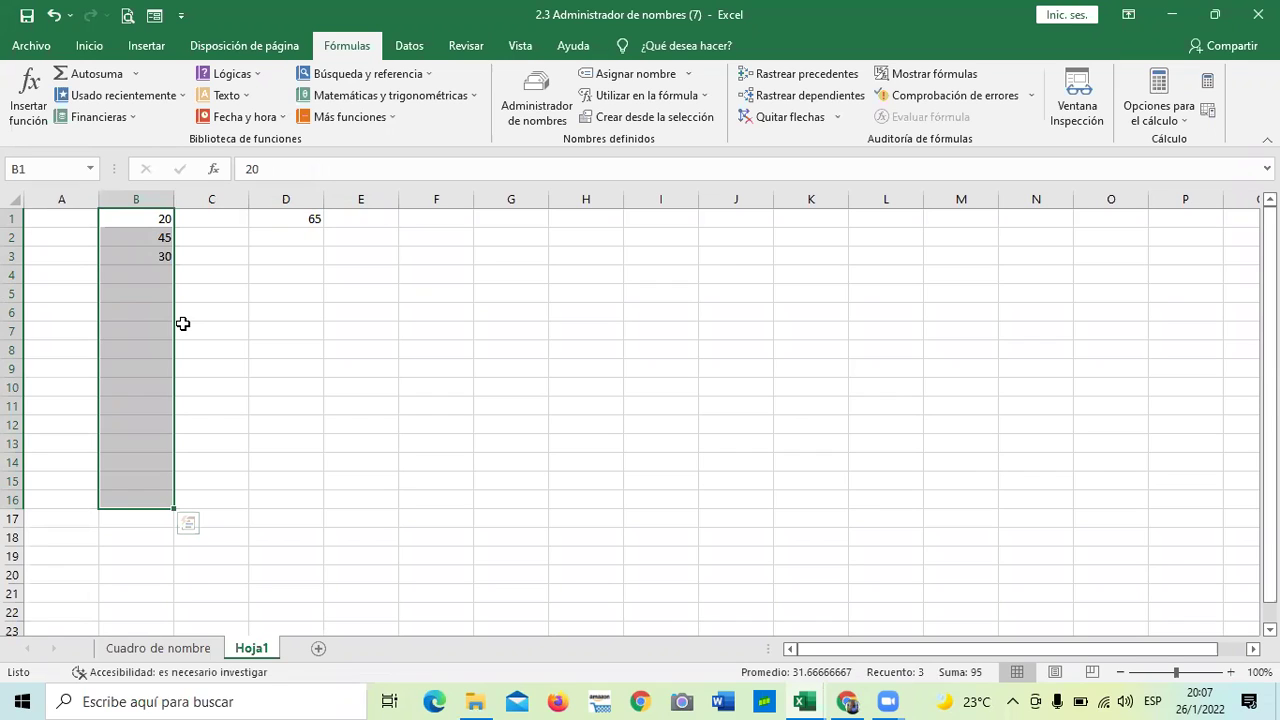
{"action": "left_click", "coordinate": [371, 425]}
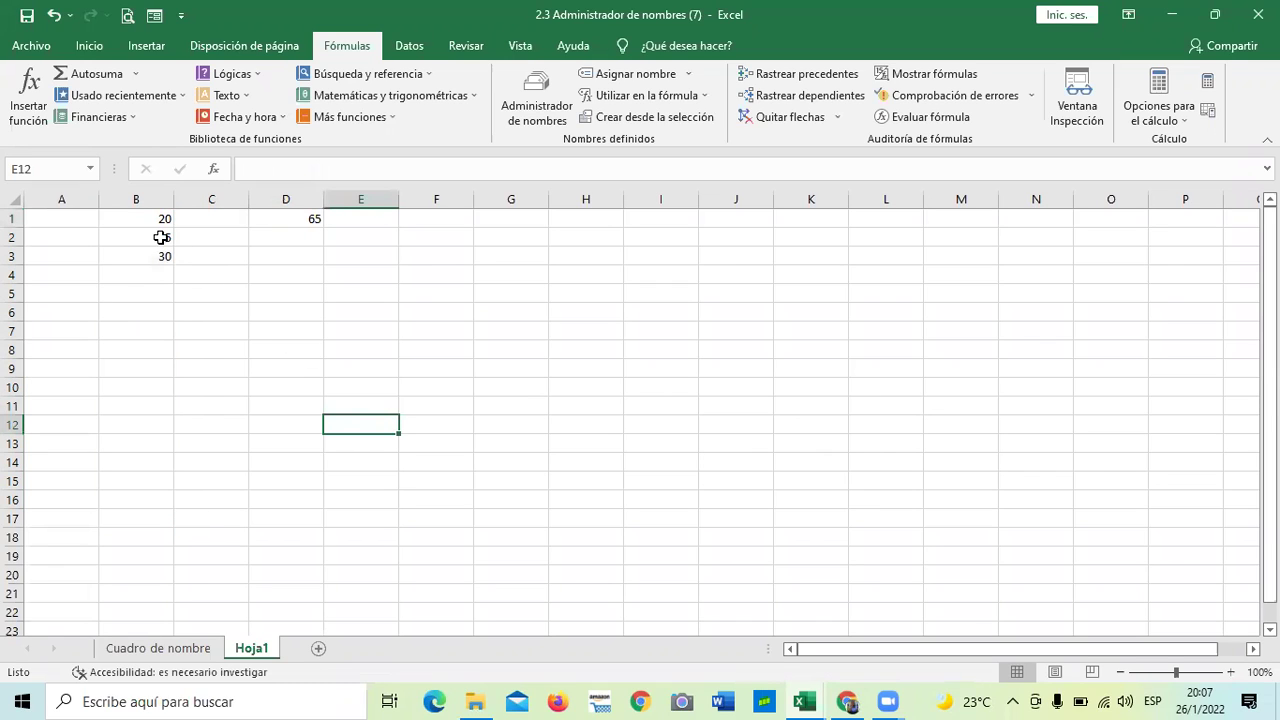
{"action": "left_click_drag", "start_coordinate": [149, 219], "coordinate": [147, 236]}
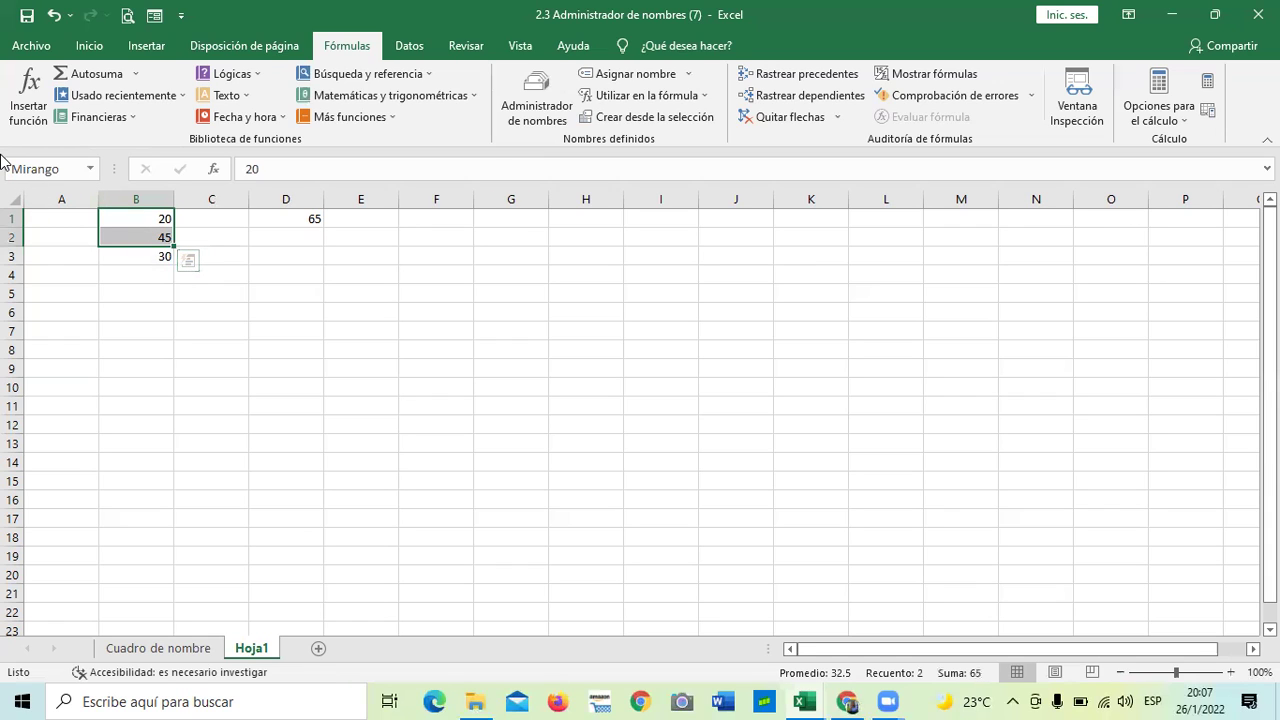
{"action": "left_click", "coordinate": [89, 169]}
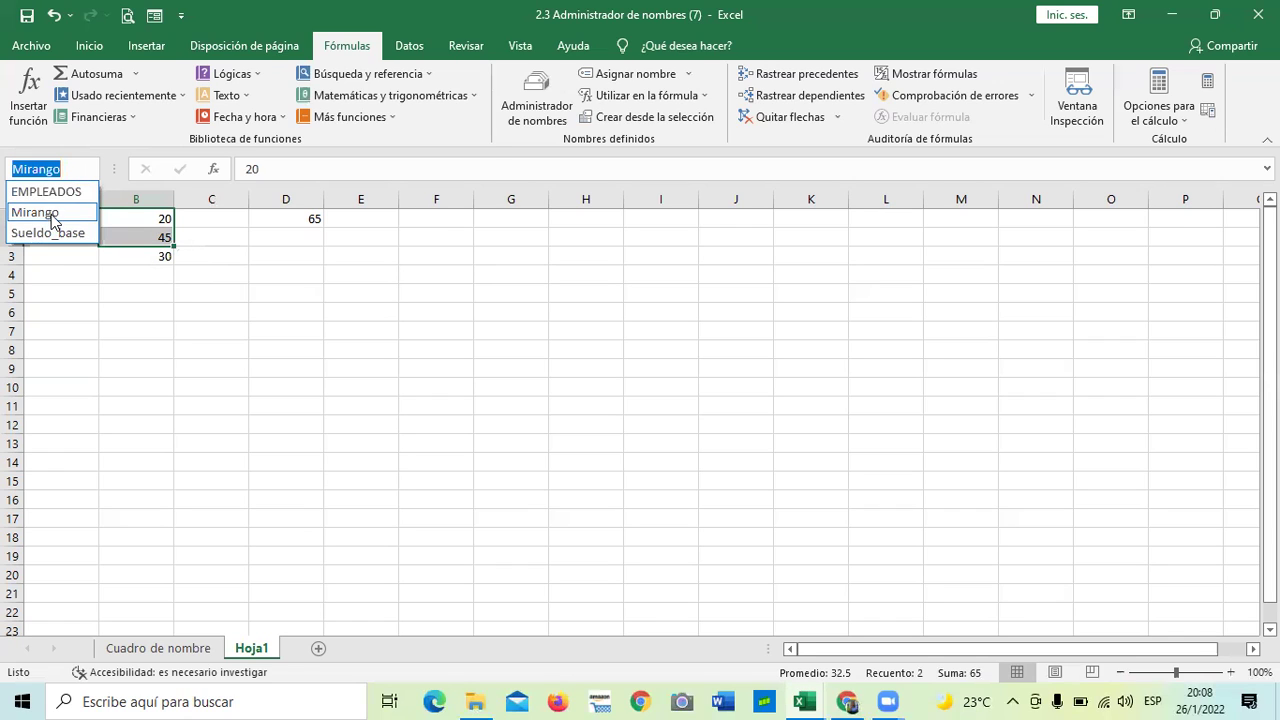
{"action": "left_click", "coordinate": [50, 212]}
{"action": "left_click", "coordinate": [80, 328]}
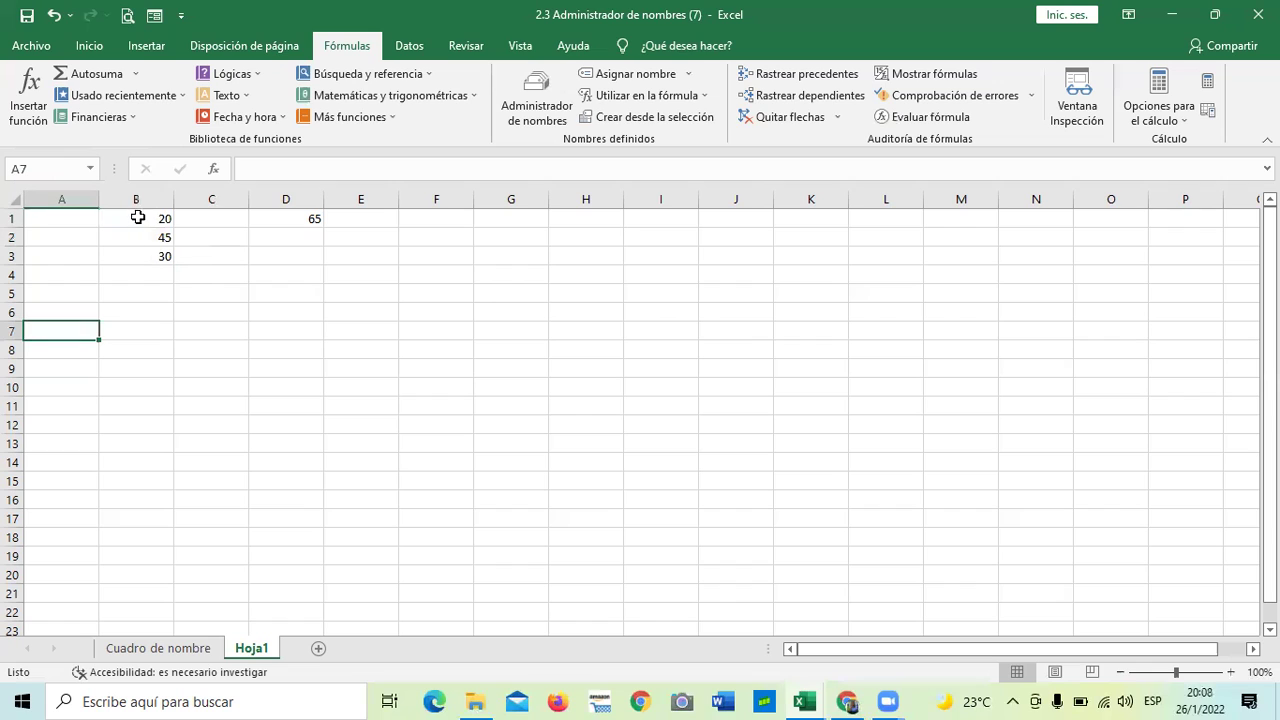
Compare the named range B1:B2 with the unnamed blocks C1:C2 and E3:H12 by selecting each one.
{"action": "left_click_drag", "start_coordinate": [196, 218], "coordinate": [203, 237]}
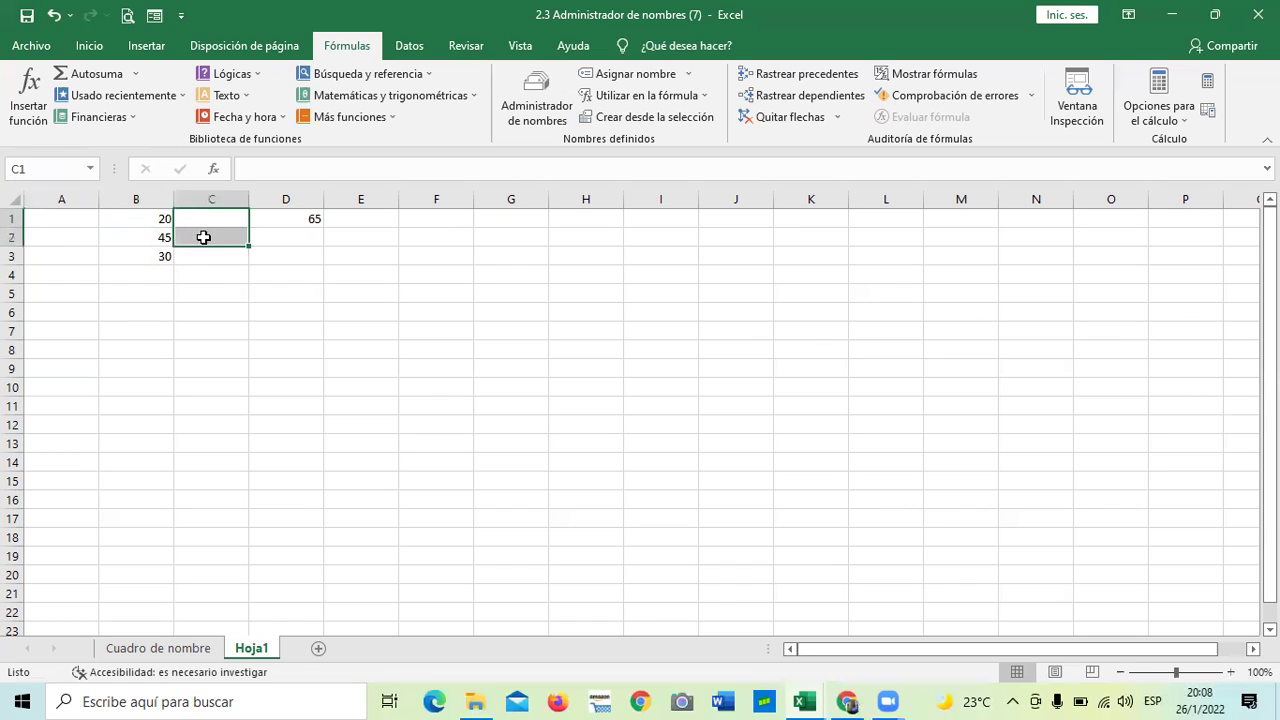
{"action": "left_click_drag", "start_coordinate": [326, 255], "coordinate": [603, 428]}
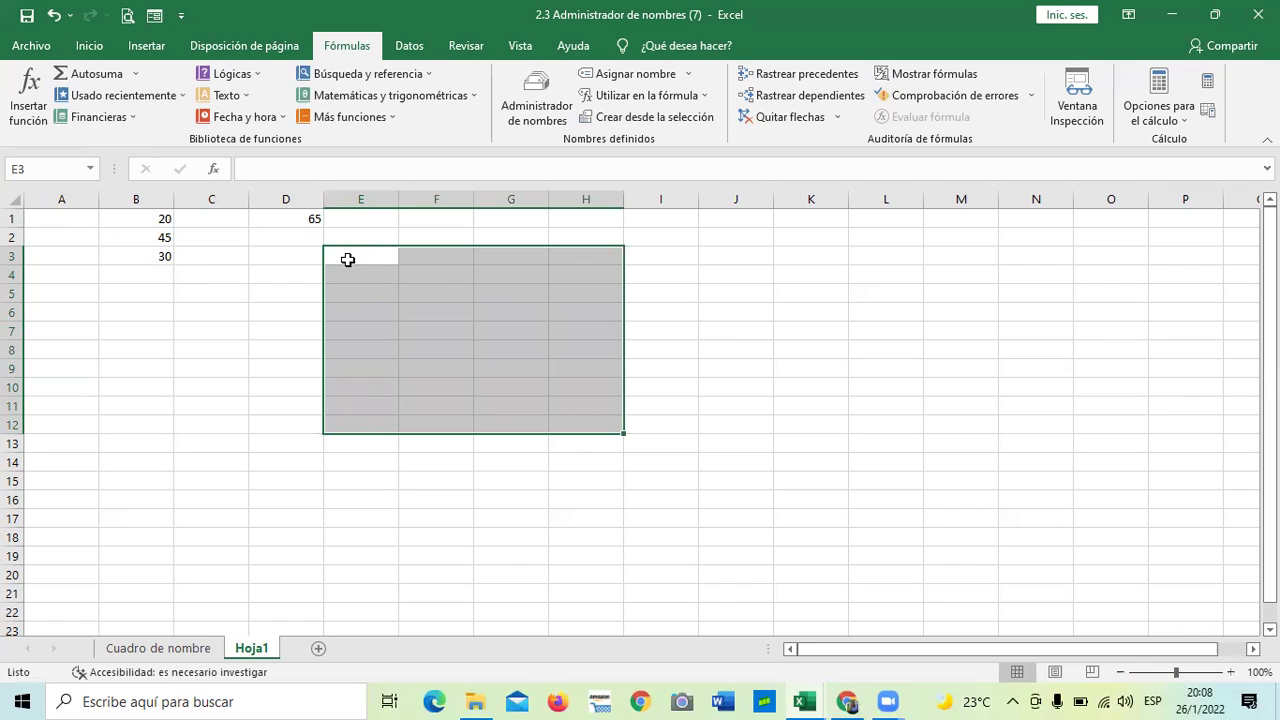
{"action": "left_click", "coordinate": [160, 310]}
{"action": "left_click_drag", "start_coordinate": [140, 218], "coordinate": [140, 237]}
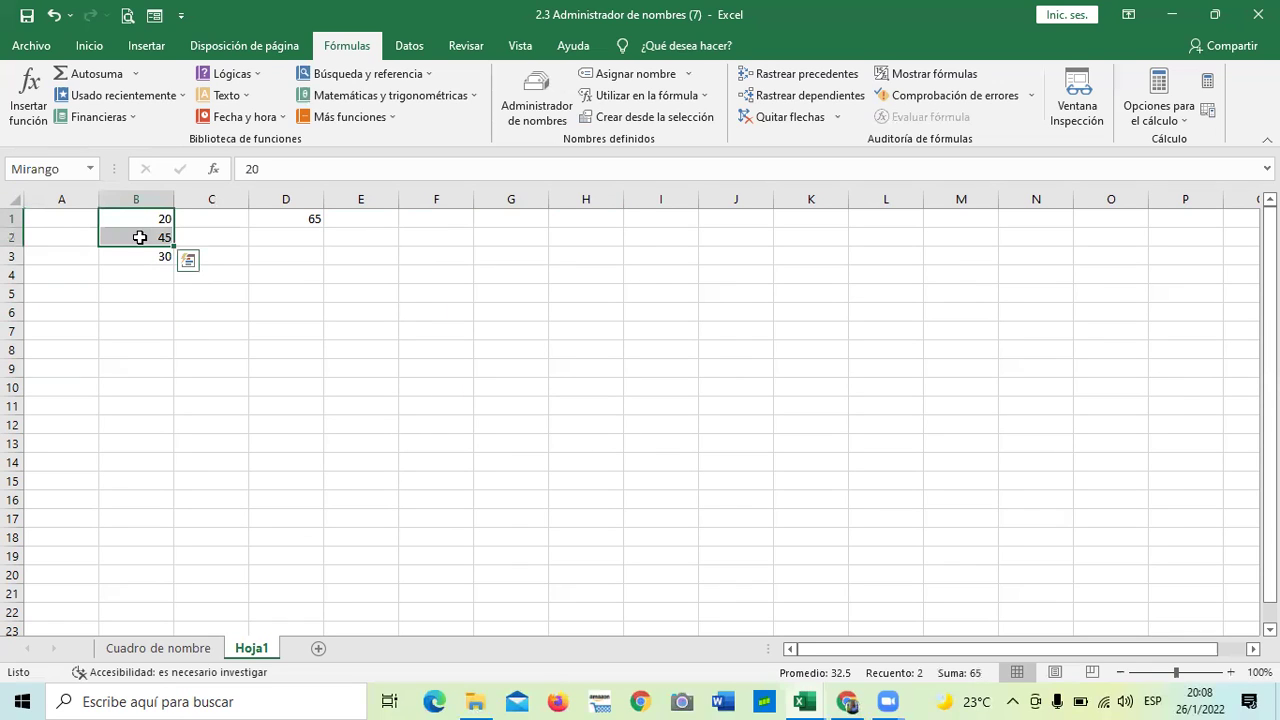
{"action": "left_click", "coordinate": [142, 331]}
{"action": "left_click", "coordinate": [140, 216]}
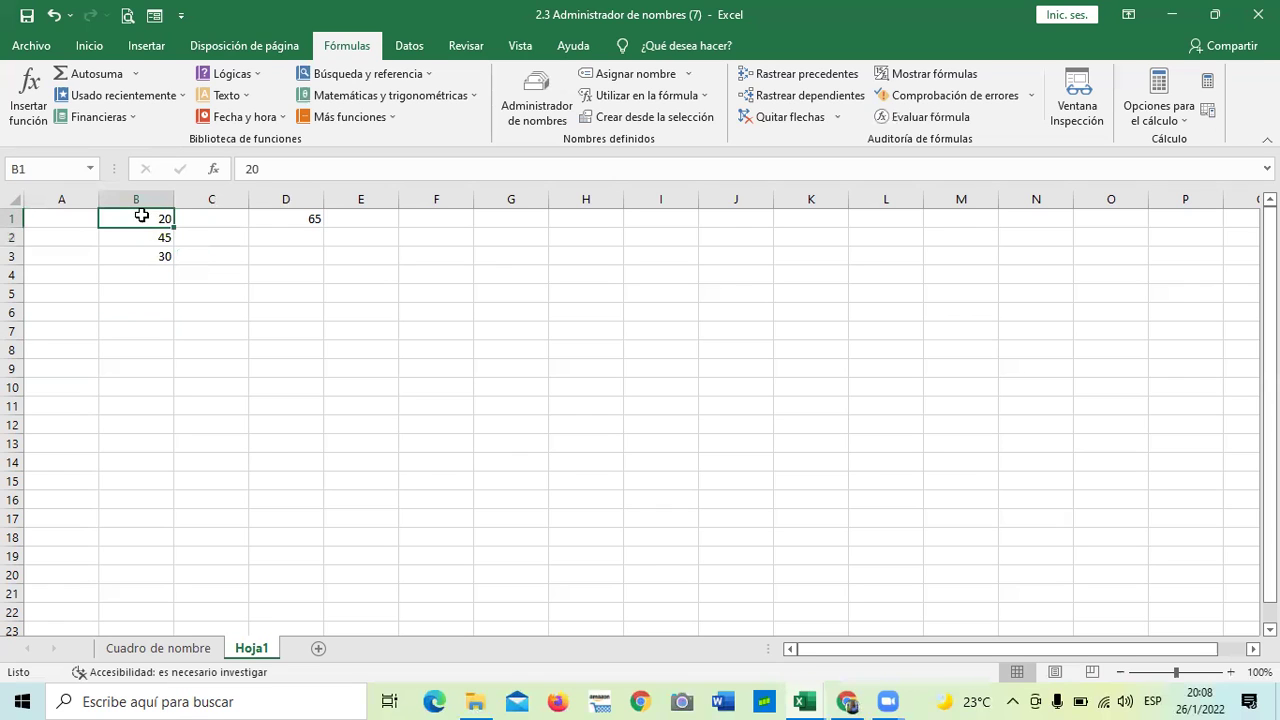
{"action": "mouse_move", "coordinate": [138, 231]}
{"action": "left_mouse_down"}
{"action": "mouse_move", "coordinate": [135, 212]}
{"action": "mouse_move", "coordinate": [140, 237]}
{"action": "left_mouse_up"}
{"action": "left_click", "coordinate": [137, 212]}
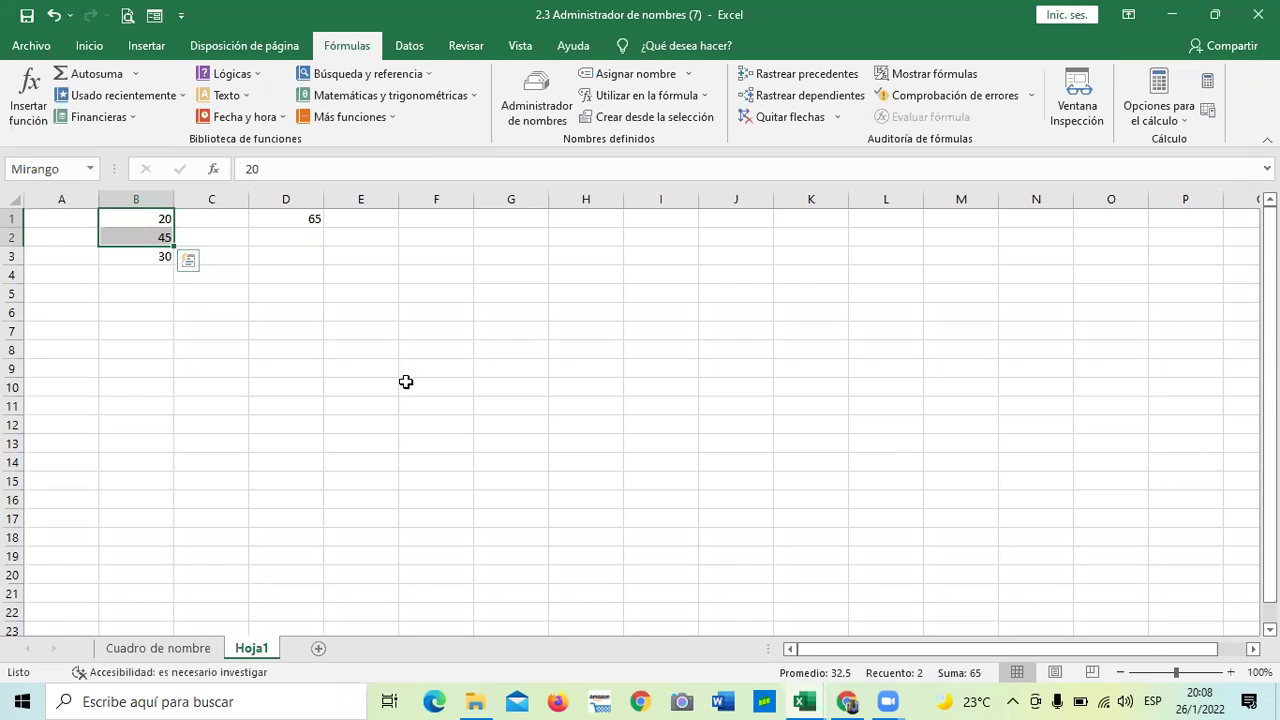
{"action": "left_click", "coordinate": [481, 403]}
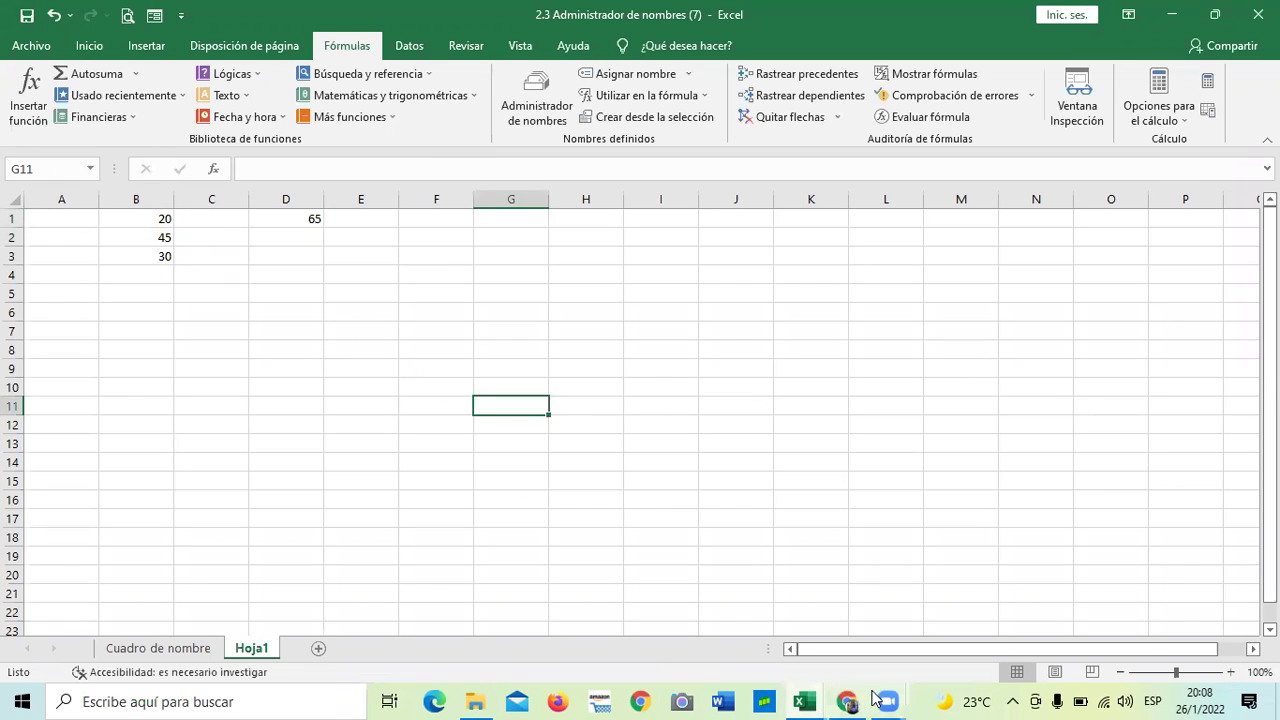
Switch to the lesson page in Chrome and review the Operaciones con rangos examples of SUMA with named ranges.
{"action": "mouse_move", "coordinate": [848, 700]}
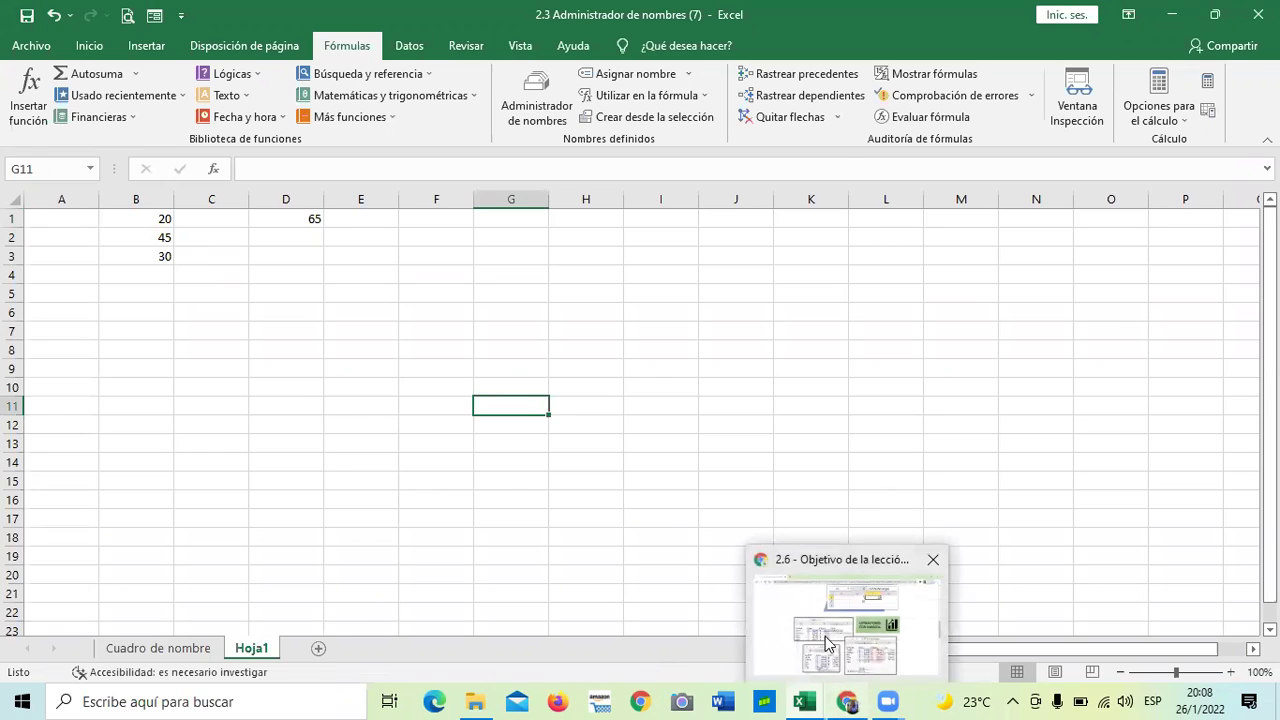
{"action": "left_click", "coordinate": [826, 640]}
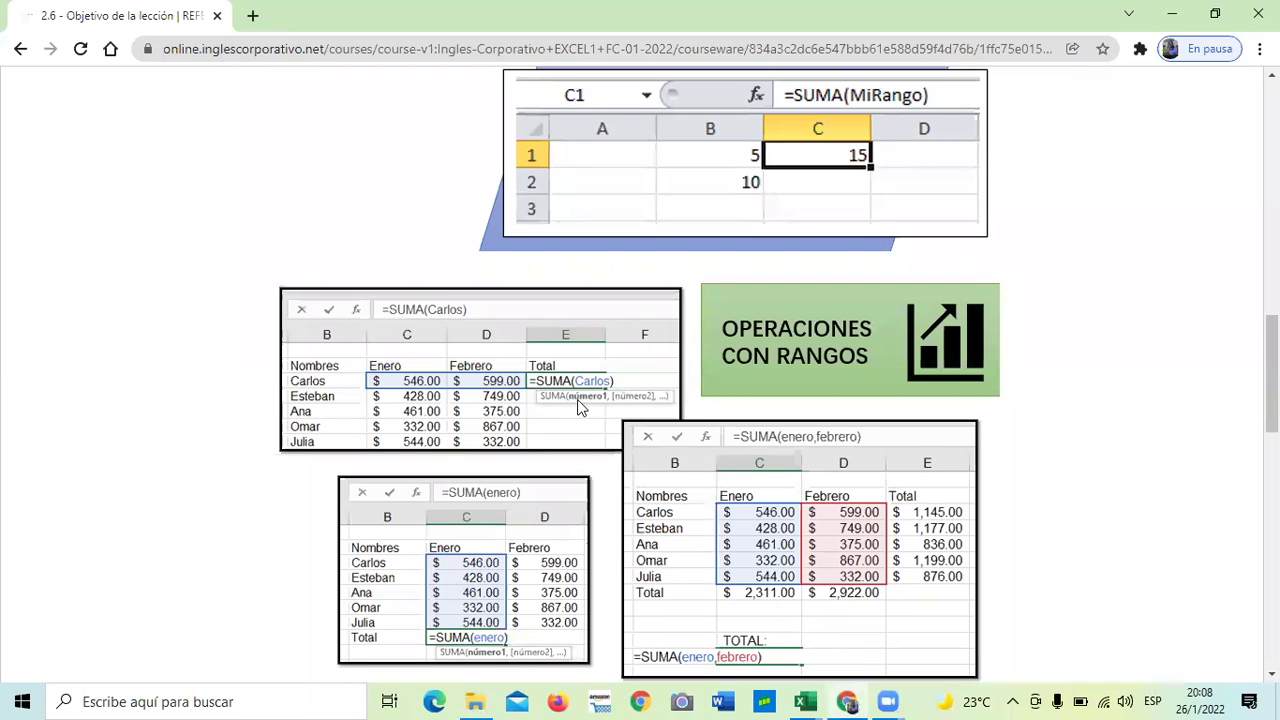
{"action": "scroll", "coordinate": [619, 331], "scroll_direction": "down", "scroll_amount": 1}
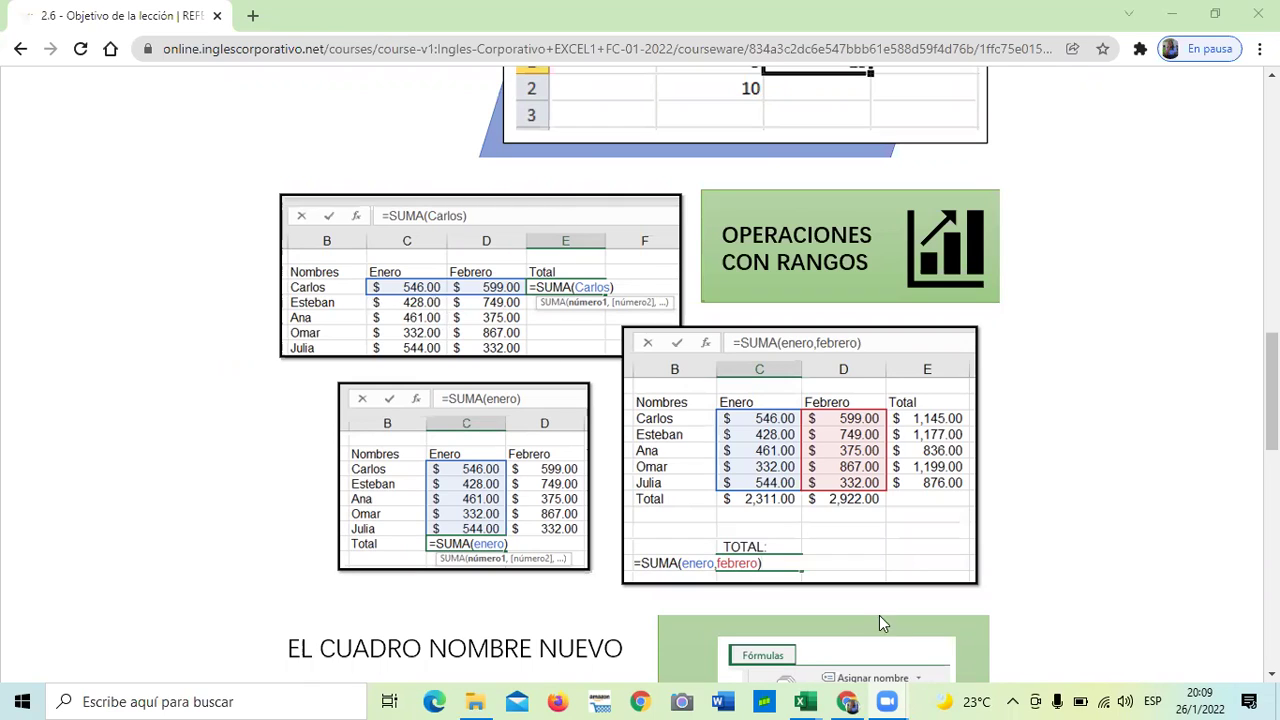
Return to the 2.3 Administrador de nombres workbook in Excel and enter the first name from the lesson's example in A6.
{"action": "mouse_move", "coordinate": [808, 700]}
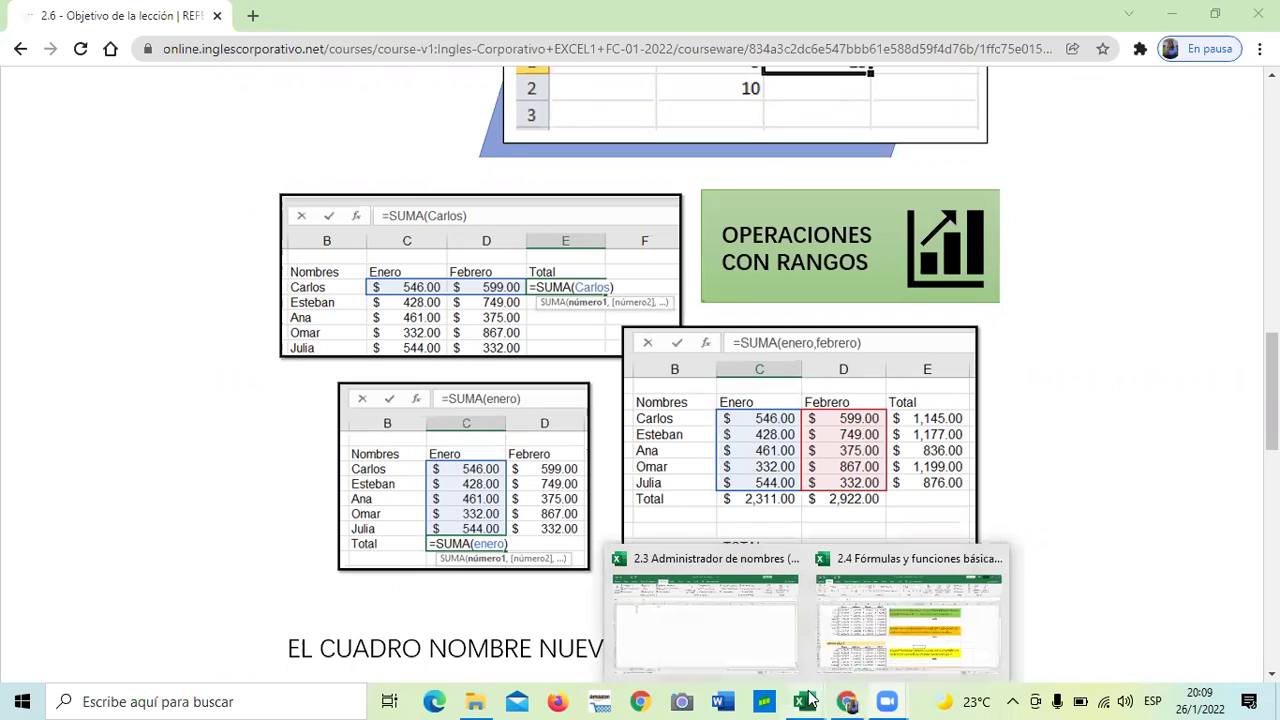
{"action": "left_click", "coordinate": [745, 623]}
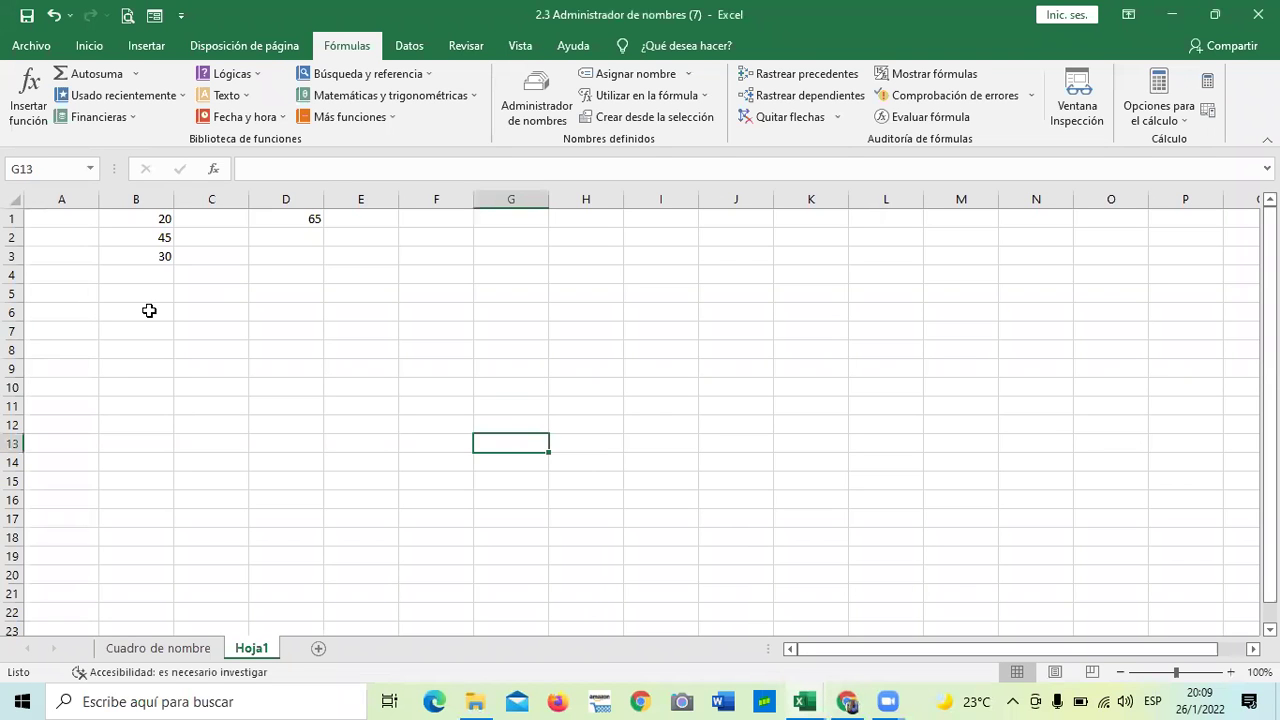
{"action": "left_click", "coordinate": [72, 316]}
{"action": "type", "text": "CArlos"}
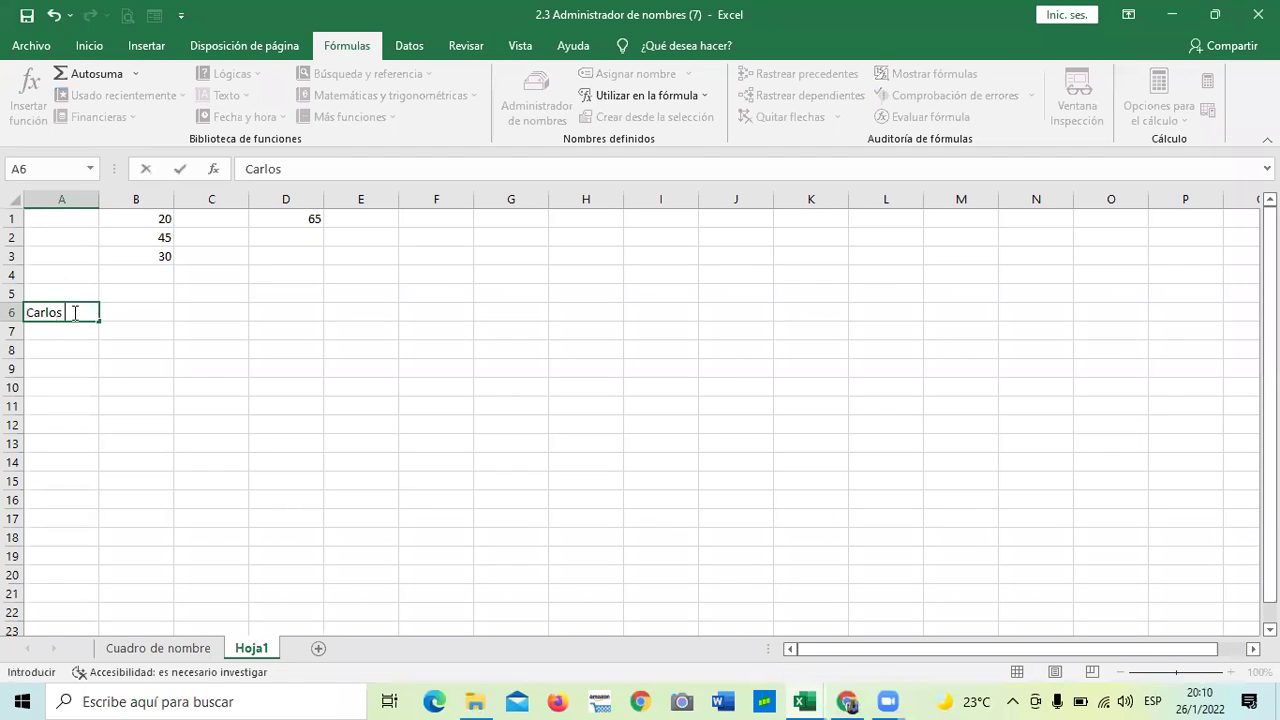
Try the value 125 in B6 beside the label in A6, and clear the cell again.
{"action": "left_click", "coordinate": [160, 316]}
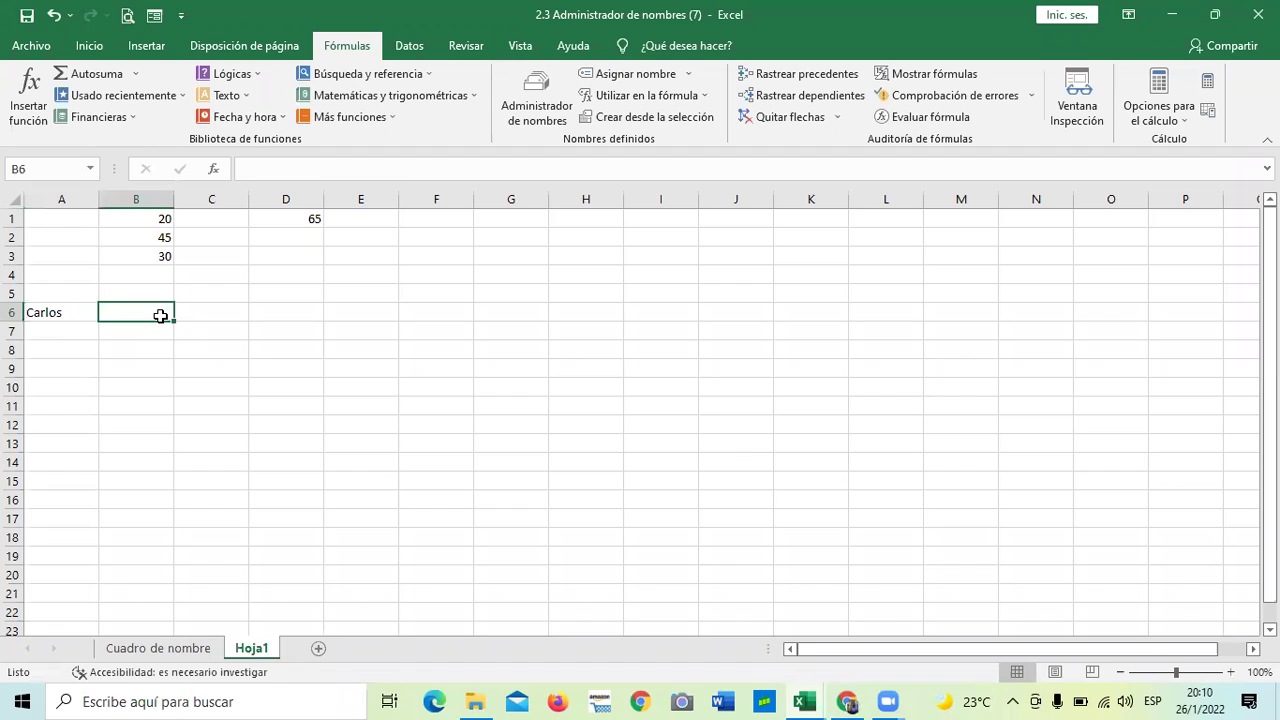
{"action": "type", "text": "1250"}
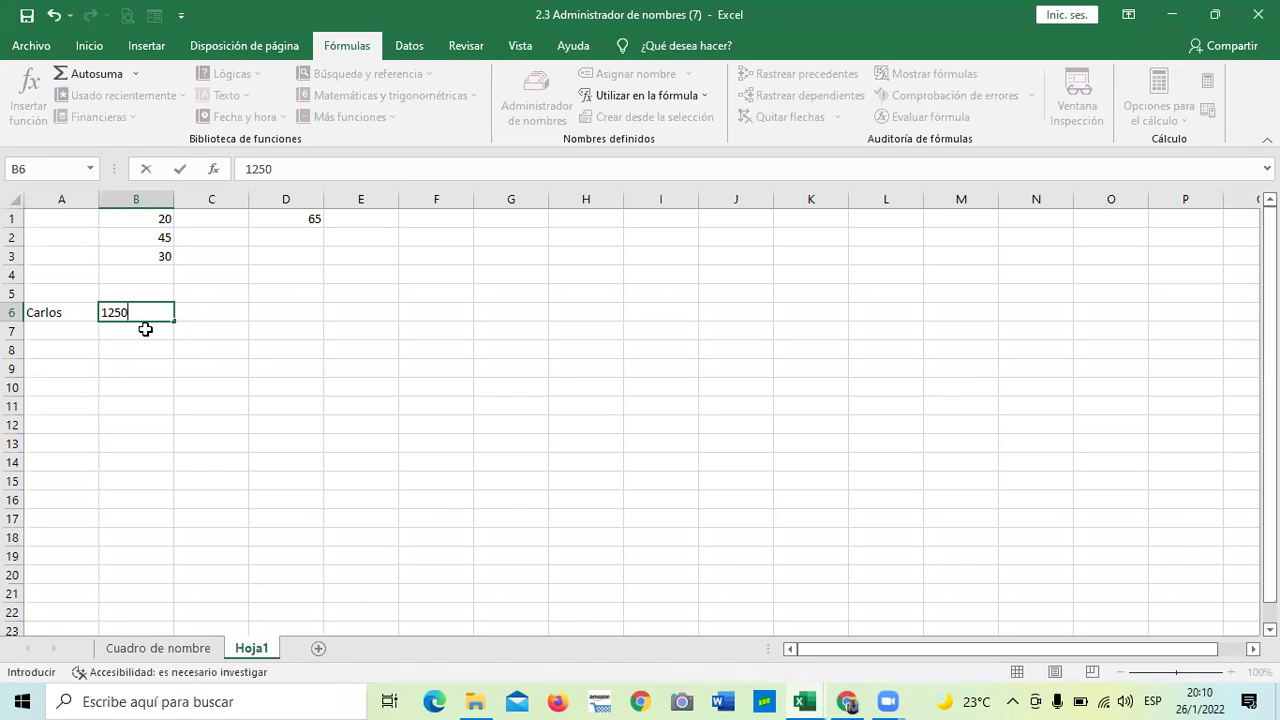
{"action": "key", "text": "BackSpace"}
{"action": "left_click", "coordinate": [236, 388]}
{"action": "left_click", "coordinate": [157, 310]}
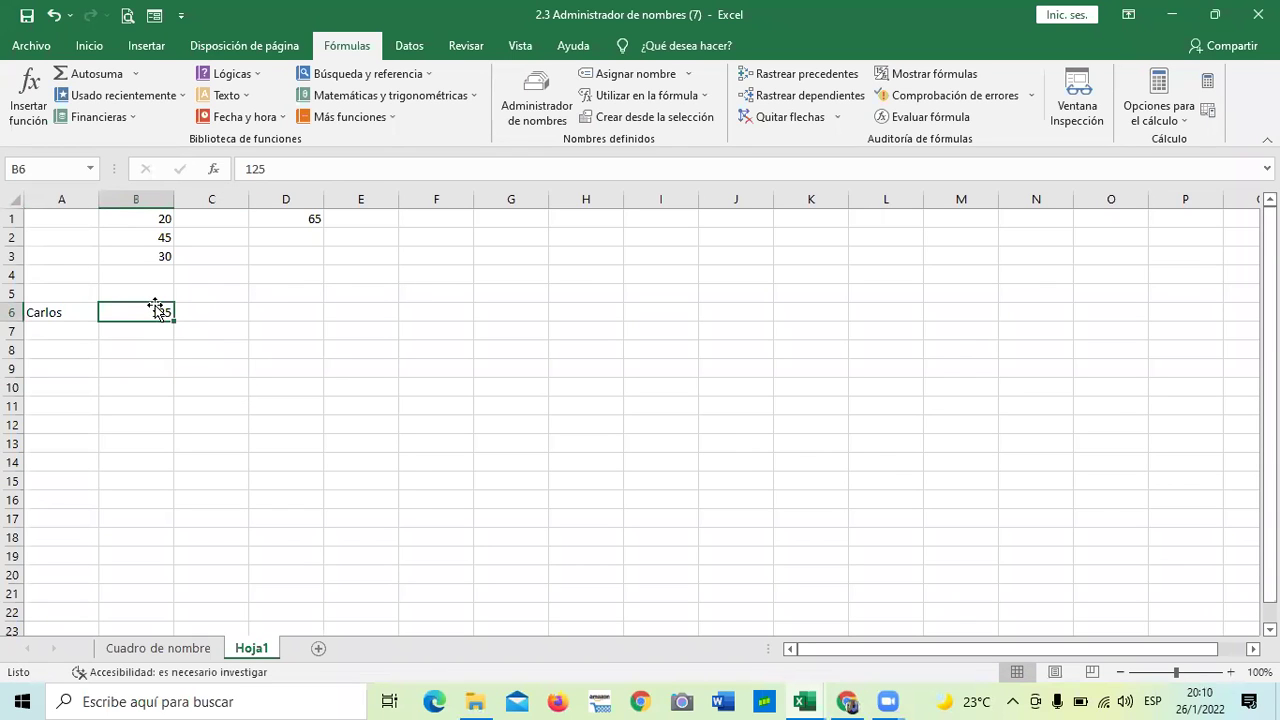
{"action": "key", "text": "Delete"}
{"action": "left_click", "coordinate": [260, 389]}
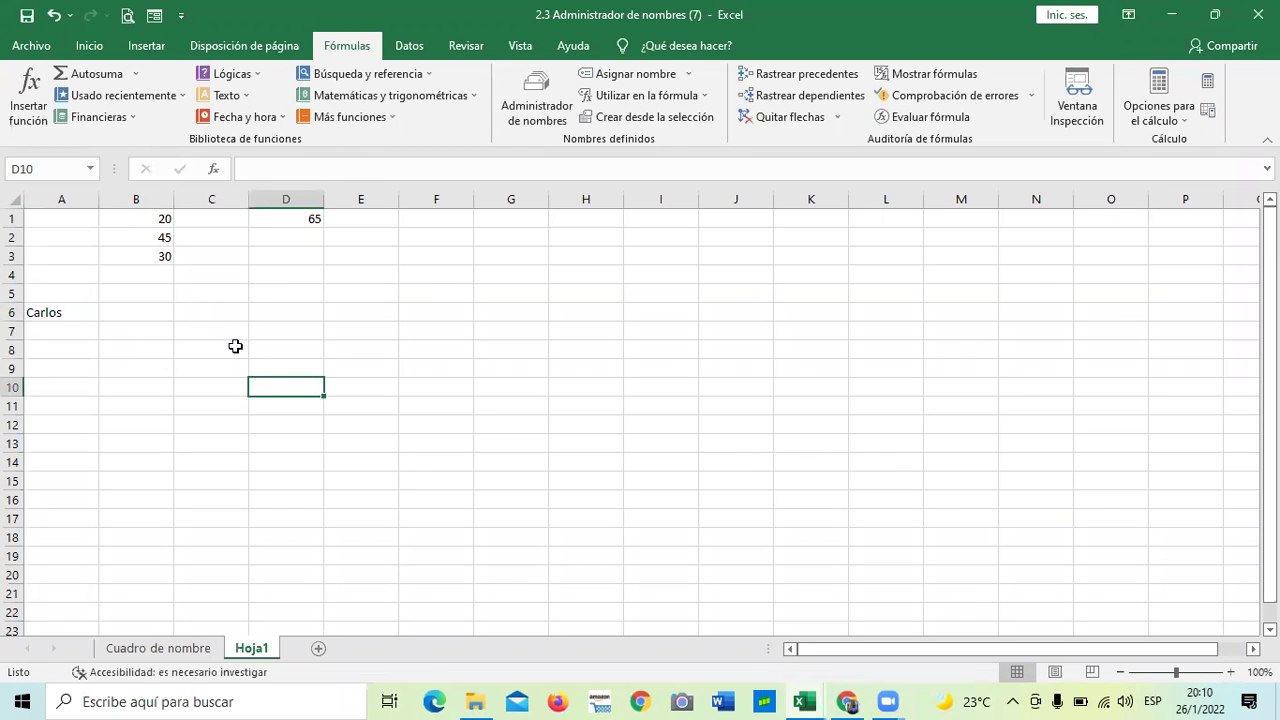
{"action": "left_click_drag", "start_coordinate": [151, 309], "coordinate": [280, 314]}
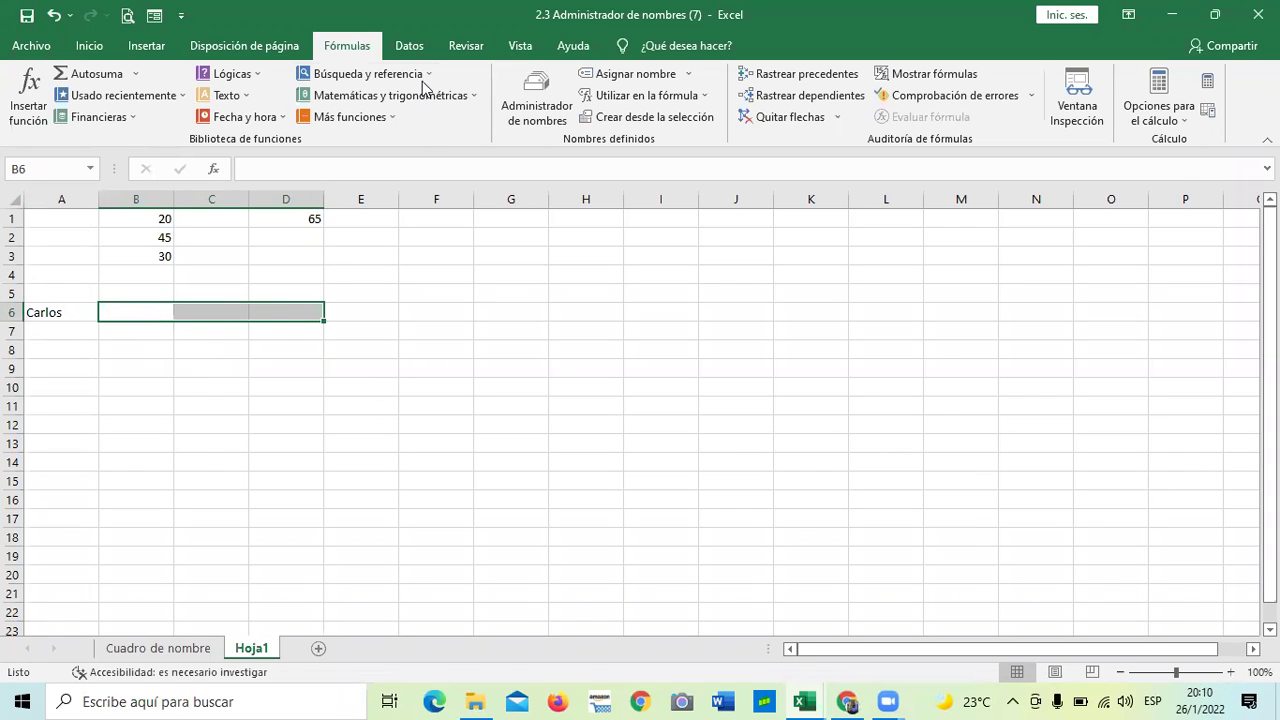
{"action": "left_click", "coordinate": [563, 89]}
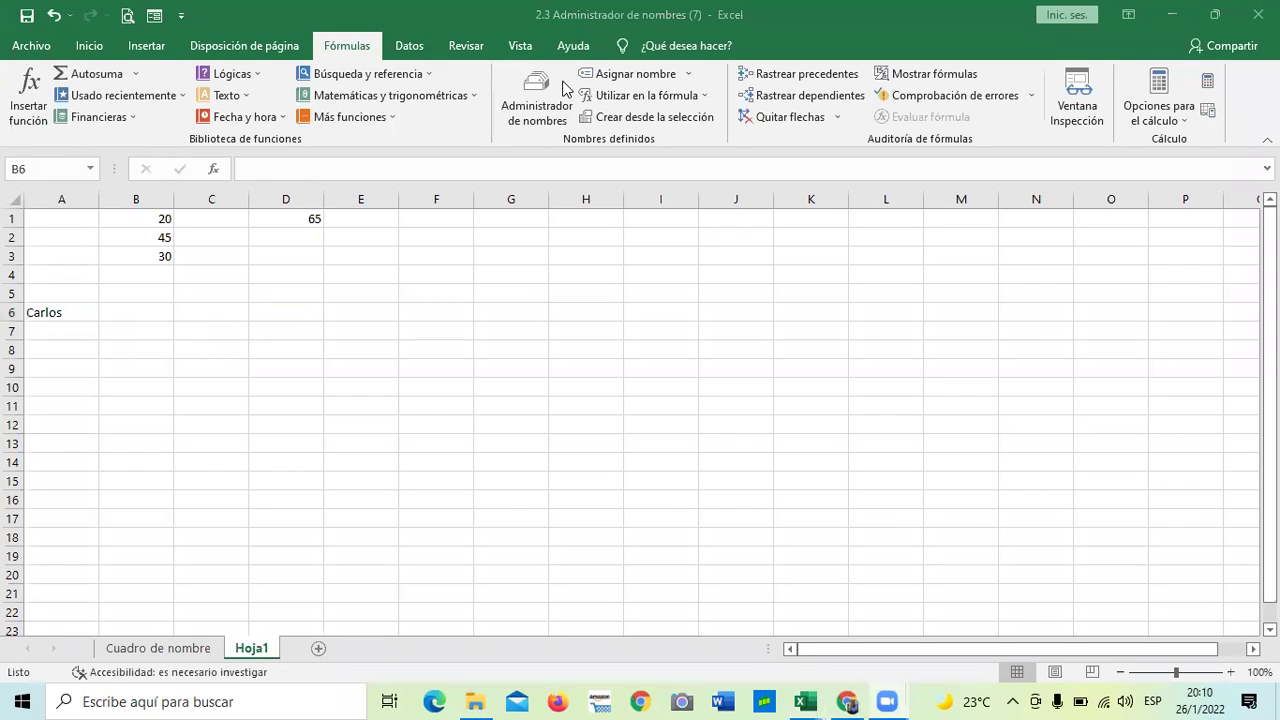
{"action": "left_click", "coordinate": [179, 404]}
{"action": "left_click_drag", "start_coordinate": [151, 311], "coordinate": [286, 314]}
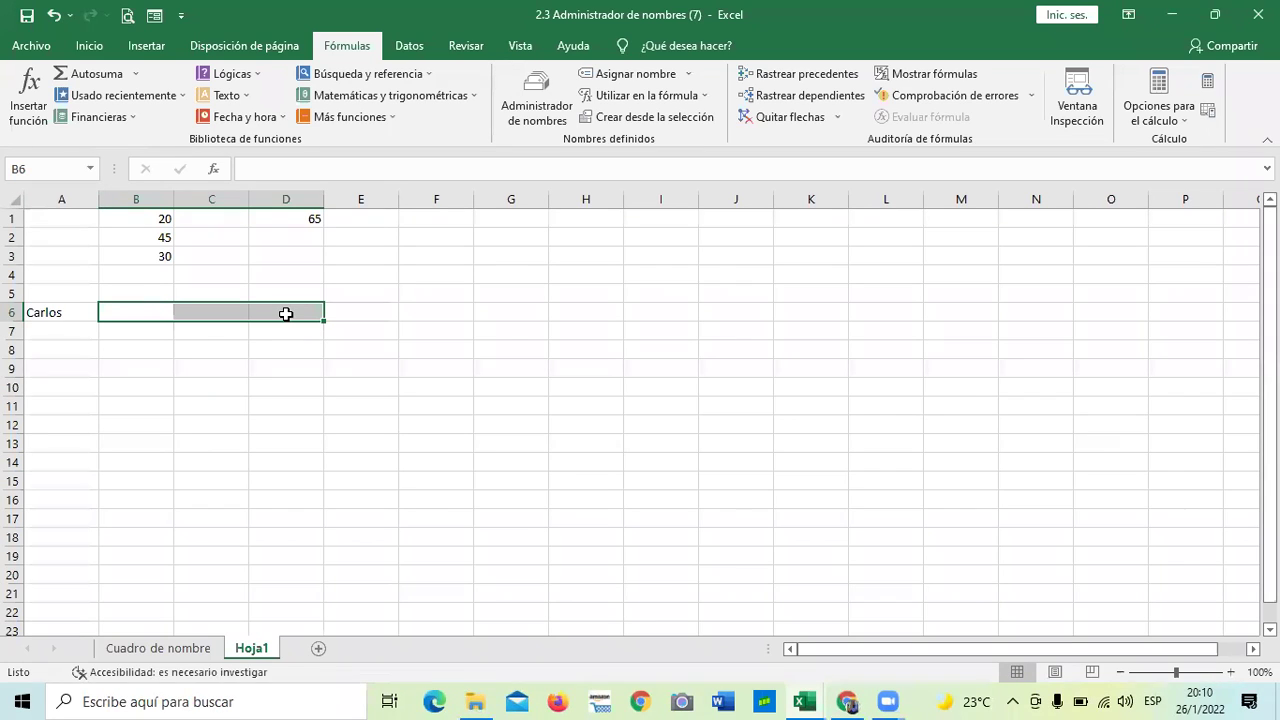
{"action": "left_click", "coordinate": [330, 448]}
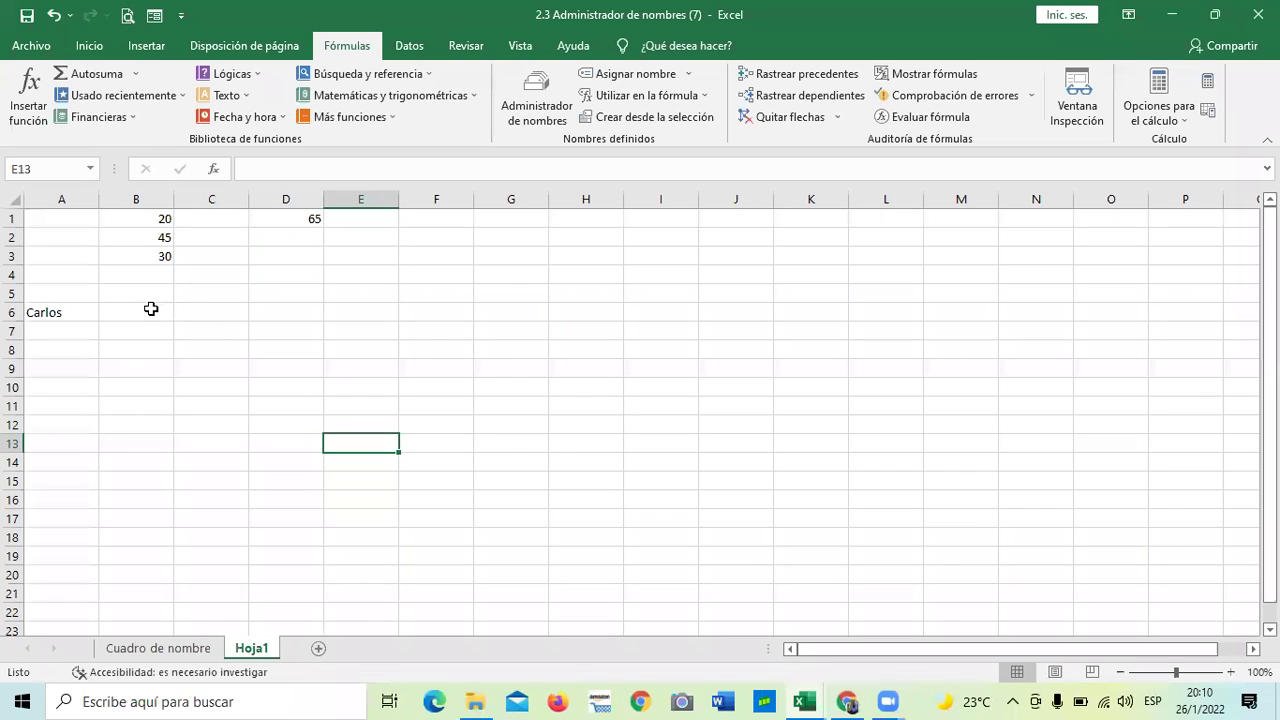
{"action": "left_click_drag", "start_coordinate": [150, 310], "coordinate": [267, 313]}
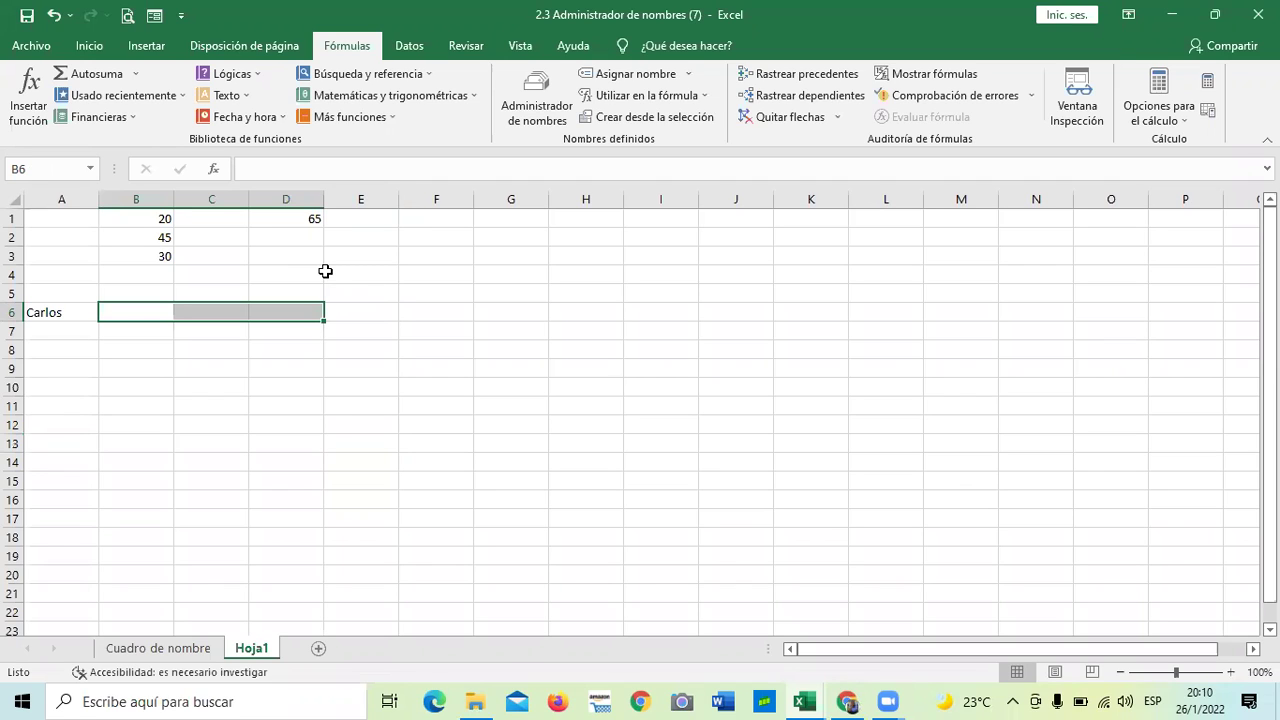
{"action": "key", "text": "ctrl+F3"}
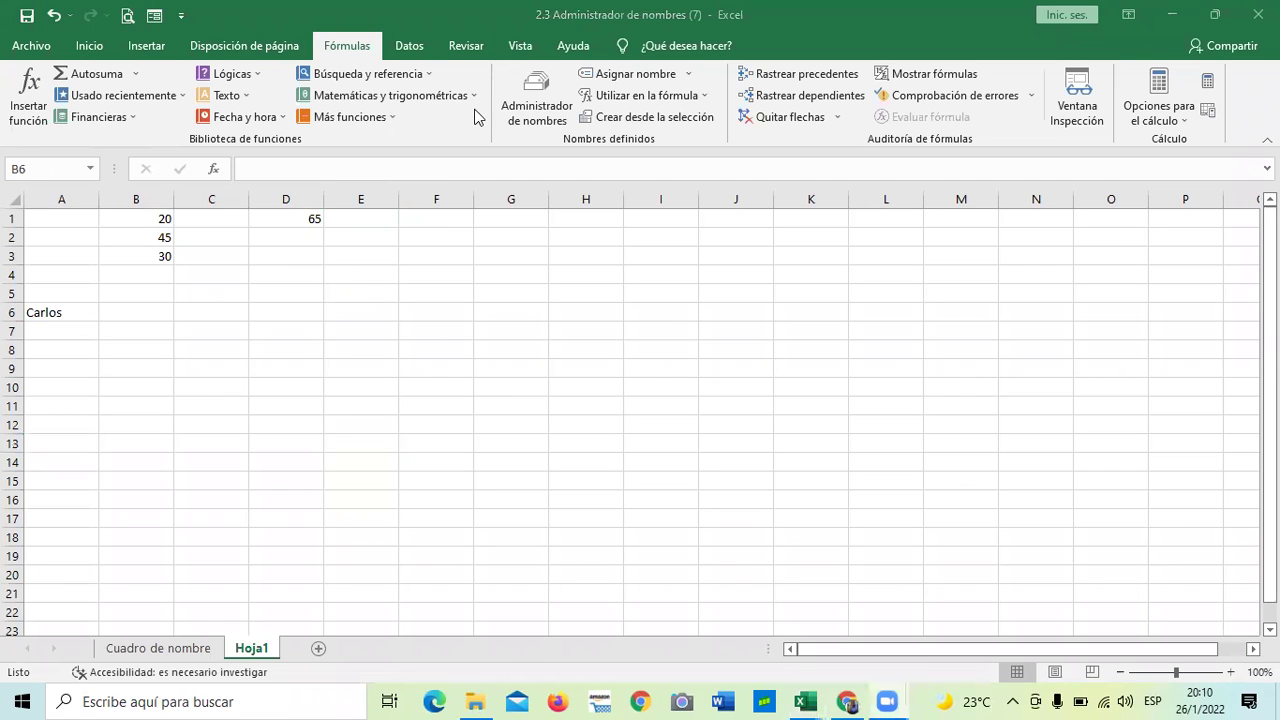
{"action": "left_click", "coordinate": [154, 311]}
{"action": "left_click_drag", "start_coordinate": [154, 405], "coordinate": [154, 388]}
Define a name matching the label in A6 for the cells B6:D6, with the whole workbook (Libro) as its scope.
{"action": "left_click_drag", "start_coordinate": [153, 313], "coordinate": [284, 317]}
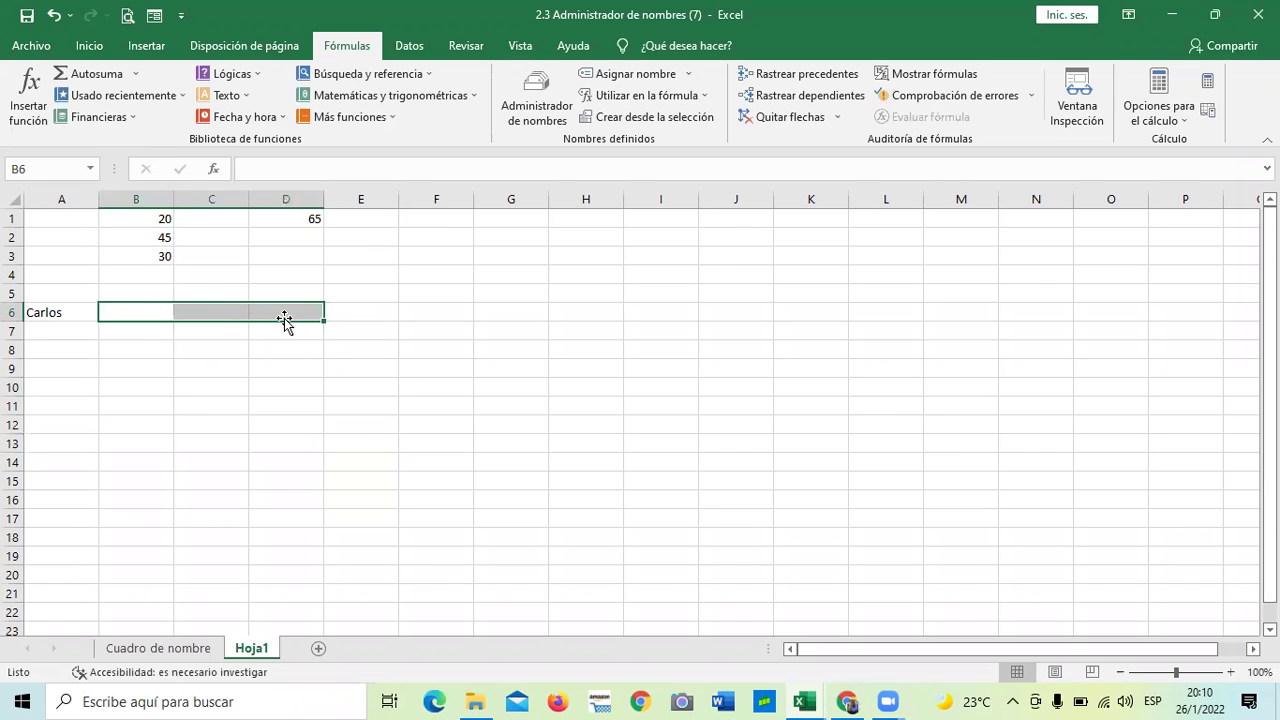
{"action": "left_click", "coordinate": [536, 92]}
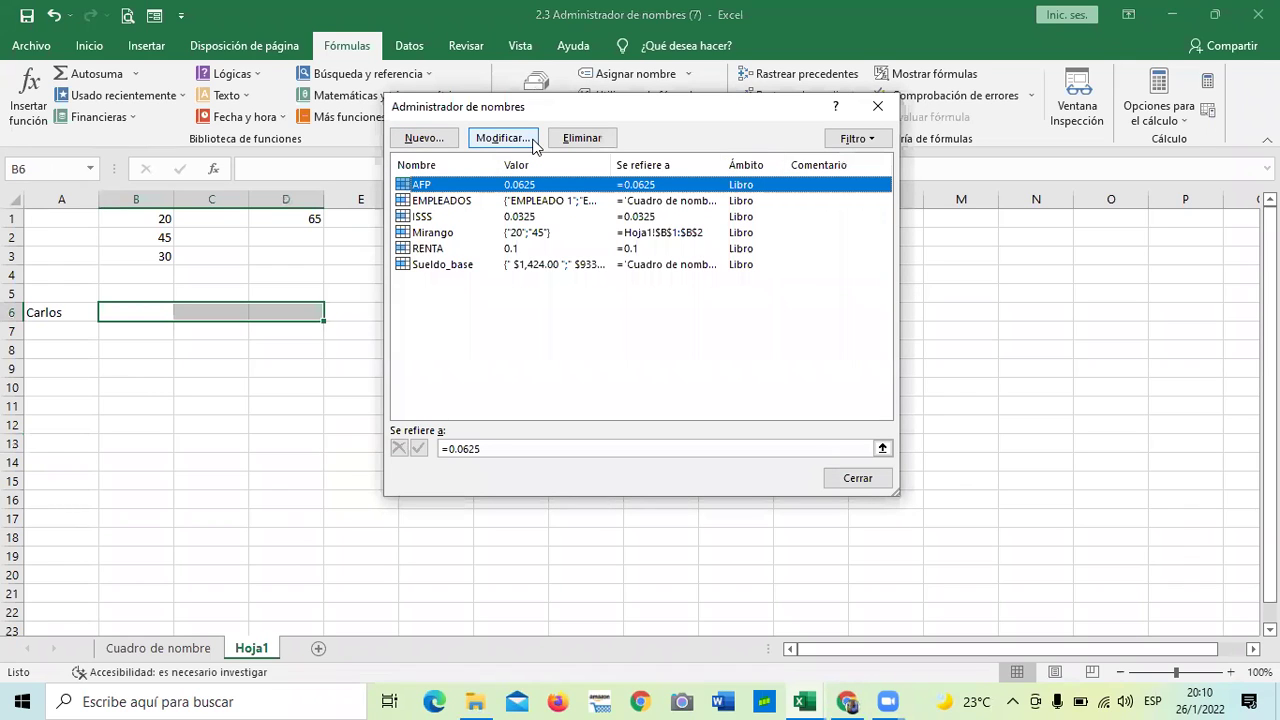
{"action": "key", "text": "Escape"}
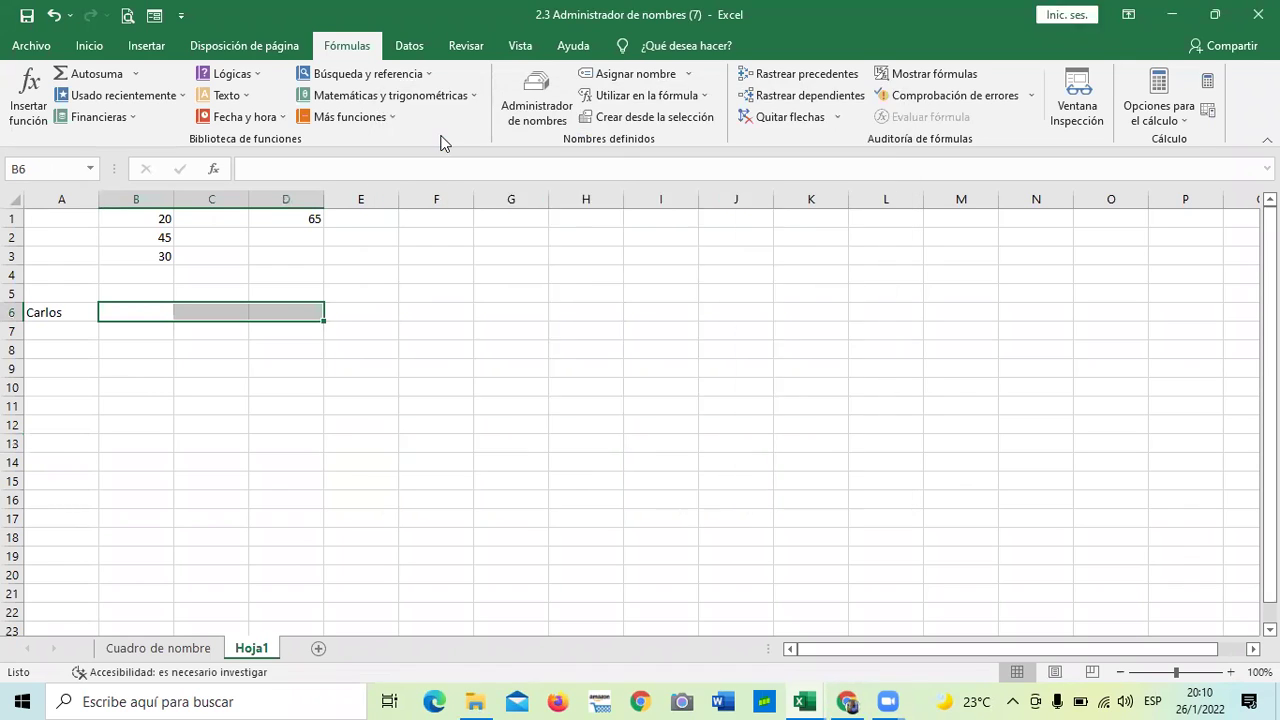
{"action": "key", "text": "alt+m"}
{"action": "key", "text": "m"}
{"action": "key", "text": "d"}
{"action": "left_click", "coordinate": [620, 231]}
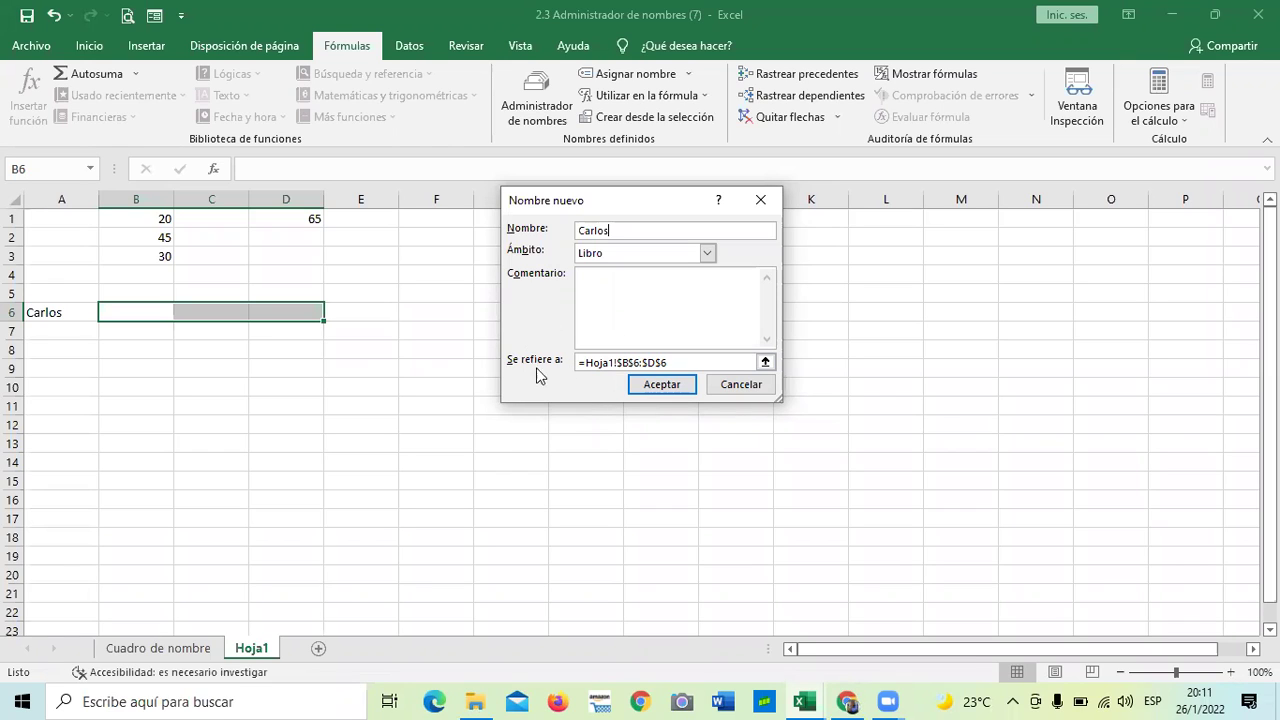
{"action": "left_click", "coordinate": [659, 390]}
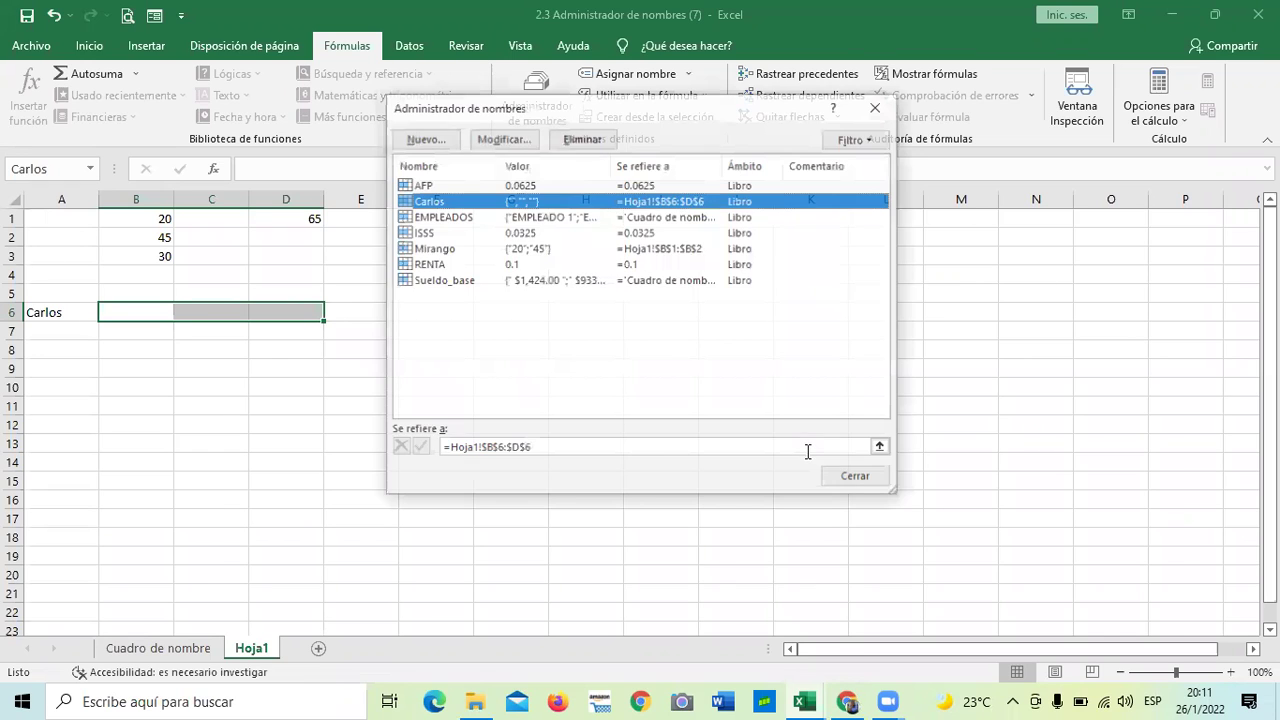
{"action": "left_click", "coordinate": [857, 478]}
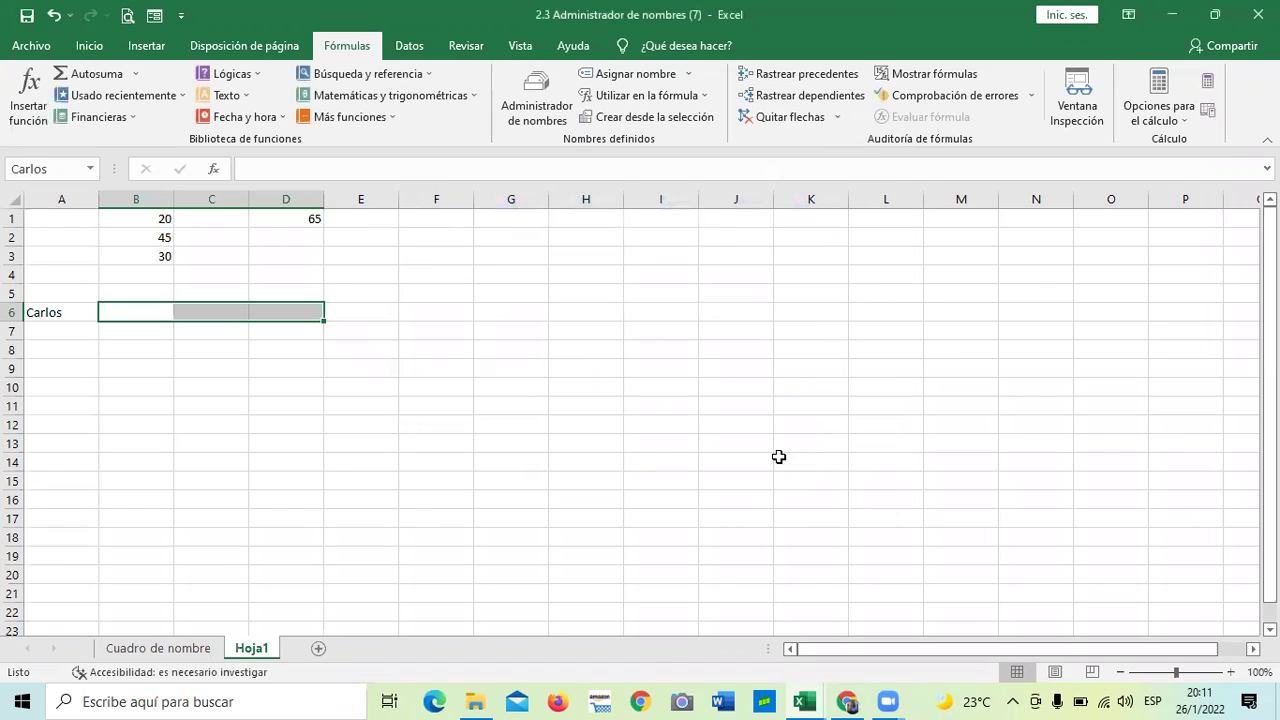
Check the newly named cells by selecting B6:D6 together and B6 and D6 individually.
{"action": "left_click", "coordinate": [778, 459]}
{"action": "left_click_drag", "start_coordinate": [164, 312], "coordinate": [288, 310]}
{"action": "left_click", "coordinate": [276, 400]}
{"action": "left_click", "coordinate": [163, 311]}
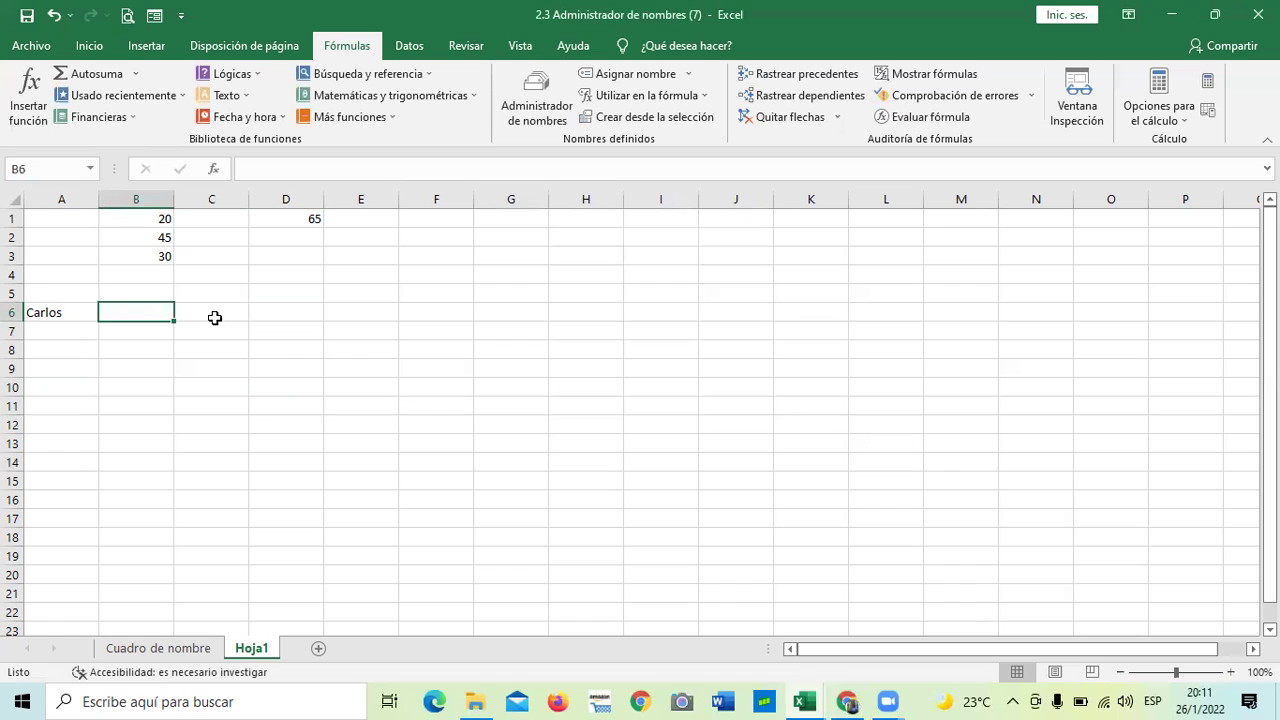
{"action": "left_click", "coordinate": [280, 314]}
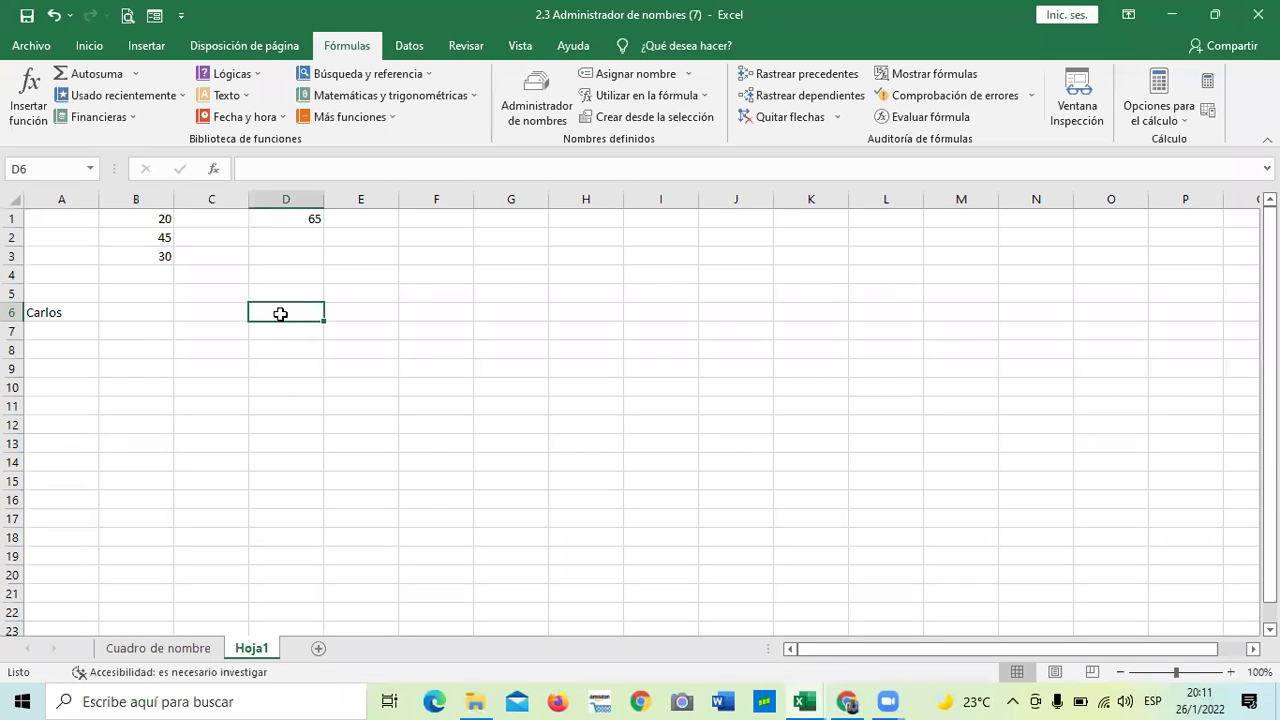
Enter a SUMA formula in E6 that adds the range by the name defined for B6:D6, and review the formula.
{"action": "left_click", "coordinate": [357, 311]}
{"action": "type", "text": "=suma"}
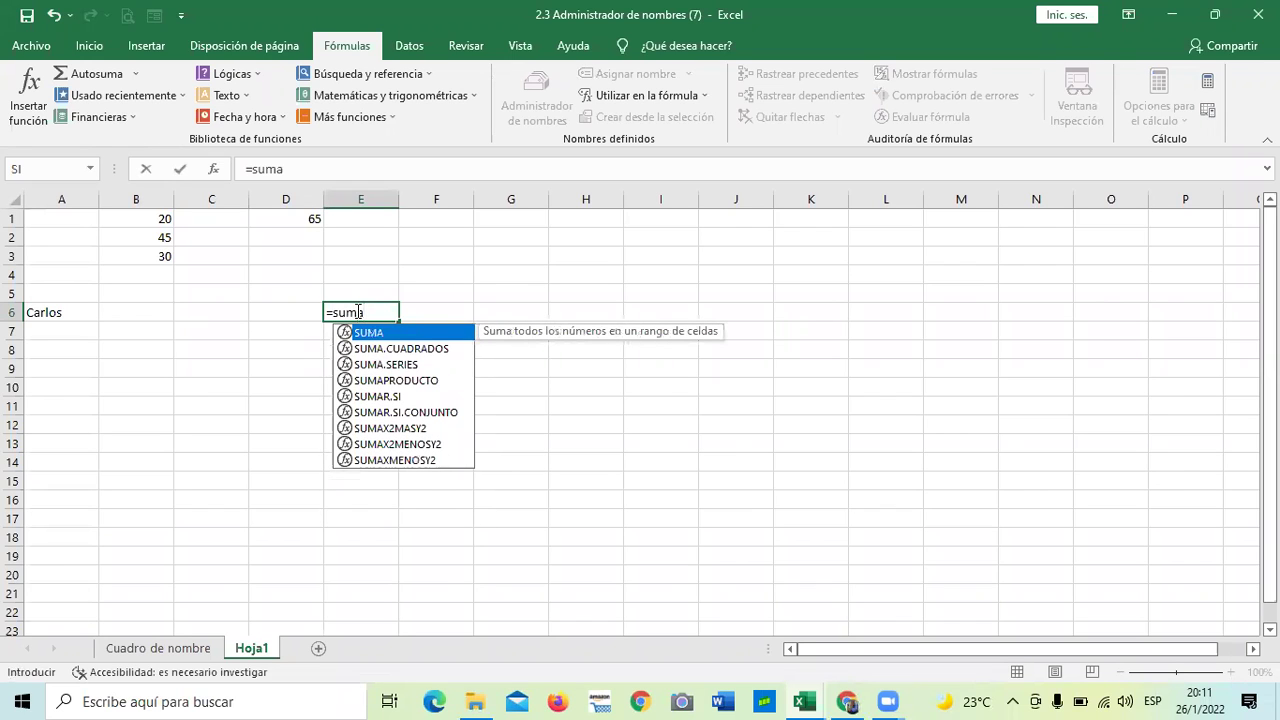
{"action": "type", "text": "("}
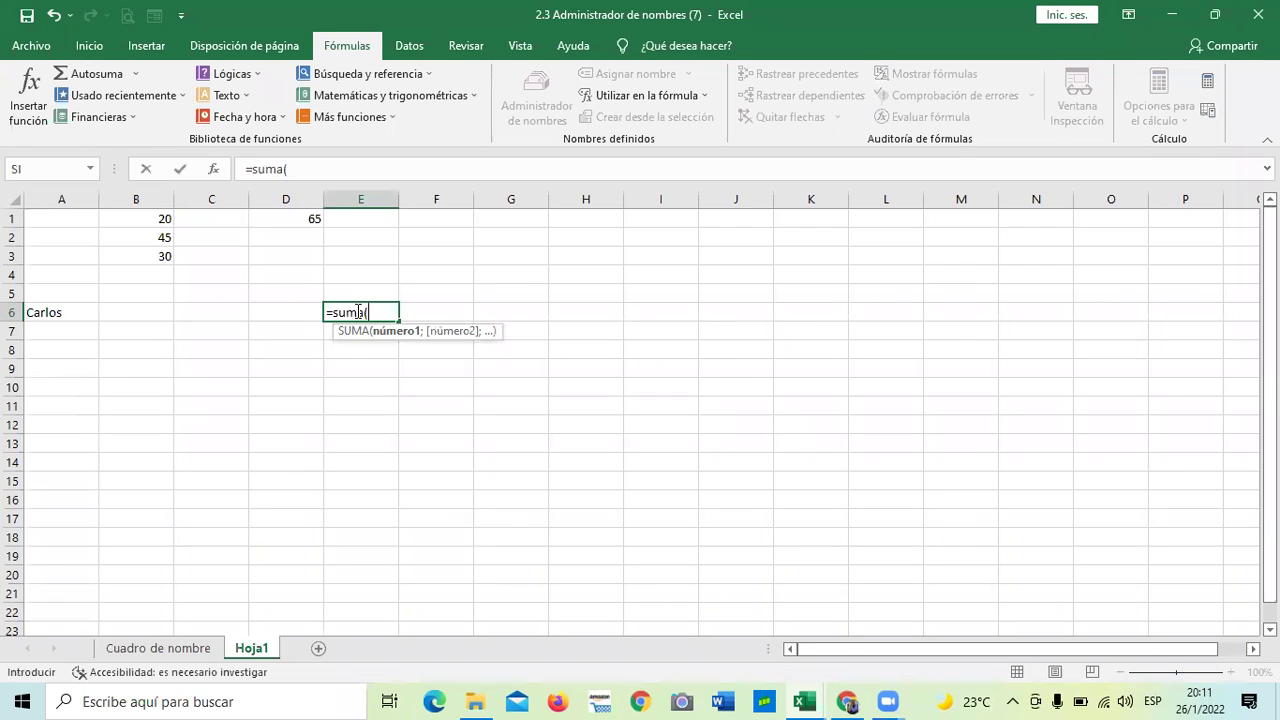
{"action": "type", "text": "ca"}
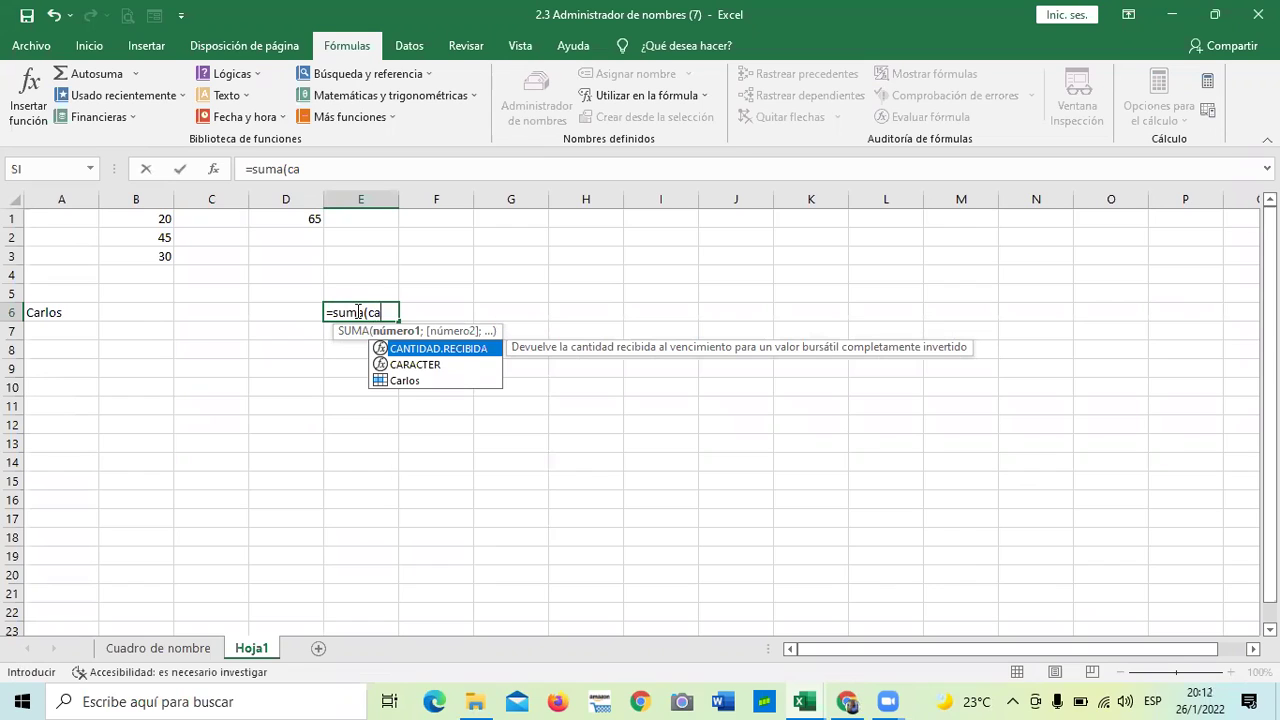
{"action": "double_click", "coordinate": [402, 381]}
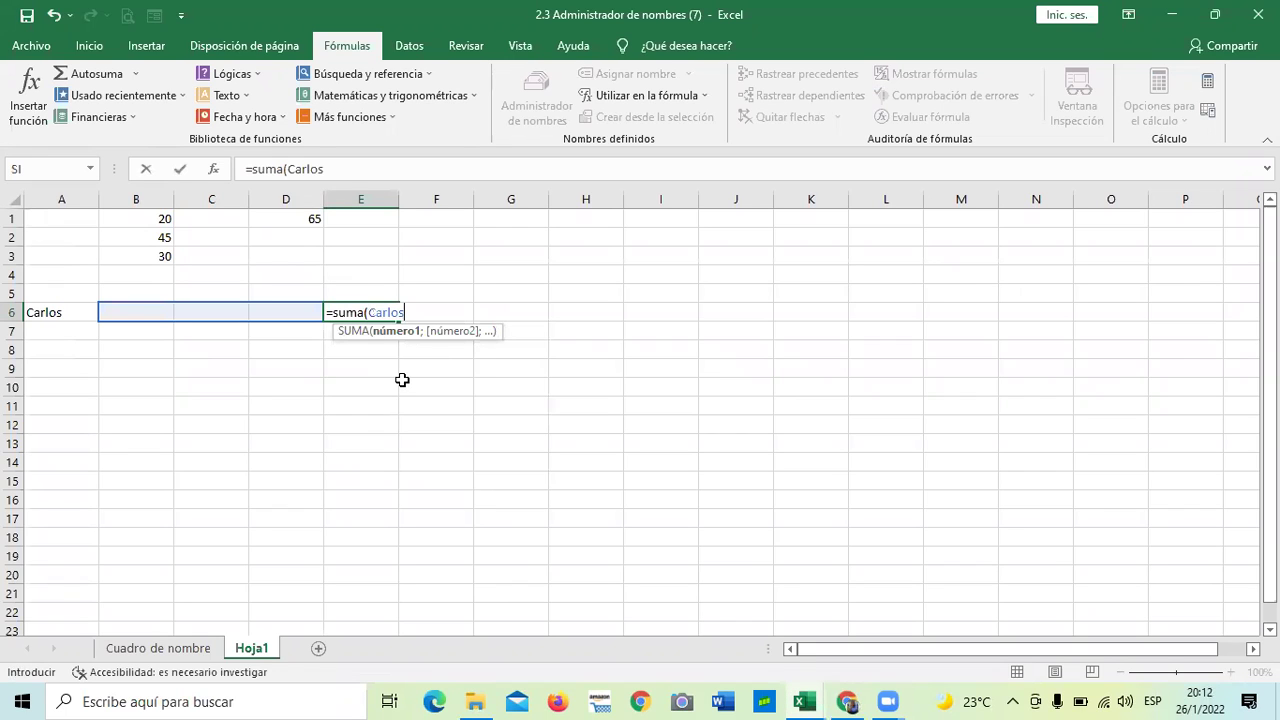
{"action": "type", "text": ")"}
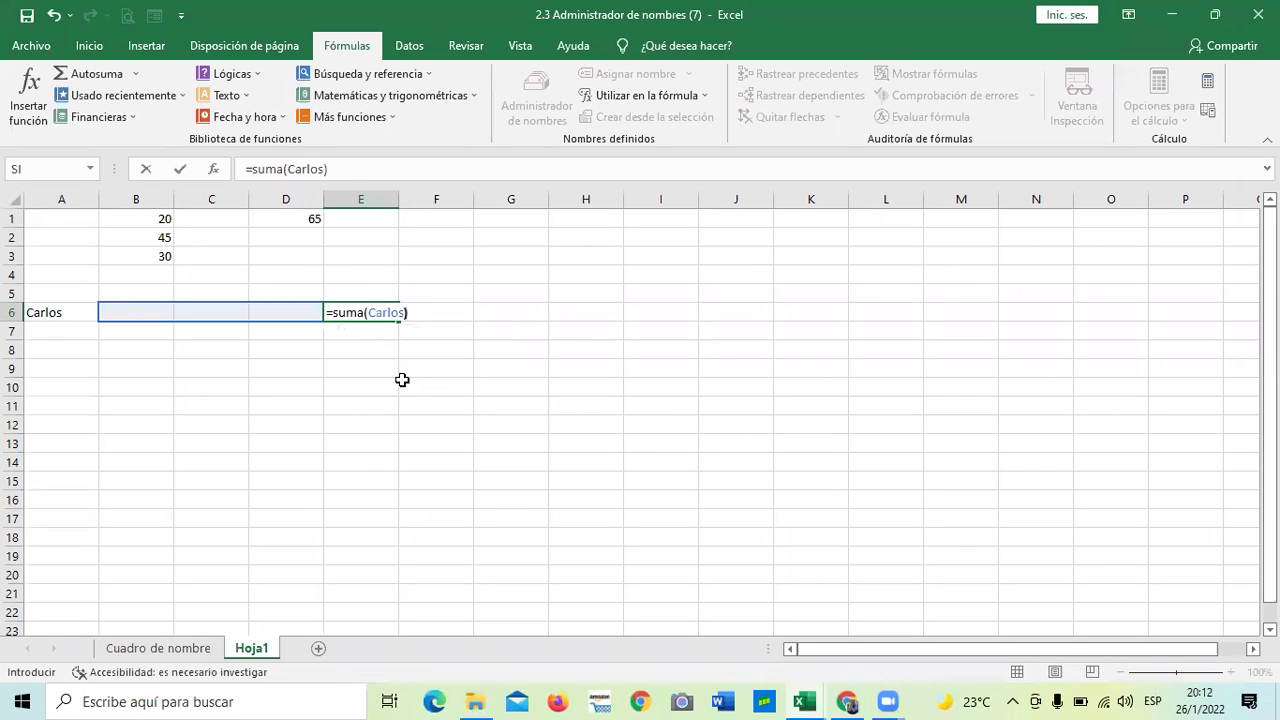
{"action": "key", "text": "Return"}
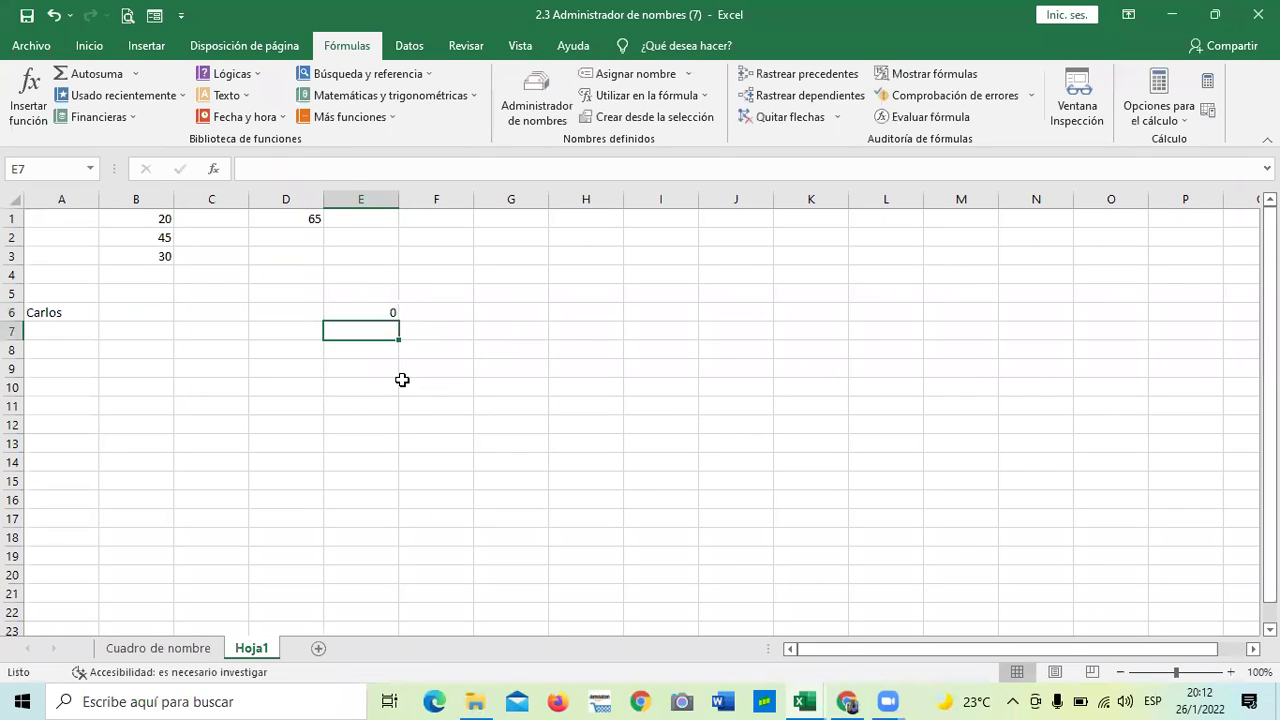
{"action": "left_click", "coordinate": [224, 478]}
{"action": "left_click", "coordinate": [355, 305]}
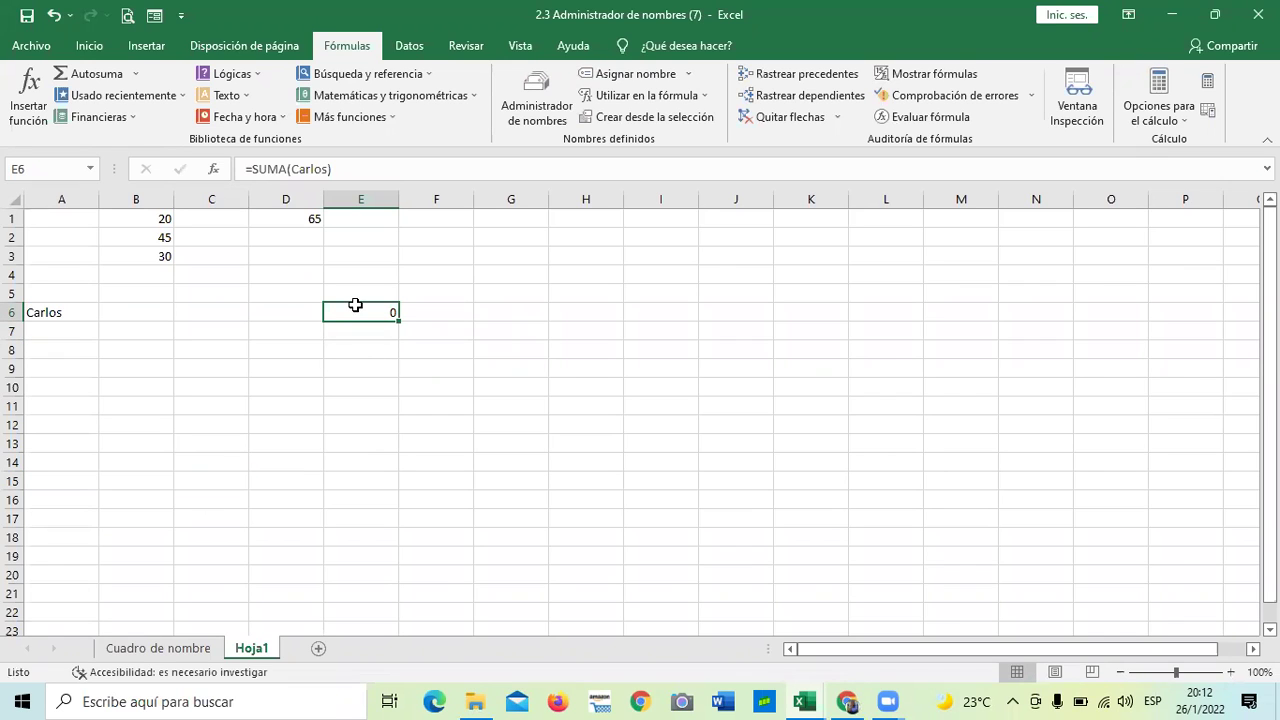
Fill the named range's cells with 250 in B6, 300 in C6 and 150 in D6.
{"action": "left_click", "coordinate": [158, 309]}
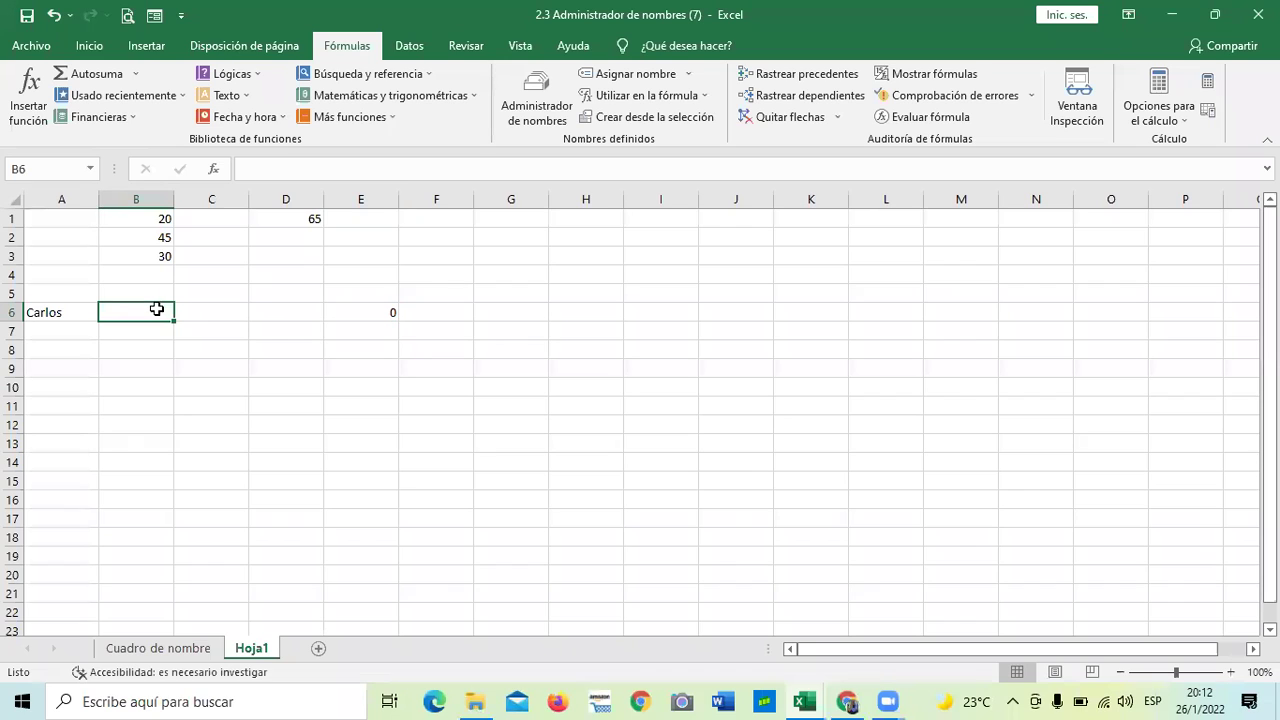
{"action": "type", "text": "250"}
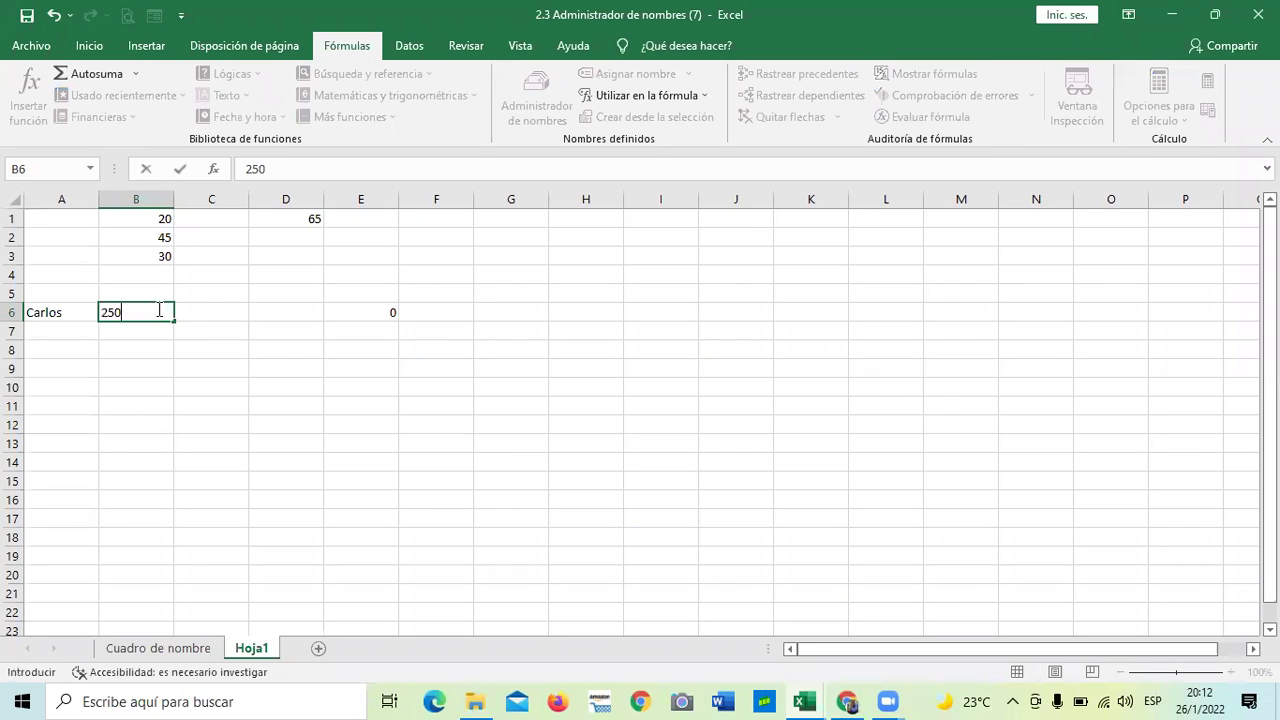
{"action": "key", "text": "Tab"}
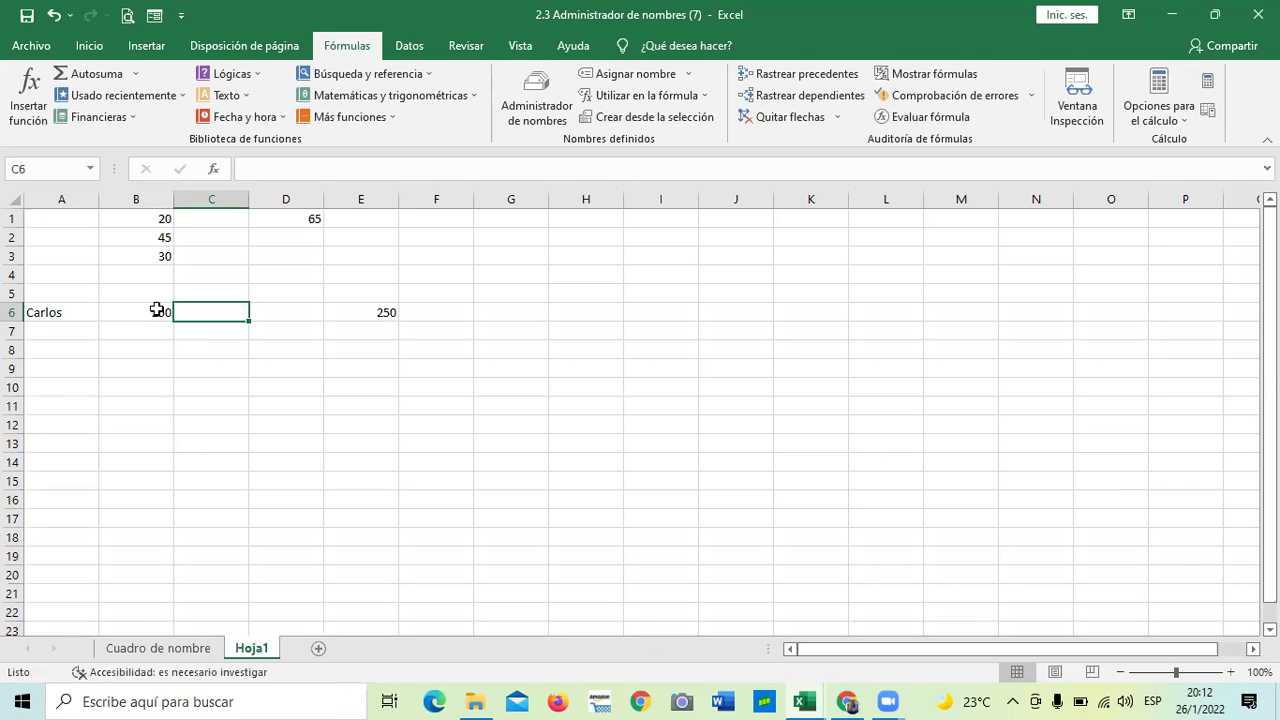
{"action": "type", "text": "300"}
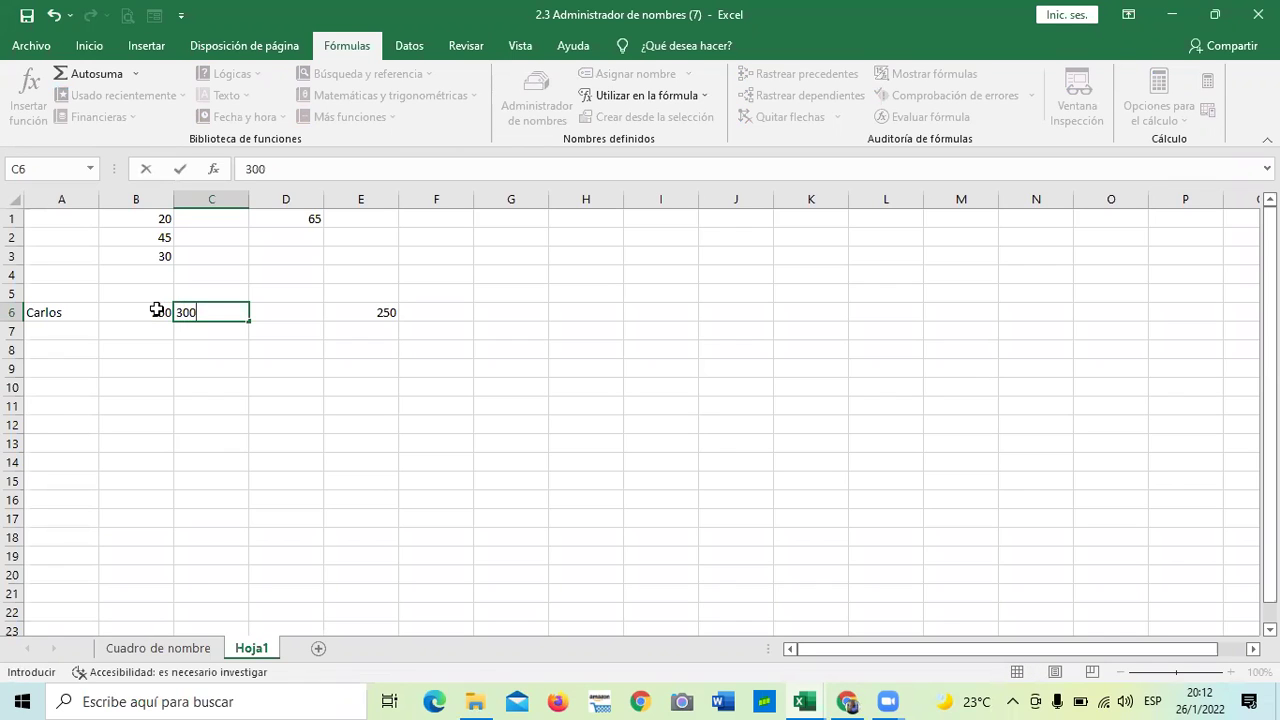
{"action": "key", "text": "Return"}
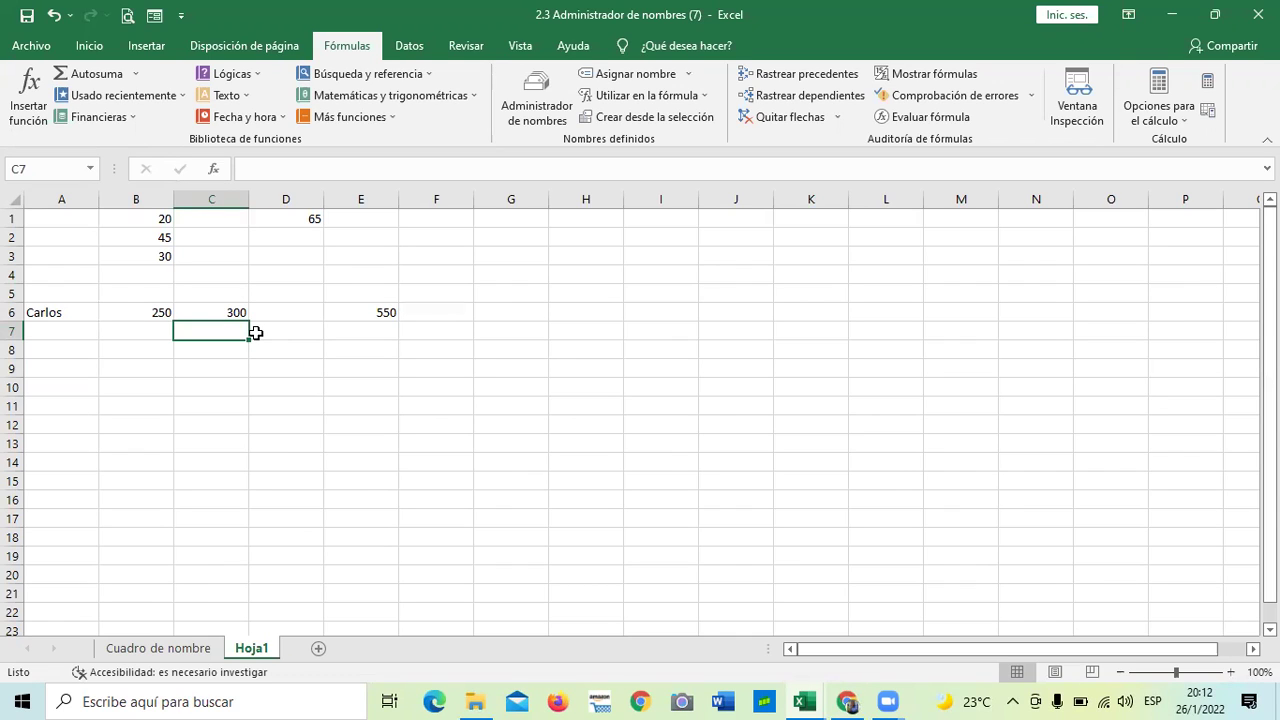
{"action": "left_click", "coordinate": [256, 404]}
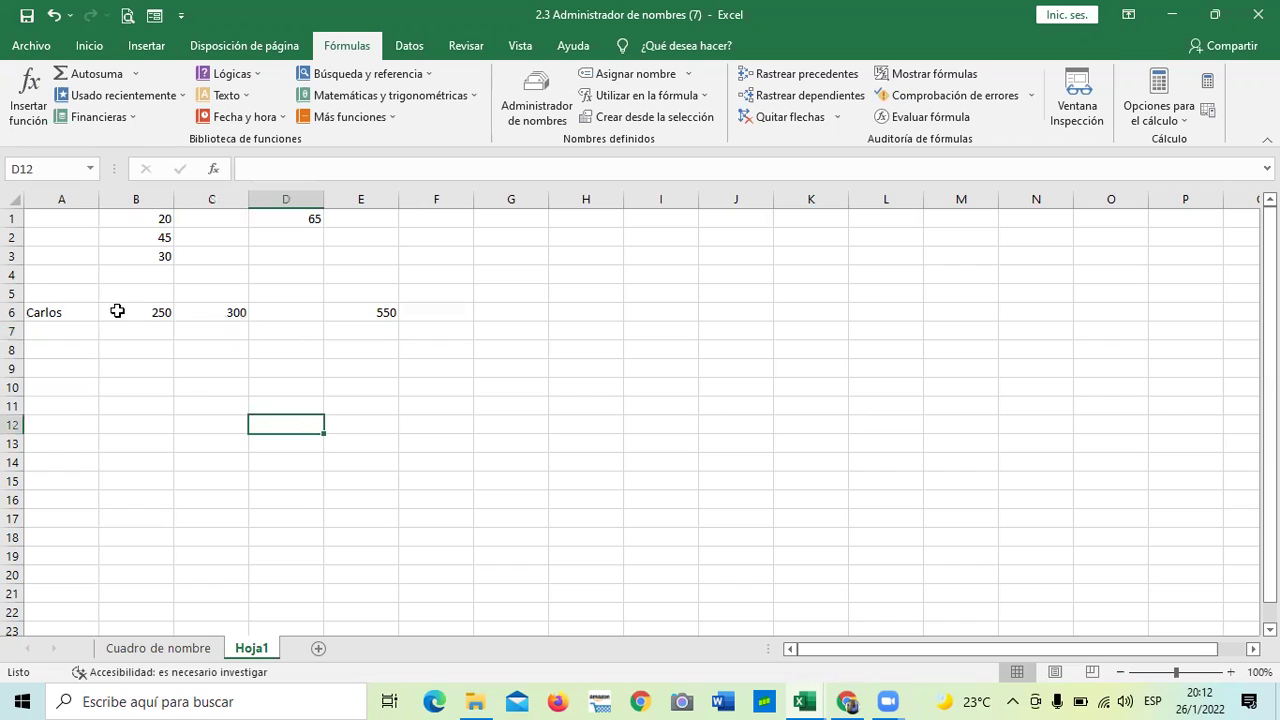
{"action": "left_click", "coordinate": [130, 311]}
{"action": "left_click_drag", "start_coordinate": [130, 311], "coordinate": [275, 314]}
{"action": "left_click_drag", "start_coordinate": [251, 406], "coordinate": [210, 406]}
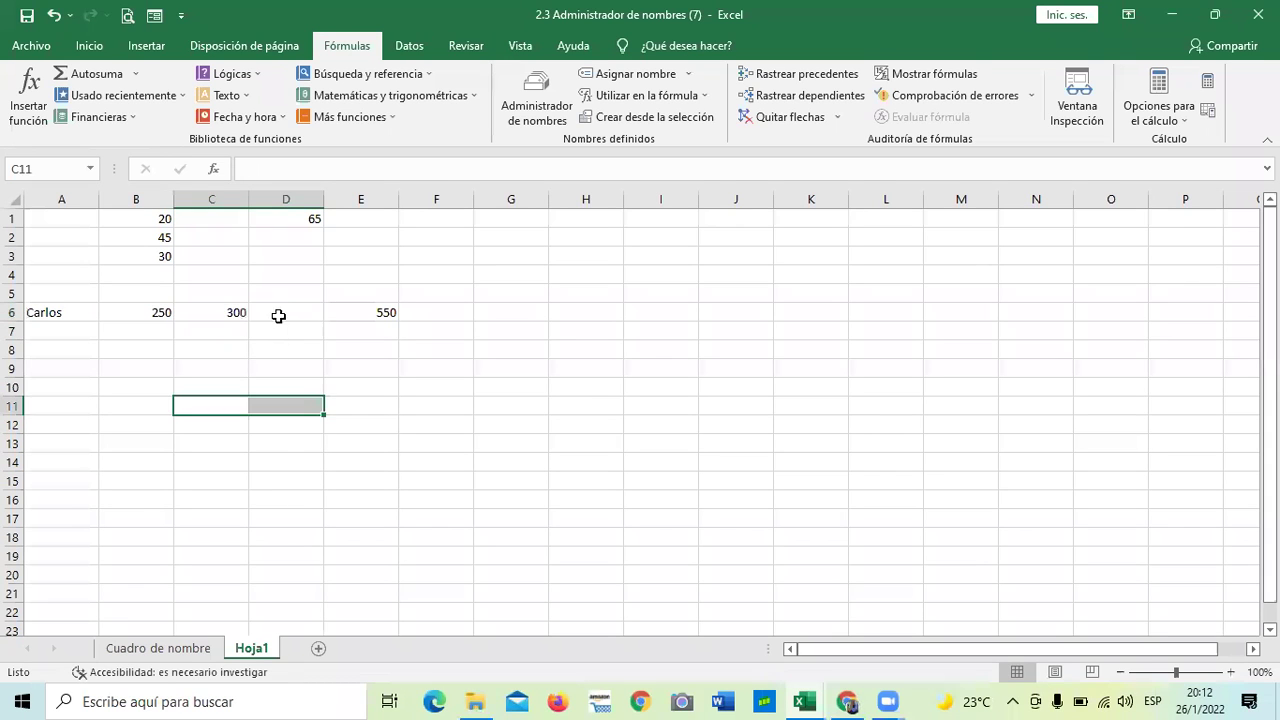
{"action": "left_click", "coordinate": [286, 309]}
{"action": "type", "text": "150"}
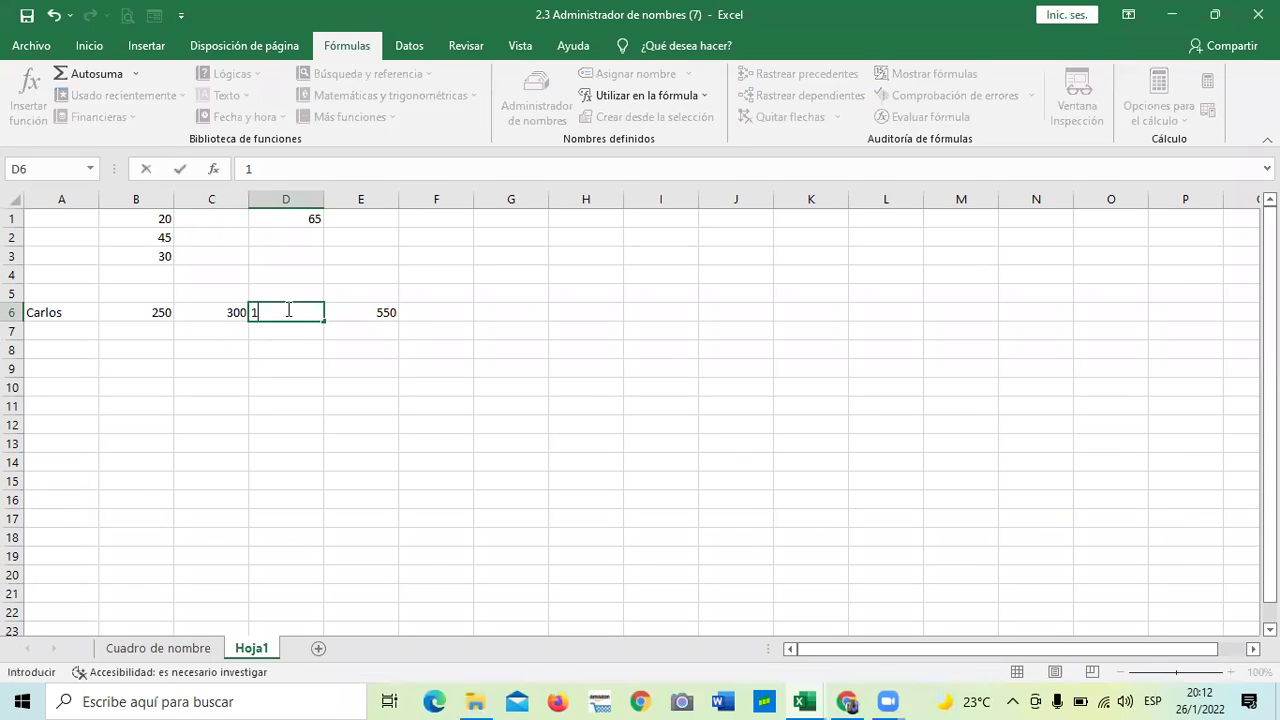
{"action": "key", "text": "Return"}
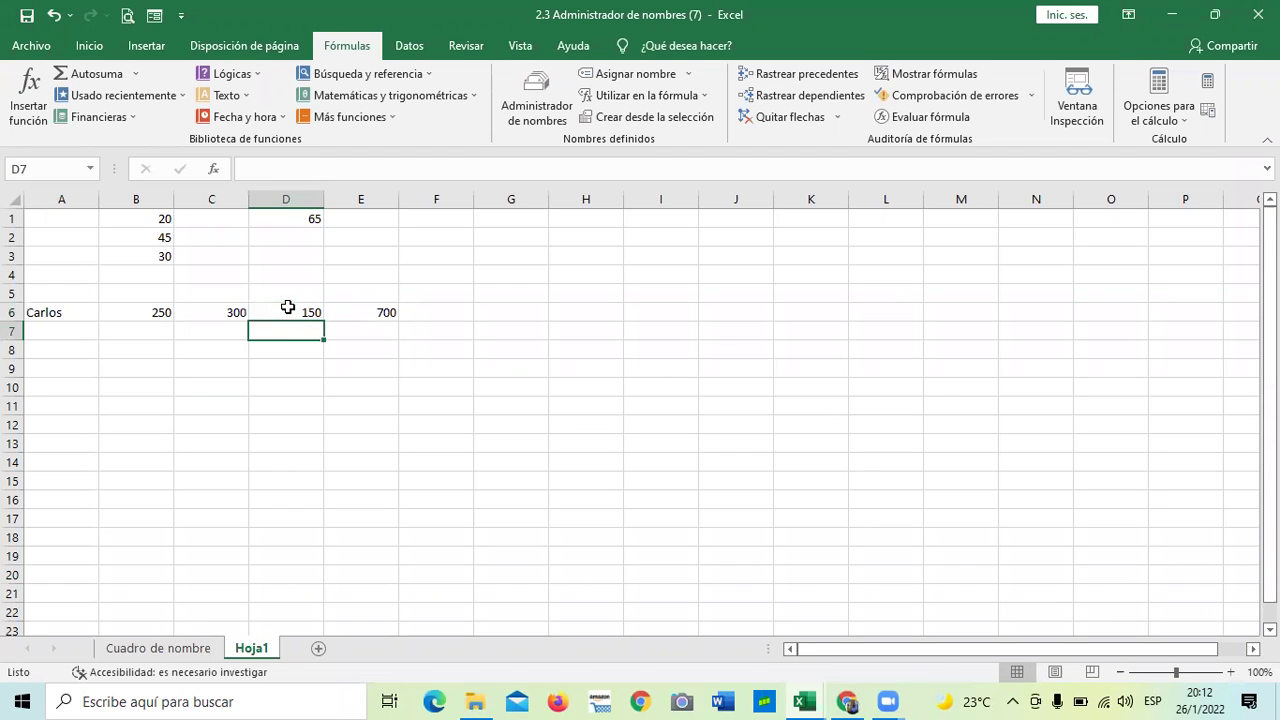
Compare the extent of the named range B6:D6 with the wider row stretch B6:H6 by selecting each.
{"action": "left_click", "coordinate": [345, 437]}
{"action": "left_click_drag", "start_coordinate": [127, 312], "coordinate": [306, 314]}
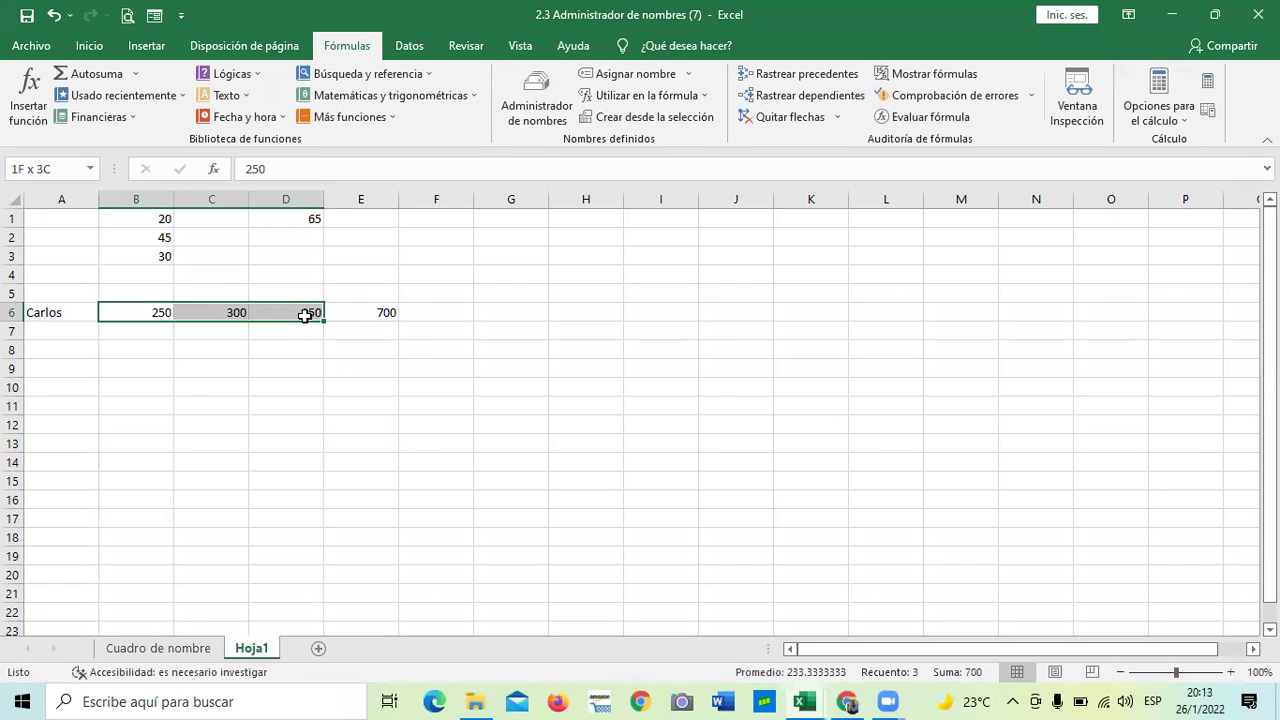
{"action": "left_click", "coordinate": [281, 400]}
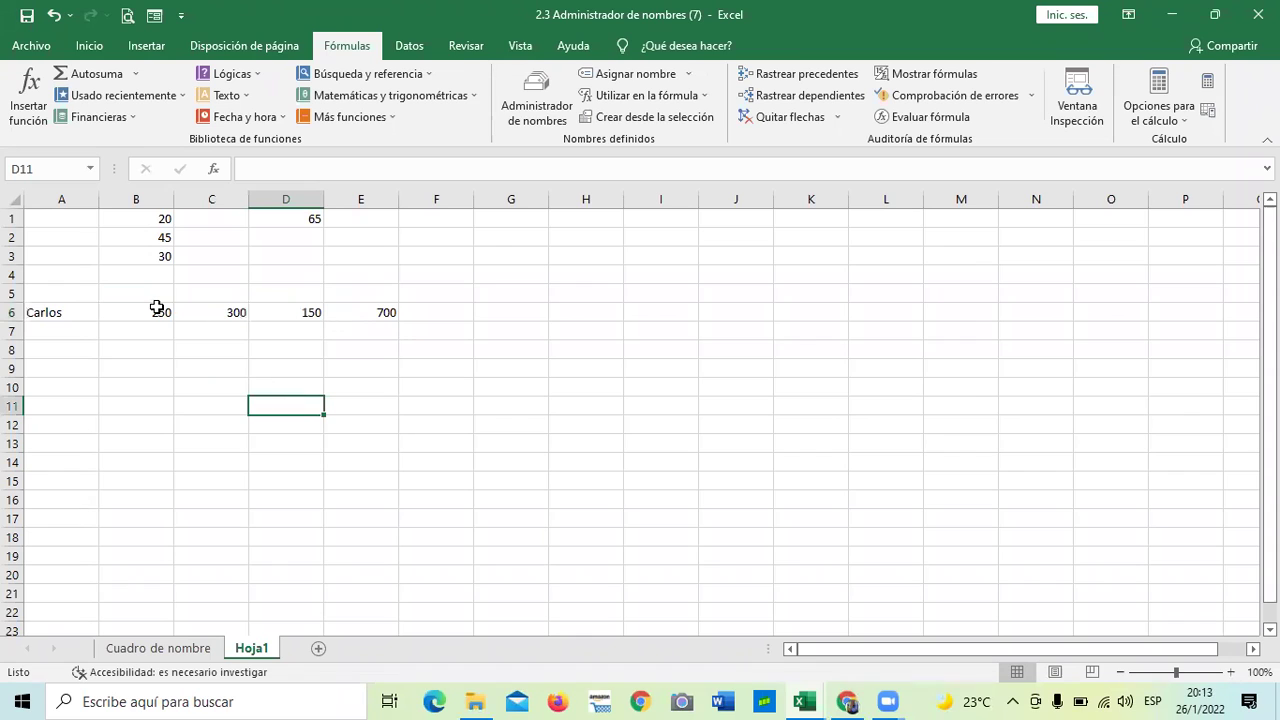
{"action": "left_click_drag", "start_coordinate": [120, 316], "coordinate": [621, 317]}
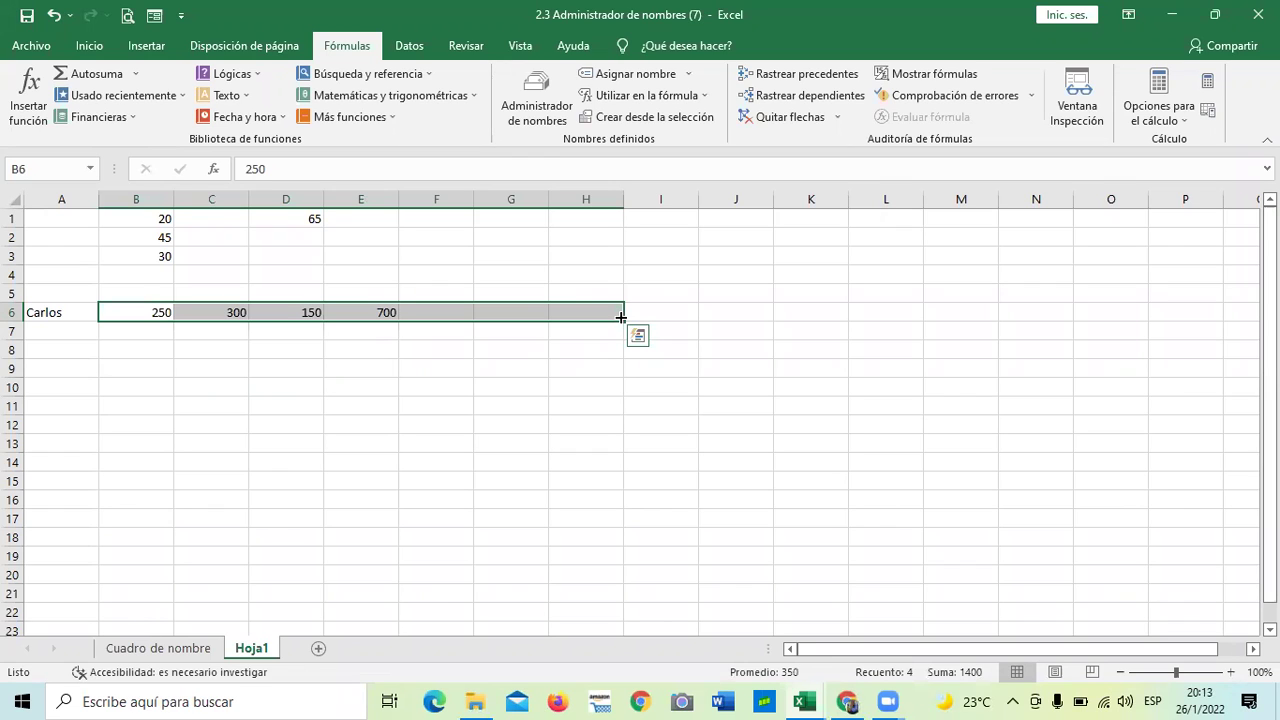
{"action": "left_click", "coordinate": [527, 400]}
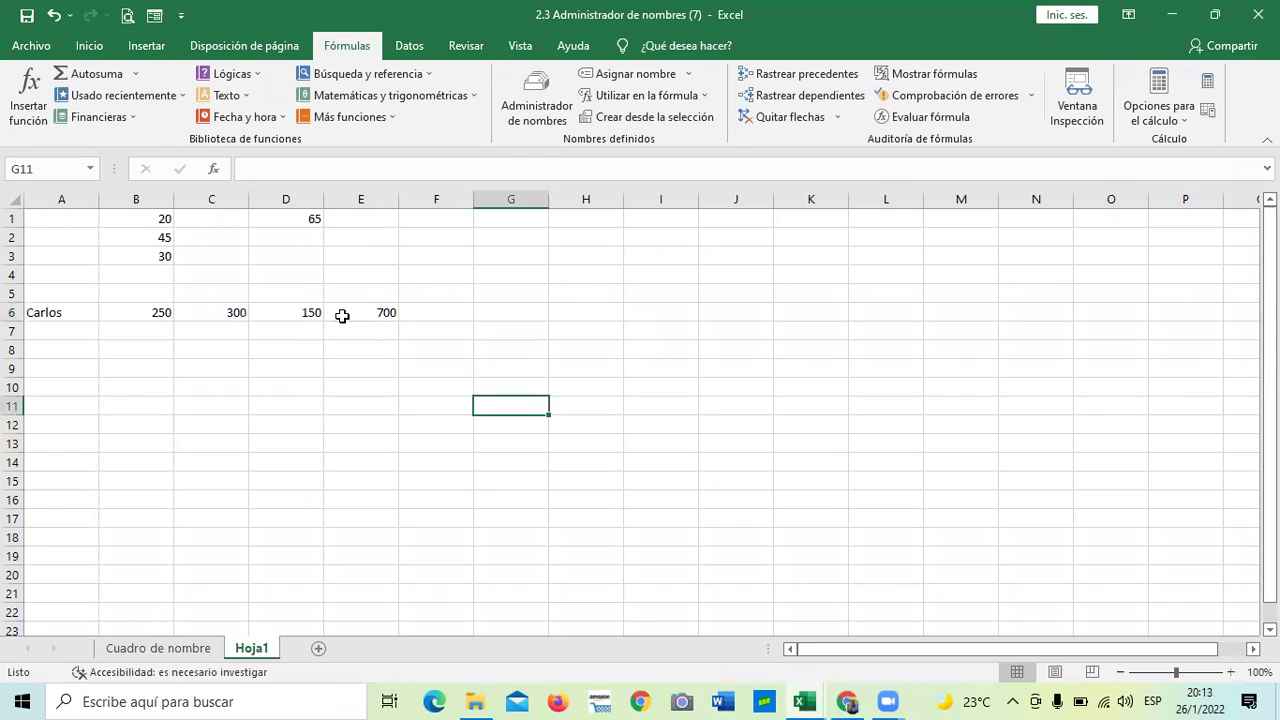
Clear the formula in E6 and enter a SUMA formula in G6 using the name defined for B6:D6.
{"action": "left_click", "coordinate": [342, 316]}
{"action": "key", "text": "Delete"}
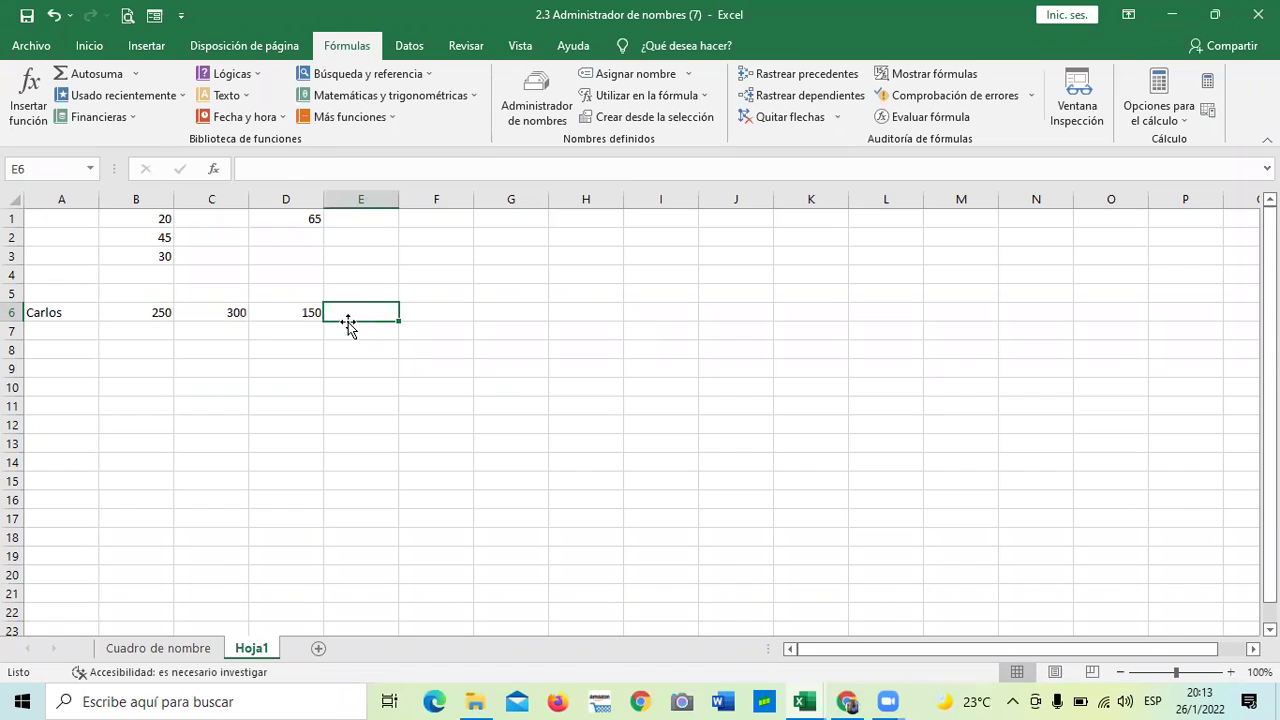
{"action": "left_click", "coordinate": [410, 368]}
{"action": "left_click", "coordinate": [530, 312]}
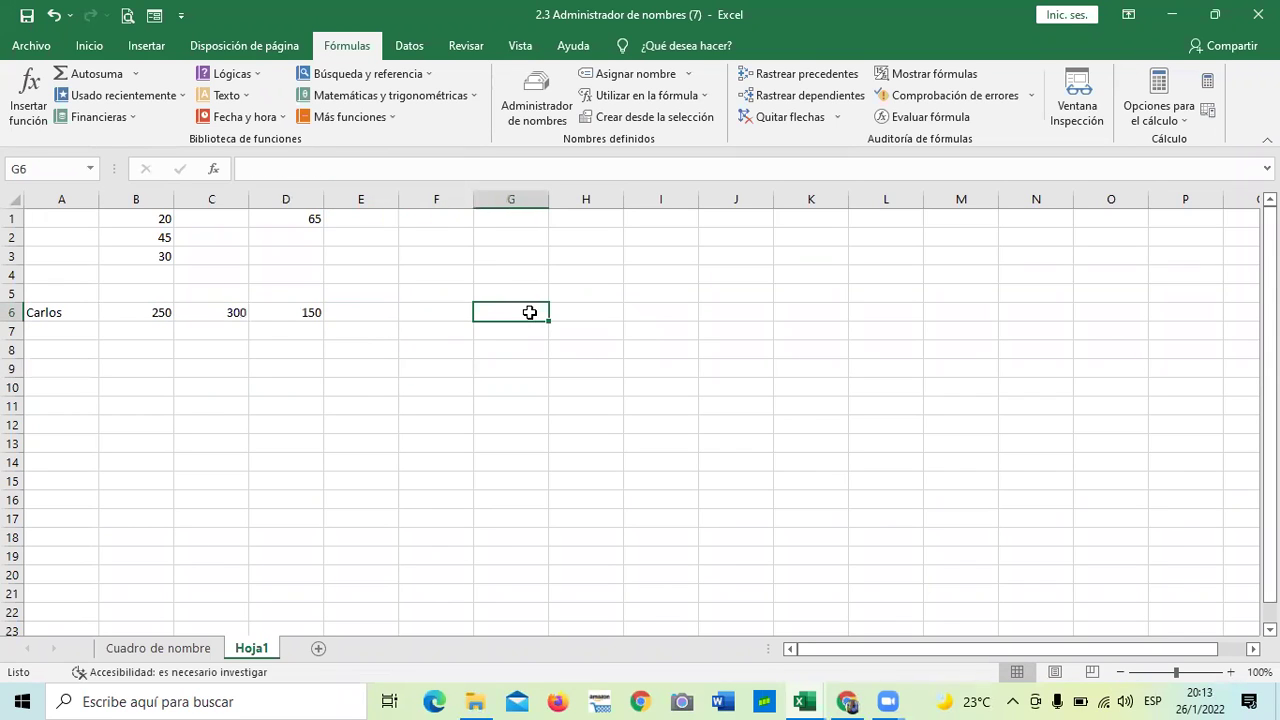
{"action": "type", "text": "="}
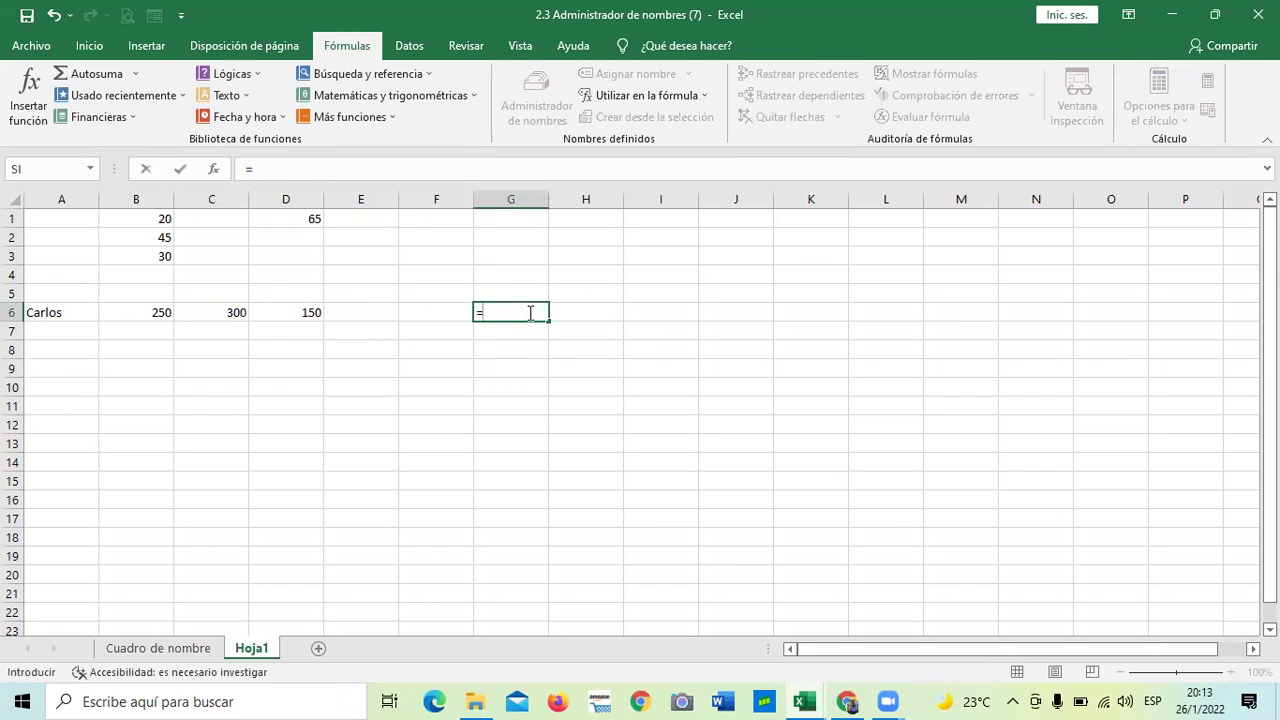
{"action": "type", "text": "suma"}
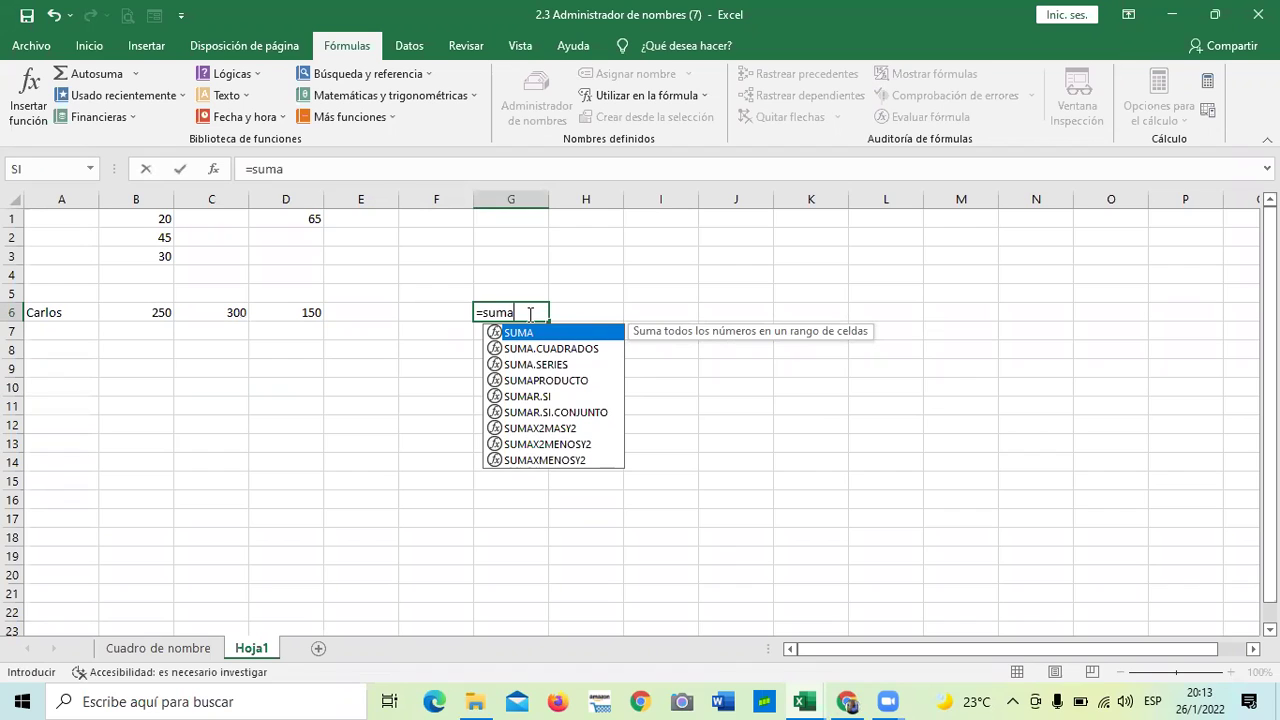
{"action": "type", "text": "("}
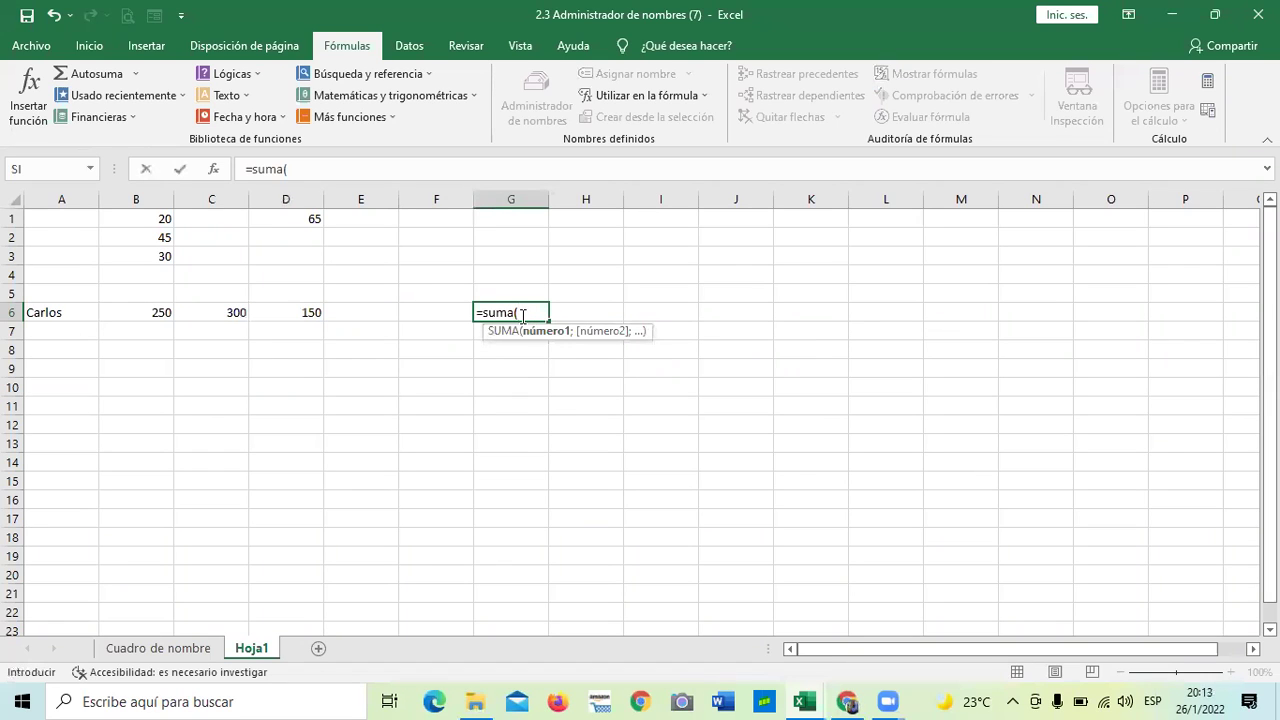
{"action": "type", "text": "car"}
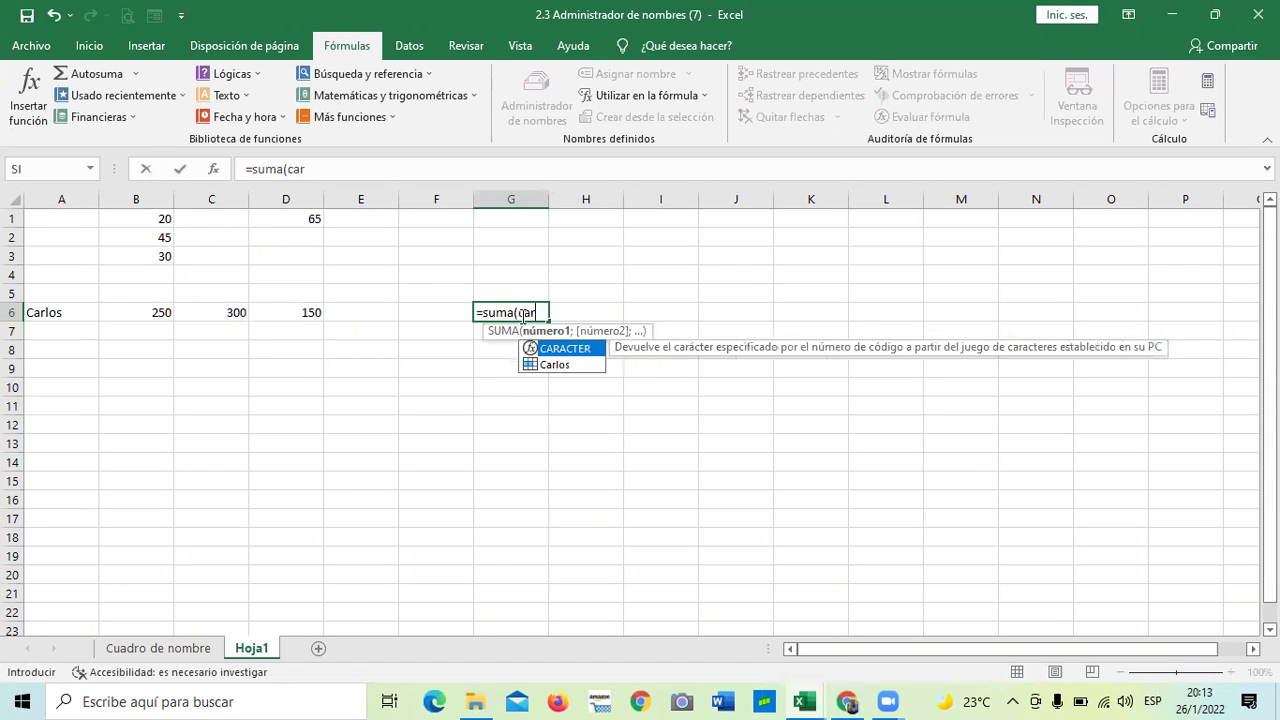
{"action": "double_click", "coordinate": [545, 365]}
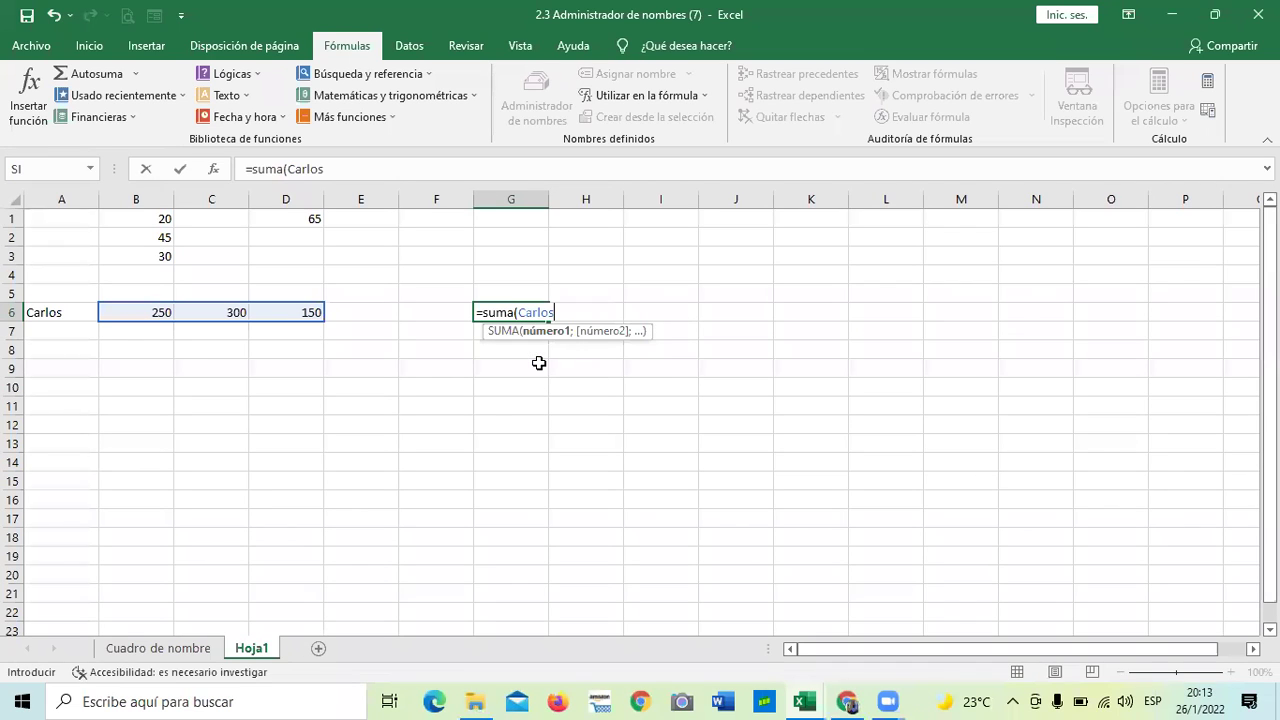
{"action": "type", "text": ")"}
{"action": "key", "text": "Return"}
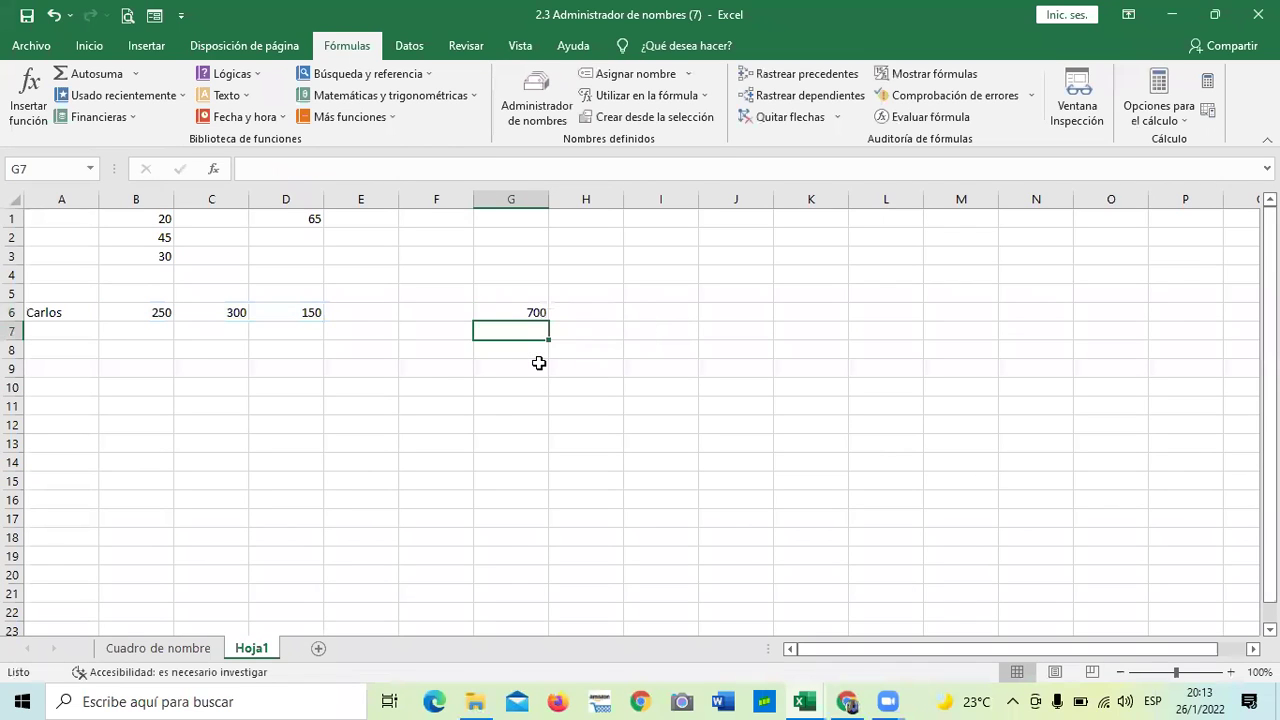
{"action": "left_click", "coordinate": [504, 440]}
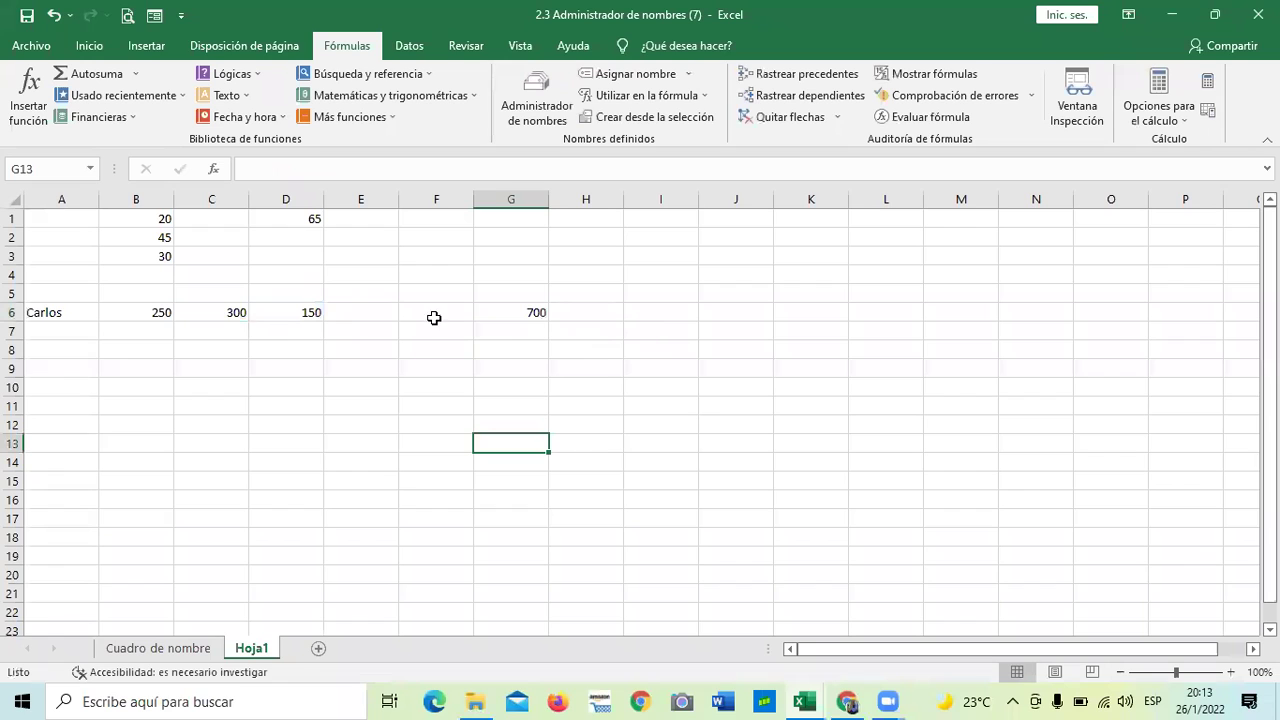
Enter 100 in E6 and 50 in F6, the cells between the named range and its sum.
{"action": "left_click", "coordinate": [368, 315]}
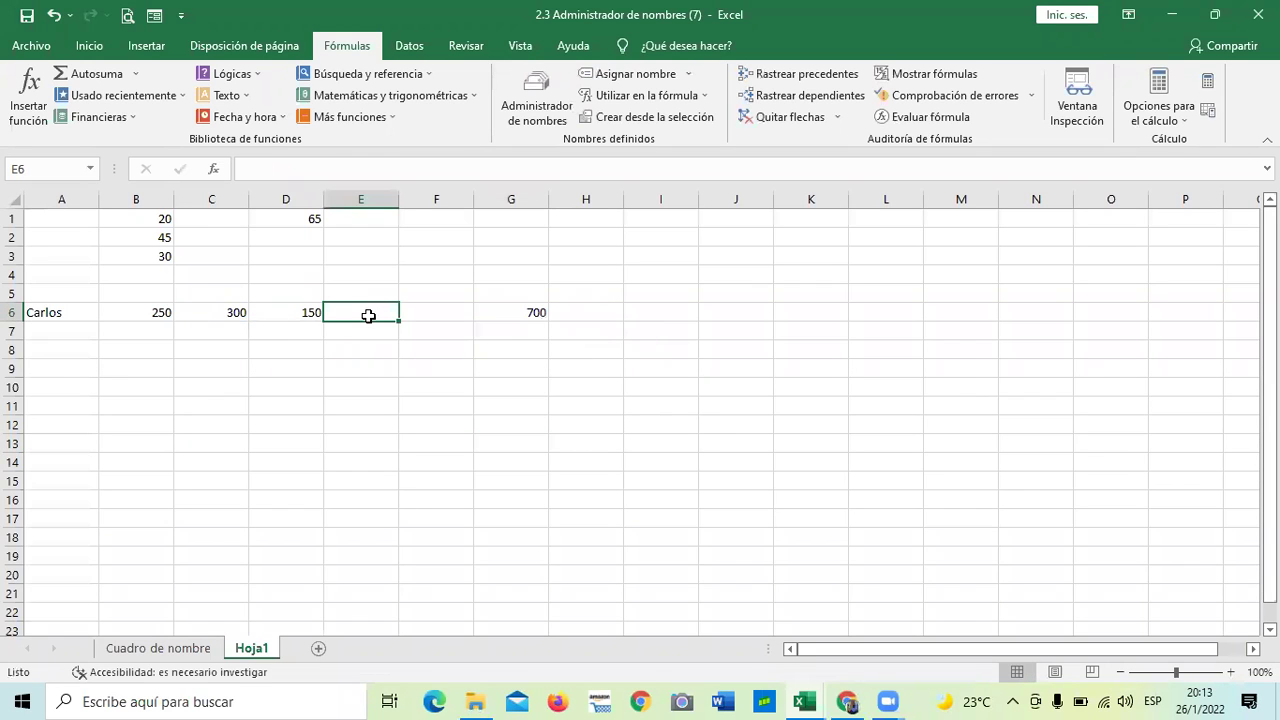
{"action": "type", "text": "100"}
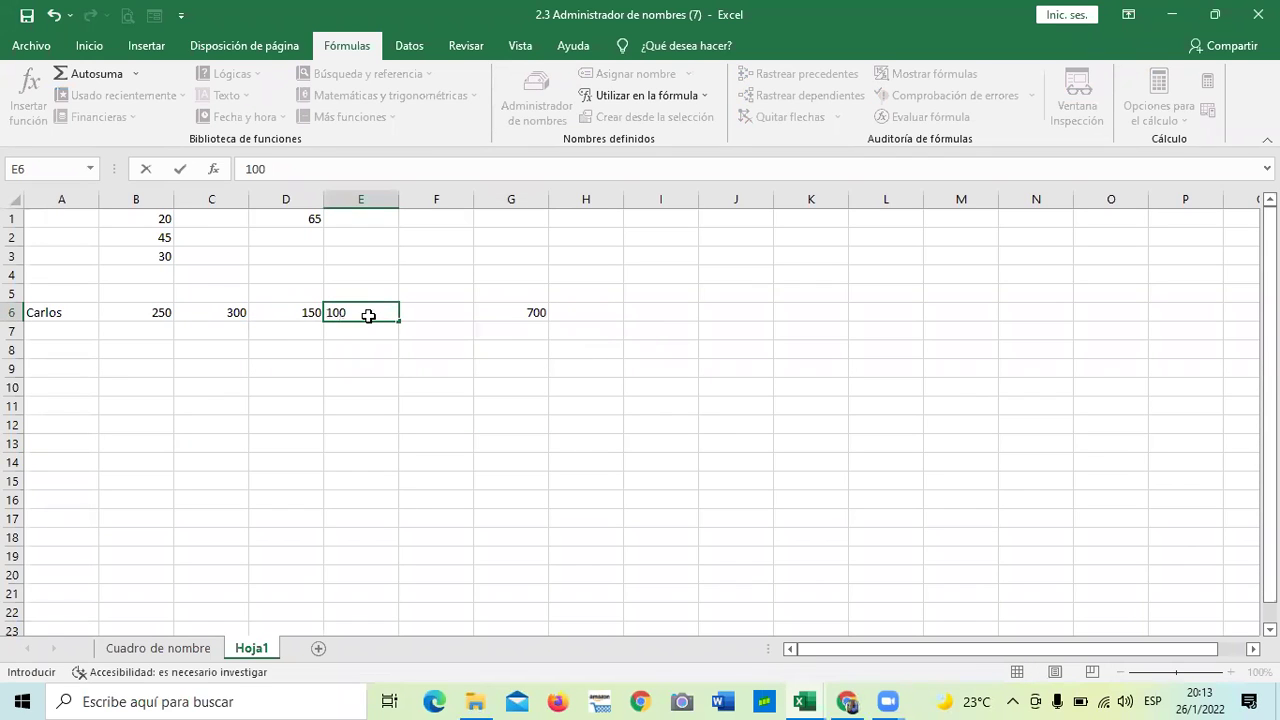
{"action": "key", "text": "Return"}
{"action": "mouse_move", "coordinate": [430, 316]}
{"action": "left_mouse_down"}
{"action": "mouse_move", "coordinate": [451, 357]}
{"action": "mouse_move", "coordinate": [440, 424]}
{"action": "left_mouse_up"}
{"action": "left_click", "coordinate": [451, 311]}
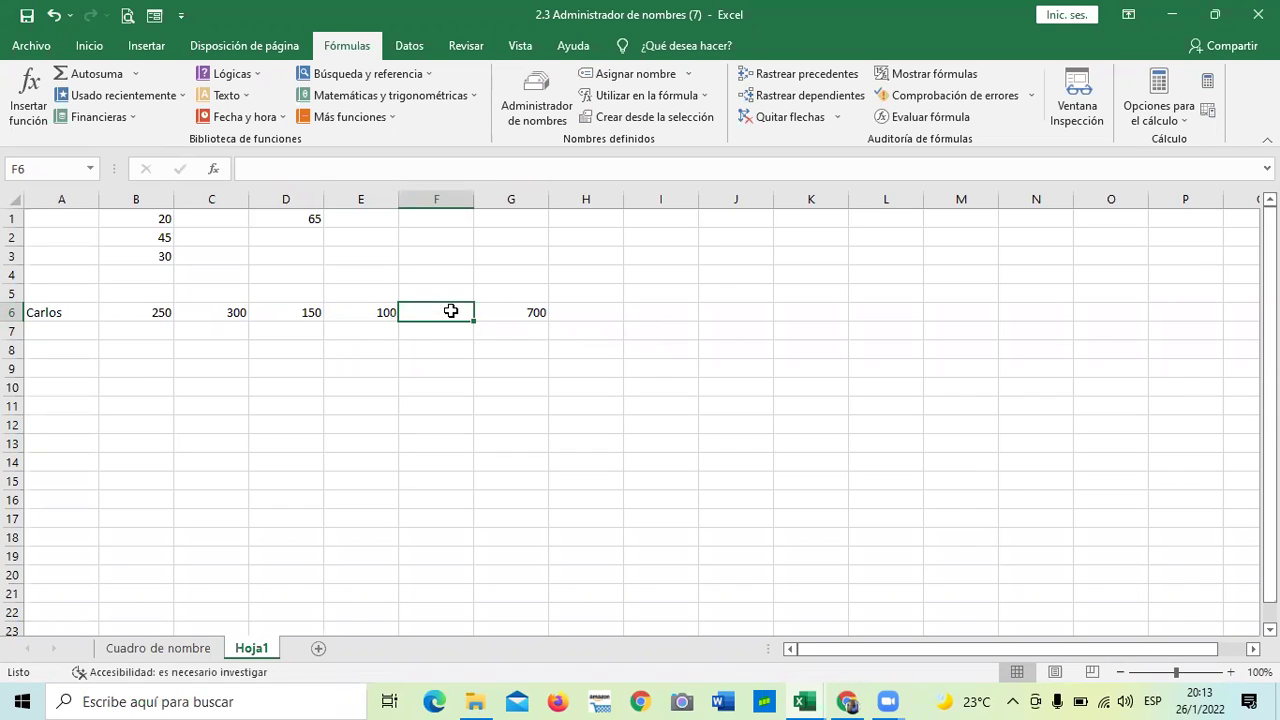
{"action": "type", "text": "50"}
{"action": "key", "text": "Return"}
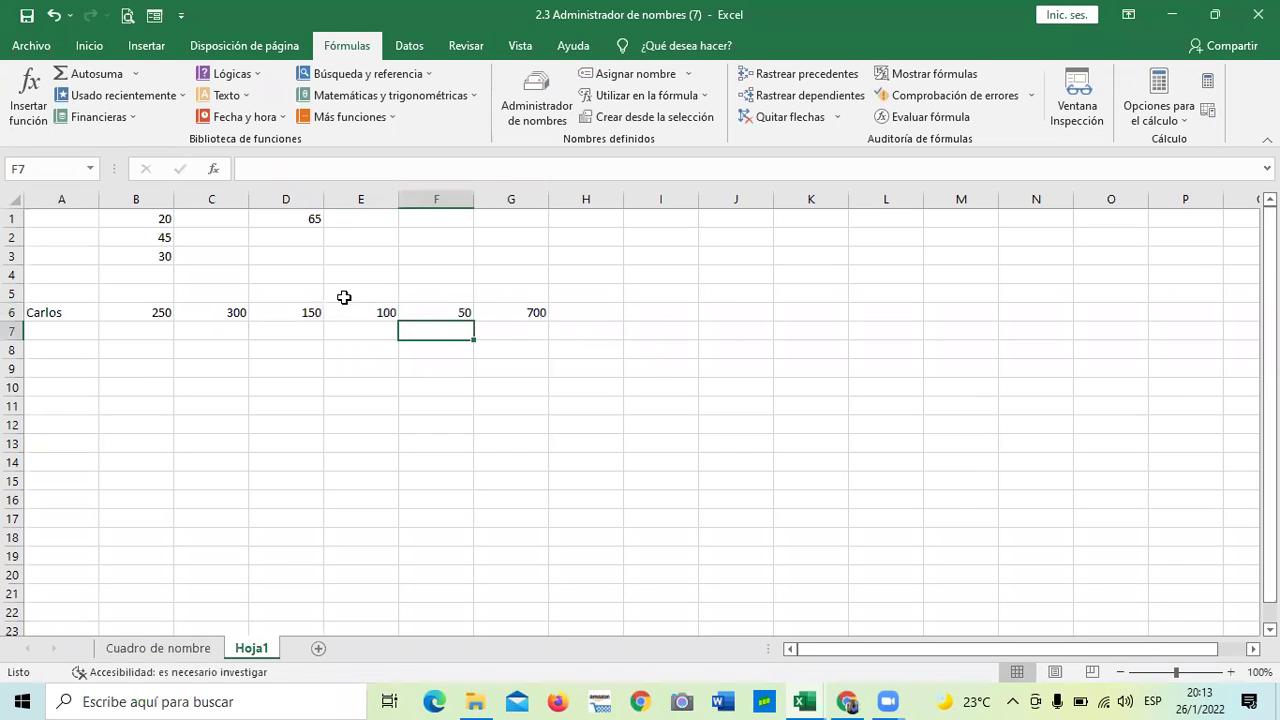
{"action": "left_click", "coordinate": [441, 371]}
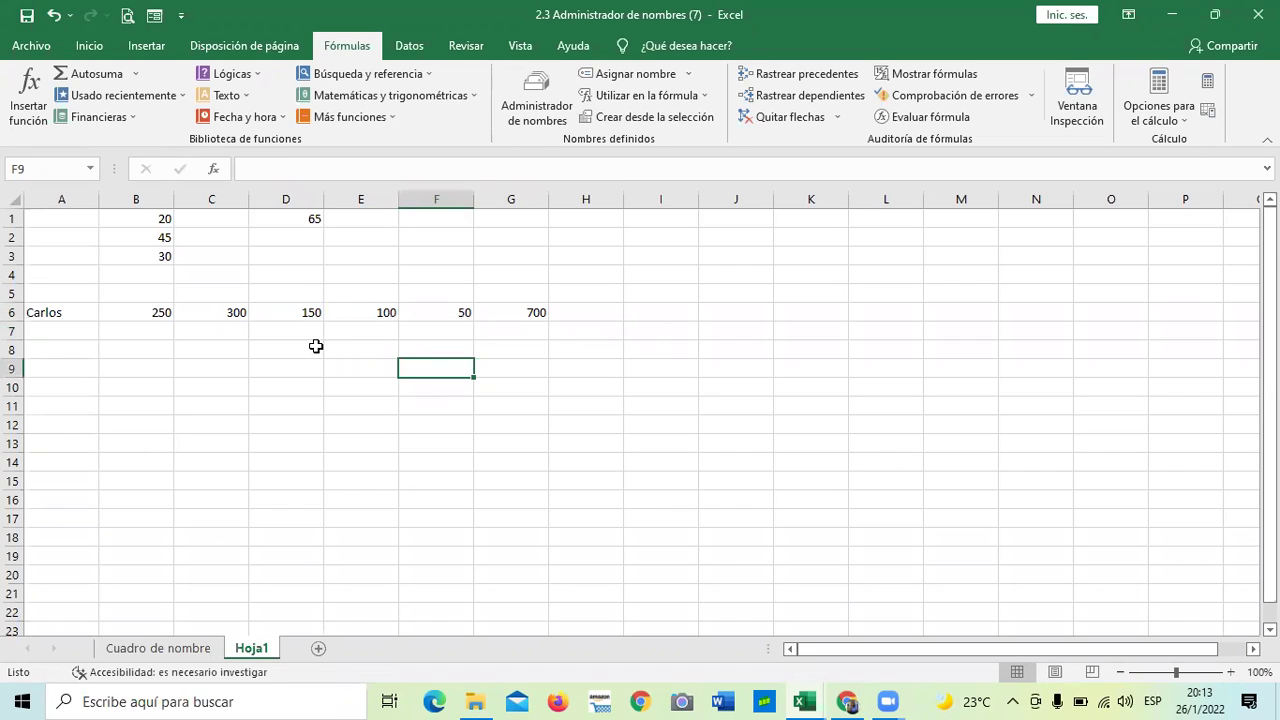
{"action": "left_click", "coordinate": [642, 428]}
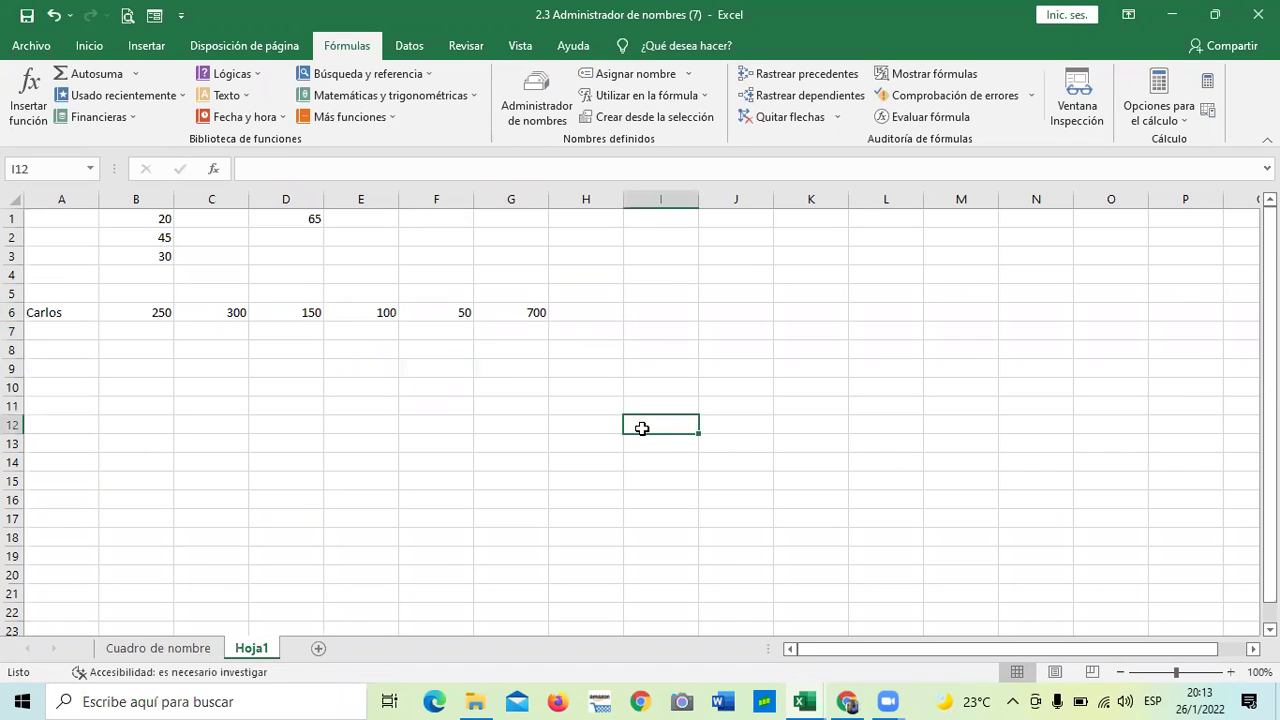
Select B6:D6 and its last cell to review which values in row 6 the named range covers.
{"action": "left_click", "coordinate": [474, 444]}
{"action": "left_click_drag", "start_coordinate": [146, 310], "coordinate": [306, 311]}
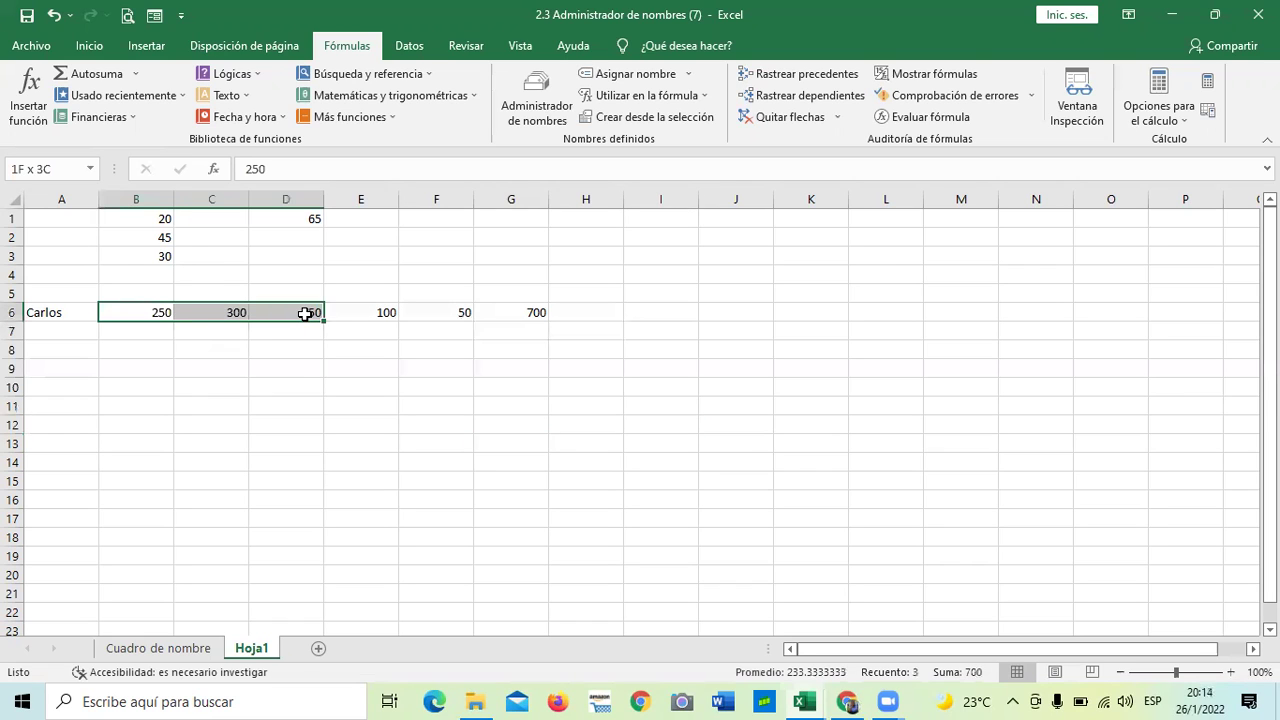
{"action": "left_click", "coordinate": [309, 364]}
{"action": "left_click", "coordinate": [312, 310]}
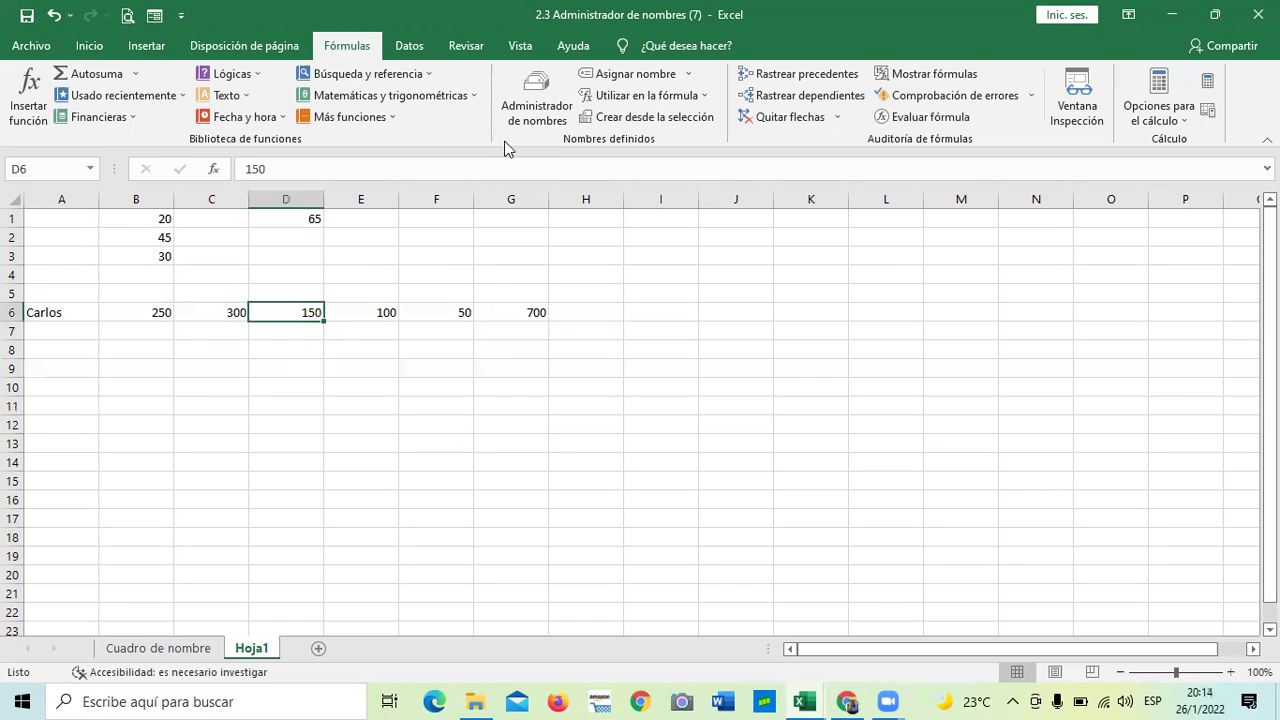
Extend the named range of row 6 in the name manager so that it refers to =Hoja1!$B$6:$F$6.
{"action": "left_click", "coordinate": [530, 112]}
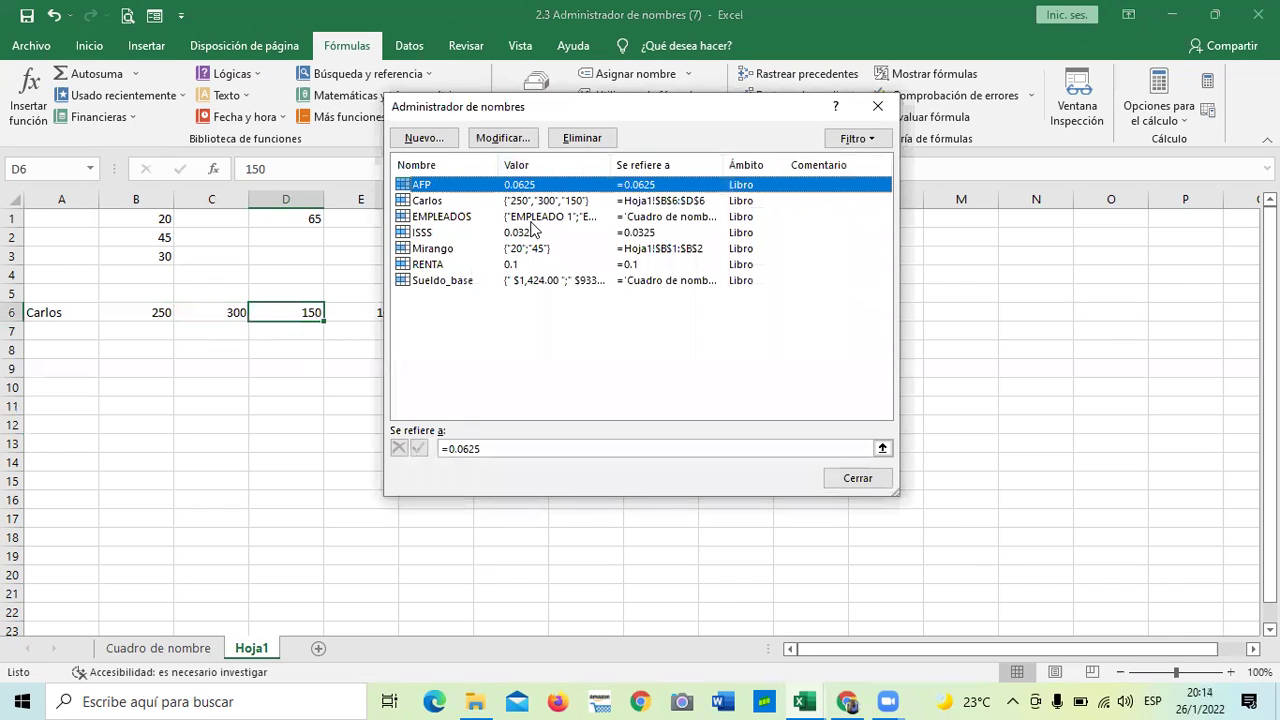
{"action": "left_click", "coordinate": [440, 201]}
{"action": "left_click", "coordinate": [508, 140]}
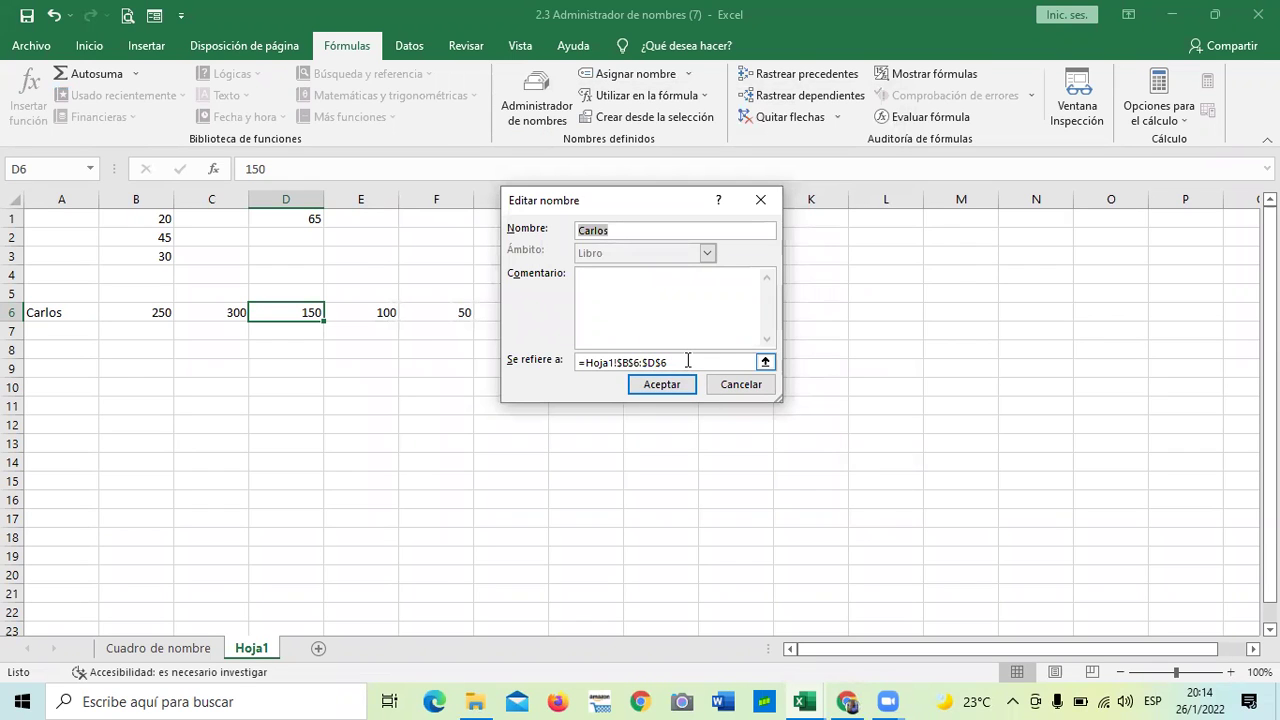
{"action": "left_click", "coordinate": [688, 362]}
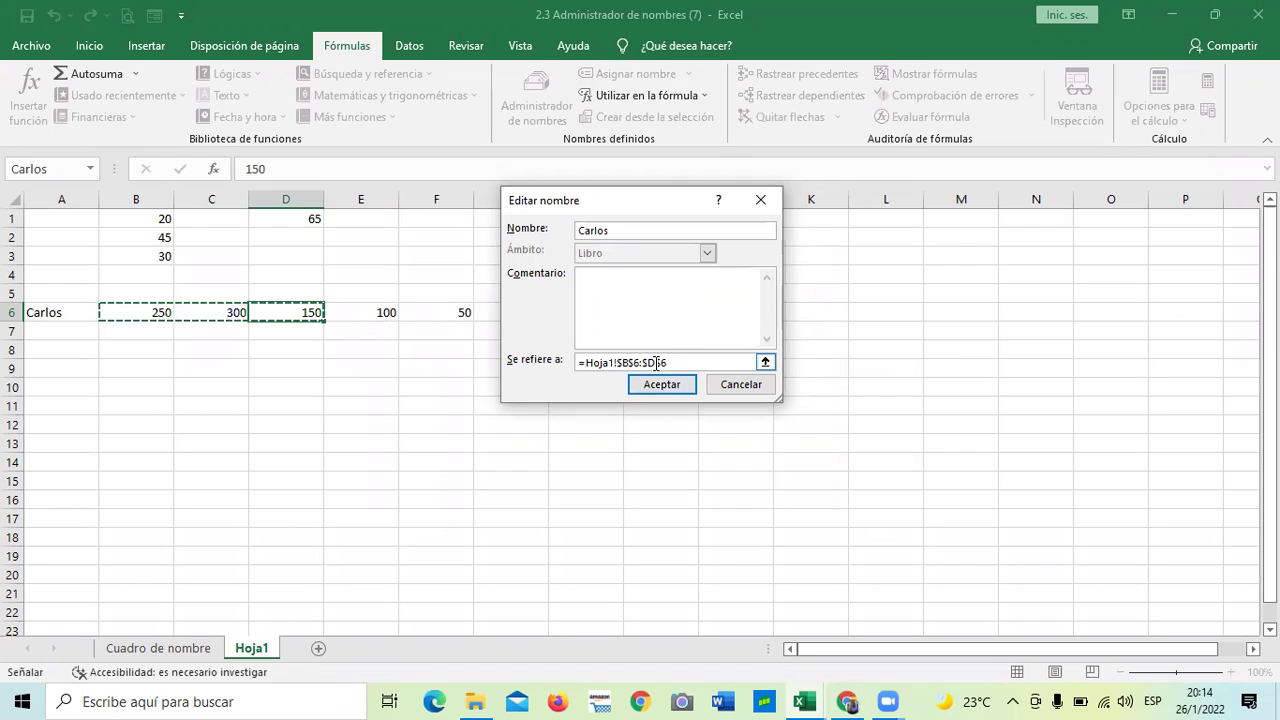
{"action": "left_click", "coordinate": [659, 362]}
{"action": "key", "text": "BackSpace"}
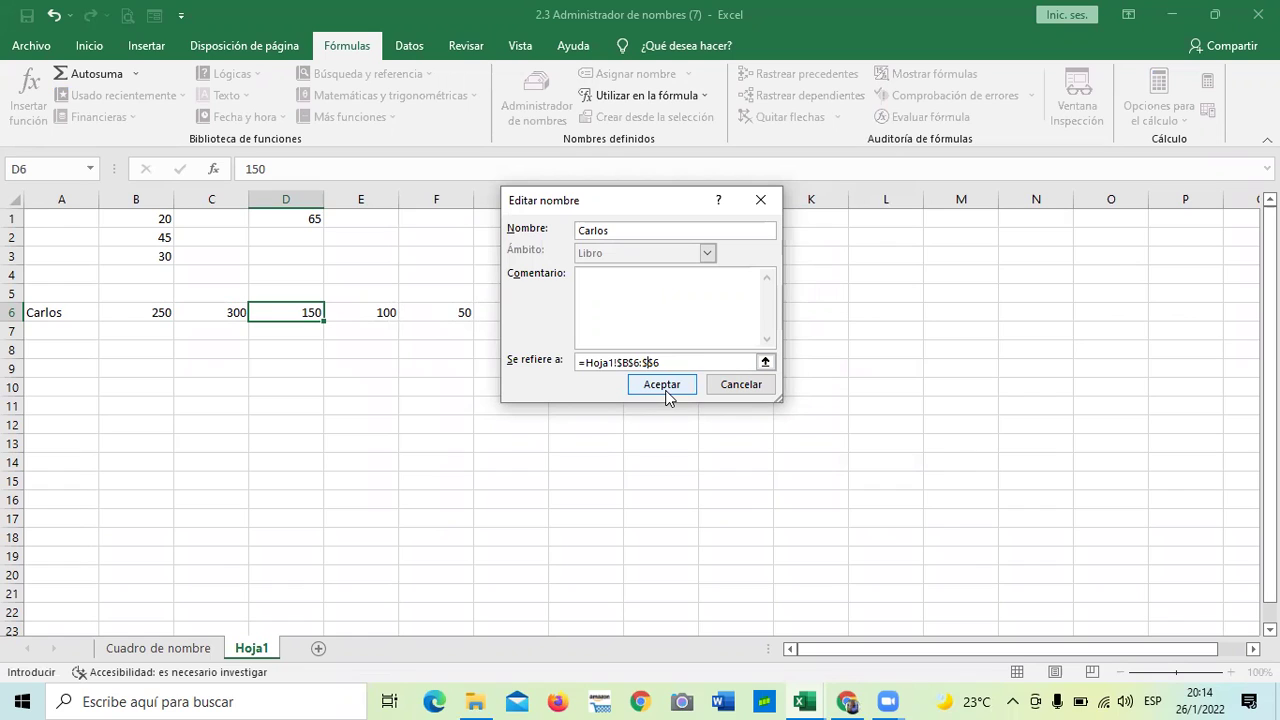
{"action": "type", "text": "F$"}
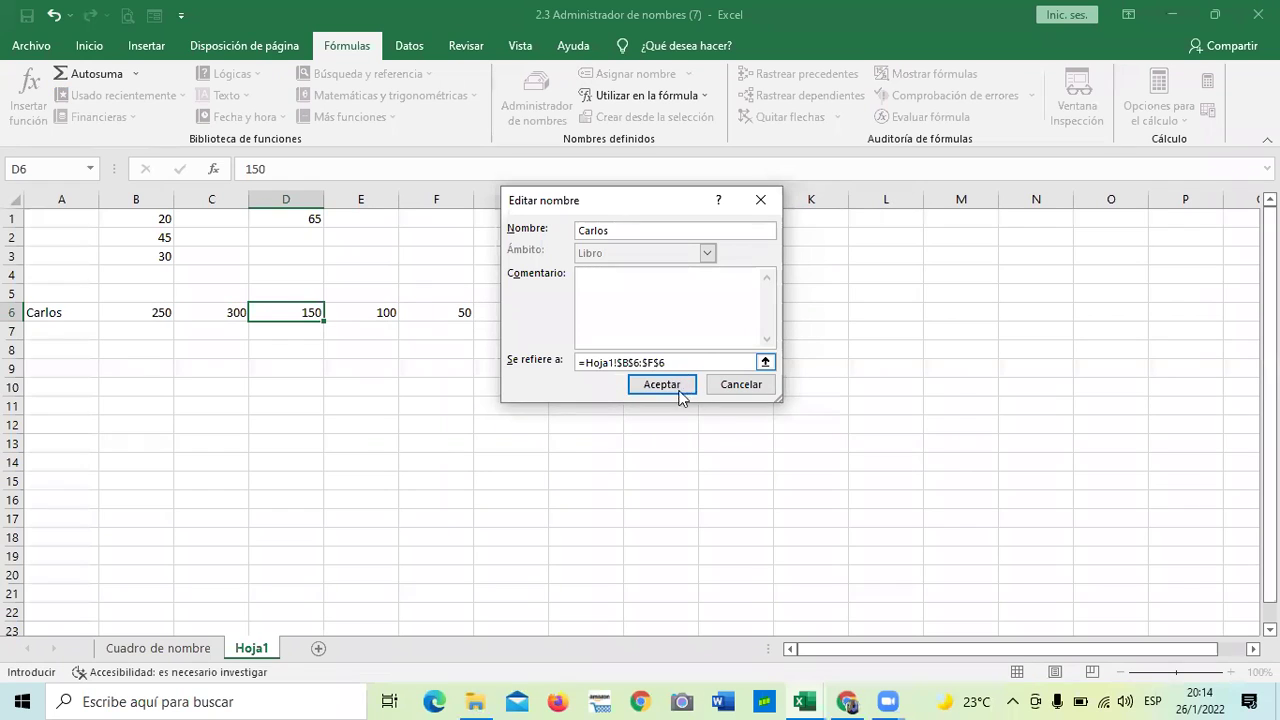
{"action": "left_click", "coordinate": [679, 389]}
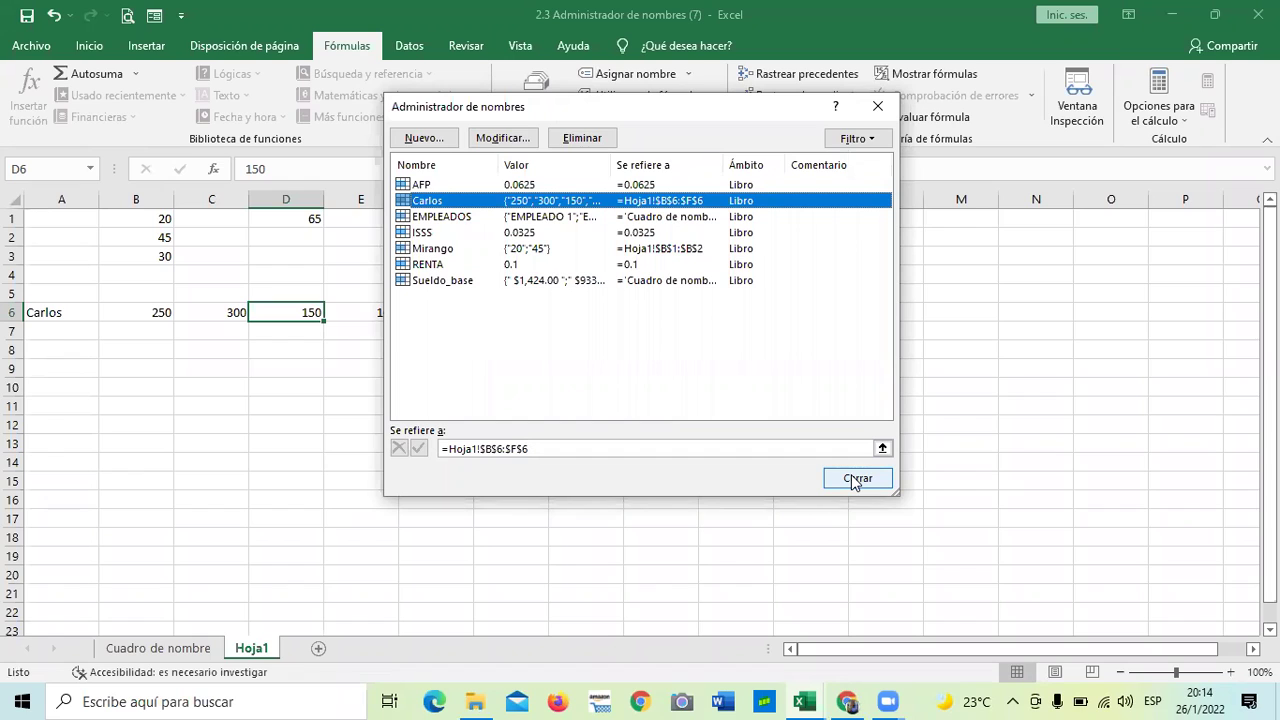
{"action": "left_click", "coordinate": [855, 479]}
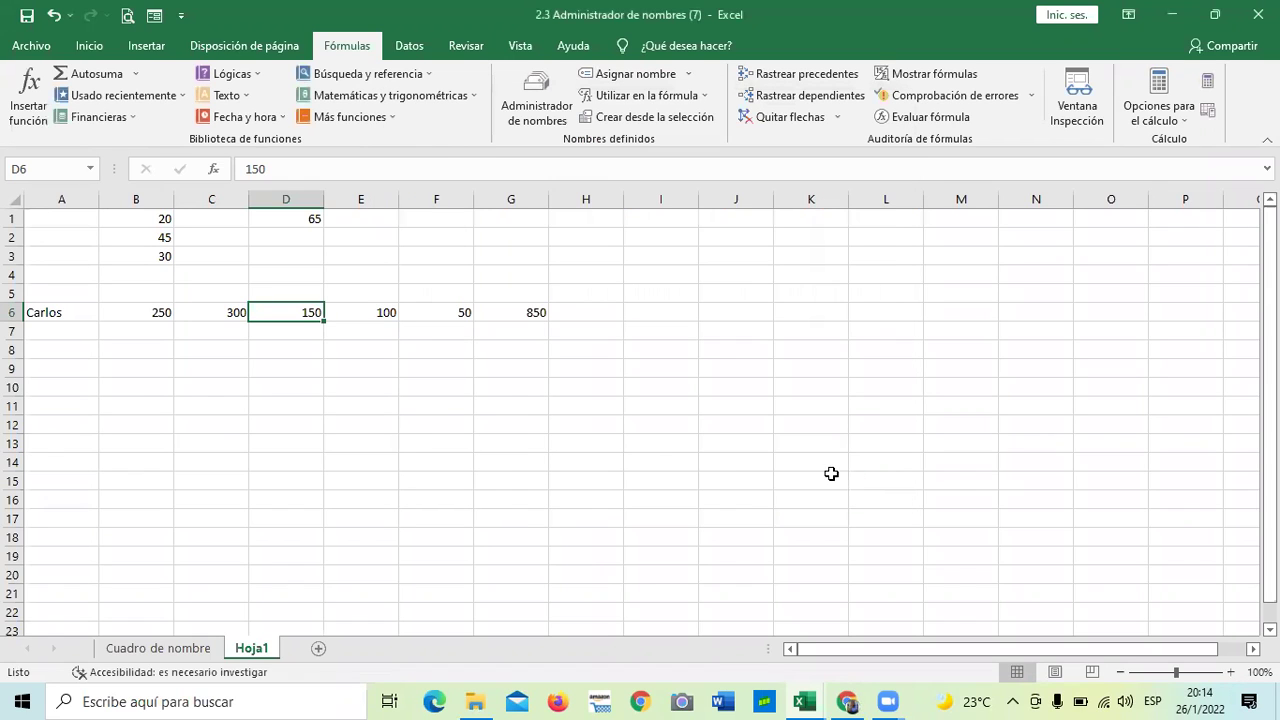
Inspect the SUMA formula in G6 and the value in the neighbouring cell F6.
{"action": "left_click", "coordinate": [551, 458]}
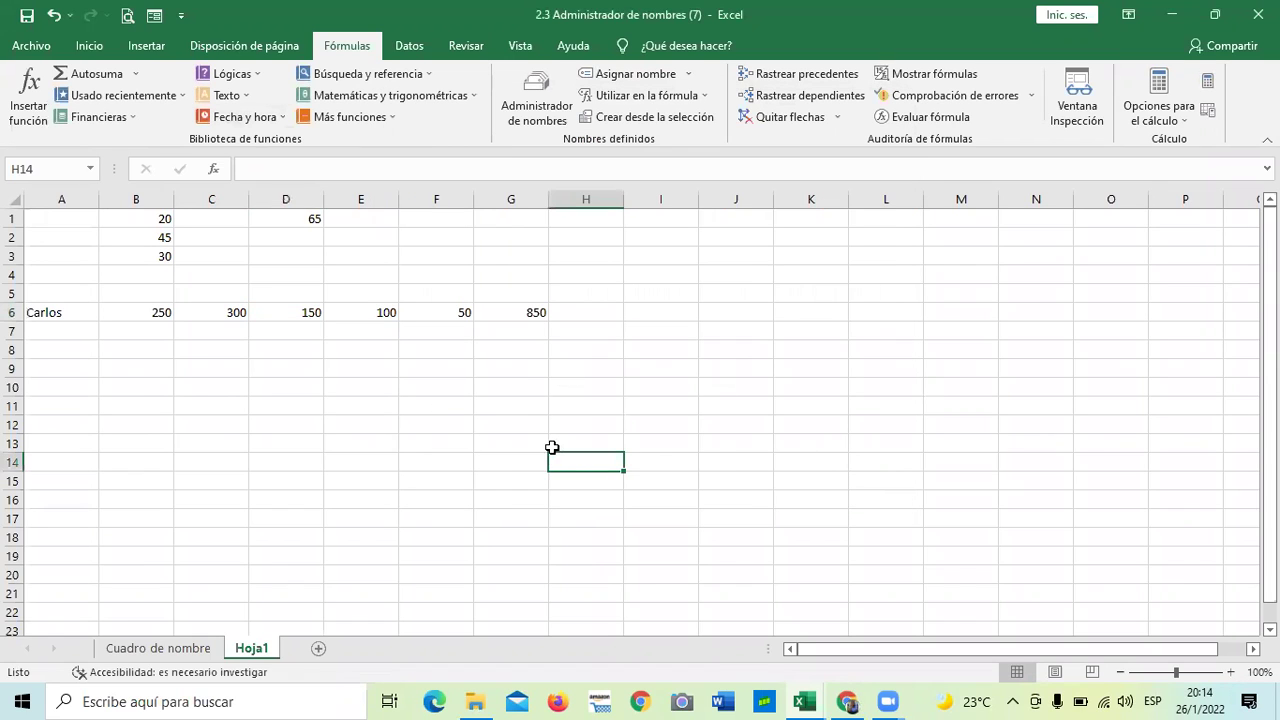
{"action": "left_click", "coordinate": [511, 313]}
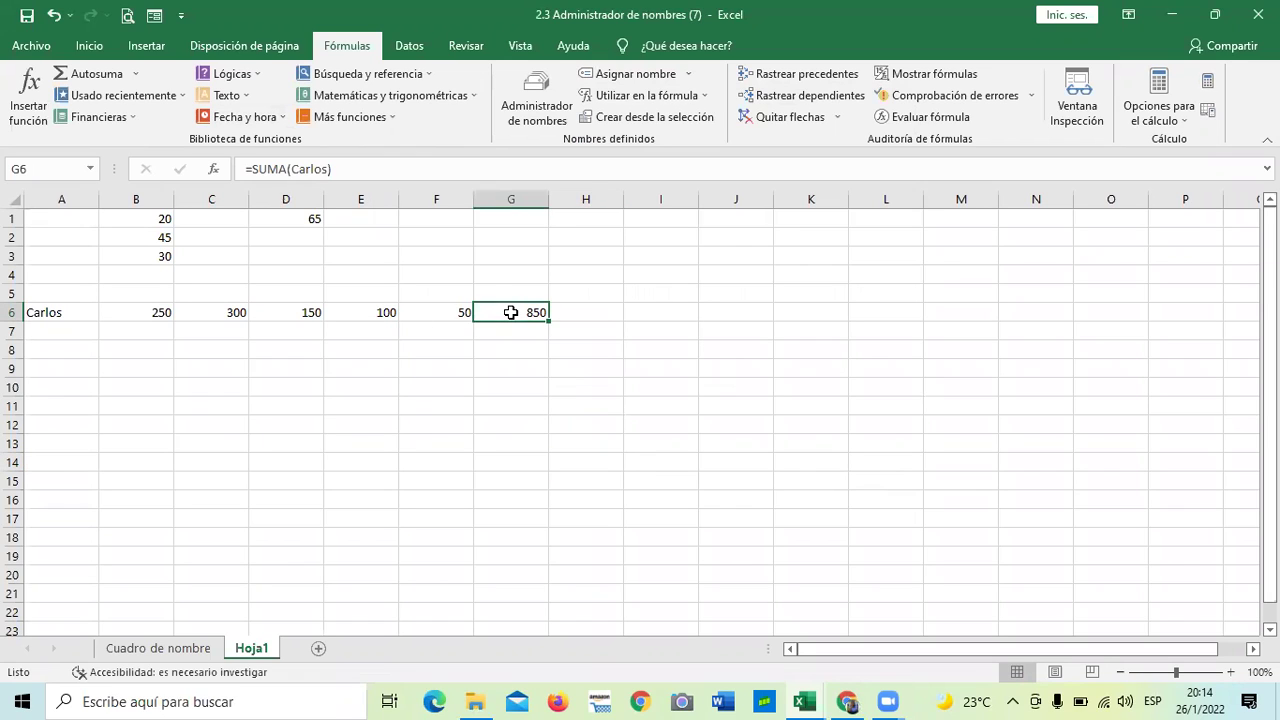
{"action": "left_click", "coordinate": [511, 385]}
{"action": "left_click", "coordinate": [457, 310]}
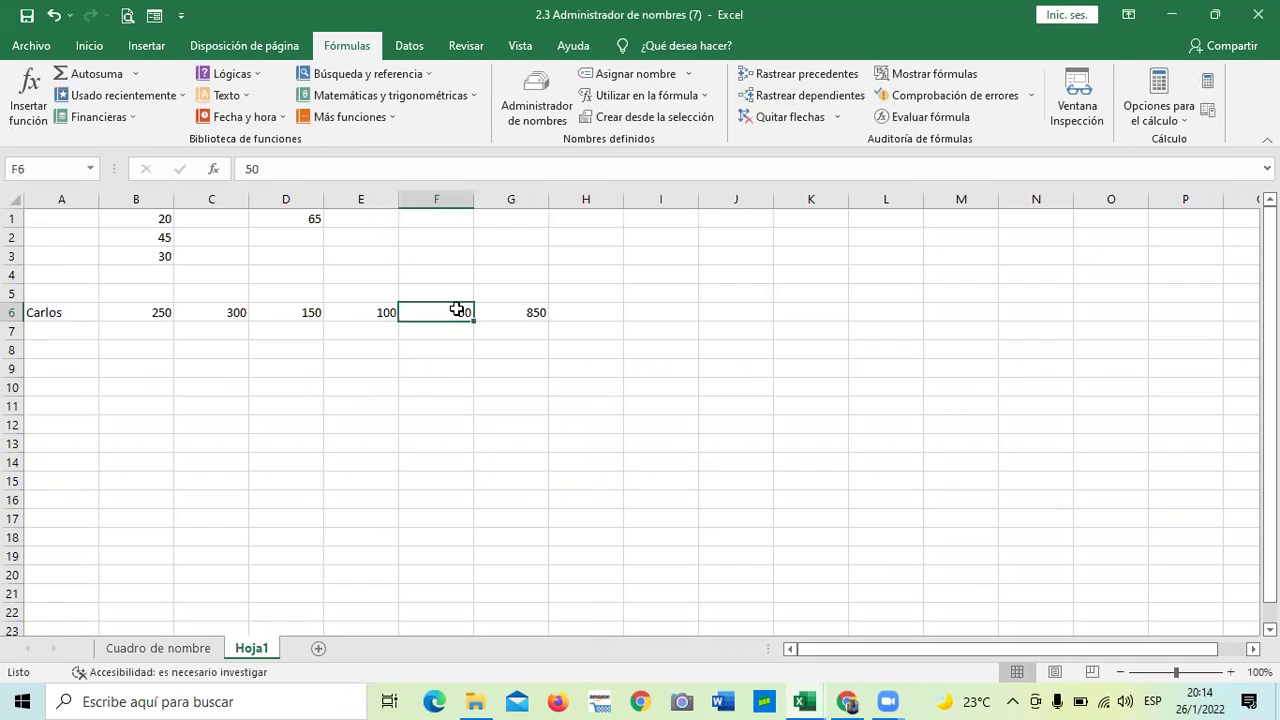
{"action": "left_click", "coordinate": [499, 311]}
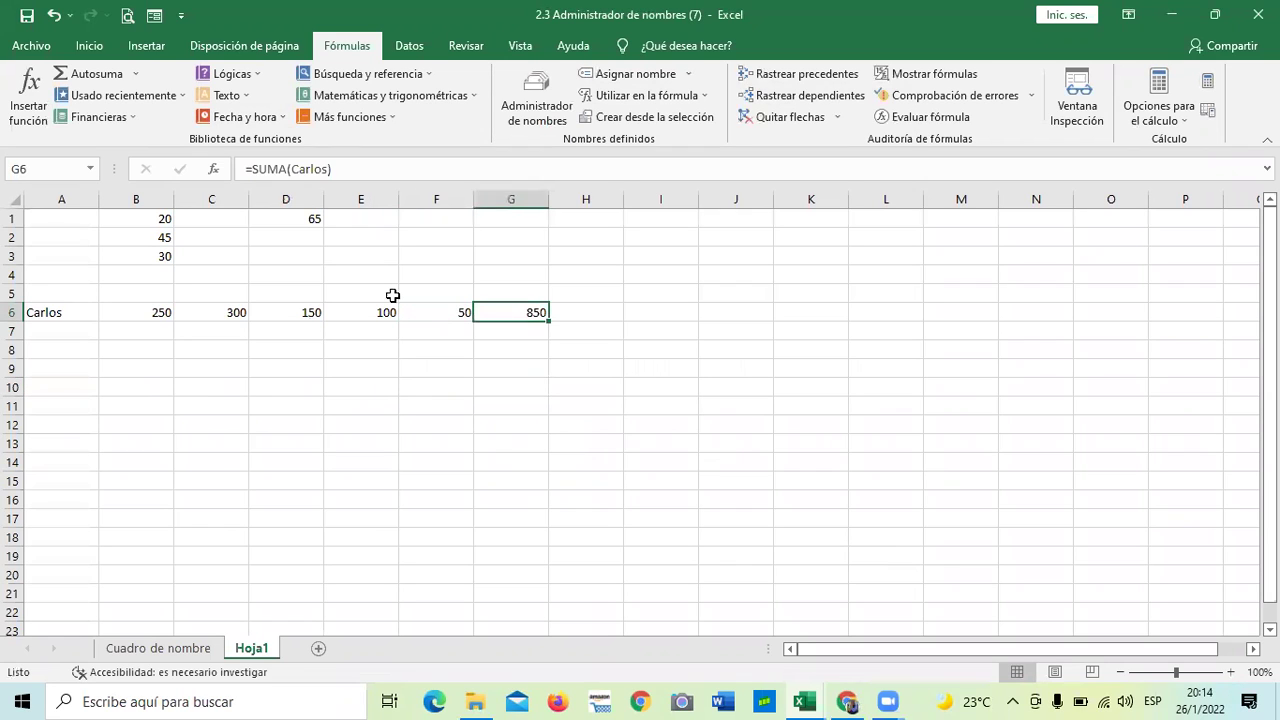
Select B6:F6 and the surrounding cells of row 6 to compare the extended named range with its sum in G6.
{"action": "left_click_drag", "start_coordinate": [165, 312], "coordinate": [443, 314]}
{"action": "left_click_drag", "start_coordinate": [531, 311], "coordinate": [371, 314]}
{"action": "left_click", "coordinate": [366, 402]}
{"action": "left_click_drag", "start_coordinate": [166, 313], "coordinate": [438, 319]}
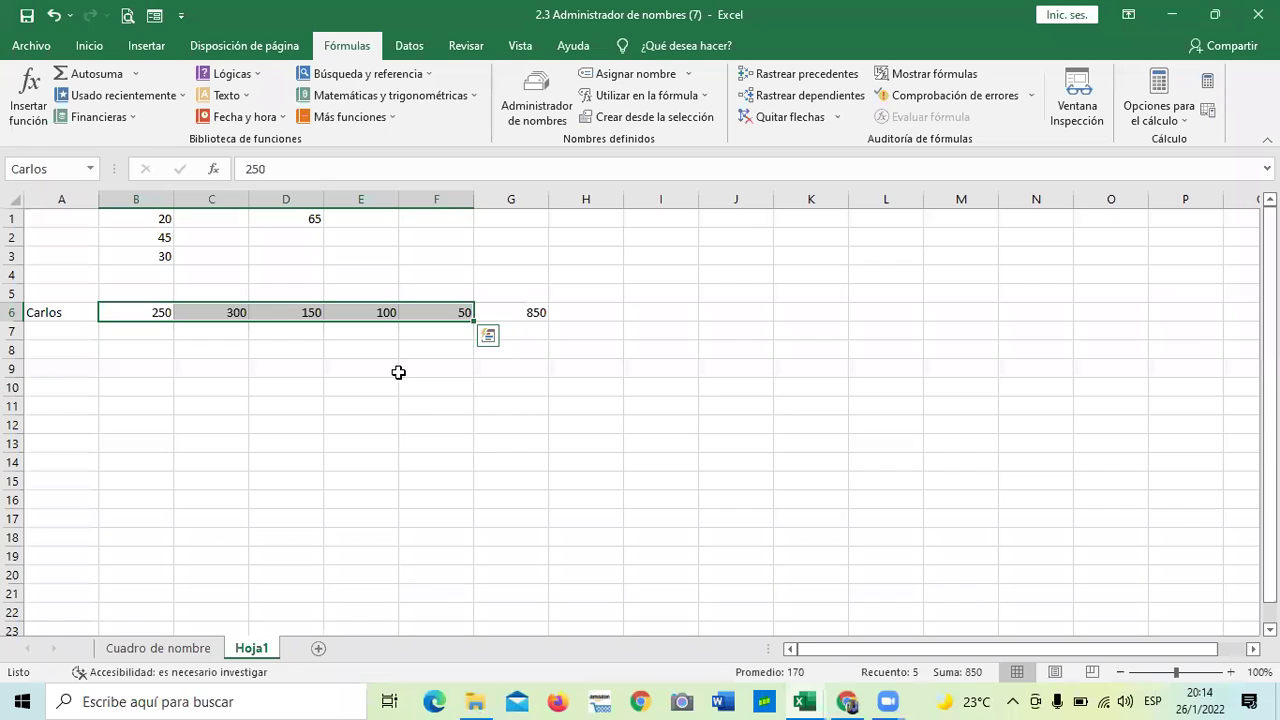
{"action": "left_click", "coordinate": [480, 461]}
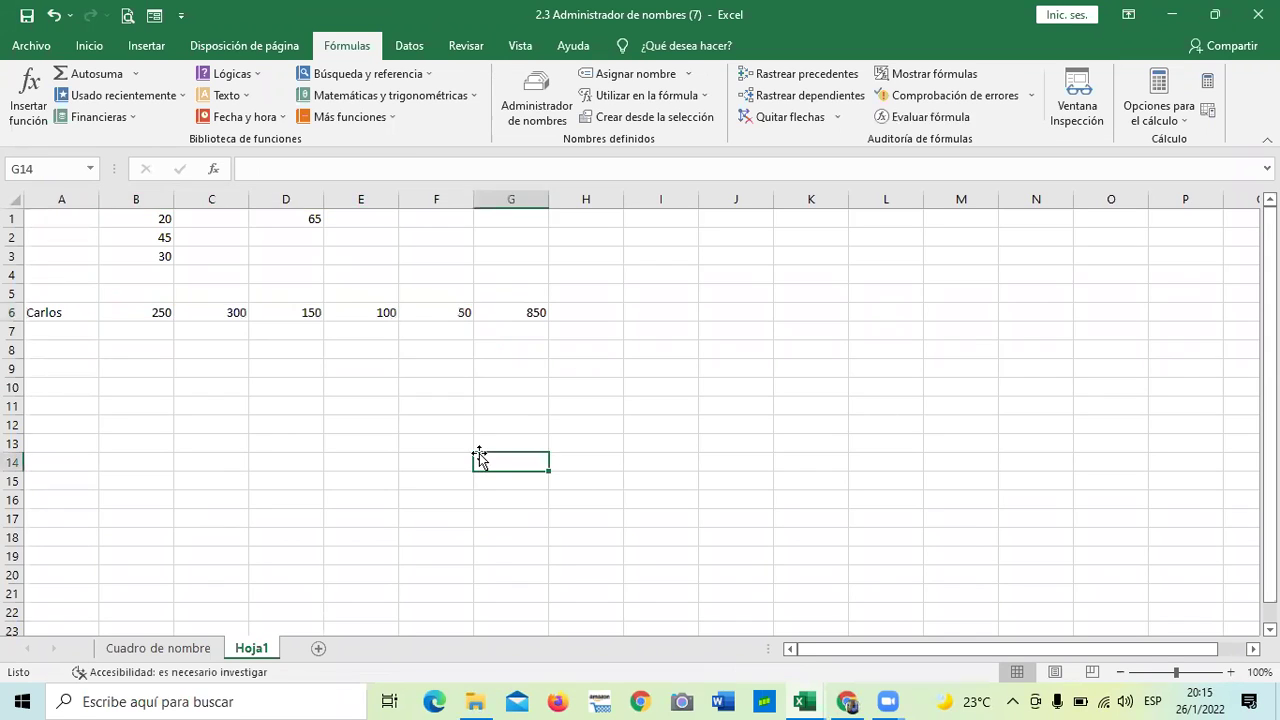
{"action": "left_click_drag", "start_coordinate": [89, 317], "coordinate": [534, 312]}
{"action": "left_click", "coordinate": [460, 423]}
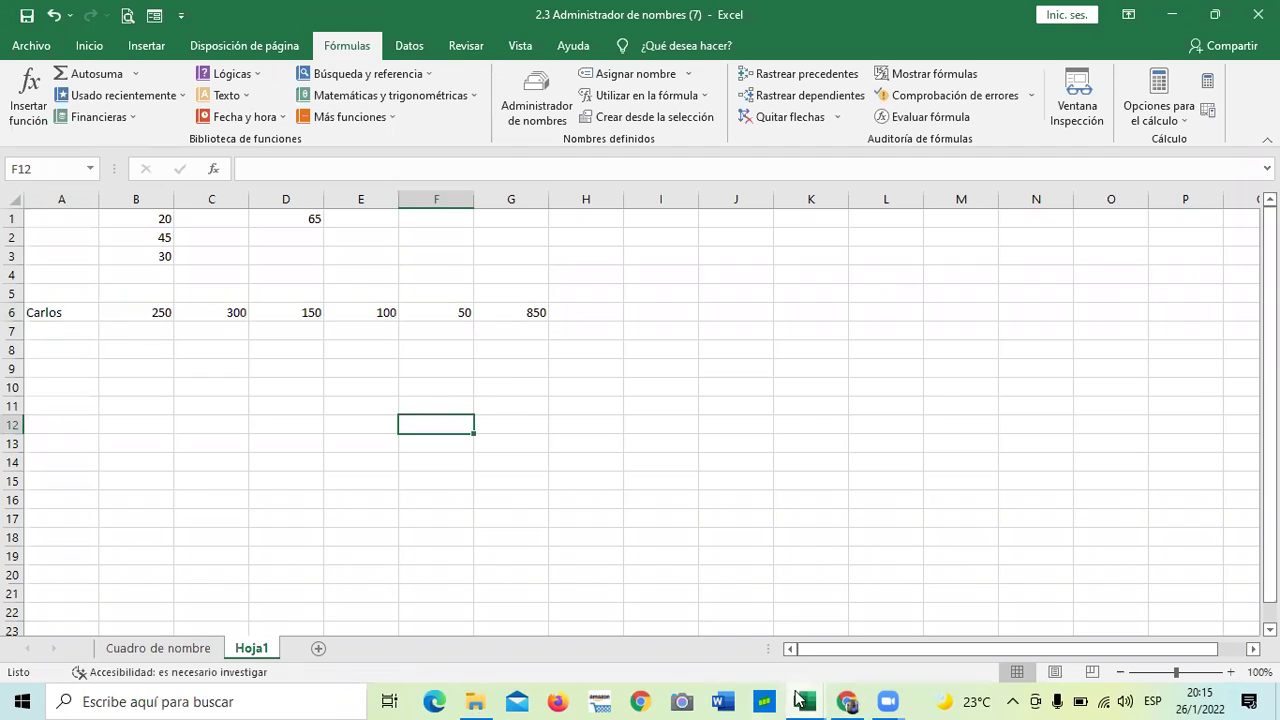
Switch to the course page in Chrome and review its sections on range operations, the Nombre nuevo dialog and creating constants.
{"action": "mouse_move", "coordinate": [810, 699]}
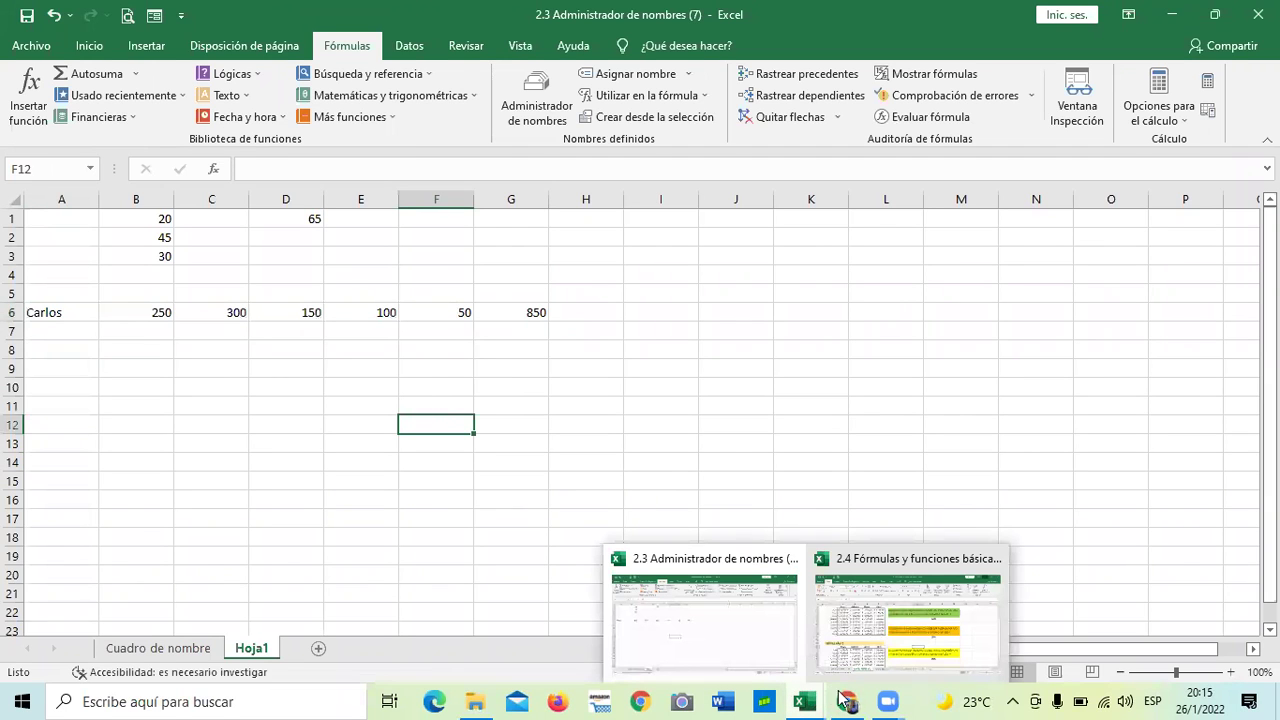
{"action": "left_click", "coordinate": [838, 648]}
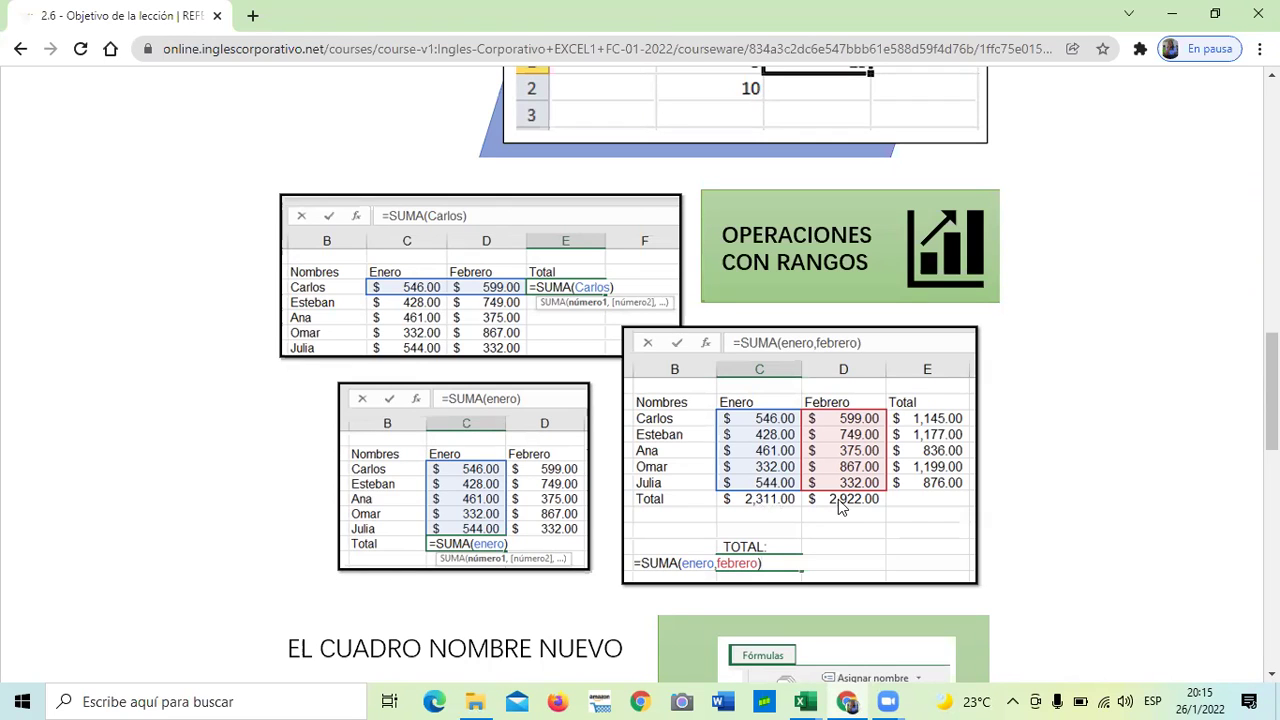
{"action": "scroll", "coordinate": [840, 508], "scroll_direction": "down", "scroll_amount": 2}
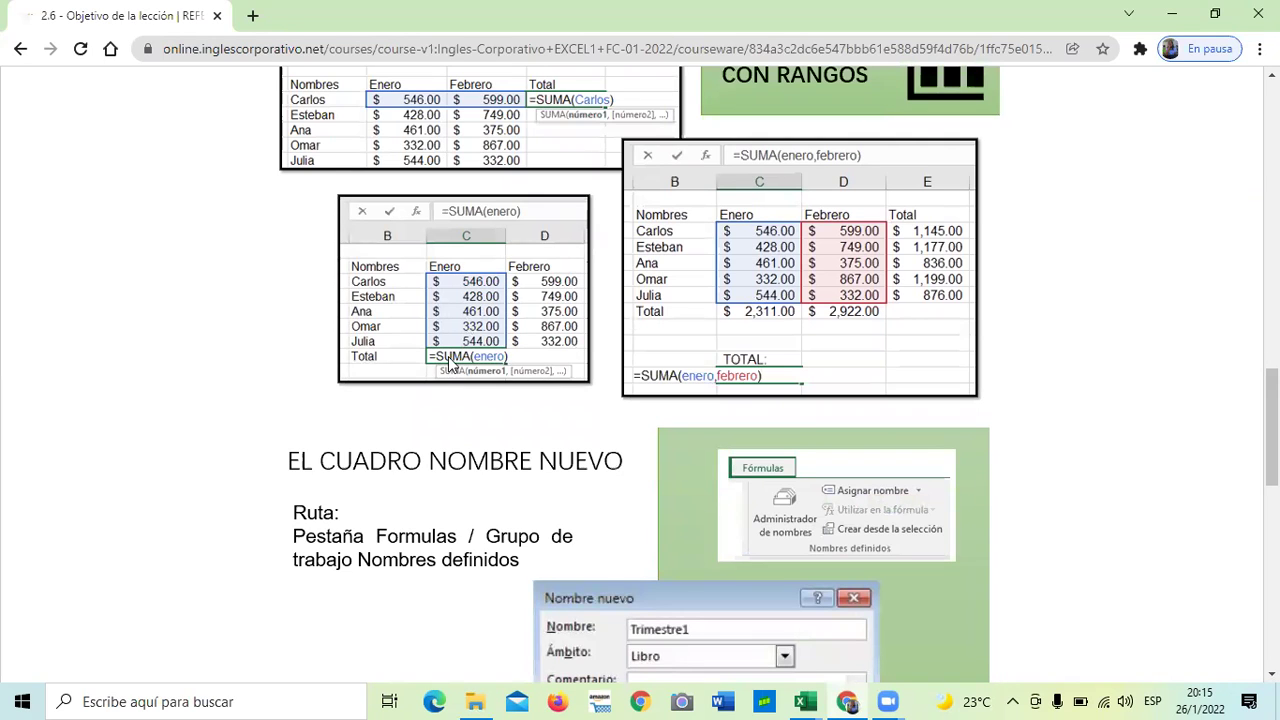
{"action": "scroll", "coordinate": [536, 360], "scroll_direction": "down", "scroll_amount": 3}
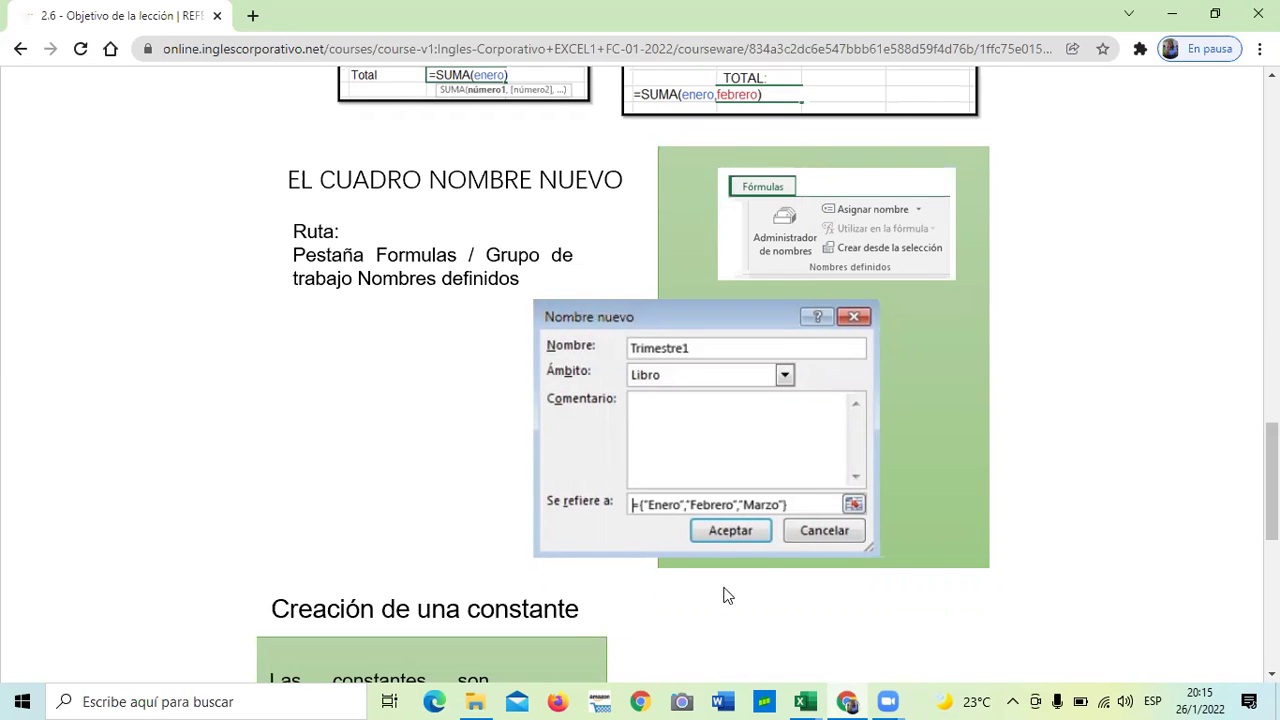
{"action": "scroll", "coordinate": [793, 467], "scroll_direction": "down", "scroll_amount": 3}
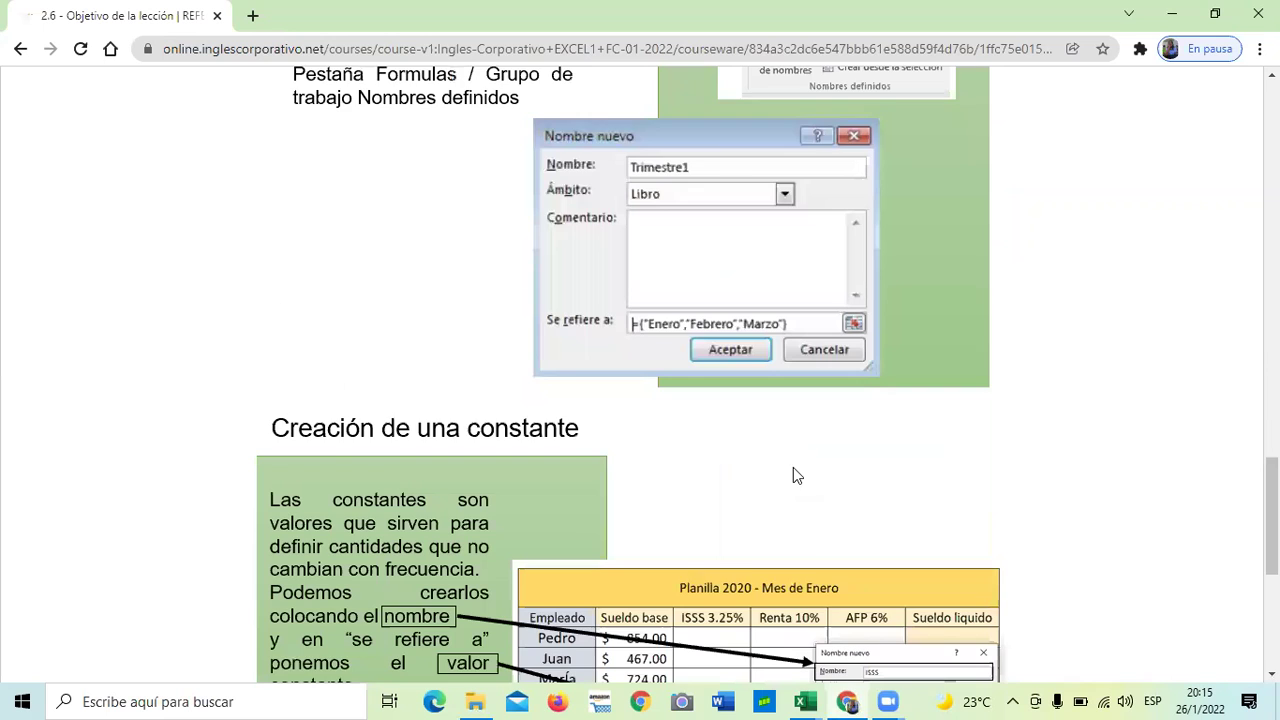
{"action": "scroll", "coordinate": [789, 467], "scroll_direction": "down", "scroll_amount": 2}
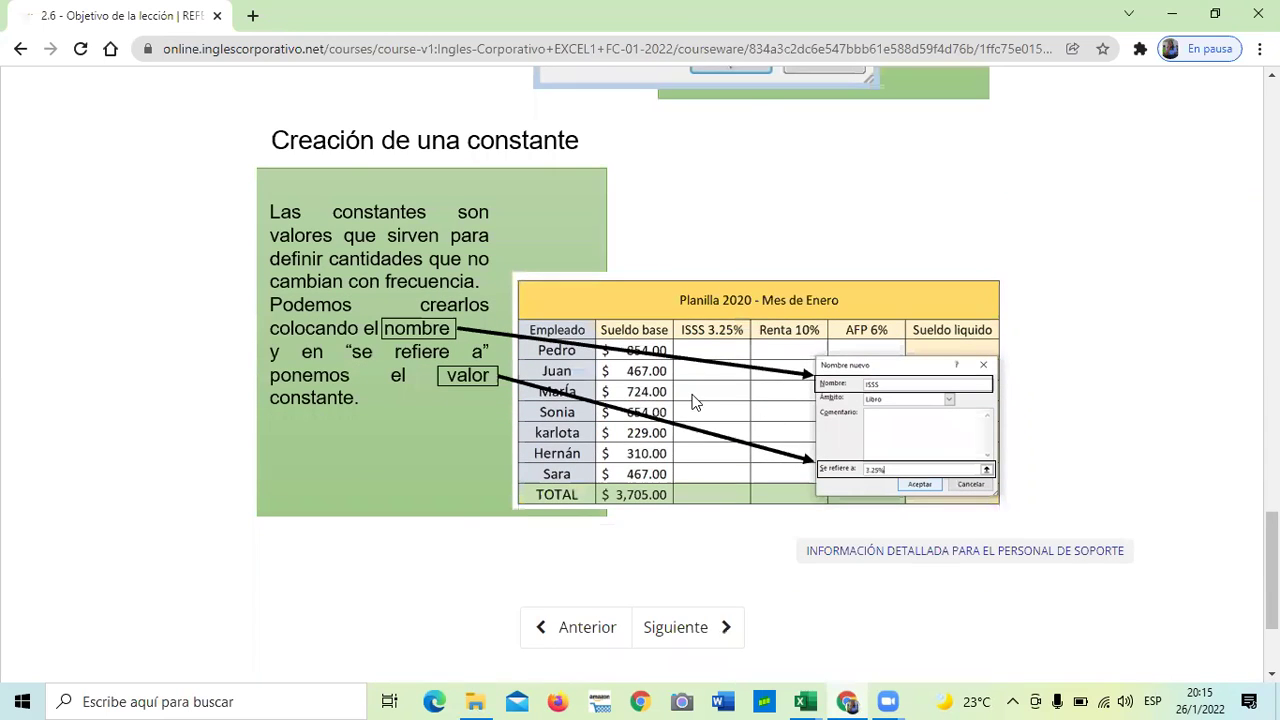
{"action": "scroll", "coordinate": [690, 410], "scroll_direction": "up", "scroll_amount": 1}
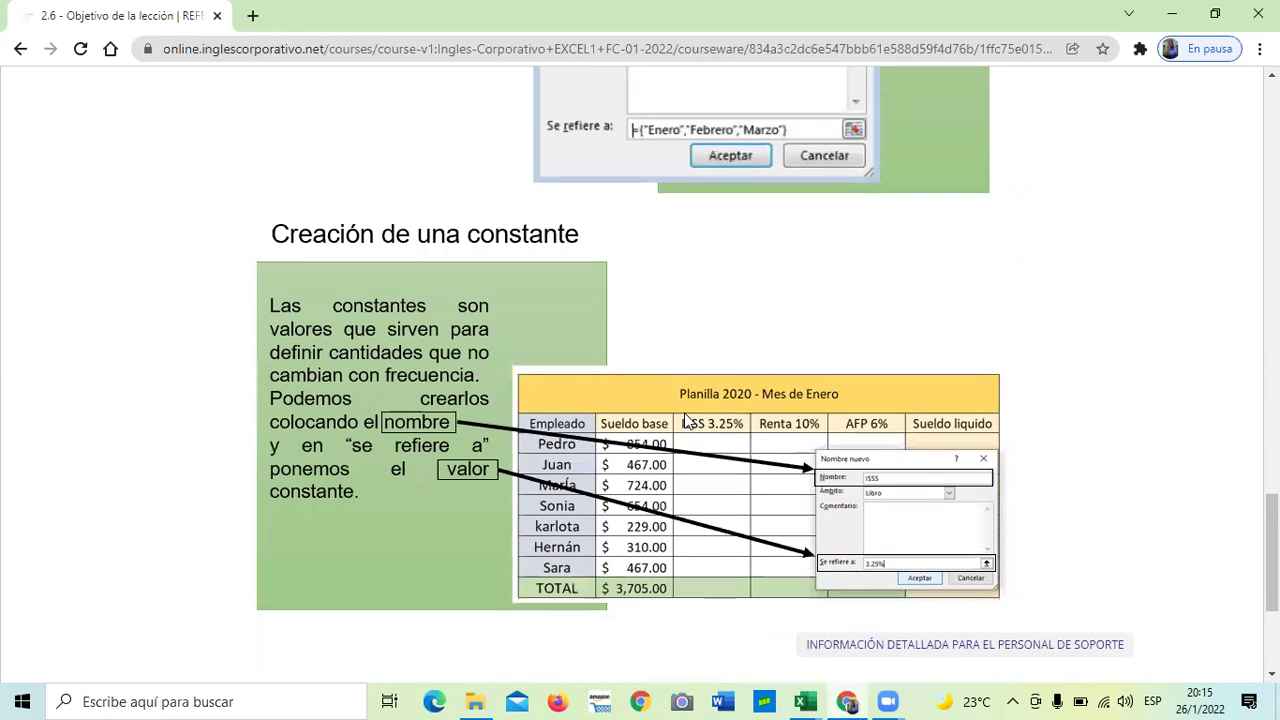
{"action": "scroll", "coordinate": [684, 412], "scroll_direction": "up", "scroll_amount": 5}
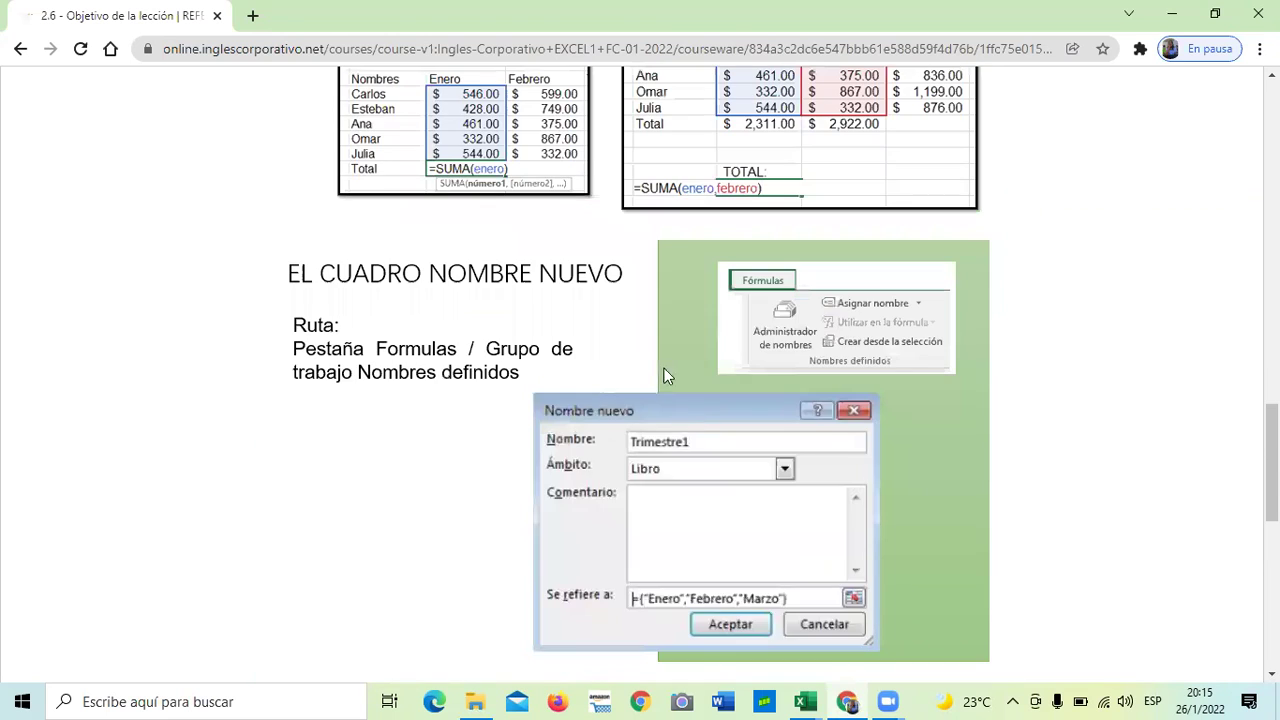
{"action": "scroll", "coordinate": [664, 368], "scroll_direction": "up", "scroll_amount": 2}
{"action": "scroll", "coordinate": [548, 350], "scroll_direction": "up", "scroll_amount": 1}
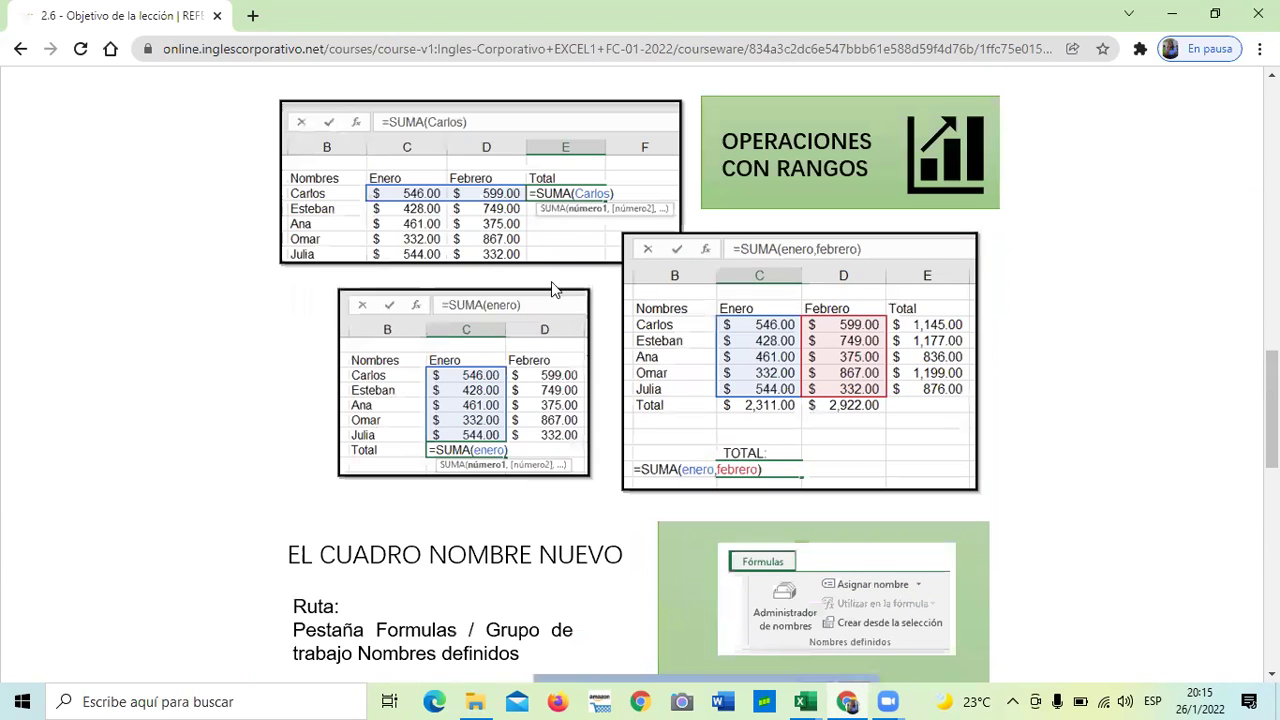
Switch back to the 2.3 Administrador de nombres workbook in Excel, on sheet Hoja1.
{"action": "mouse_move", "coordinate": [806, 697]}
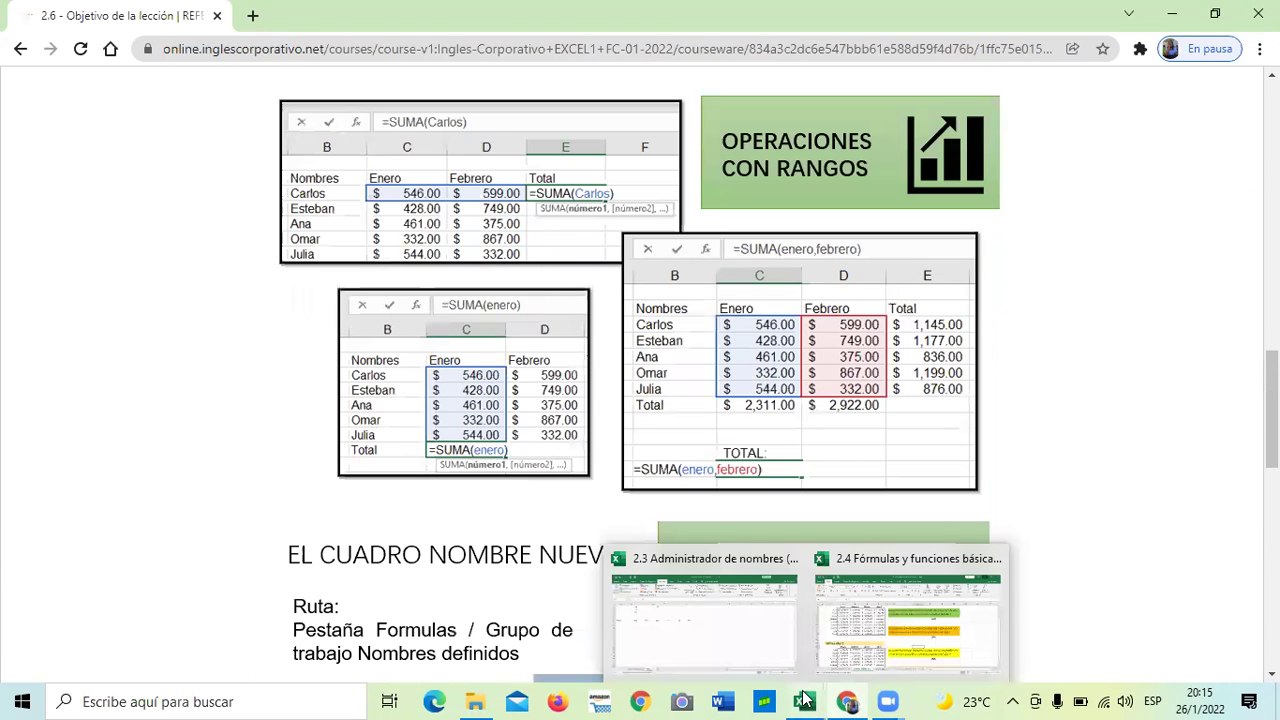
{"action": "left_click", "coordinate": [738, 645]}
{"action": "left_click", "coordinate": [362, 445]}
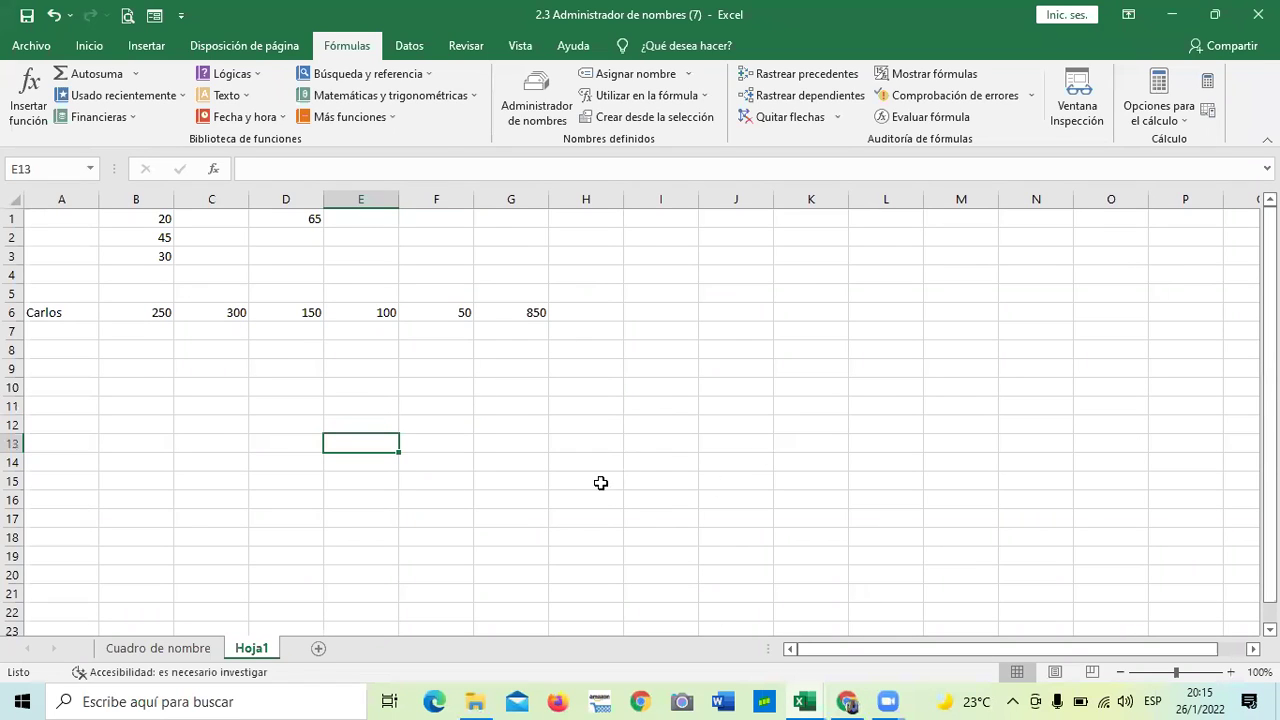
{"action": "left_click", "coordinate": [582, 442]}
{"action": "left_click", "coordinate": [228, 425]}
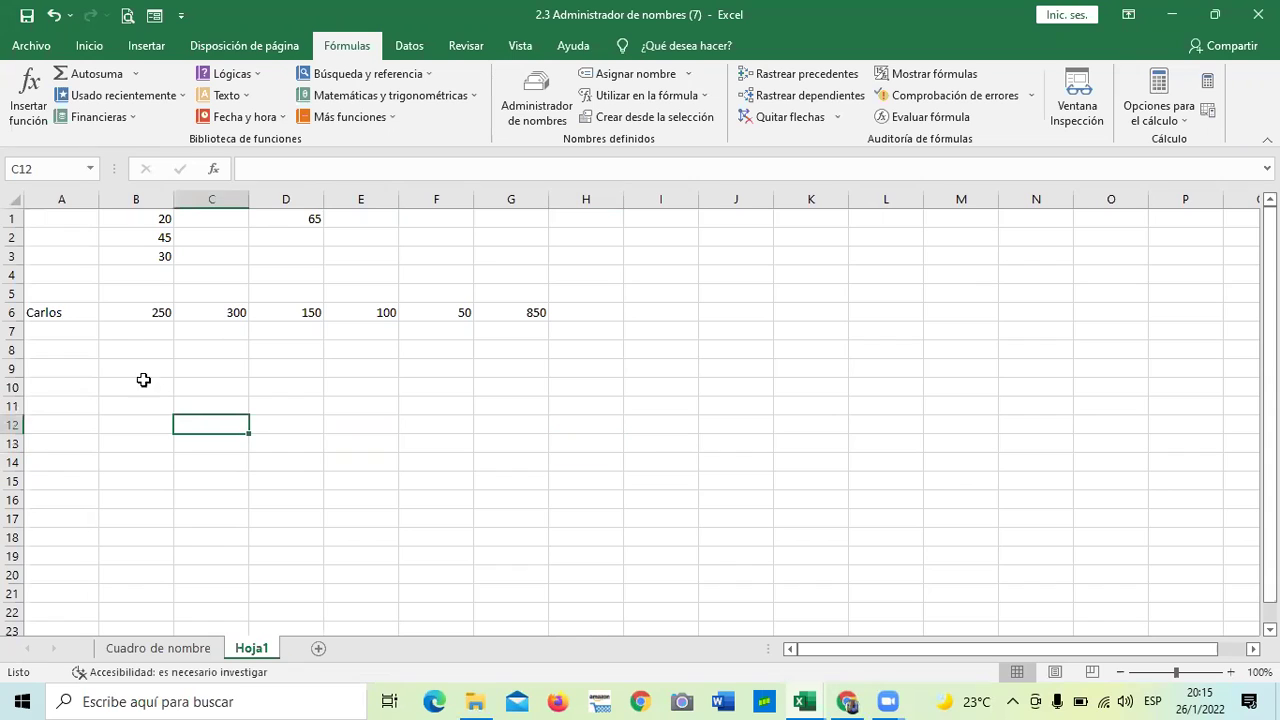
{"action": "left_click", "coordinate": [80, 326]}
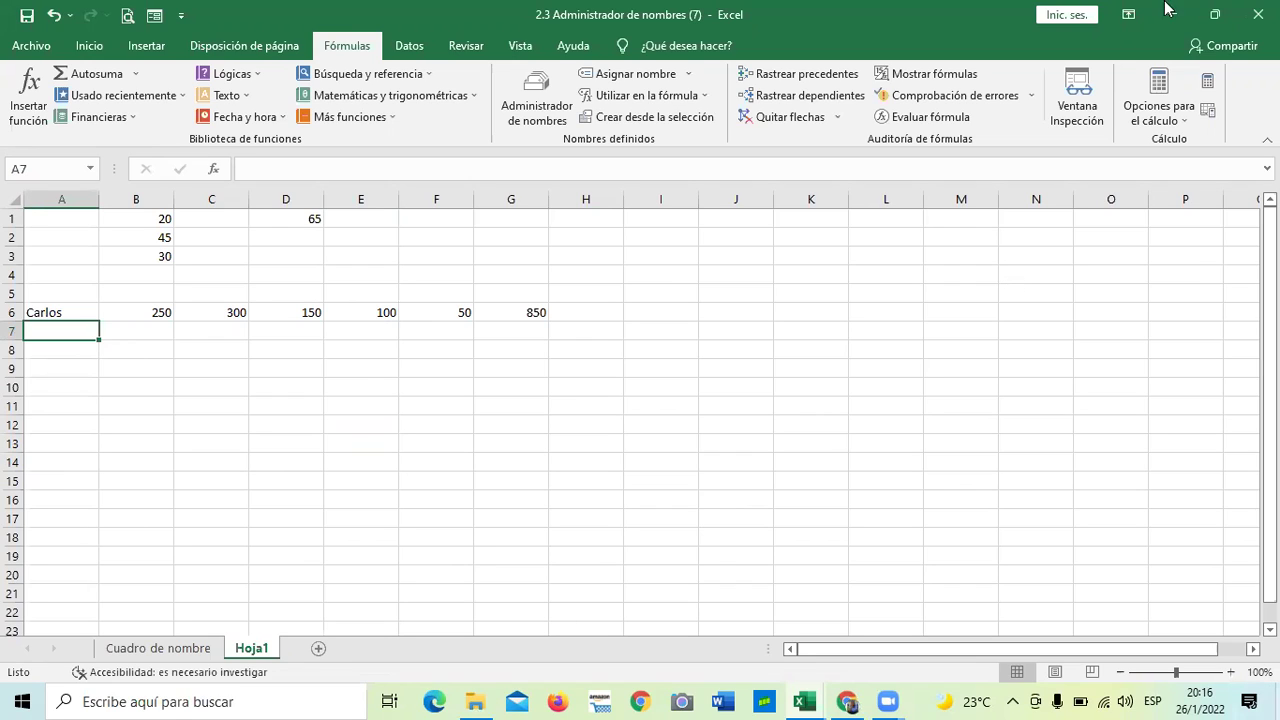
{"action": "left_click", "coordinate": [508, 477]}
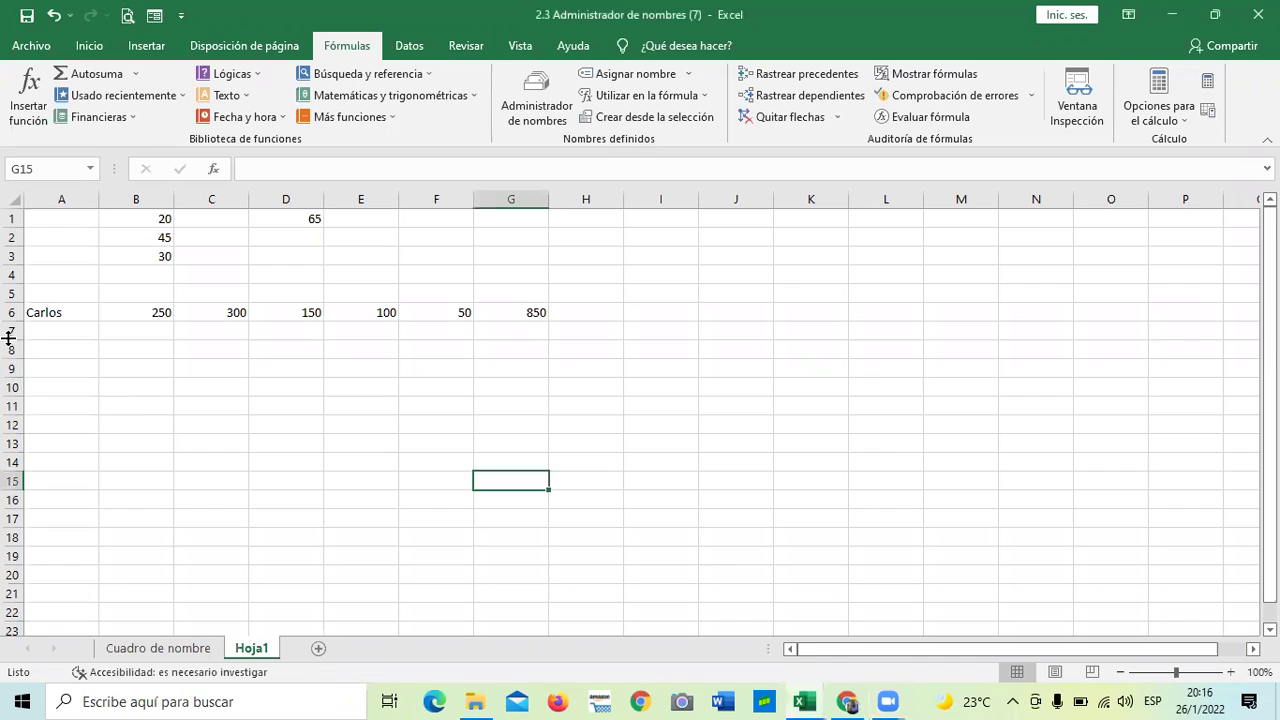
Enter a second person's first name as the row label in A7.
{"action": "left_click", "coordinate": [52, 340]}
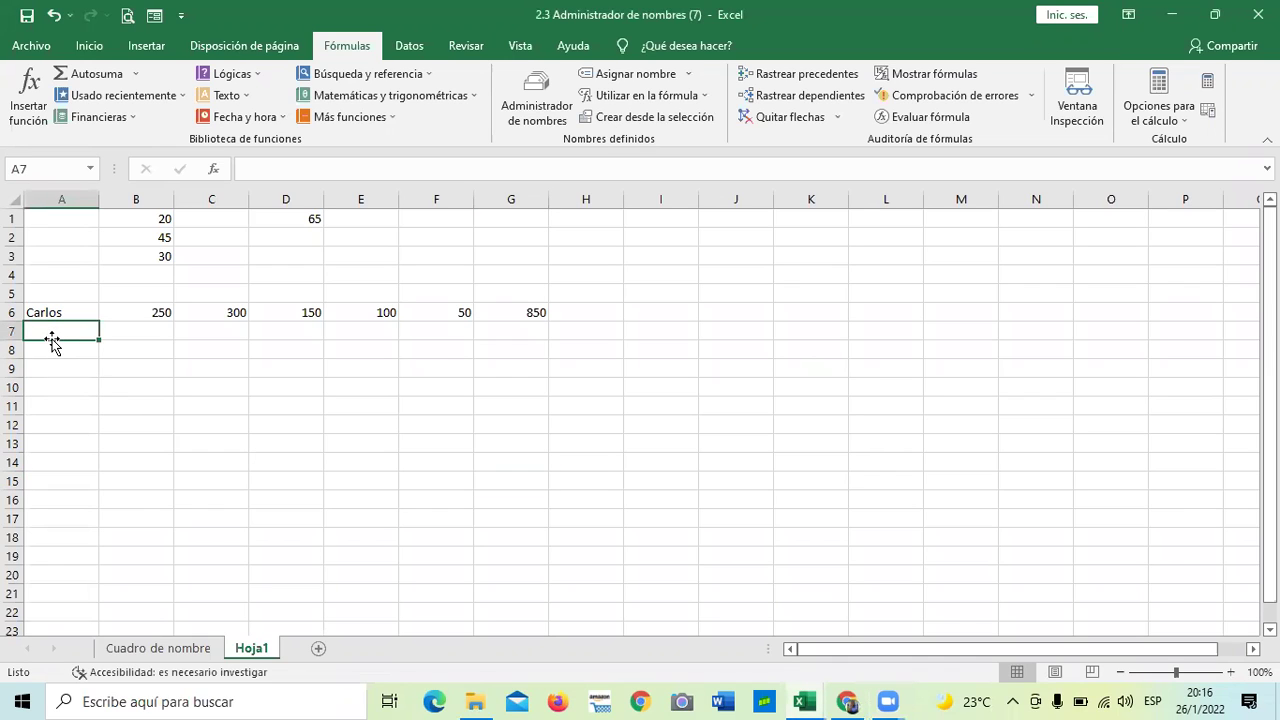
{"action": "type", "text": "Juñio"}
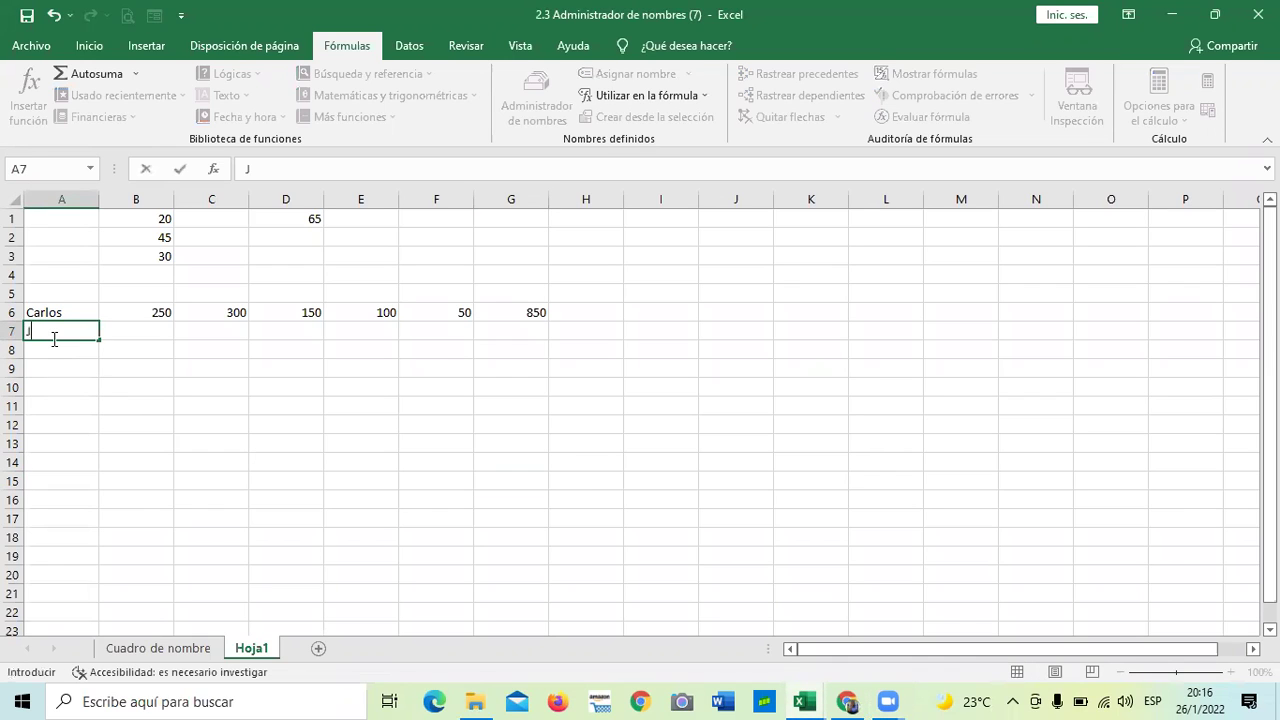
{"action": "key", "text": "BackSpace"}
{"action": "key", "text": "BackSpace"}
{"action": "key", "text": "BackSpace"}
{"action": "key", "text": "BackSpace"}
{"action": "type", "text": "uñ"}
{"action": "key", "text": "BackSpace"}
{"action": "type", "text": "lio"}
{"action": "key", "text": "Return"}
{"action": "left_click", "coordinate": [224, 446]}
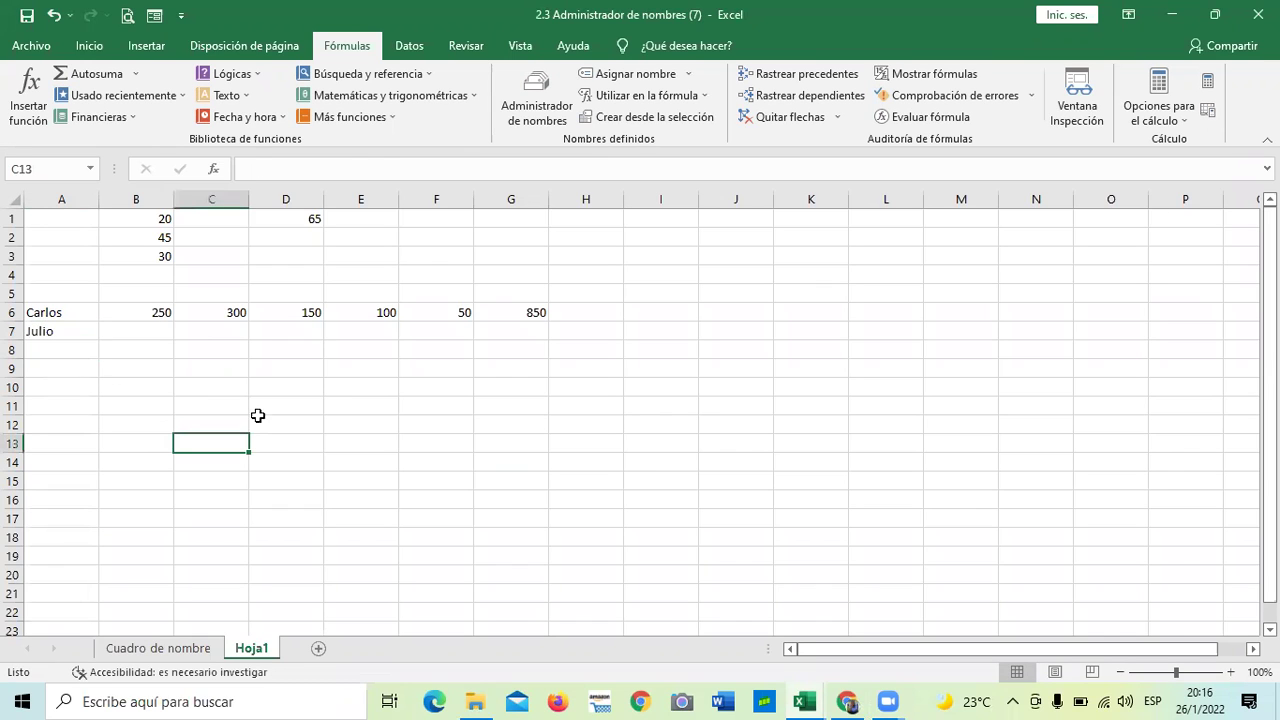
Define a workbook-scoped name for range B7:G7 on Hoja1, using the first name in A7 as the range name.
{"action": "left_click", "coordinate": [157, 332]}
{"action": "left_click_drag", "start_coordinate": [248, 329], "coordinate": [496, 339]}
{"action": "left_click", "coordinate": [549, 92]}
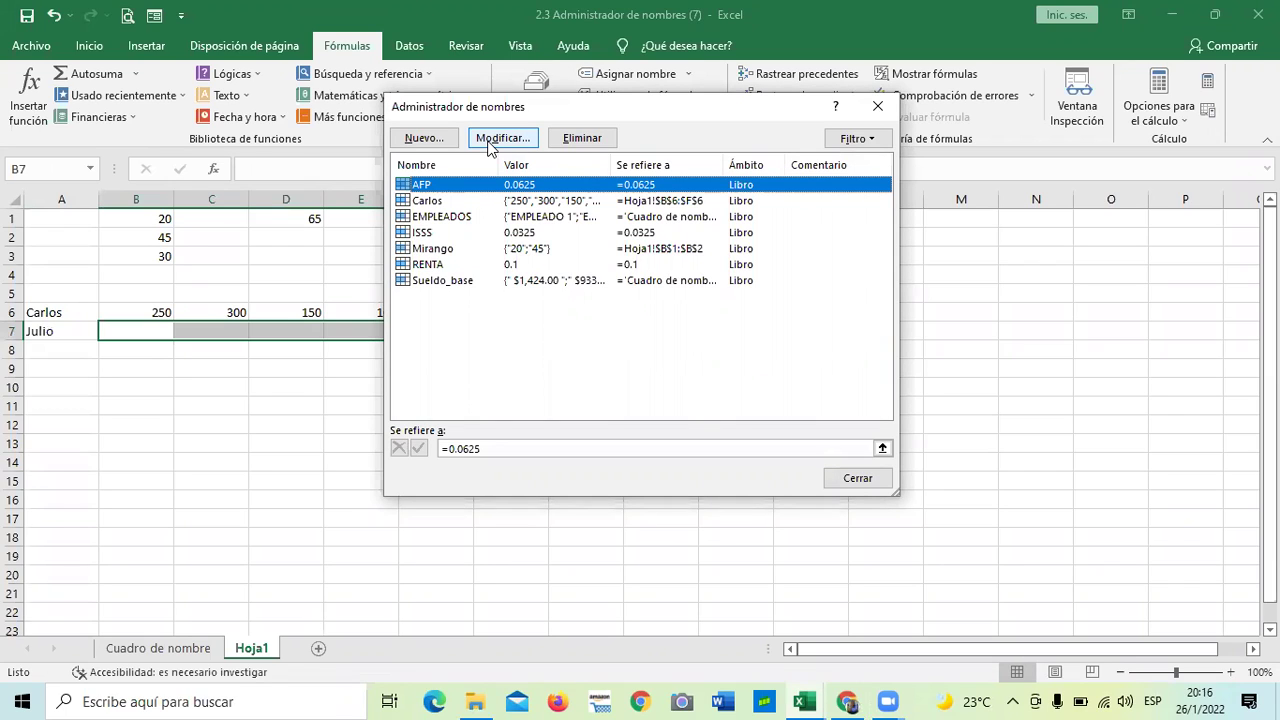
{"action": "left_click", "coordinate": [420, 138]}
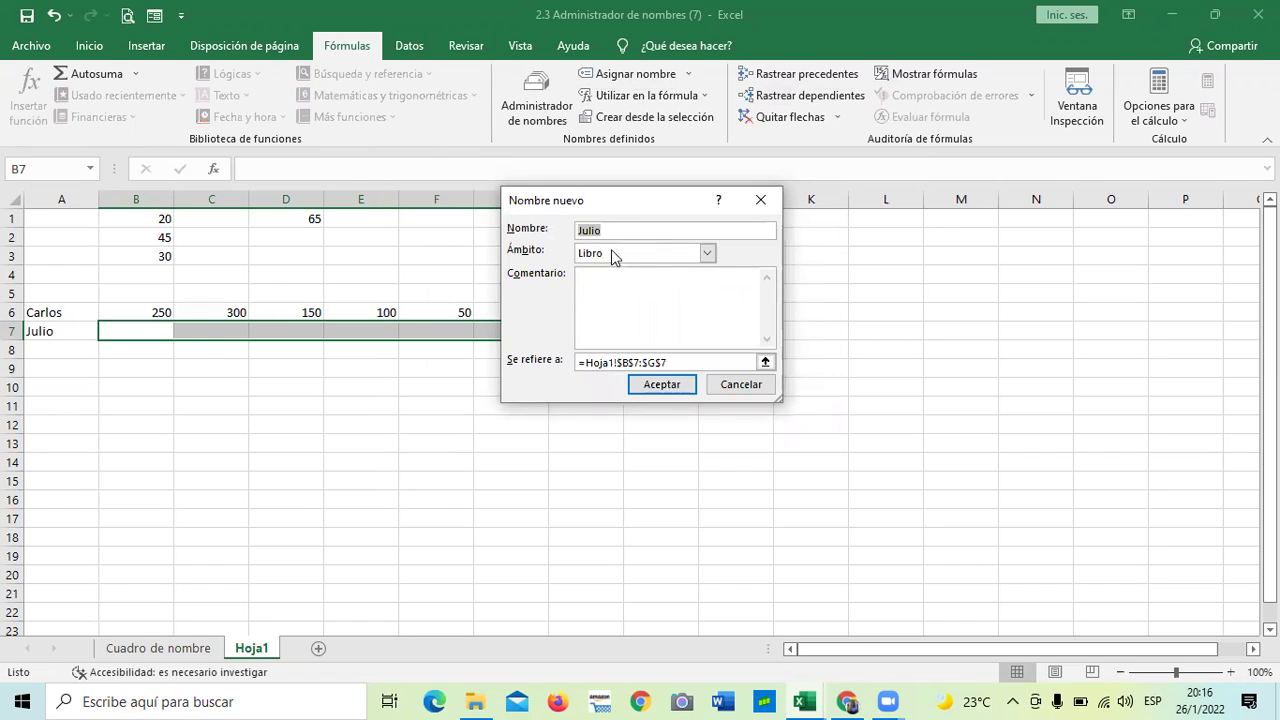
{"action": "left_click", "coordinate": [688, 362]}
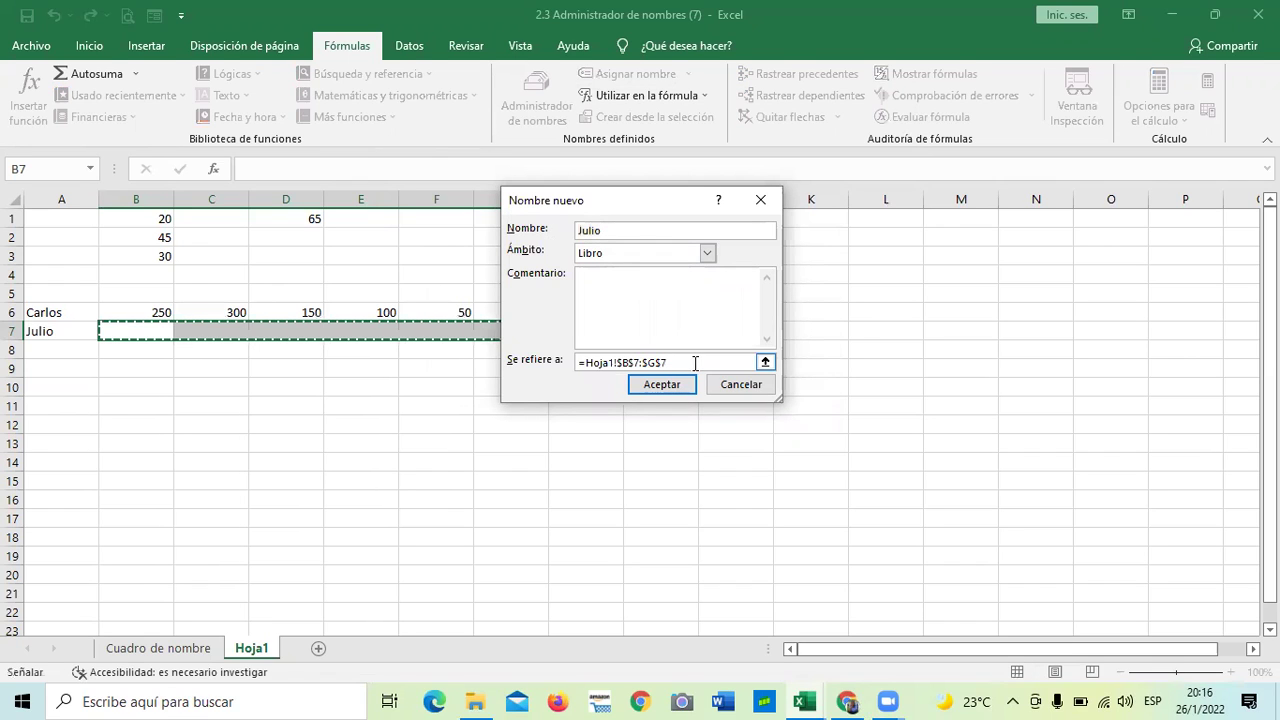
{"action": "left_click_drag", "start_coordinate": [669, 204], "coordinate": [799, 182]}
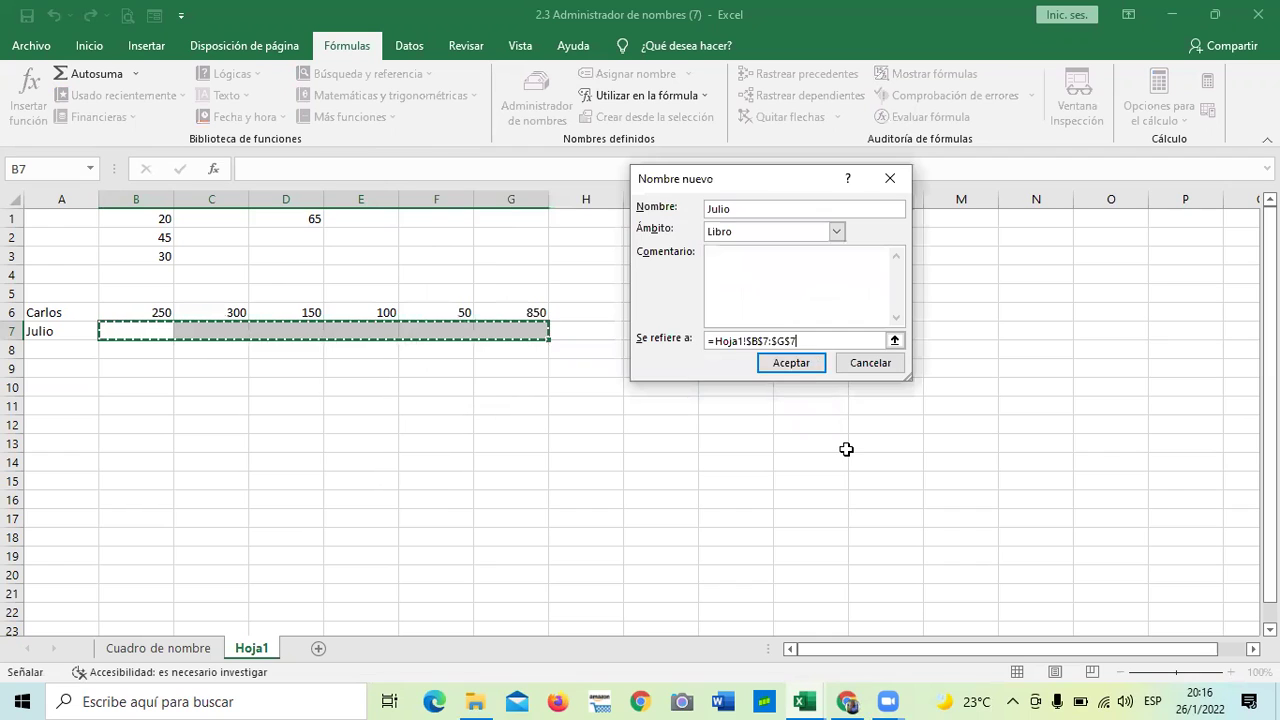
{"action": "left_click", "coordinate": [797, 367]}
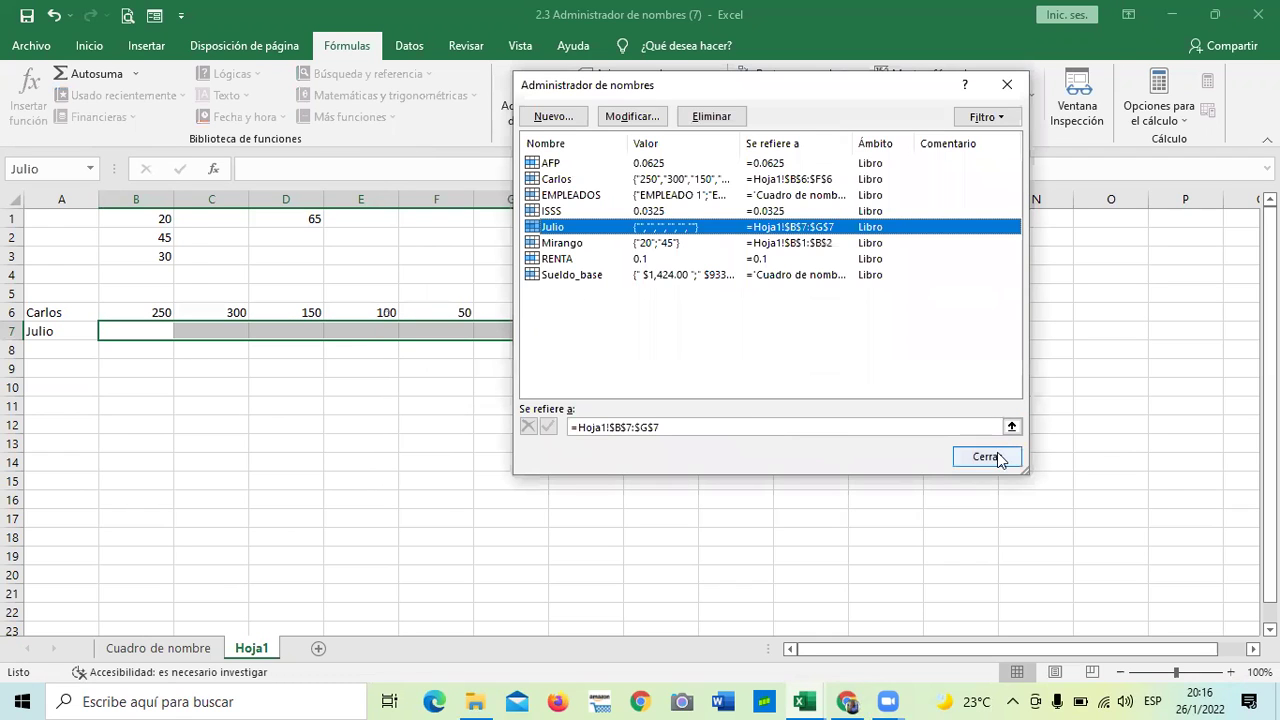
{"action": "left_click", "coordinate": [986, 457]}
{"action": "left_click", "coordinate": [808, 480]}
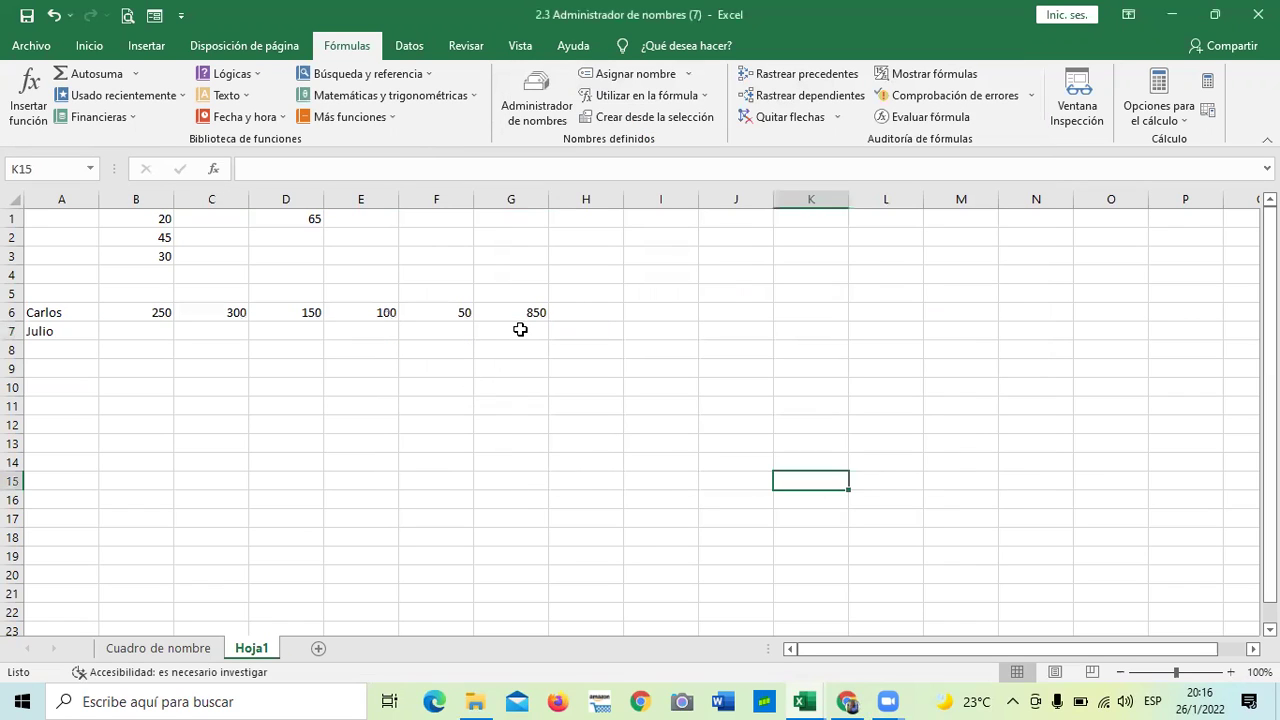
Start a new formula in cell H7, directly after the named row 7 range.
{"action": "left_click", "coordinate": [520, 329]}
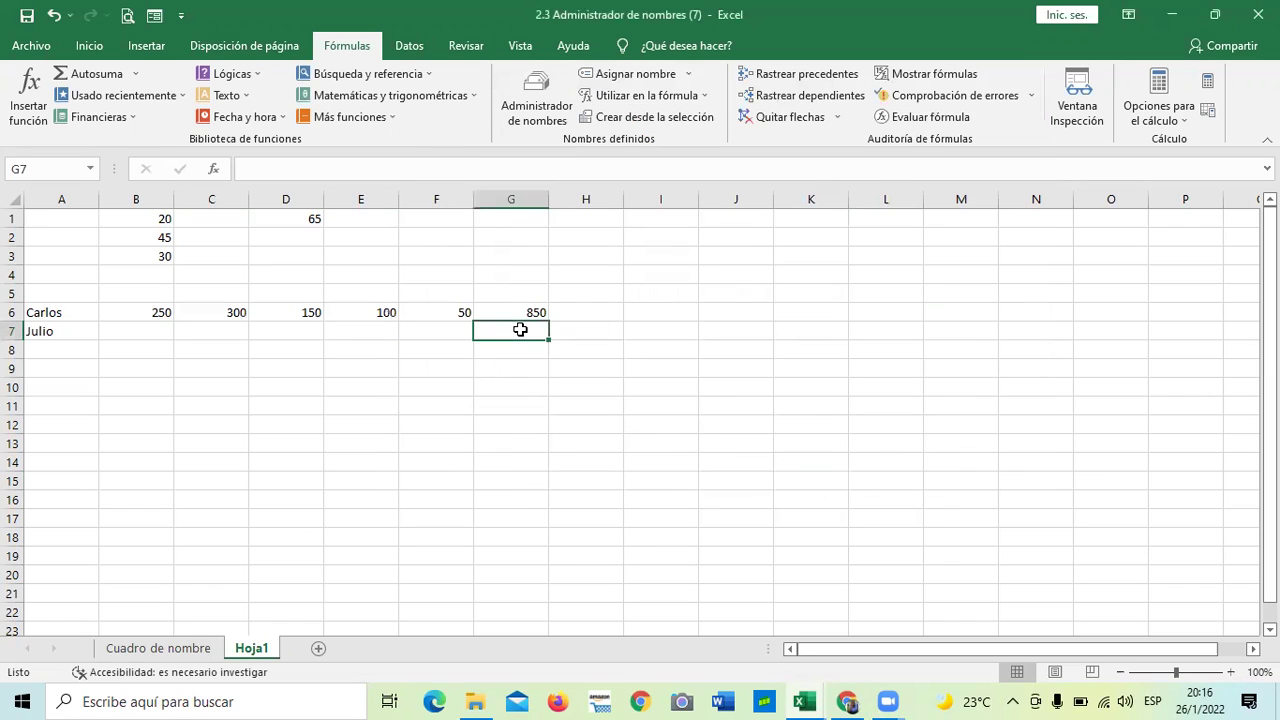
{"action": "left_click", "coordinate": [582, 331]}
{"action": "type", "text": "="}
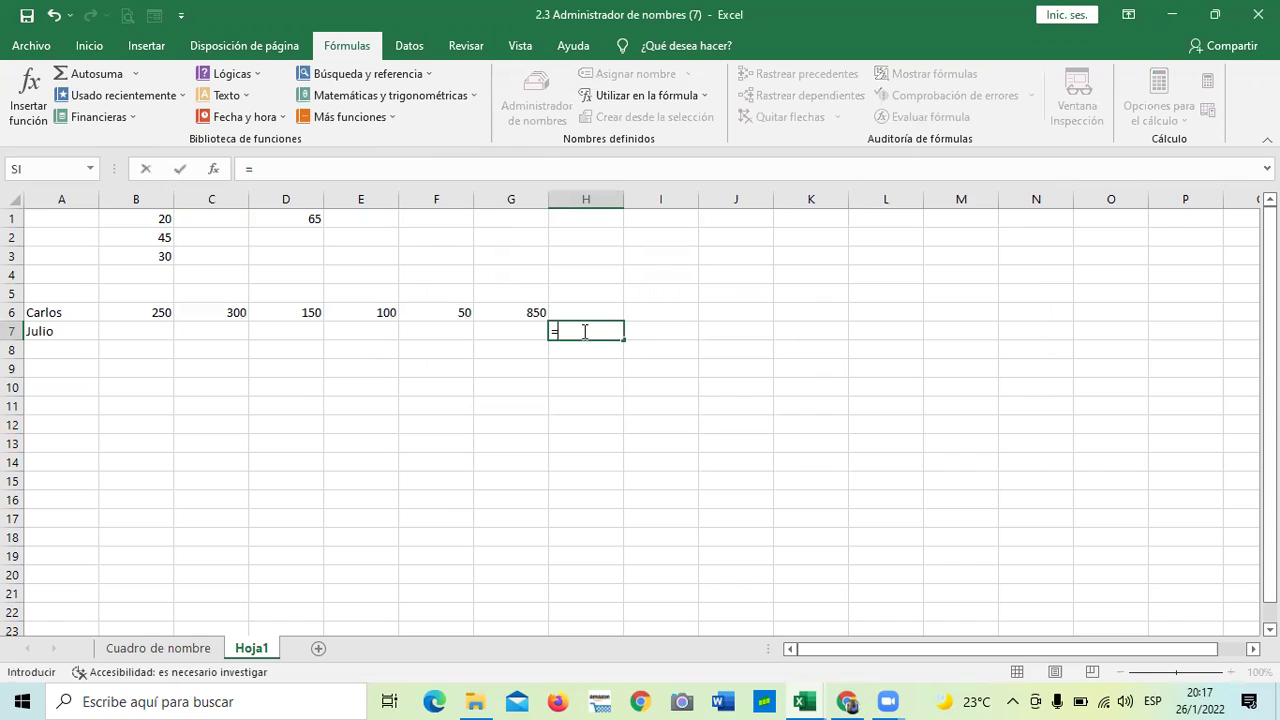
{"action": "type", "text": "suma"}
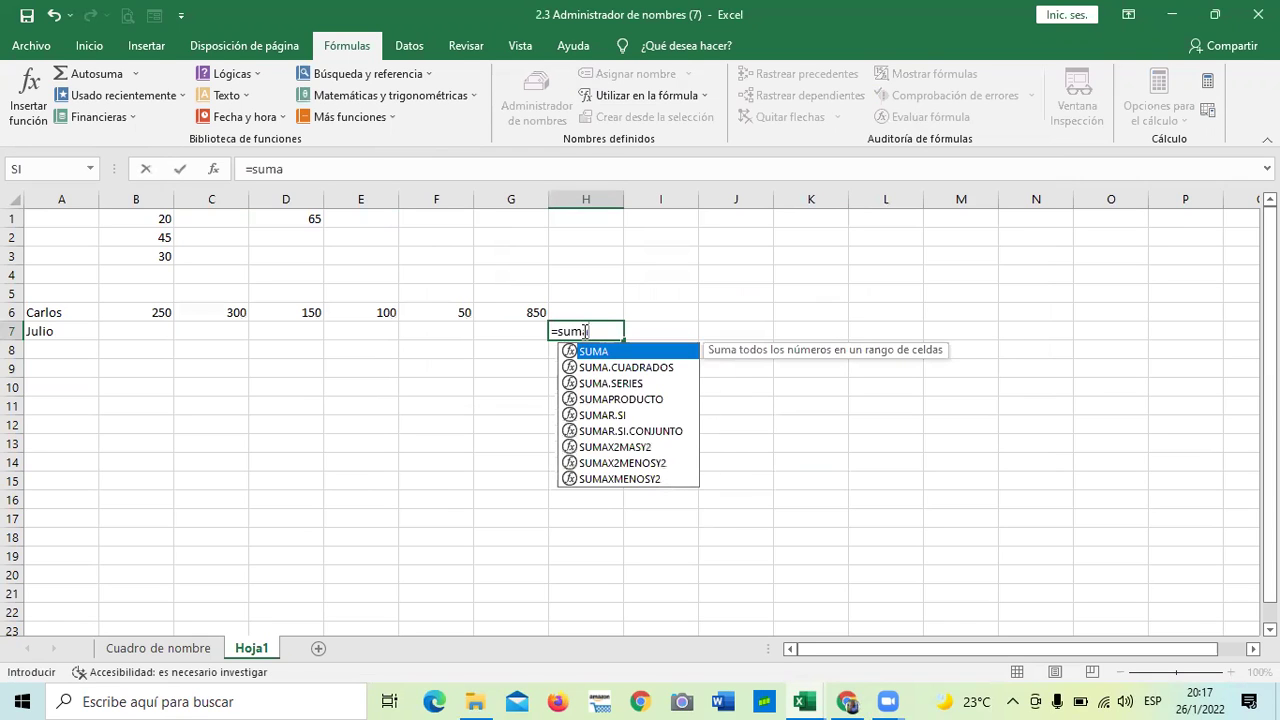
{"action": "type", "text": "("}
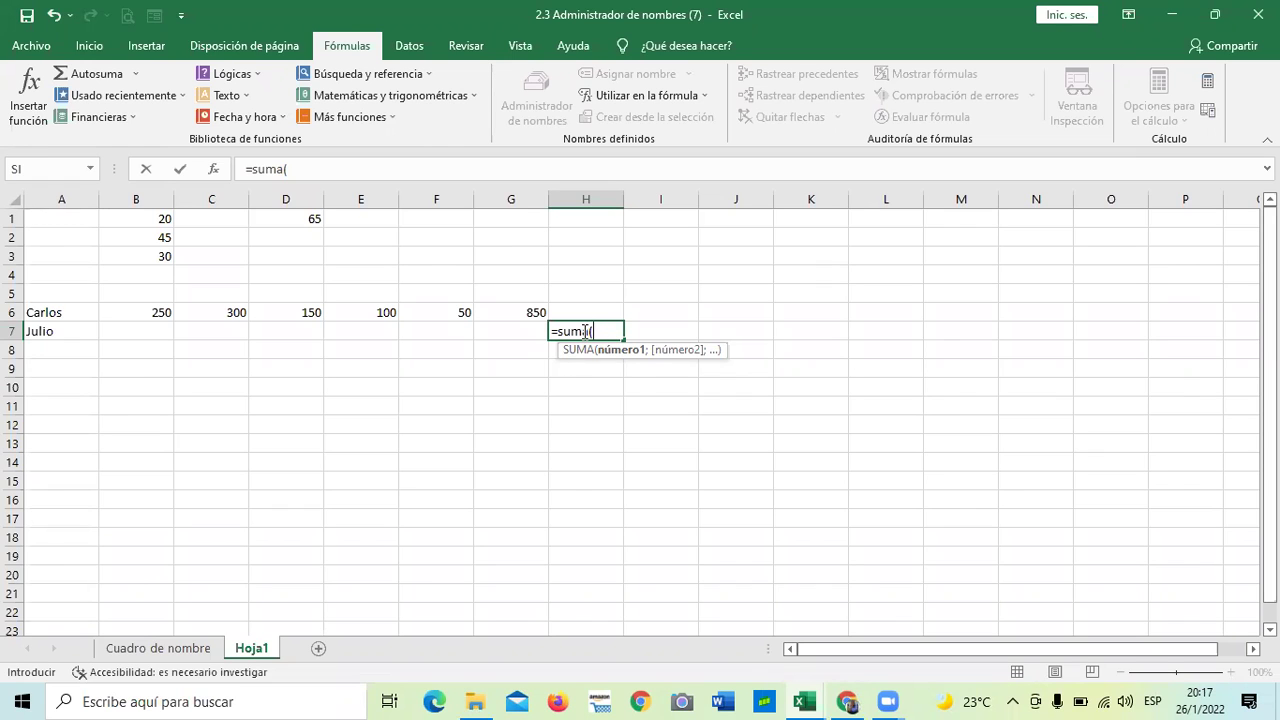
{"action": "key", "text": "BackSpace"}
{"action": "key", "text": "BackSpace"}
{"action": "key", "text": "BackSpace"}
{"action": "key", "text": "BackSpace"}
{"action": "key", "text": "BackSpace"}
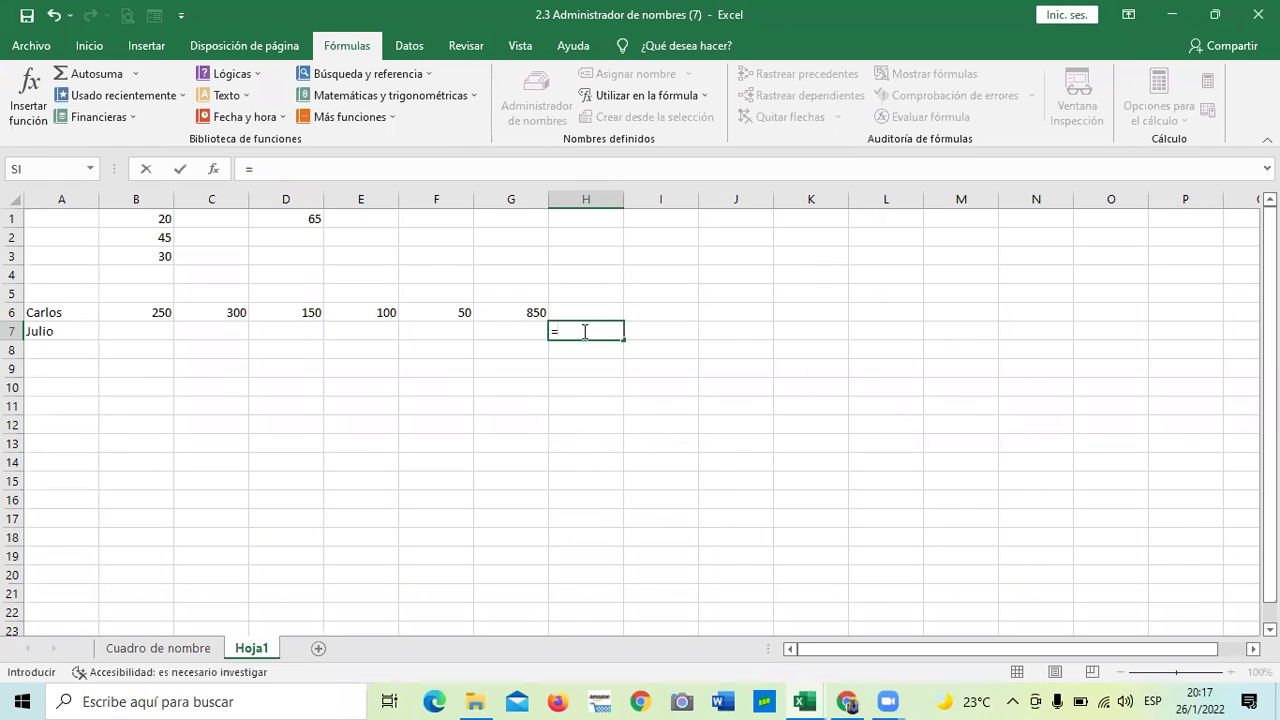
Complete the H7 formula with the MAX function, using the new named range B7:G7 as its only argument.
{"action": "type", "text": "min"}
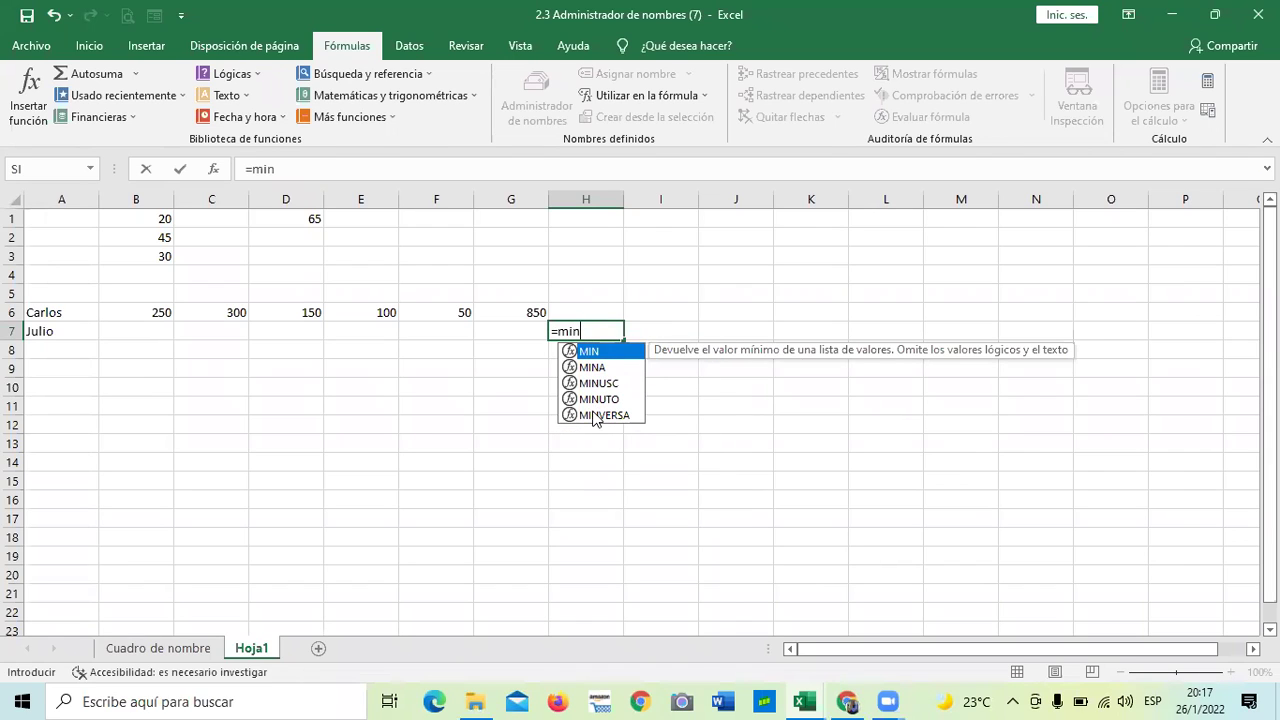
{"action": "key", "text": "BackSpace"}
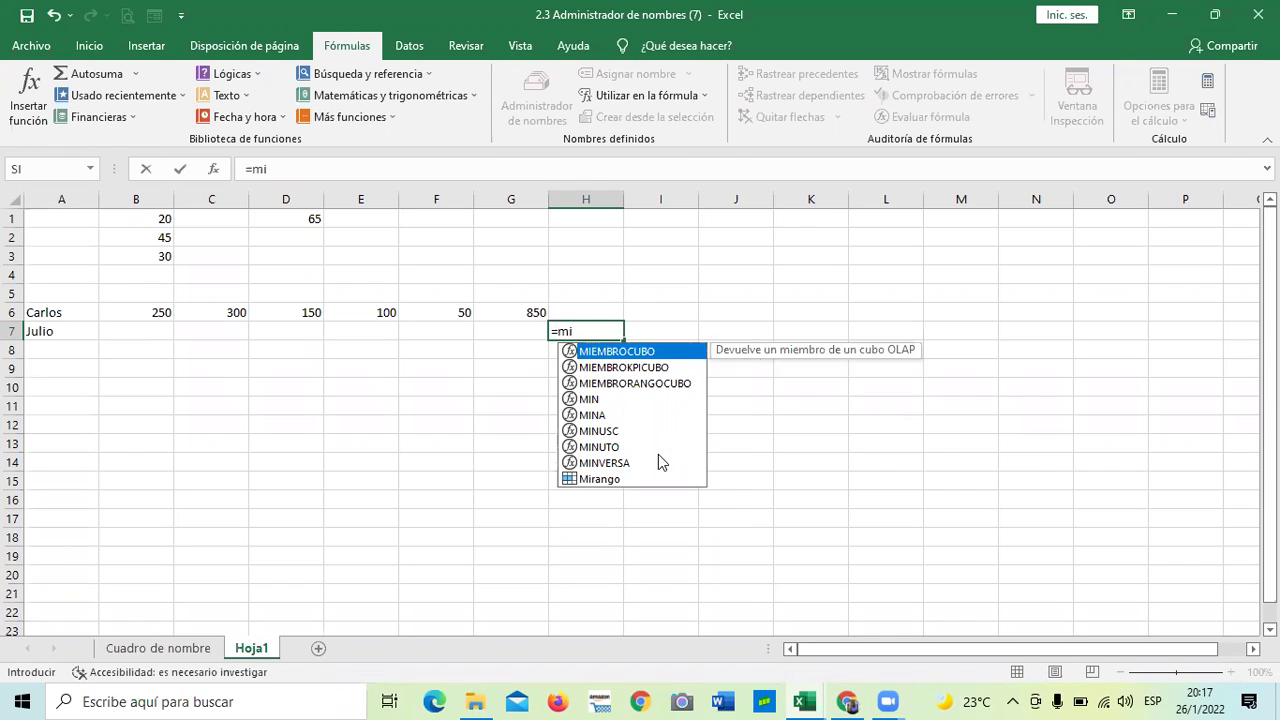
{"action": "key", "text": "BackSpace"}
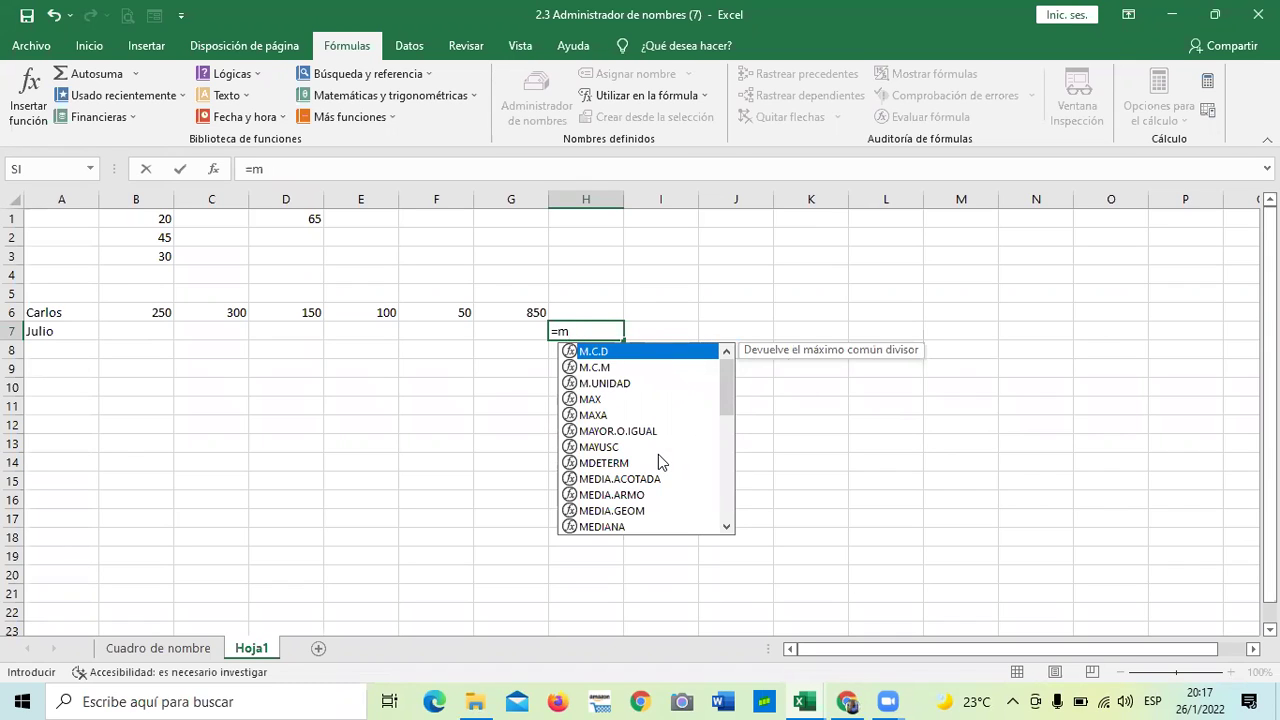
{"action": "type", "text": "ax"}
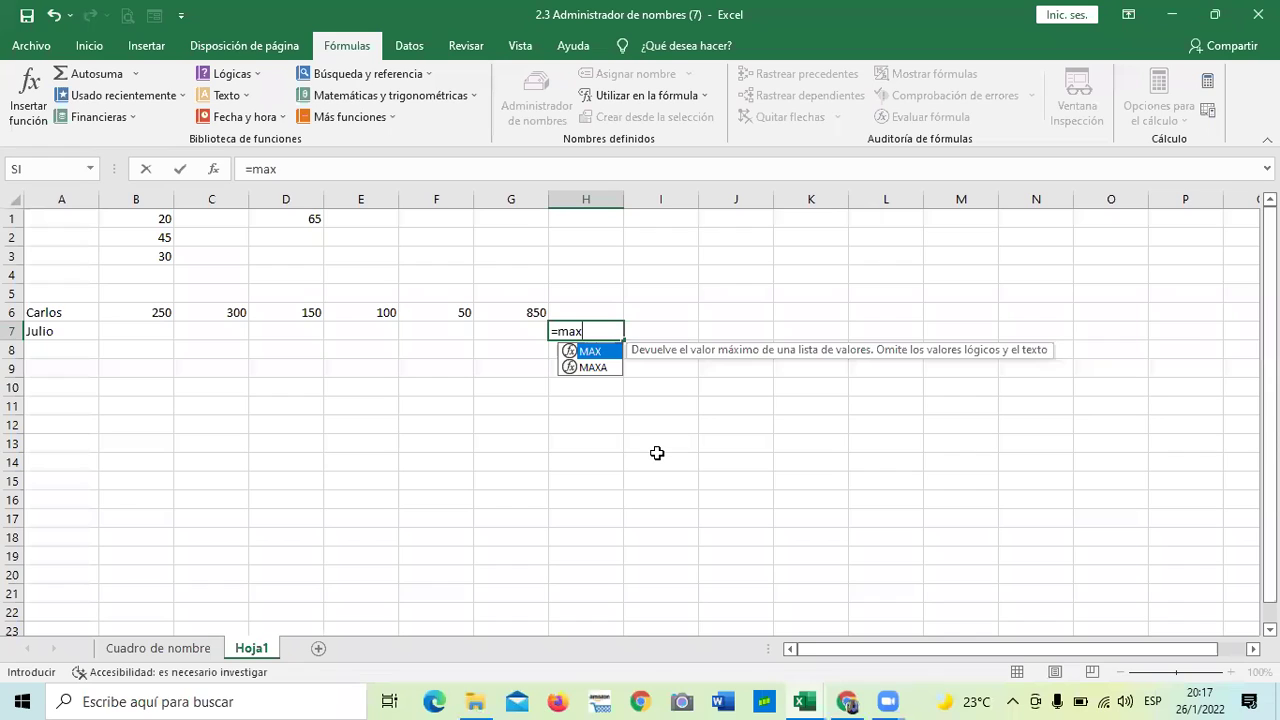
{"action": "double_click", "coordinate": [604, 357]}
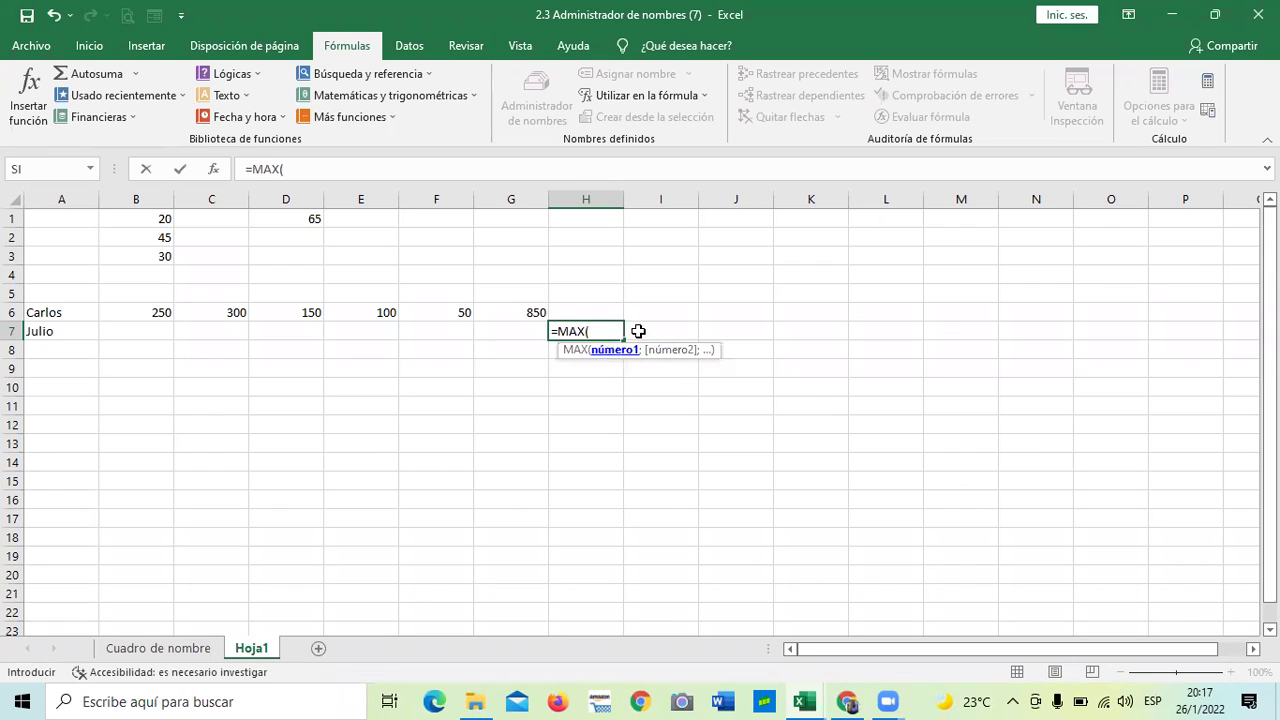
{"action": "type", "text": "ju"}
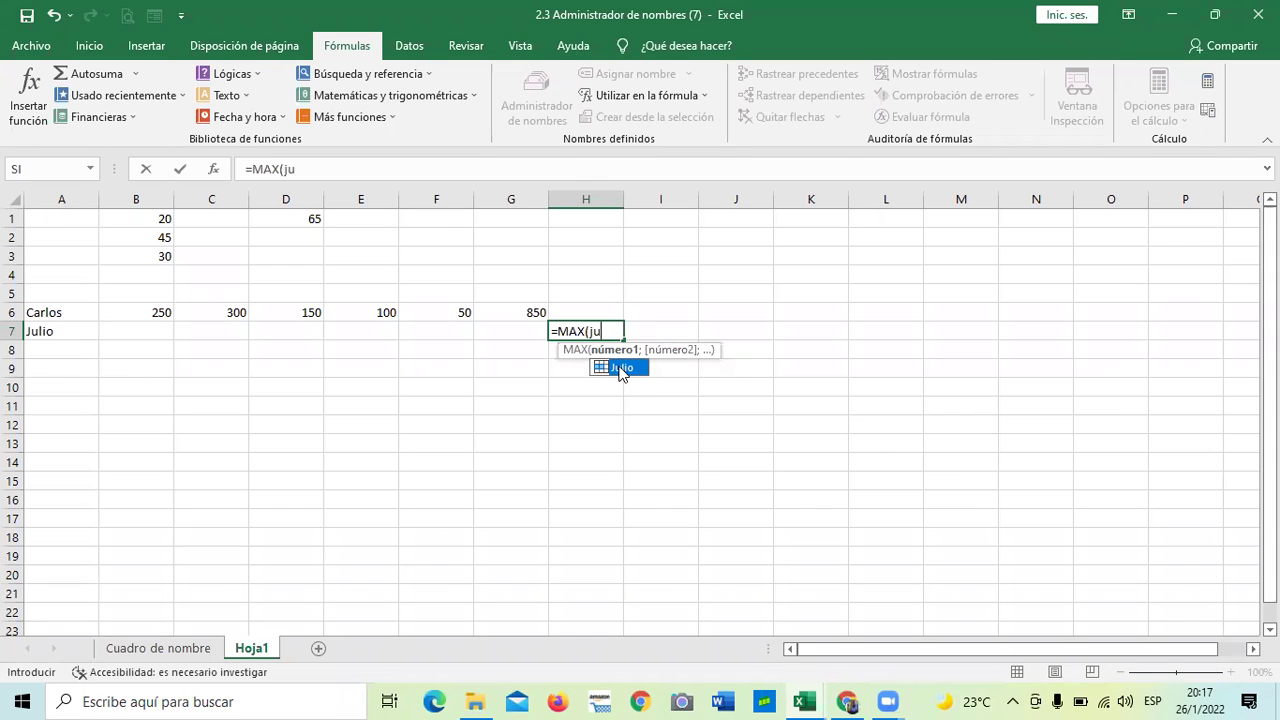
{"action": "double_click", "coordinate": [620, 368]}
{"action": "type", "text": ")"}
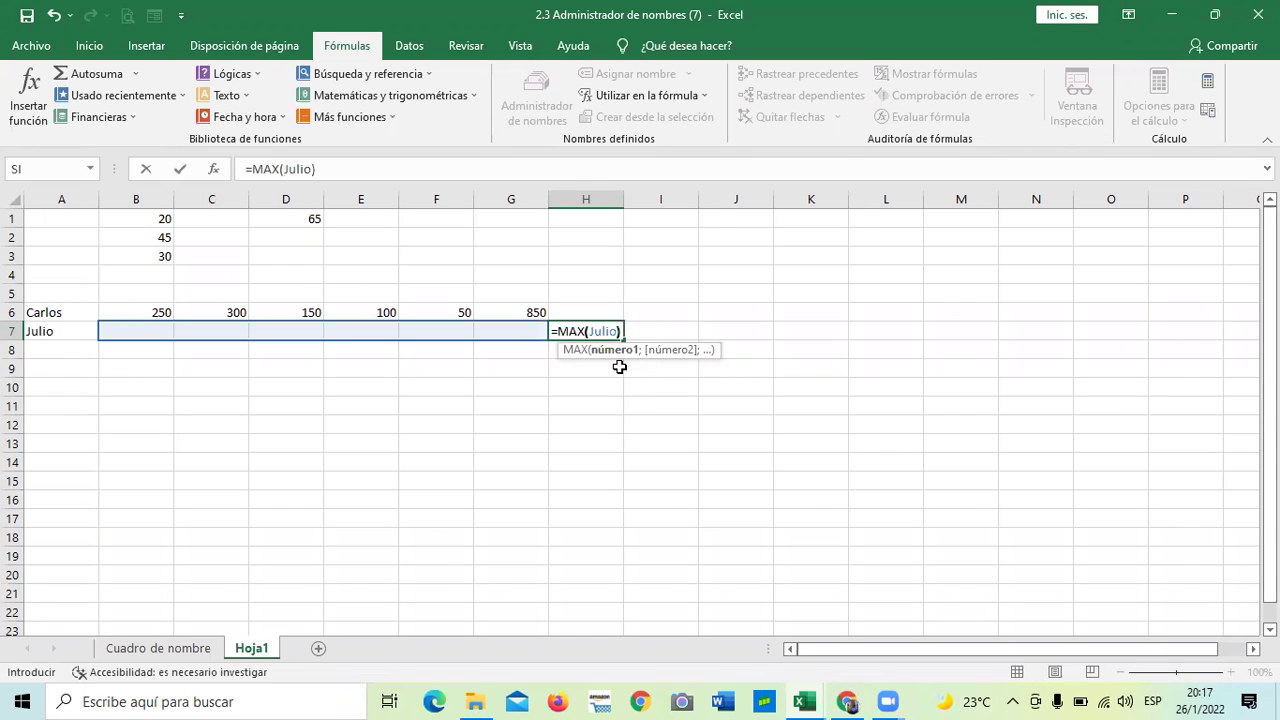
{"action": "key", "text": "Return"}
{"action": "left_click", "coordinate": [536, 405]}
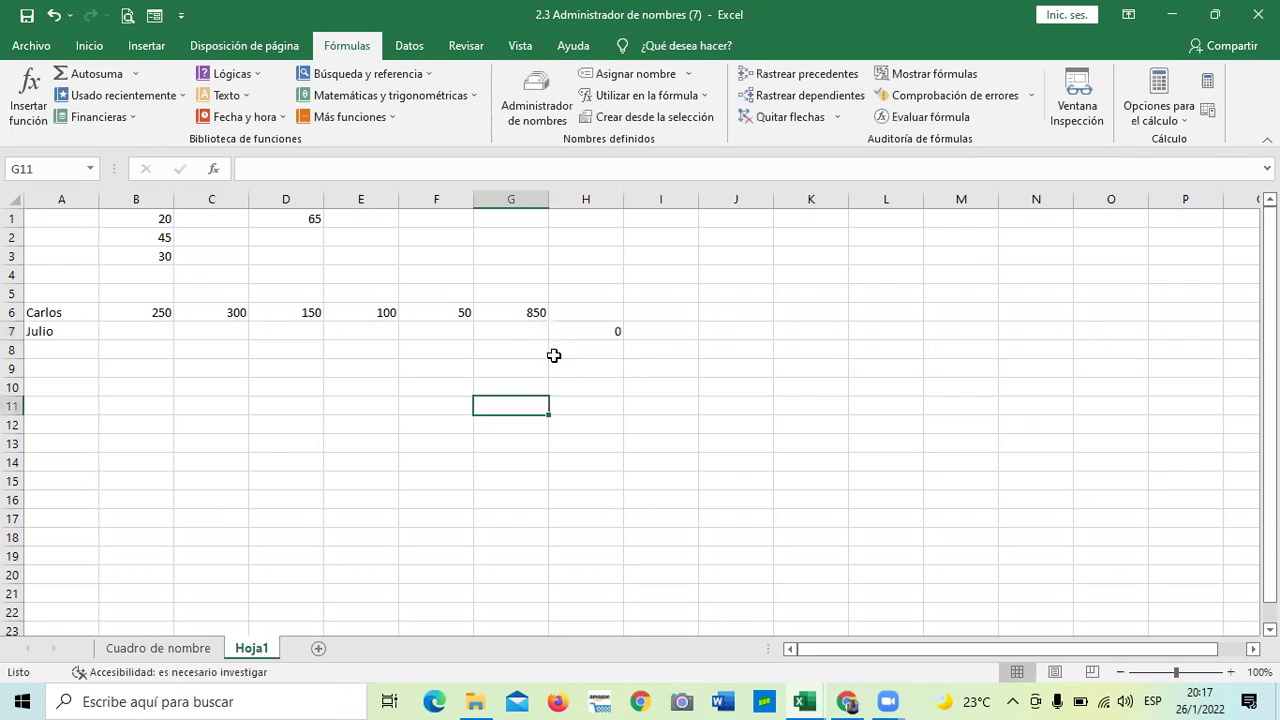
Enter 500 in B7 and 450 in C7 as the first values of the second person's row.
{"action": "left_click", "coordinate": [591, 332]}
{"action": "left_click", "coordinate": [155, 326]}
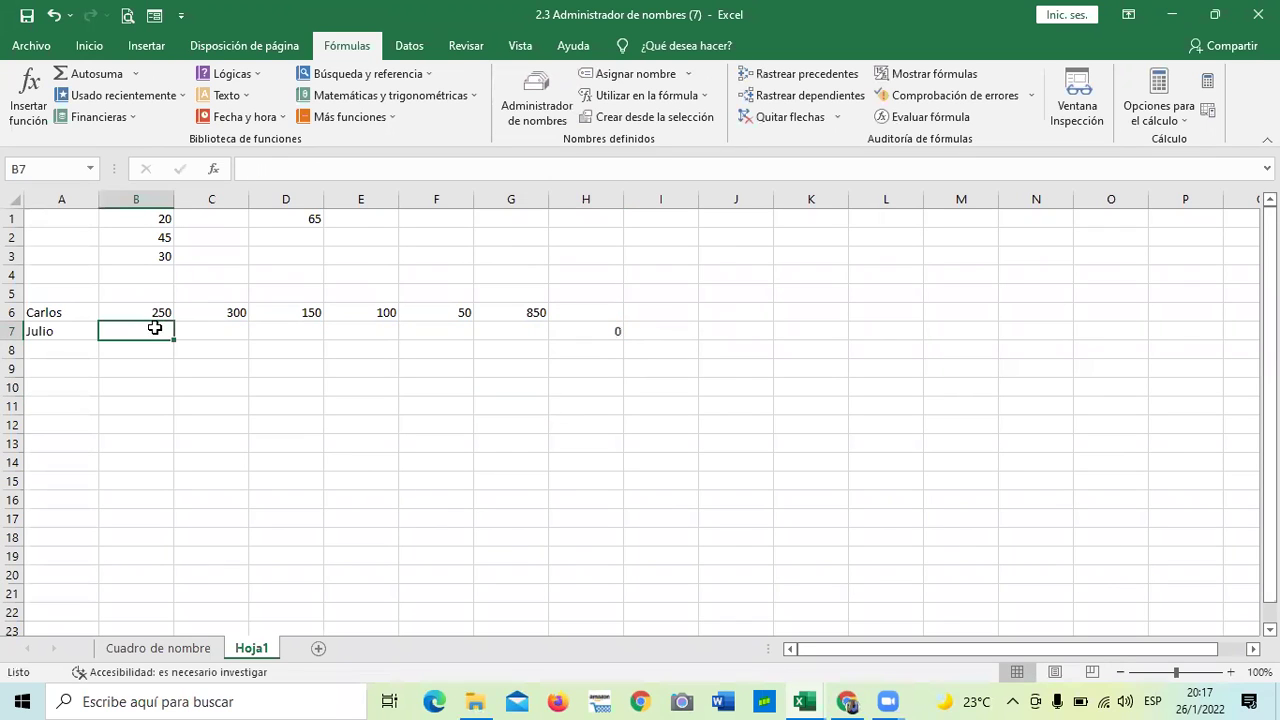
{"action": "type", "text": "500"}
{"action": "key", "text": "Return"}
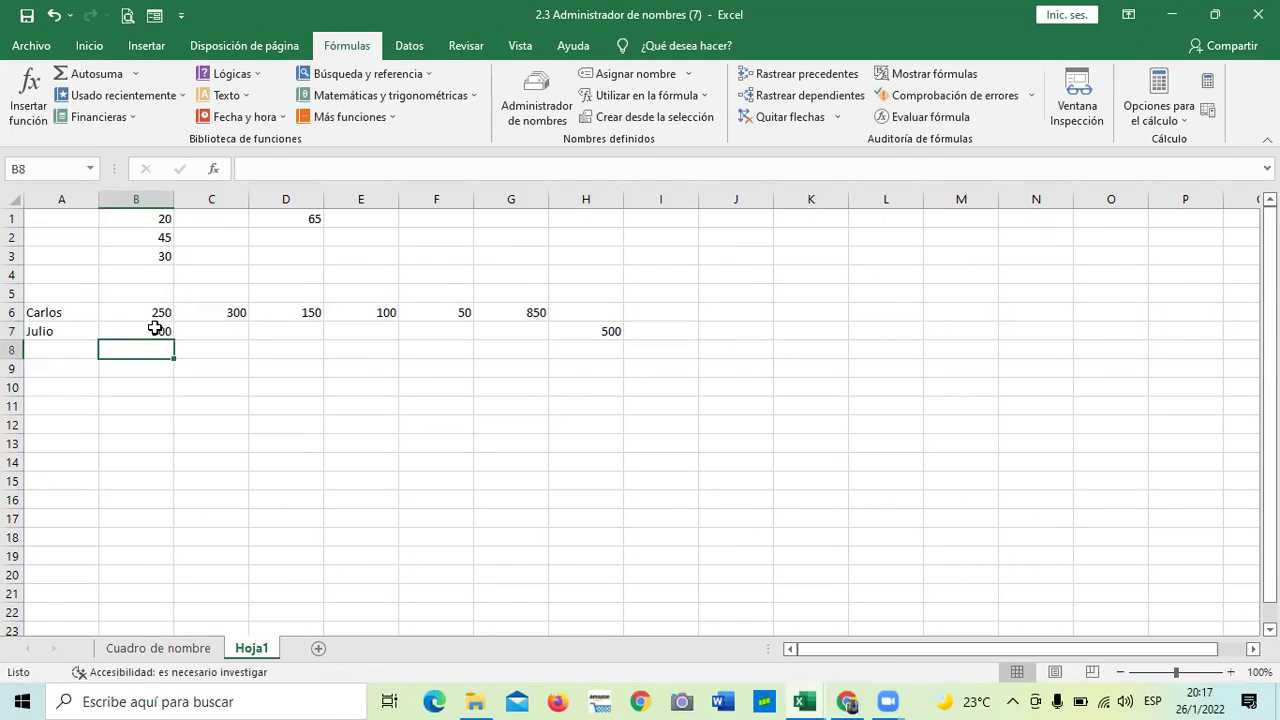
{"action": "left_click", "coordinate": [155, 328]}
{"action": "key", "text": "Right"}
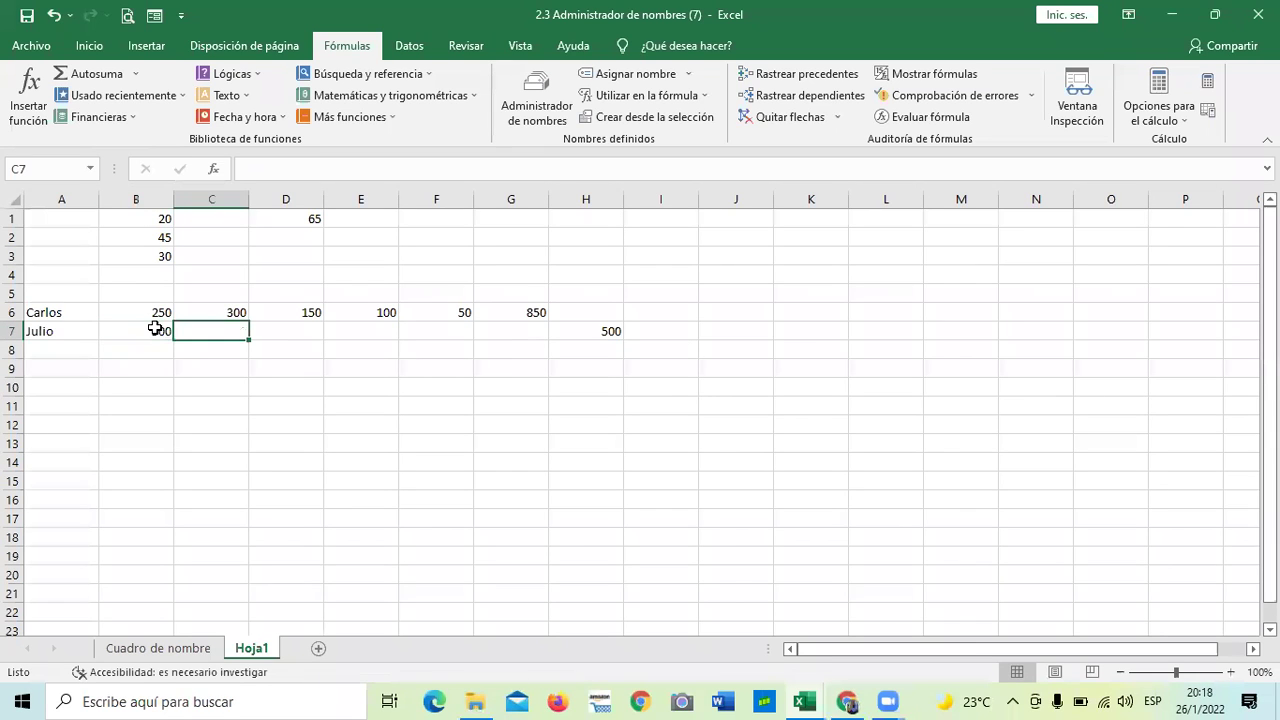
{"action": "type", "text": "450"}
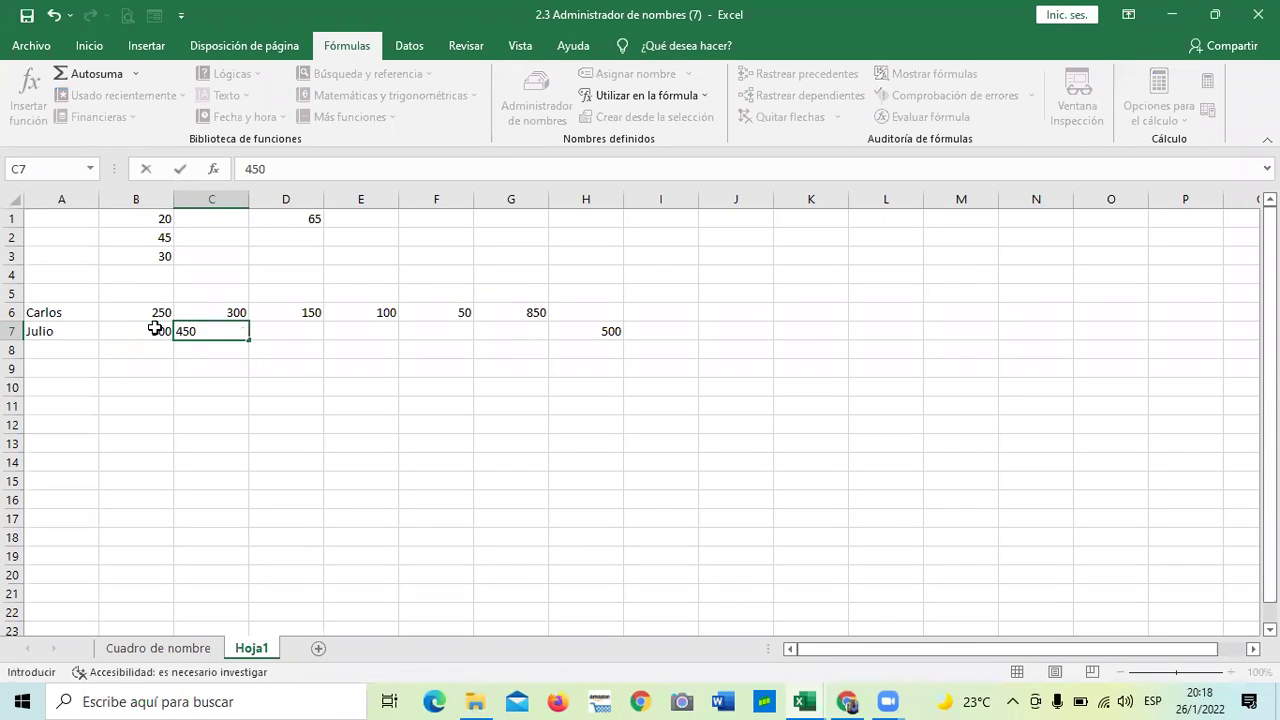
{"action": "key", "text": "Return"}
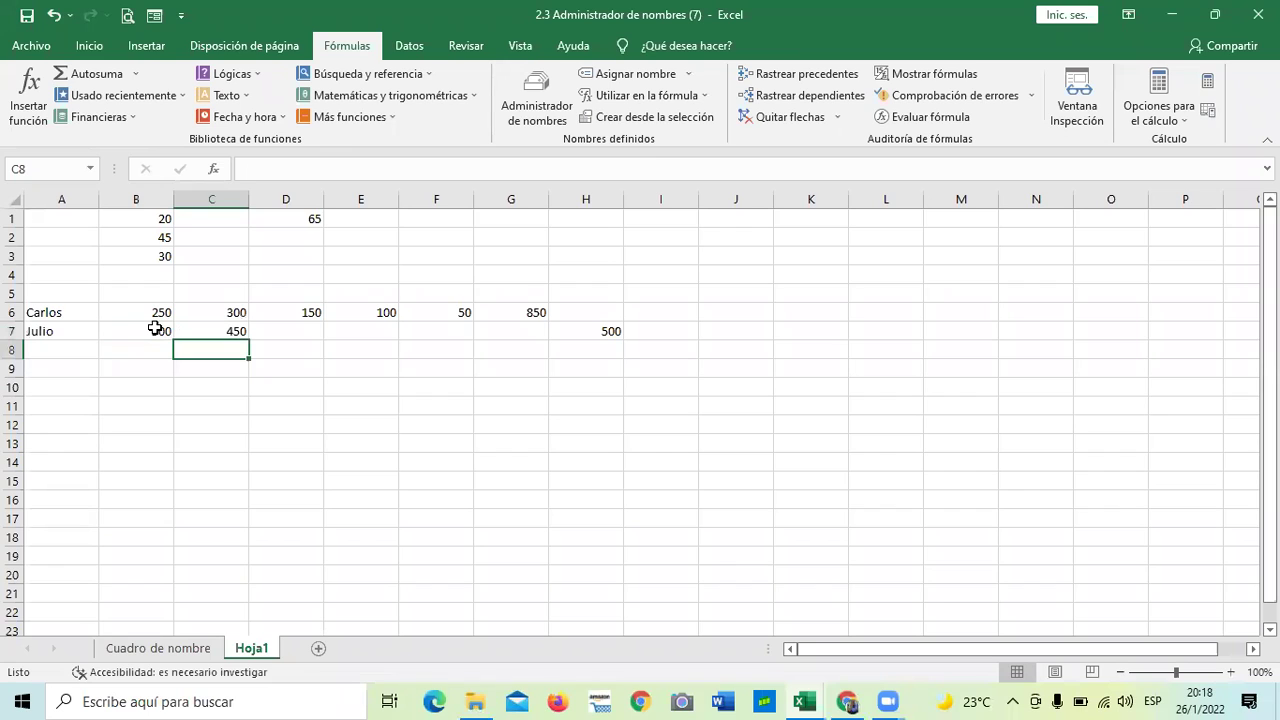
Fill the rest of the row with 600 in D7, 100 in E7, 300 in F7 and 750 in G7.
{"action": "left_click", "coordinate": [274, 326]}
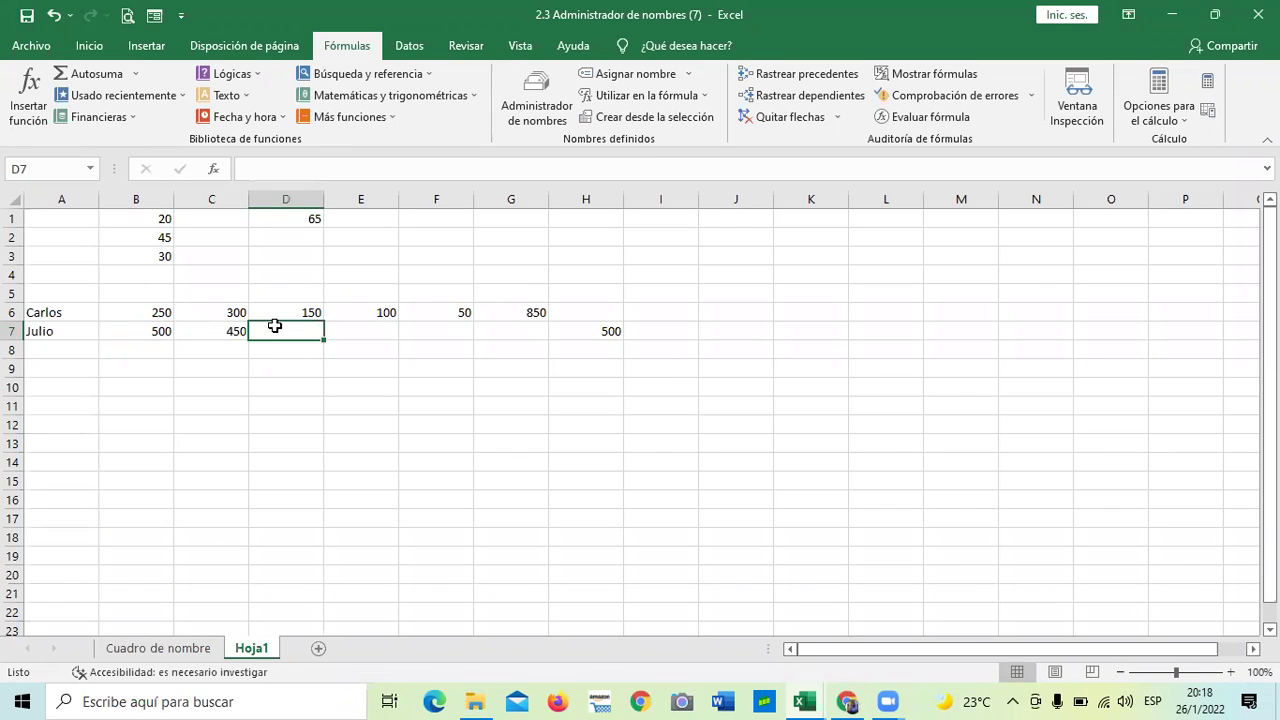
{"action": "type", "text": "600"}
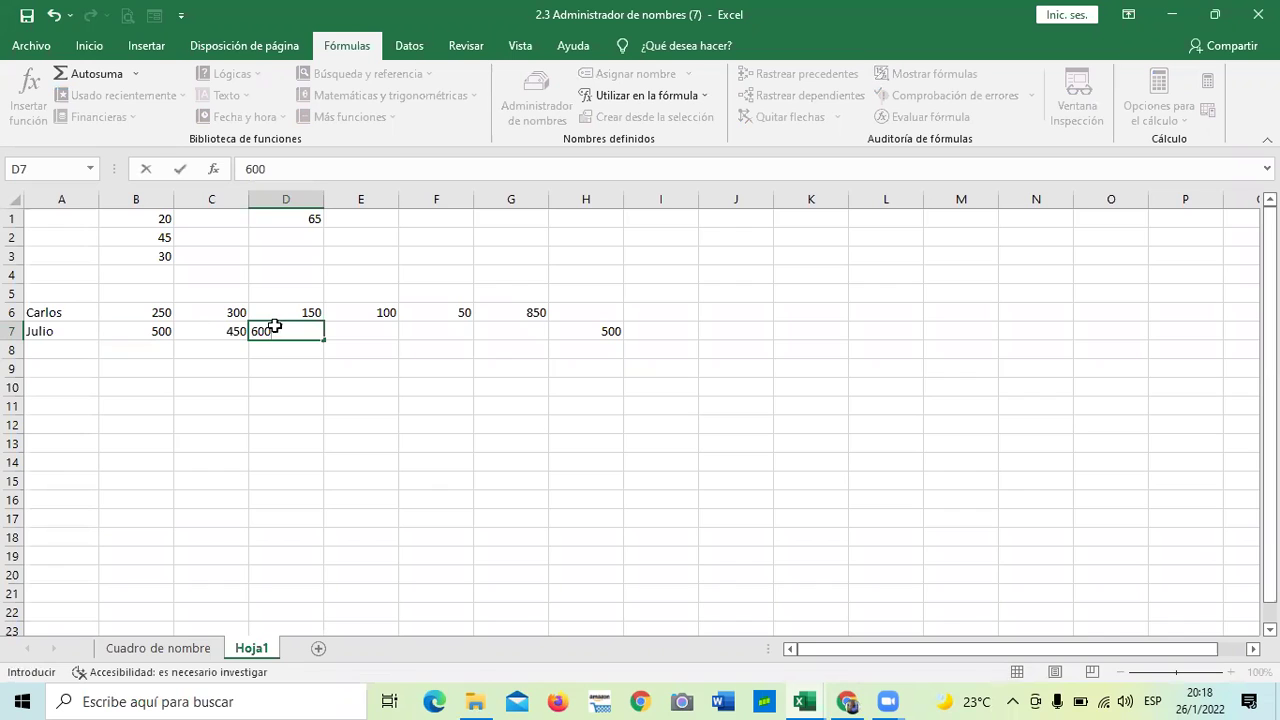
{"action": "key", "text": "Tab"}
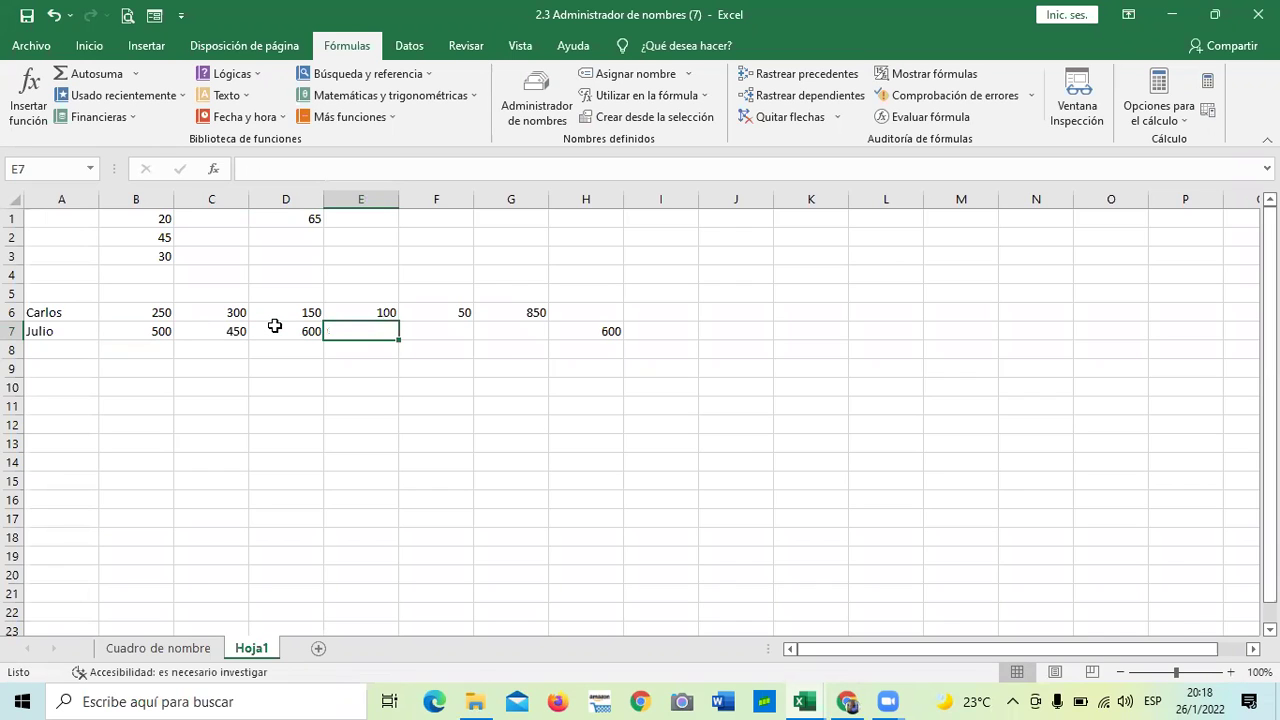
{"action": "type", "text": "100"}
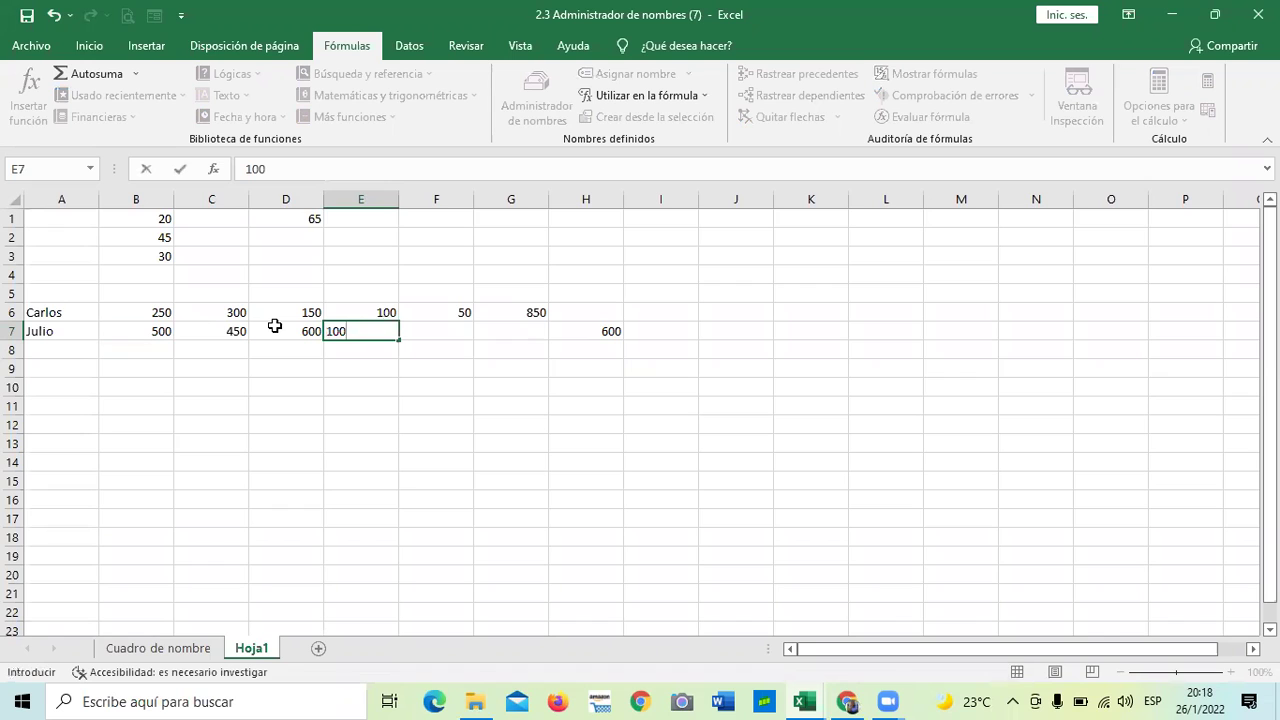
{"action": "key", "text": "Tab"}
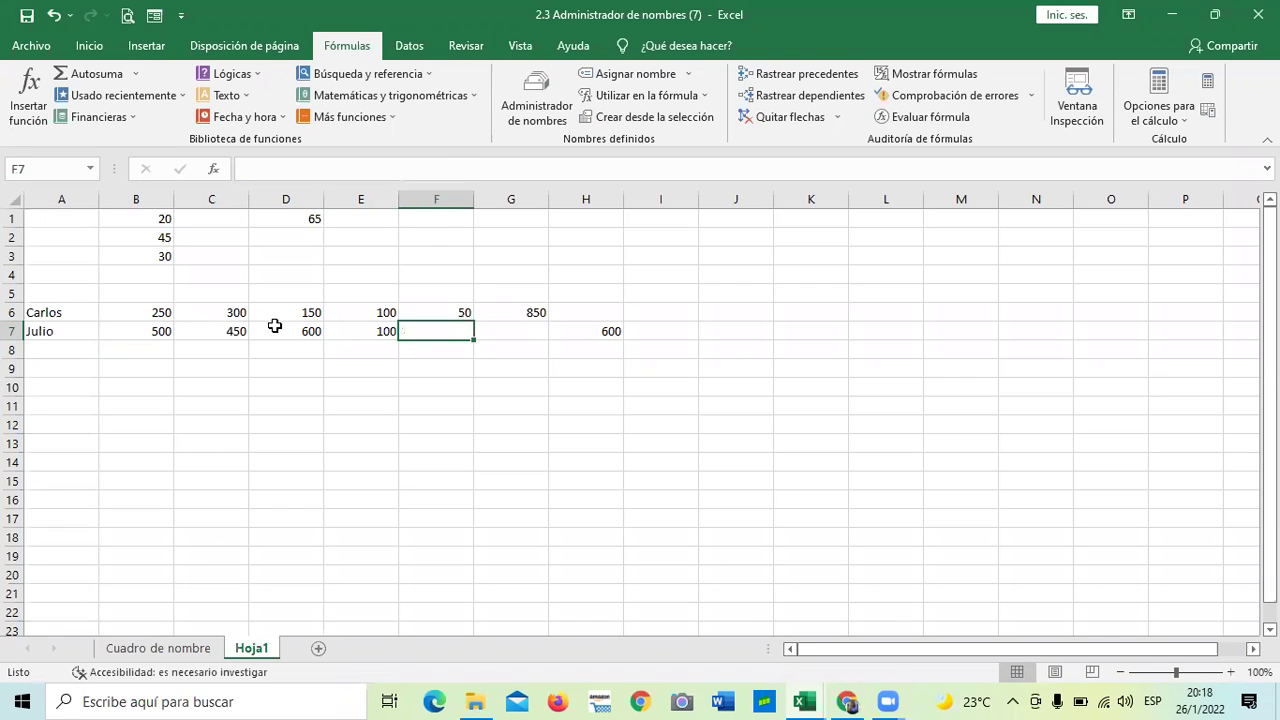
{"action": "type", "text": "300"}
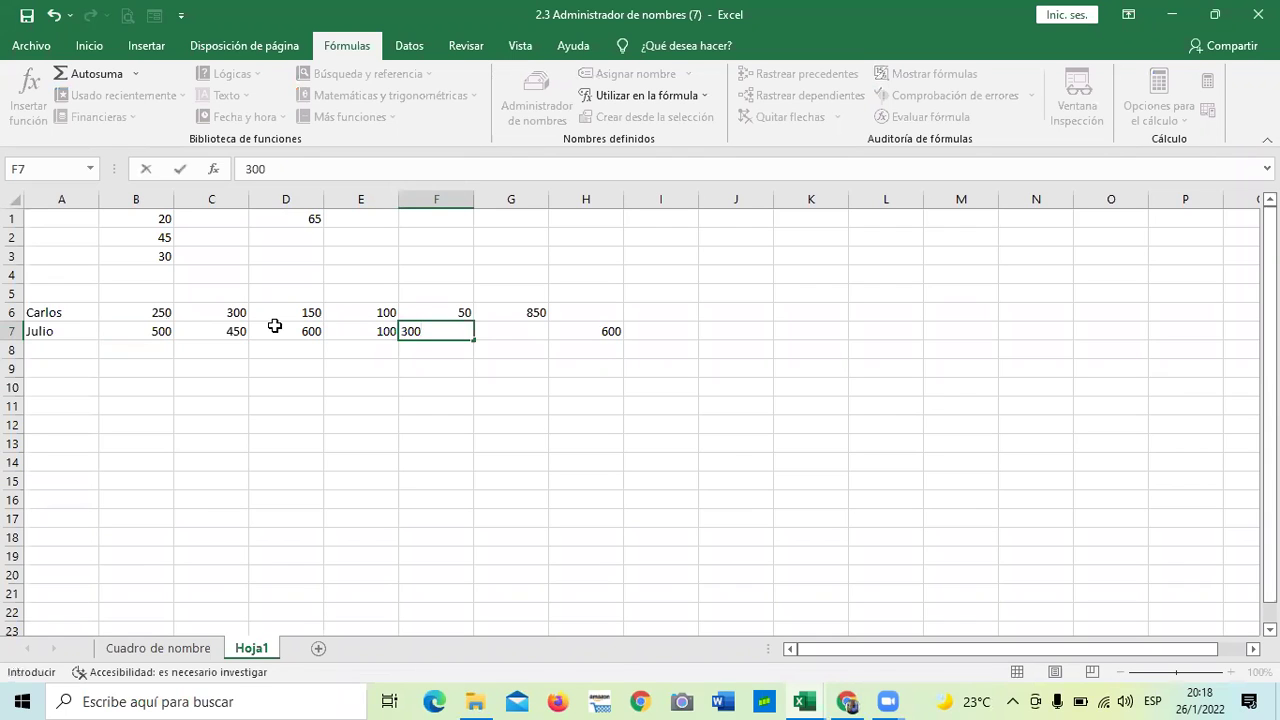
{"action": "key", "text": "Tab"}
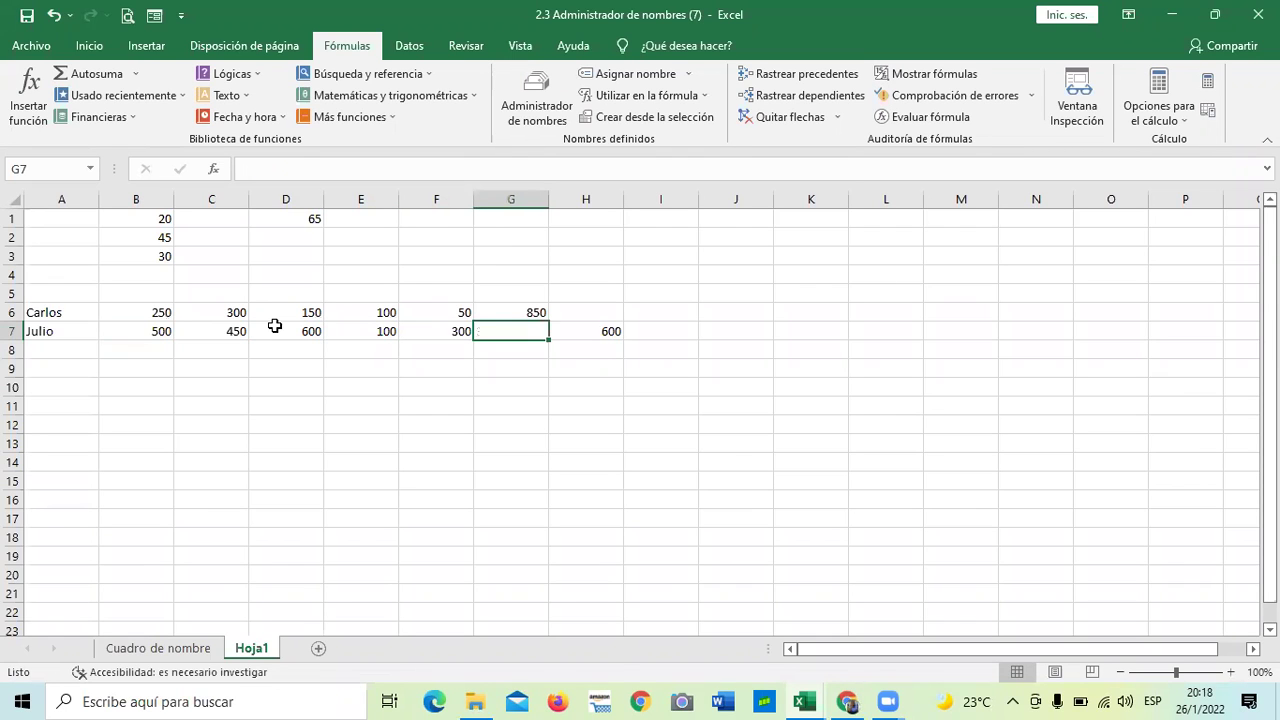
{"action": "type", "text": "750"}
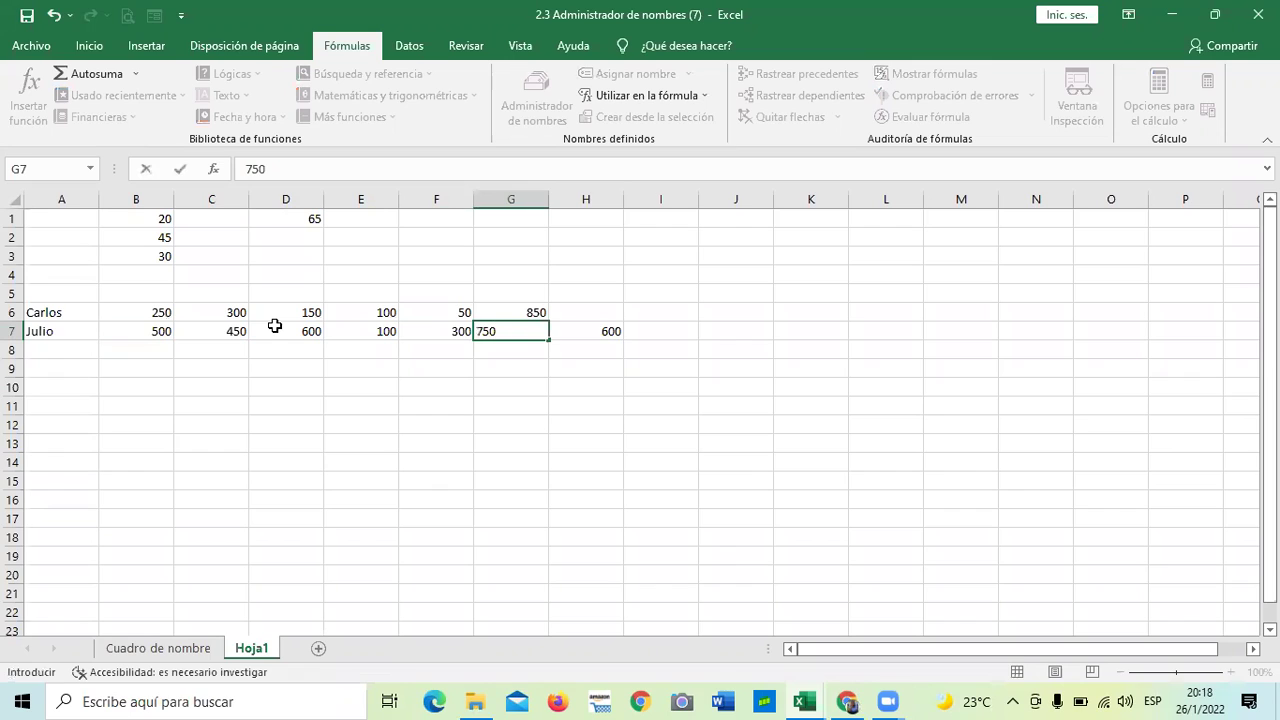
{"action": "key", "text": "Tab"}
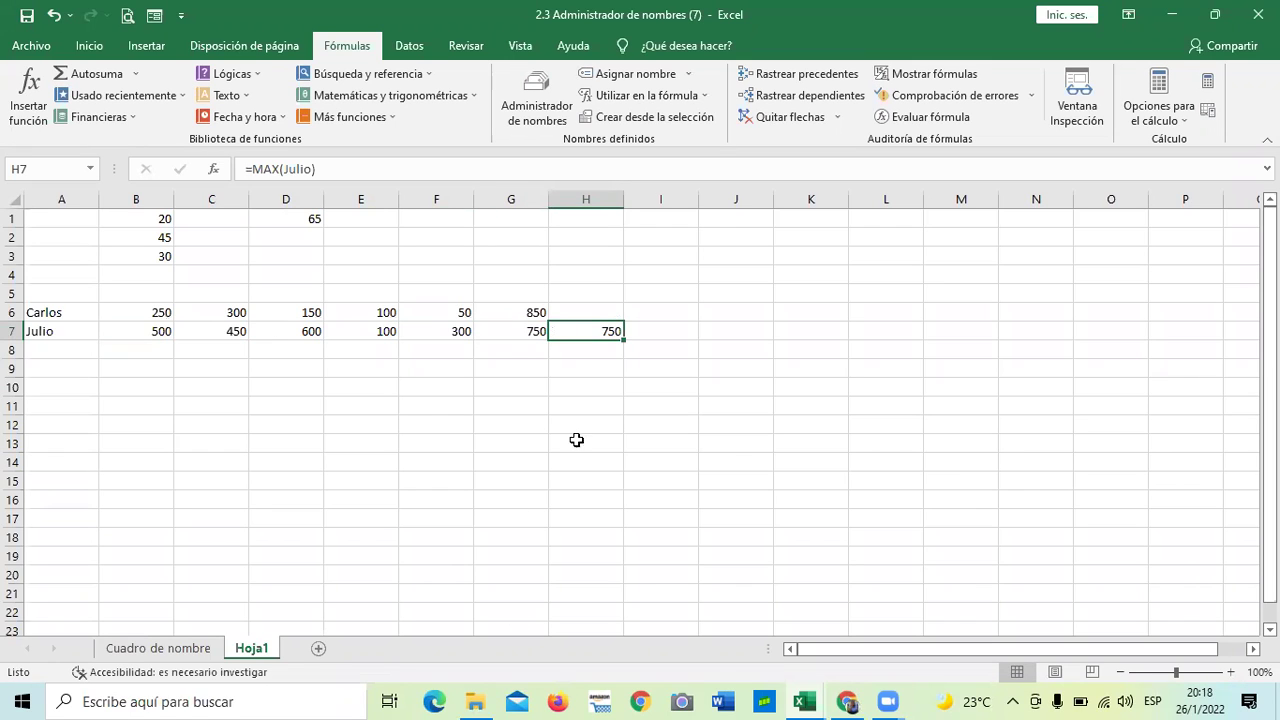
Change the function in the H7 formula from MAX to MIN, keeping the named range B7:G7 as its argument.
{"action": "double_click", "coordinate": [586, 326]}
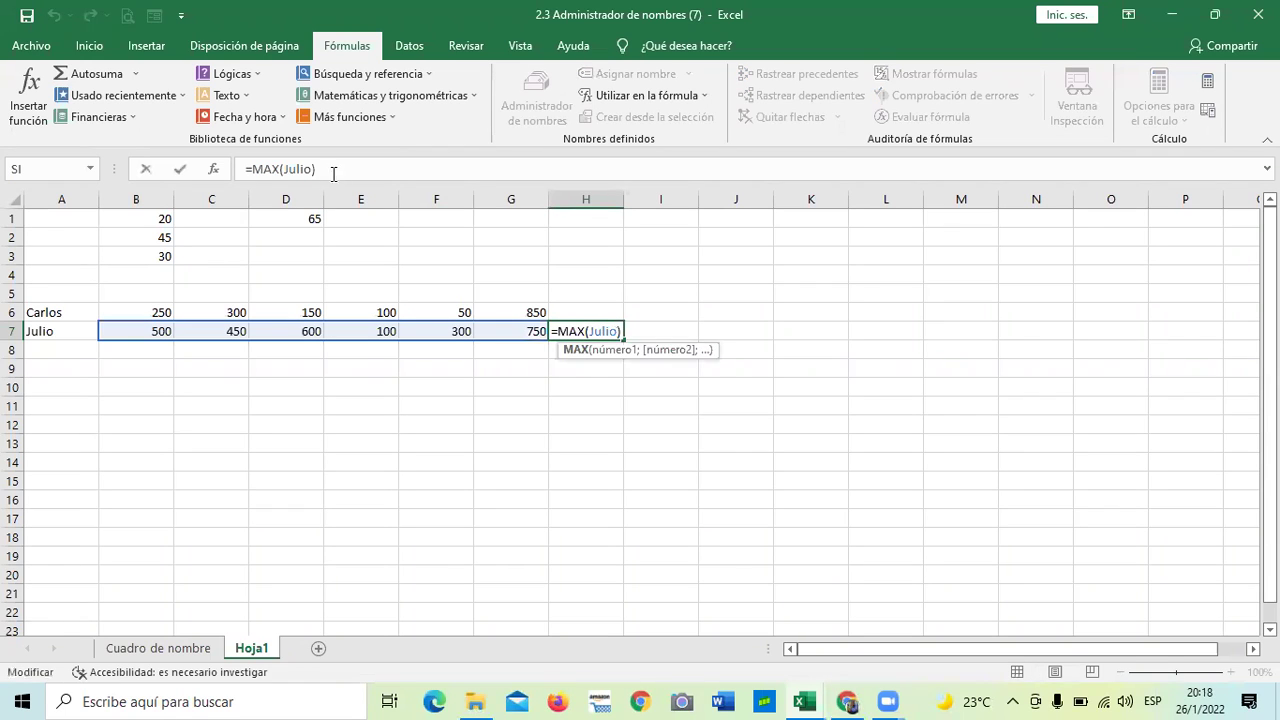
{"action": "left_click", "coordinate": [282, 170]}
{"action": "key", "text": "BackSpace"}
{"action": "key", "text": "BackSpace"}
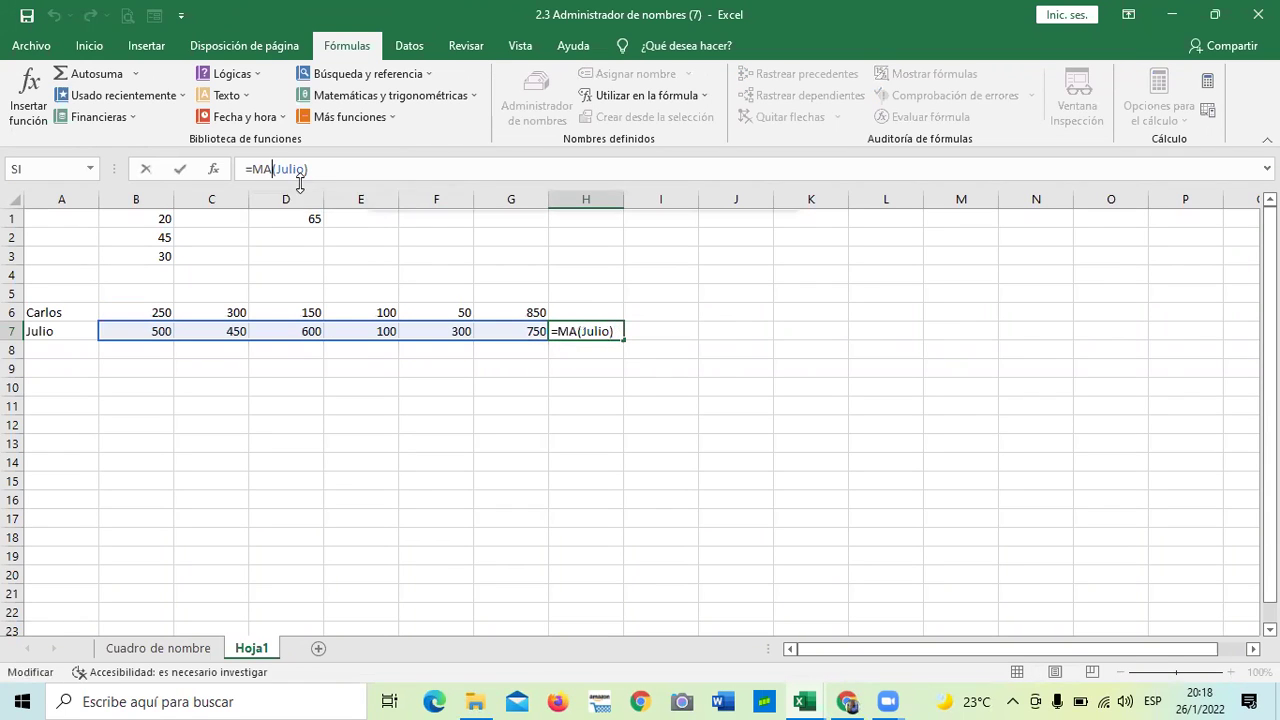
{"action": "key", "text": "BackSpace"}
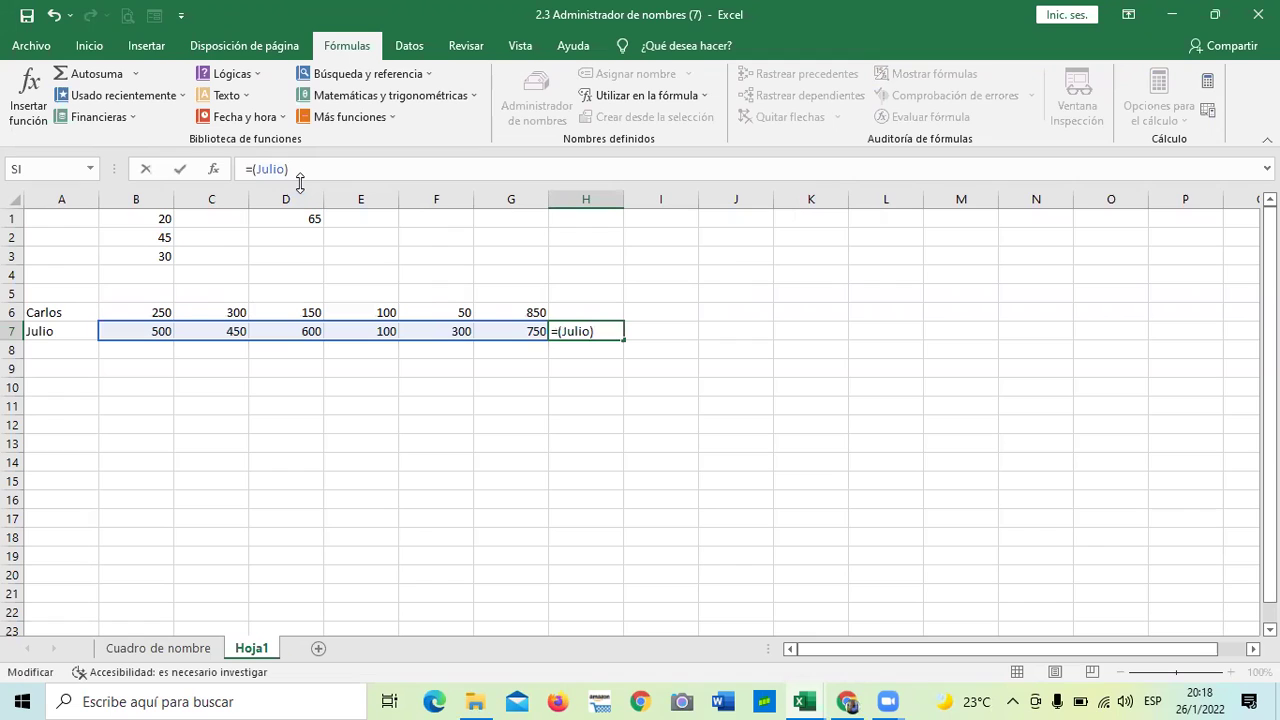
{"action": "type", "text": "min"}
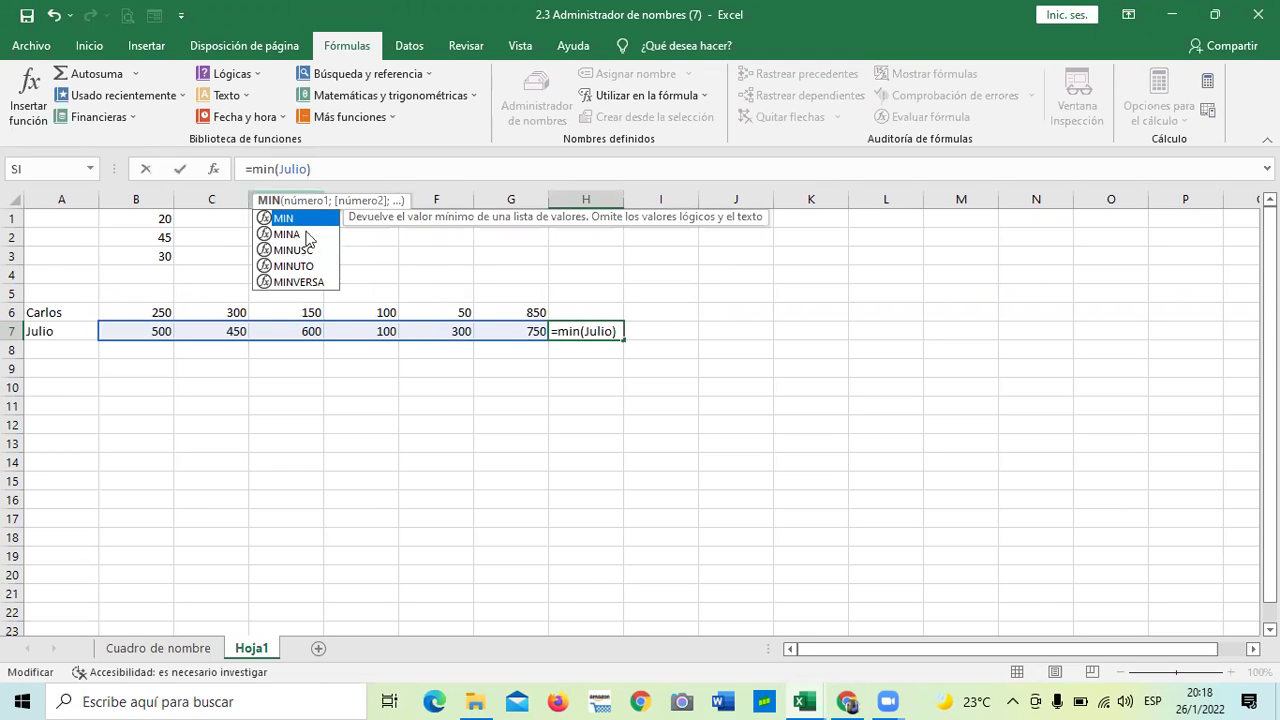
{"action": "double_click", "coordinate": [299, 220]}
{"action": "left_click", "coordinate": [350, 166]}
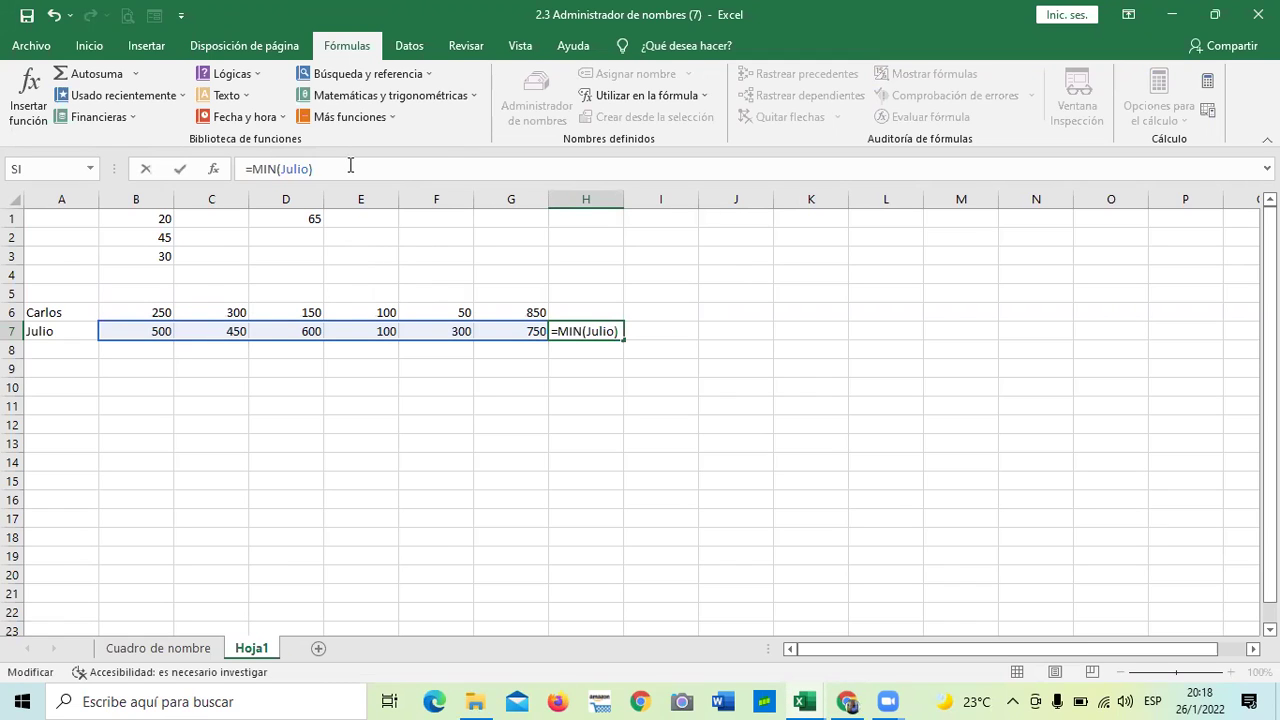
{"action": "key", "text": "Return"}
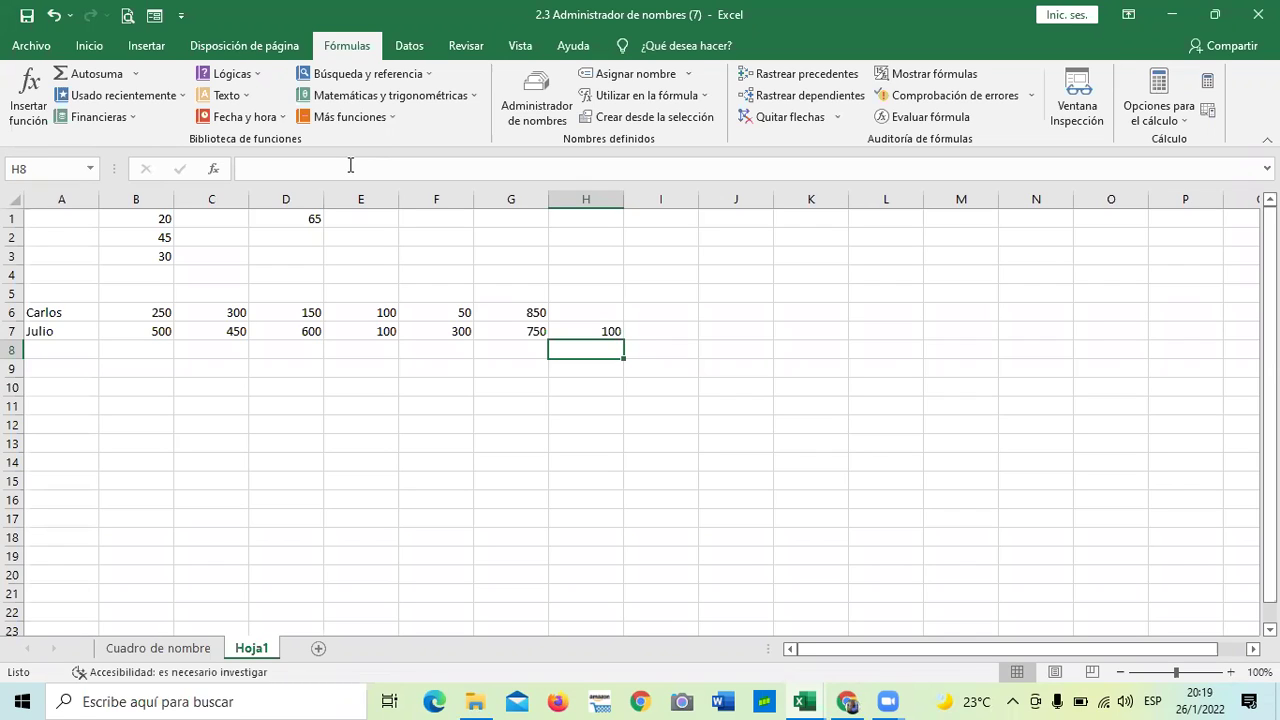
Replace the function in the H7 formula with PROMEDIO, keeping the named row 7 range as its argument.
{"action": "left_click", "coordinate": [597, 331]}
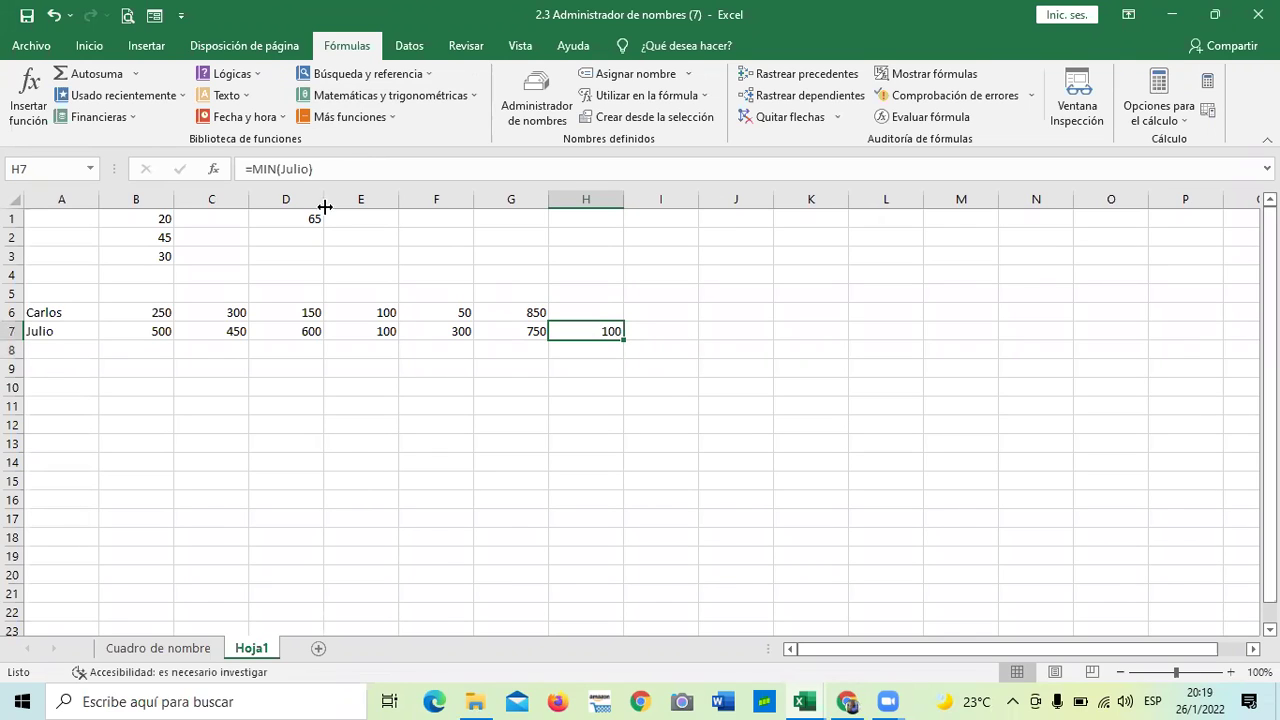
{"action": "left_click", "coordinate": [608, 384]}
{"action": "left_click", "coordinate": [590, 330]}
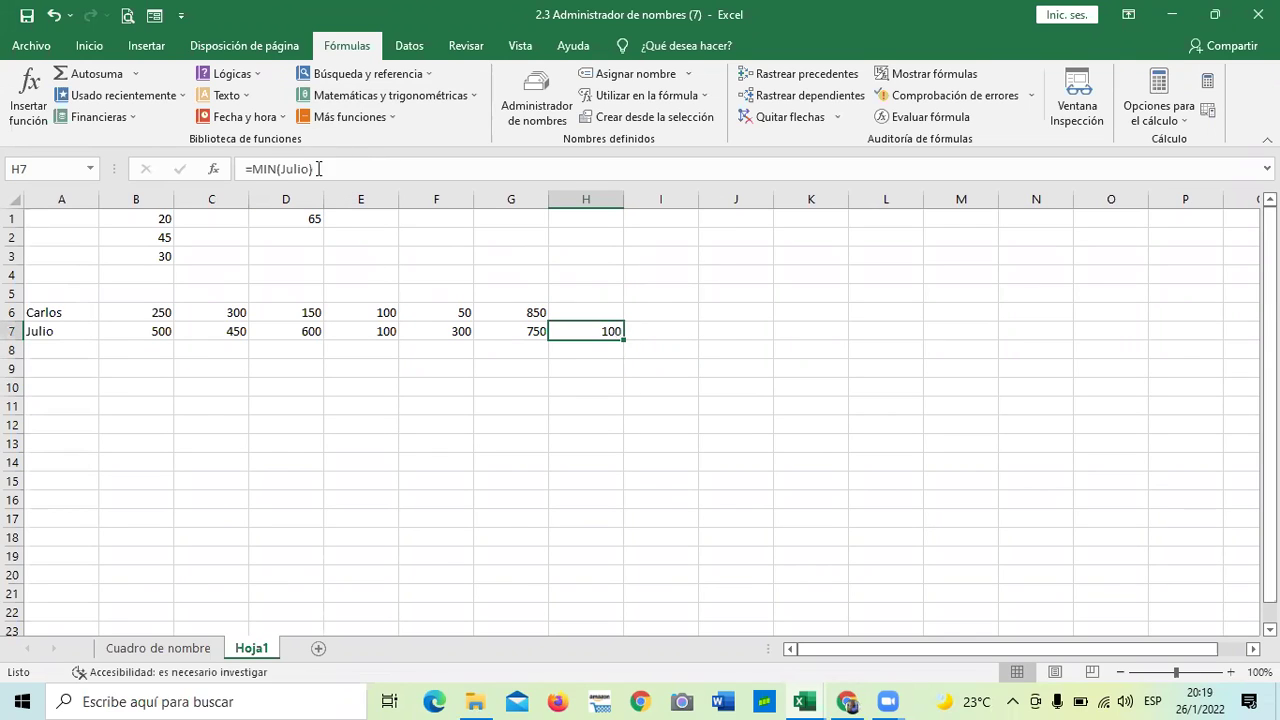
{"action": "left_click", "coordinate": [277, 169]}
{"action": "key", "text": "BackSpace"}
{"action": "key", "text": "BackSpace"}
{"action": "key", "text": "BackSpace"}
{"action": "type", "text": "Promed"}
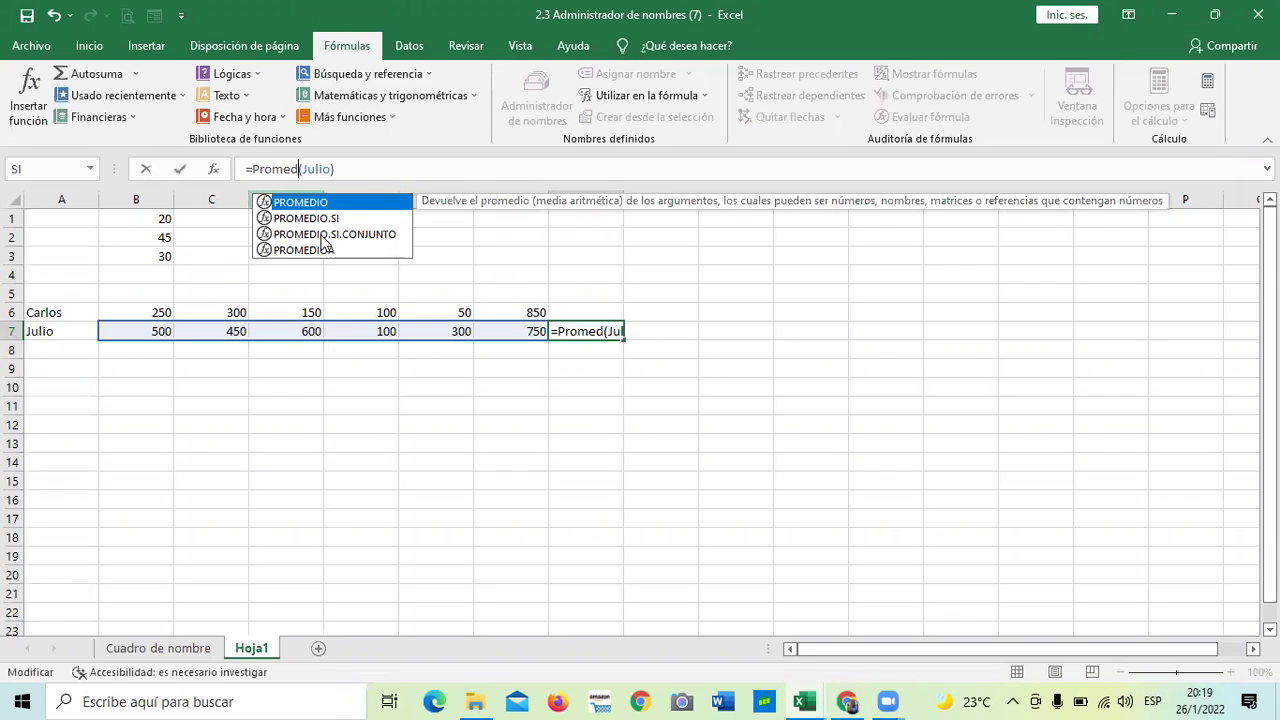
{"action": "double_click", "coordinate": [308, 206]}
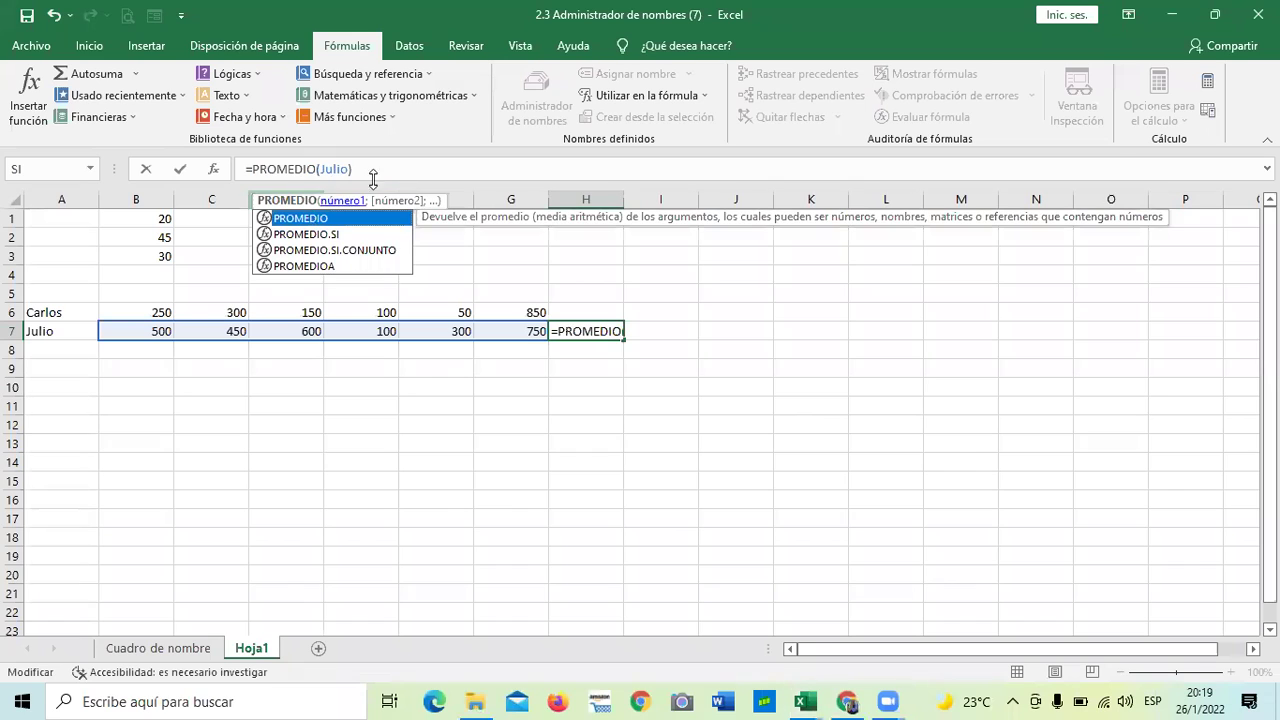
{"action": "left_click", "coordinate": [372, 169]}
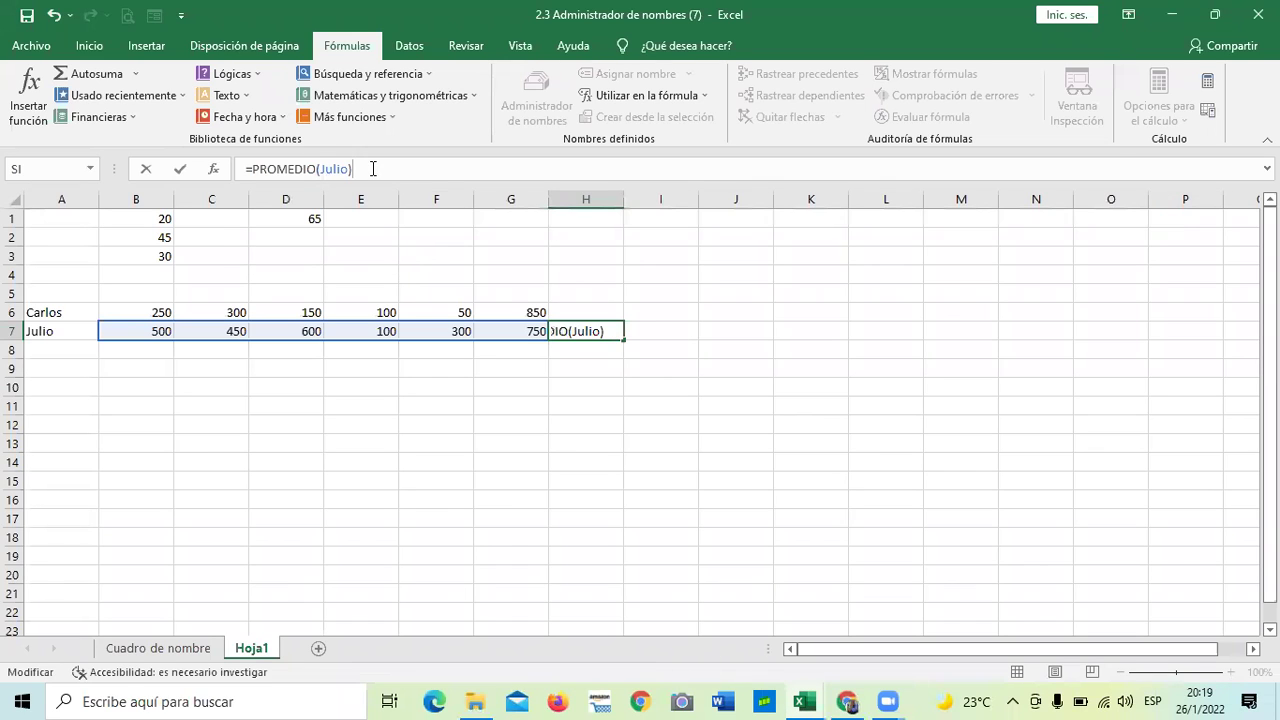
{"action": "key", "text": "Return"}
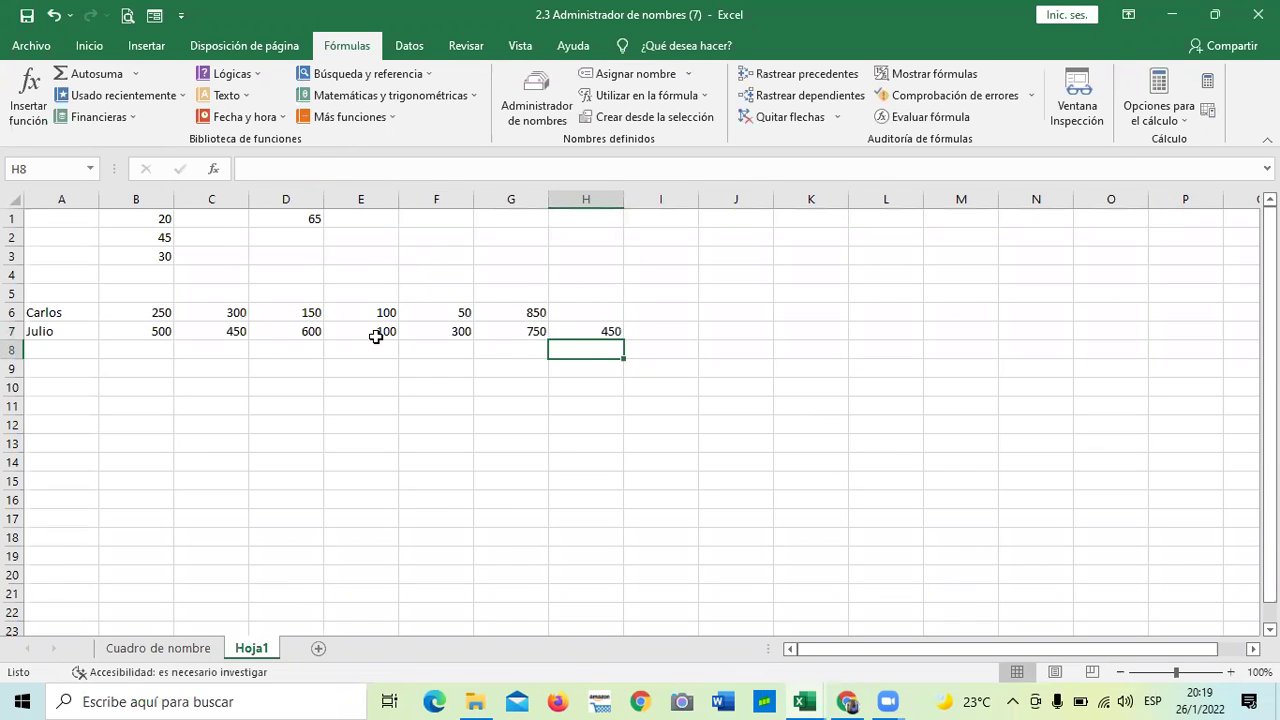
Review the PROMEDIO formula in H7 and its named range argument without changing it.
{"action": "left_click", "coordinate": [588, 330]}
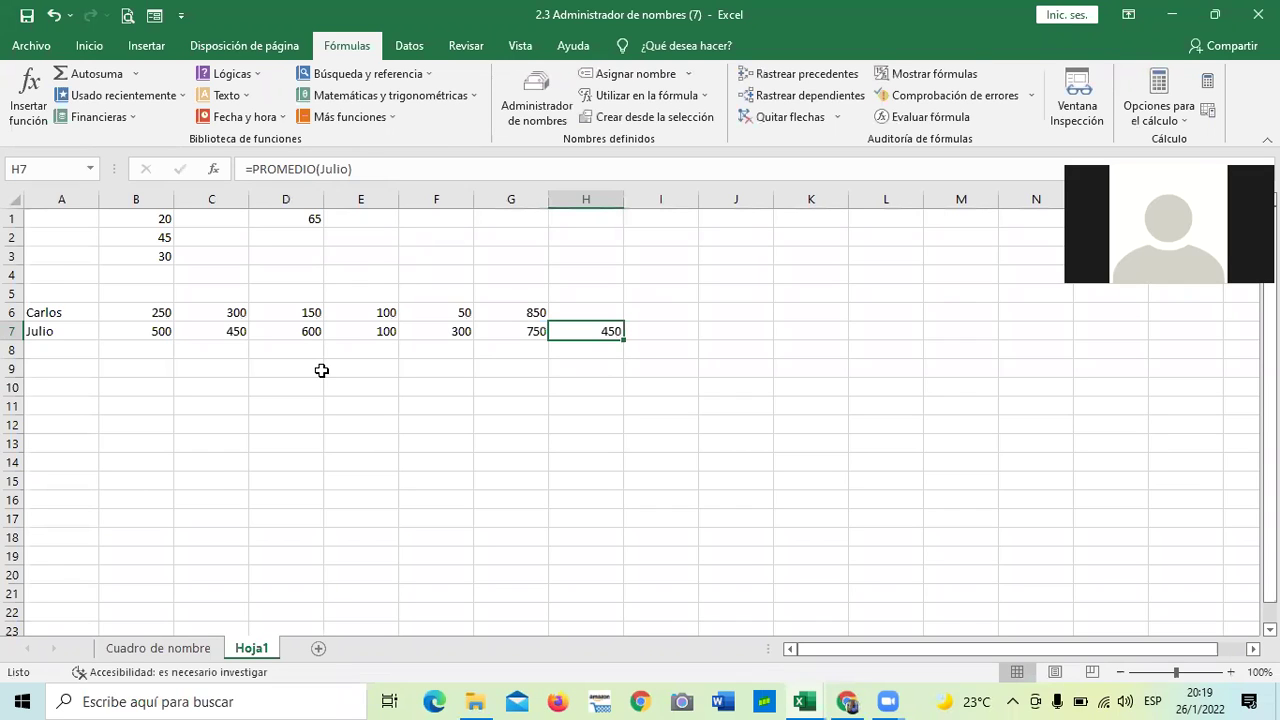
{"action": "left_click", "coordinate": [319, 168]}
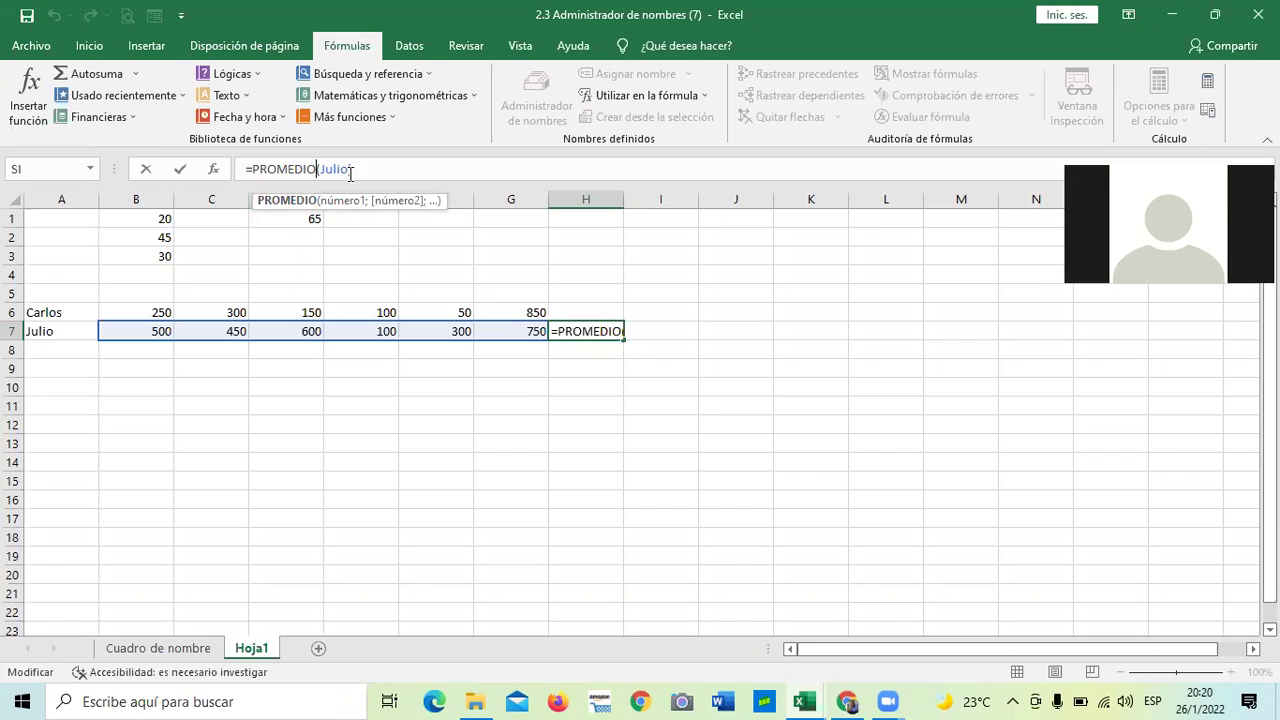
{"action": "left_click", "coordinate": [347, 169]}
{"action": "type", "text": ")"}
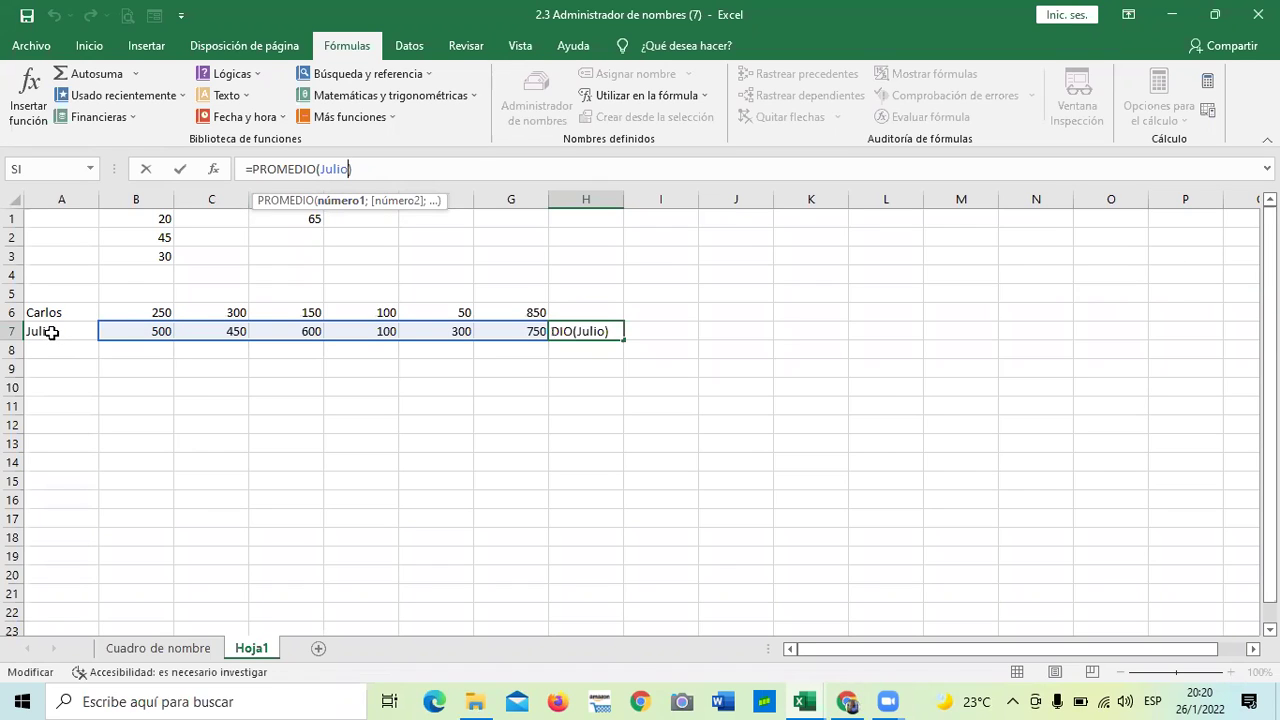
{"action": "left_click", "coordinate": [377, 167]}
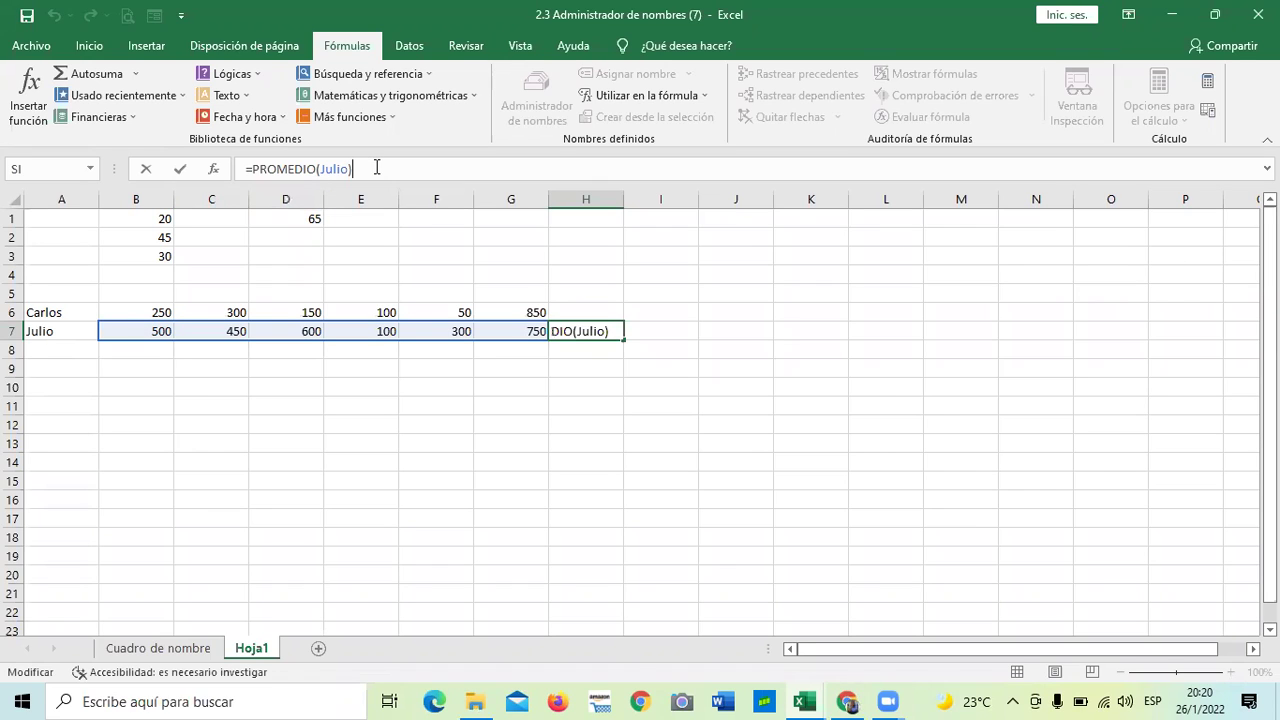
{"action": "key", "text": "Return"}
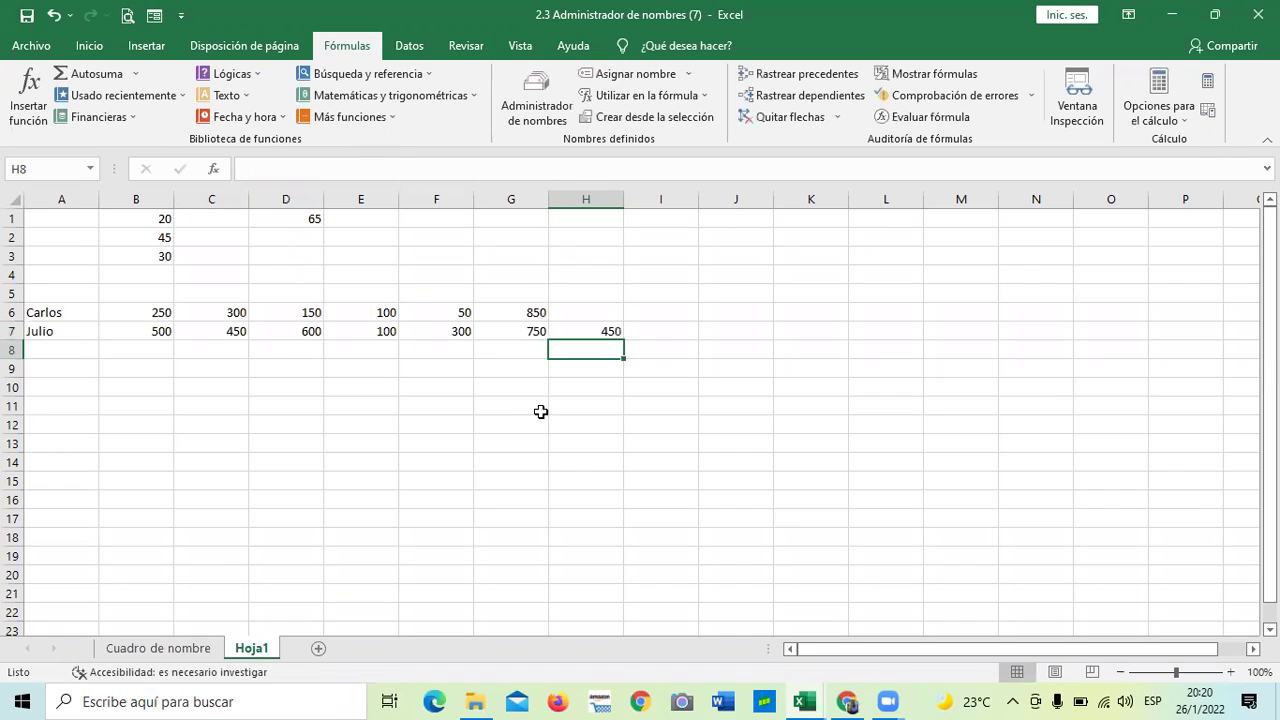
{"action": "left_click", "coordinate": [596, 330]}
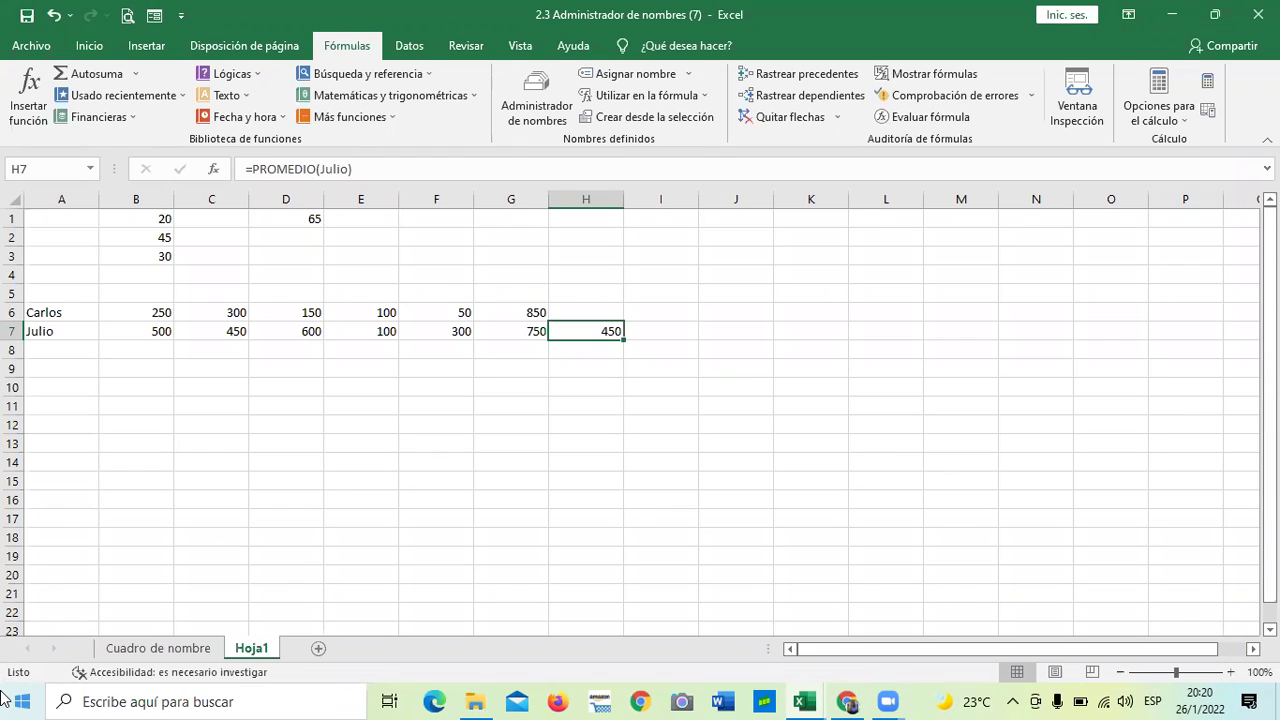
Delete the named range that refers to Hoja1 B6:F6 in the Name Manager, keeping the AFP constant.
{"action": "left_click", "coordinate": [702, 466]}
{"action": "left_click", "coordinate": [538, 97]}
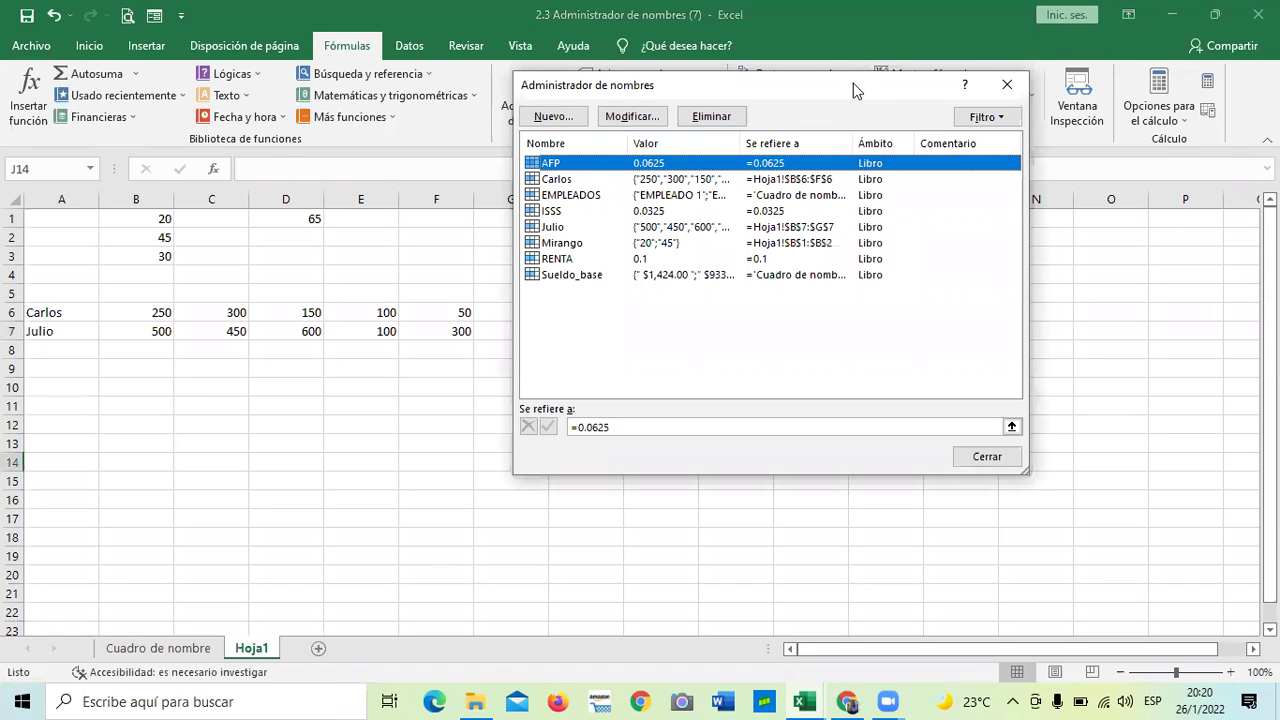
{"action": "left_click_drag", "start_coordinate": [849, 88], "coordinate": [792, 117]}
{"action": "left_click", "coordinate": [658, 146]}
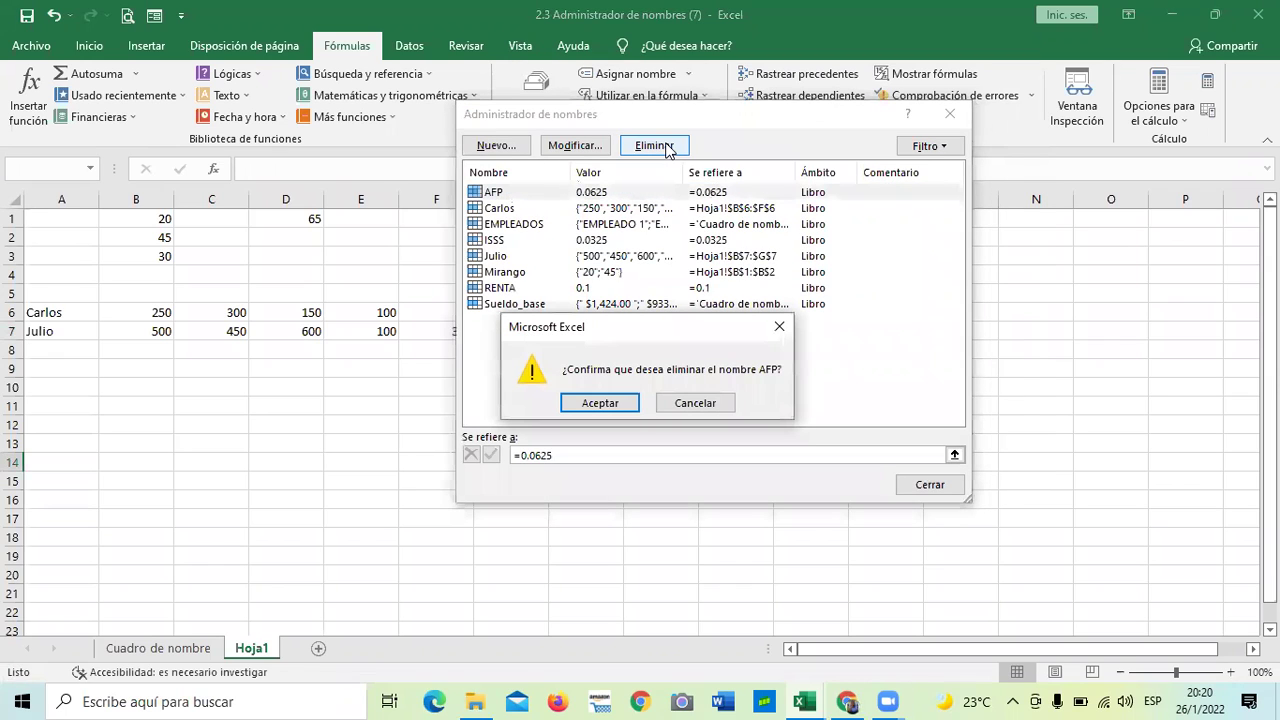
{"action": "left_click", "coordinate": [694, 402]}
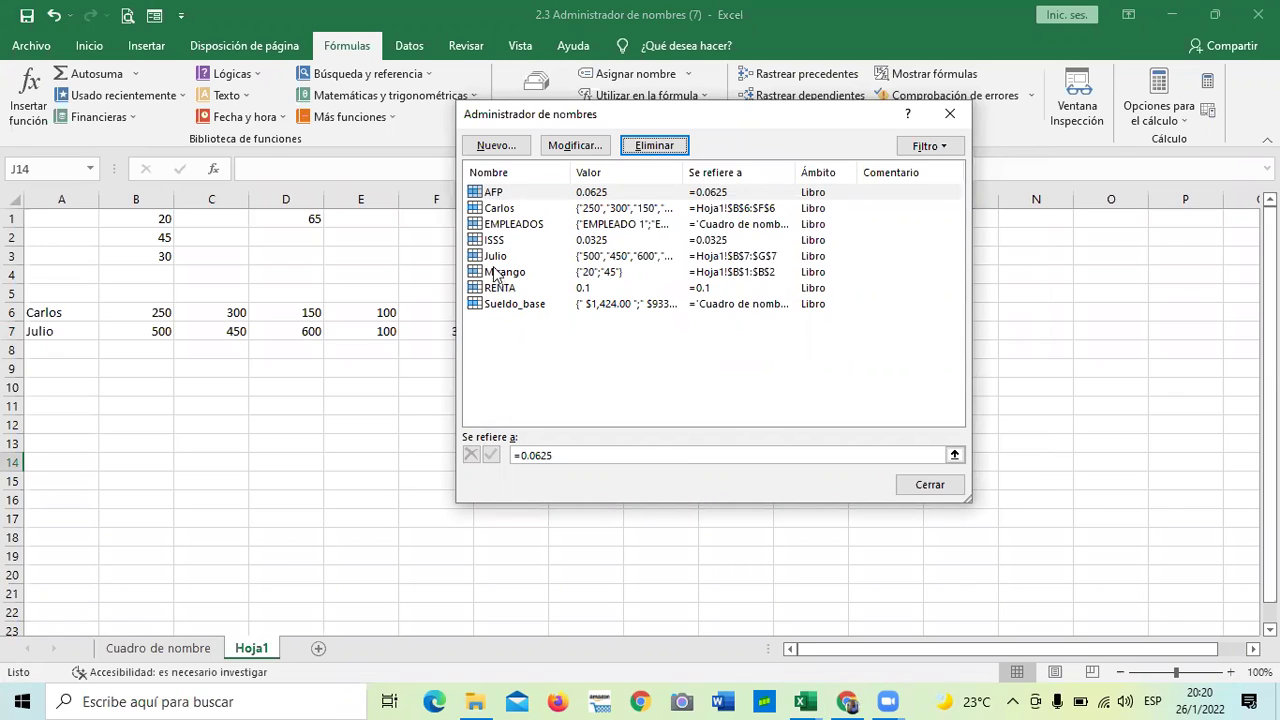
{"action": "left_click", "coordinate": [493, 212]}
{"action": "left_click", "coordinate": [655, 146]}
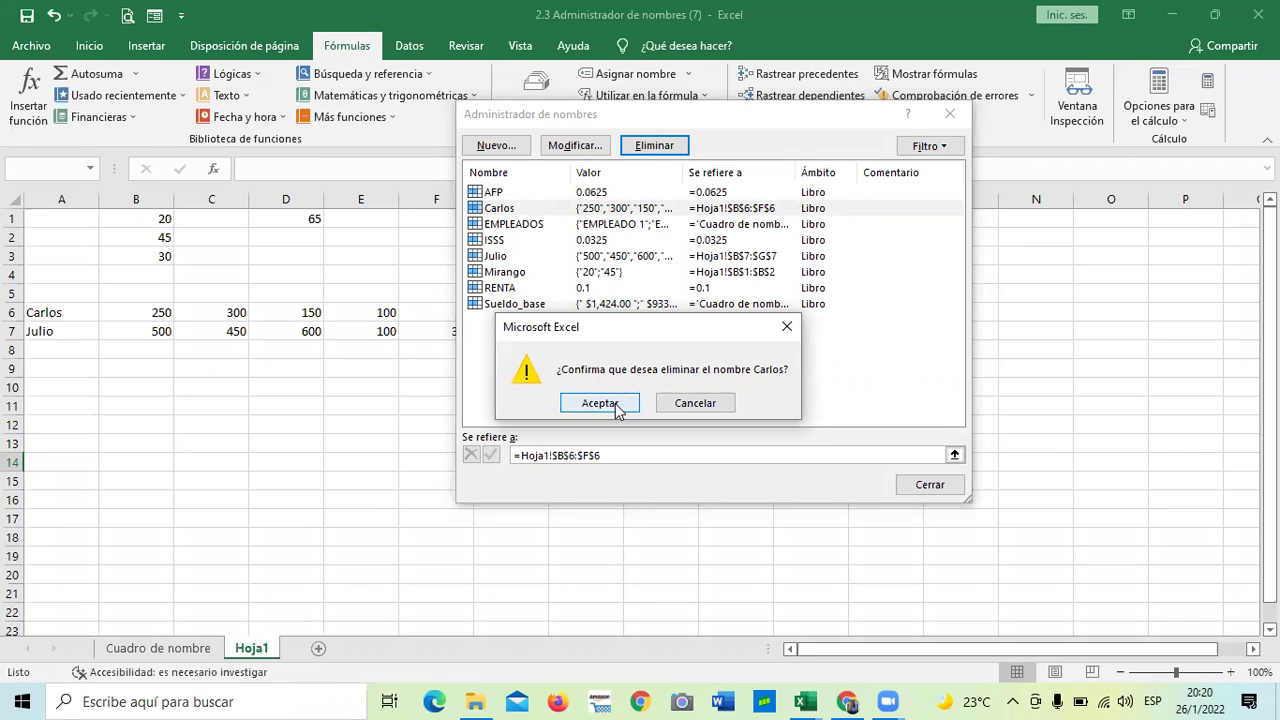
{"action": "left_click", "coordinate": [617, 403]}
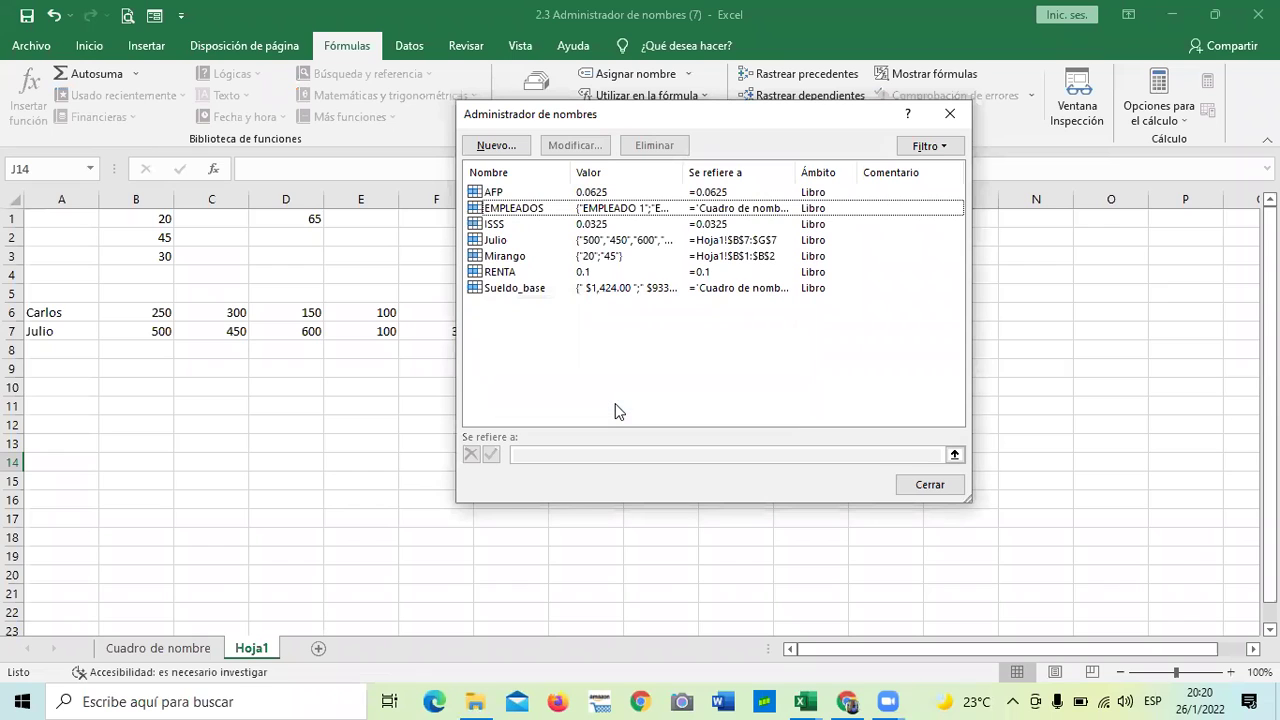
{"action": "left_click", "coordinate": [925, 485]}
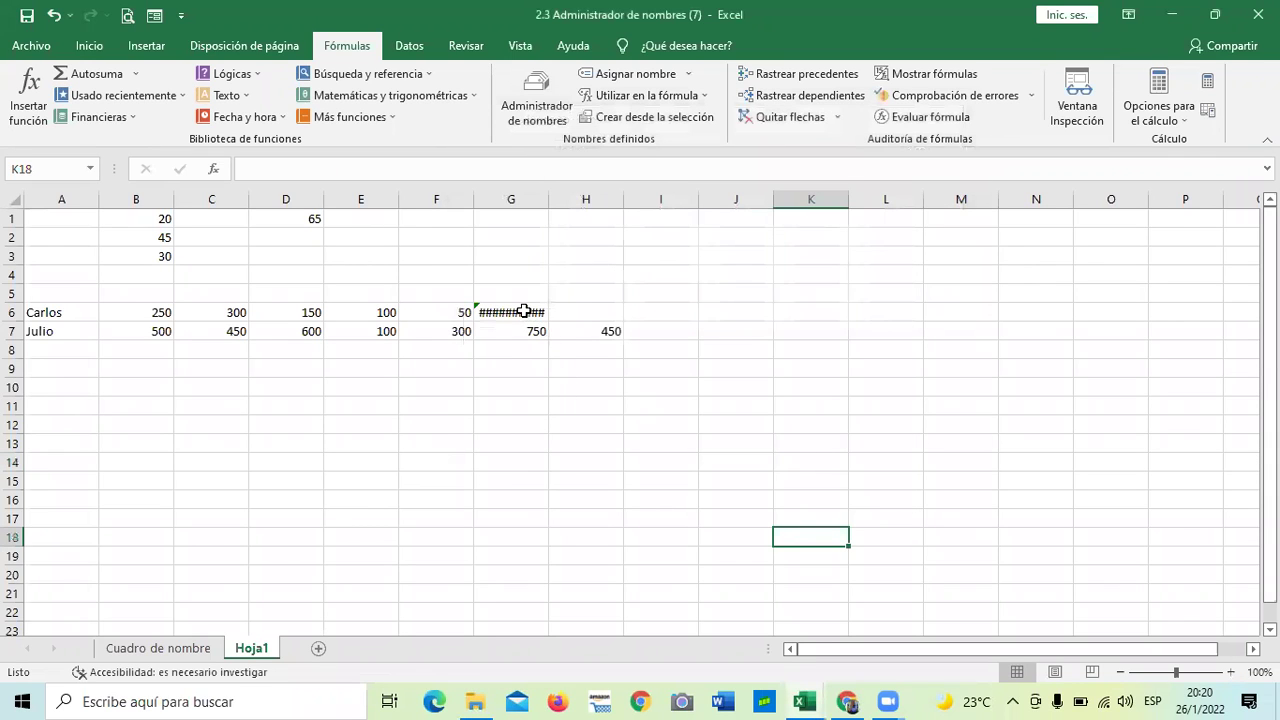
Replace the deleted name in the G6 SUMA formula with the direct cell range B6:F6.
{"action": "left_click", "coordinate": [523, 311]}
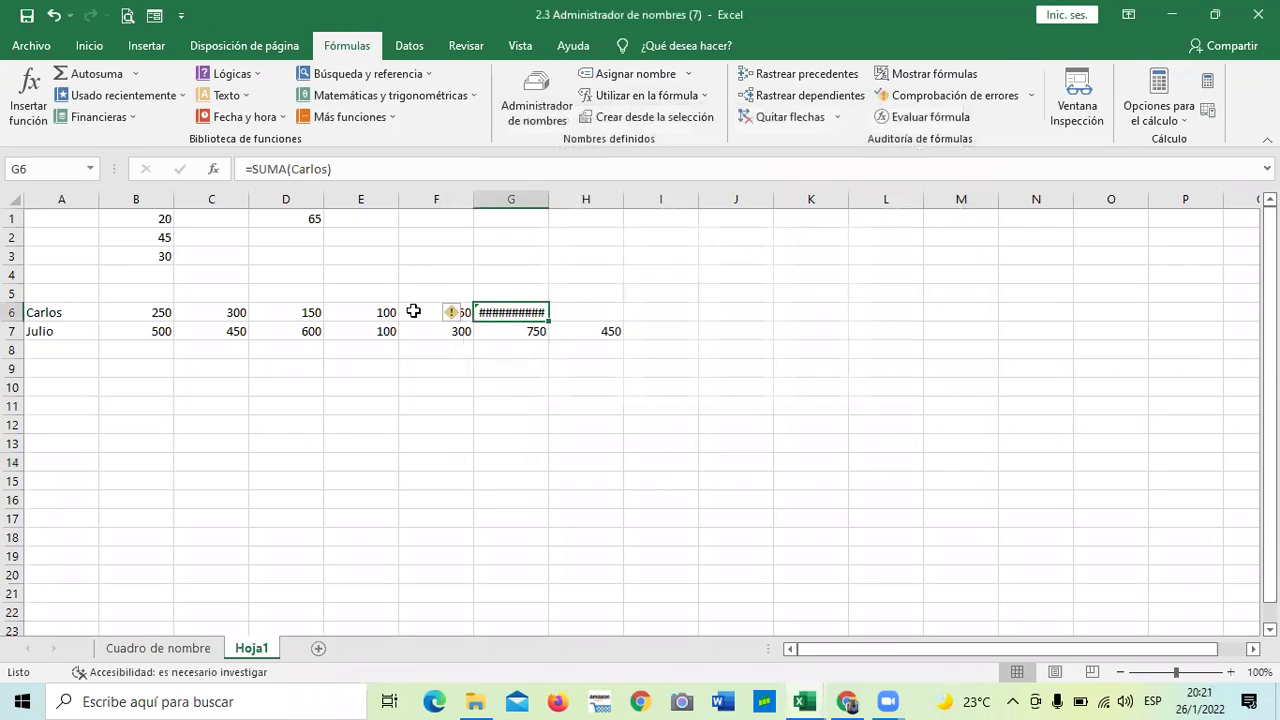
{"action": "left_click", "coordinate": [358, 171]}
{"action": "key", "text": "BackSpace"}
{"action": "key", "text": "BackSpace"}
{"action": "key", "text": "BackSpace"}
{"action": "key", "text": "BackSpace"}
{"action": "key", "text": "BackSpace"}
{"action": "key", "text": "BackSpace"}
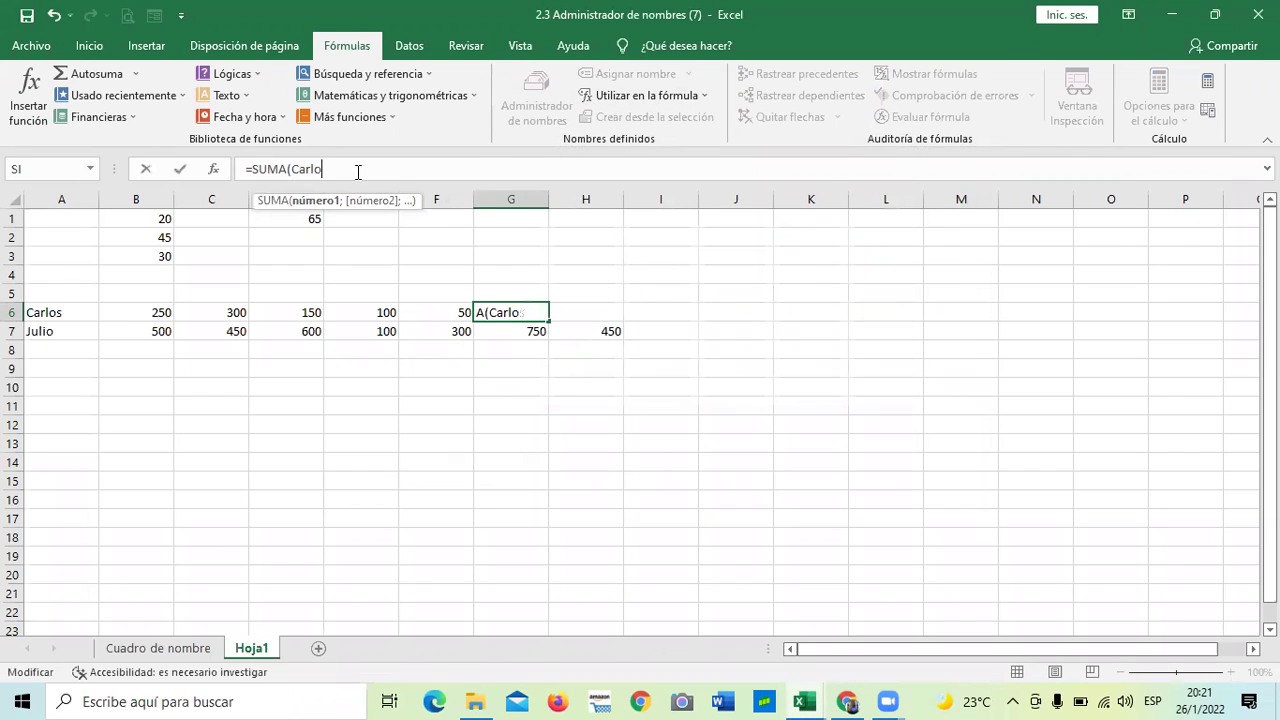
{"action": "key", "text": "BackSpace"}
{"action": "key", "text": "BackSpace"}
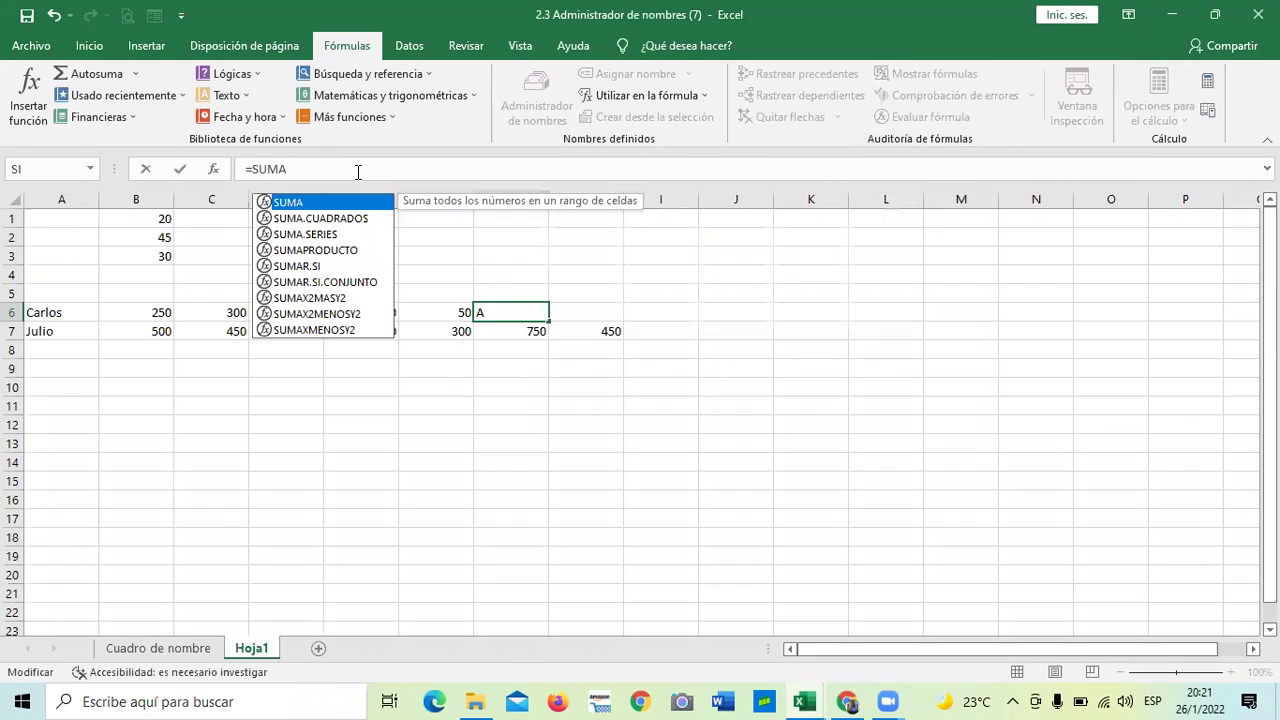
{"action": "type", "text": "("}
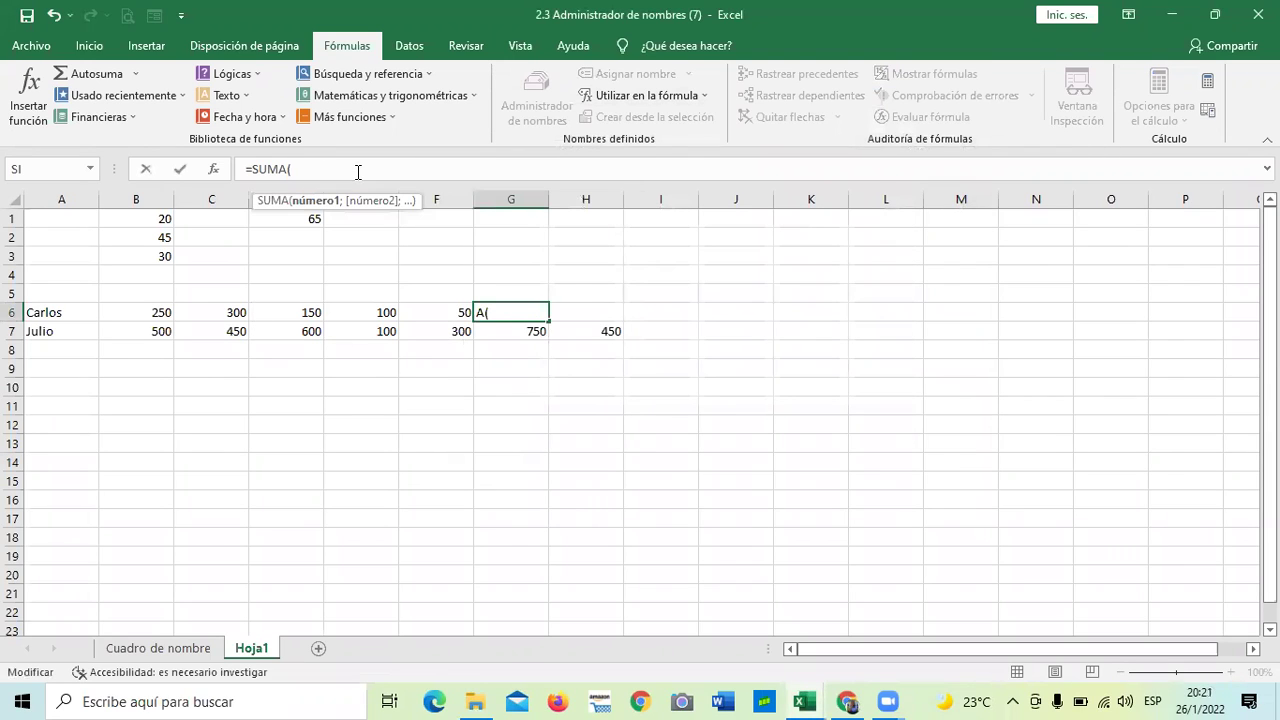
{"action": "left_click_drag", "start_coordinate": [157, 312], "coordinate": [438, 318]}
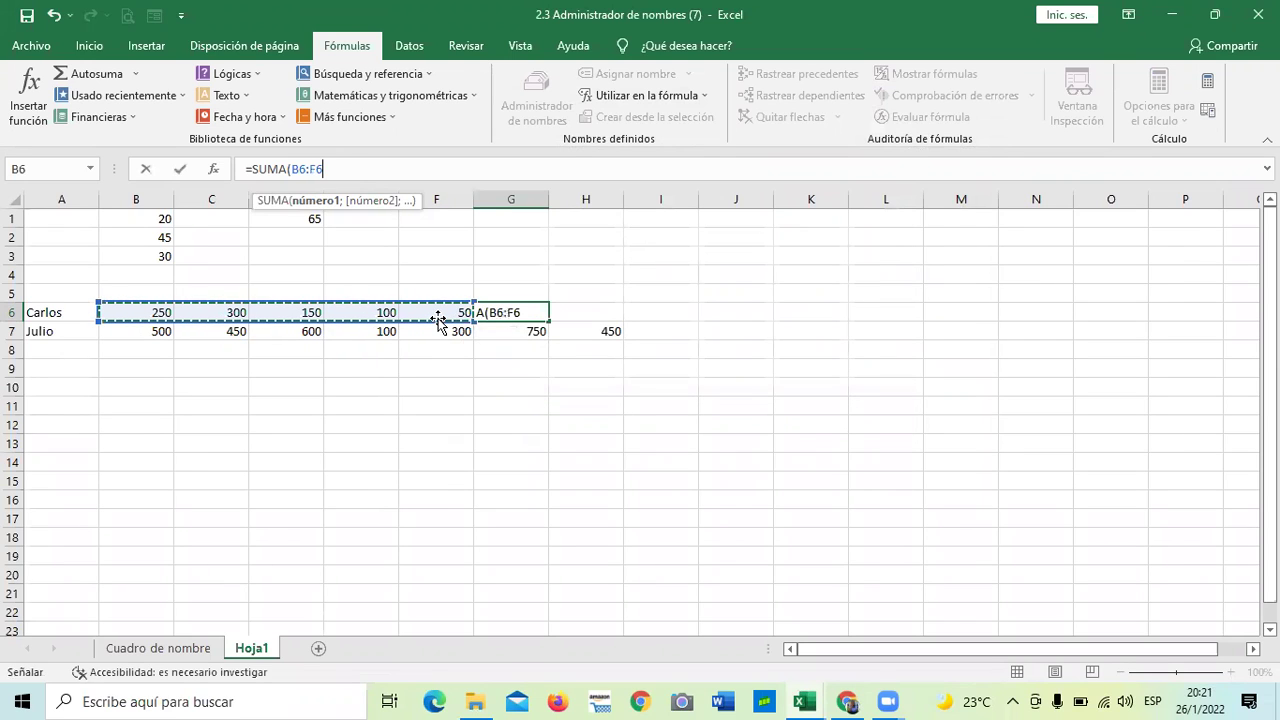
{"action": "type", "text": ")"}
{"action": "key", "text": "Return"}
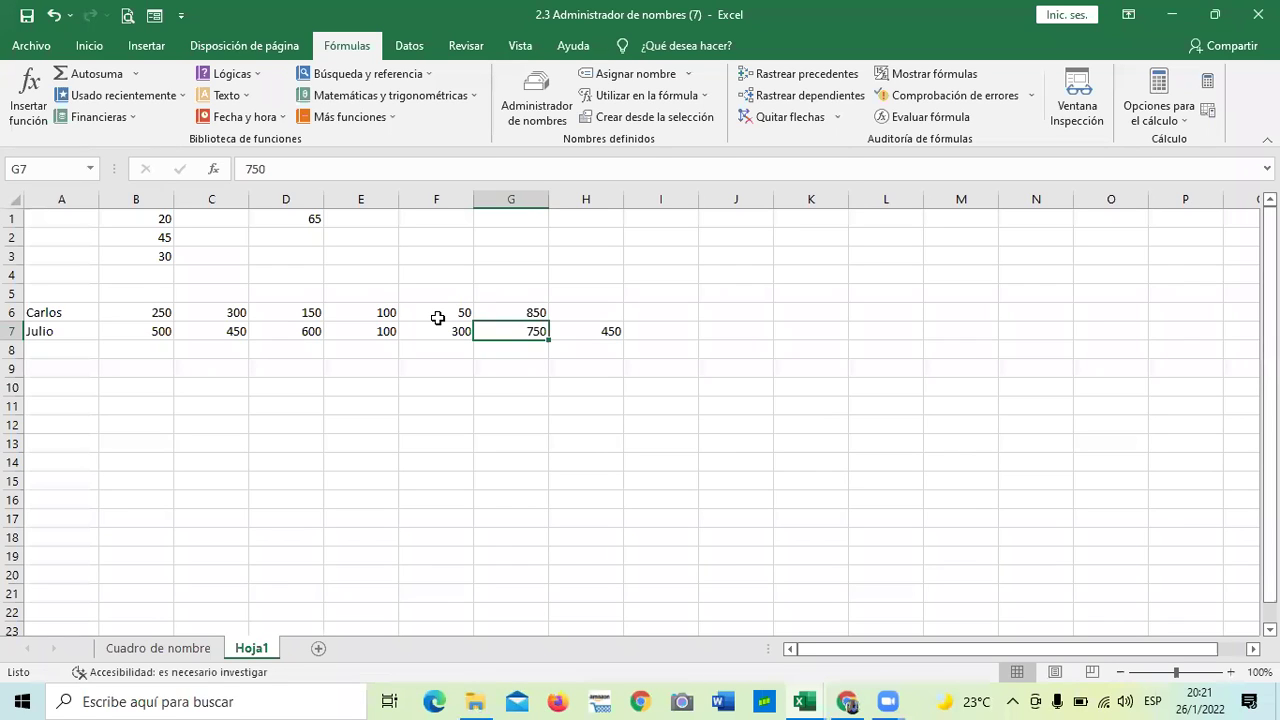
{"action": "left_click", "coordinate": [618, 483]}
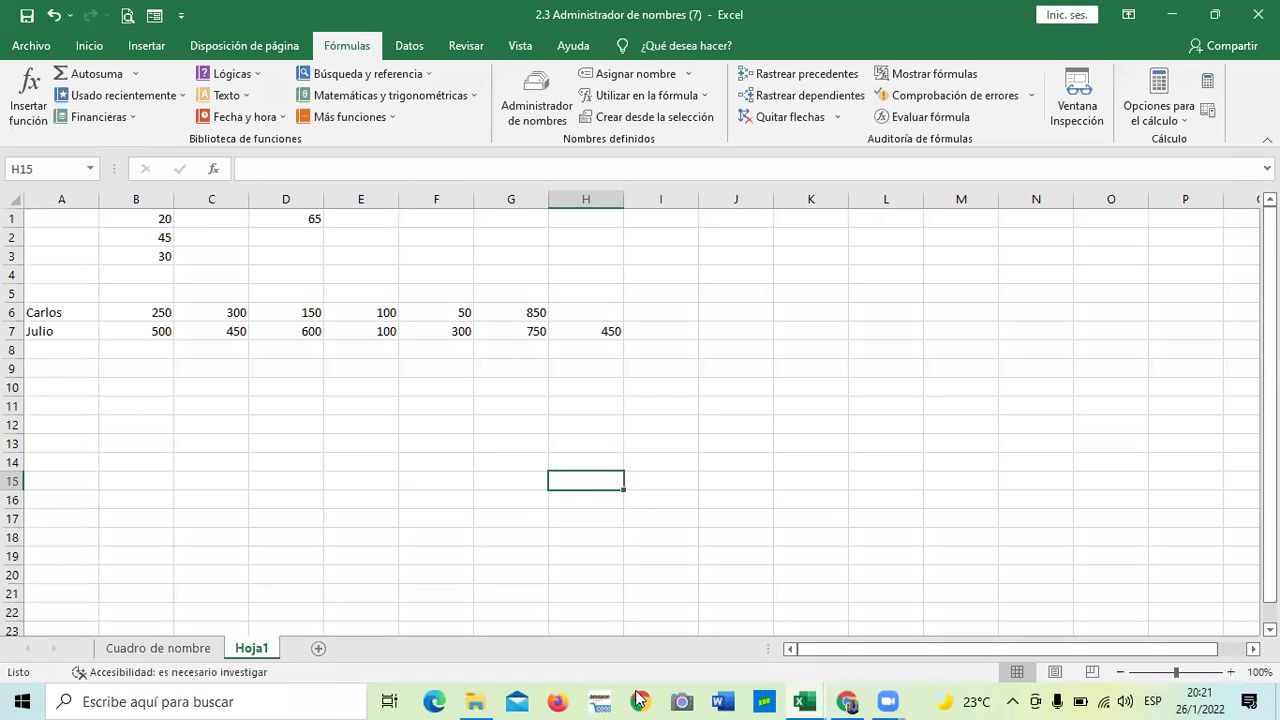
Switch to the lesson page in Chrome and view the section "Creación de una constante".
{"action": "mouse_move", "coordinate": [848, 702]}
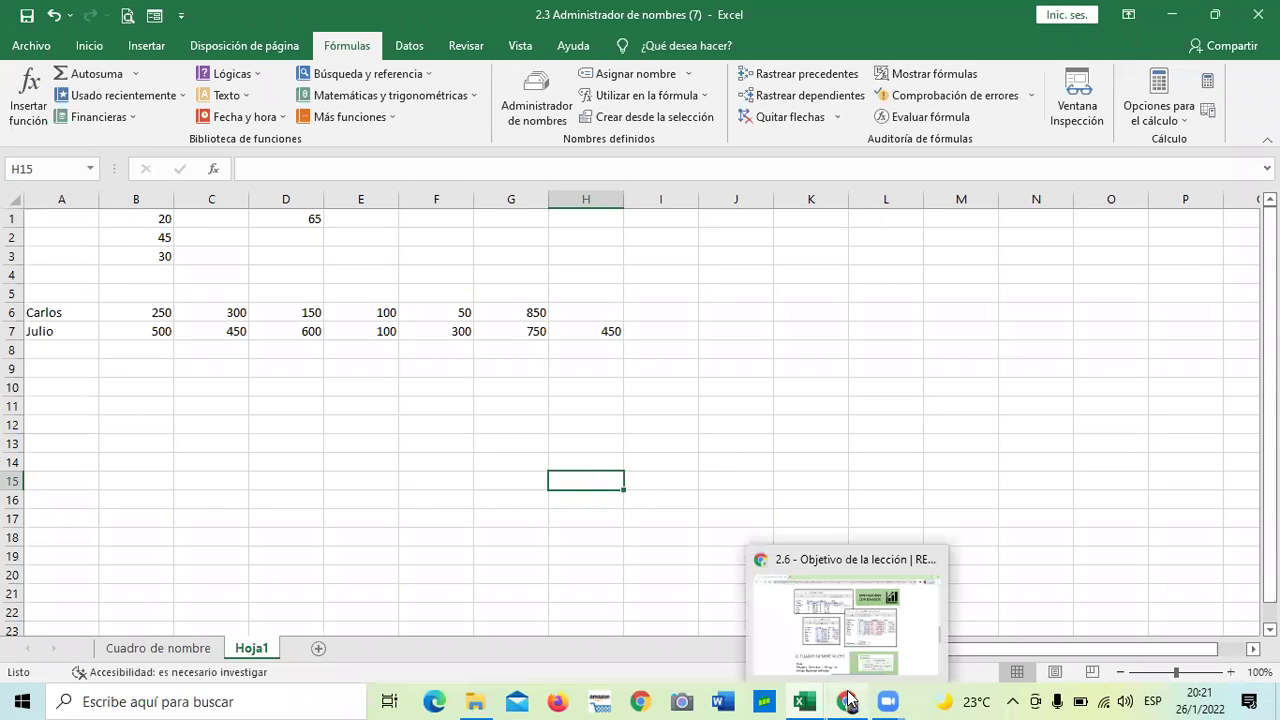
{"action": "left_click", "coordinate": [833, 643]}
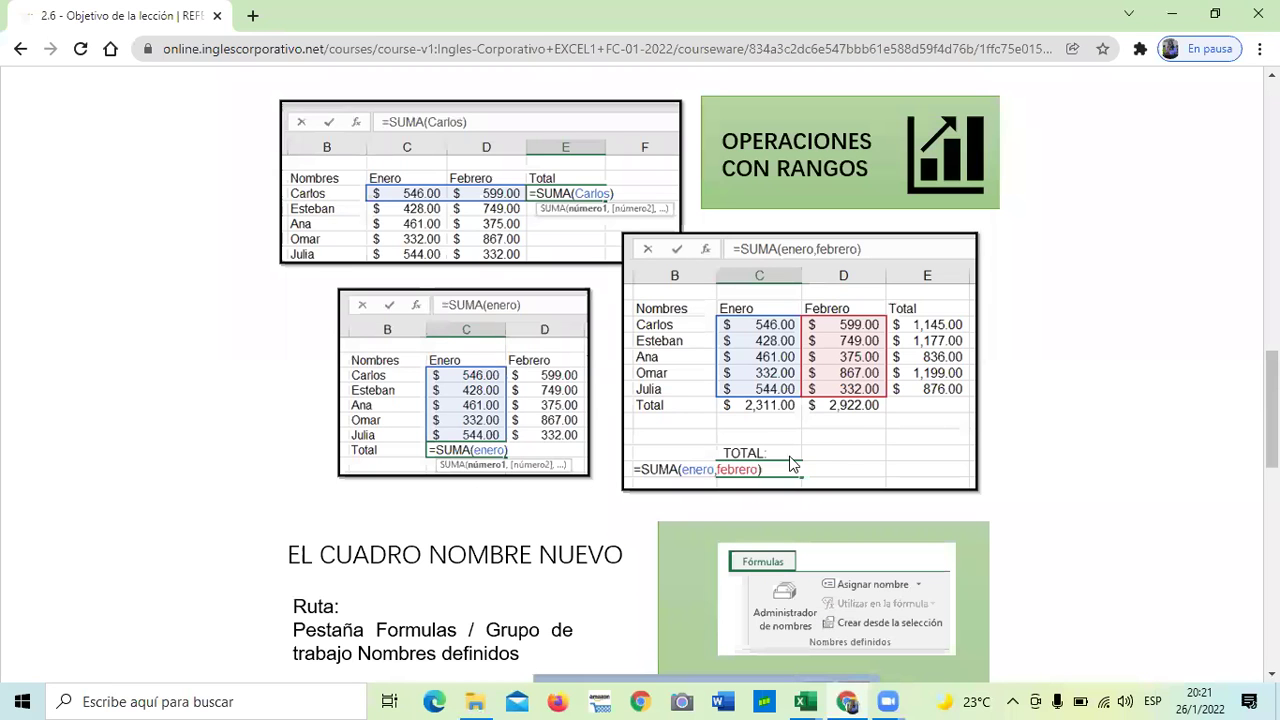
{"action": "scroll", "coordinate": [792, 463], "scroll_direction": "down", "scroll_amount": 2}
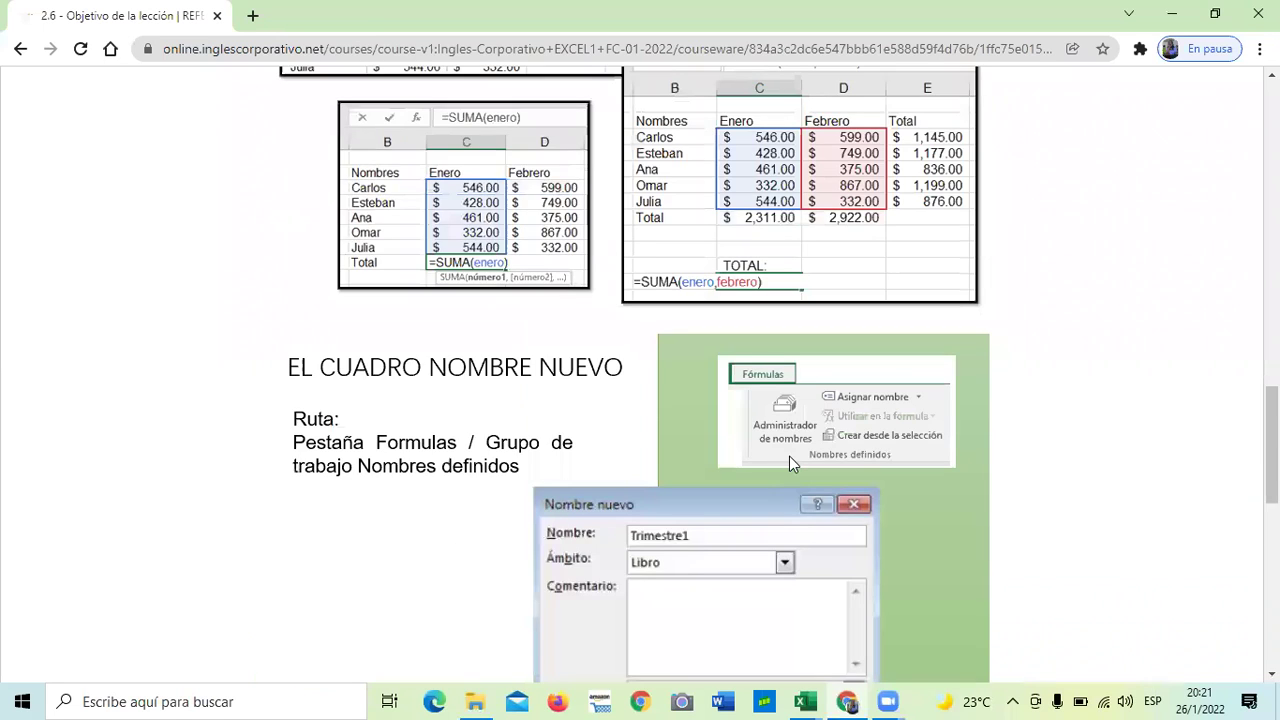
{"action": "scroll", "coordinate": [791, 452], "scroll_direction": "down", "scroll_amount": 2}
{"action": "scroll", "coordinate": [730, 515], "scroll_direction": "down", "scroll_amount": 2}
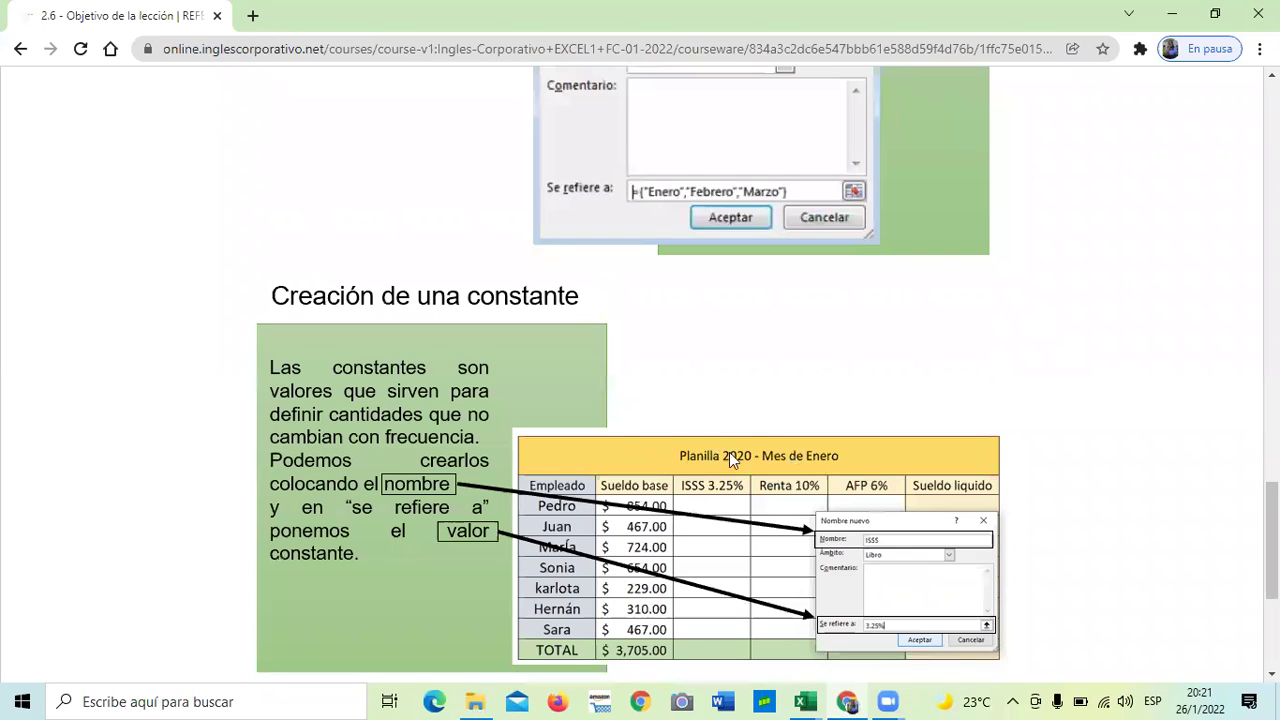
Advance to the course unit "2.7 - Administrador de nombres" and bring its lesson video into view.
{"action": "scroll", "coordinate": [729, 452], "scroll_direction": "down", "scroll_amount": 1}
{"action": "scroll", "coordinate": [665, 524], "scroll_direction": "down", "scroll_amount": 2}
{"action": "left_click", "coordinate": [676, 534]}
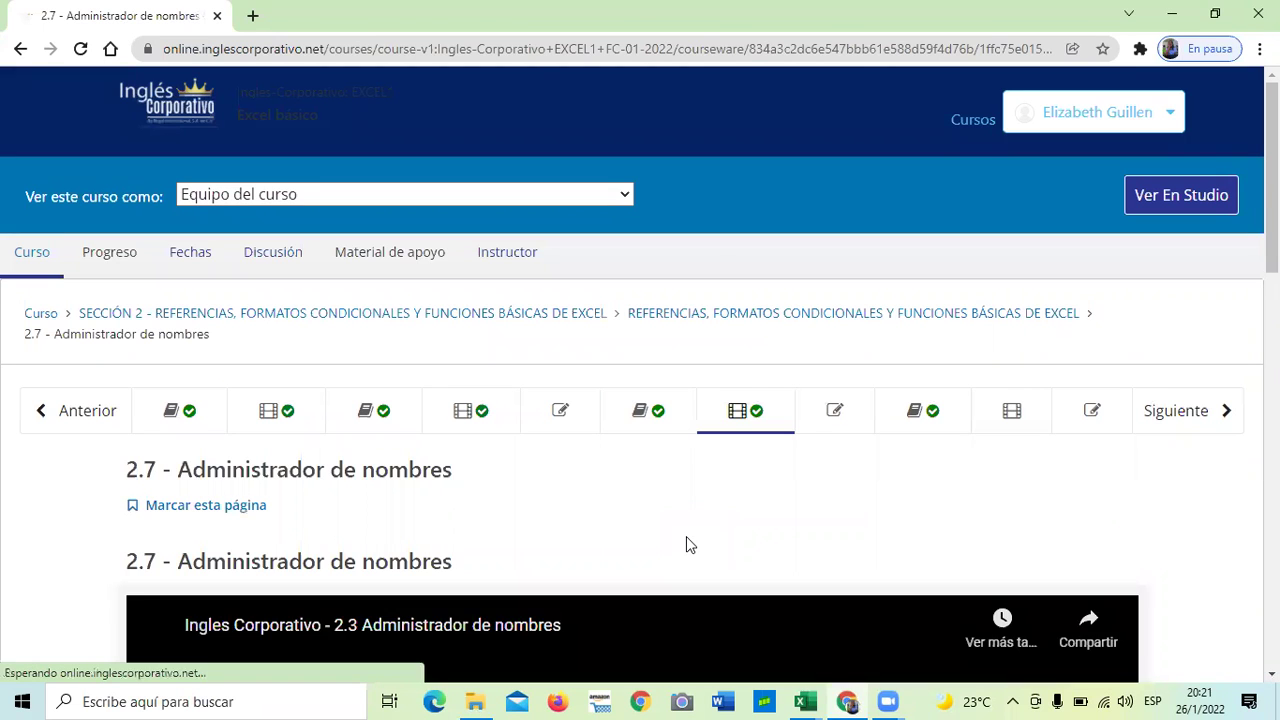
{"action": "scroll", "coordinate": [686, 541], "scroll_direction": "down", "scroll_amount": 1}
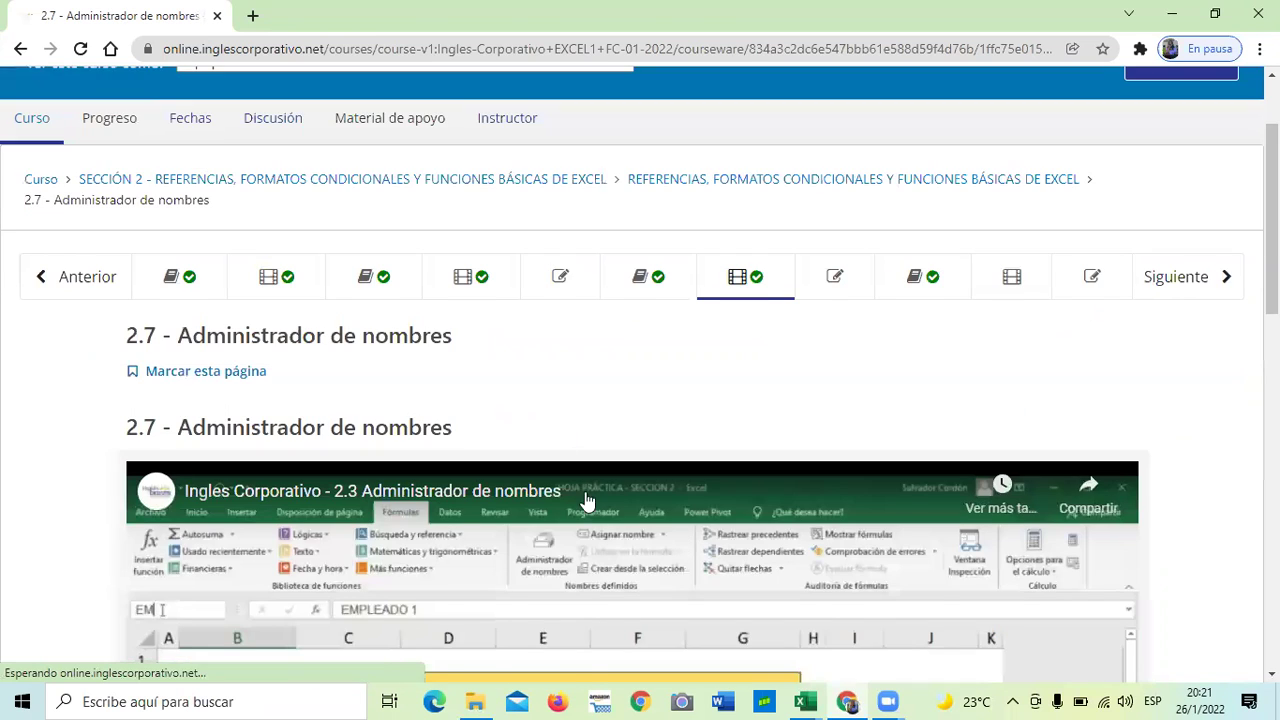
{"action": "scroll", "coordinate": [587, 500], "scroll_direction": "down", "scroll_amount": 1}
{"action": "key", "text": "XF86AudioRaiseVolume"}
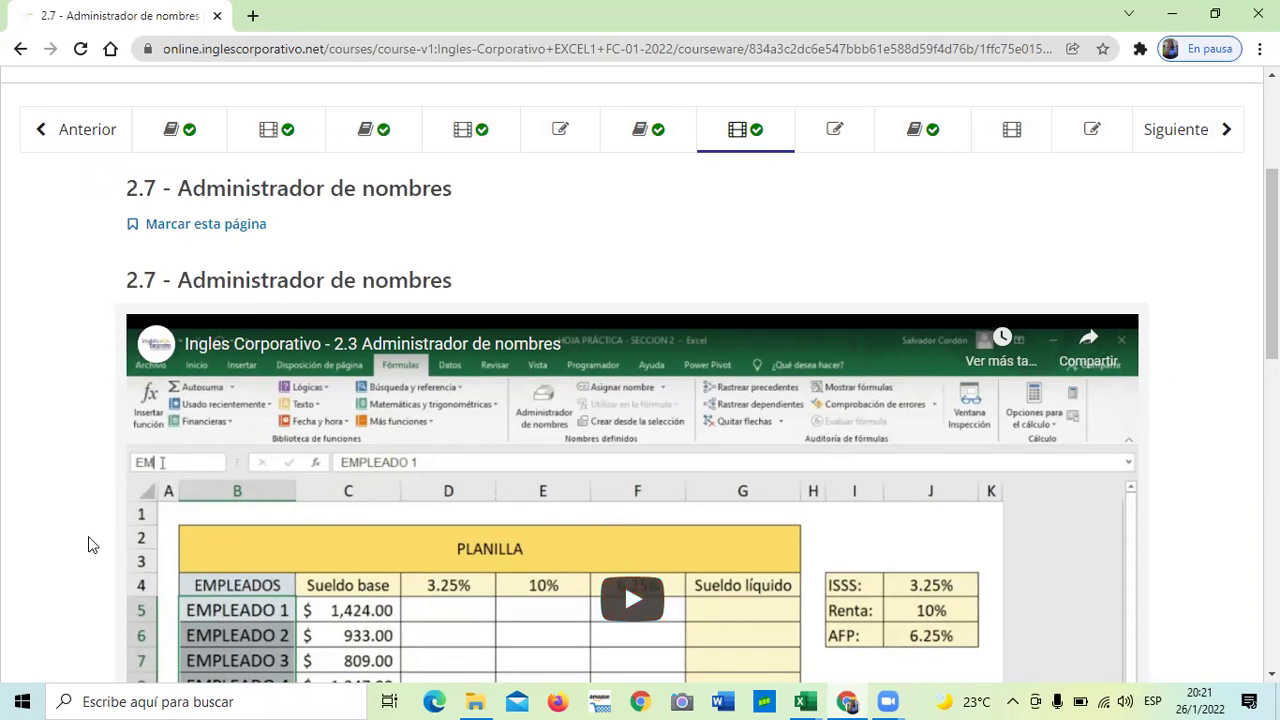
Play the lesson video "Ingles Corporativo - 2.3 Administrador de nombres" through to the end with the sound turned up.
{"action": "scroll", "coordinate": [375, 497], "scroll_direction": "down", "scroll_amount": 1}
{"action": "scroll", "coordinate": [375, 497], "scroll_direction": "down", "scroll_amount": 1}
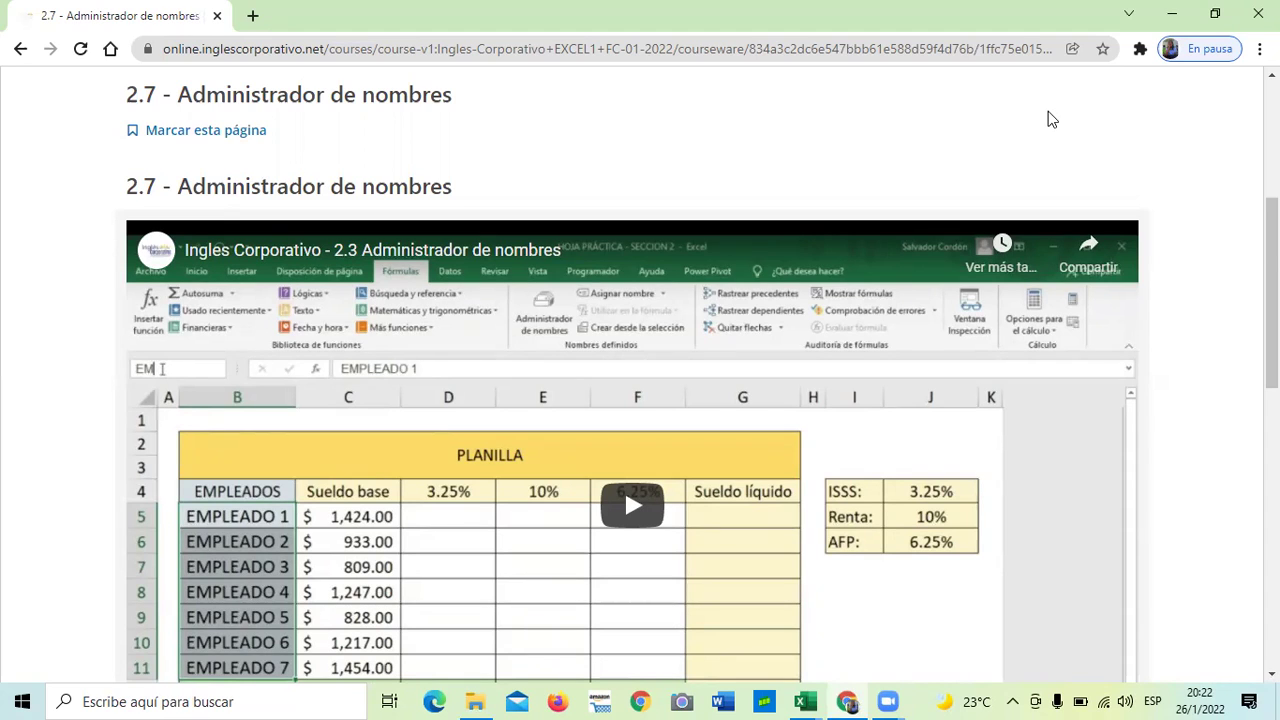
{"action": "scroll", "coordinate": [945, 240], "scroll_direction": "down", "scroll_amount": 2}
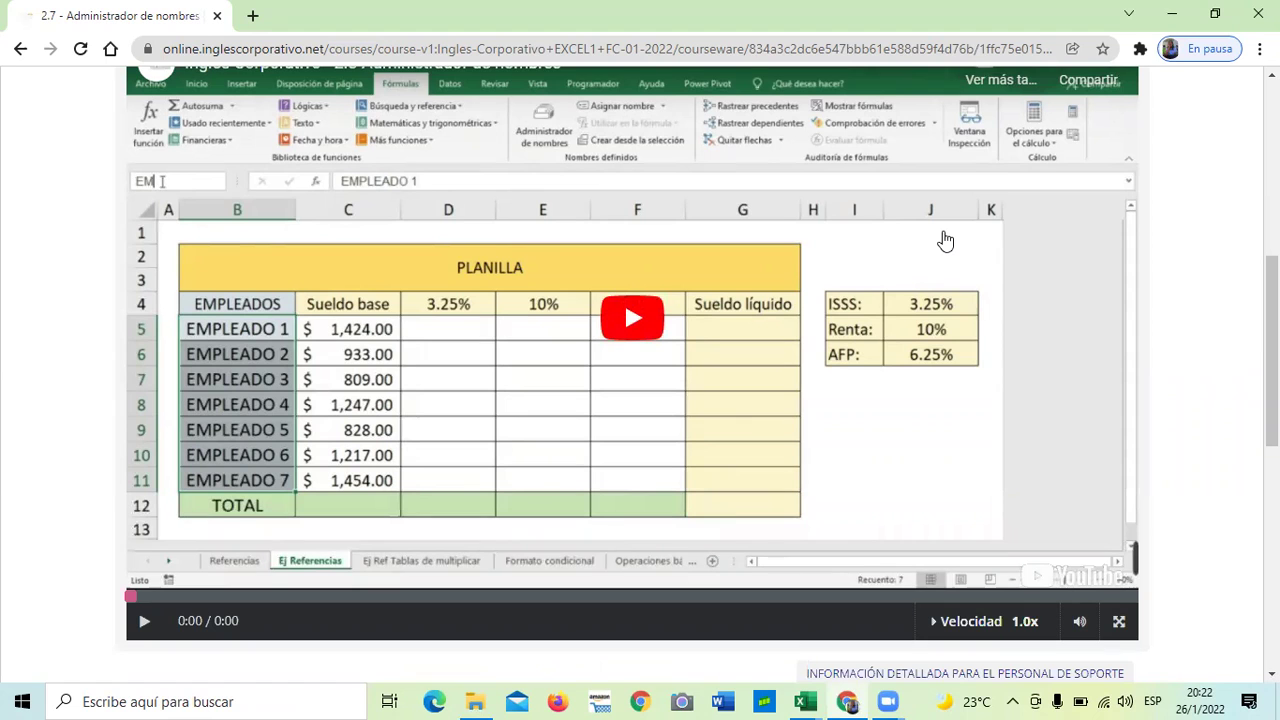
{"action": "scroll", "coordinate": [940, 231], "scroll_direction": "up", "scroll_amount": 1}
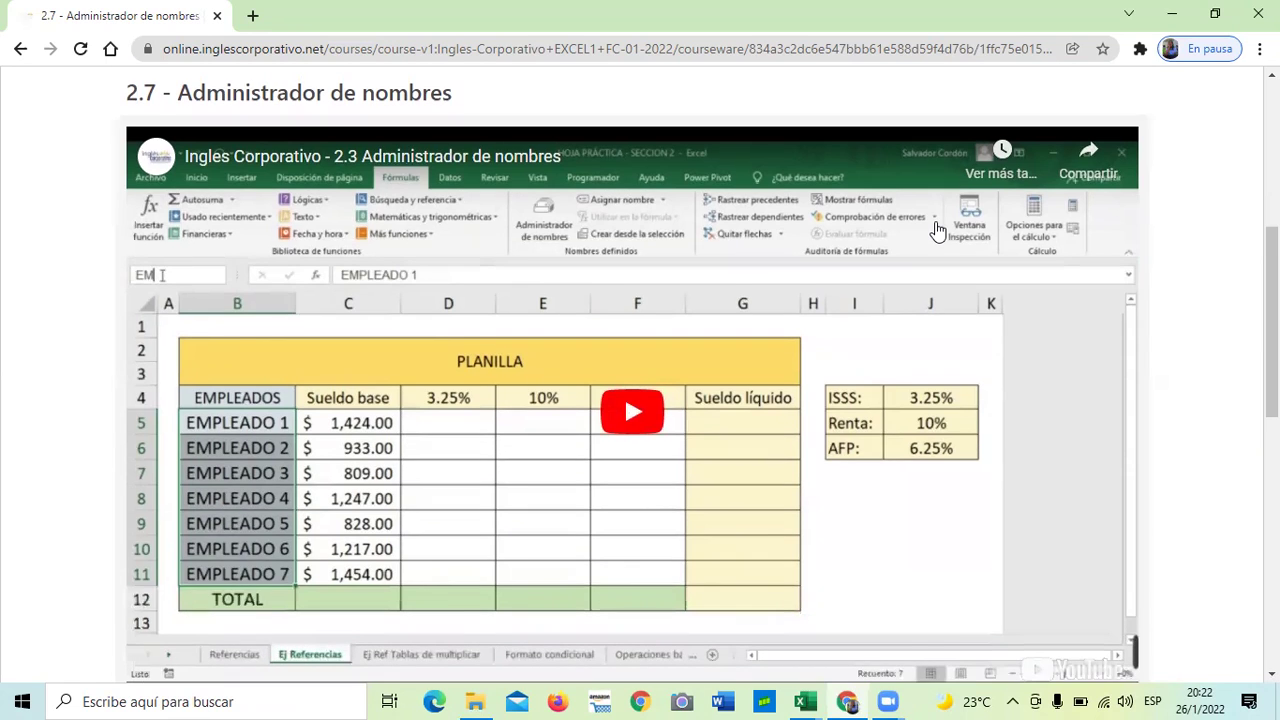
{"action": "scroll", "coordinate": [935, 230], "scroll_direction": "down", "scroll_amount": 1}
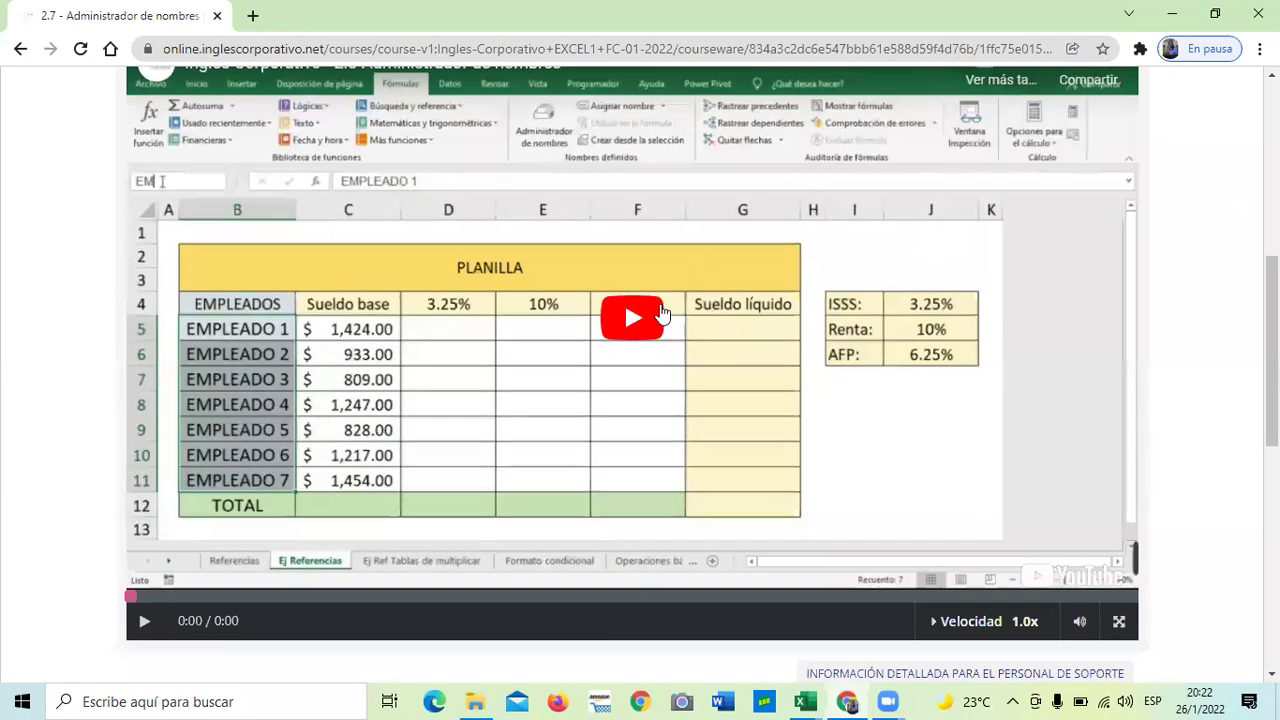
{"action": "scroll", "coordinate": [283, 112], "scroll_direction": "up", "scroll_amount": 1}
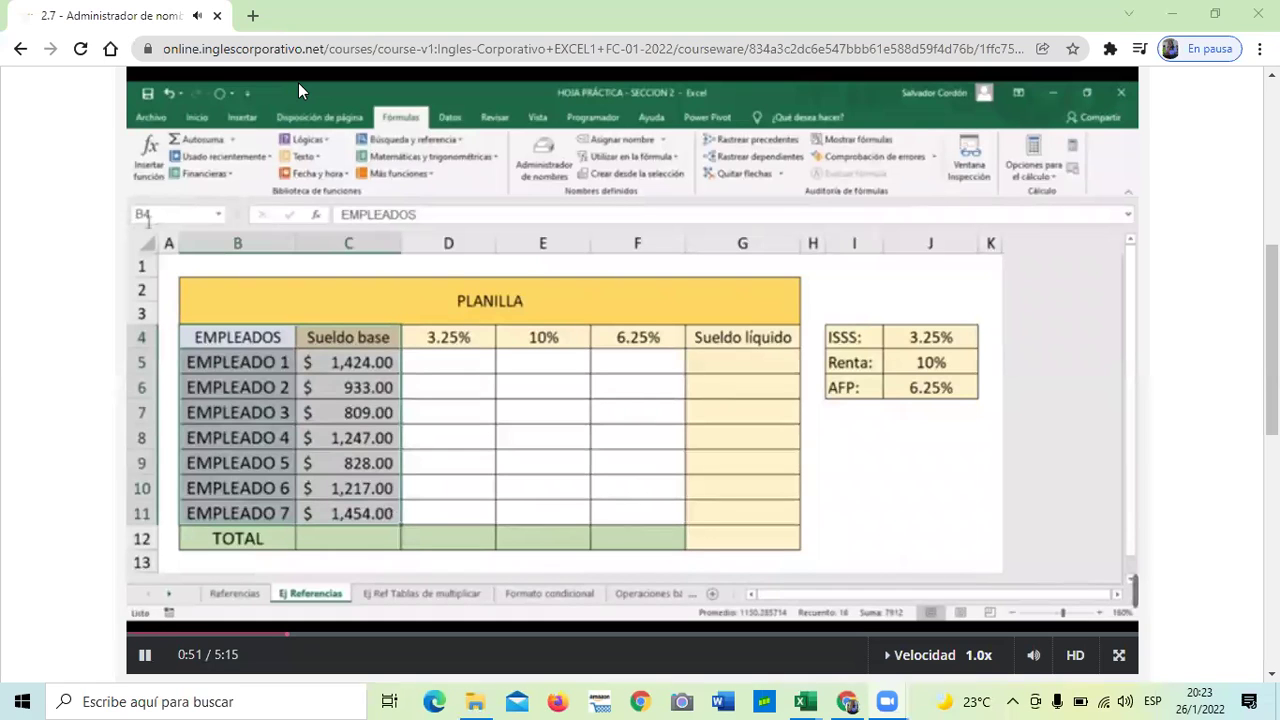
{"action": "key", "text": "XF86AudioRaiseVolume"}
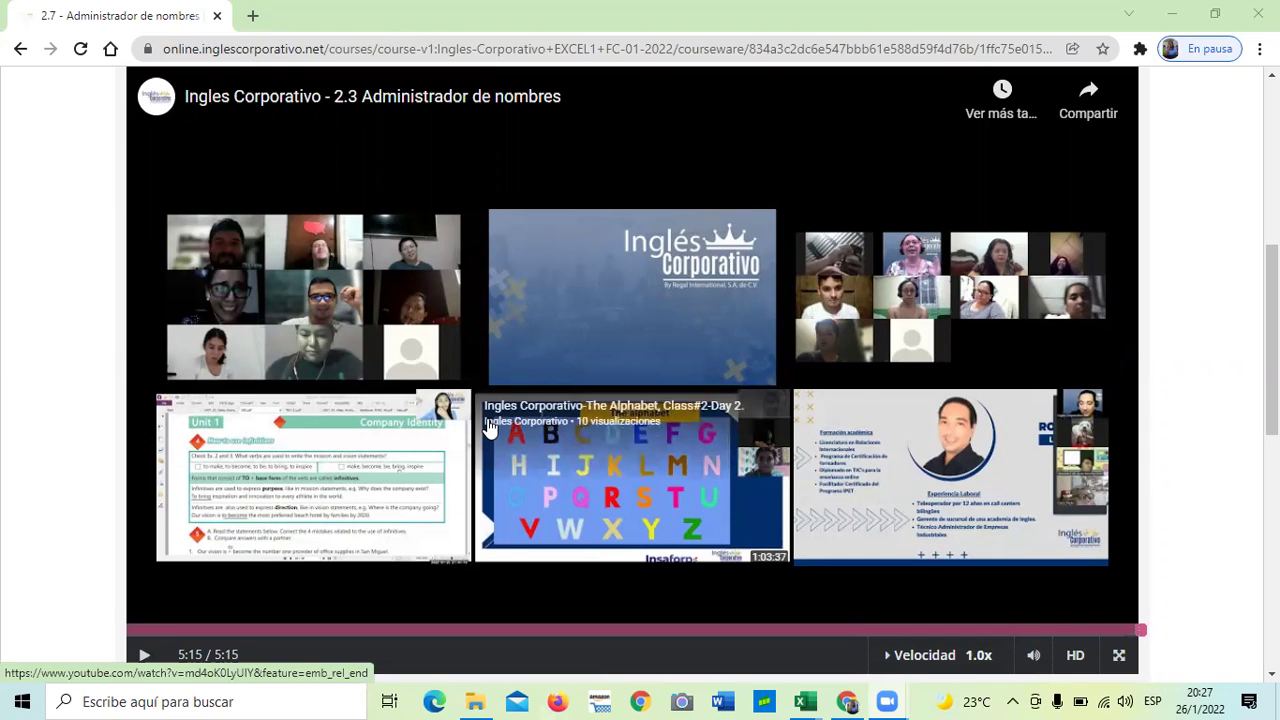
Return to the previous course unit, "2.6 - Objetivo de la lección", once the video has ended.
{"action": "scroll", "coordinate": [519, 541], "scroll_direction": "down", "scroll_amount": 2}
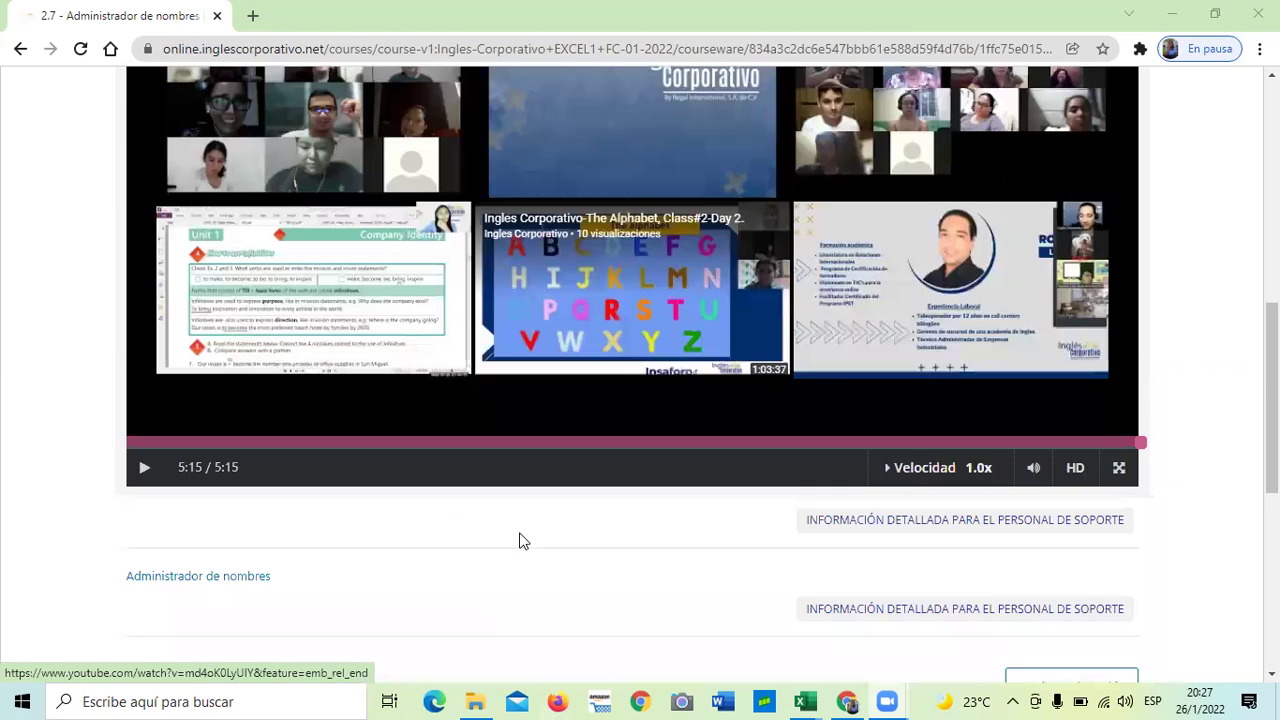
{"action": "scroll", "coordinate": [519, 541], "scroll_direction": "up", "scroll_amount": 6}
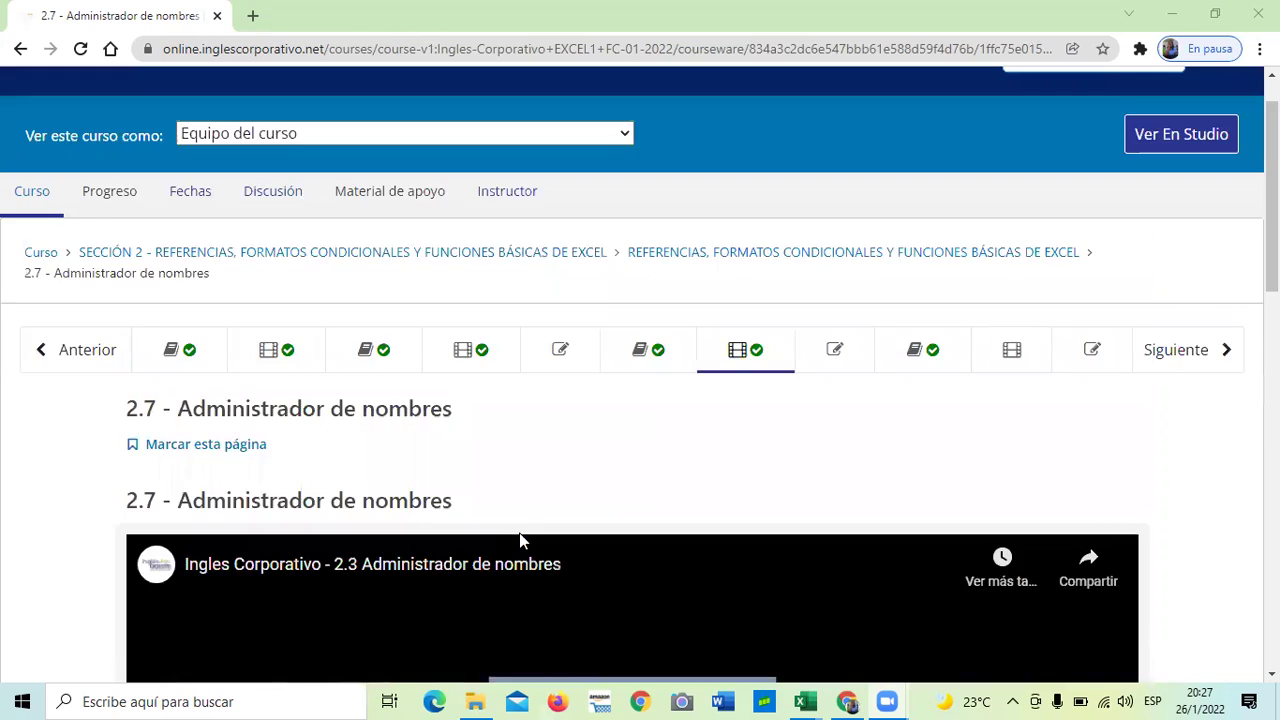
{"action": "scroll", "coordinate": [519, 541], "scroll_direction": "down", "scroll_amount": 10}
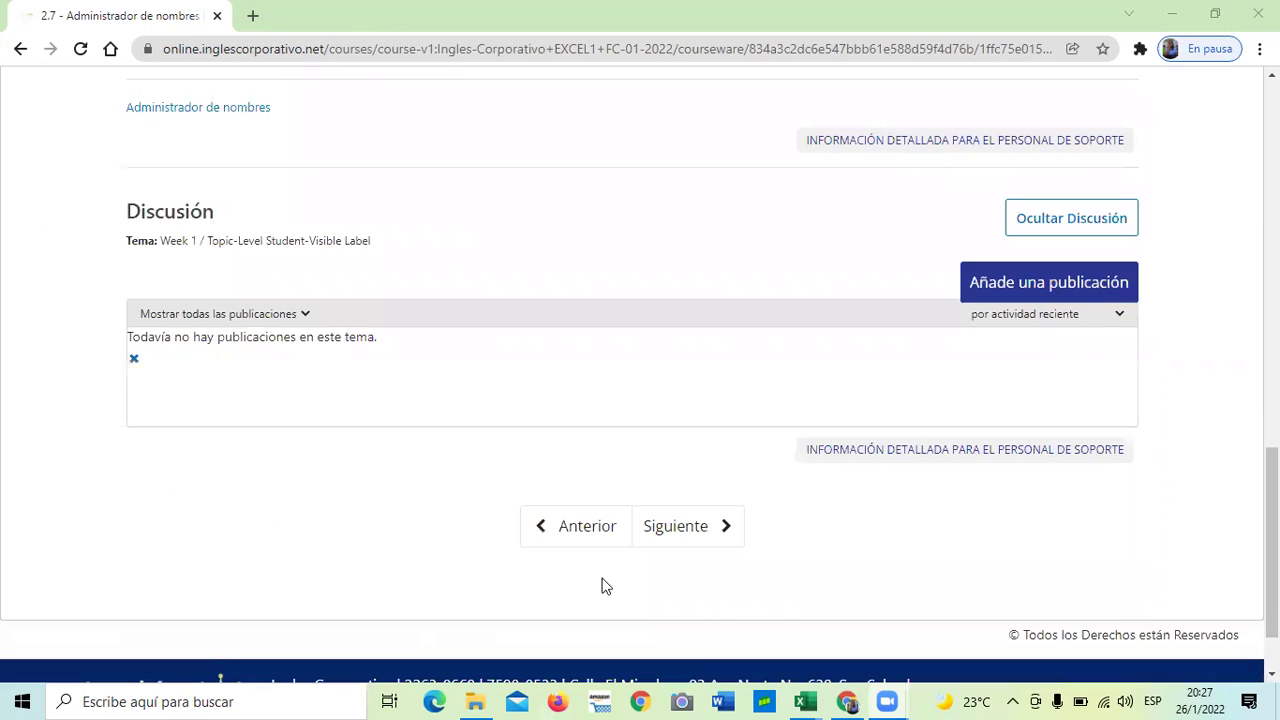
{"action": "left_click", "coordinate": [580, 532]}
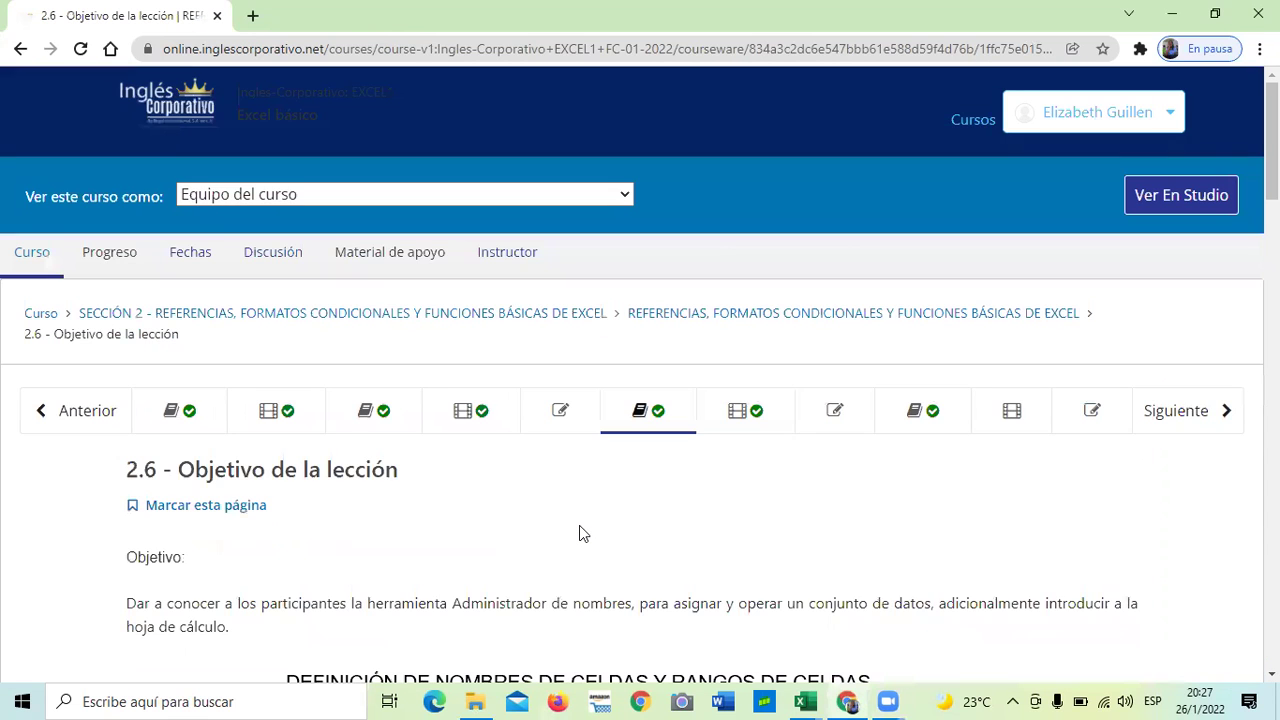
Review the lesson sections on using names in formulas, operations with ranges, the Nombre nuevo dialog and creating a constant.
{"action": "scroll", "coordinate": [582, 531], "scroll_direction": "down", "scroll_amount": 1}
{"action": "scroll", "coordinate": [579, 523], "scroll_direction": "down", "scroll_amount": 5}
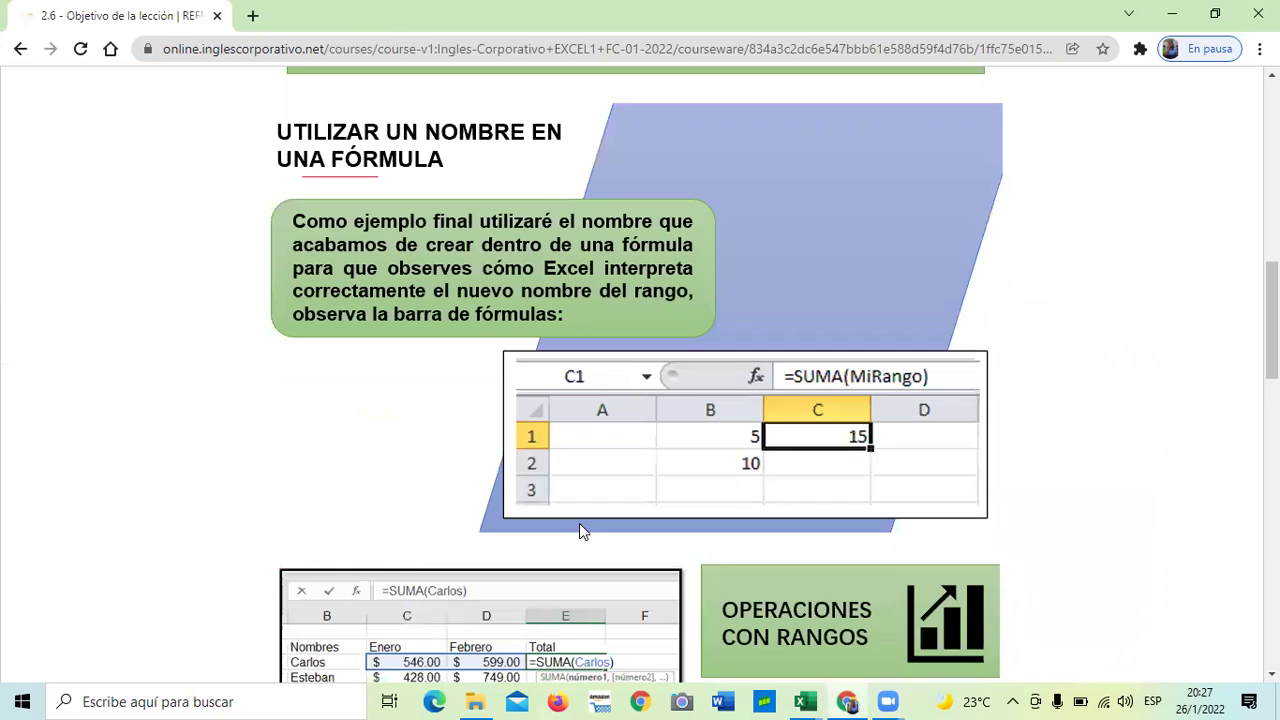
{"action": "scroll", "coordinate": [579, 523], "scroll_direction": "down", "scroll_amount": 2}
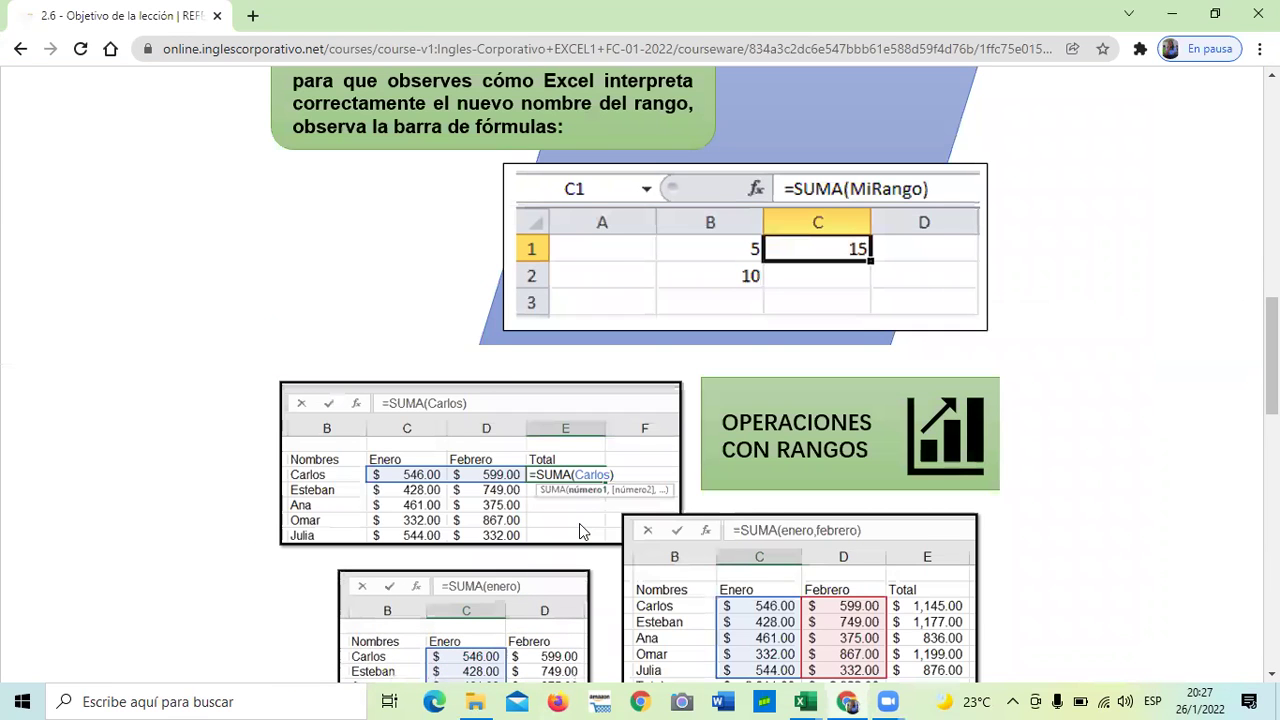
{"action": "scroll", "coordinate": [579, 523], "scroll_direction": "down", "scroll_amount": 1}
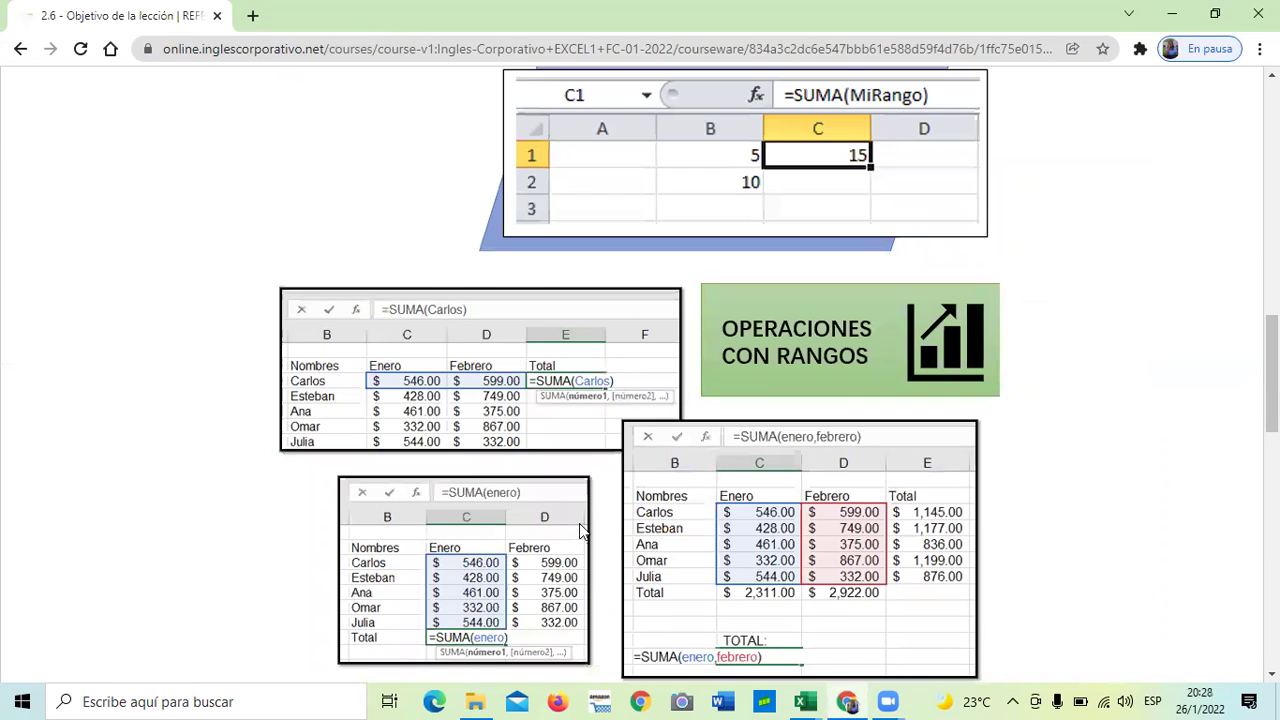
{"action": "scroll", "coordinate": [580, 530], "scroll_direction": "down", "scroll_amount": 2}
{"action": "scroll", "coordinate": [583, 531], "scroll_direction": "down", "scroll_amount": 2}
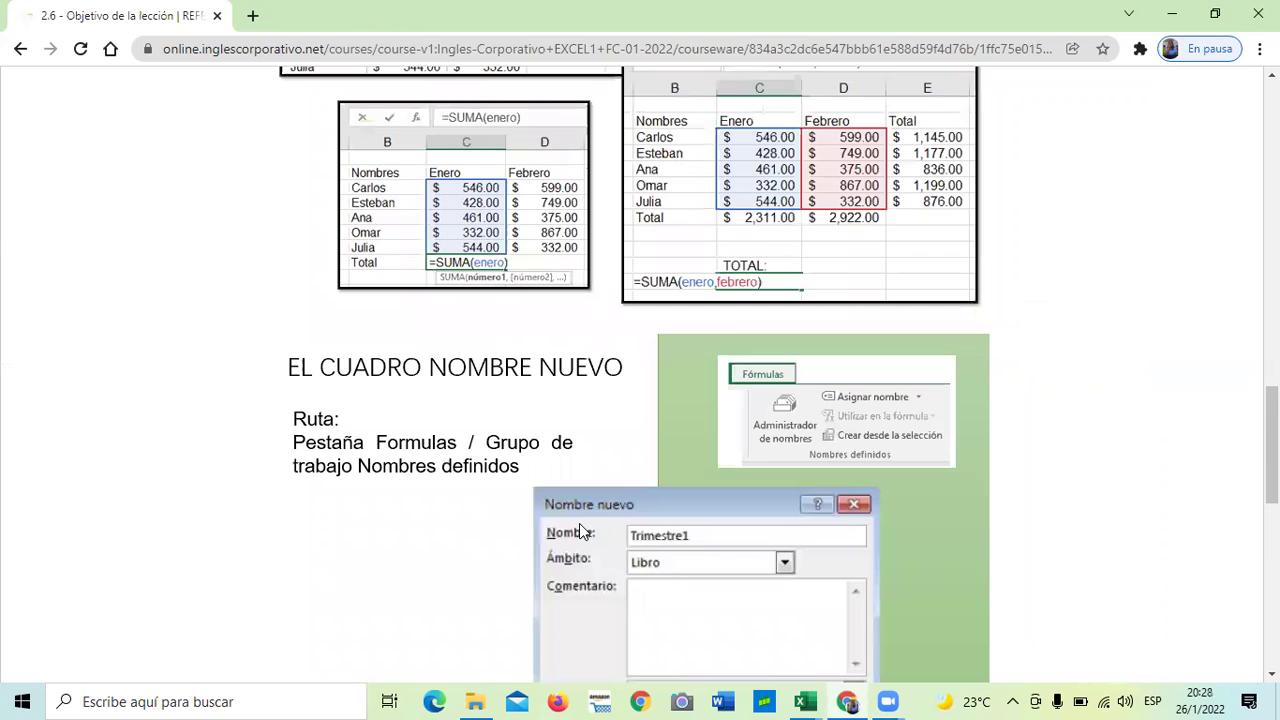
{"action": "scroll", "coordinate": [580, 530], "scroll_direction": "down", "scroll_amount": 2}
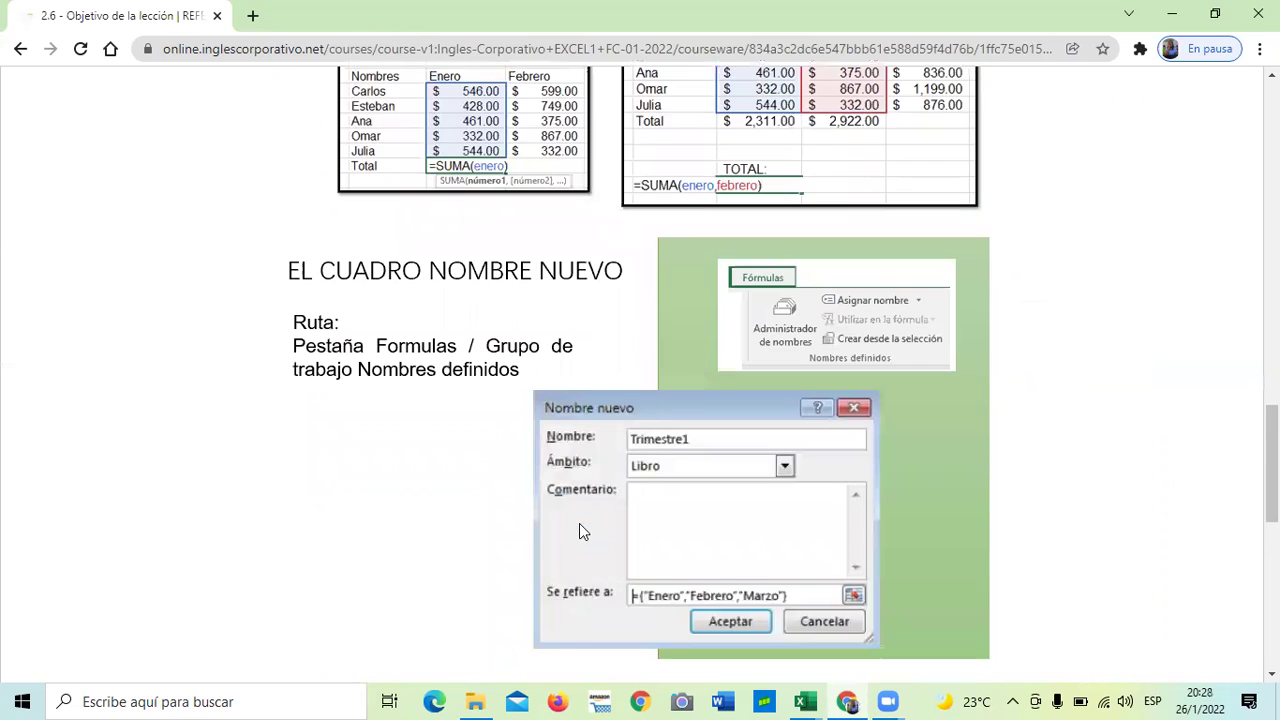
{"action": "scroll", "coordinate": [579, 532], "scroll_direction": "down", "scroll_amount": 1}
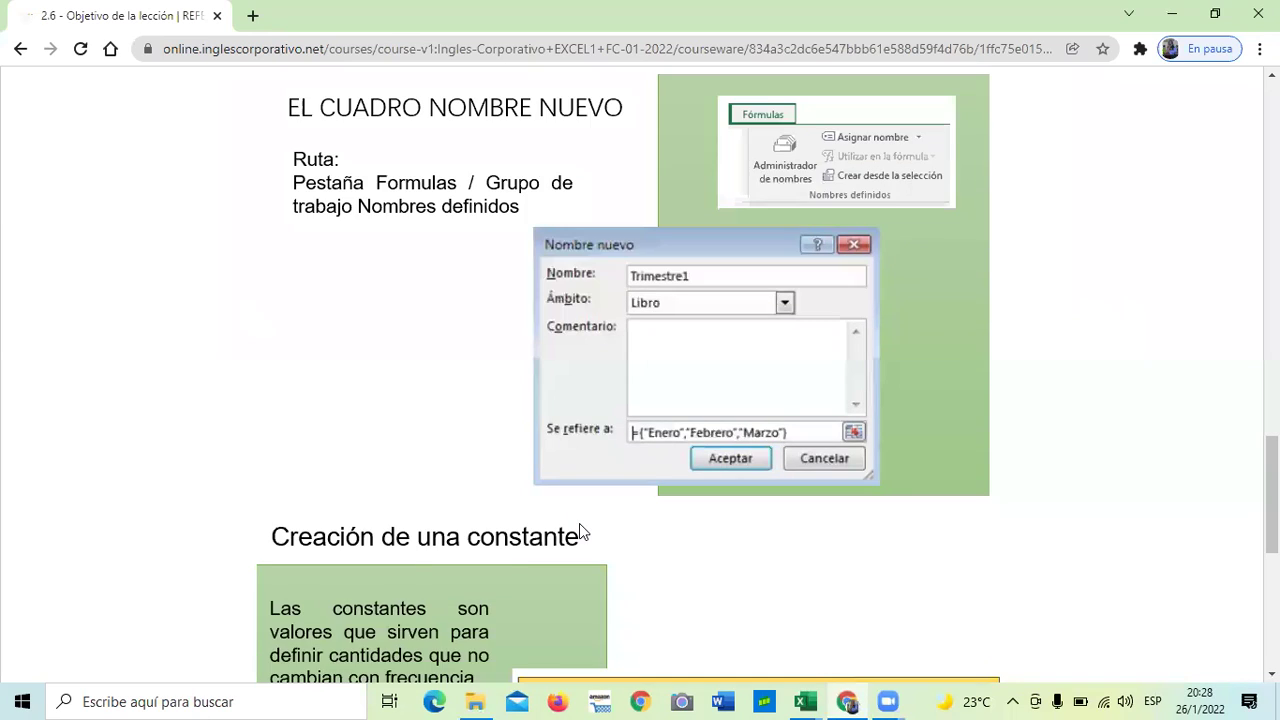
{"action": "scroll", "coordinate": [582, 531], "scroll_direction": "down", "scroll_amount": 1}
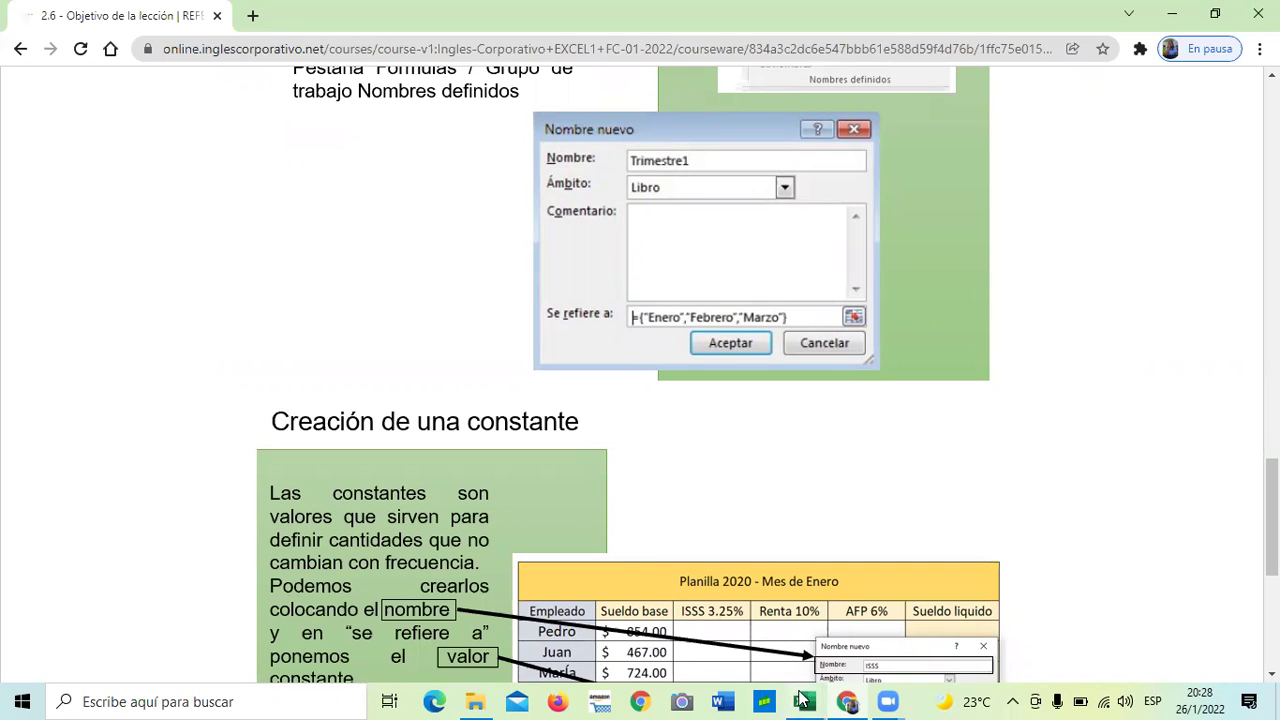
Switch to the Excel workbook and view the defined names in the Name Manager, leaving them as they are.
{"action": "mouse_move", "coordinate": [806, 700]}
{"action": "left_click", "coordinate": [738, 628]}
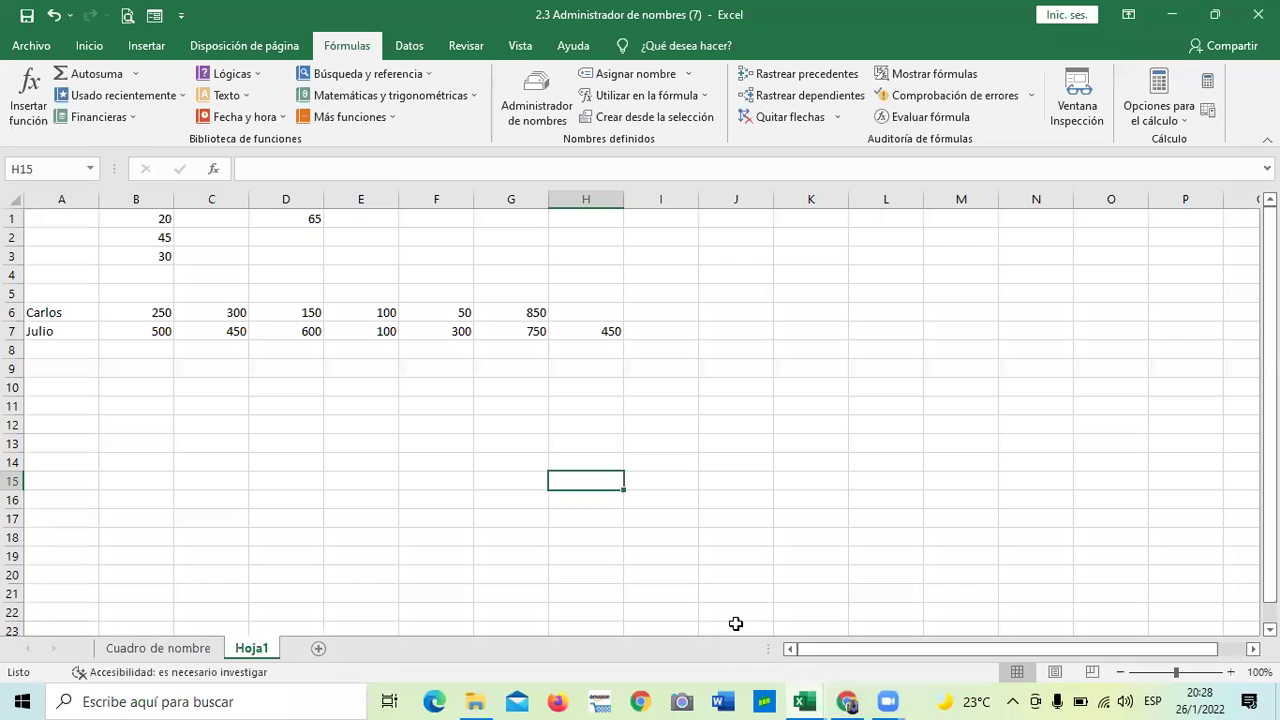
{"action": "left_click", "coordinate": [340, 458]}
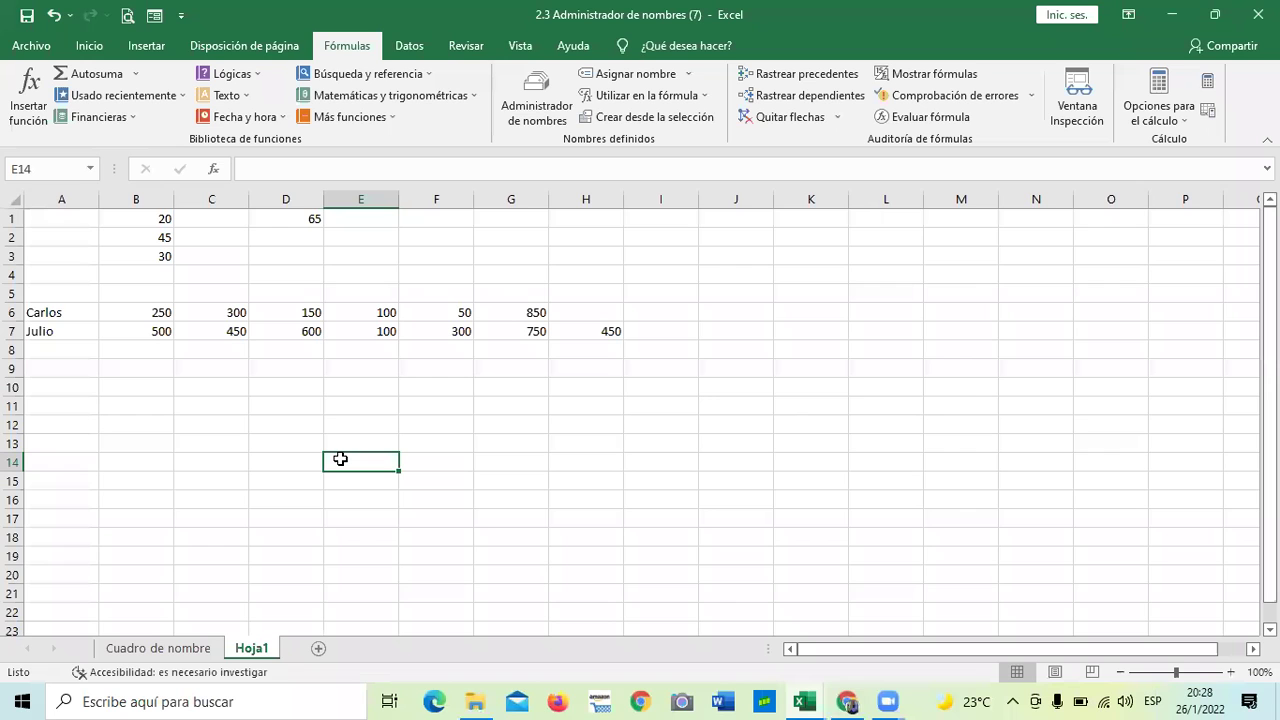
{"action": "left_click", "coordinate": [538, 100]}
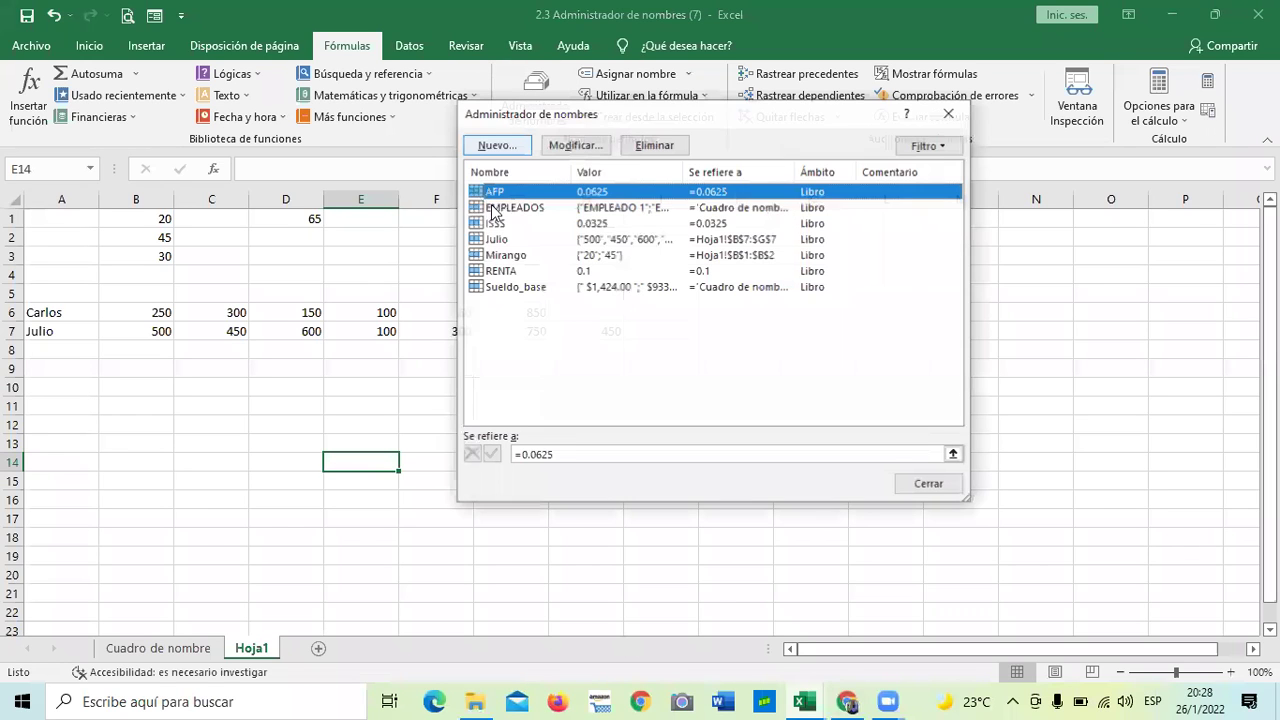
{"action": "left_click", "coordinate": [940, 115]}
{"action": "left_click", "coordinate": [586, 424]}
Start a new defined name to show its available scope options, and cancel without creating it.
{"action": "left_click", "coordinate": [540, 112]}
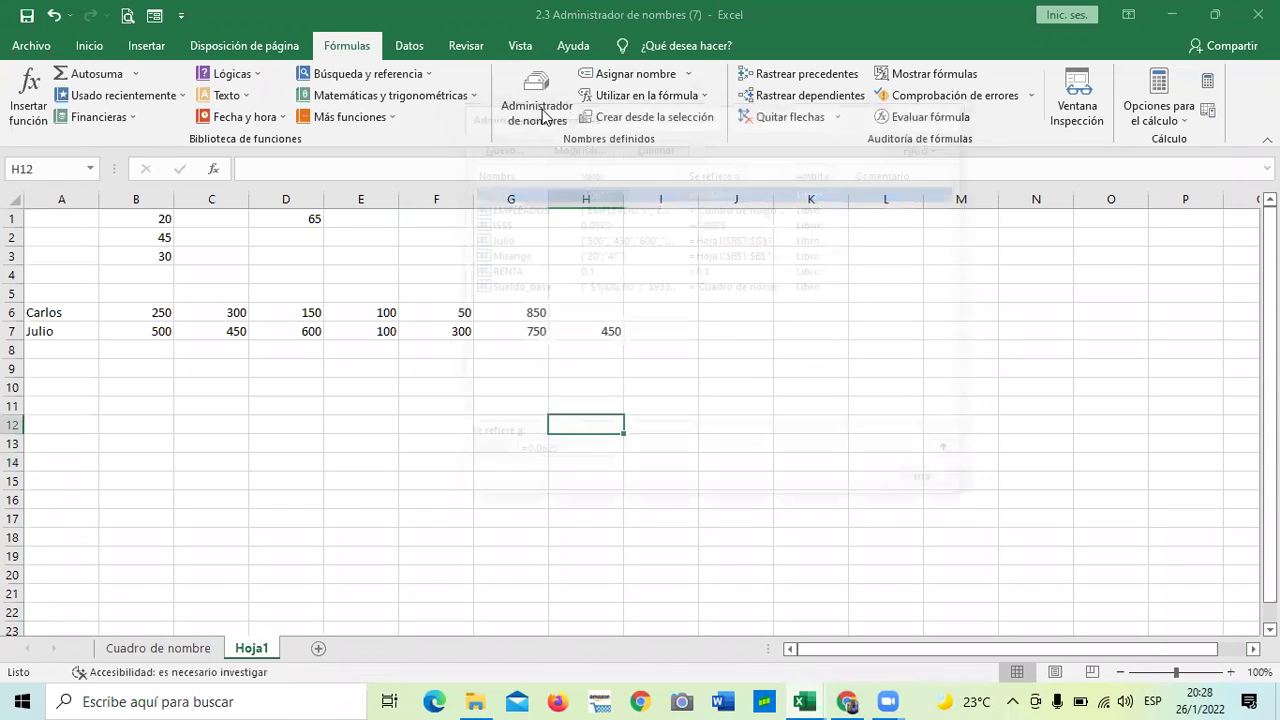
{"action": "left_click", "coordinate": [495, 146]}
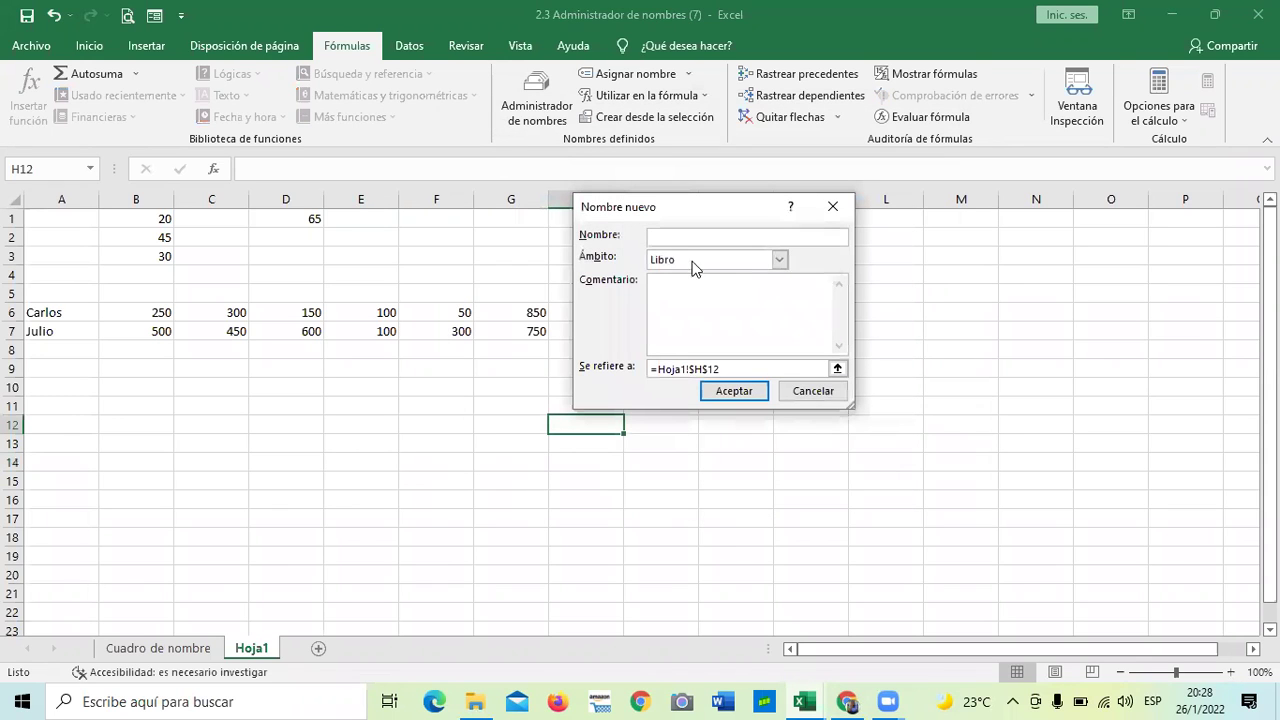
{"action": "left_click", "coordinate": [779, 260]}
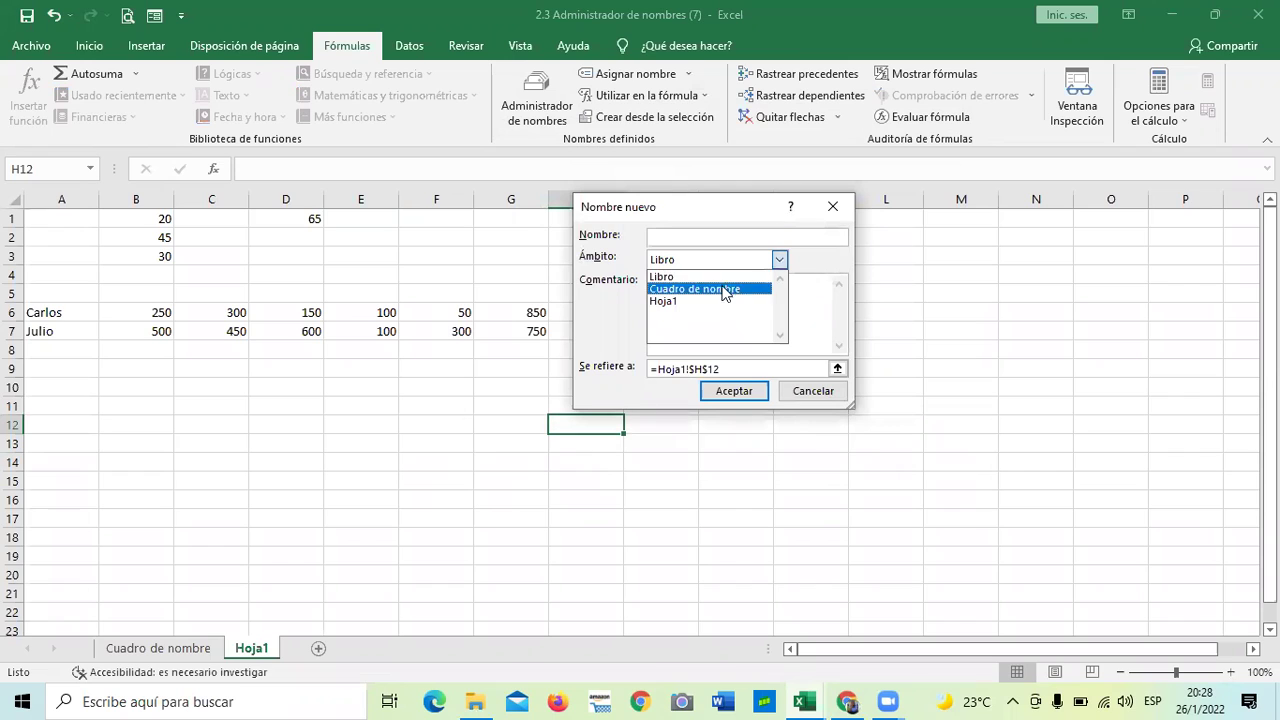
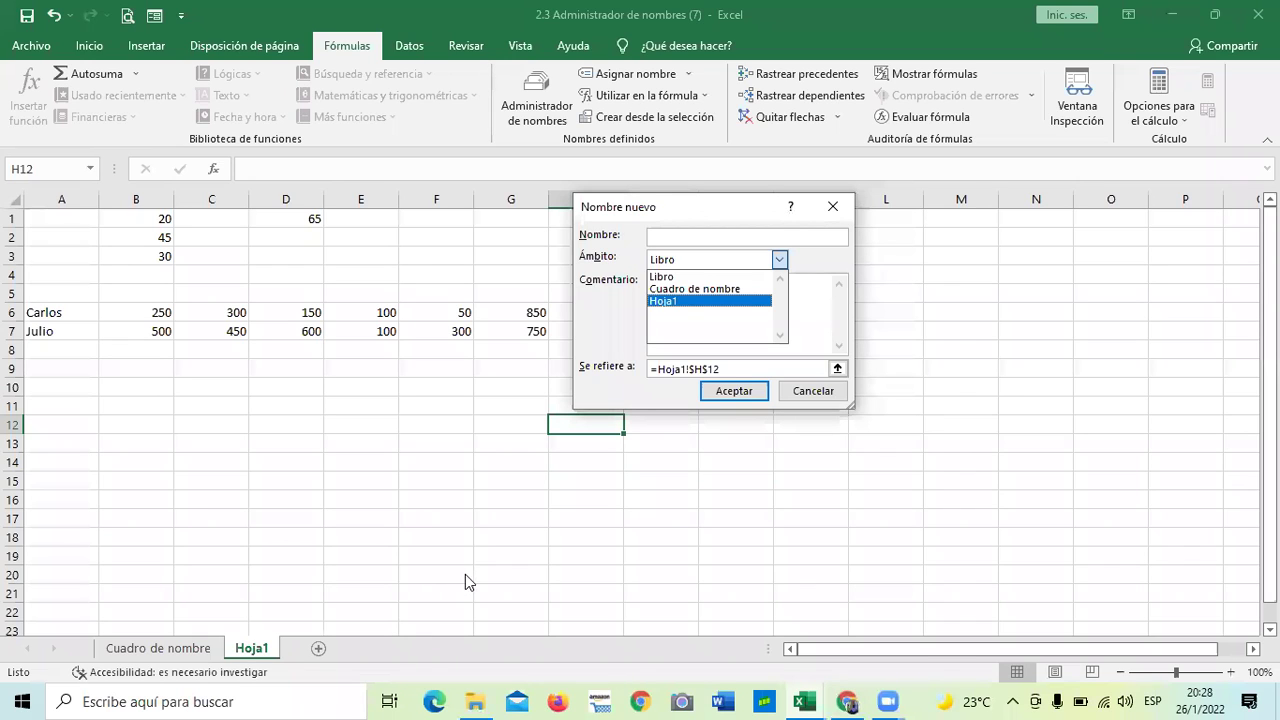
{"action": "left_click", "coordinate": [831, 390]}
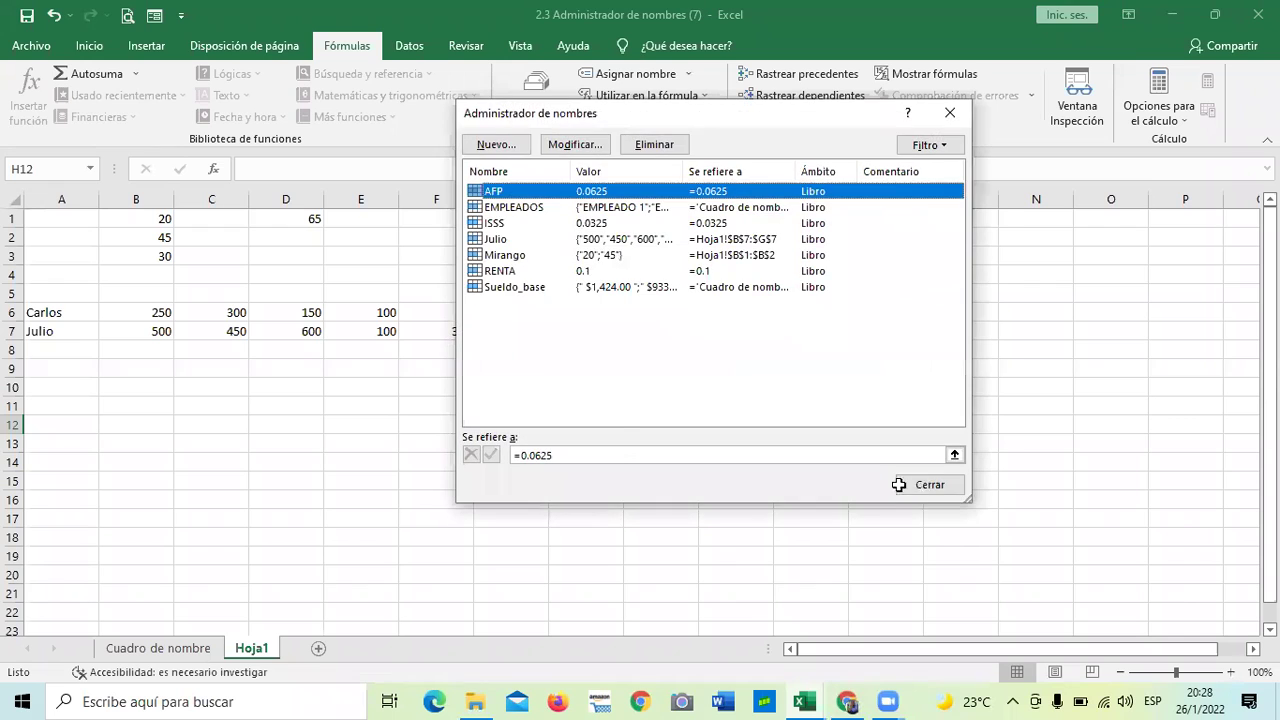
{"action": "left_click", "coordinate": [899, 484]}
{"action": "left_click", "coordinate": [731, 535]}
View the PLANILLA table and the ISSS, Renta and AFP rates on the Cuadro de nombre sheet.
{"action": "left_click", "coordinate": [168, 650]}
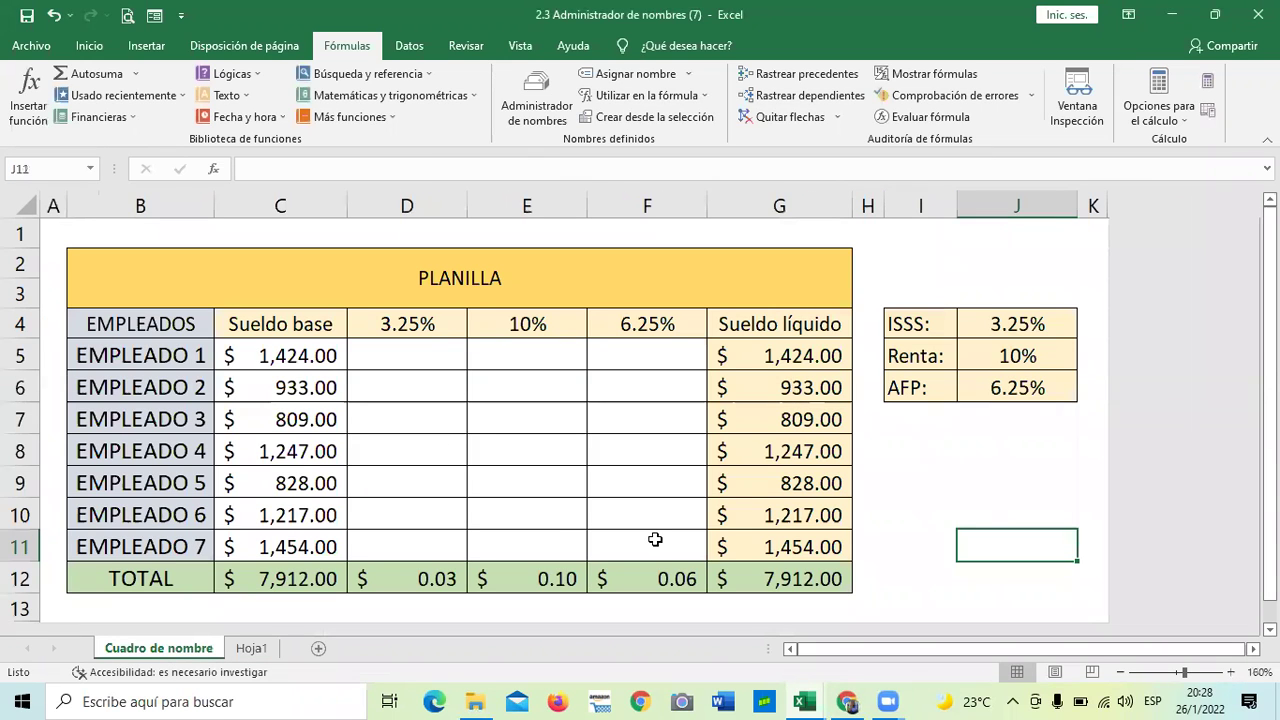
{"action": "scroll", "coordinate": [654, 539], "scroll_direction": "down", "scroll_amount": 2}
{"action": "scroll", "coordinate": [654, 539], "scroll_direction": "up", "scroll_amount": 2}
{"action": "left_click", "coordinate": [934, 446]}
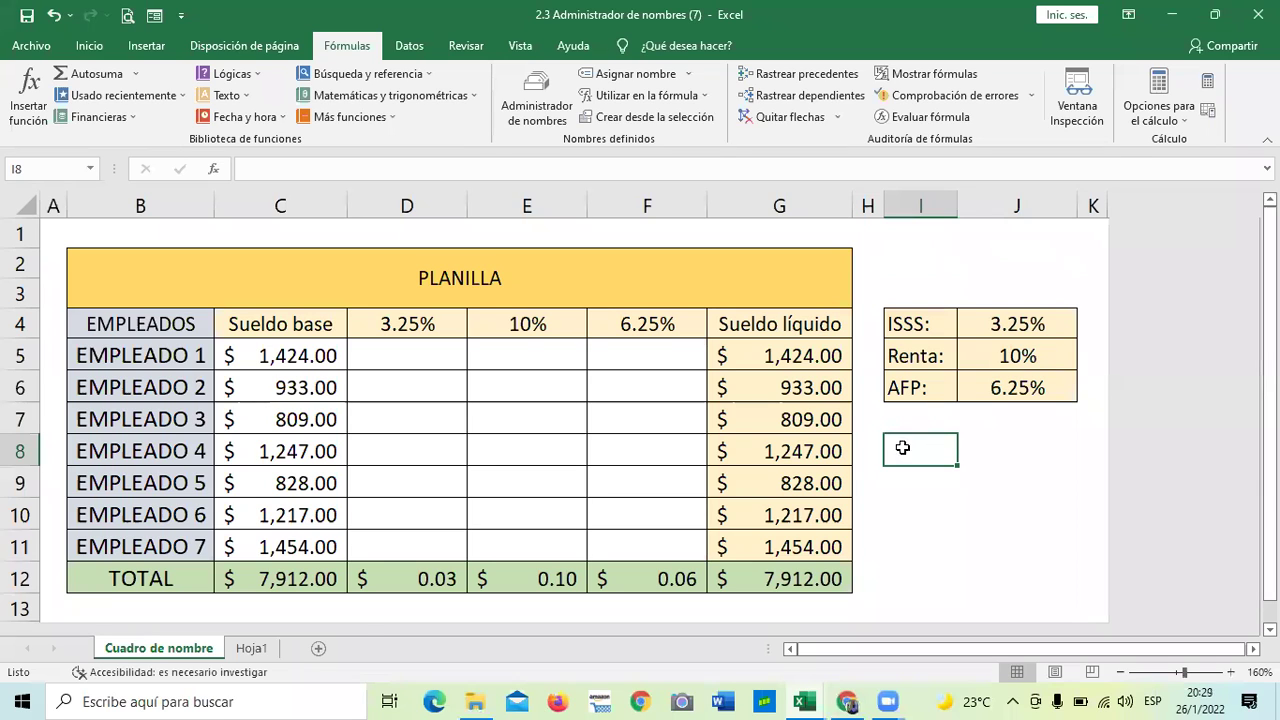
From Hoja1, inspect the RENTA constant in the Name Manager, and return to the Cuadro de nombre sheet.
{"action": "left_click", "coordinate": [252, 648]}
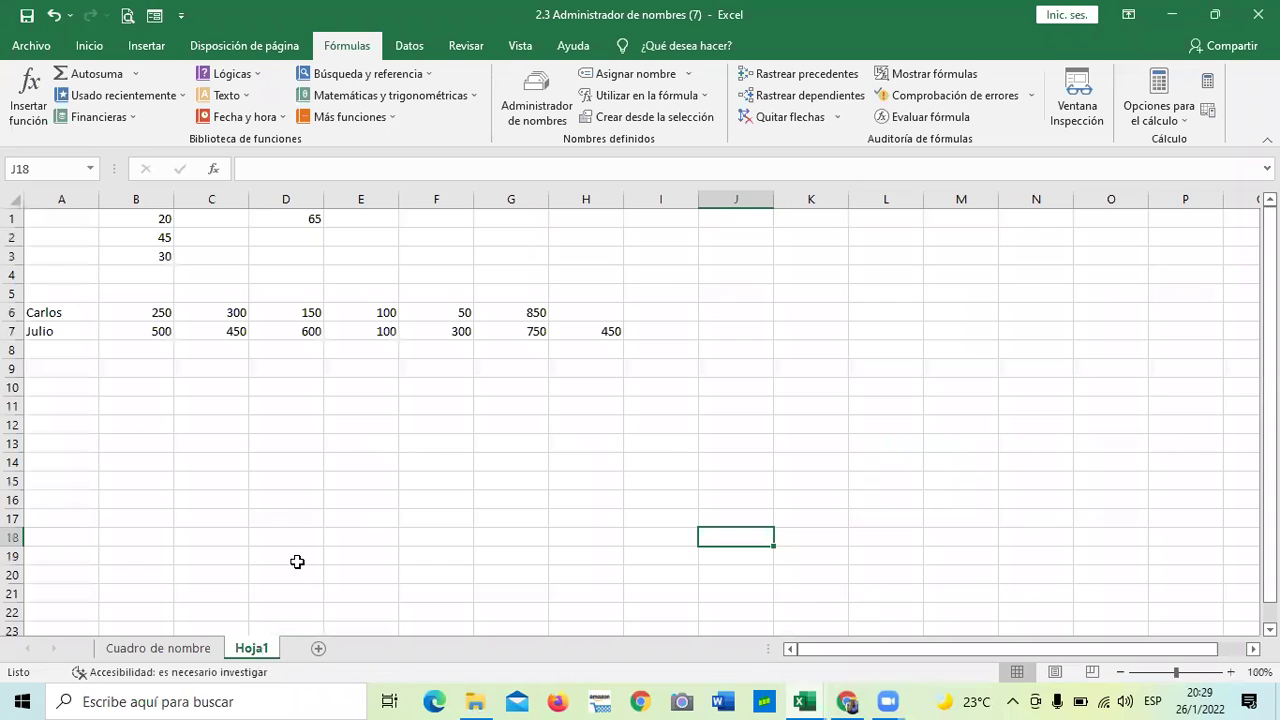
{"action": "left_click", "coordinate": [547, 108]}
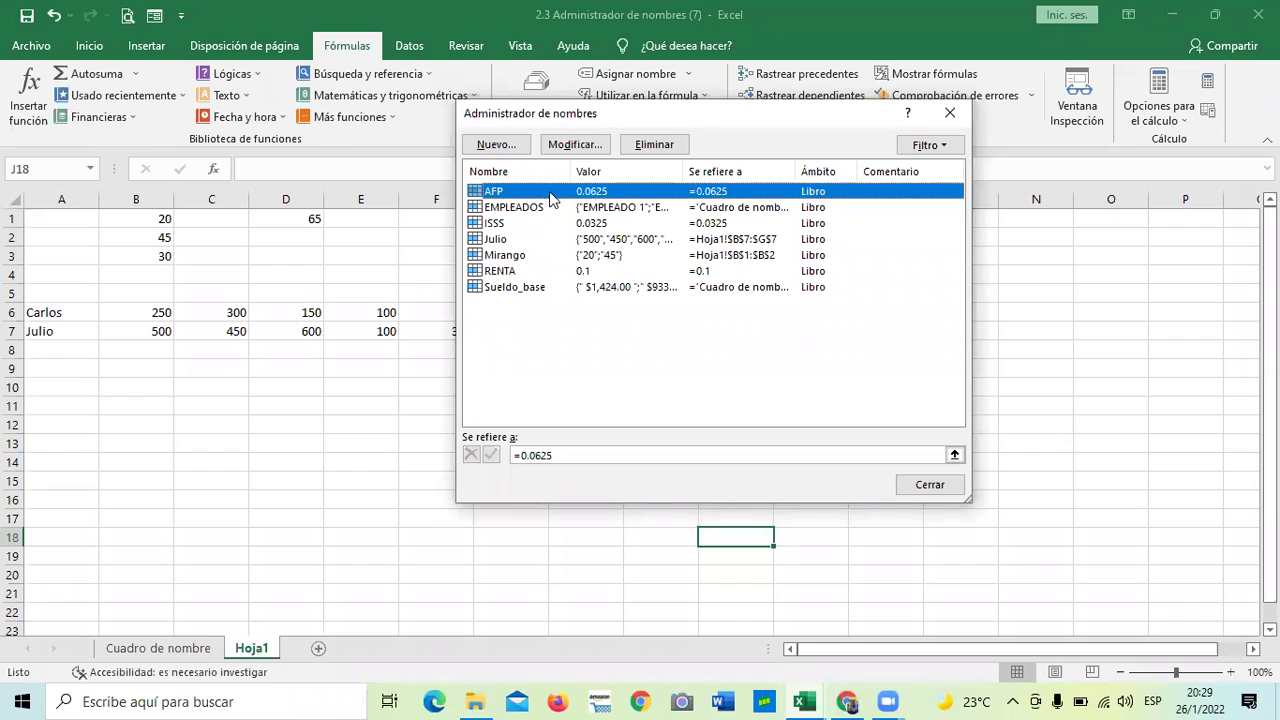
{"action": "left_click", "coordinate": [586, 276]}
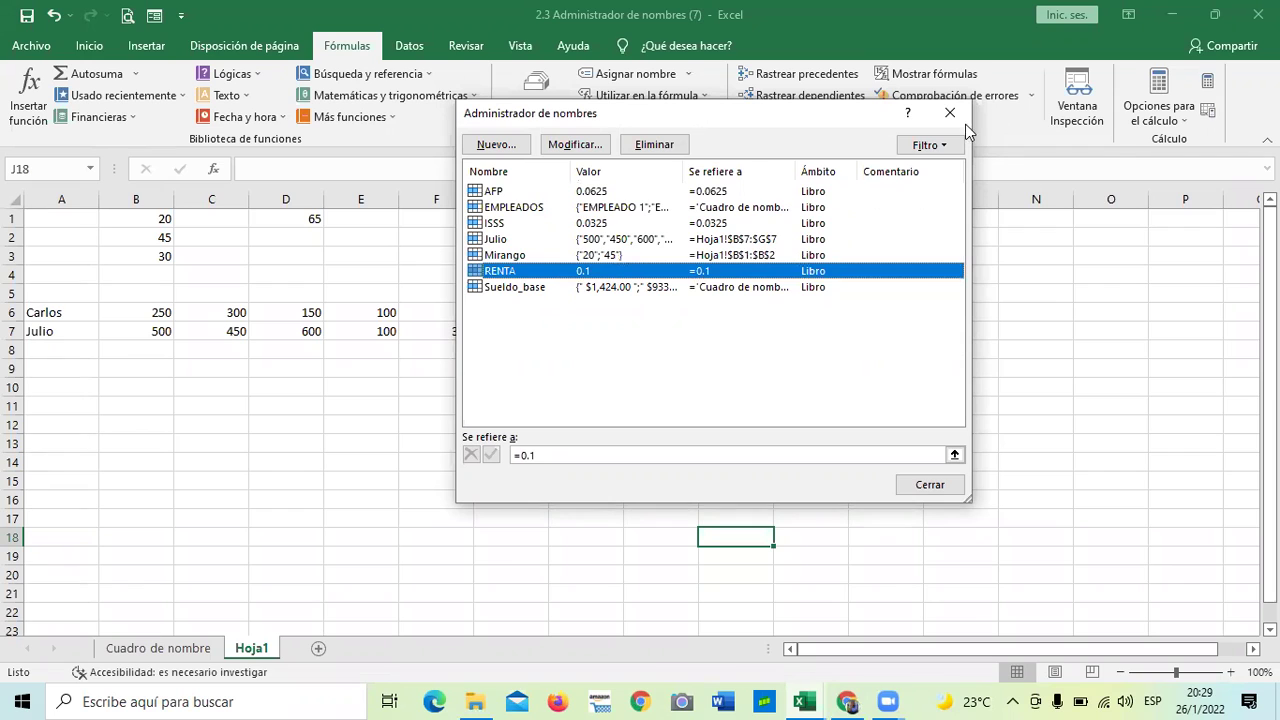
{"action": "left_click", "coordinate": [929, 485]}
{"action": "left_click", "coordinate": [884, 477]}
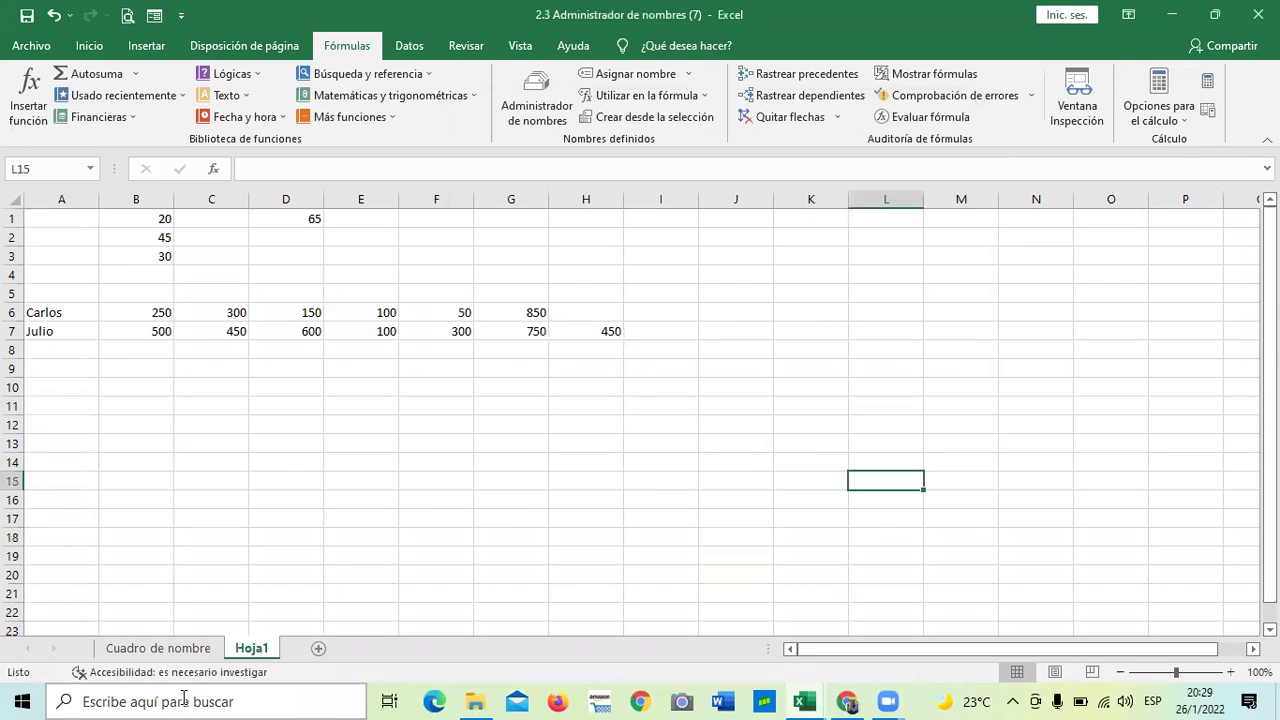
{"action": "left_click", "coordinate": [160, 648]}
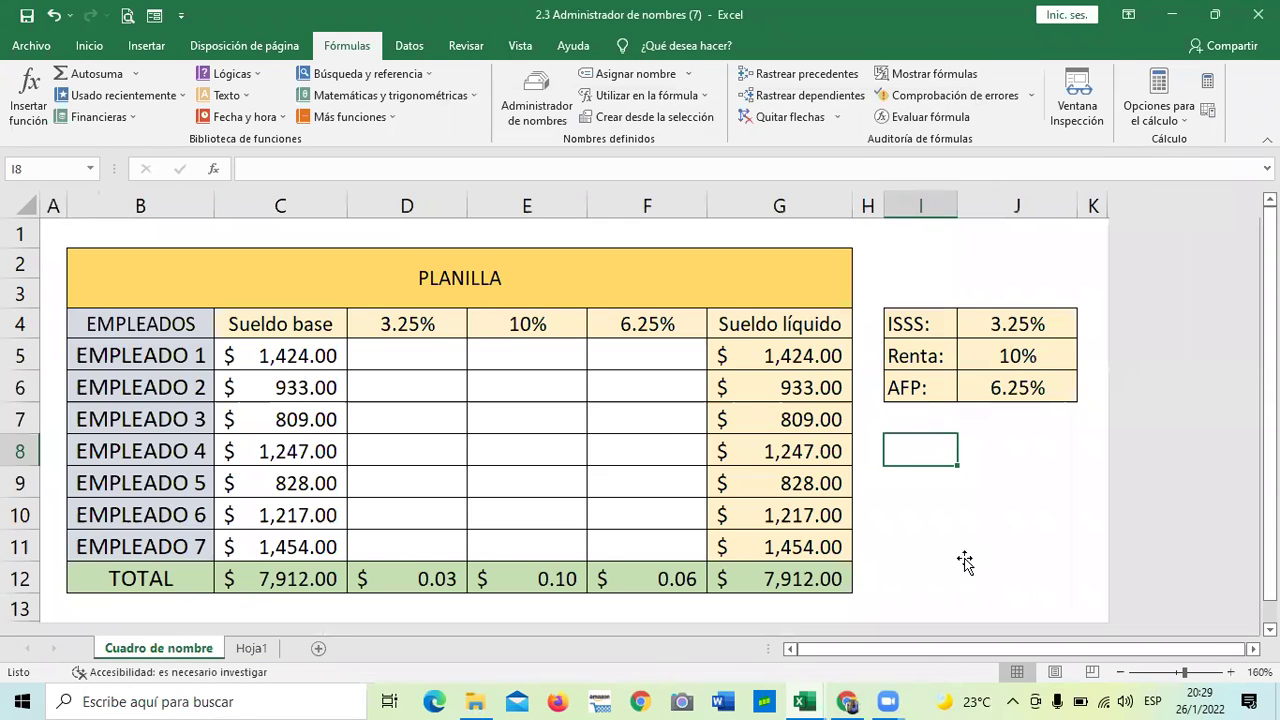
Calculate EMPLEADO 1's ISSS deduction in D5 with the formula =C5*ISSS, using the defined constant.
{"action": "left_click", "coordinate": [410, 356]}
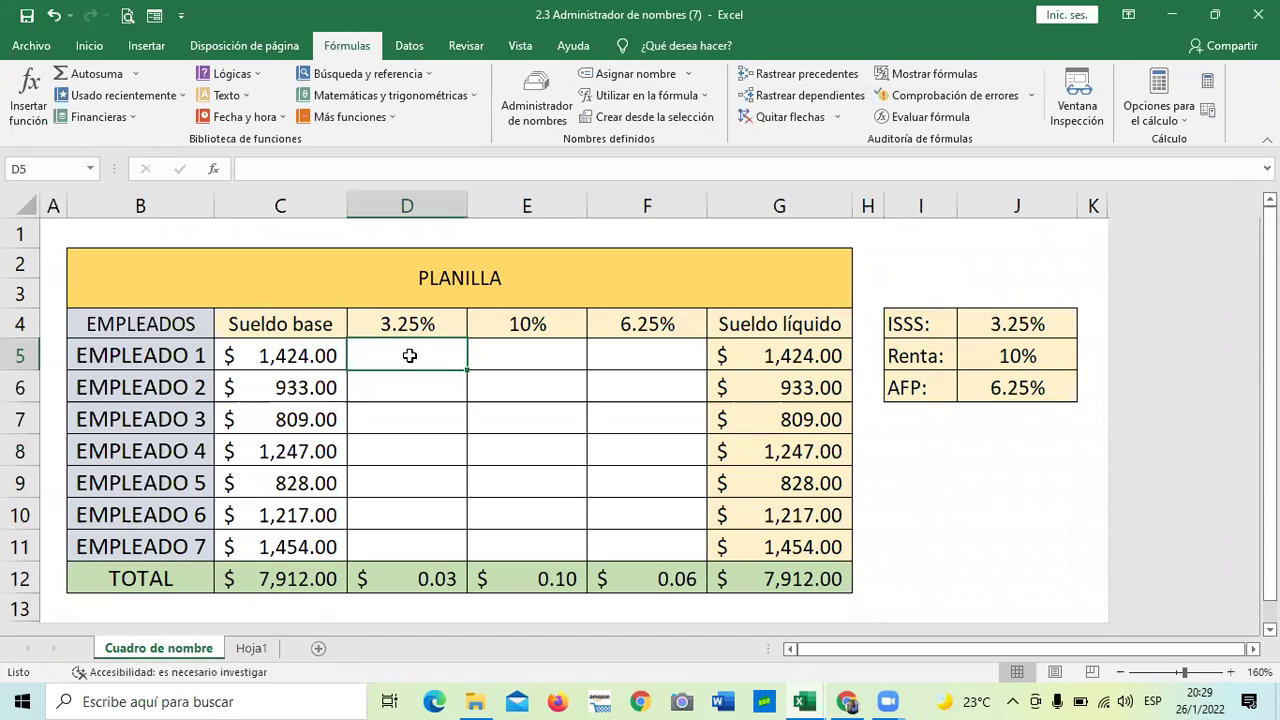
{"action": "type", "text": "="}
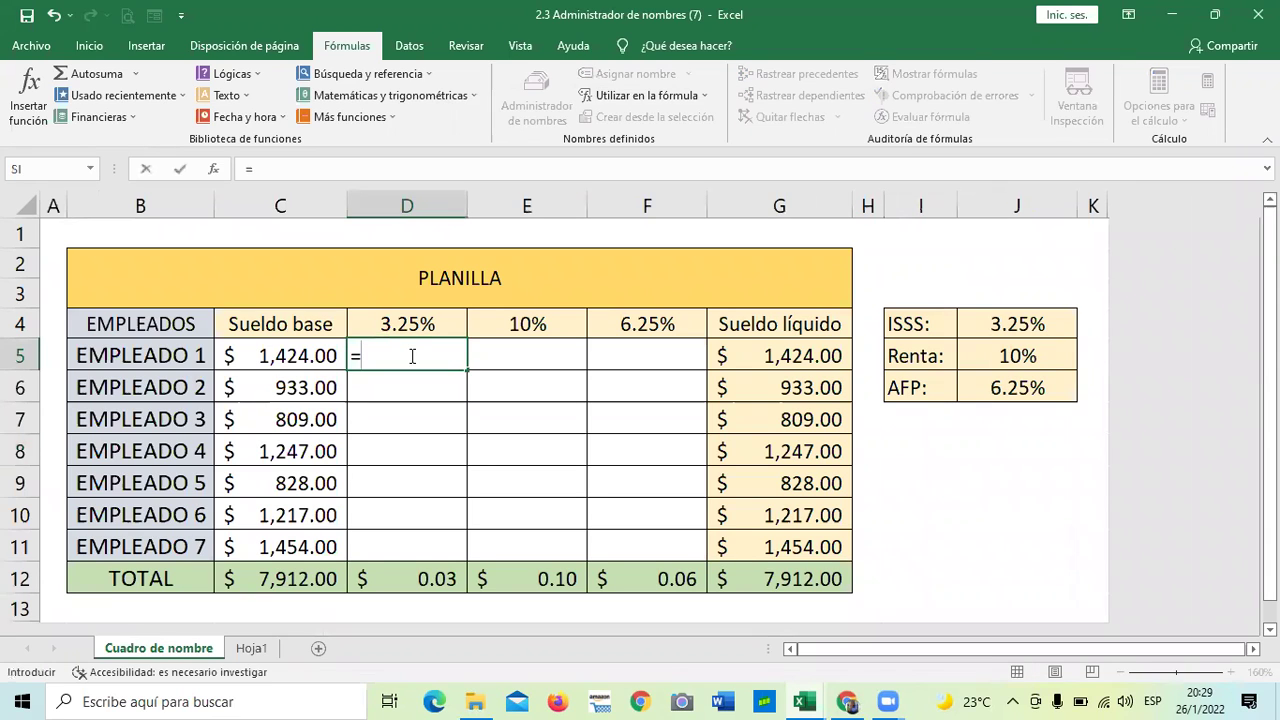
{"action": "left_click", "coordinate": [294, 352]}
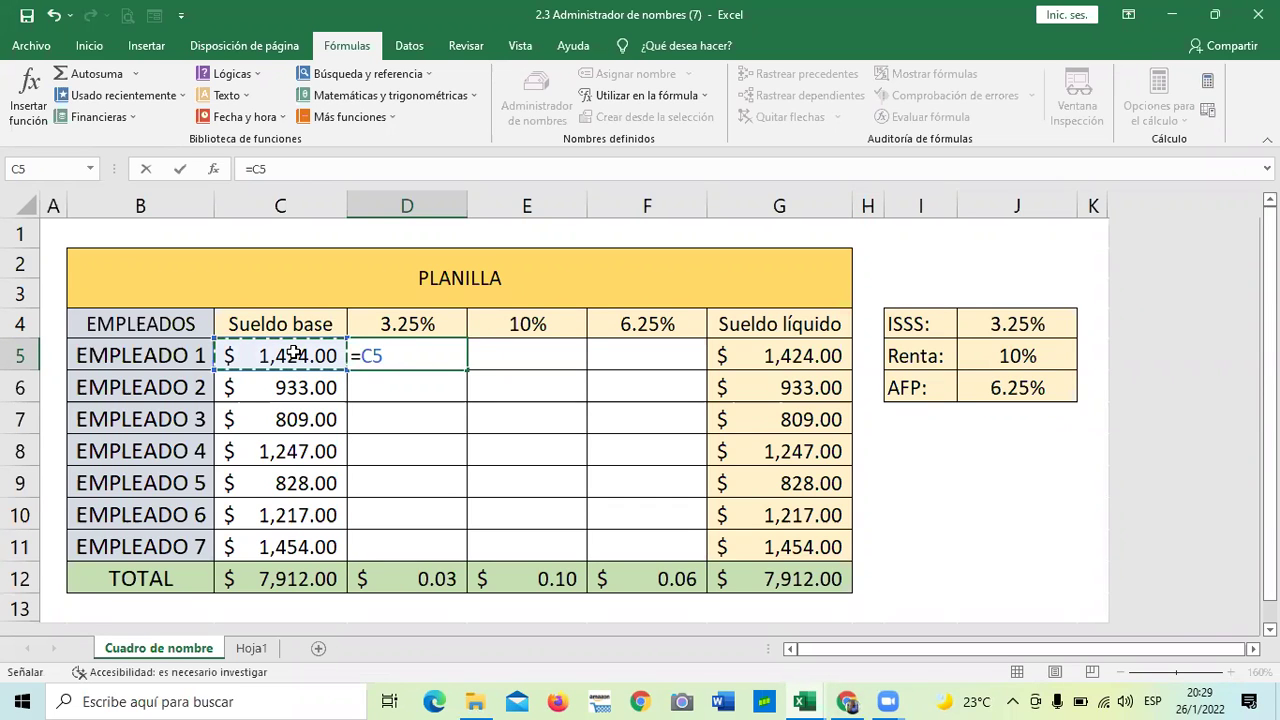
{"action": "type", "text": "*"}
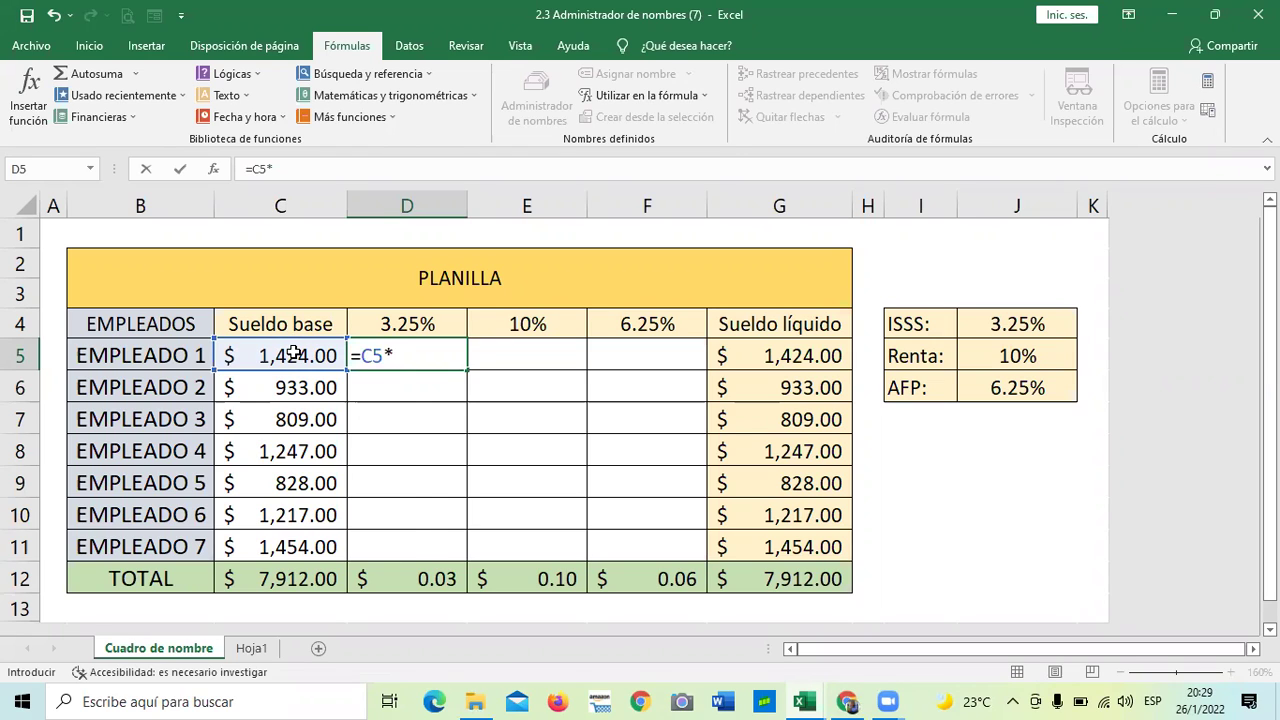
{"action": "type", "text": "Iss"}
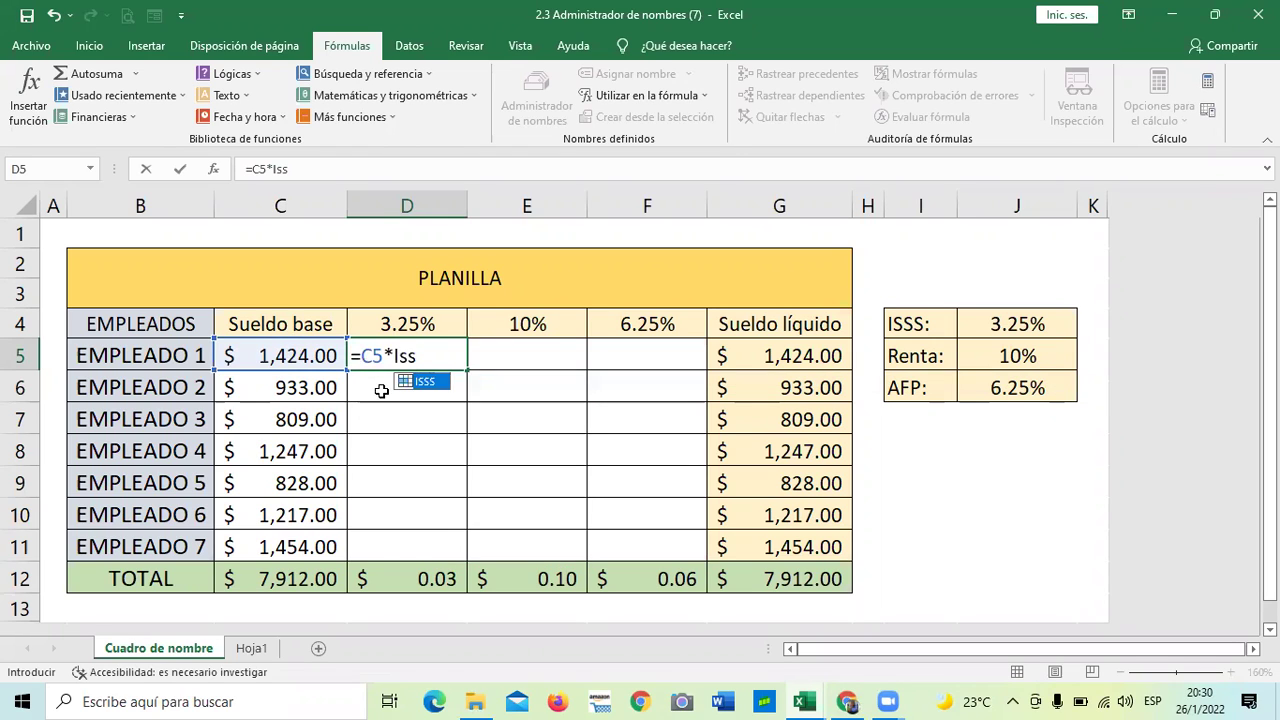
{"action": "double_click", "coordinate": [428, 382]}
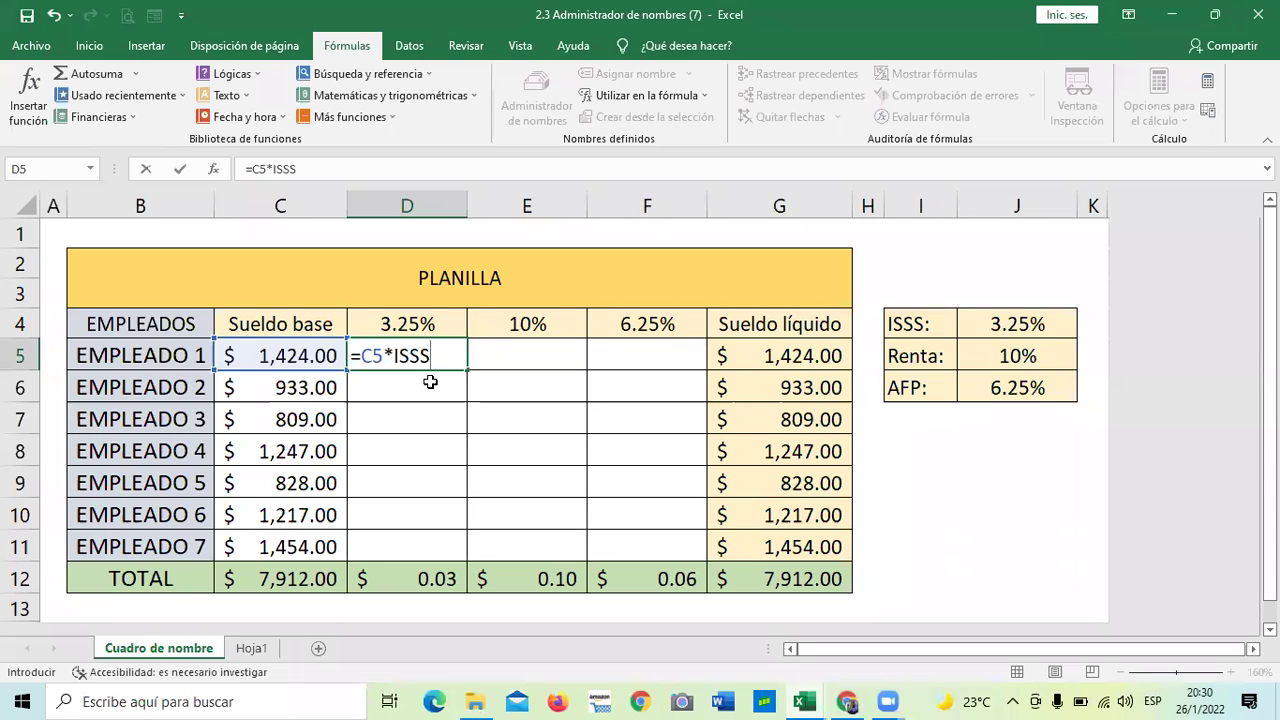
{"action": "key", "text": "Return"}
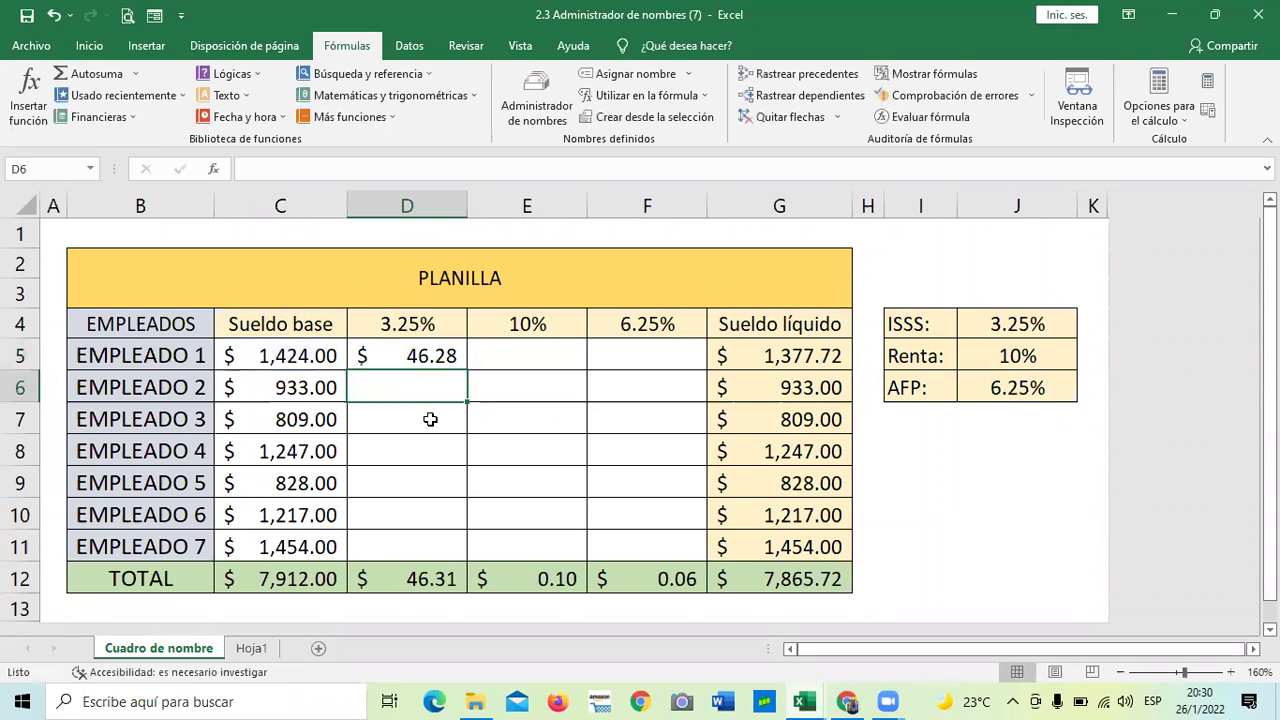
{"action": "left_click", "coordinate": [430, 420]}
{"action": "left_click", "coordinate": [505, 356]}
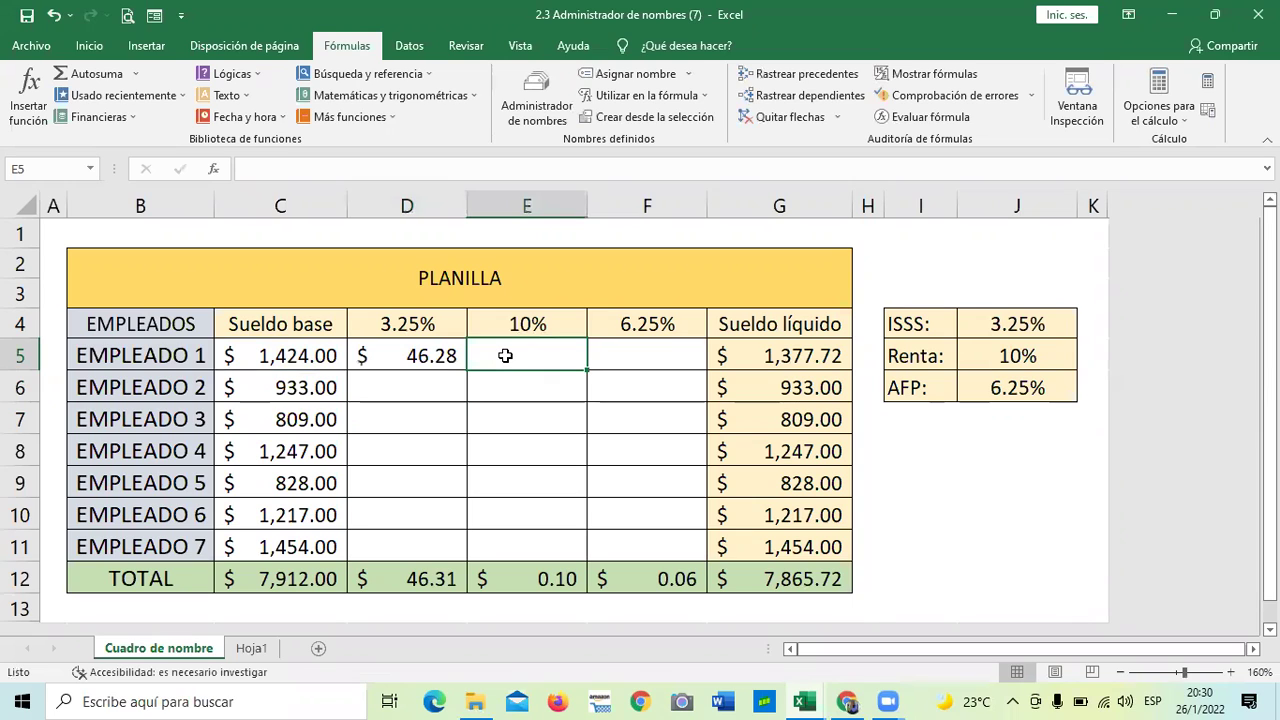
{"action": "left_click", "coordinate": [623, 352]}
{"action": "left_click", "coordinate": [560, 446]}
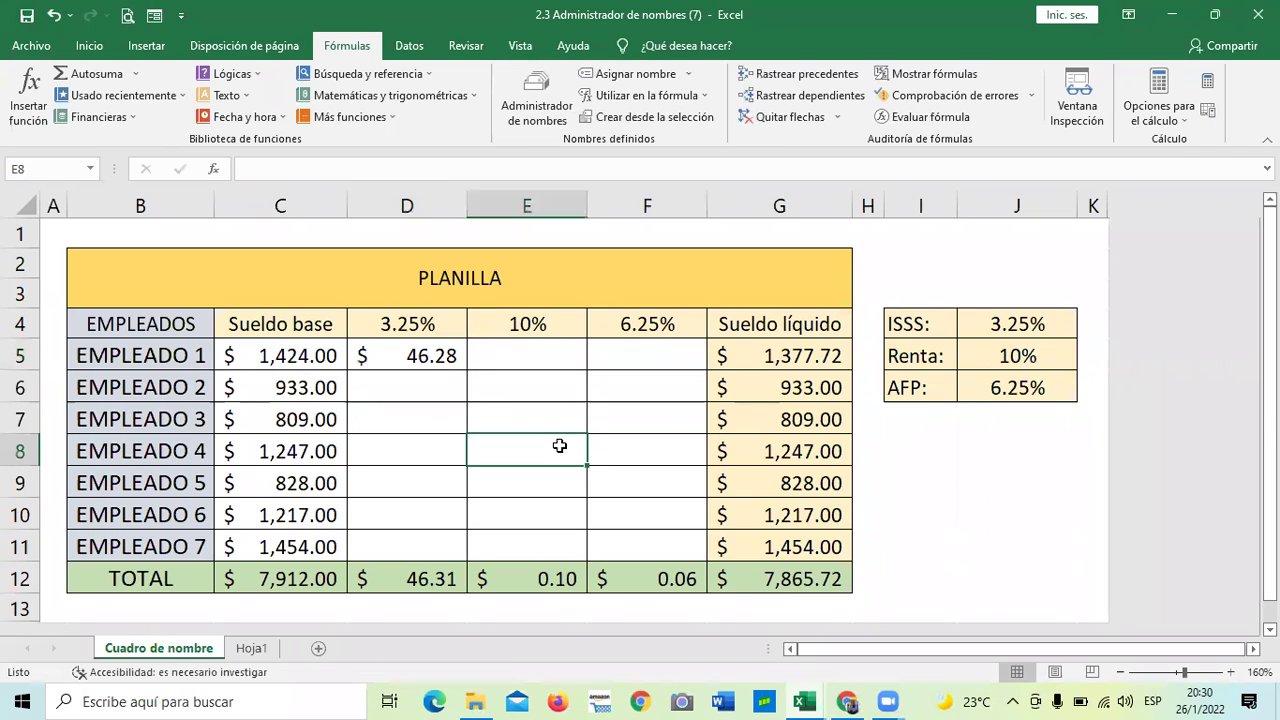
Review the ISSS deduction formula in D5 and clear it from the cell.
{"action": "left_click", "coordinate": [443, 355]}
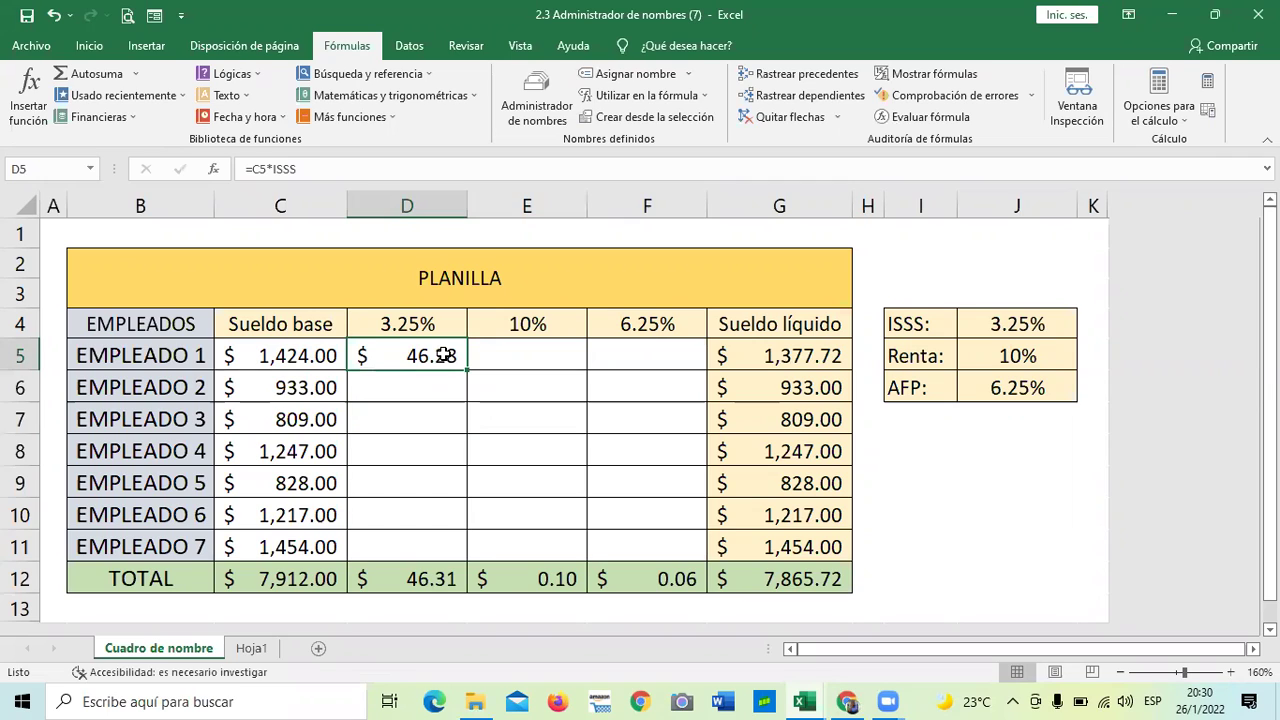
{"action": "left_click", "coordinate": [438, 456]}
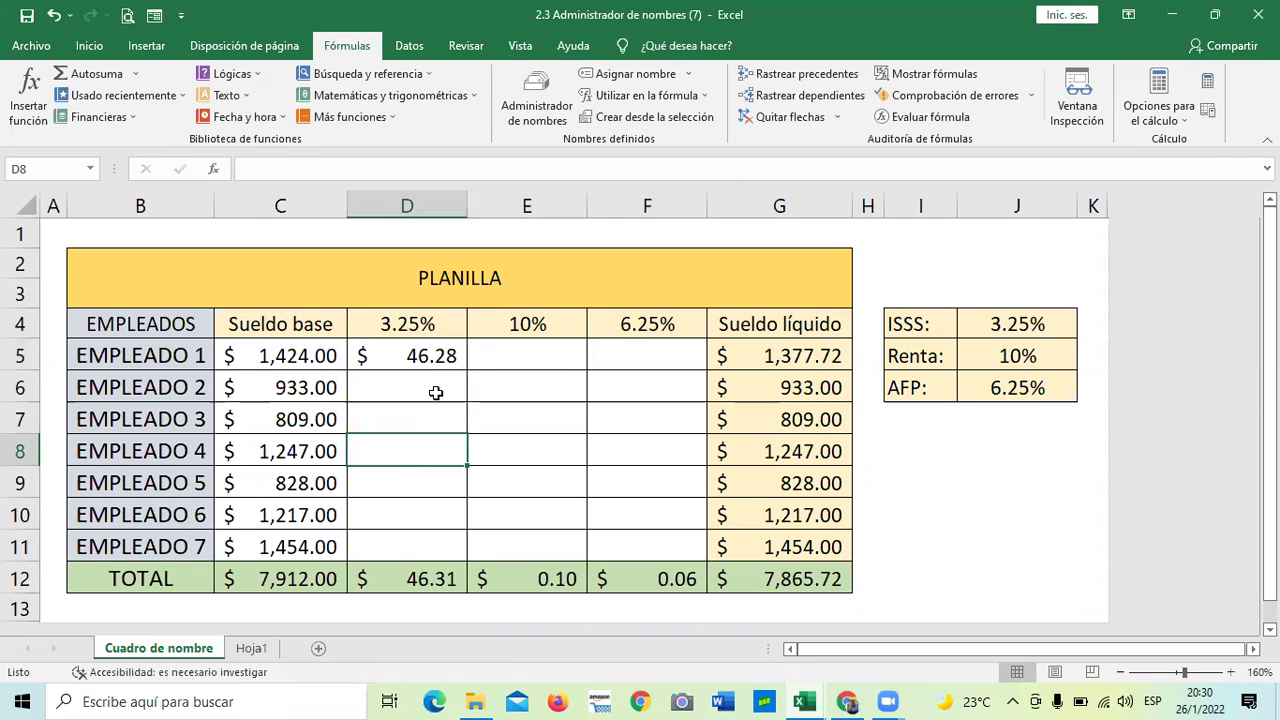
{"action": "left_click", "coordinate": [421, 352]}
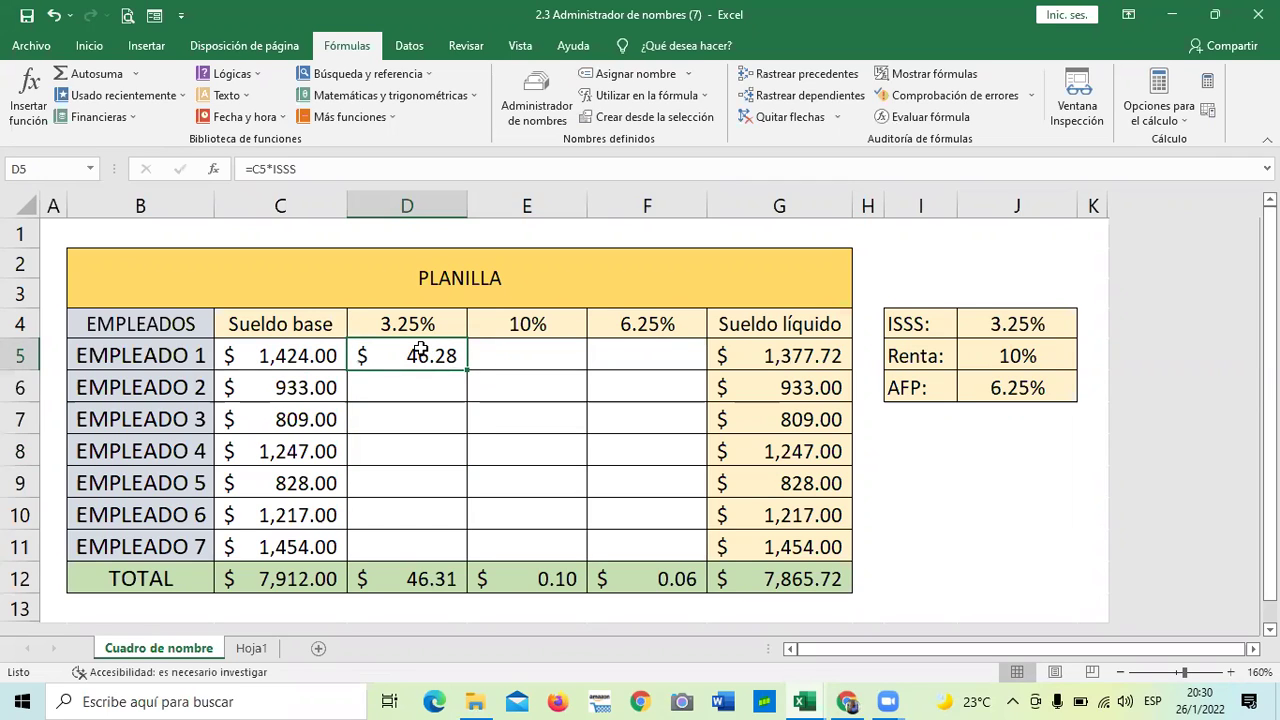
{"action": "key", "text": "Delete"}
{"action": "left_click", "coordinate": [453, 489]}
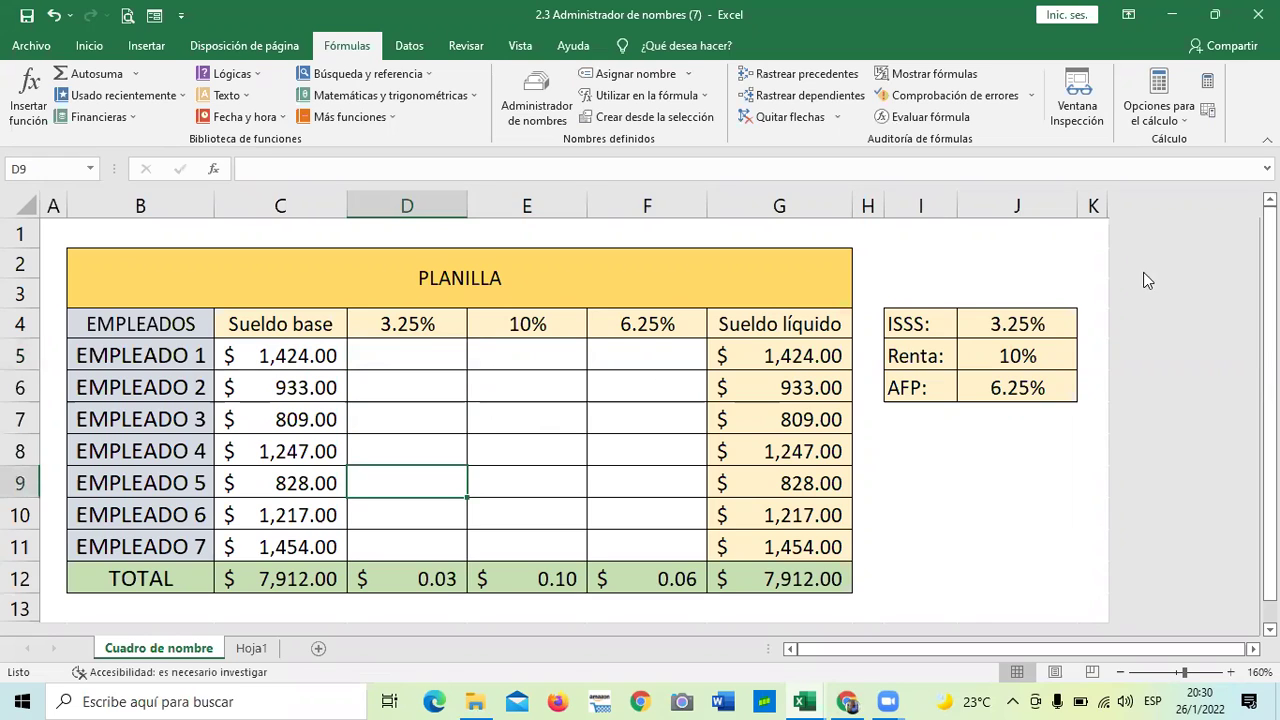
Inspect the definition of the ISSS constant in the Name Manager and close it without making changes.
{"action": "left_click", "coordinate": [1024, 312]}
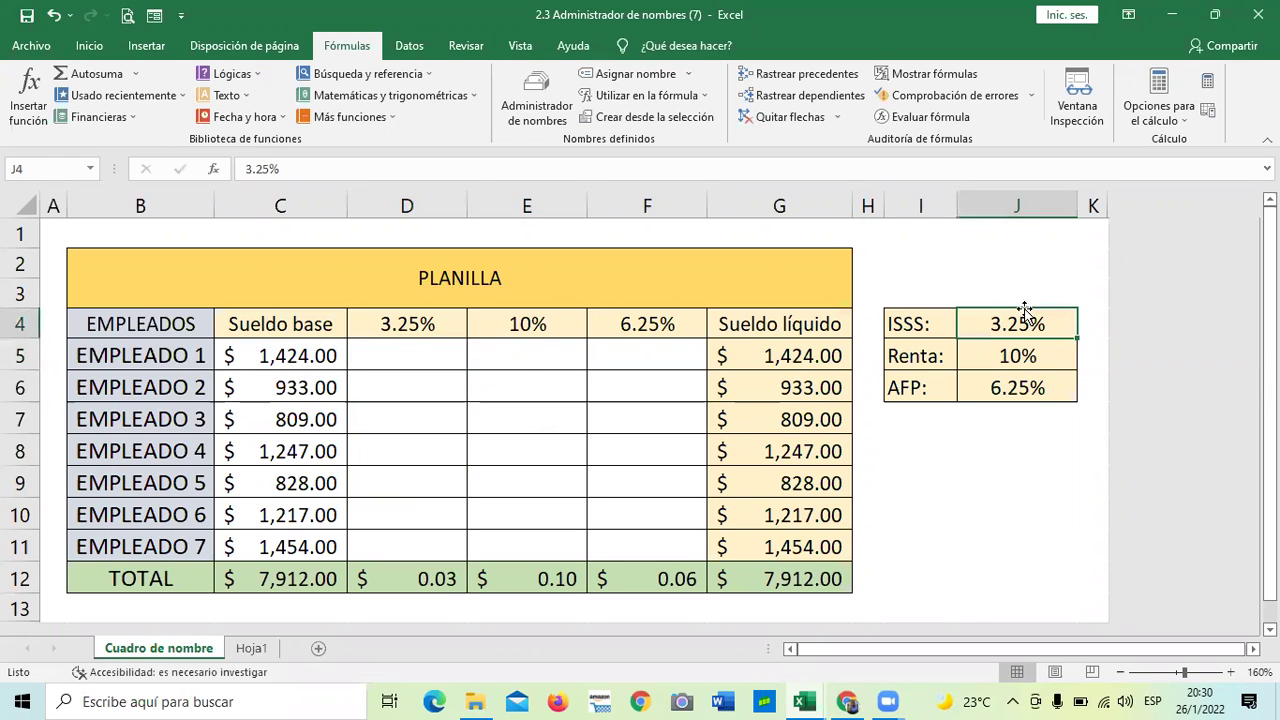
{"action": "left_click", "coordinate": [453, 421]}
{"action": "left_click", "coordinate": [421, 354]}
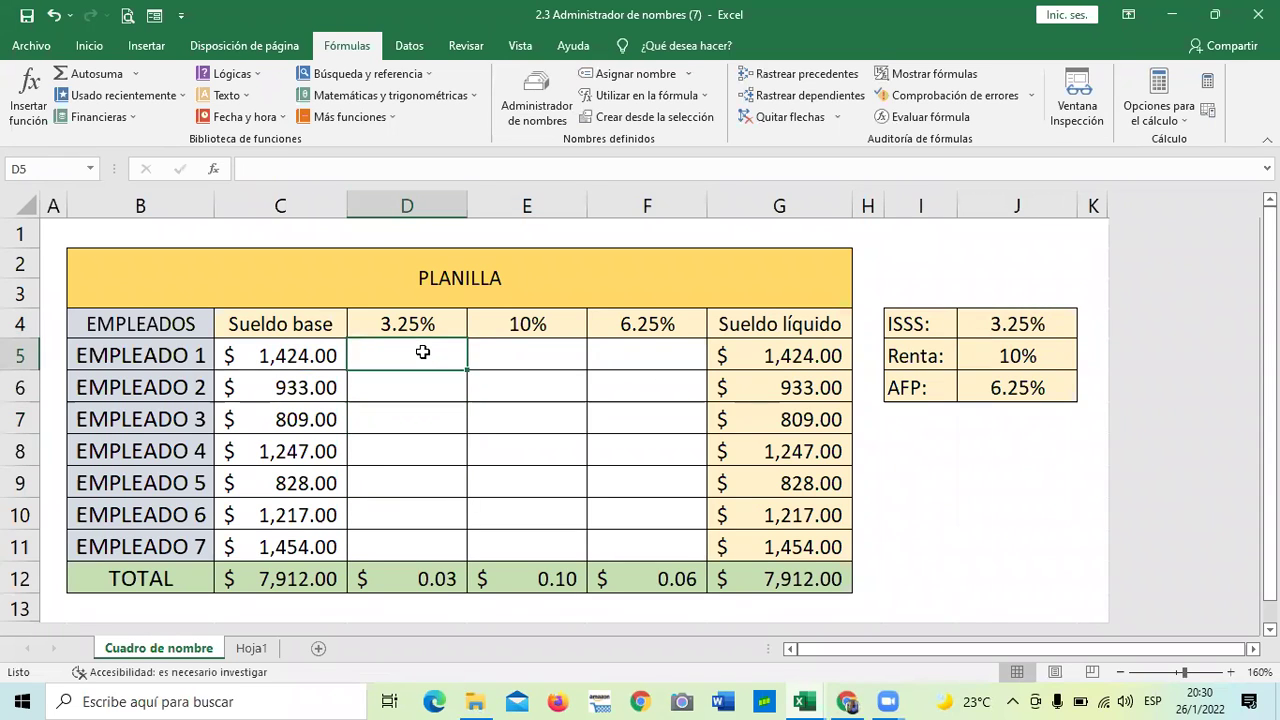
{"action": "left_click", "coordinate": [538, 92]}
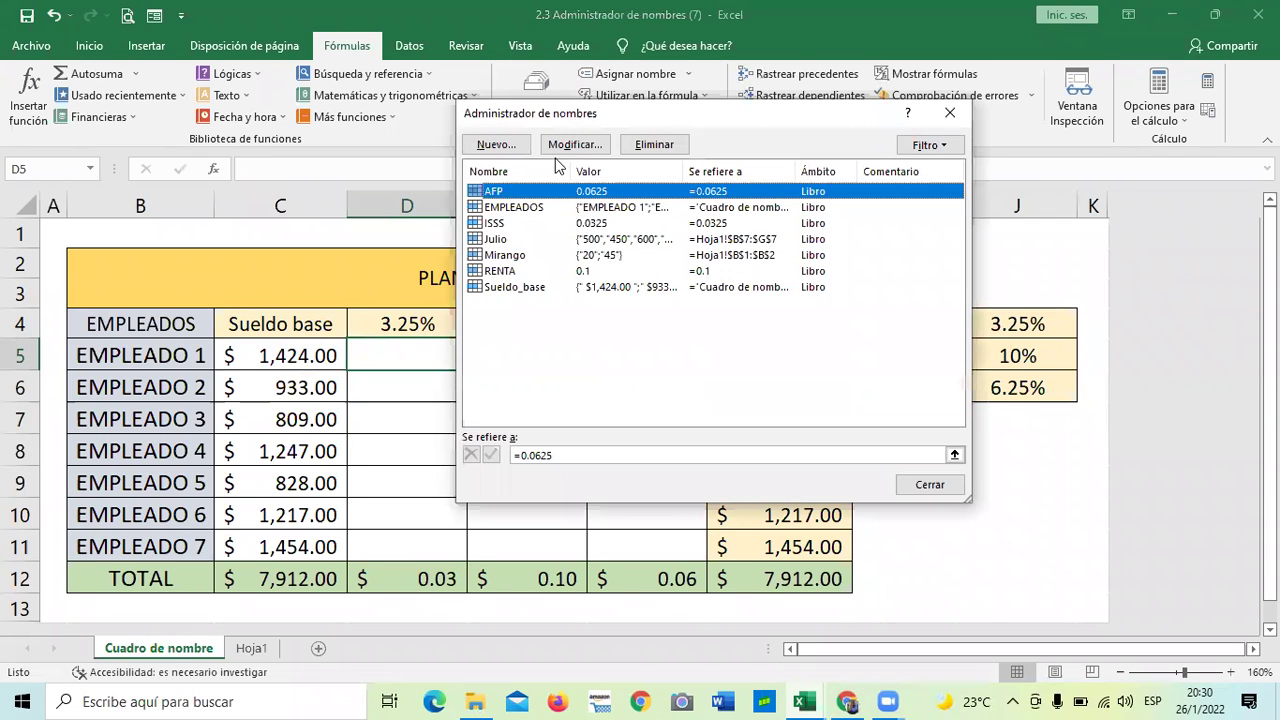
{"action": "left_click", "coordinate": [497, 224]}
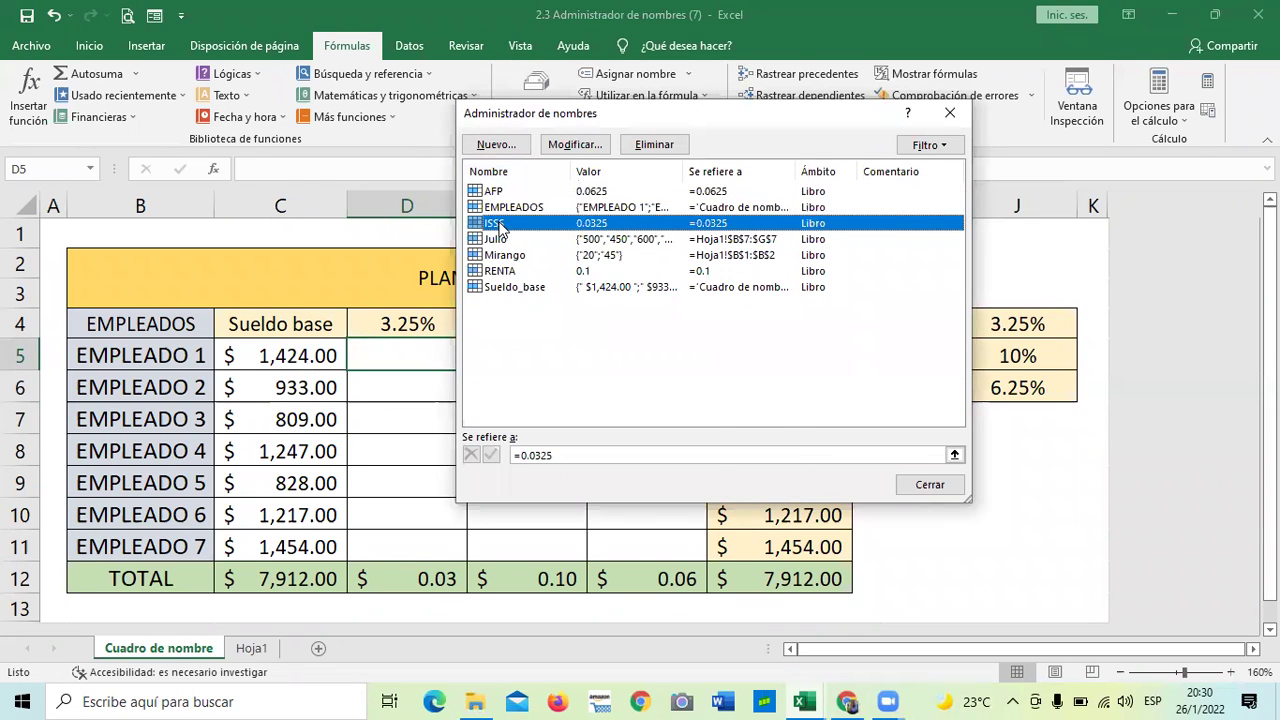
{"action": "double_click", "coordinate": [497, 224]}
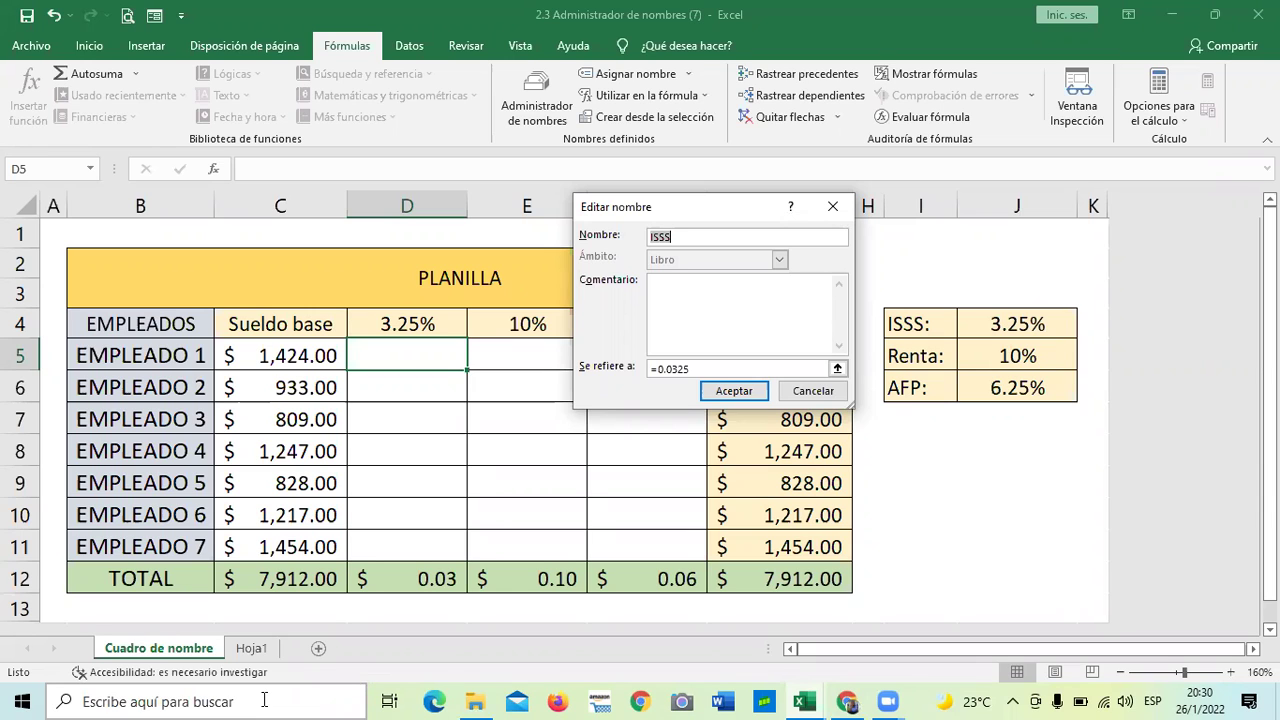
{"action": "left_click", "coordinate": [800, 389]}
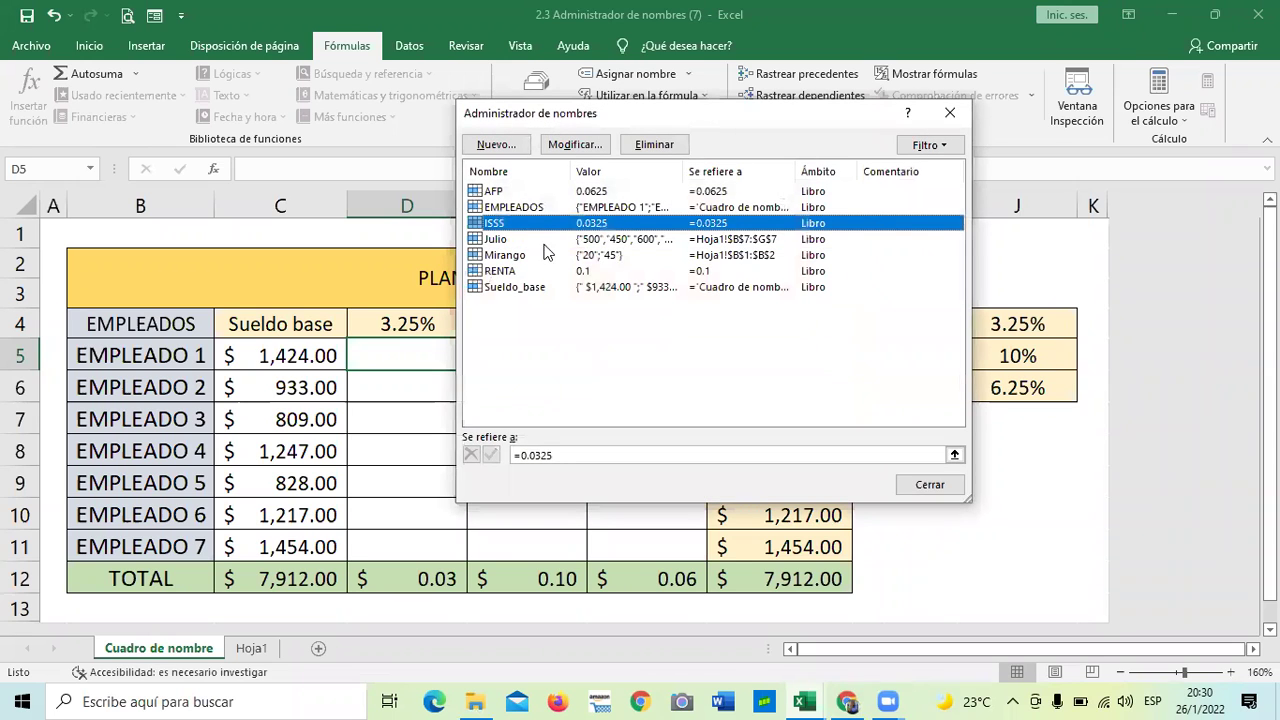
{"action": "left_click", "coordinate": [940, 488]}
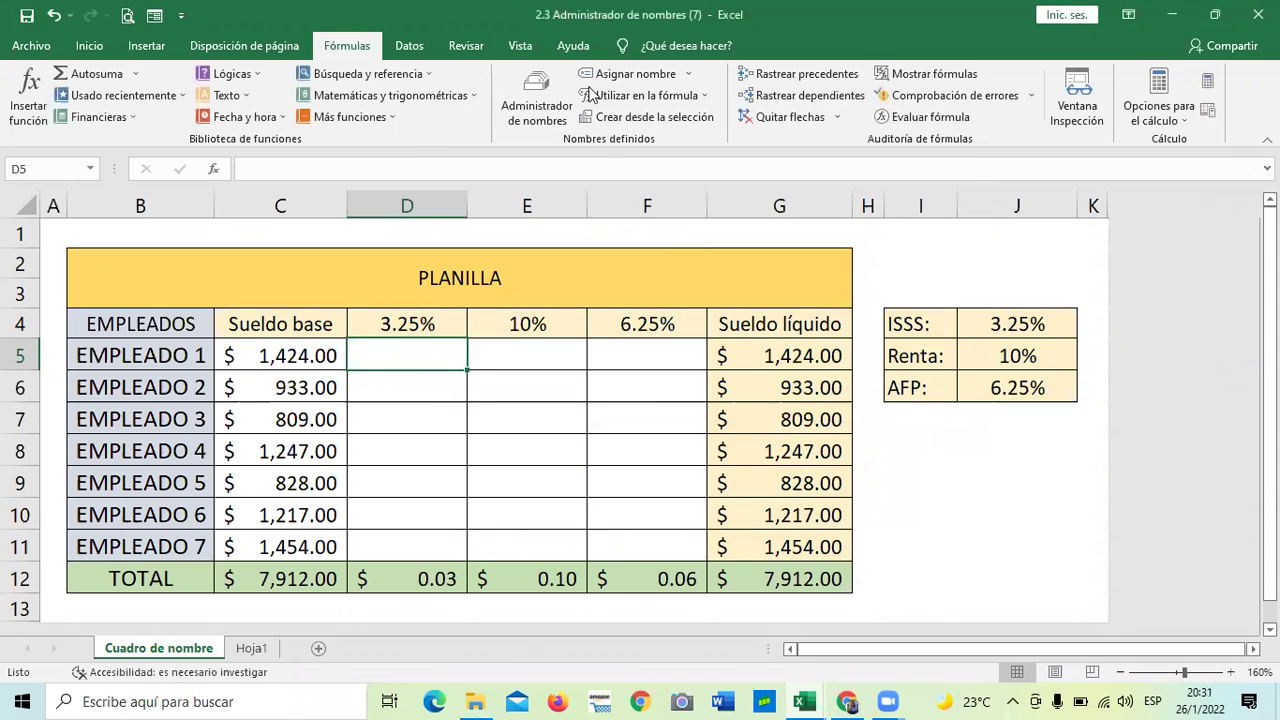
Delete the ISSS constant from the workbook's defined names and close the Name Manager.
{"action": "left_click", "coordinate": [538, 100]}
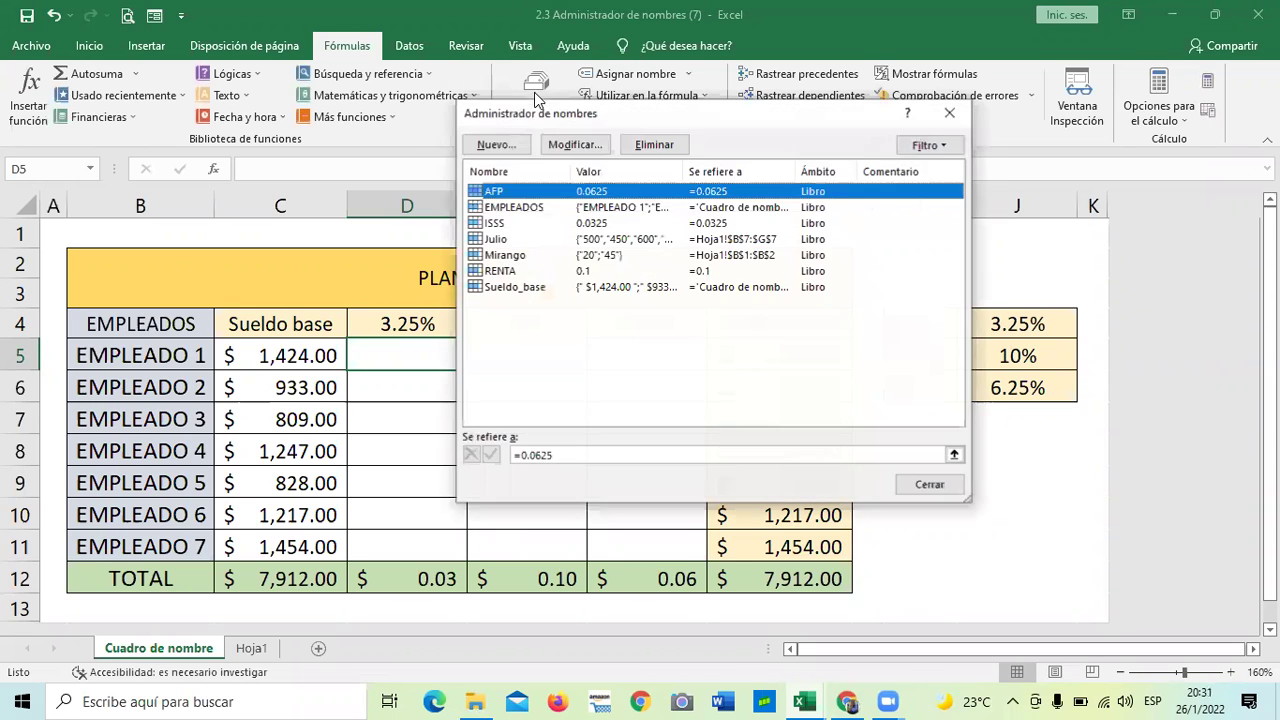
{"action": "left_click", "coordinate": [496, 223]}
{"action": "left_click", "coordinate": [654, 144]}
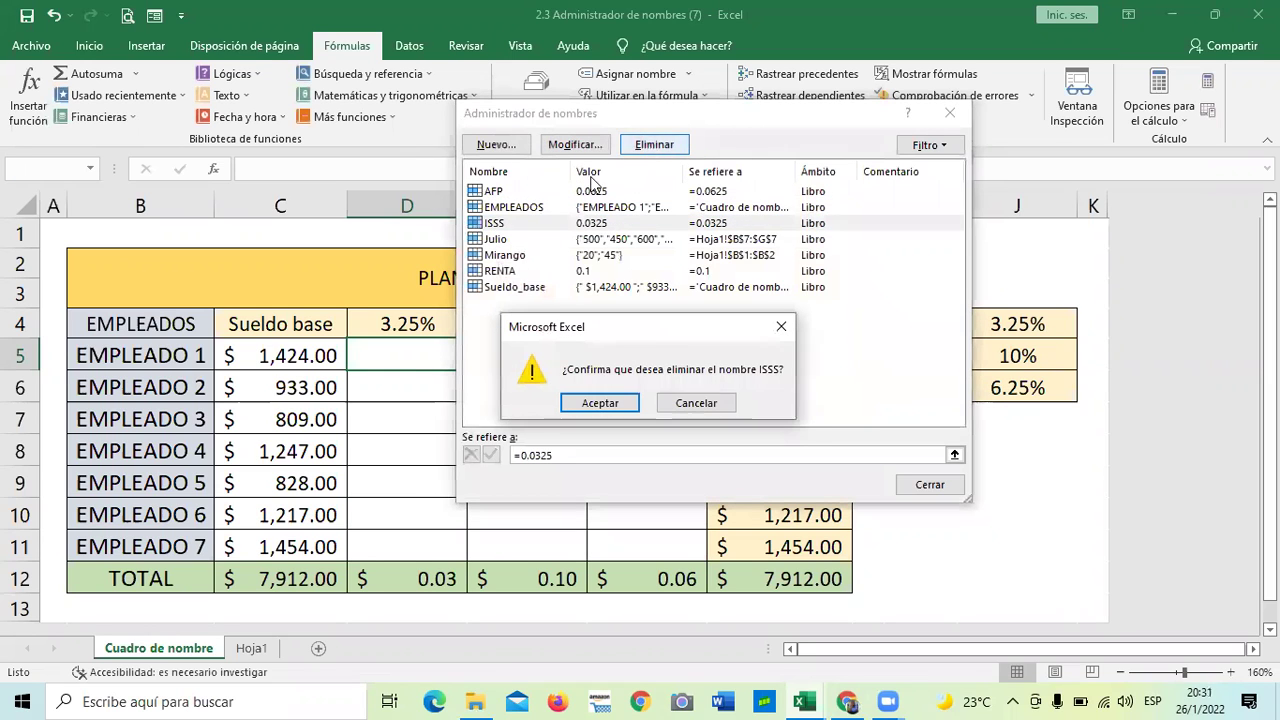
{"action": "left_click", "coordinate": [610, 403]}
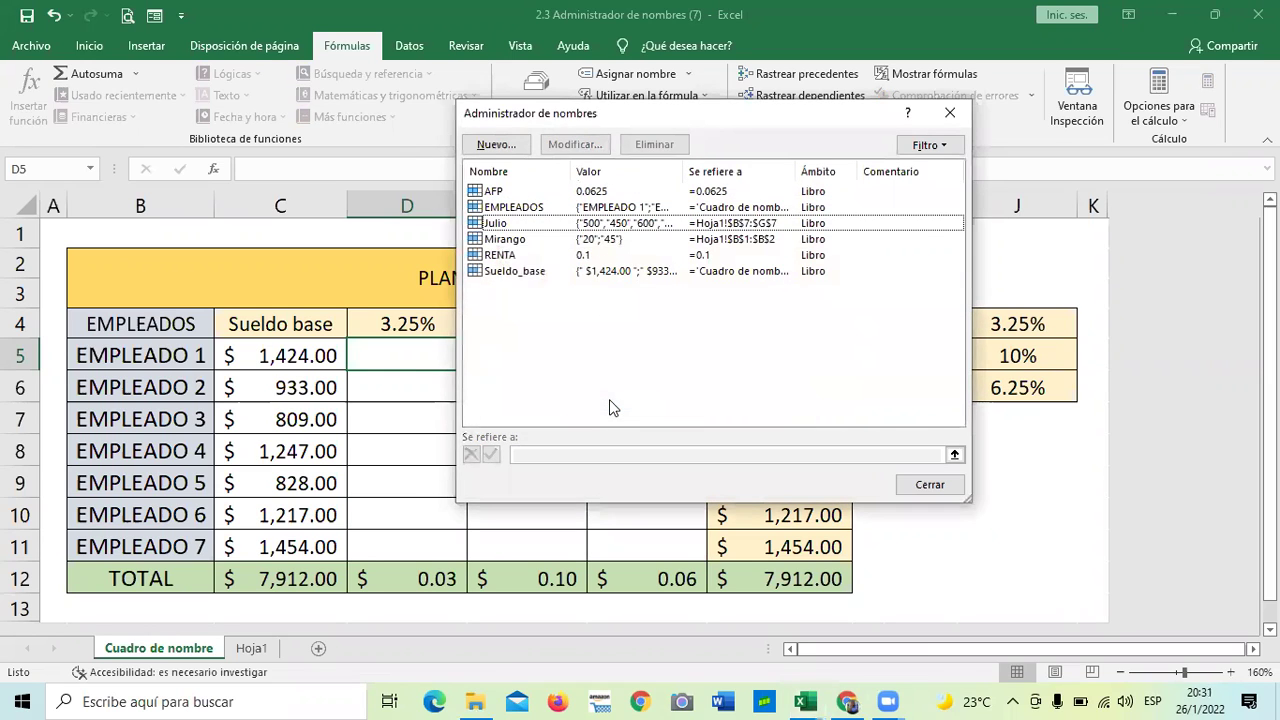
{"action": "left_click", "coordinate": [928, 486]}
{"action": "left_click", "coordinate": [935, 428]}
Try to enter a formula in D5 that multiplies EMPLEADO 1's base salary in C5 by the deleted ISSS name.
{"action": "left_click", "coordinate": [398, 361]}
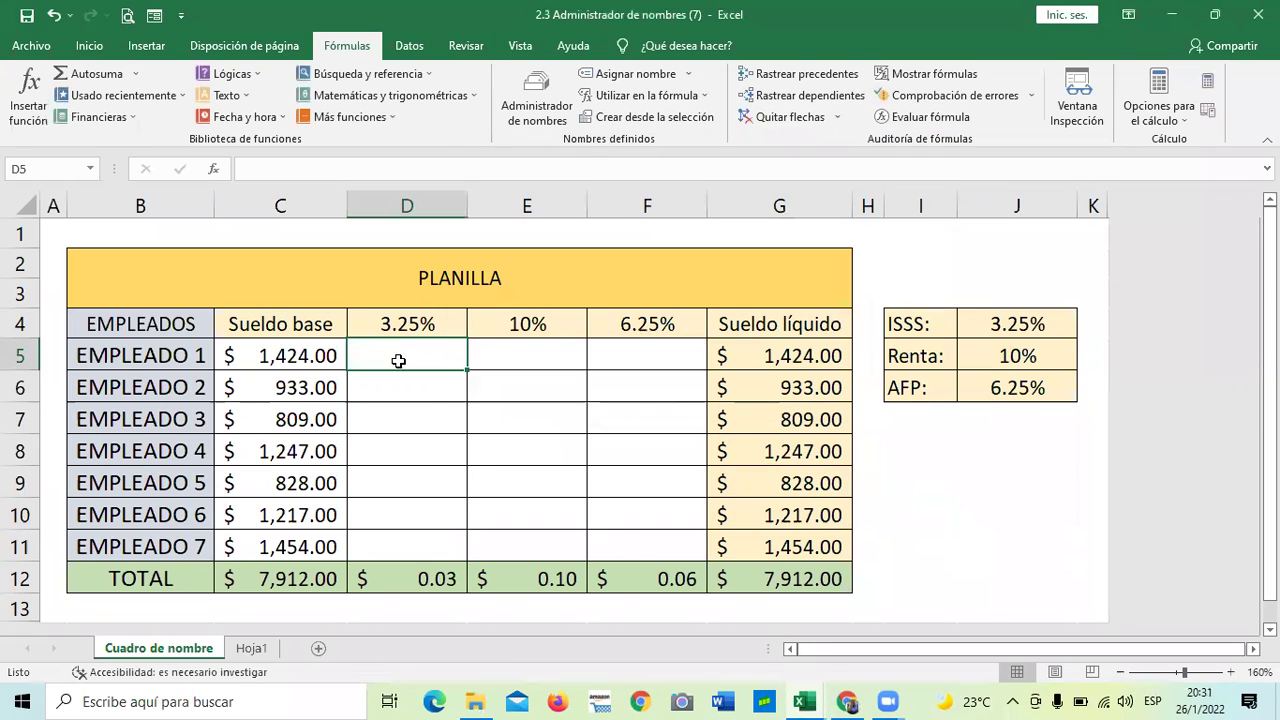
{"action": "type", "text": "="}
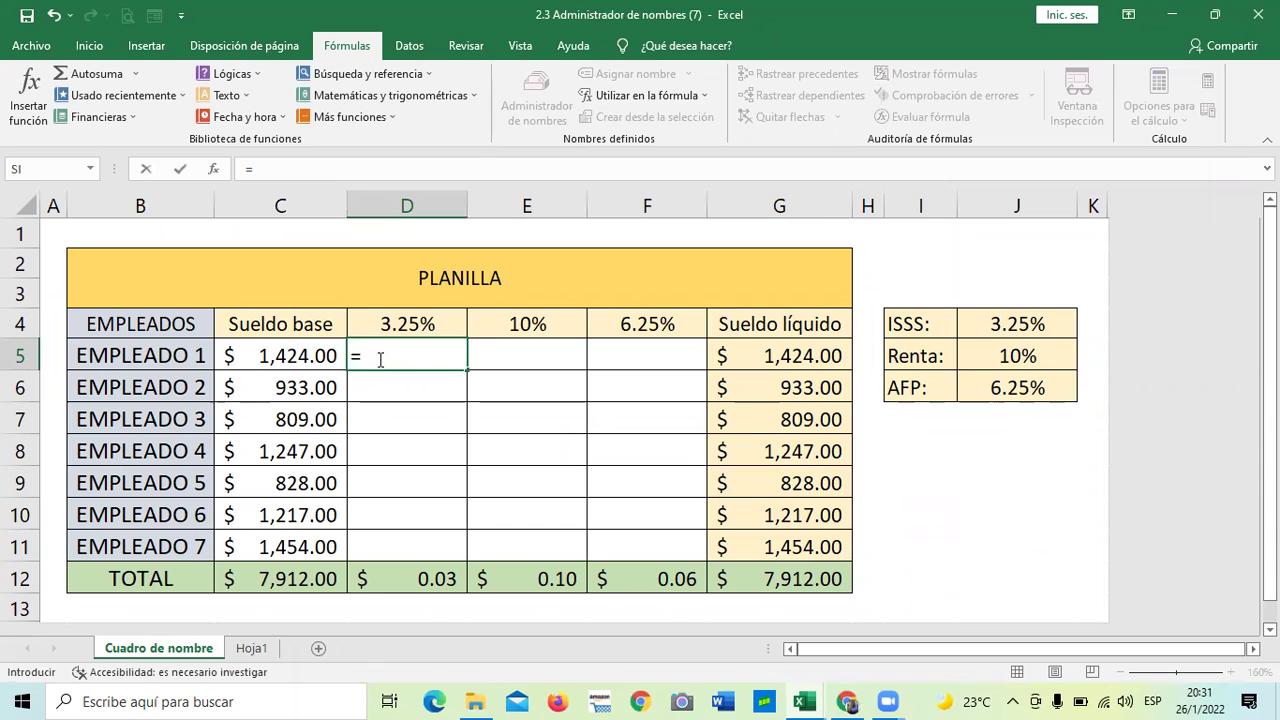
{"action": "left_click", "coordinate": [309, 357]}
{"action": "type", "text": "*is"}
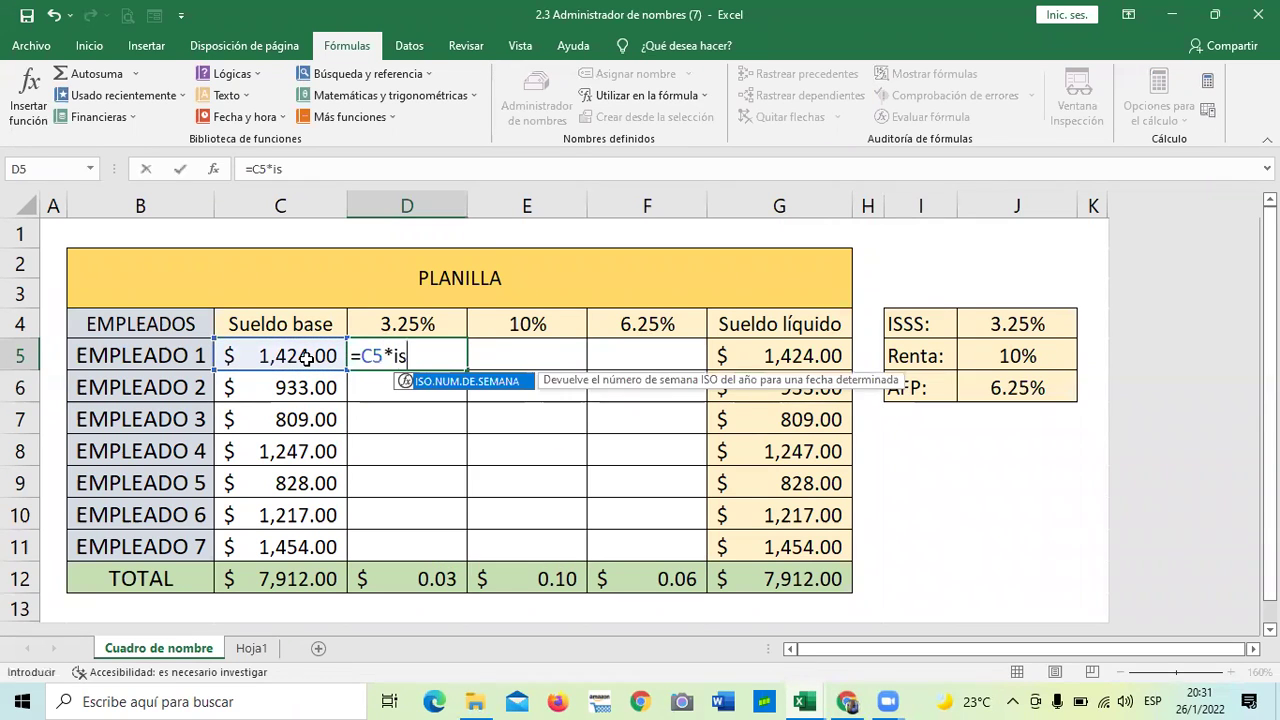
{"action": "key", "text": "BackSpace"}
{"action": "key", "text": "BackSpace"}
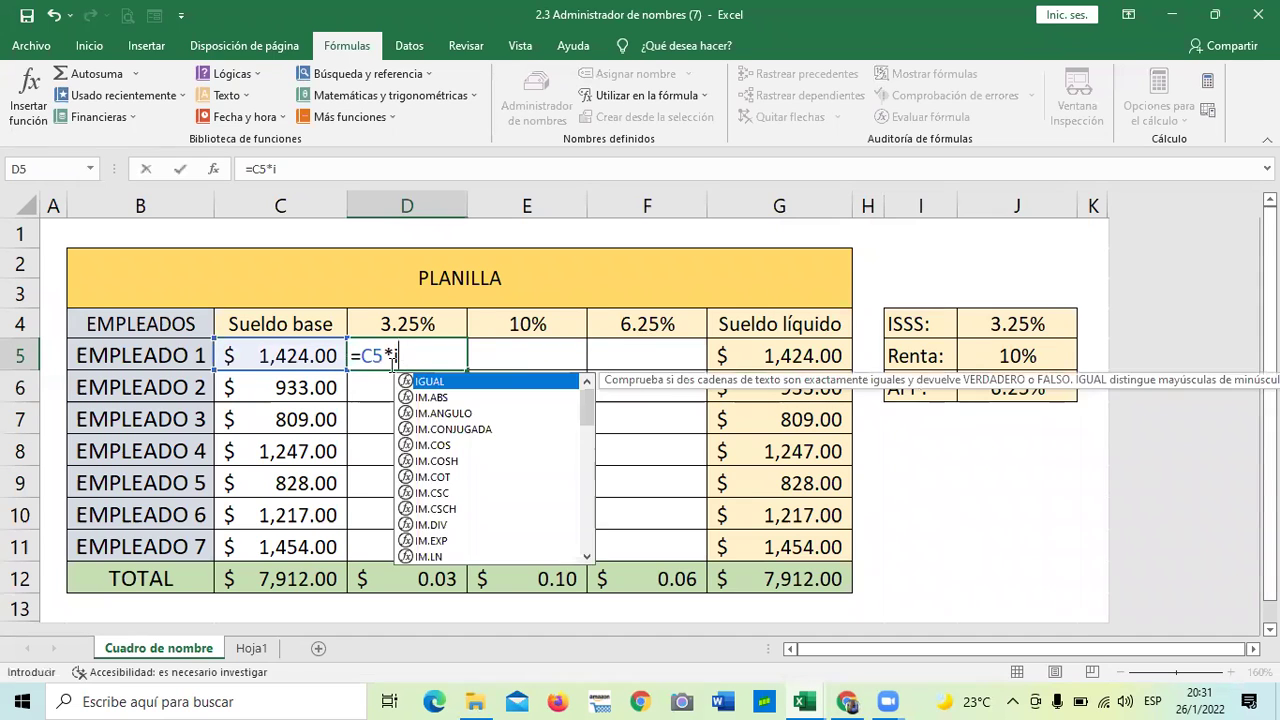
Calculate the first employee's 3.25% deduction in cell D5 with the formula =C5*3.25%.
{"action": "type", "text": "Is"}
{"action": "key", "text": "BackSpace"}
{"action": "type", "text": "SS"}
{"action": "key", "text": "BackSpace"}
{"action": "key", "text": "BackSpace"}
{"action": "key", "text": "BackSpace"}
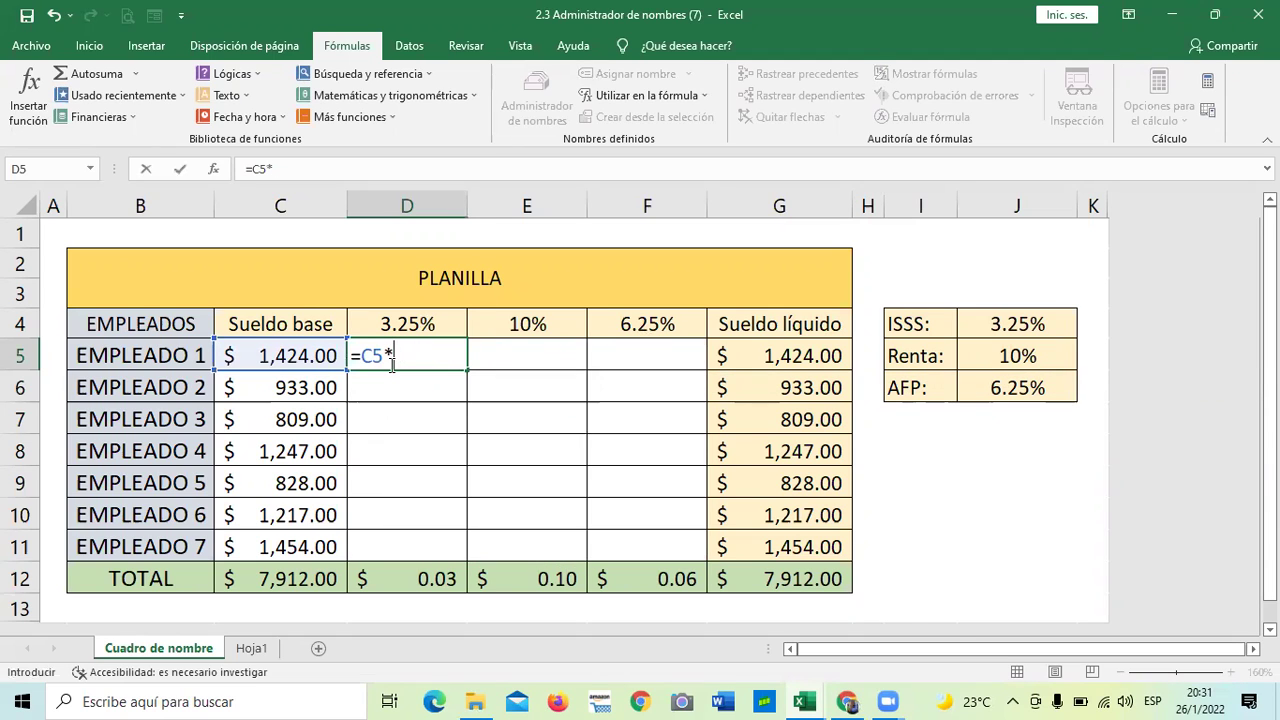
{"action": "type", "text": "3.25%"}
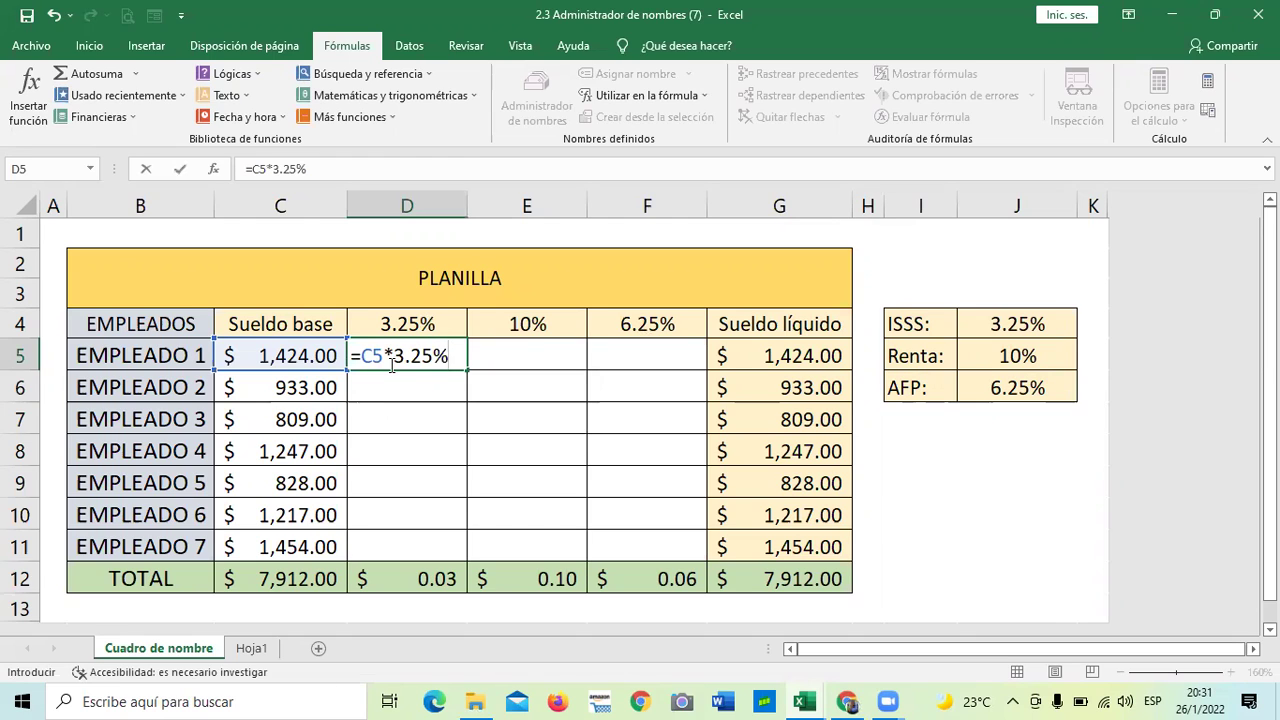
{"action": "key", "text": "Return"}
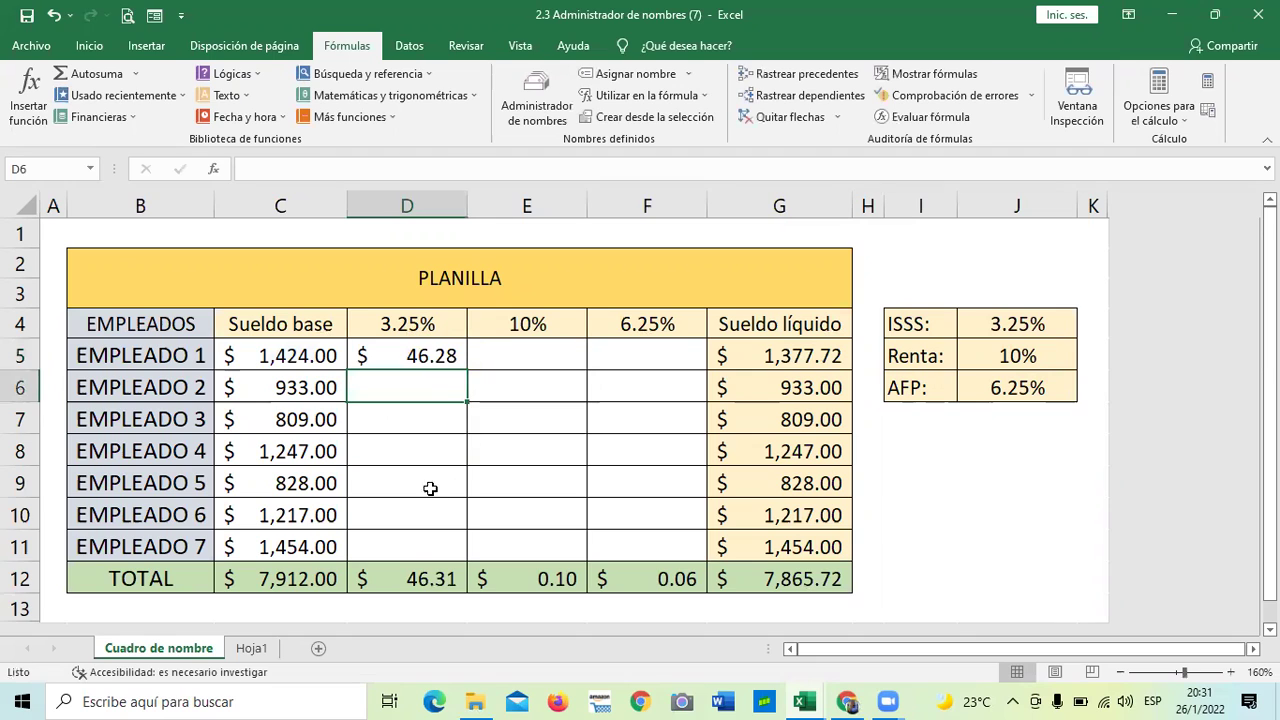
Clear the deduction formula from cell D5.
{"action": "left_click", "coordinate": [425, 352]}
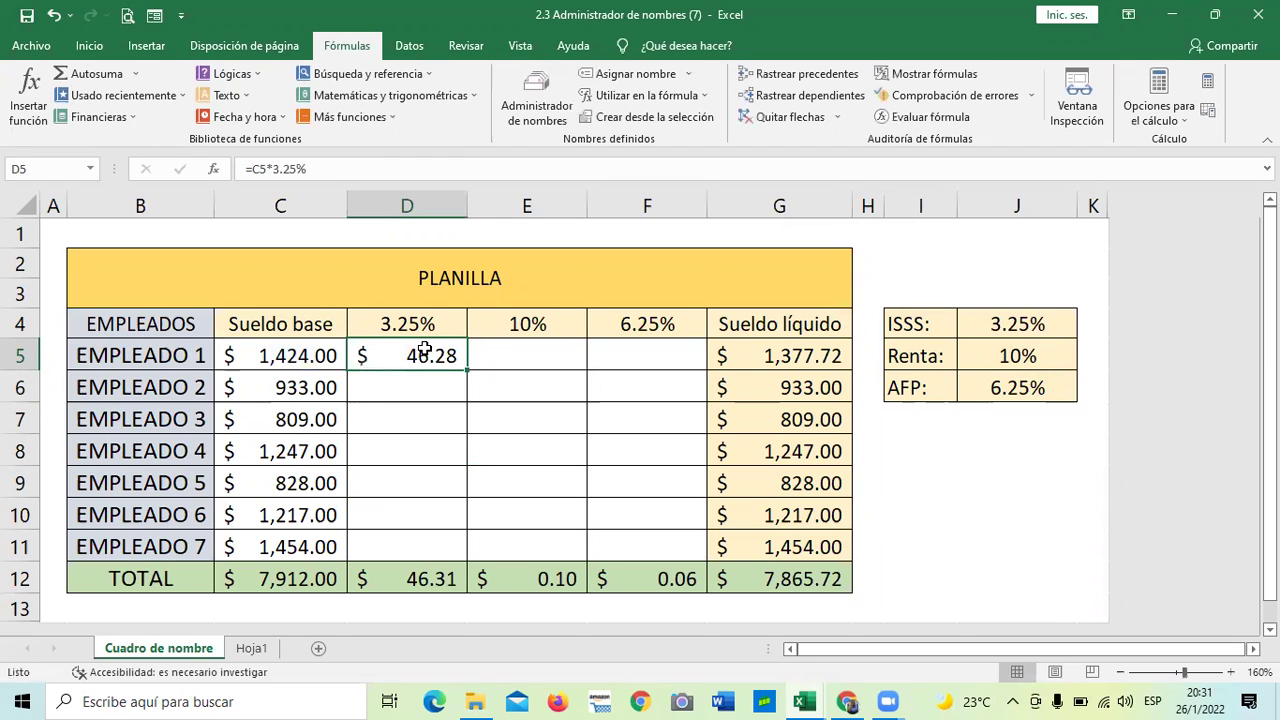
{"action": "key", "text": "Delete"}
{"action": "left_click", "coordinate": [507, 418]}
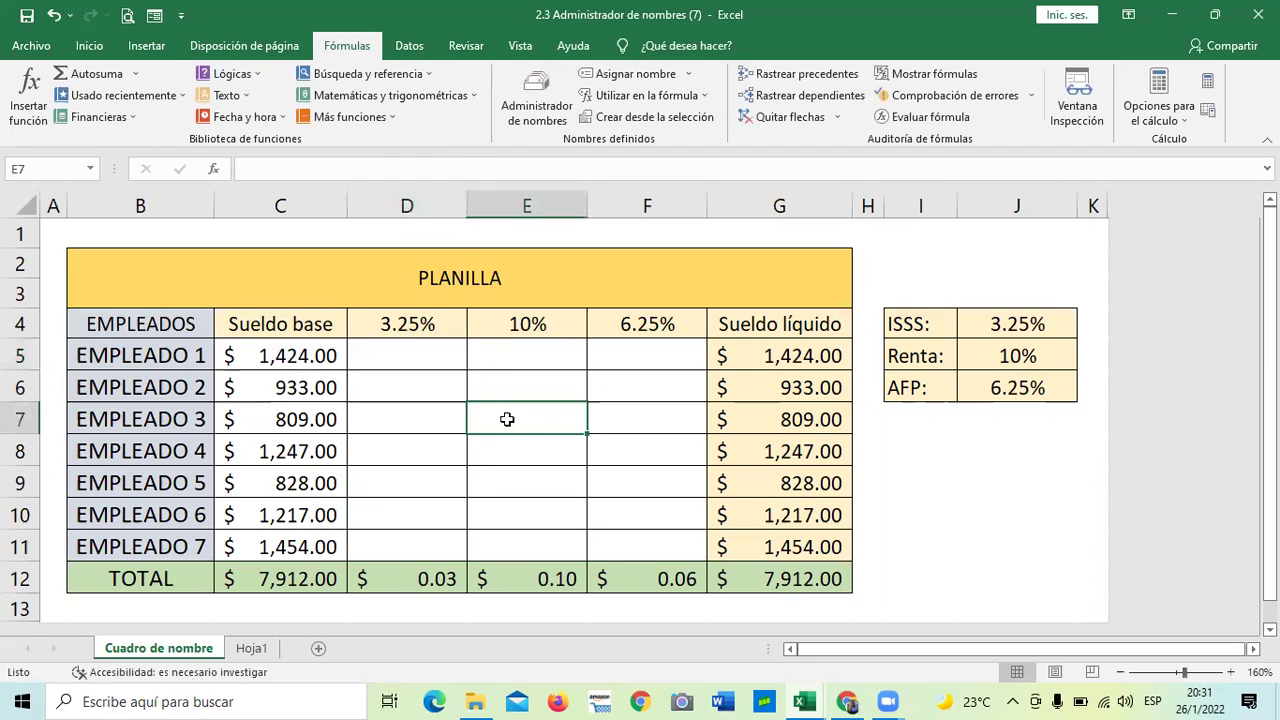
Create a new defined name called SEGURO with the whole workbook (Libro) as its scope.
{"action": "left_click", "coordinate": [436, 355]}
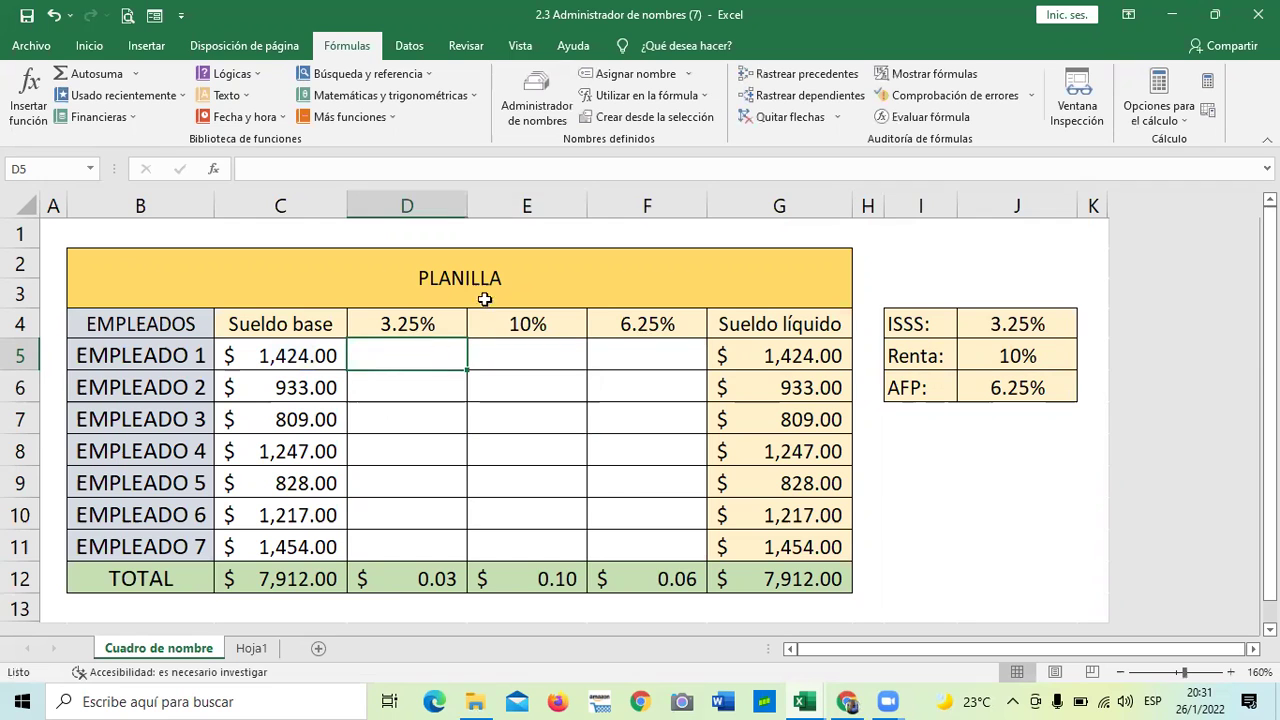
{"action": "left_click", "coordinate": [537, 98]}
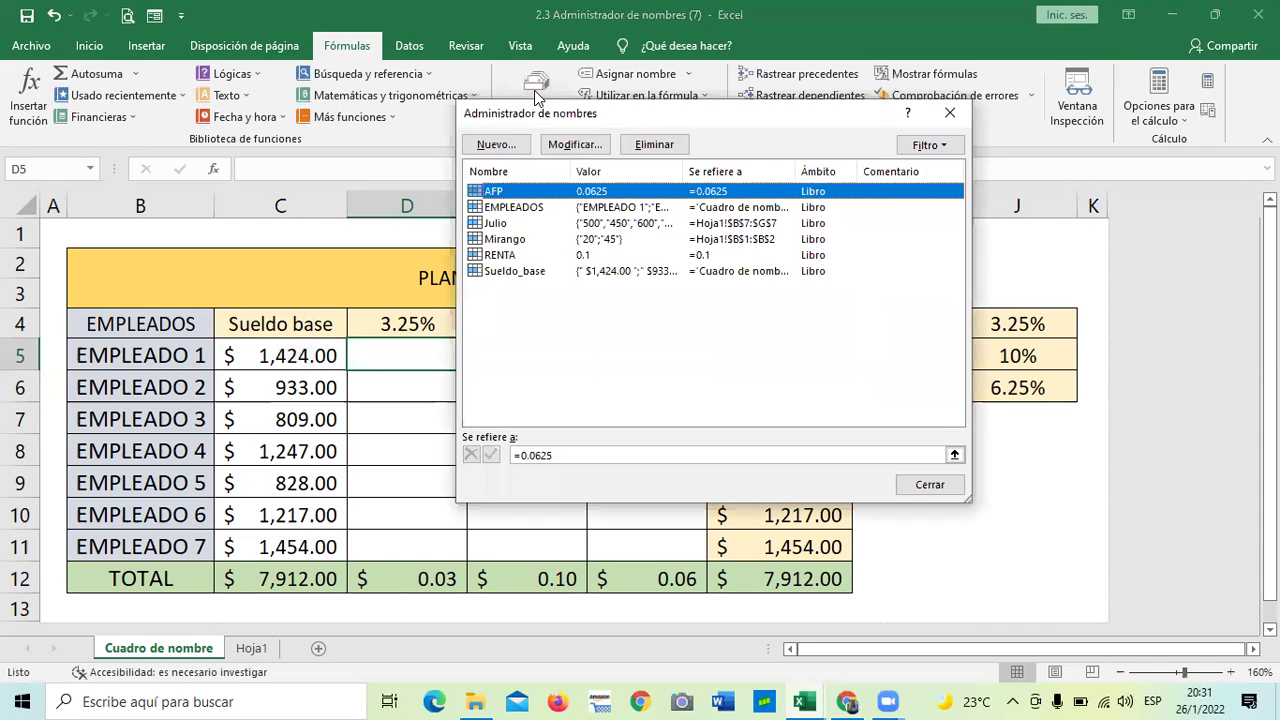
{"action": "left_click", "coordinate": [497, 145]}
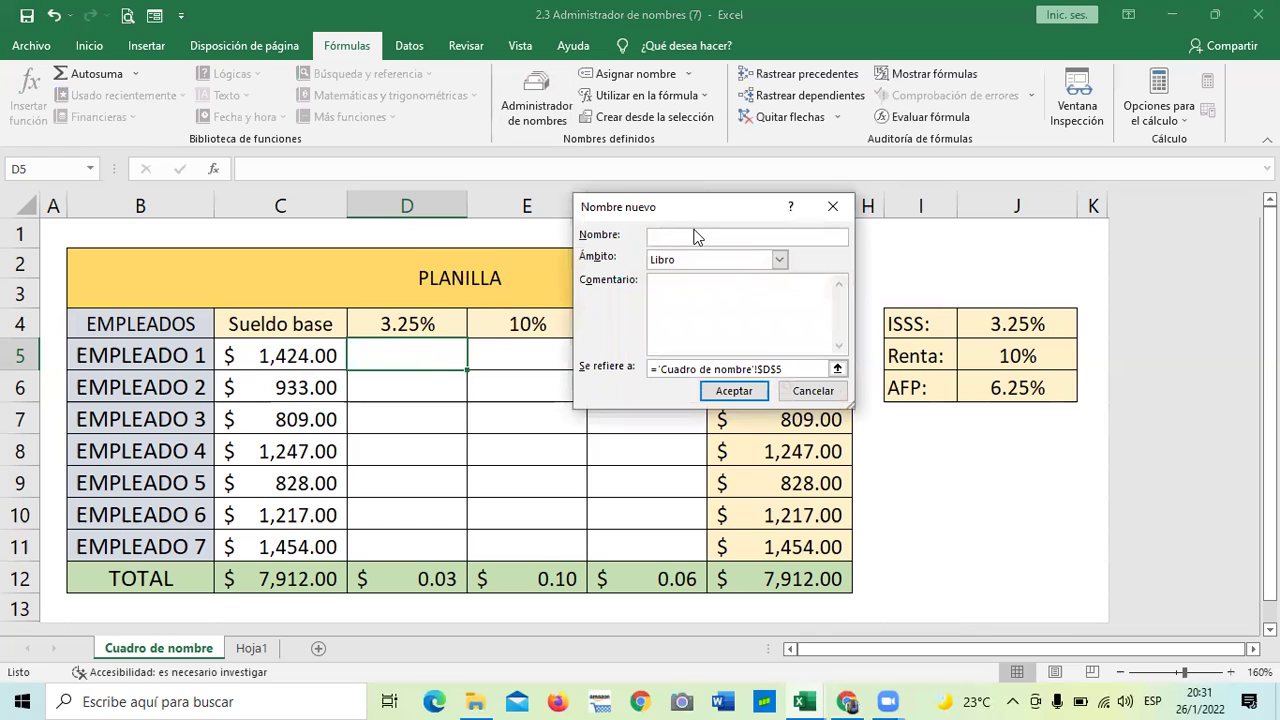
{"action": "type", "text": "SEGURO"}
{"action": "key", "text": "Caps_Lock"}
{"action": "left_click", "coordinate": [777, 260]}
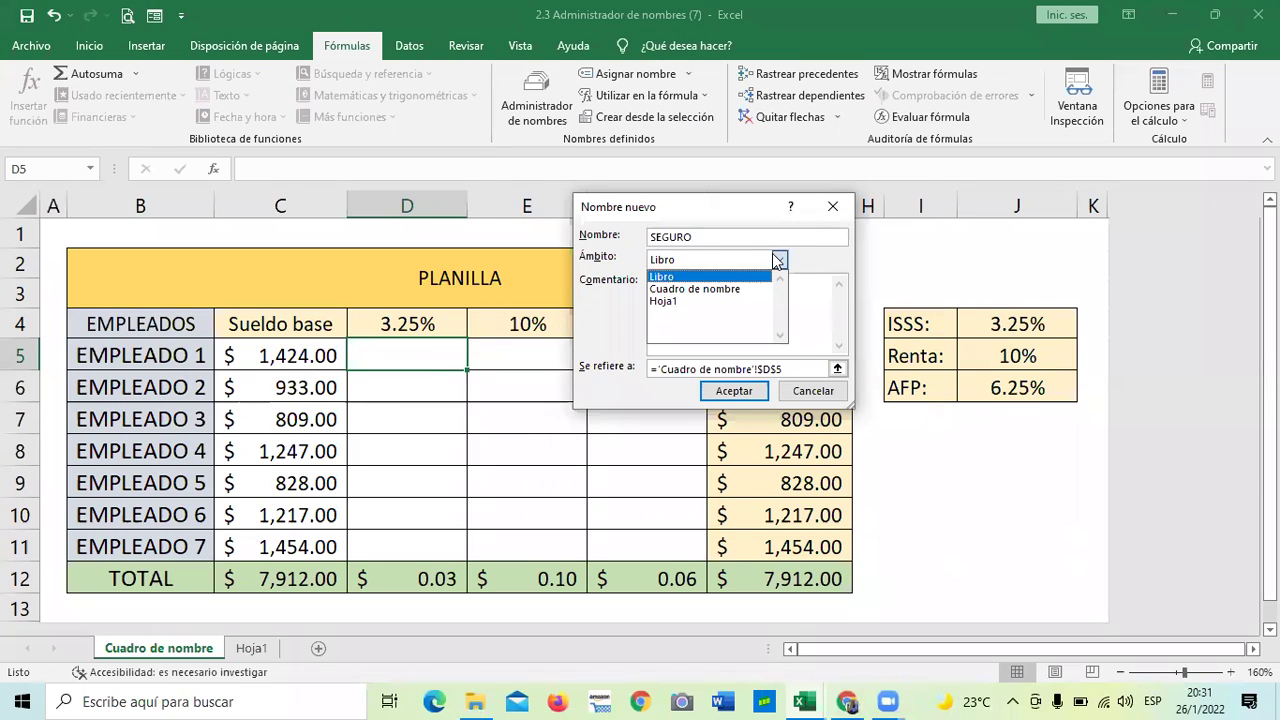
{"action": "left_click", "coordinate": [777, 260]}
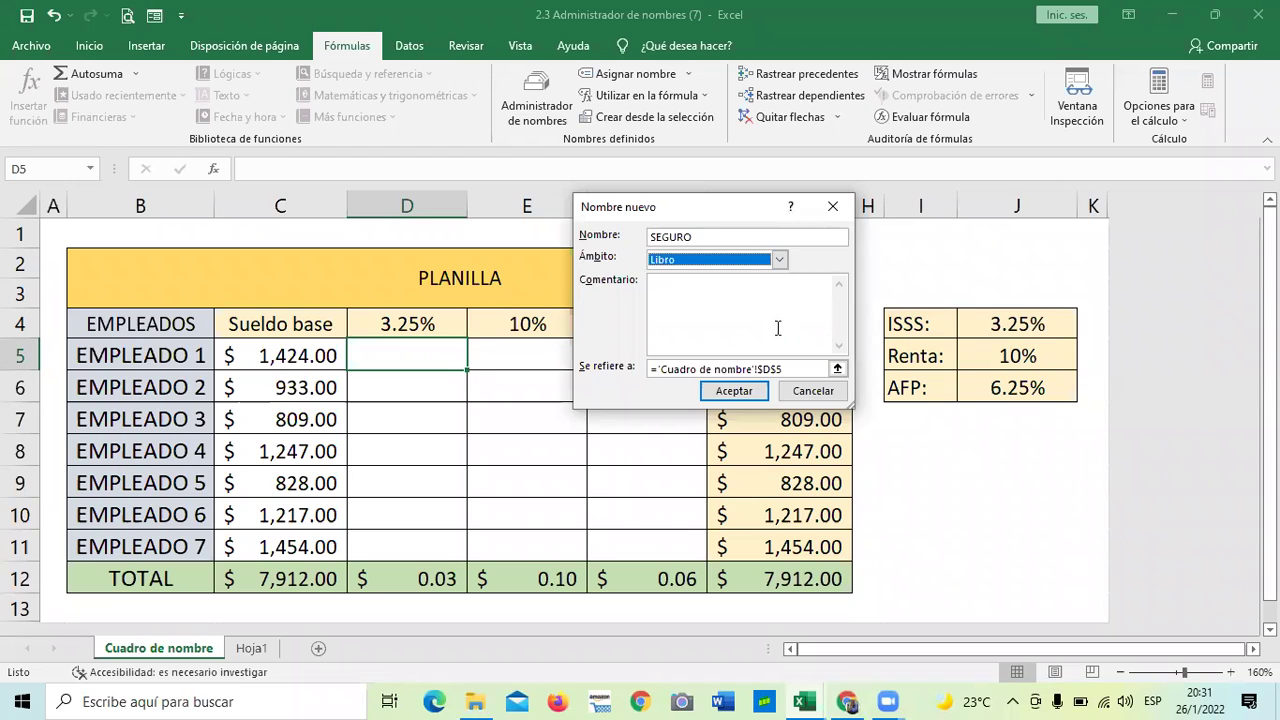
Make the SEGURO name refer to the constant 3.25% instead of a cell, and save it.
{"action": "left_click", "coordinate": [708, 362]}
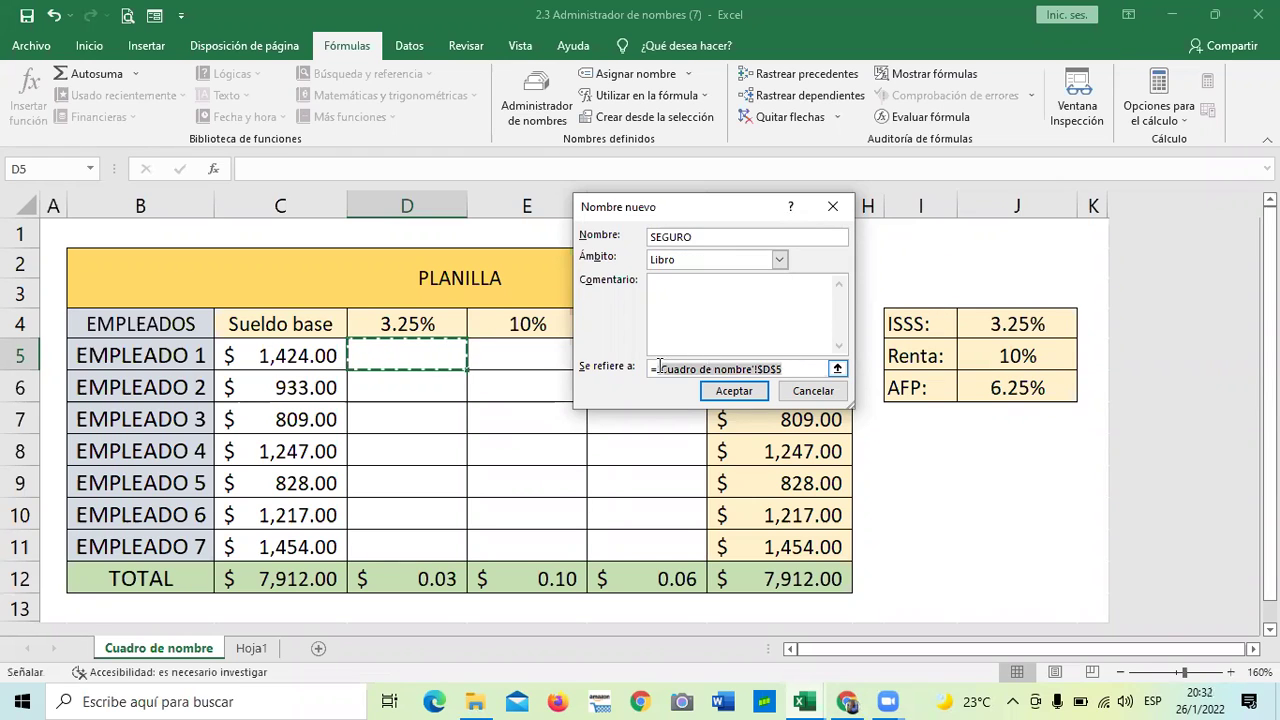
{"action": "left_click", "coordinate": [772, 370]}
{"action": "key", "text": "BackSpace"}
{"action": "key", "text": "BackSpace"}
{"action": "key", "text": "BackSpace"}
{"action": "key", "text": "BackSpace"}
{"action": "key", "text": "BackSpace"}
{"action": "key", "text": "BackSpace"}
{"action": "key", "text": "BackSpace"}
{"action": "key", "text": "BackSpace"}
{"action": "key", "text": "BackSpace"}
{"action": "key", "text": "BackSpace"}
{"action": "key", "text": "BackSpace"}
{"action": "key", "text": "BackSpace"}
{"action": "key", "text": "BackSpace"}
{"action": "key", "text": "BackSpace"}
{"action": "key", "text": "BackSpace"}
{"action": "key", "text": "BackSpace"}
{"action": "key", "text": "BackSpace"}
{"action": "key", "text": "BackSpace"}
{"action": "key", "text": "BackSpace"}
{"action": "key", "text": "BackSpace"}
{"action": "key", "text": "BackSpace"}
{"action": "type", "text": "3.25"}
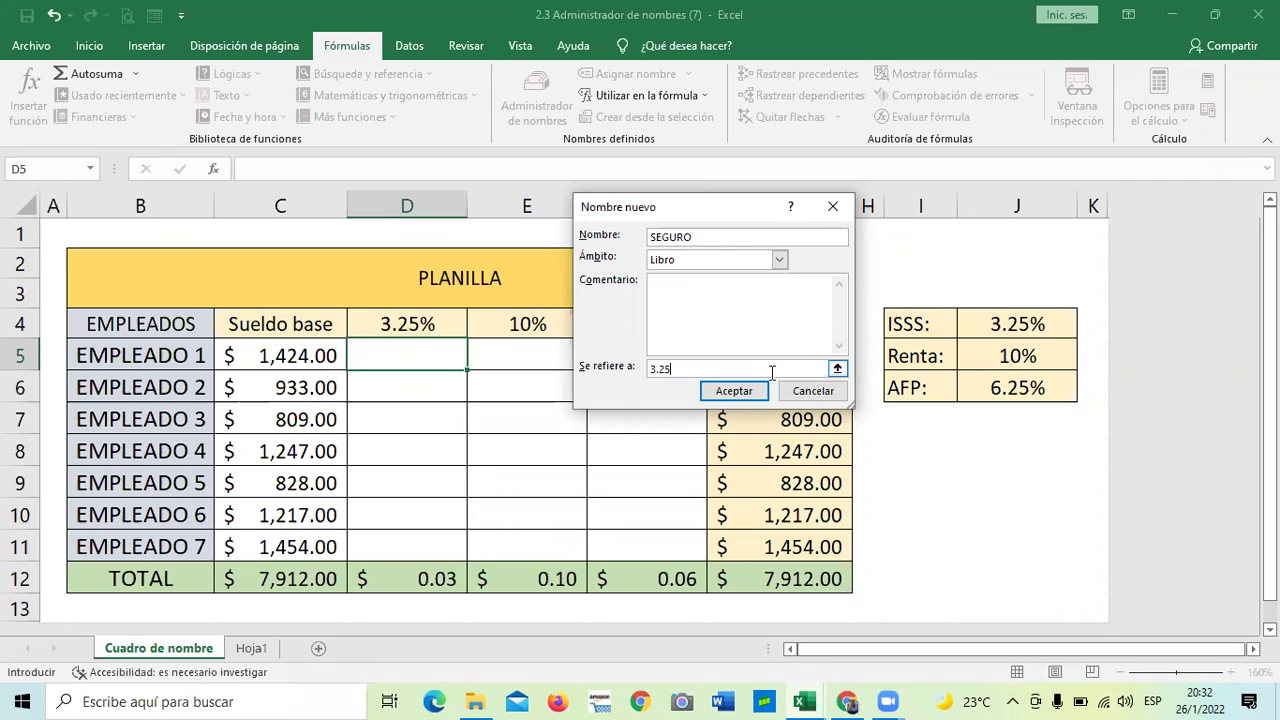
{"action": "type", "text": "5%"}
{"action": "left_click", "coordinate": [748, 391]}
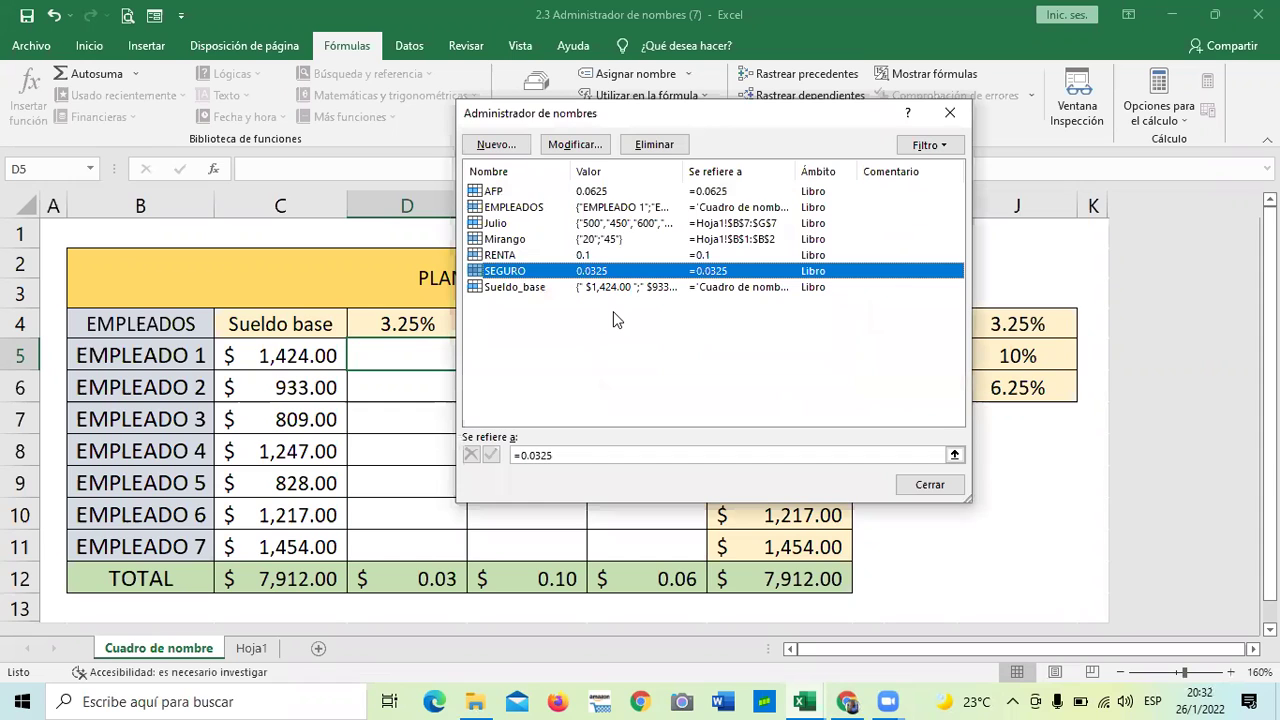
{"action": "left_click", "coordinate": [940, 484]}
{"action": "left_click", "coordinate": [604, 508]}
Calculate the first employee's deduction in cell D5 with the formula =C5*SEGURO.
{"action": "left_click", "coordinate": [423, 357]}
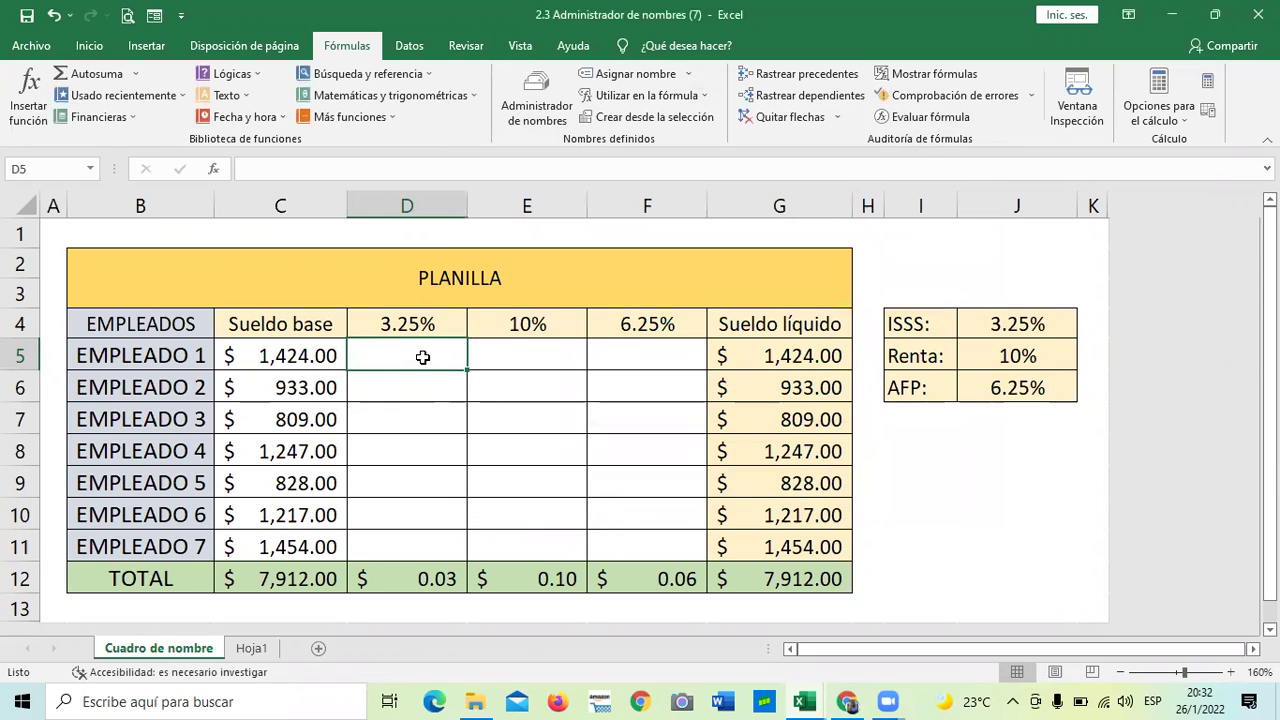
{"action": "type", "text": "="}
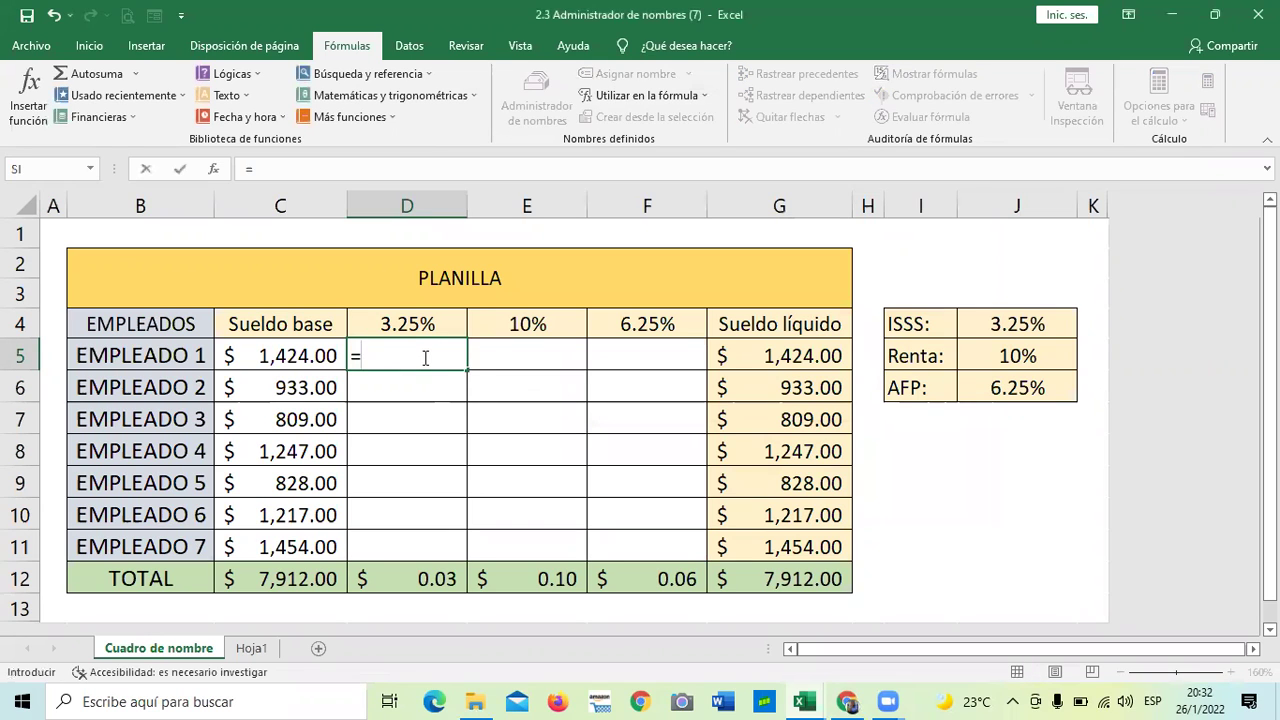
{"action": "left_click", "coordinate": [296, 356]}
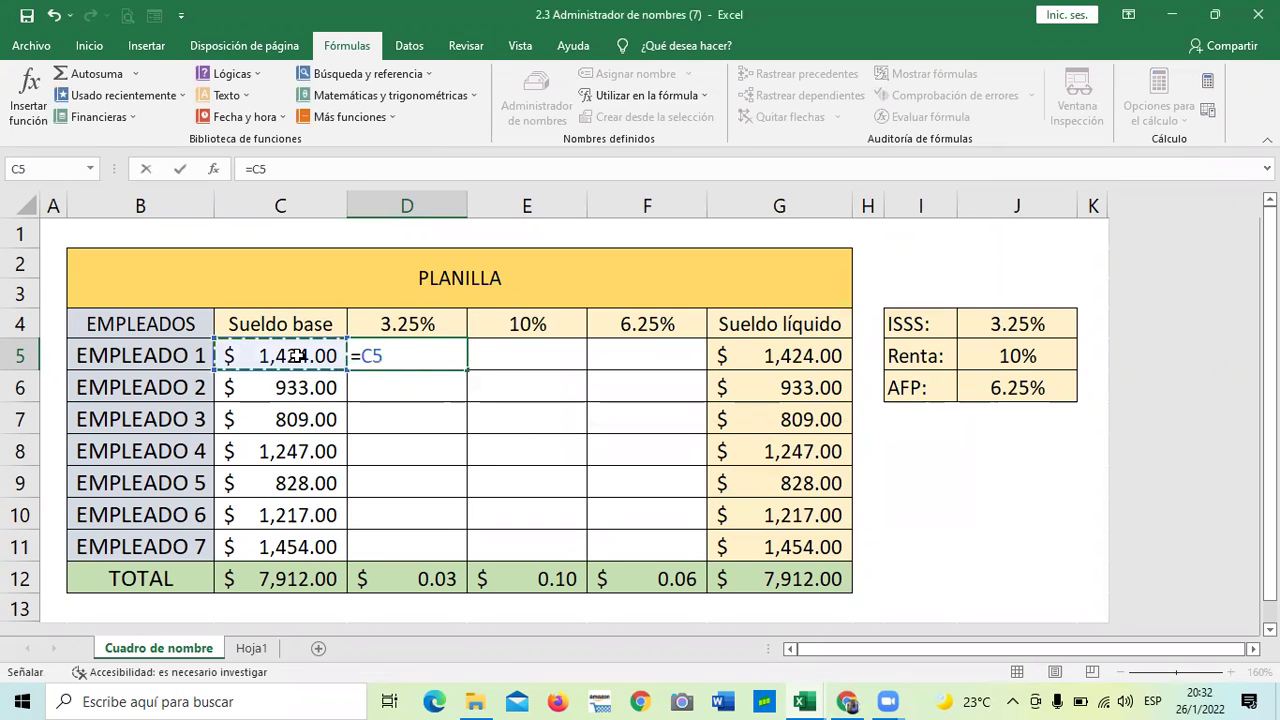
{"action": "type", "text": "*"}
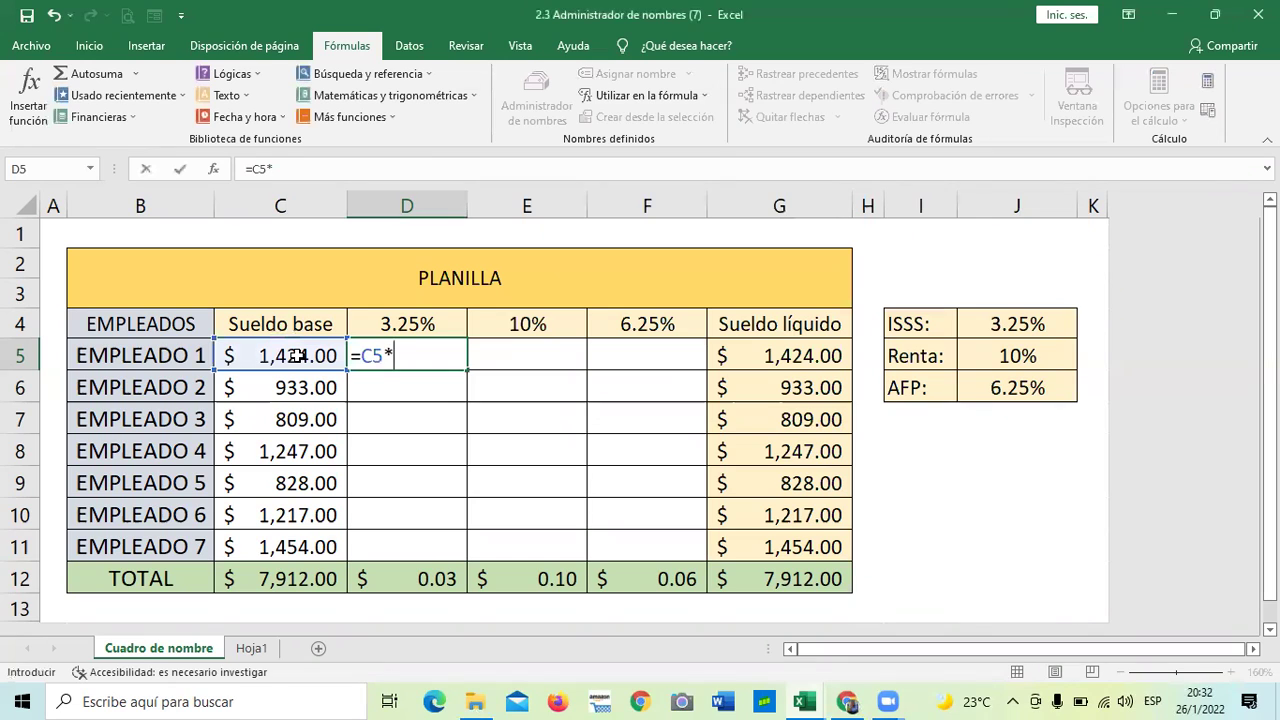
{"action": "type", "text": "s"}
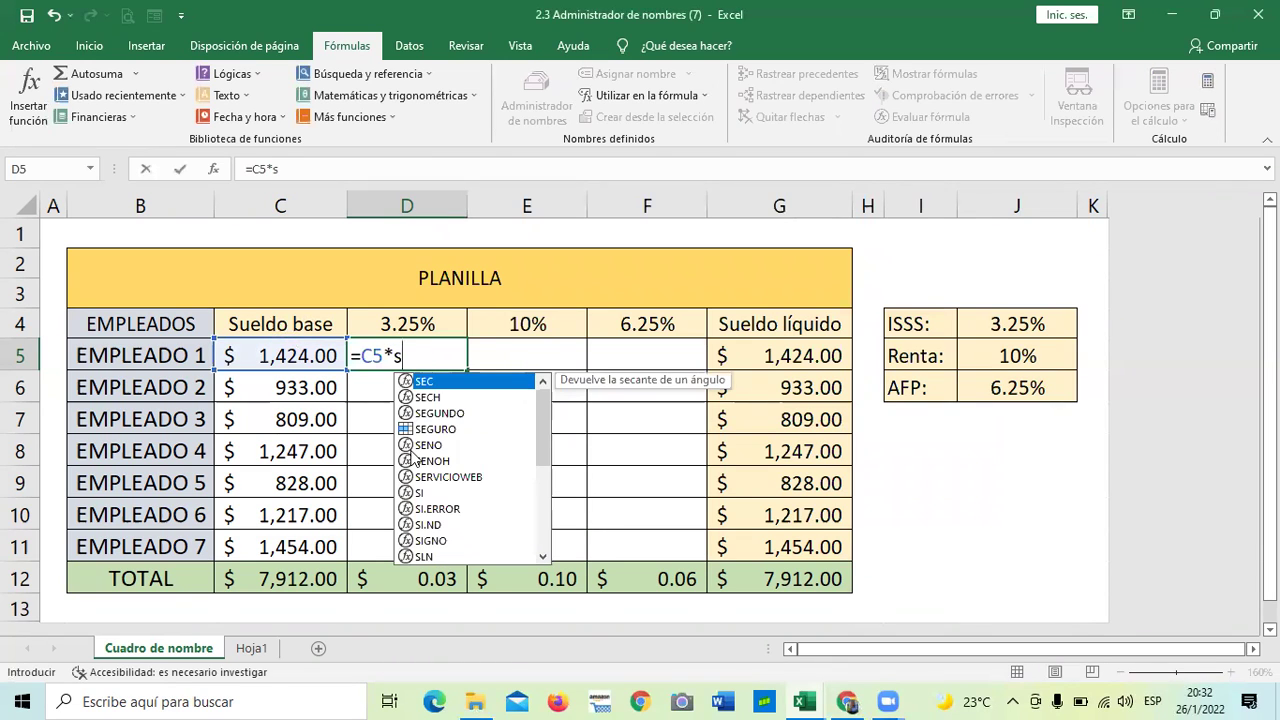
{"action": "double_click", "coordinate": [437, 429]}
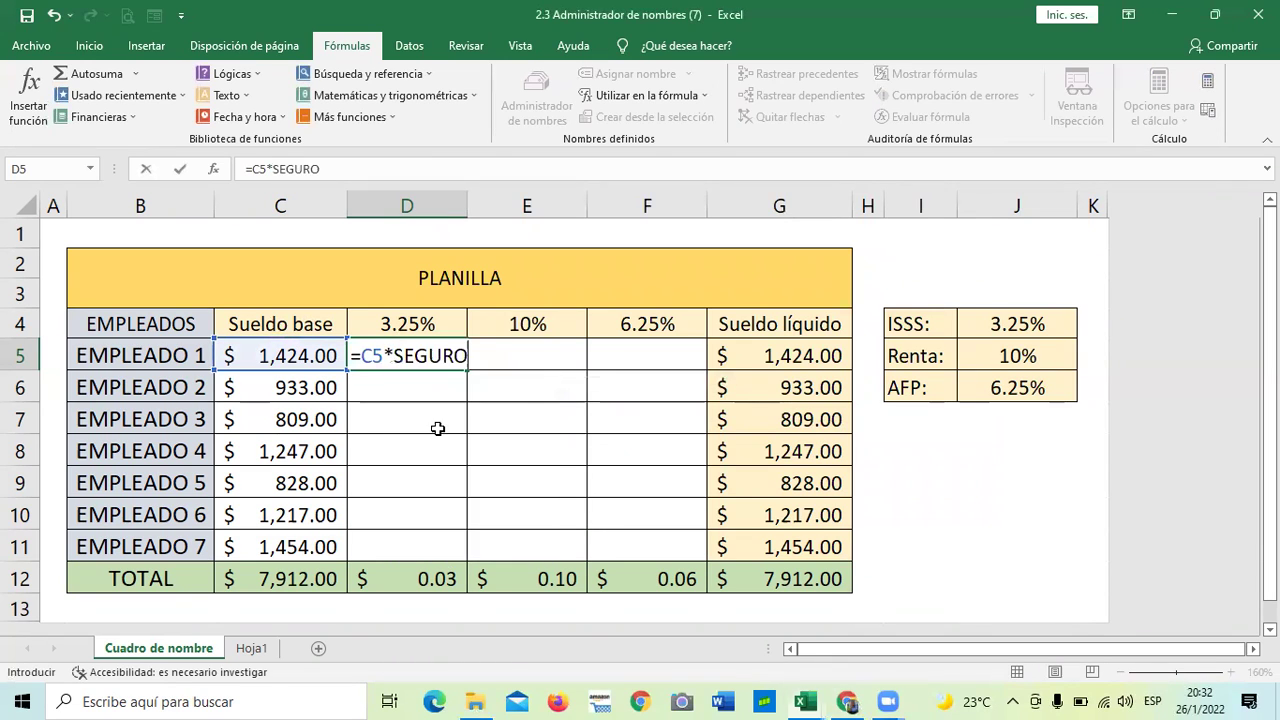
{"action": "key", "text": "Return"}
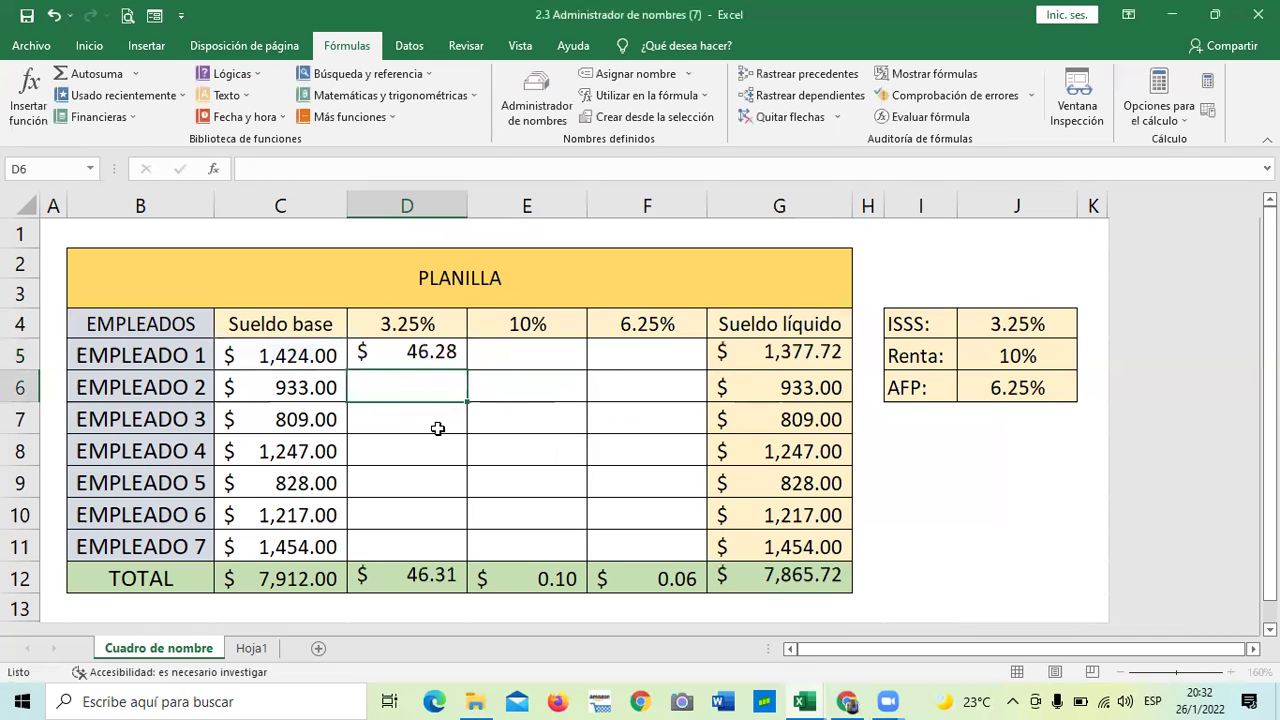
Fill the SEGURO deduction formula from D5 down through D11 for all the employees.
{"action": "left_click", "coordinate": [436, 350]}
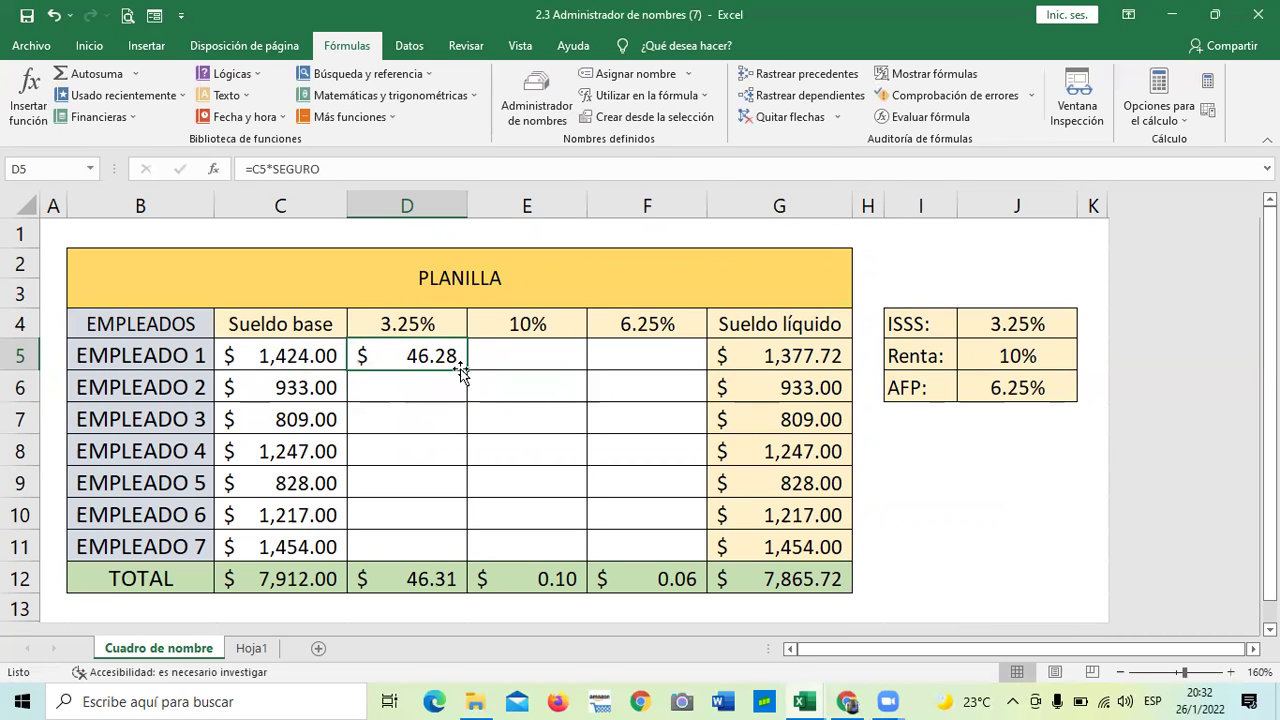
{"action": "left_click_drag", "start_coordinate": [466, 369], "coordinate": [465, 553]}
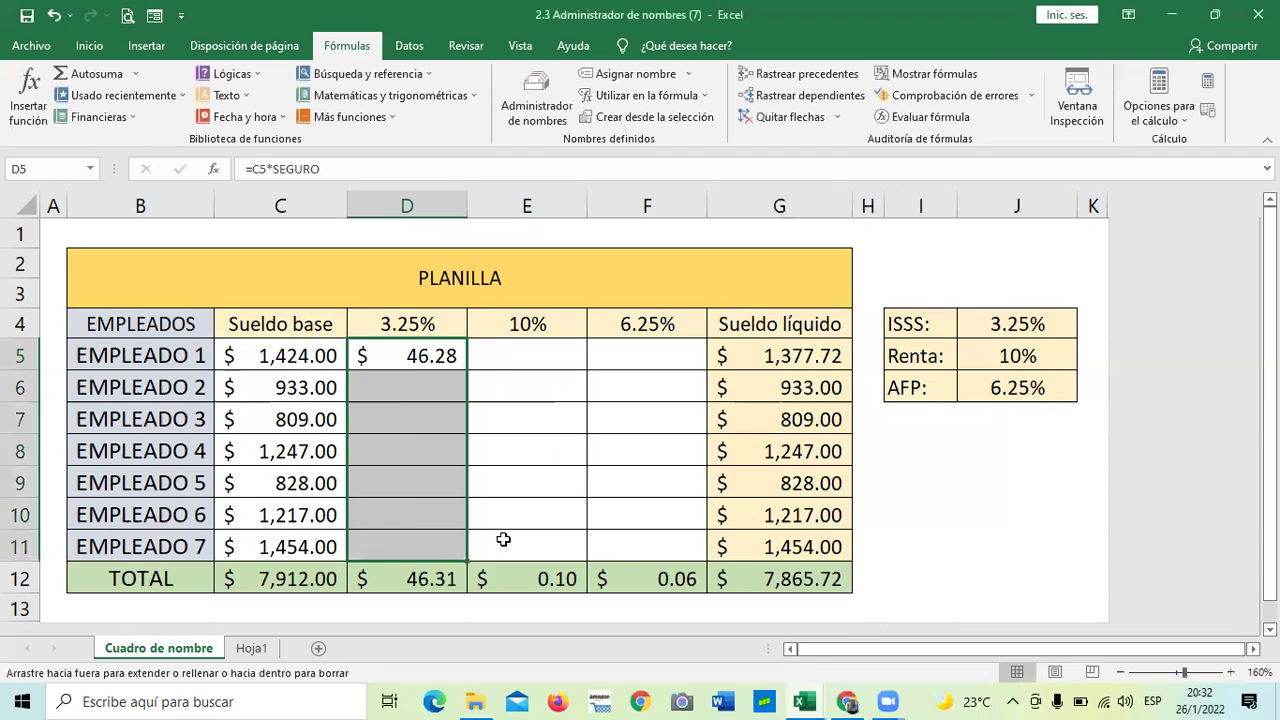
{"action": "left_click", "coordinate": [550, 484]}
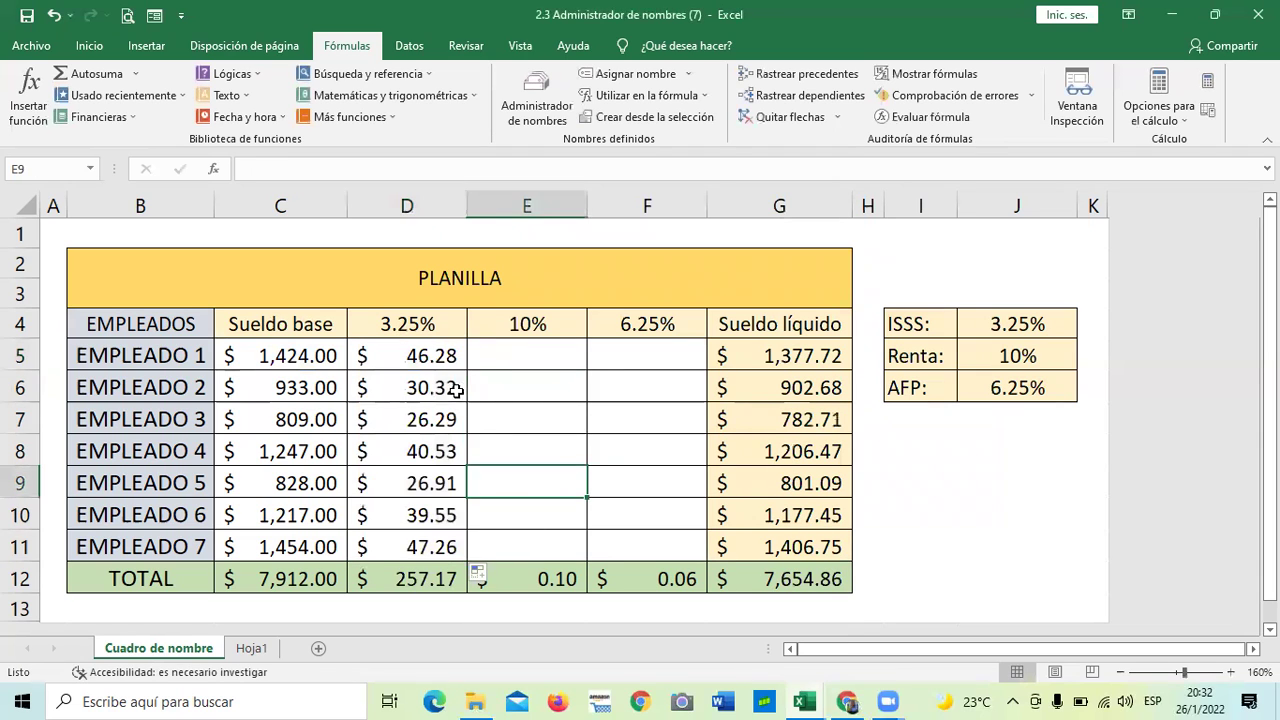
Check how the formulas in cells D5 and D6 use the SEGURO name.
{"action": "left_click", "coordinate": [434, 356]}
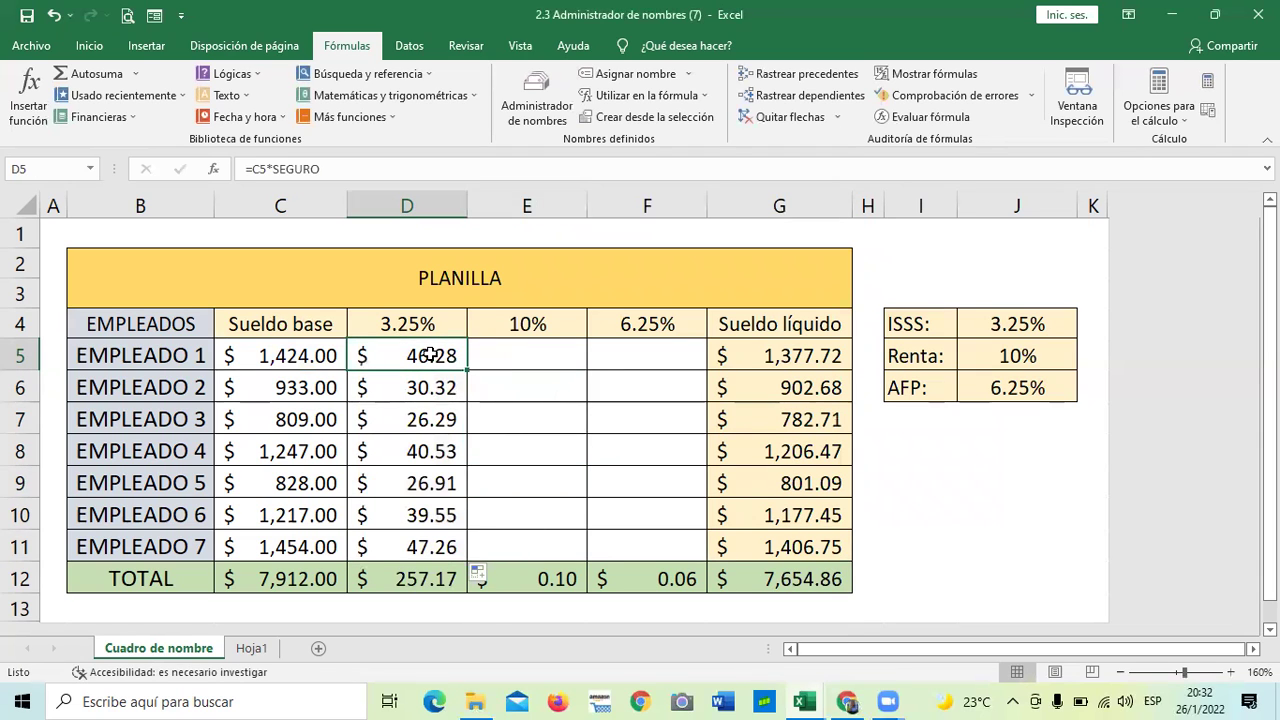
{"action": "left_click", "coordinate": [388, 393]}
{"action": "left_click", "coordinate": [378, 166]}
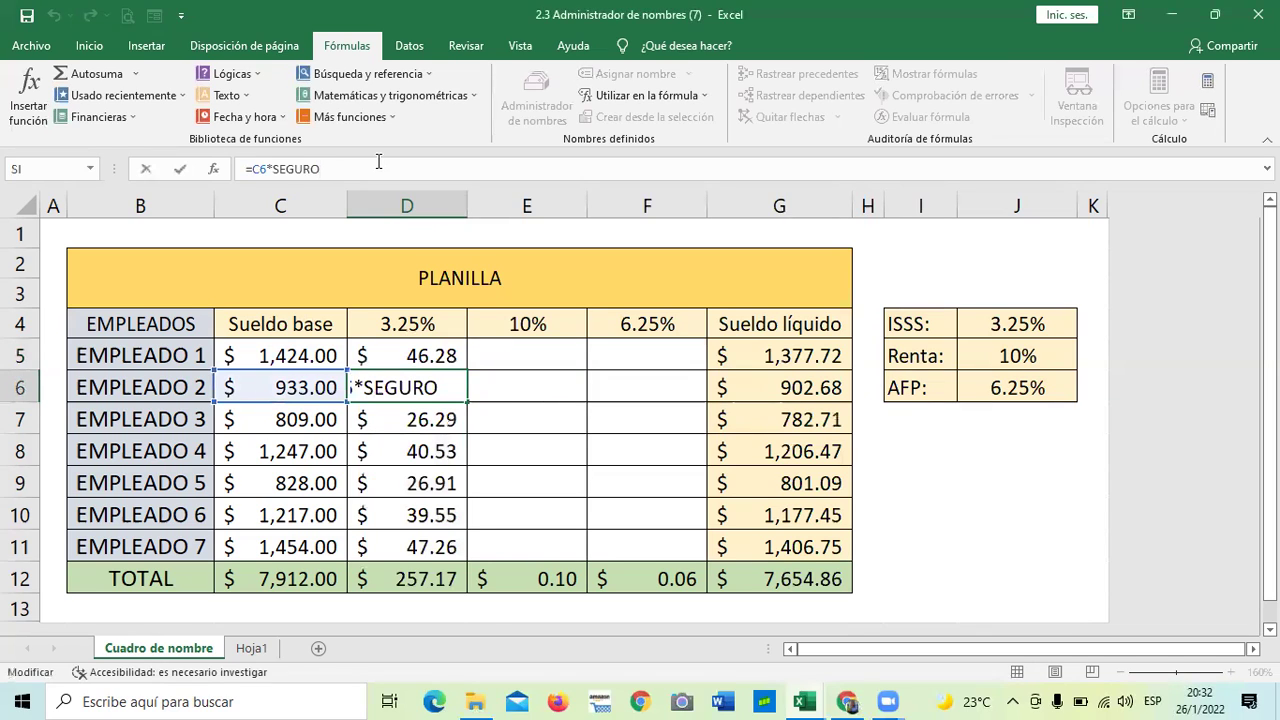
{"action": "key", "text": "Return"}
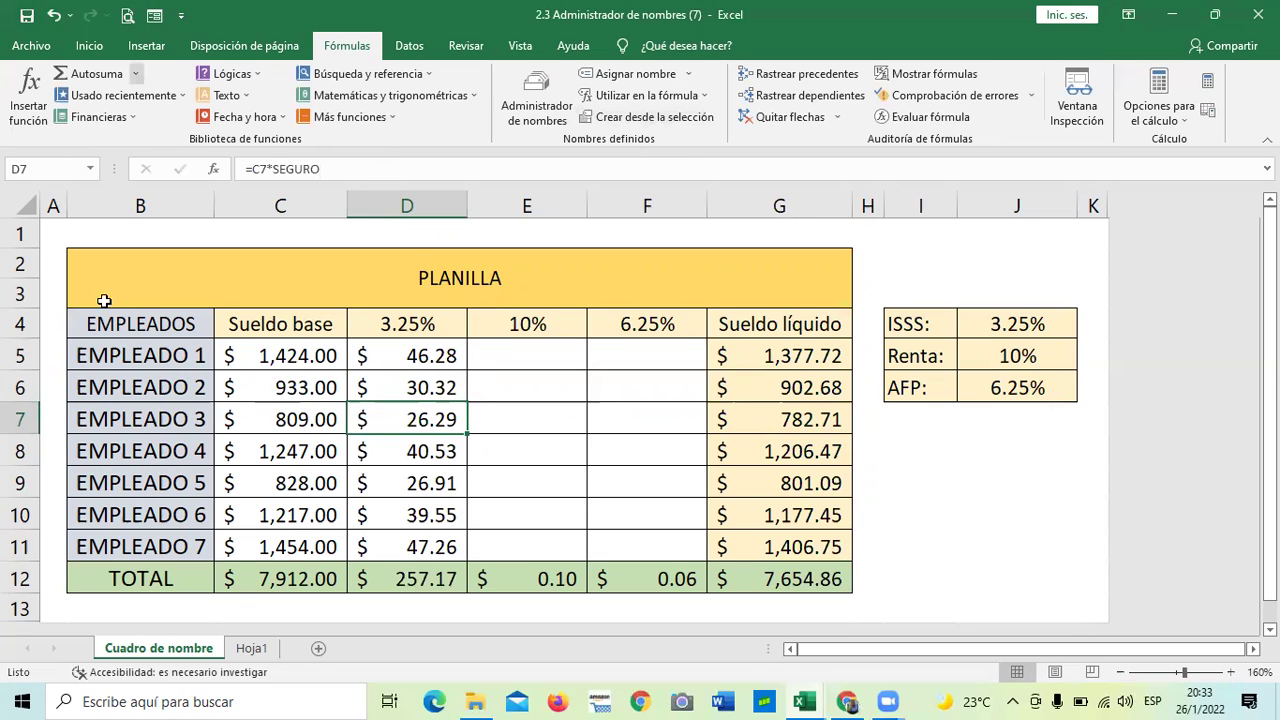
Delete the existing defined name RENTA from the workbook.
{"action": "left_click", "coordinate": [553, 324]}
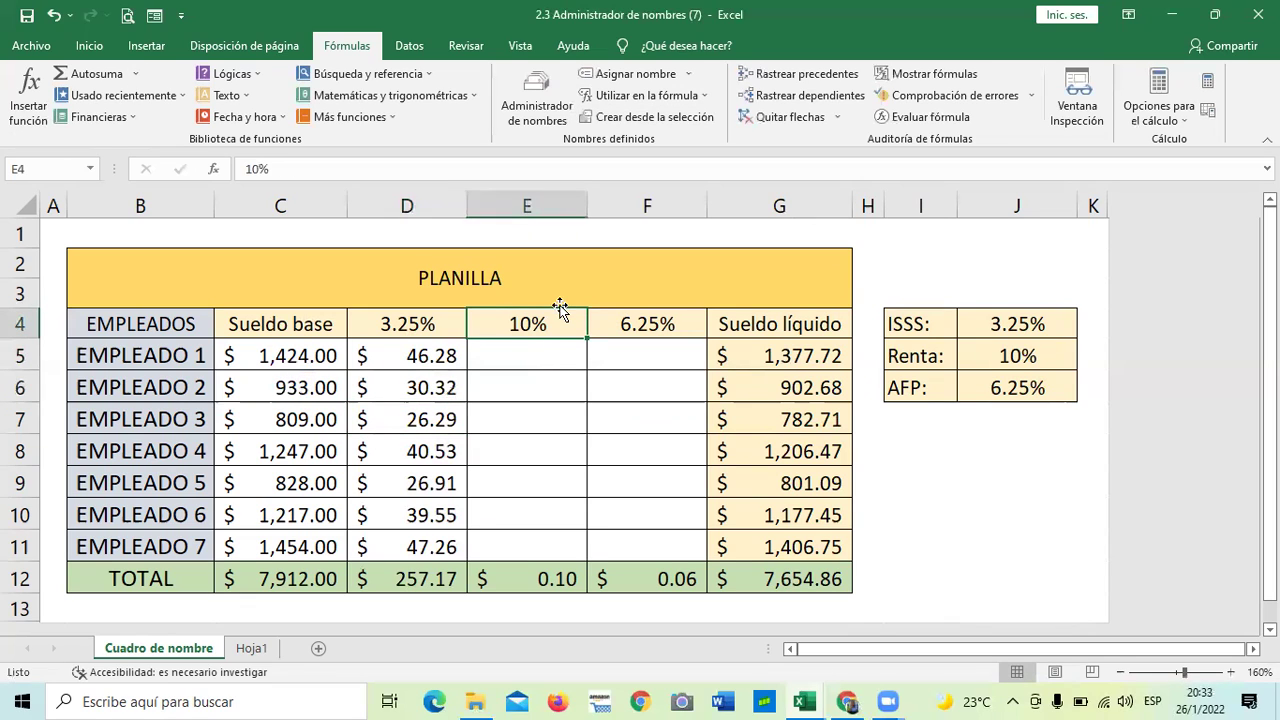
{"action": "left_click", "coordinate": [538, 351]}
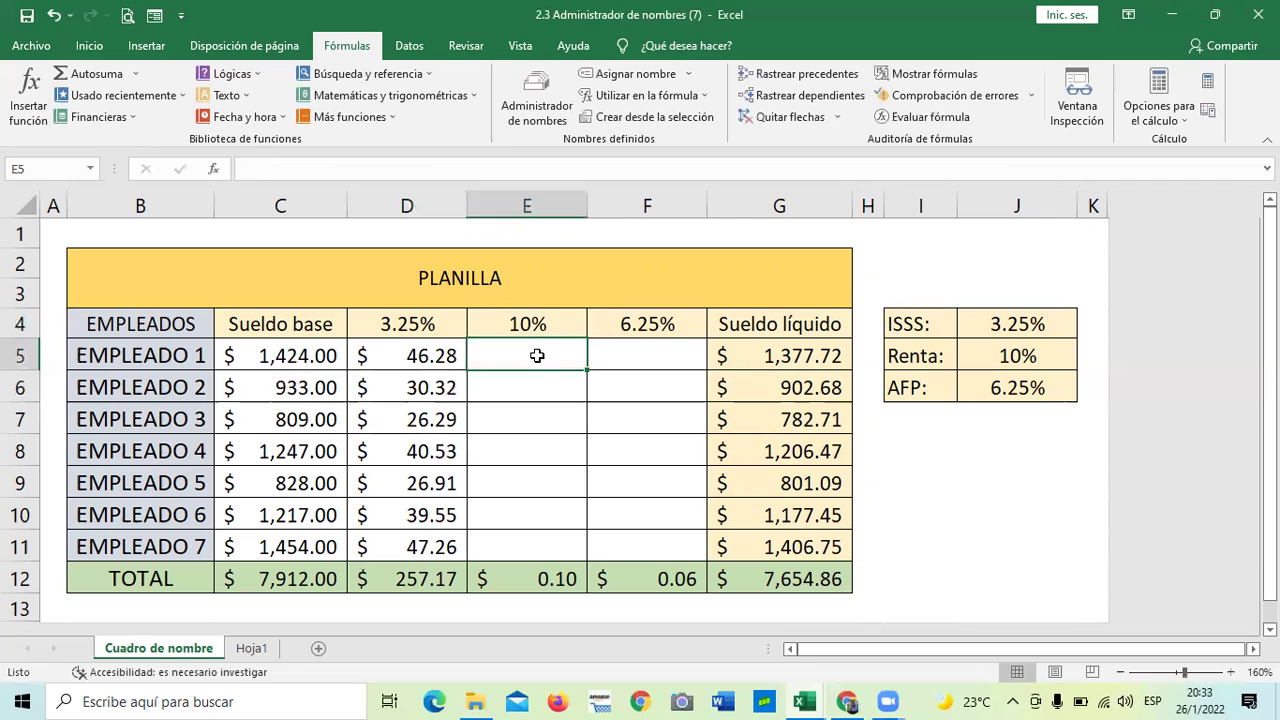
{"action": "left_click", "coordinate": [541, 101]}
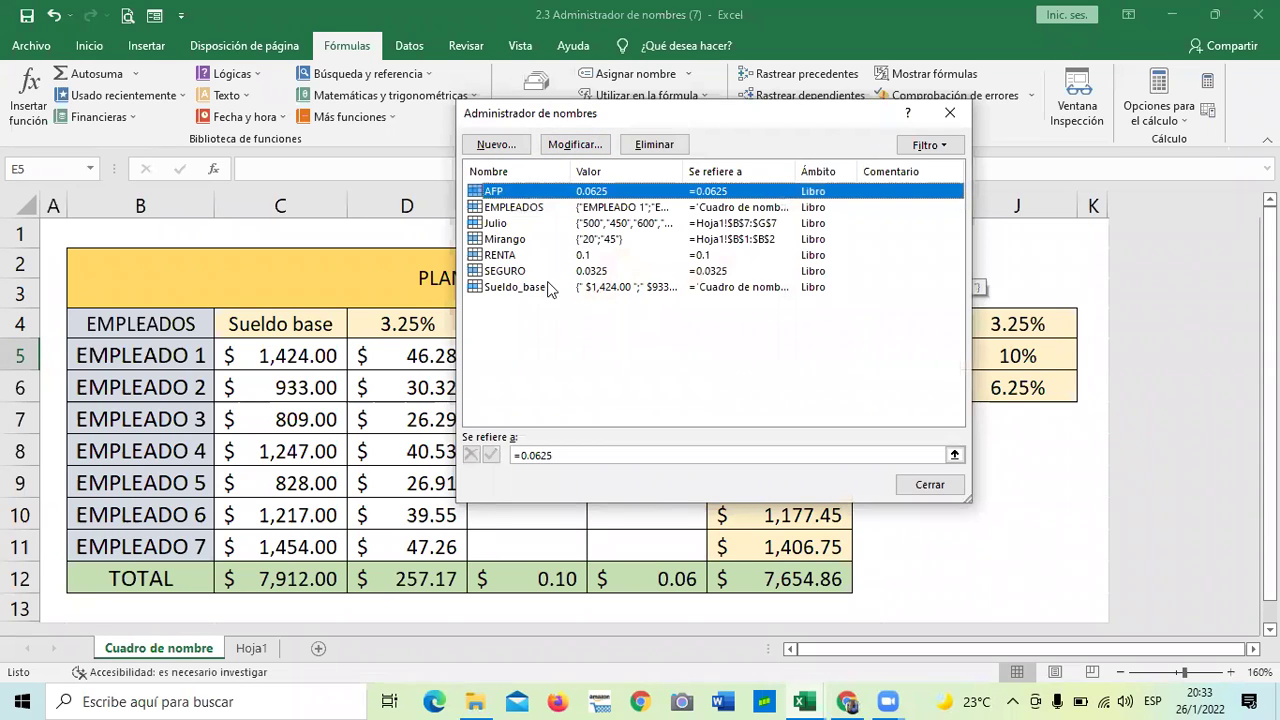
{"action": "left_click", "coordinate": [520, 258]}
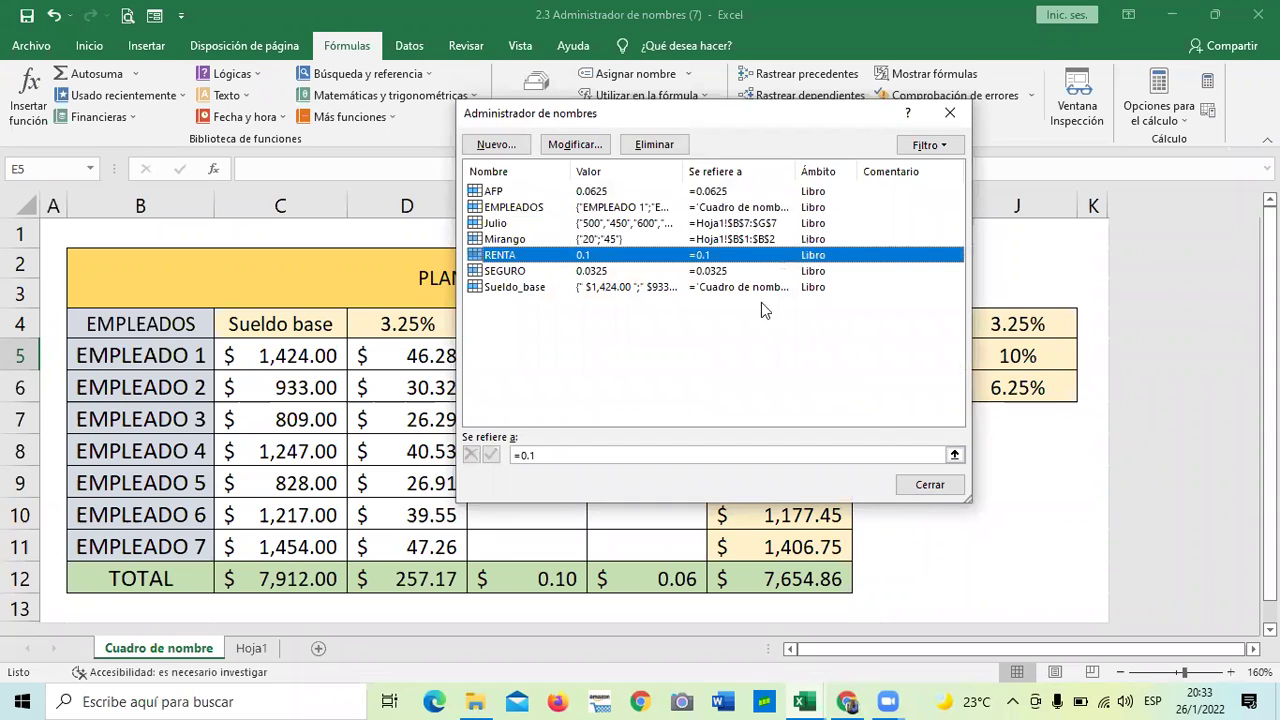
{"action": "left_click", "coordinate": [575, 146]}
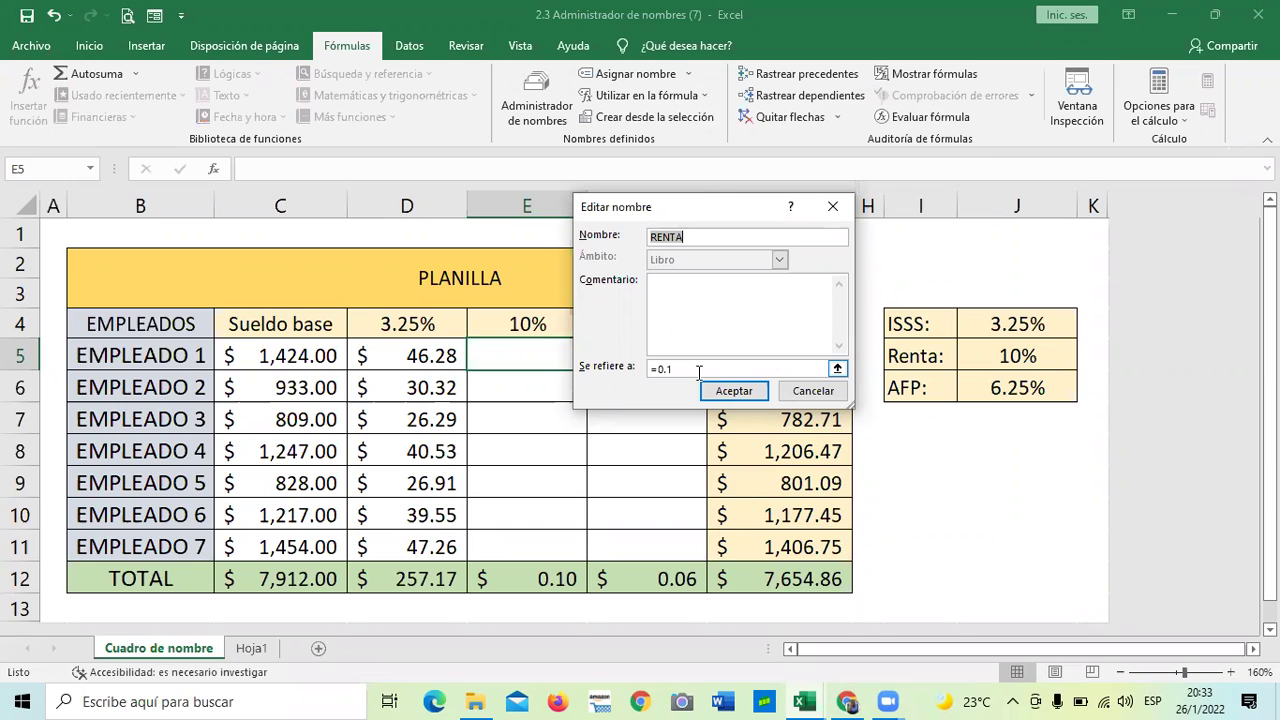
{"action": "left_click", "coordinate": [803, 393]}
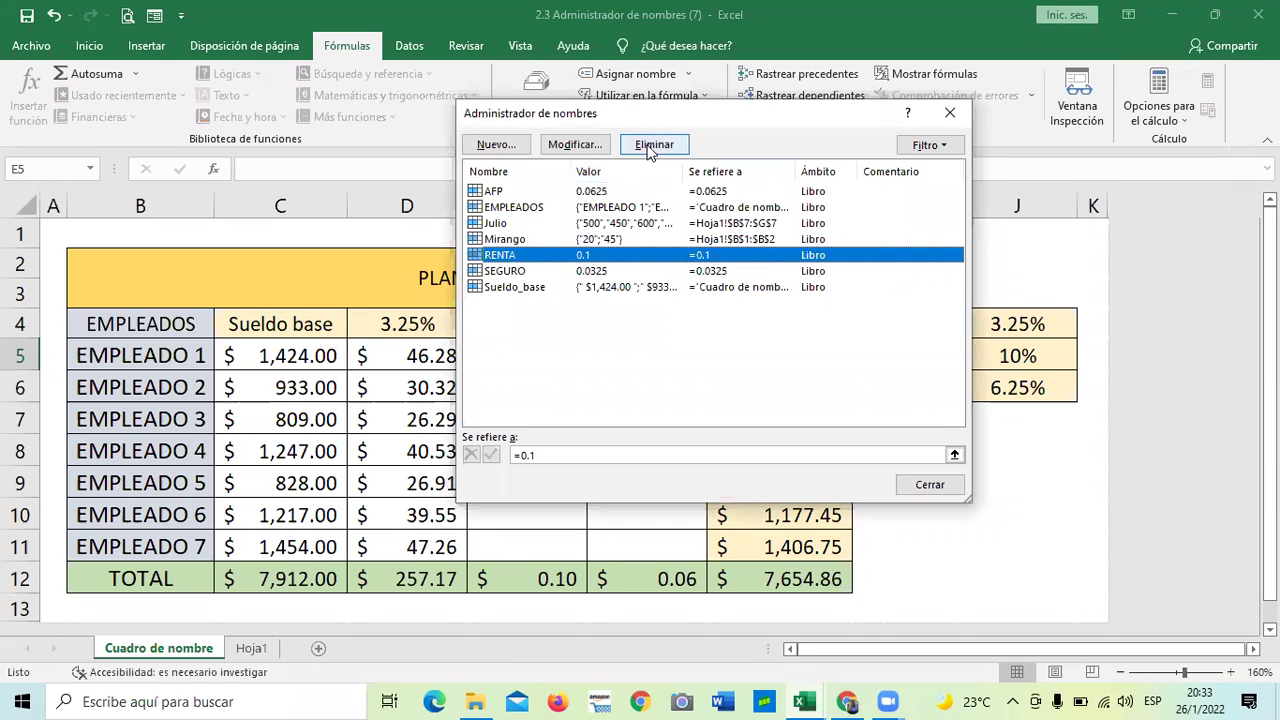
{"action": "left_click", "coordinate": [651, 146]}
{"action": "left_click", "coordinate": [600, 403]}
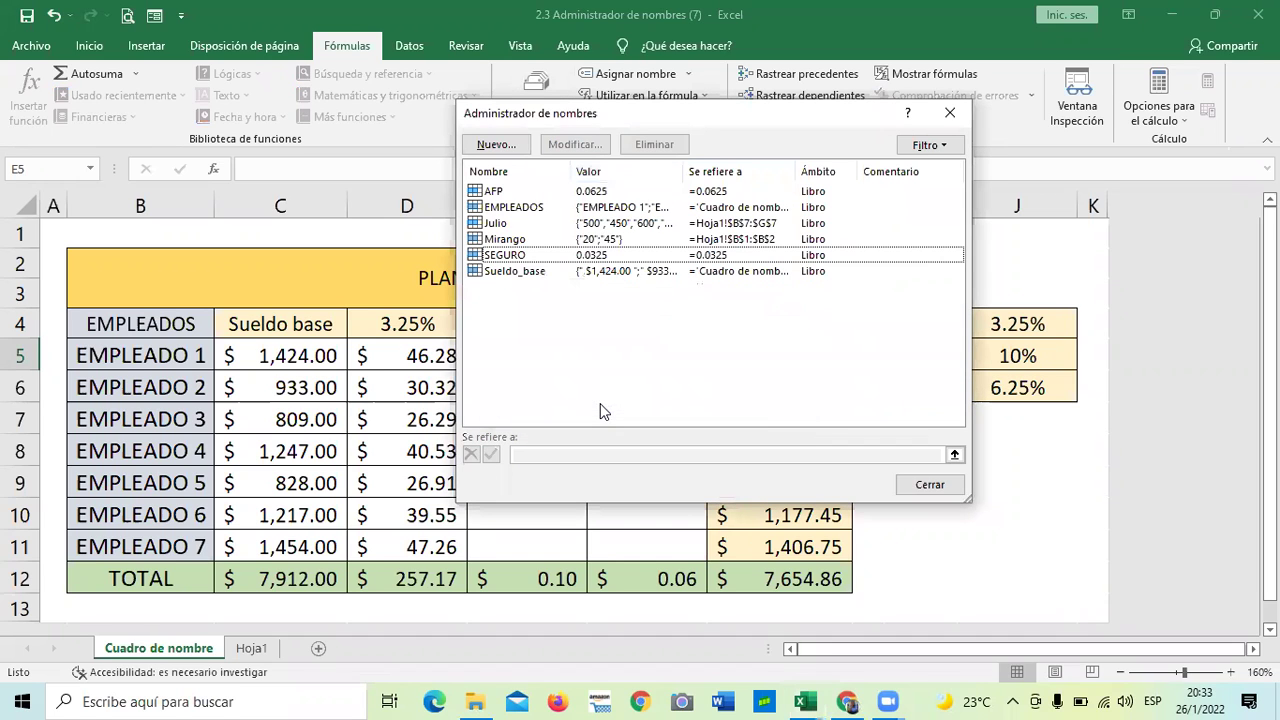
{"action": "left_click", "coordinate": [929, 484]}
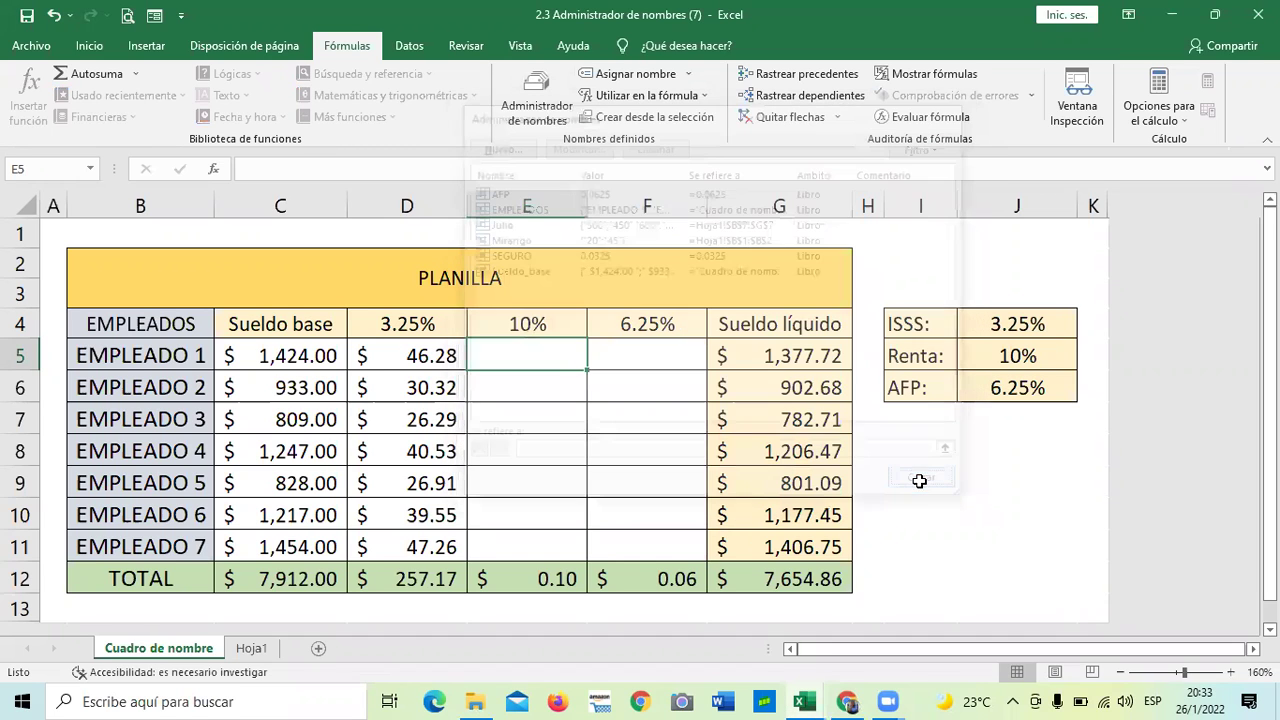
{"action": "left_click", "coordinate": [932, 535]}
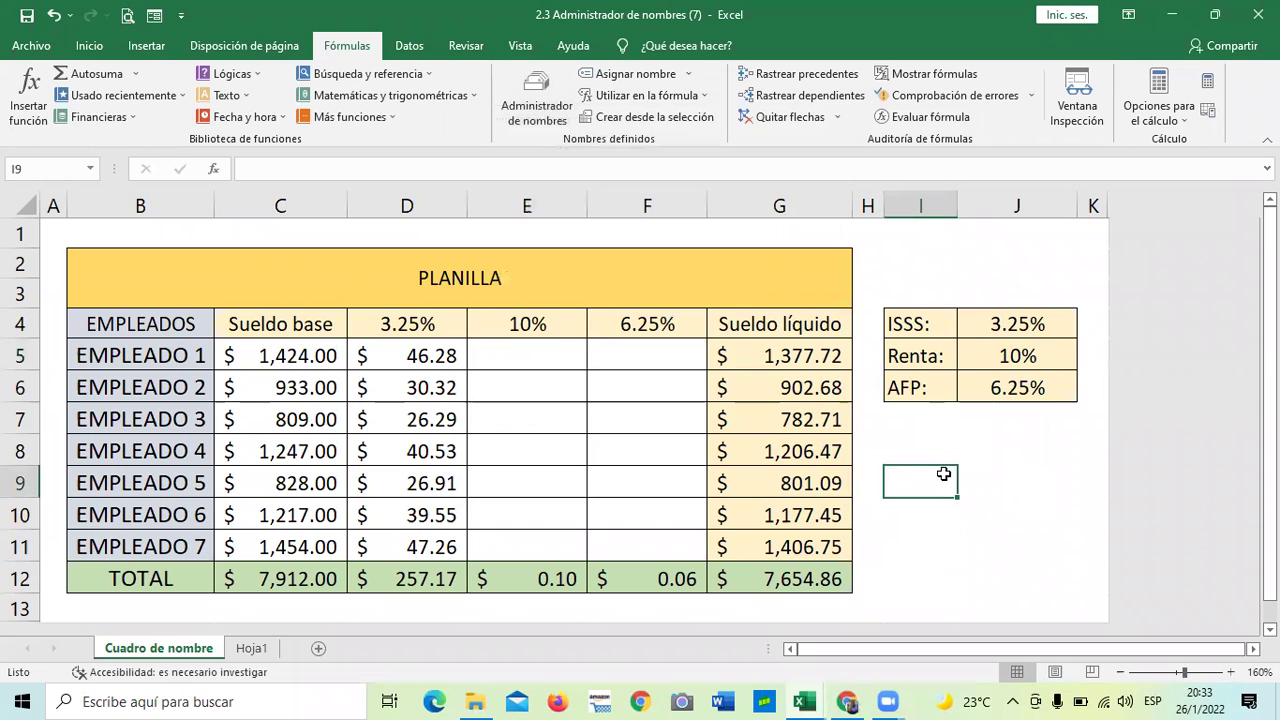
{"action": "left_click", "coordinate": [632, 512]}
{"action": "left_click", "coordinate": [900, 515]}
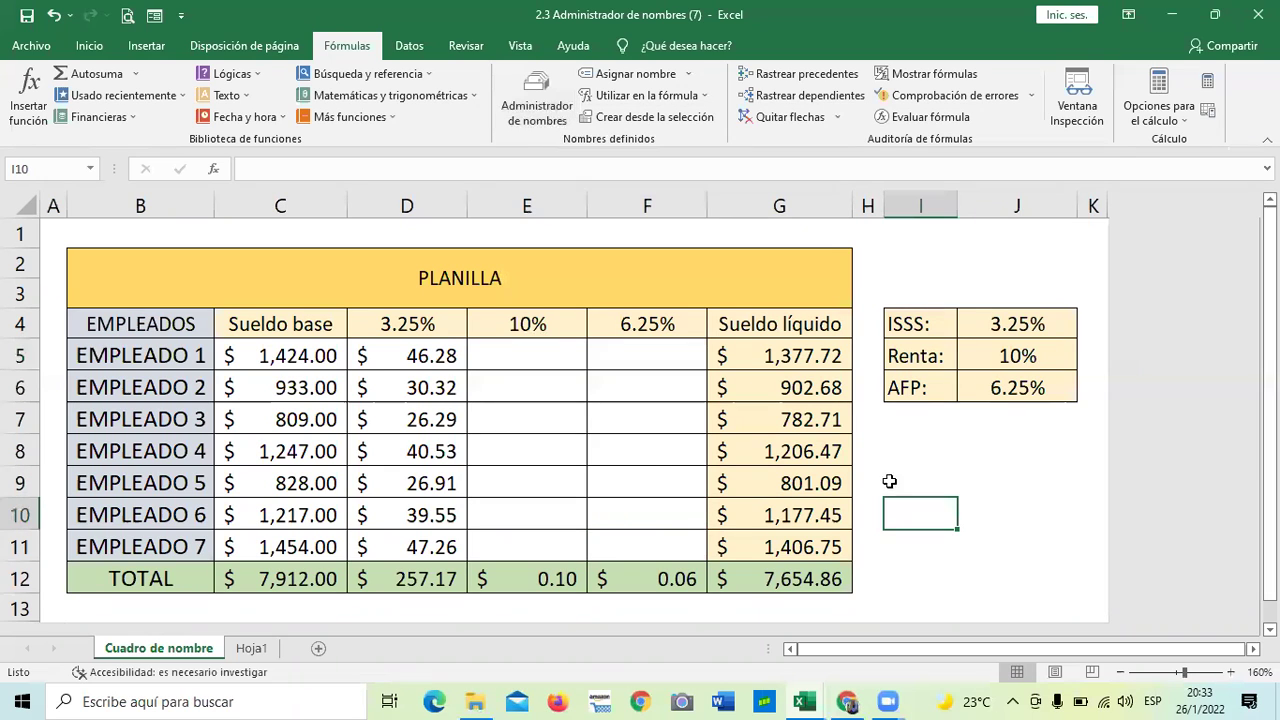
{"action": "left_click", "coordinate": [941, 255]}
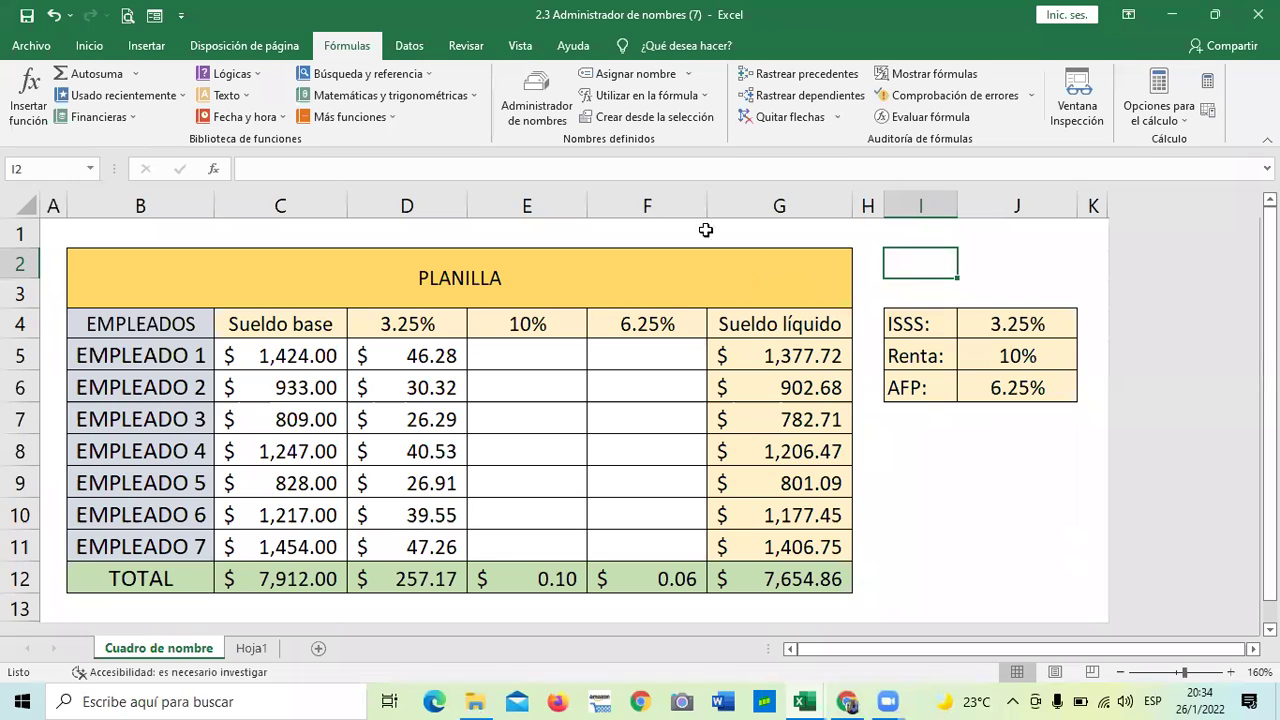
Define a new workbook-scoped name RENTA that refers to the constant 10%.
{"action": "left_click", "coordinate": [553, 107]}
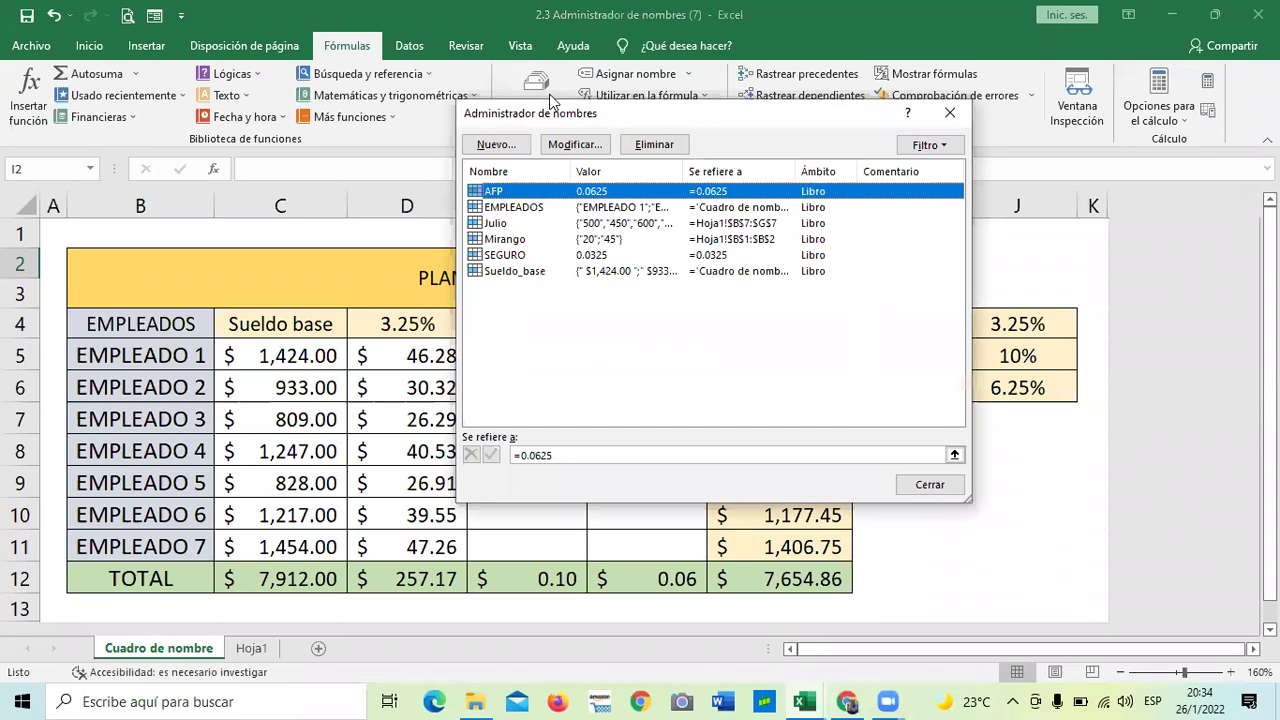
{"action": "left_click", "coordinate": [497, 146]}
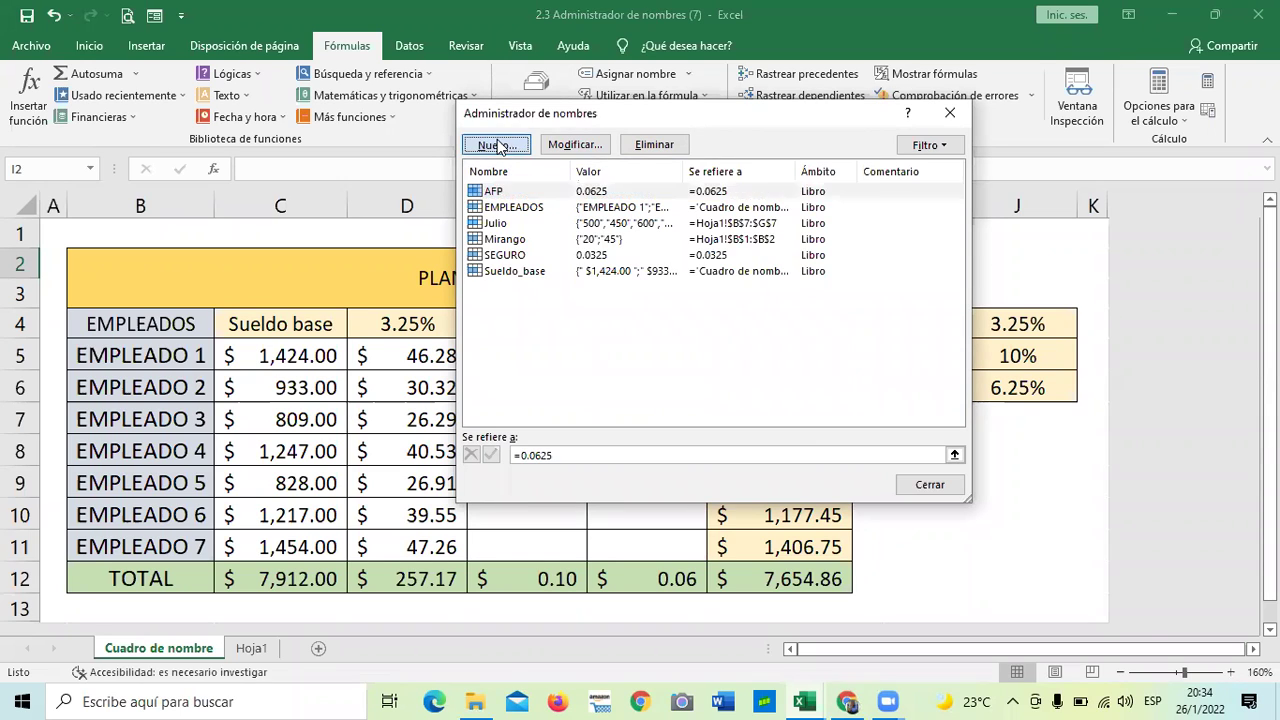
{"action": "type", "text": "r"}
{"action": "type", "text": "RE"}
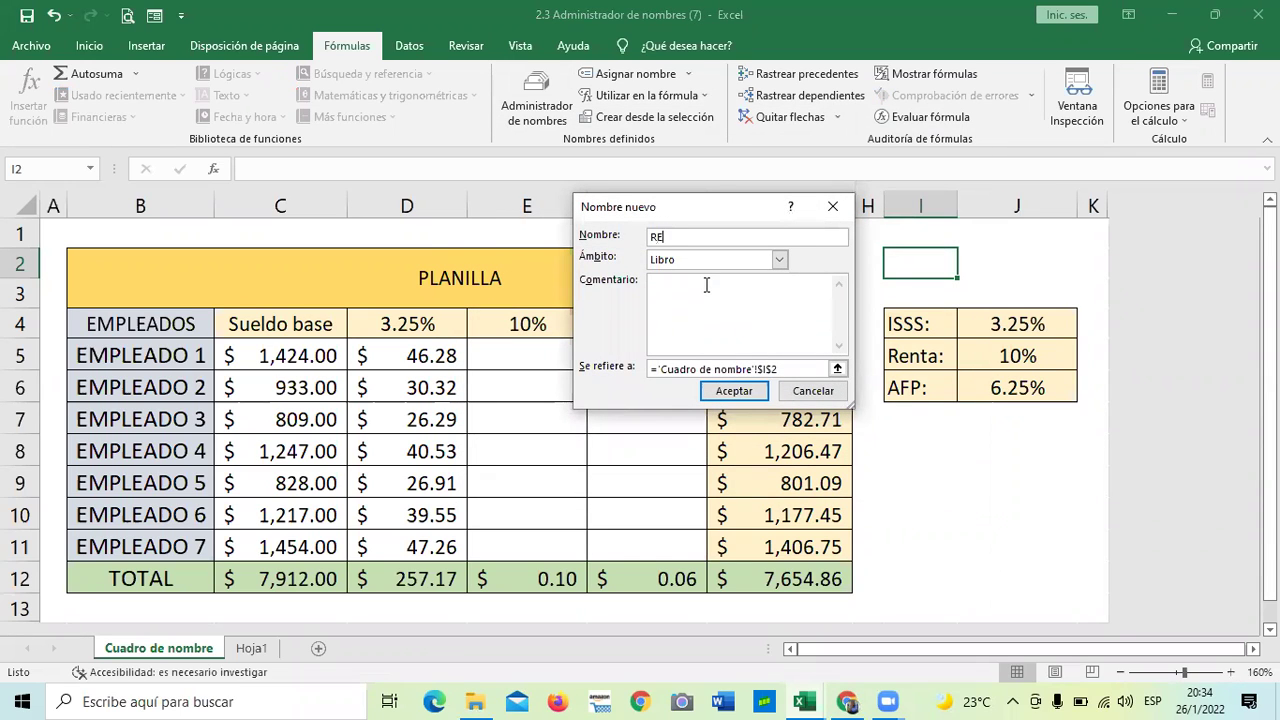
{"action": "type", "text": "NTA"}
{"action": "left_click_drag", "start_coordinate": [790, 369], "coordinate": [633, 368]}
{"action": "key", "text": "BackSpace"}
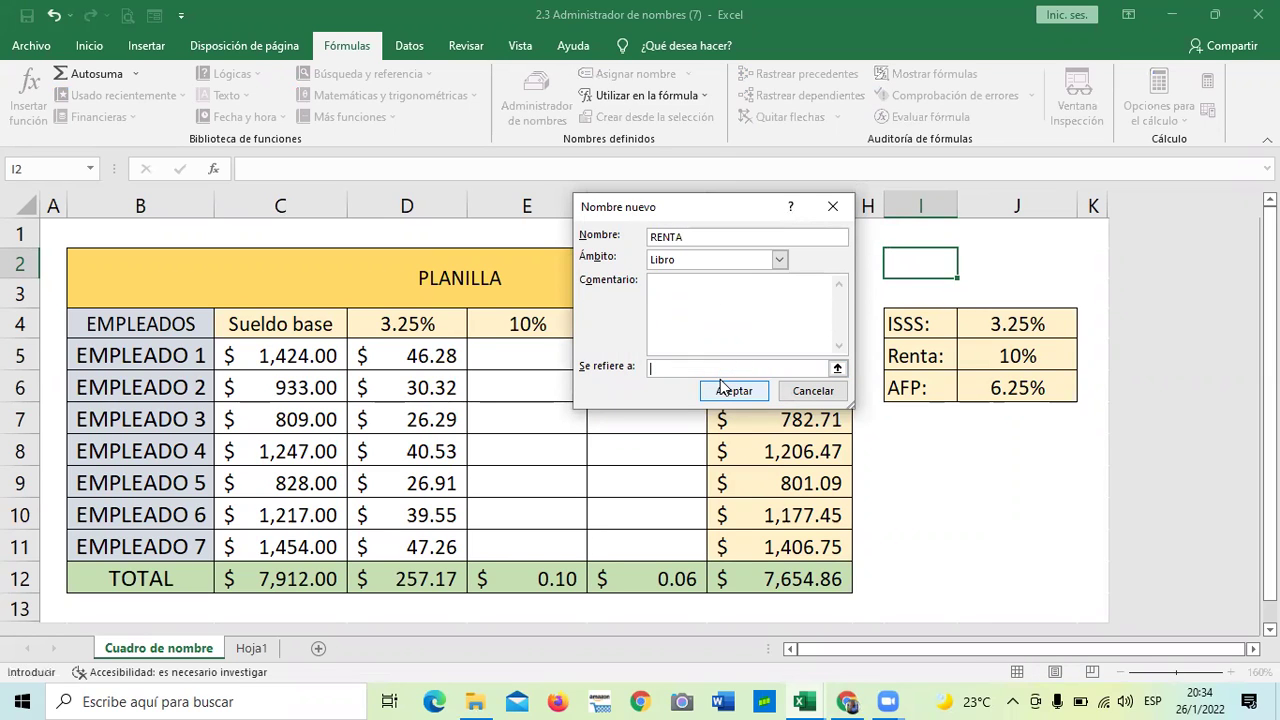
{"action": "type", "text": "10%"}
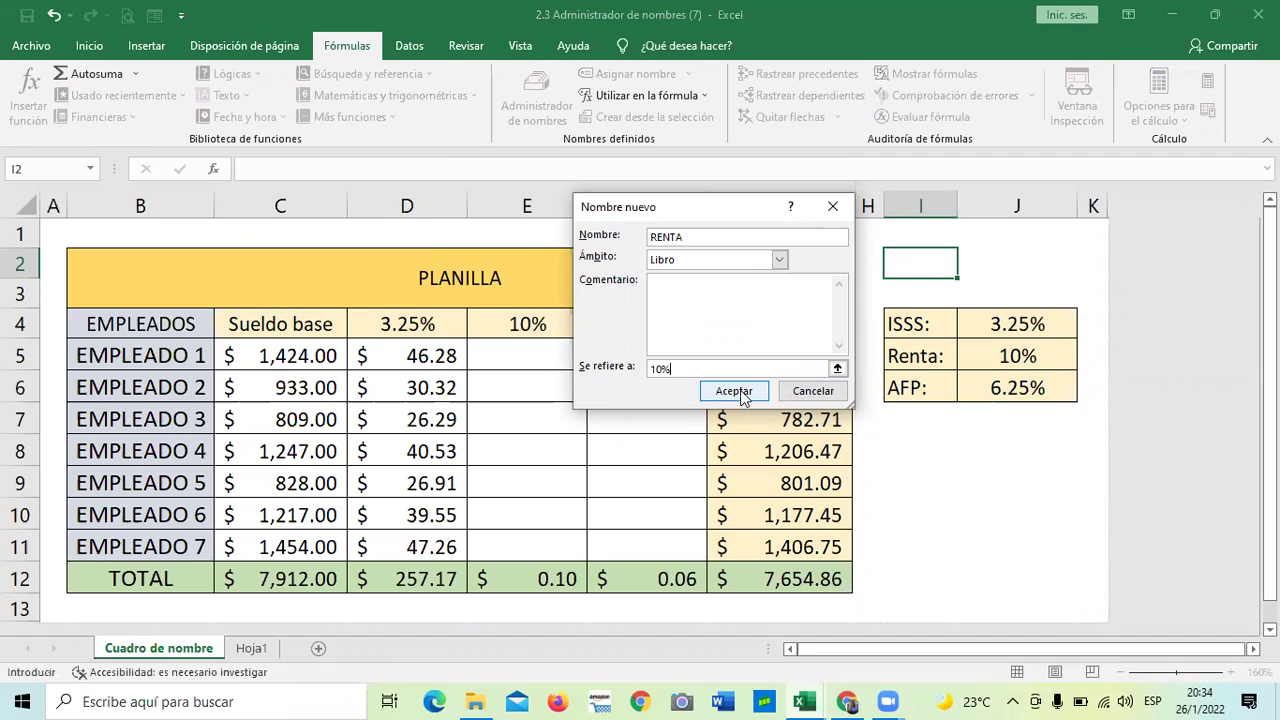
{"action": "left_click", "coordinate": [735, 392]}
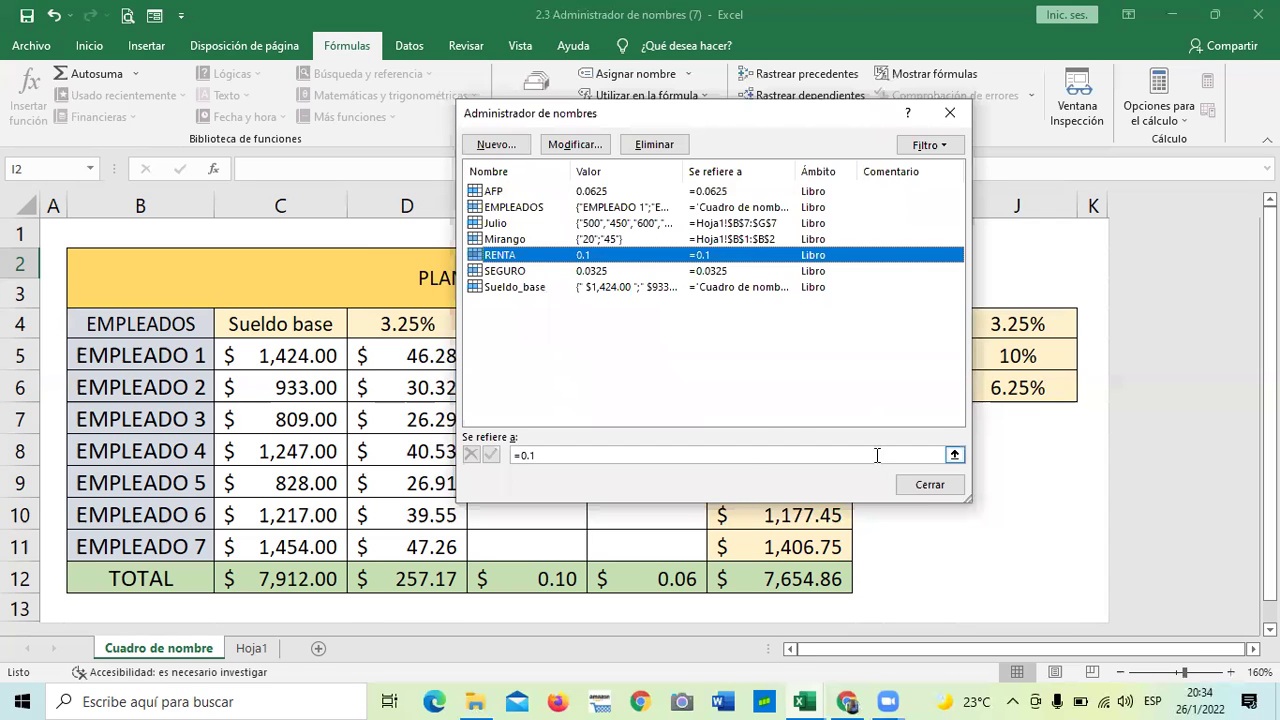
{"action": "left_click", "coordinate": [929, 484]}
{"action": "left_click", "coordinate": [962, 514]}
Calculate the RENTA deduction in cell E5 with the formula =C5*RENTA and fill it down through E11.
{"action": "left_click", "coordinate": [500, 356]}
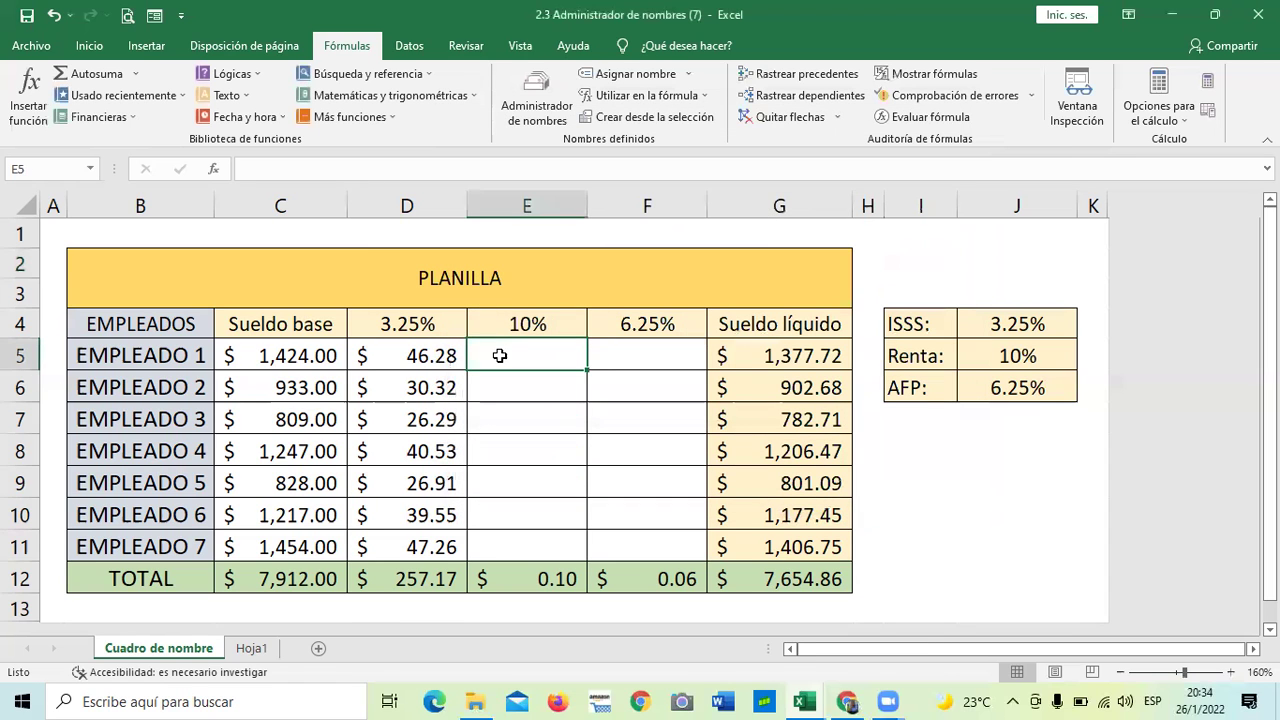
{"action": "type", "text": "="}
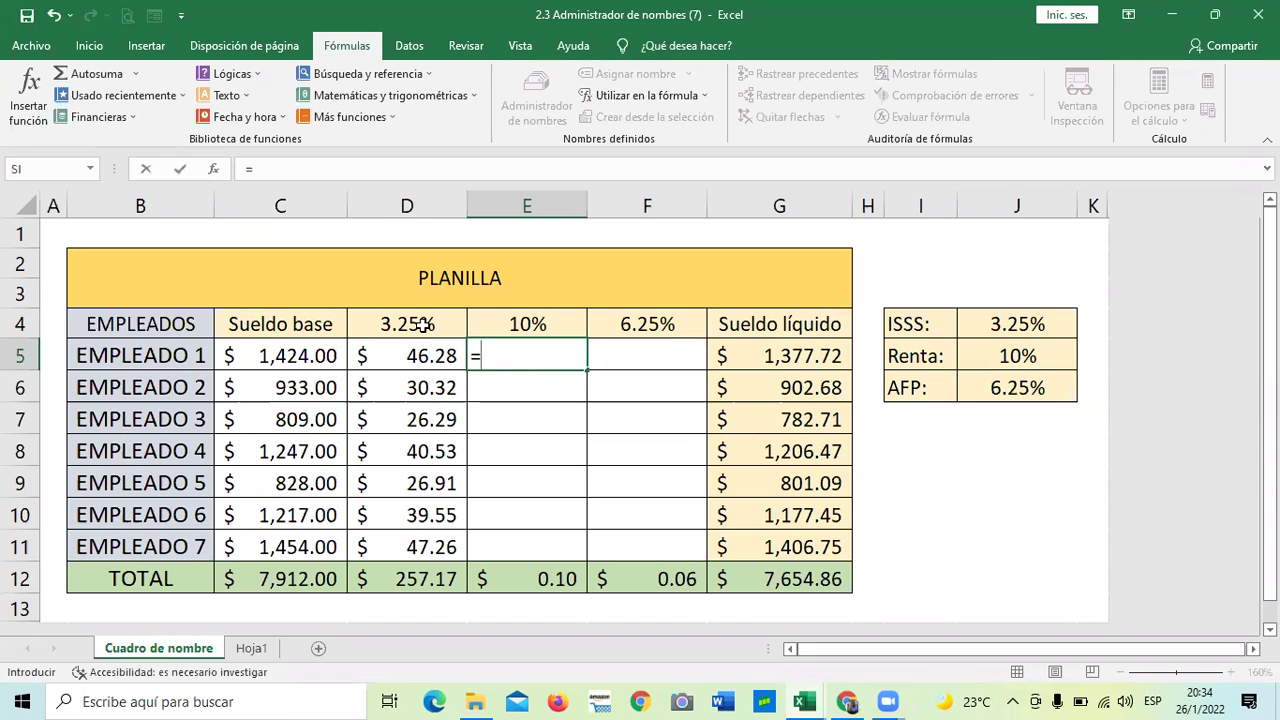
{"action": "left_click", "coordinate": [300, 353]}
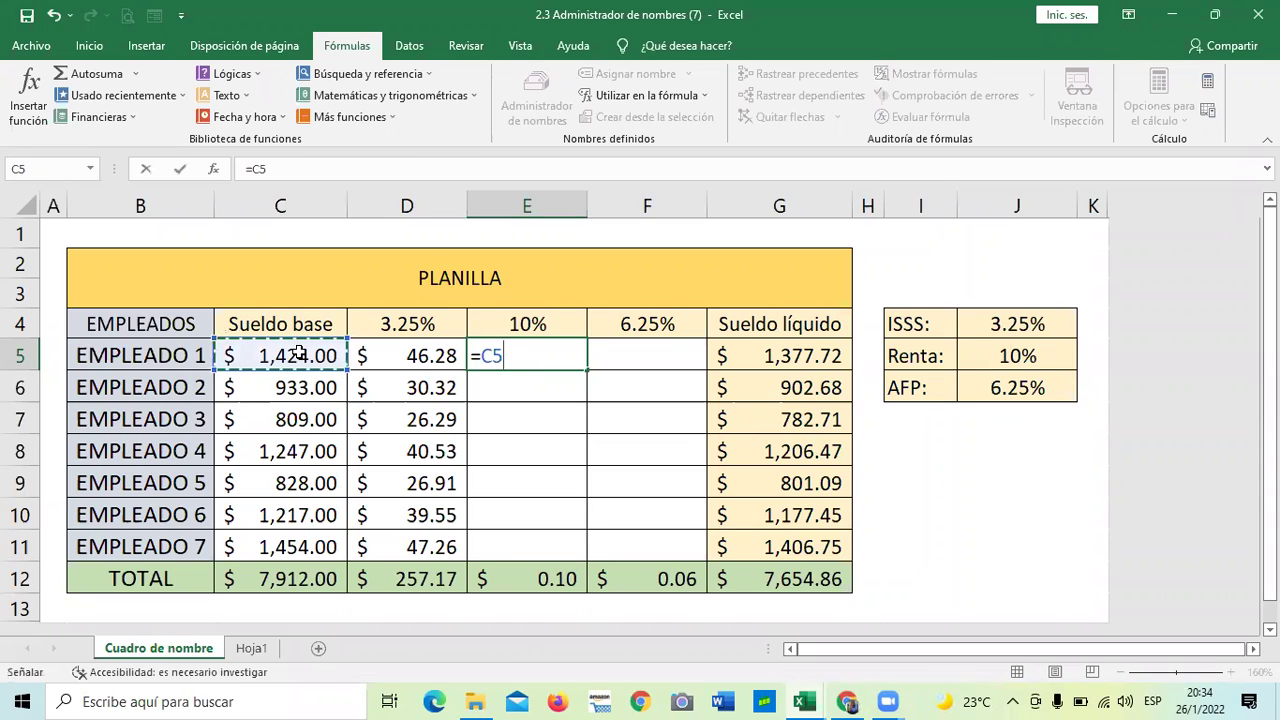
{"action": "type", "text": "*"}
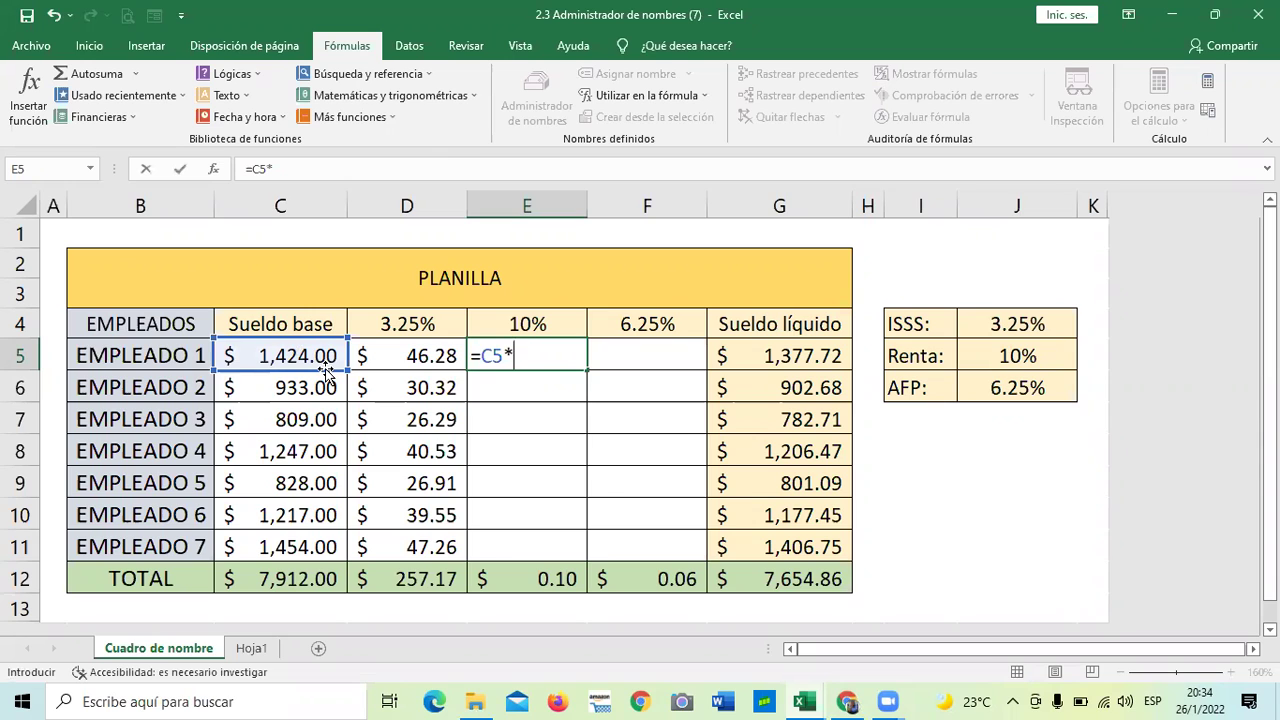
{"action": "type", "text": "RE"}
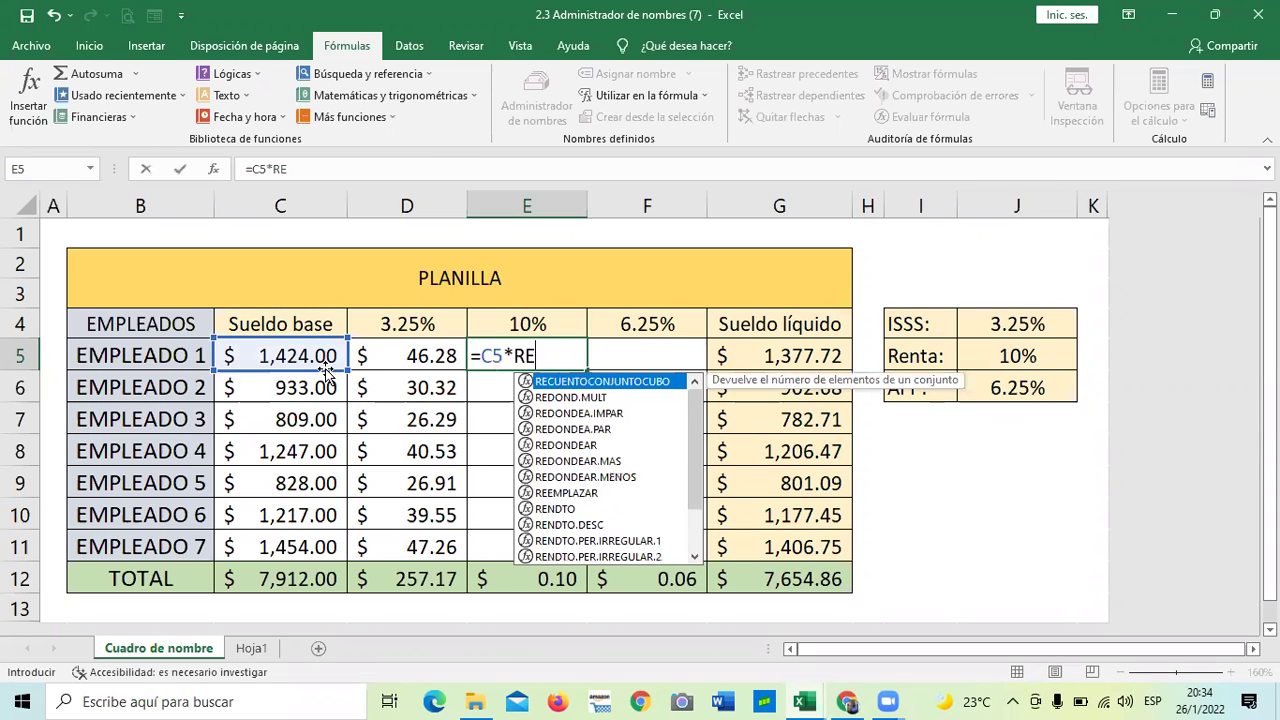
{"action": "key", "text": "Caps_Lock"}
{"action": "key", "text": "BackSpace"}
{"action": "key", "text": "BackSpace"}
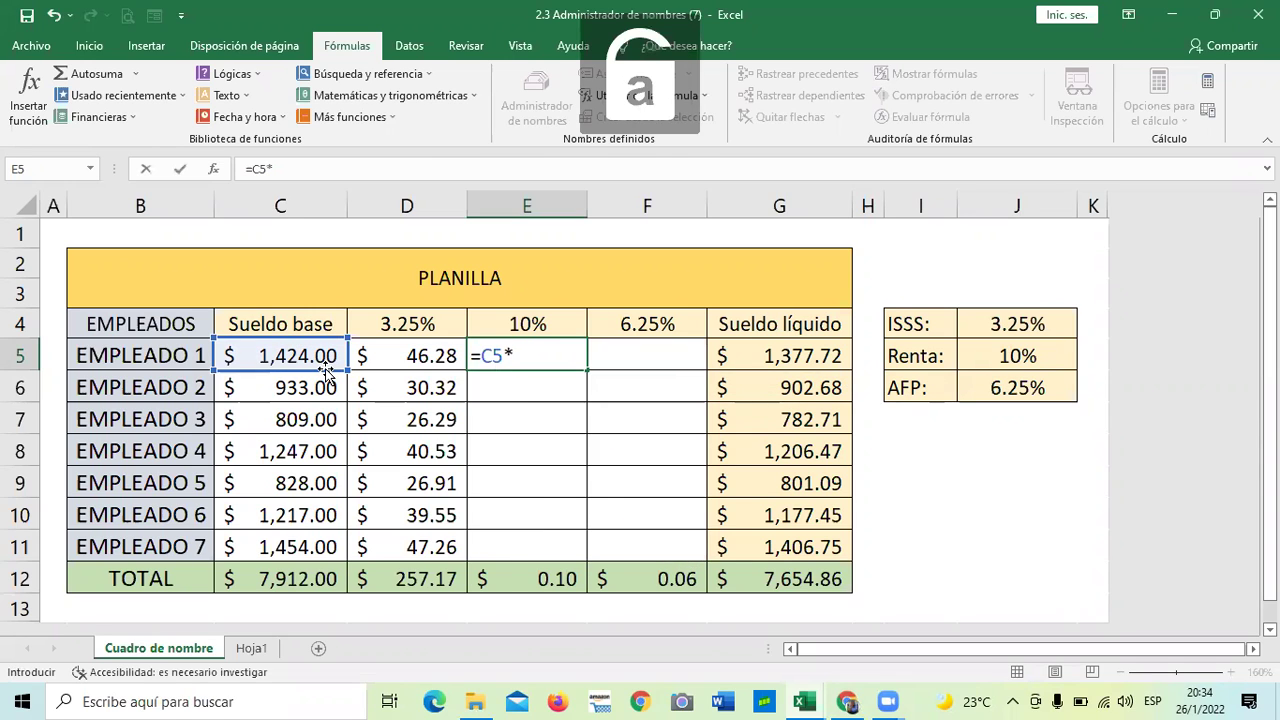
{"action": "type", "text": "ren"}
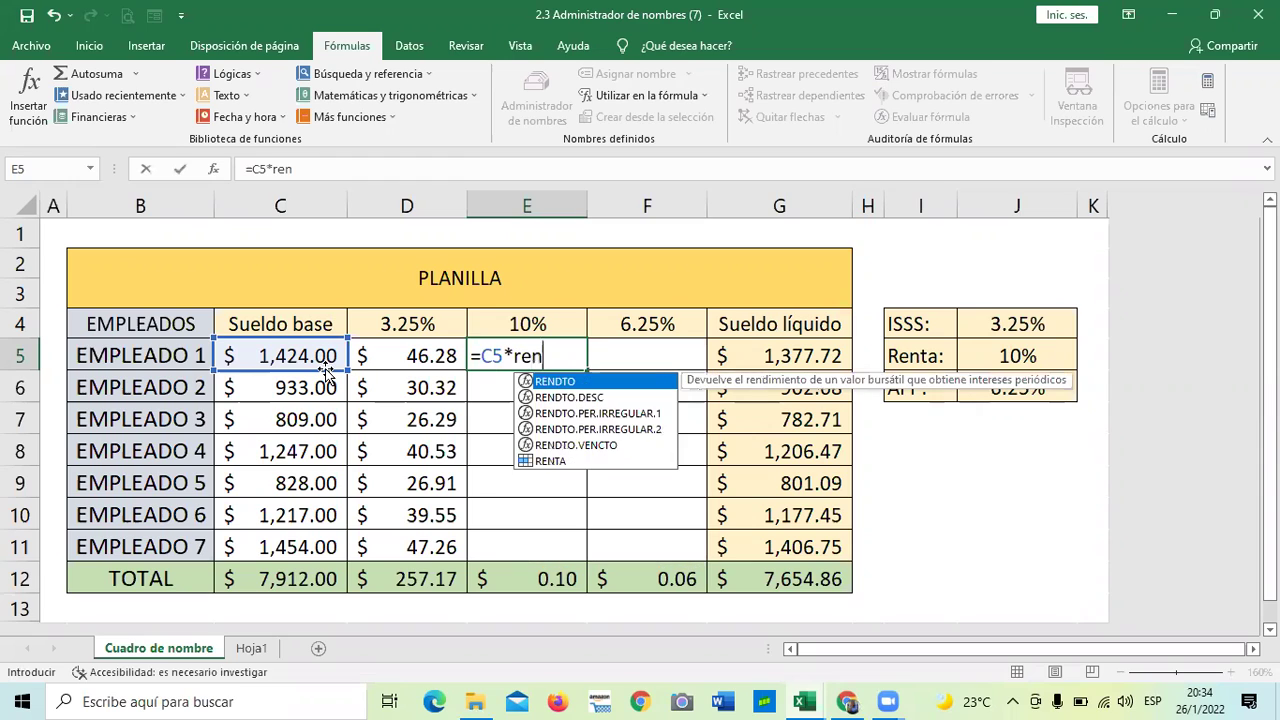
{"action": "double_click", "coordinate": [557, 461]}
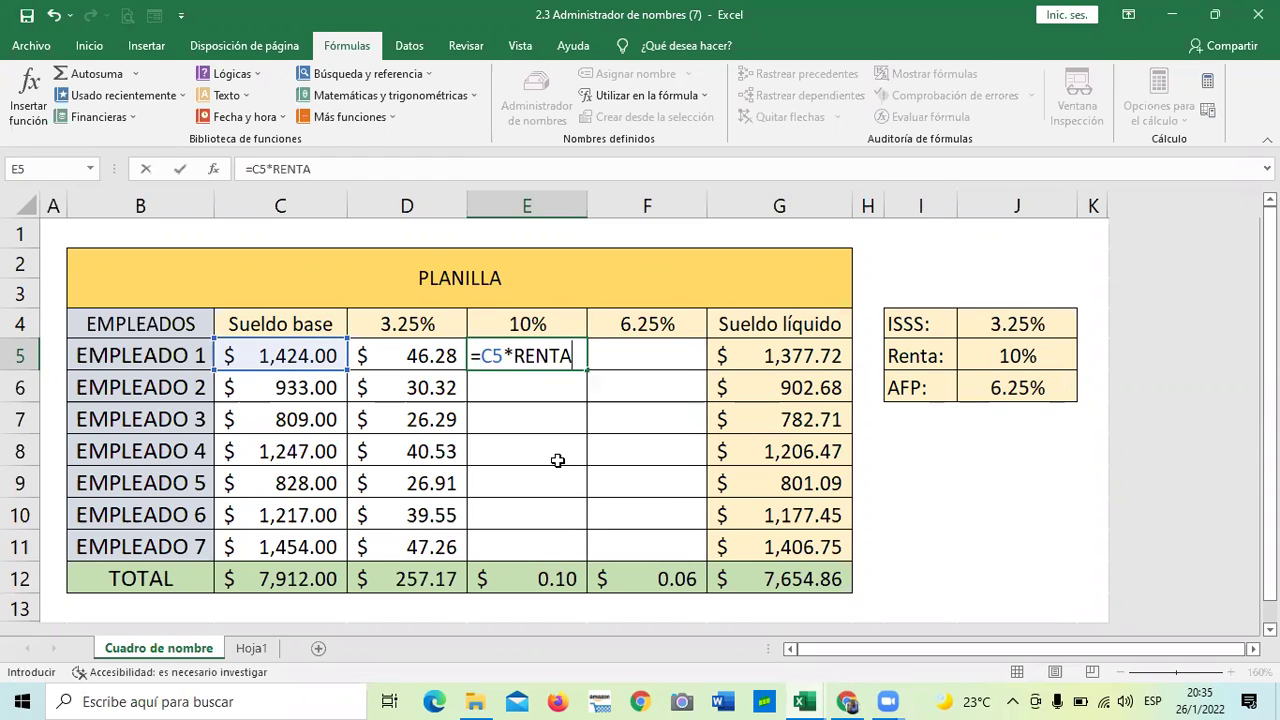
{"action": "key", "text": "Return"}
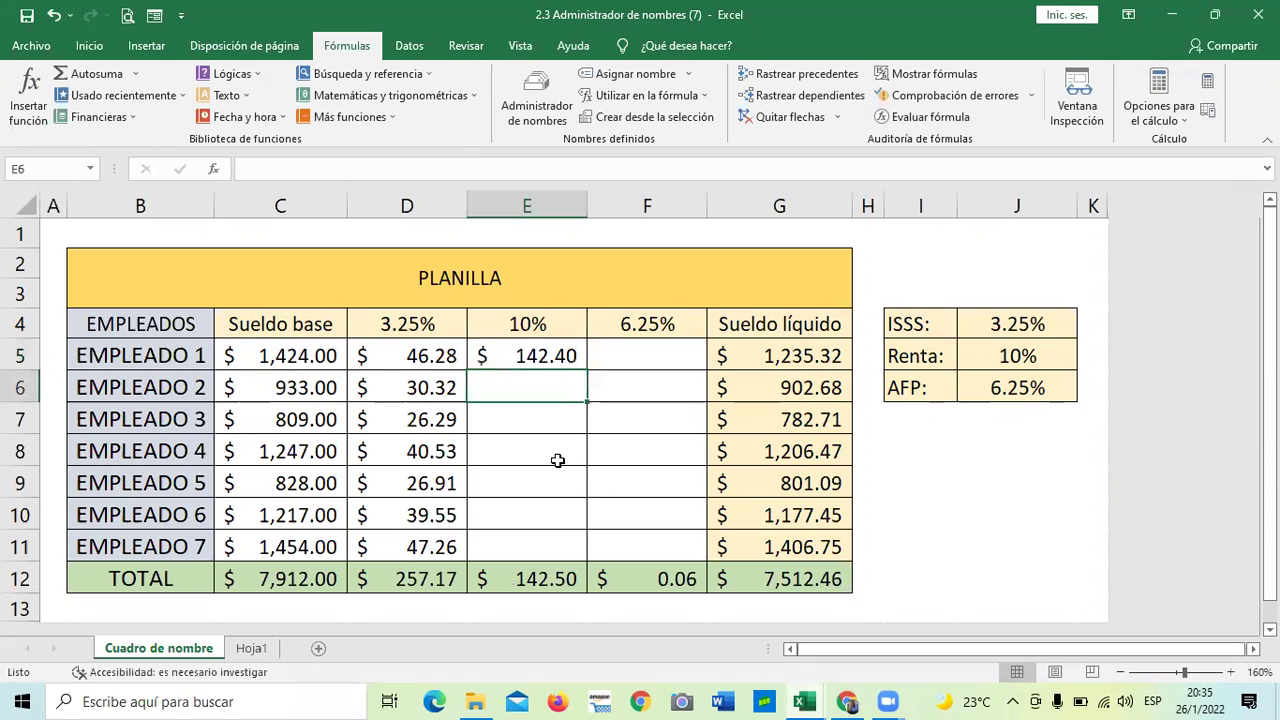
{"action": "left_click", "coordinate": [545, 356]}
{"action": "left_click_drag", "start_coordinate": [588, 368], "coordinate": [590, 552]}
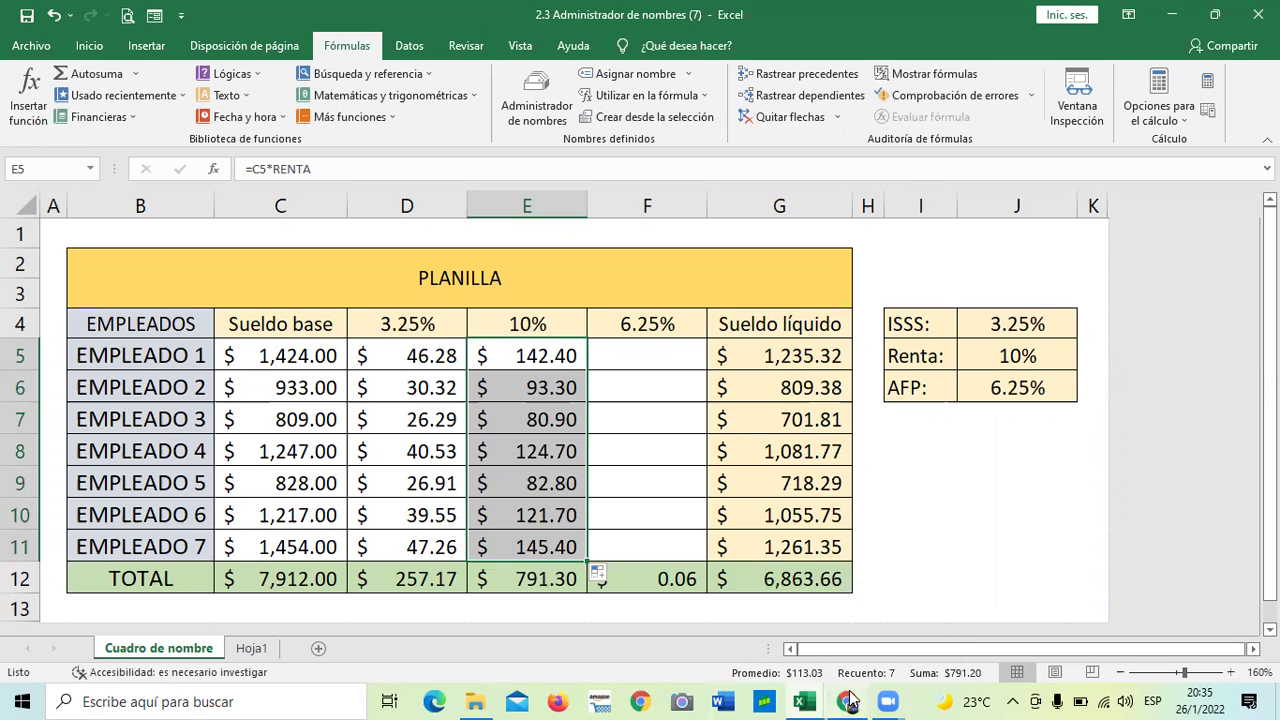
Switch to the lesson page in Chrome, review the named-range examples and the section on creating a constant, and return to the Excel payroll workbook.
{"action": "mouse_move", "coordinate": [848, 702]}
{"action": "left_click", "coordinate": [821, 630]}
{"action": "scroll", "coordinate": [774, 465], "scroll_direction": "up", "scroll_amount": 4}
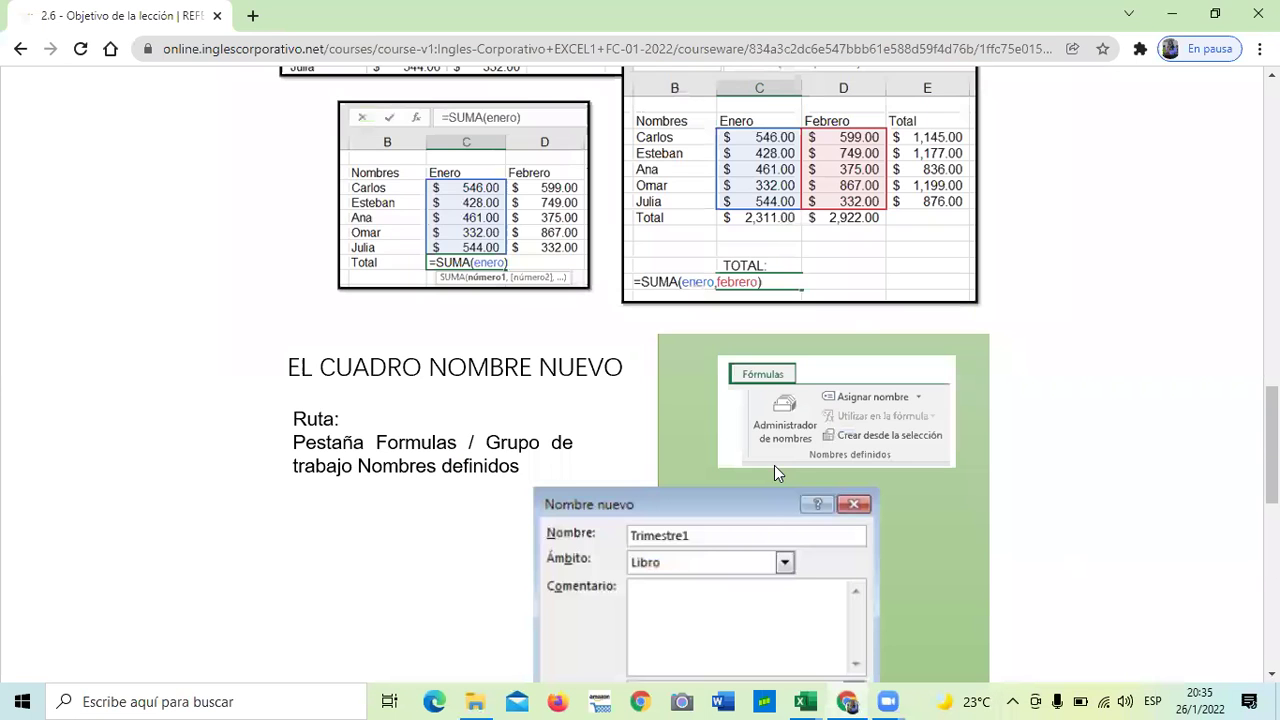
{"action": "scroll", "coordinate": [774, 461], "scroll_direction": "up", "scroll_amount": 3}
{"action": "scroll", "coordinate": [774, 456], "scroll_direction": "up", "scroll_amount": 4}
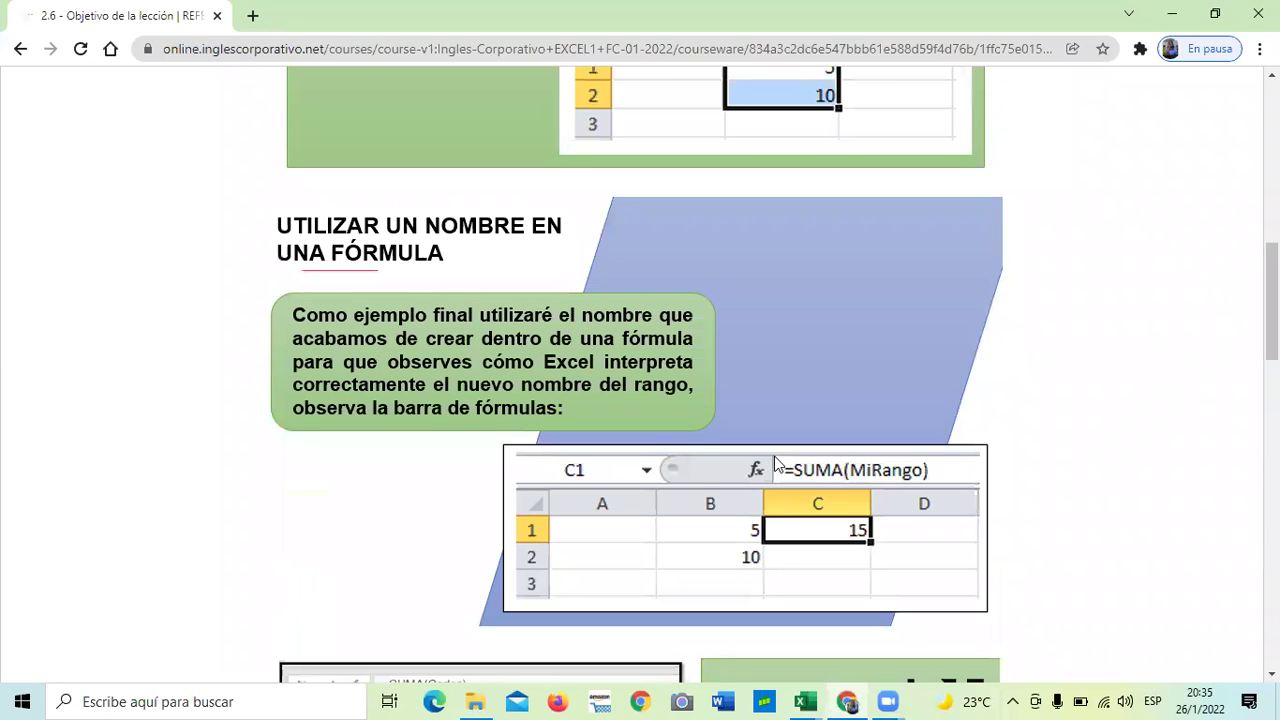
{"action": "scroll", "coordinate": [776, 461], "scroll_direction": "up", "scroll_amount": 7}
{"action": "scroll", "coordinate": [778, 463], "scroll_direction": "down", "scroll_amount": 10}
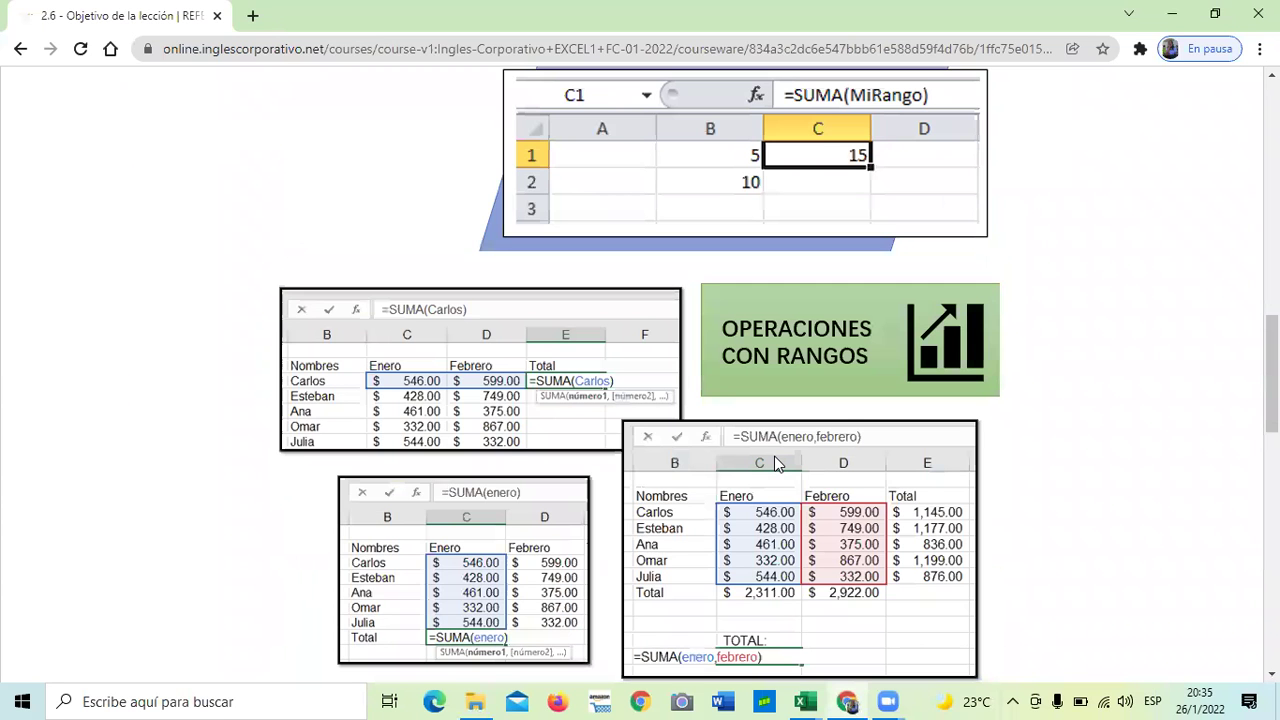
{"action": "scroll", "coordinate": [775, 458], "scroll_direction": "down", "scroll_amount": 7}
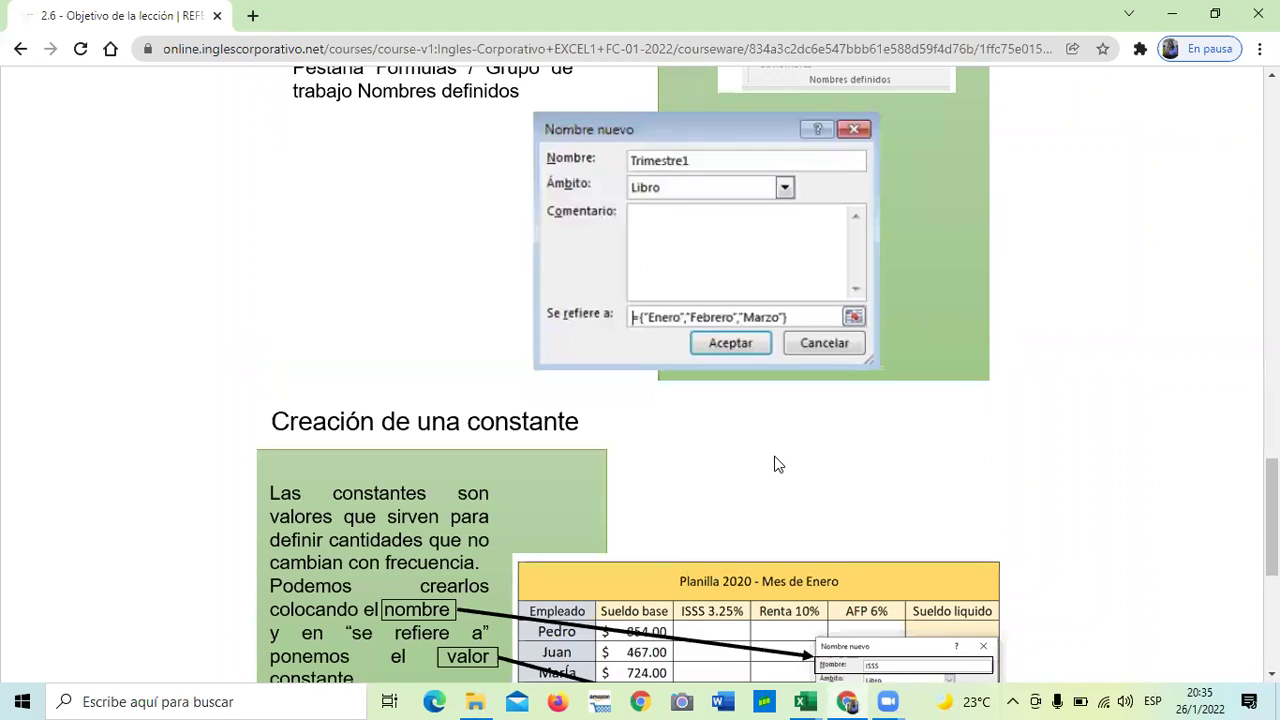
{"action": "scroll", "coordinate": [776, 463], "scroll_direction": "down", "scroll_amount": 1}
{"action": "scroll", "coordinate": [482, 420], "scroll_direction": "down", "scroll_amount": 1}
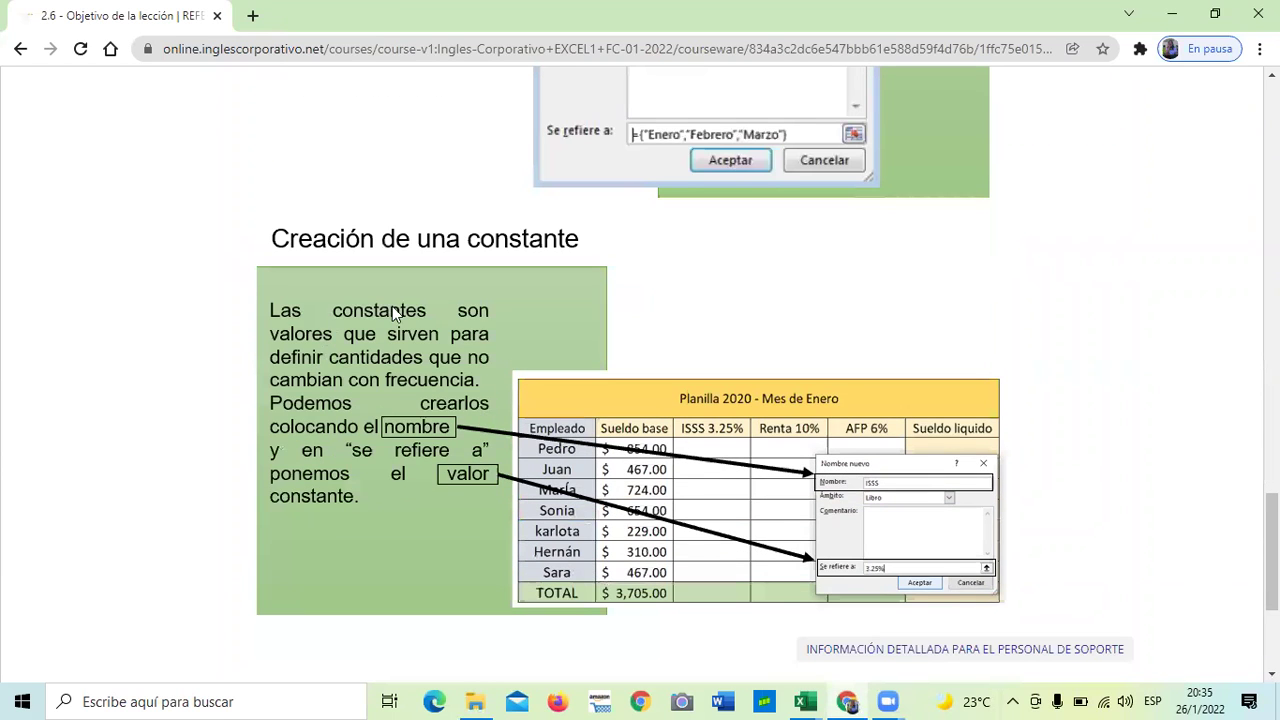
{"action": "scroll", "coordinate": [517, 315], "scroll_direction": "down", "scroll_amount": 1}
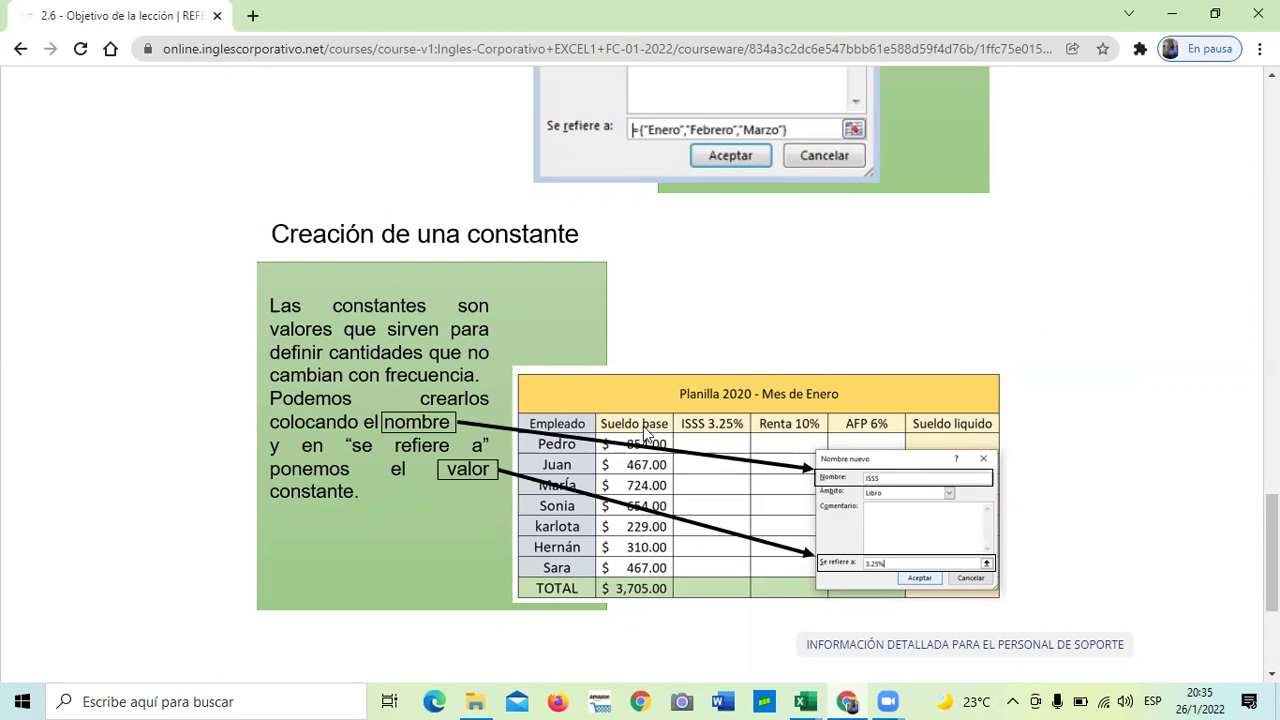
{"action": "mouse_move", "coordinate": [806, 700]}
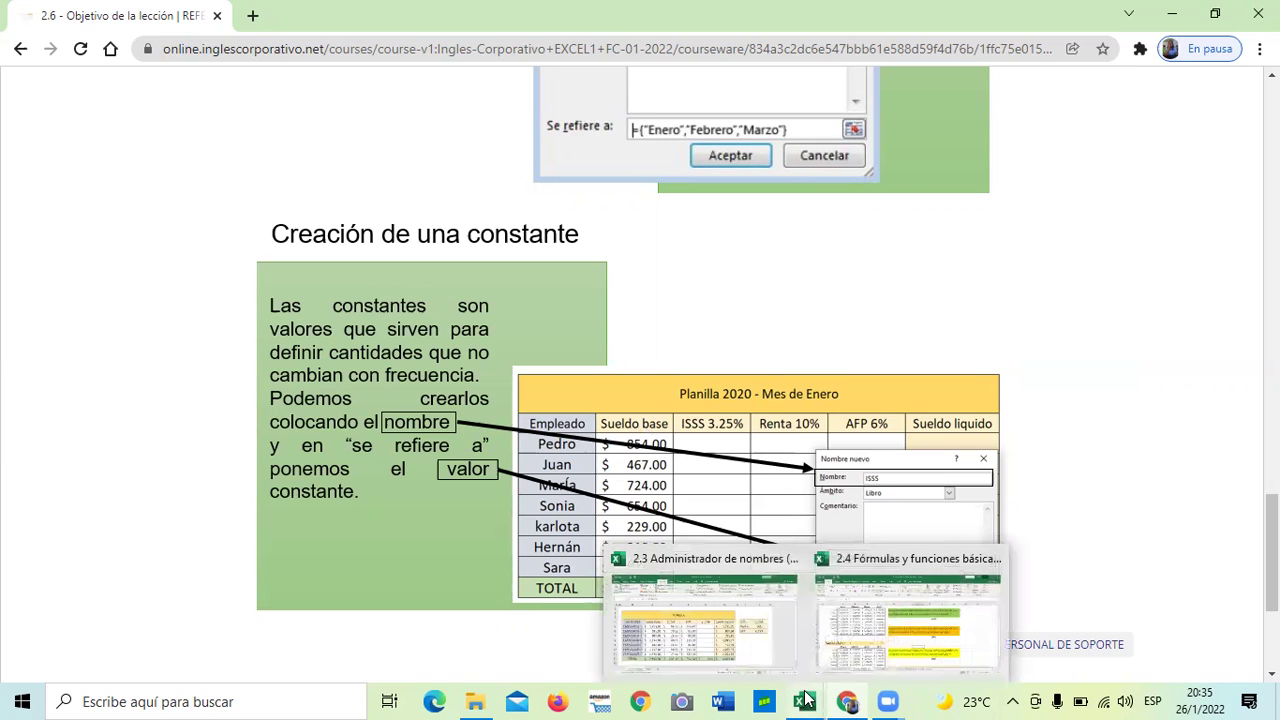
{"action": "left_click", "coordinate": [729, 639]}
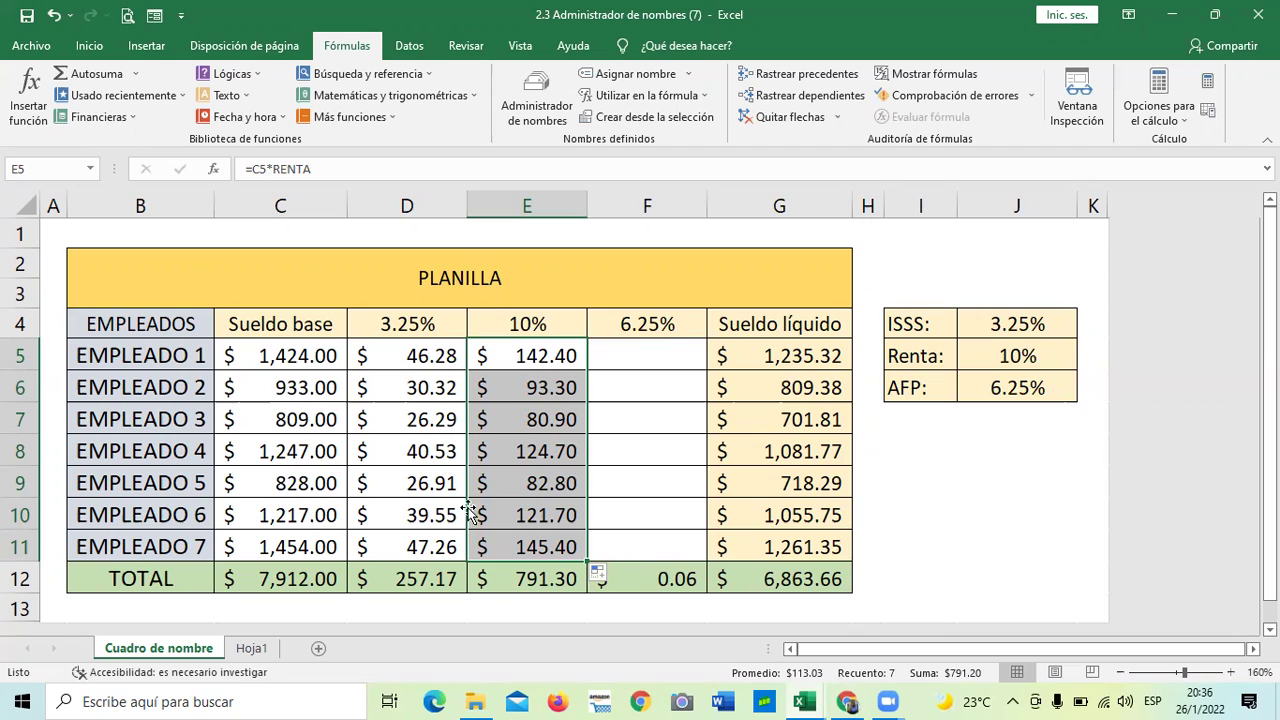
Set EMPLEADO 1's base salary in cell C5 to 1000.
{"action": "left_click", "coordinate": [621, 486]}
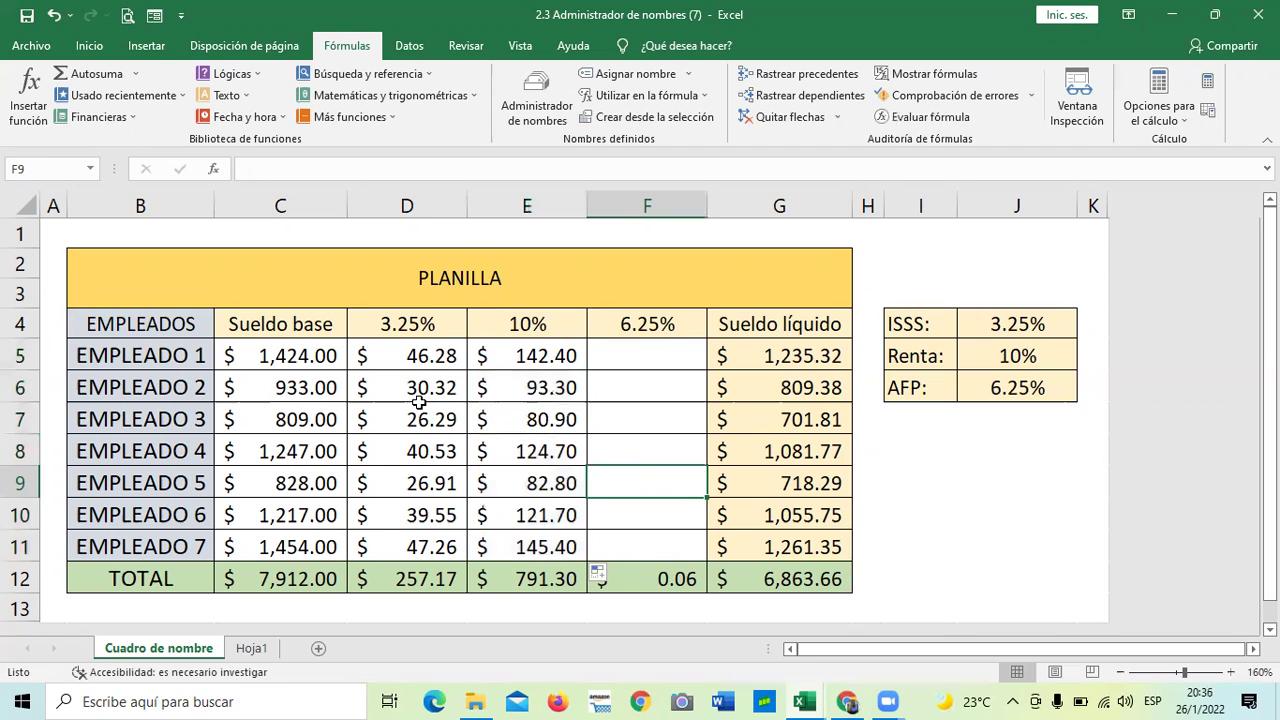
{"action": "left_click", "coordinate": [289, 355]}
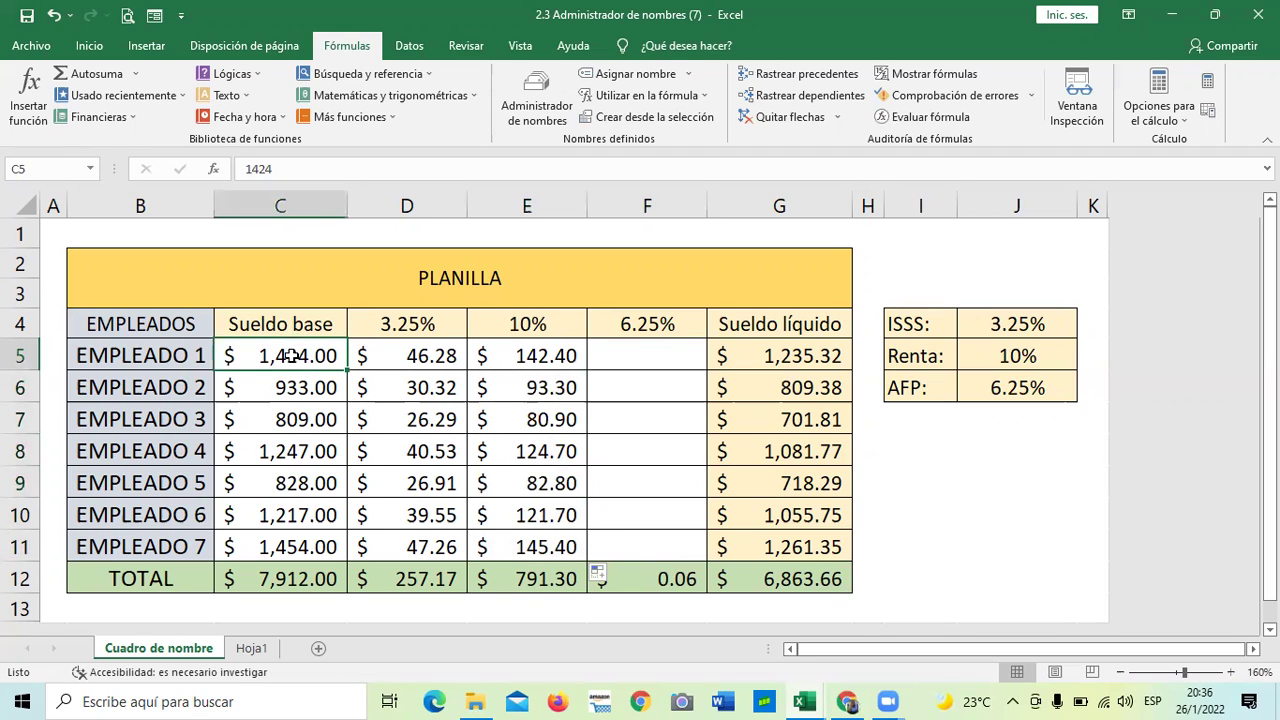
{"action": "key", "text": "BackSpace"}
{"action": "type", "text": "1000"}
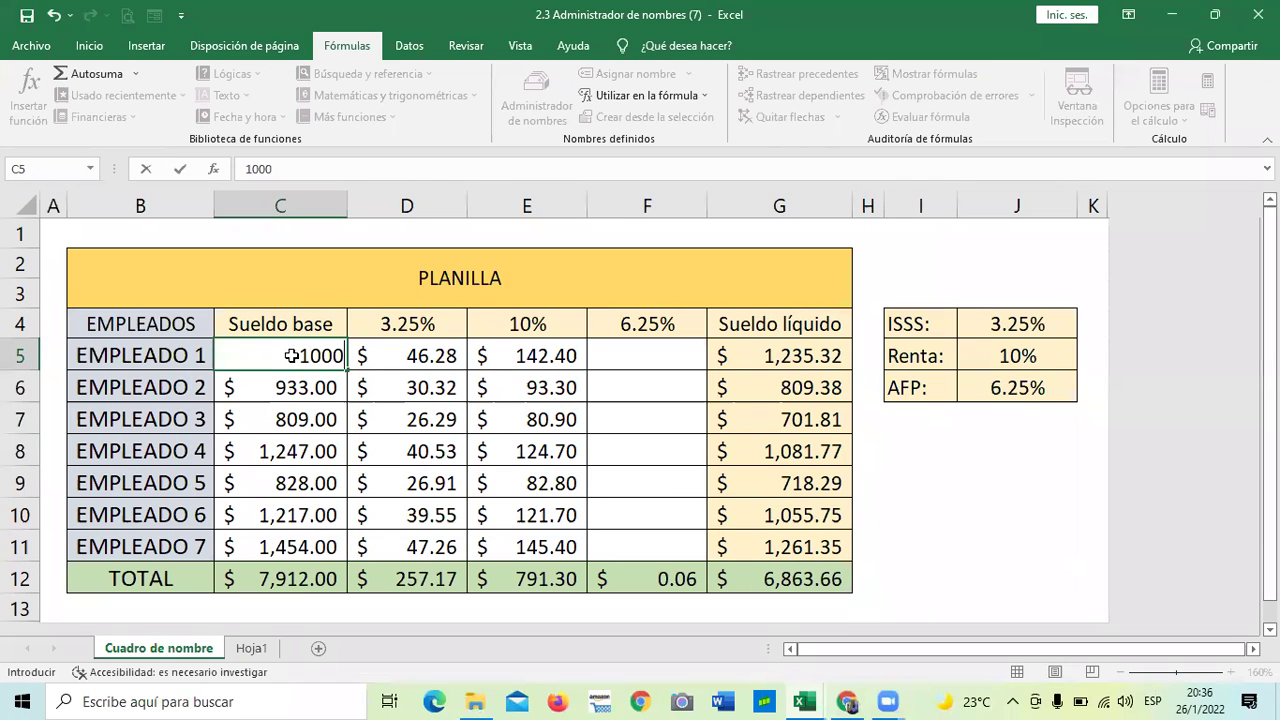
{"action": "key", "text": "Return"}
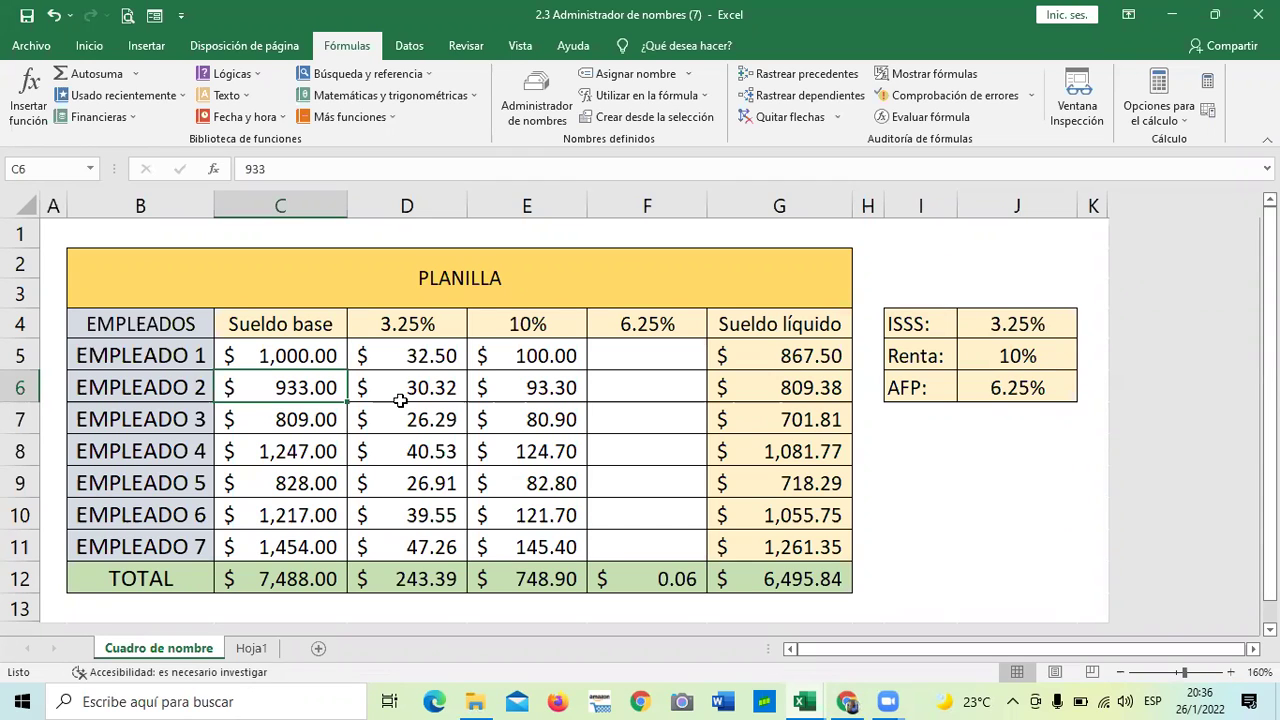
Clear EMPLEADO 1's base salary in cell C5.
{"action": "left_click", "coordinate": [277, 352]}
{"action": "key", "text": "Delete"}
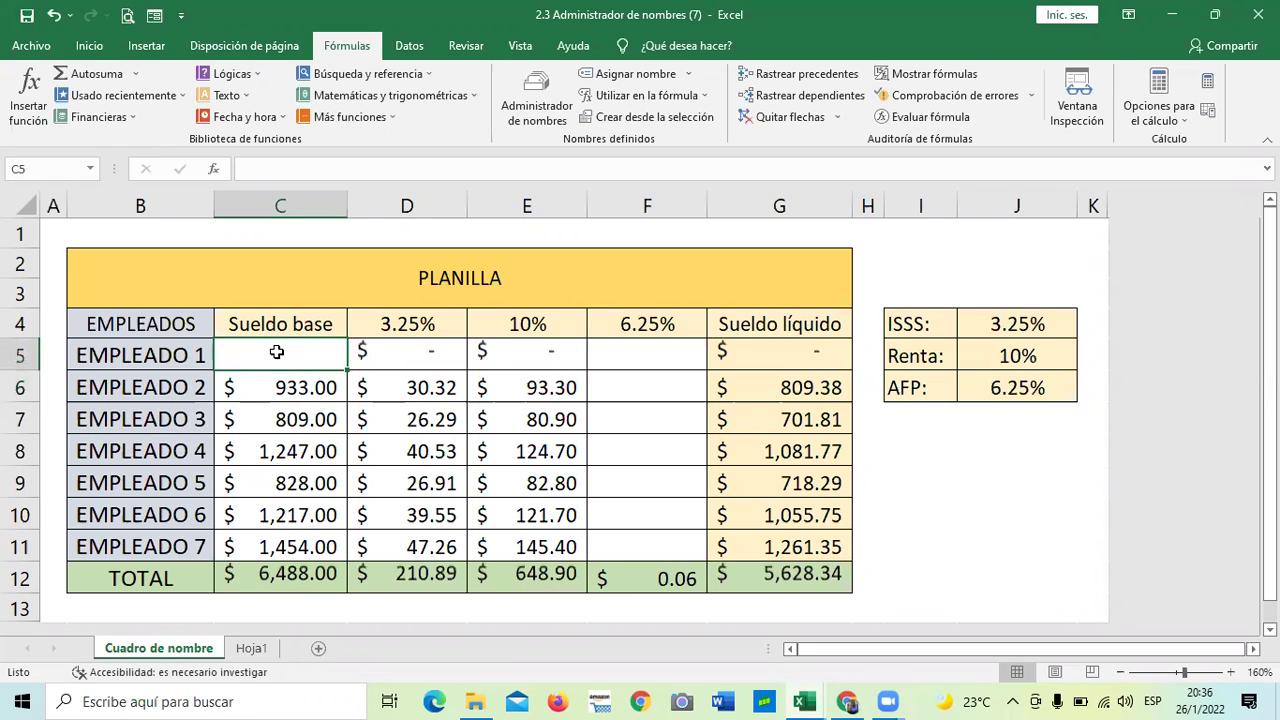
{"action": "left_click", "coordinate": [325, 485]}
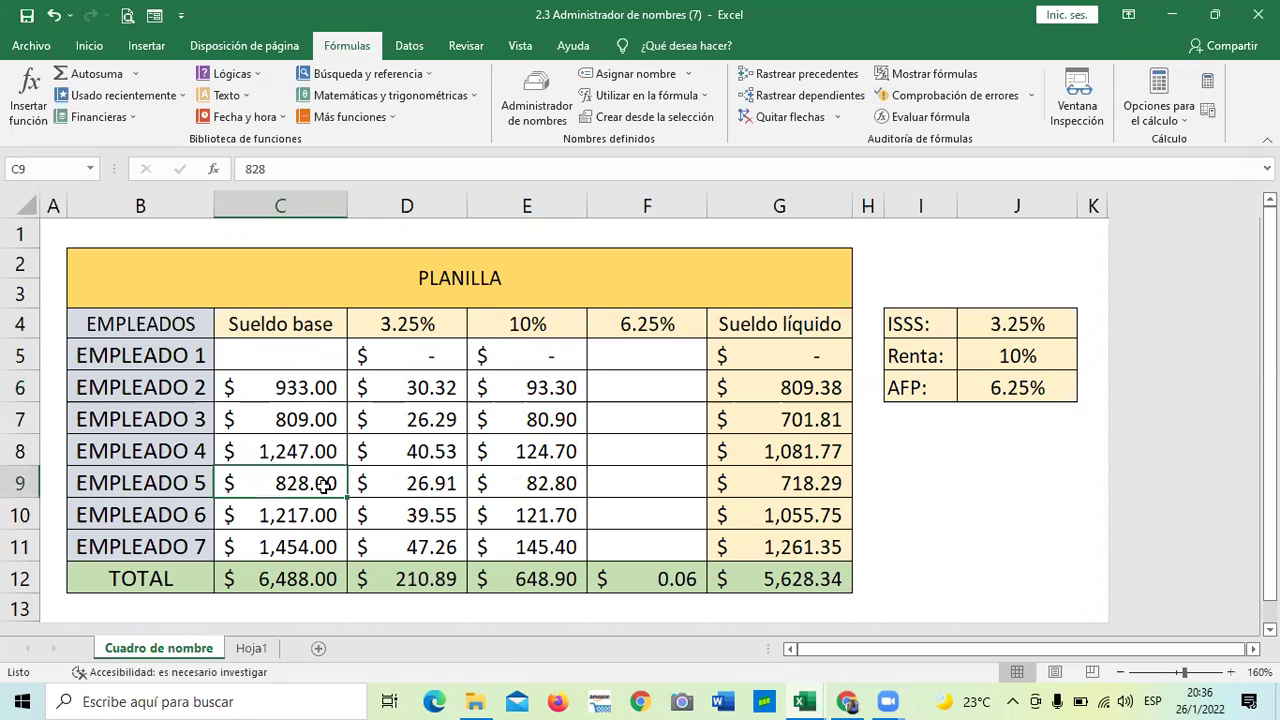
{"action": "left_click", "coordinate": [318, 352]}
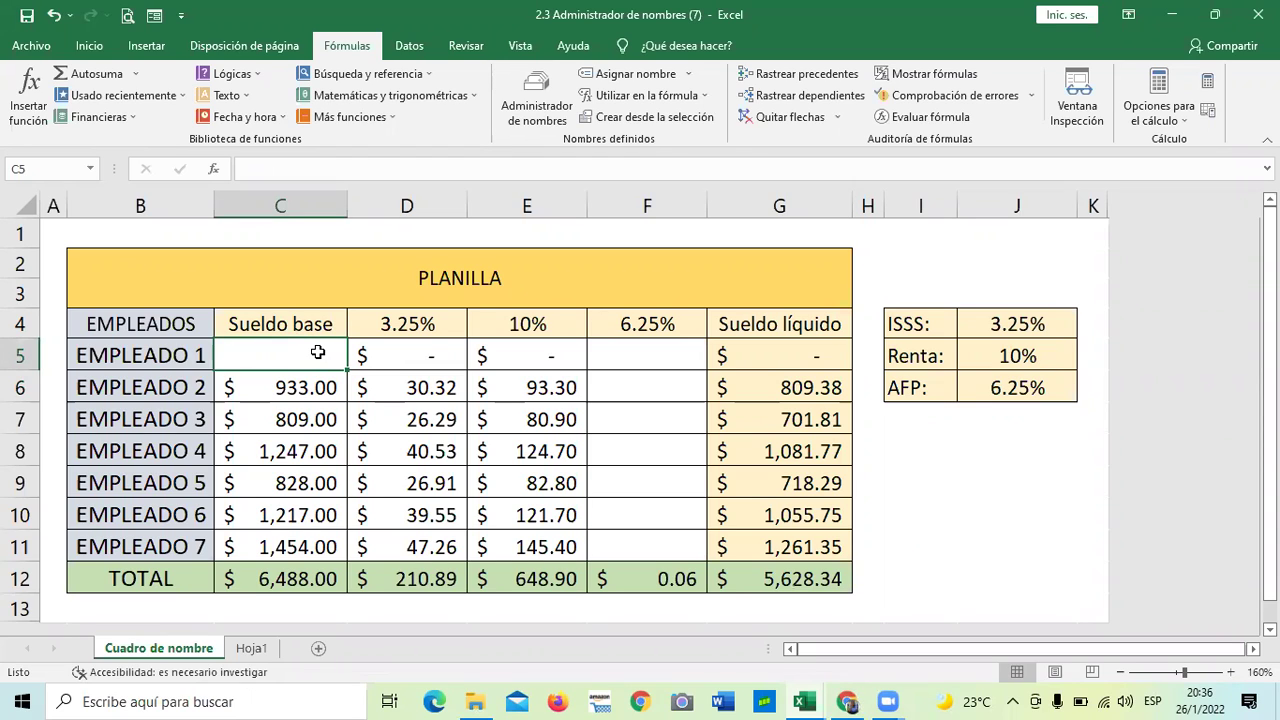
{"action": "type", "text": "7"}
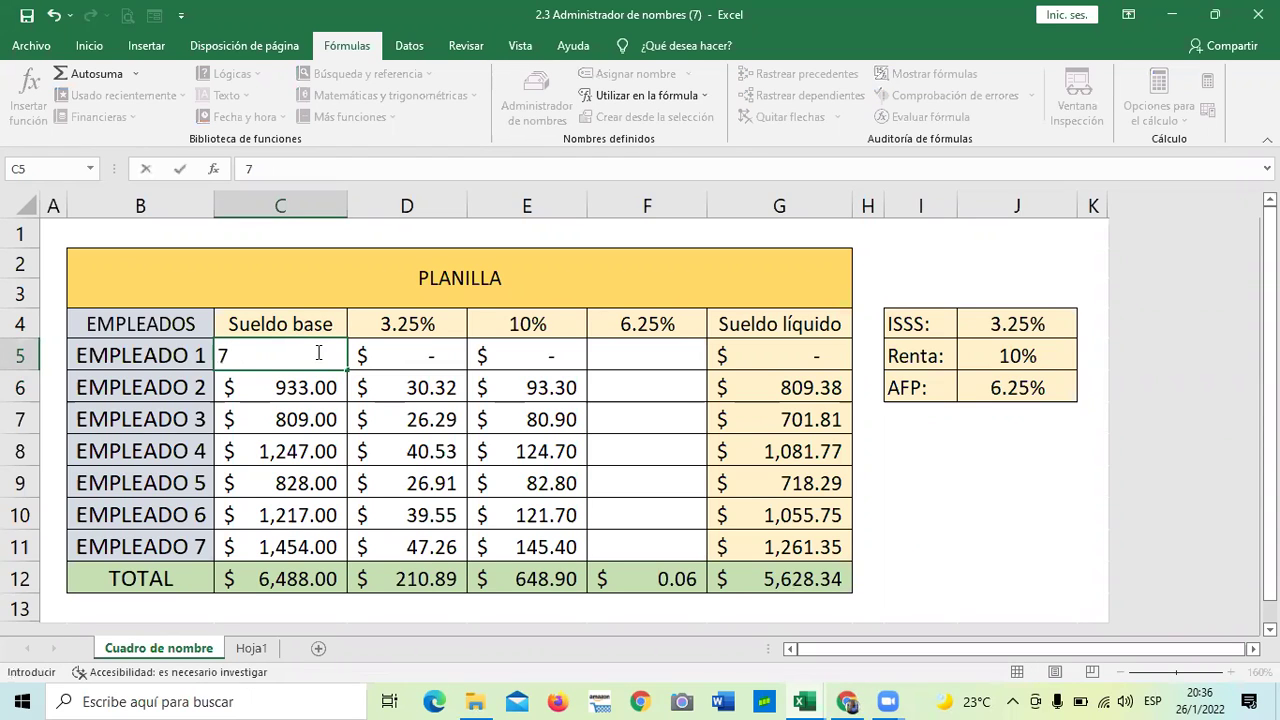
{"action": "key", "text": "BackSpace"}
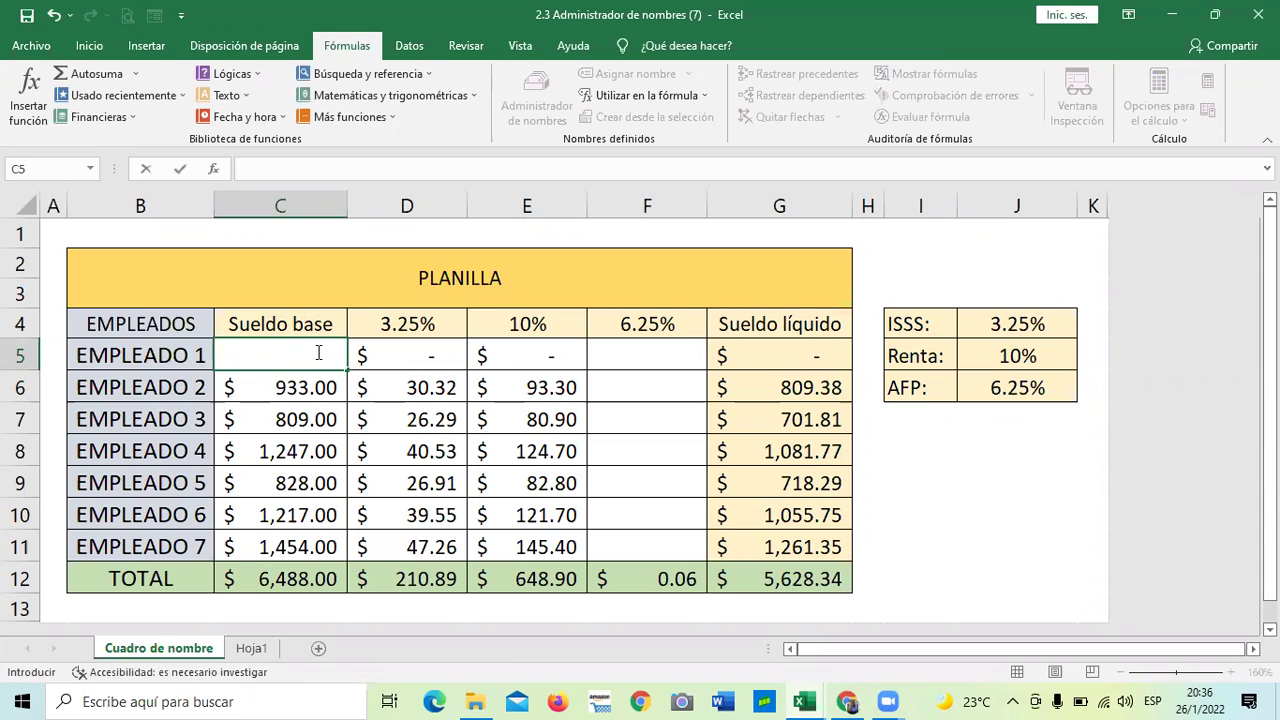
{"action": "left_click", "coordinate": [304, 448]}
{"action": "left_click", "coordinate": [291, 348]}
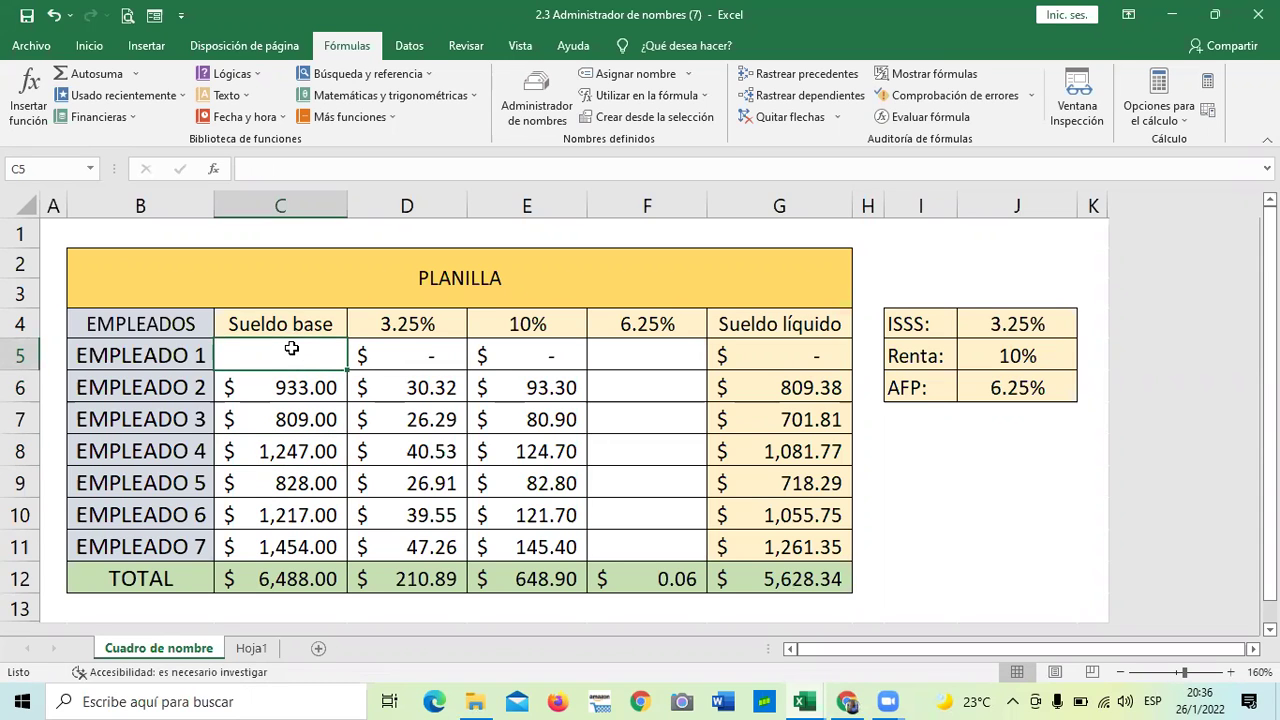
Review the SEGURO and RENTA deduction formulas in cells D5, E5 and D9.
{"action": "left_click", "coordinate": [398, 348]}
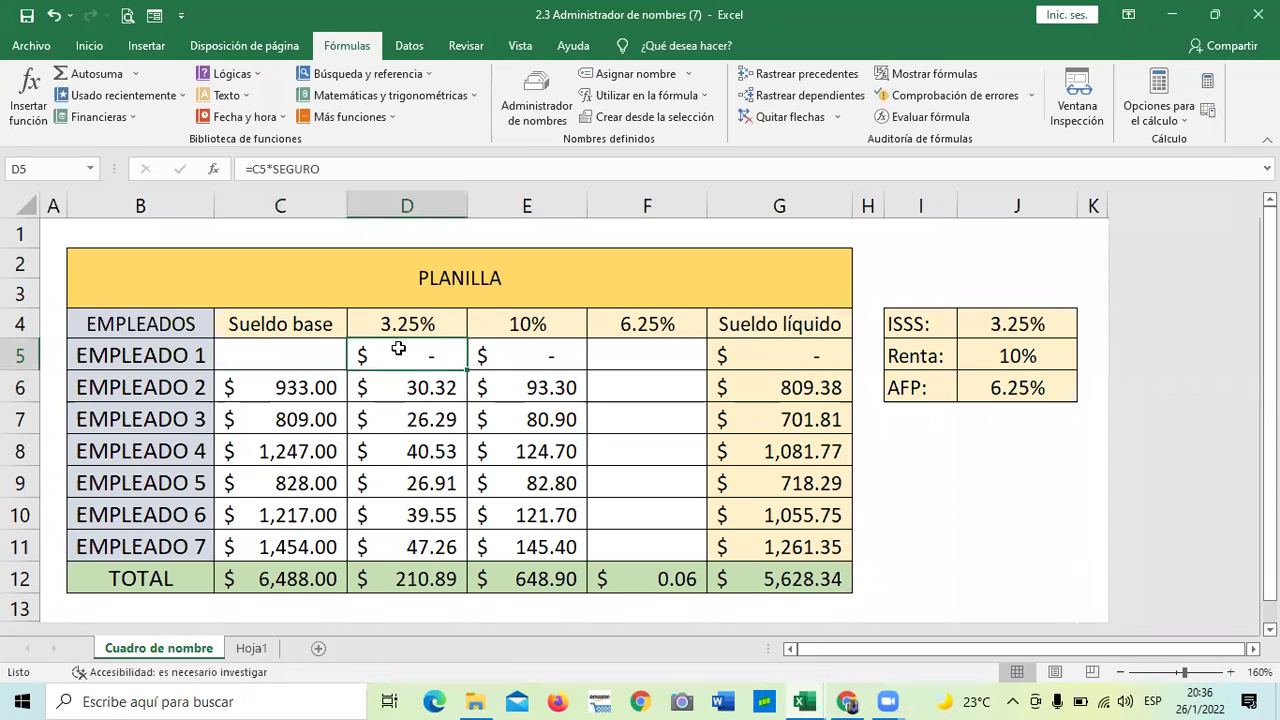
{"action": "left_click", "coordinate": [523, 356]}
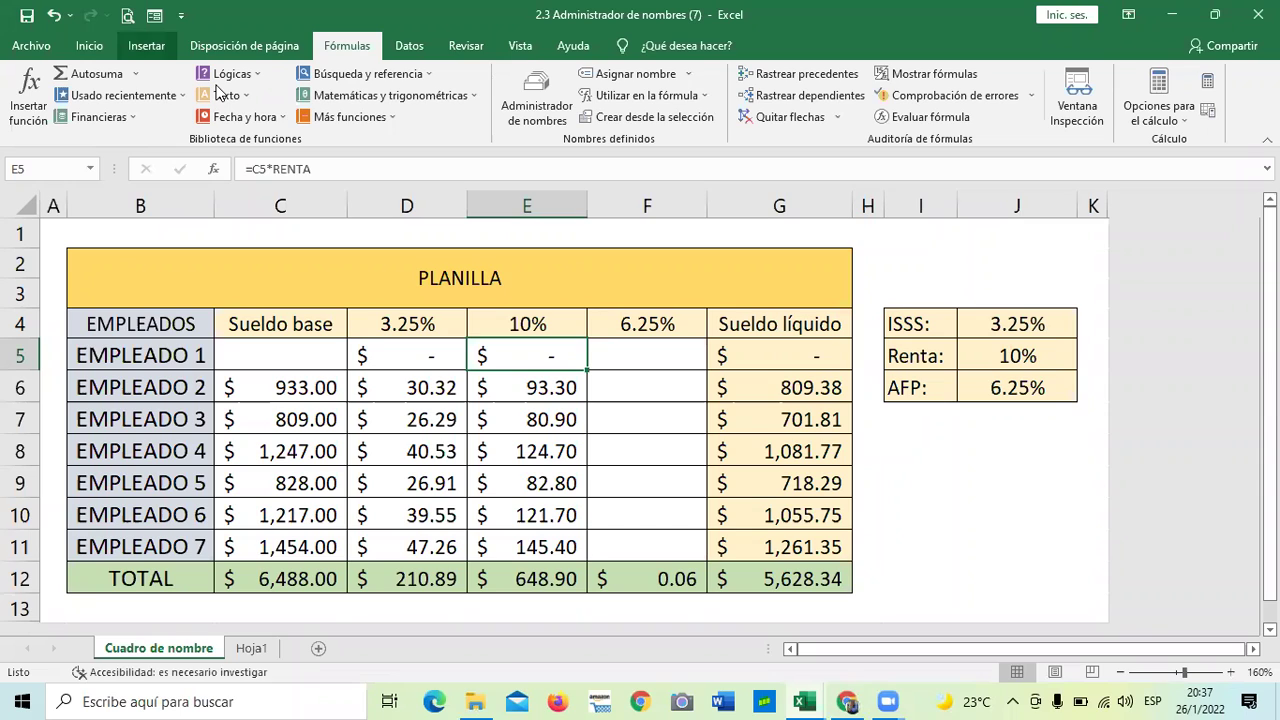
{"action": "left_click", "coordinate": [424, 357]}
{"action": "left_click", "coordinate": [508, 362]}
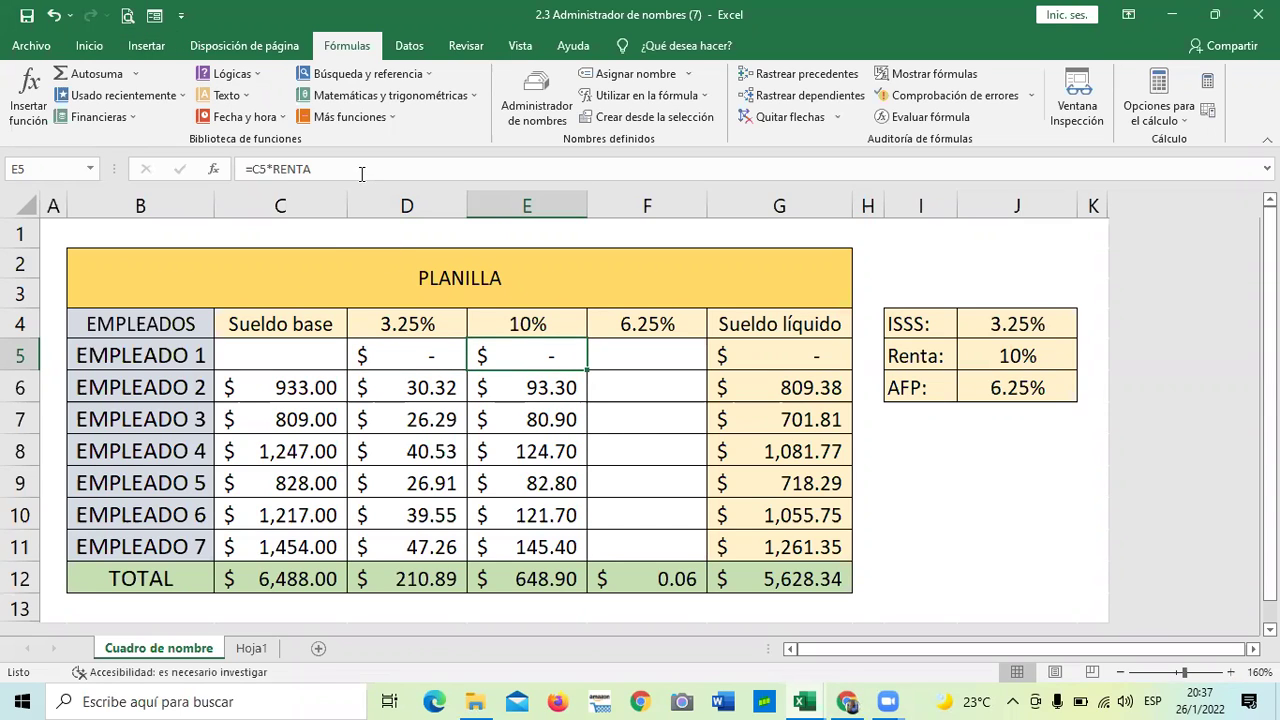
{"action": "left_click", "coordinate": [404, 477]}
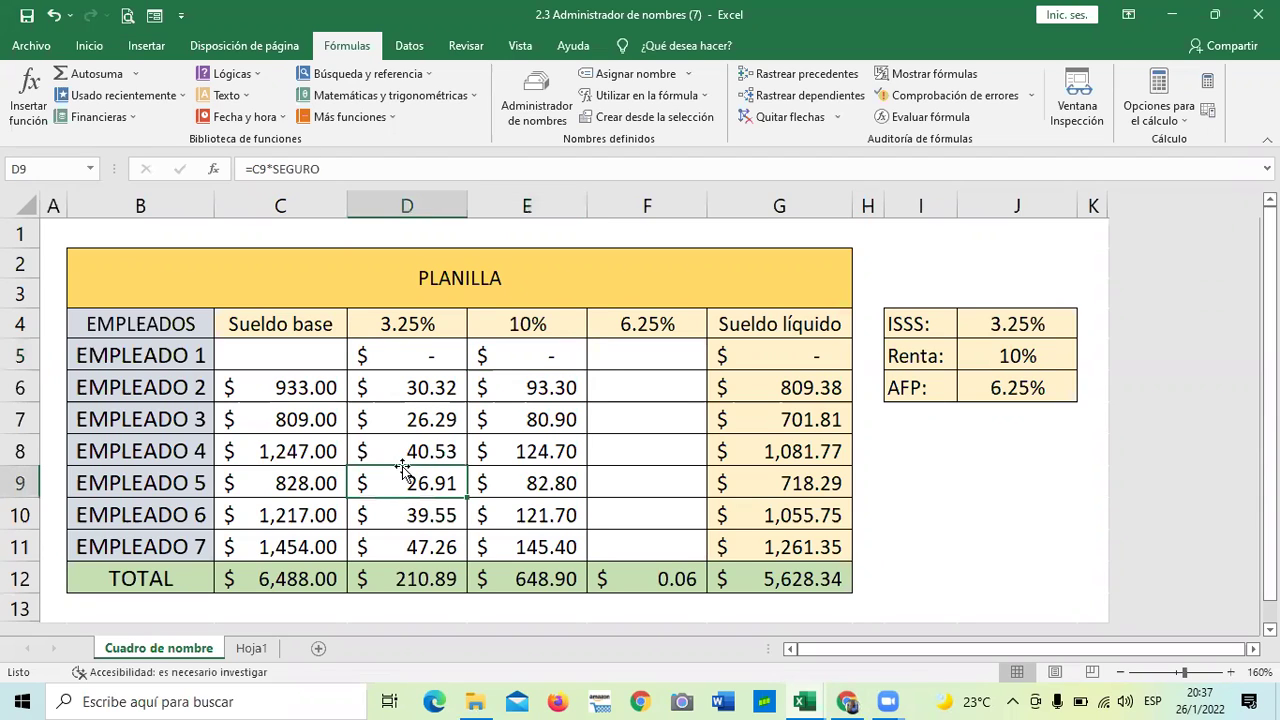
Set EMPLEADO 1's base salary in cell C5 to 750.
{"action": "left_click", "coordinate": [293, 354]}
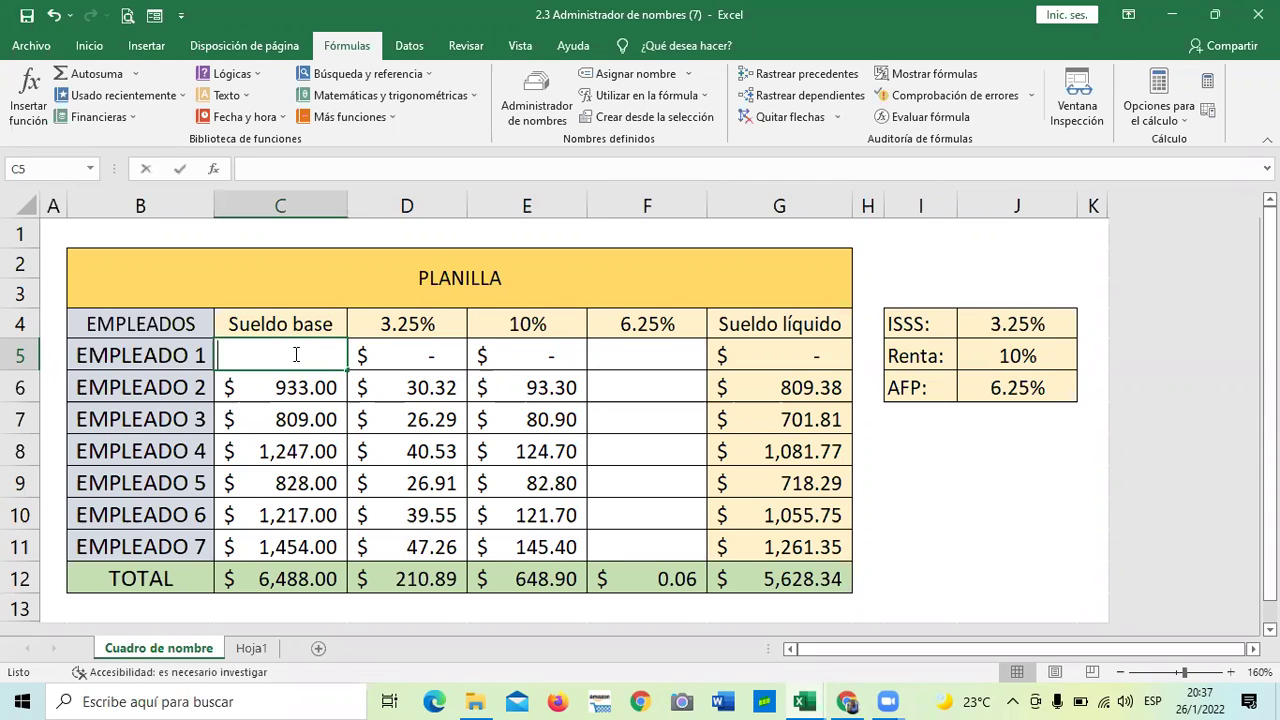
{"action": "type", "text": "750"}
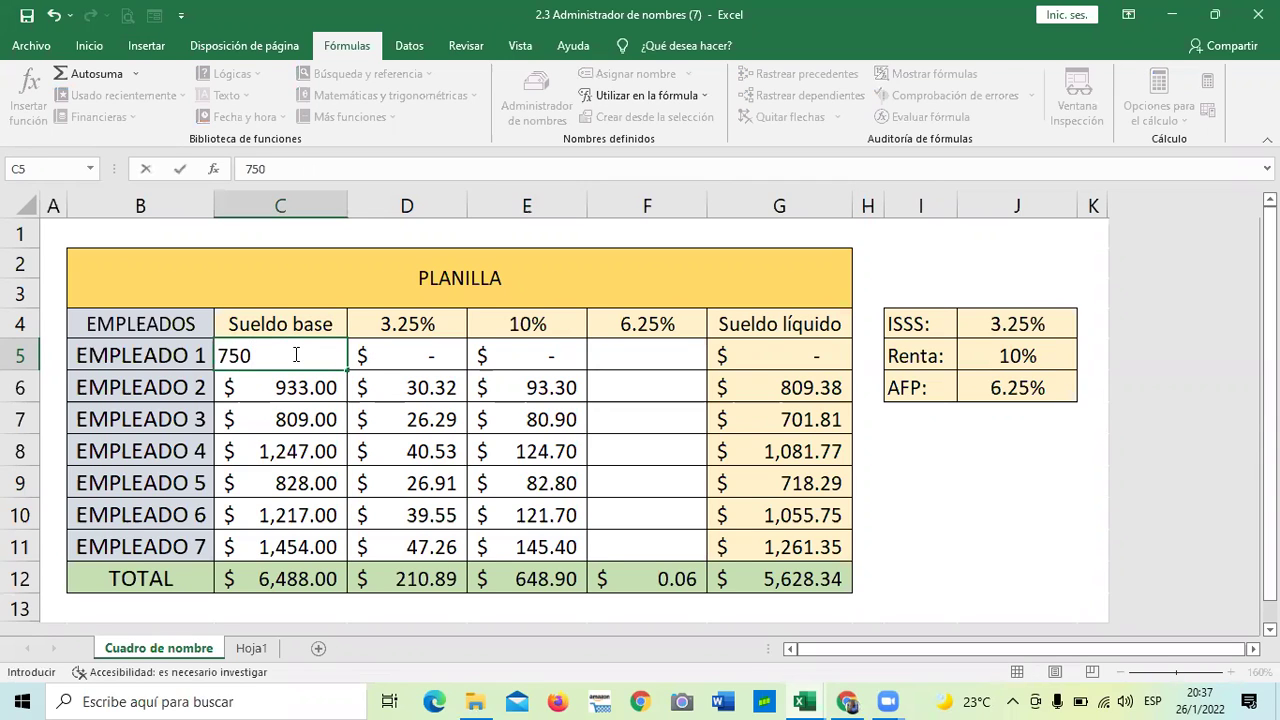
{"action": "key", "text": "Return"}
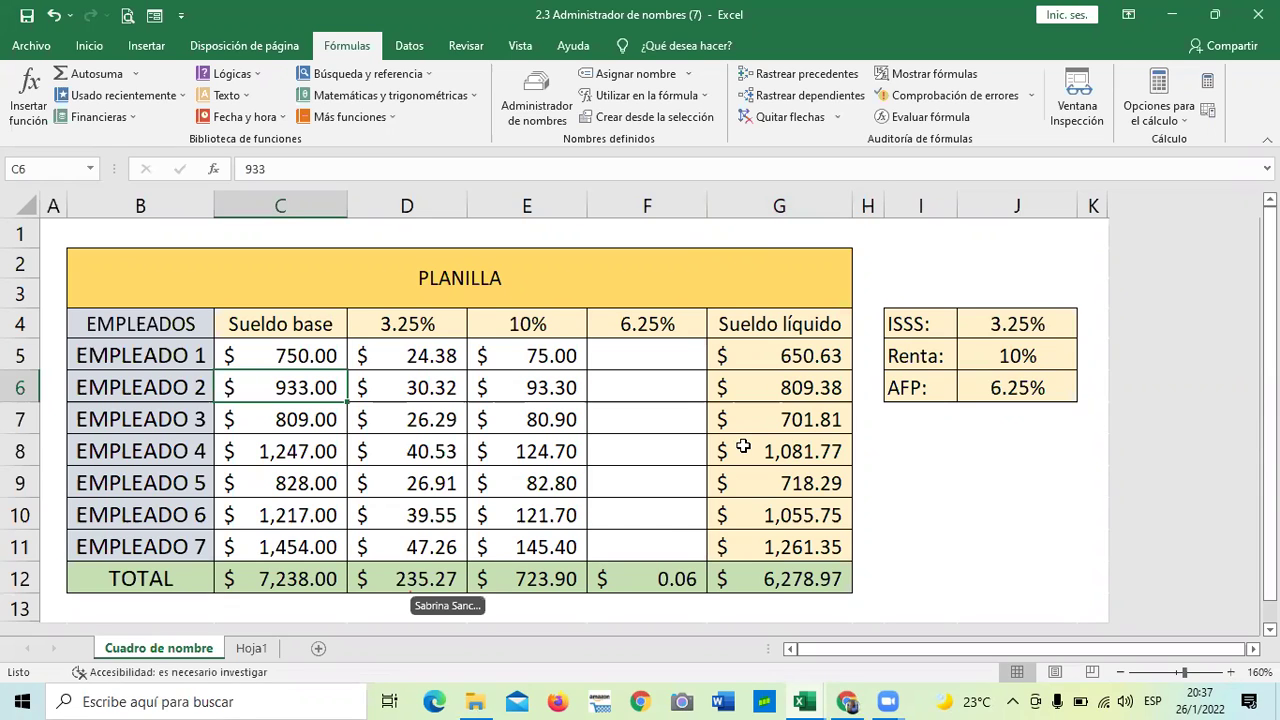
{"action": "left_click", "coordinate": [921, 538]}
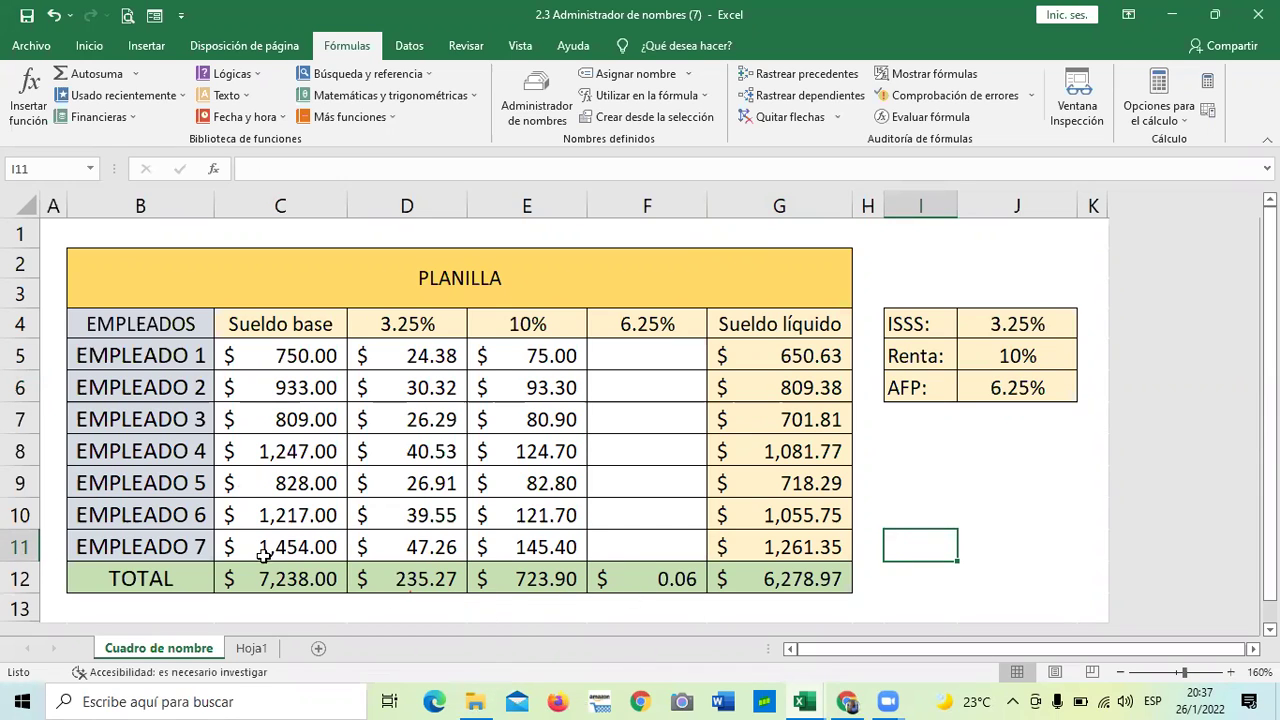
{"action": "left_click", "coordinate": [921, 449]}
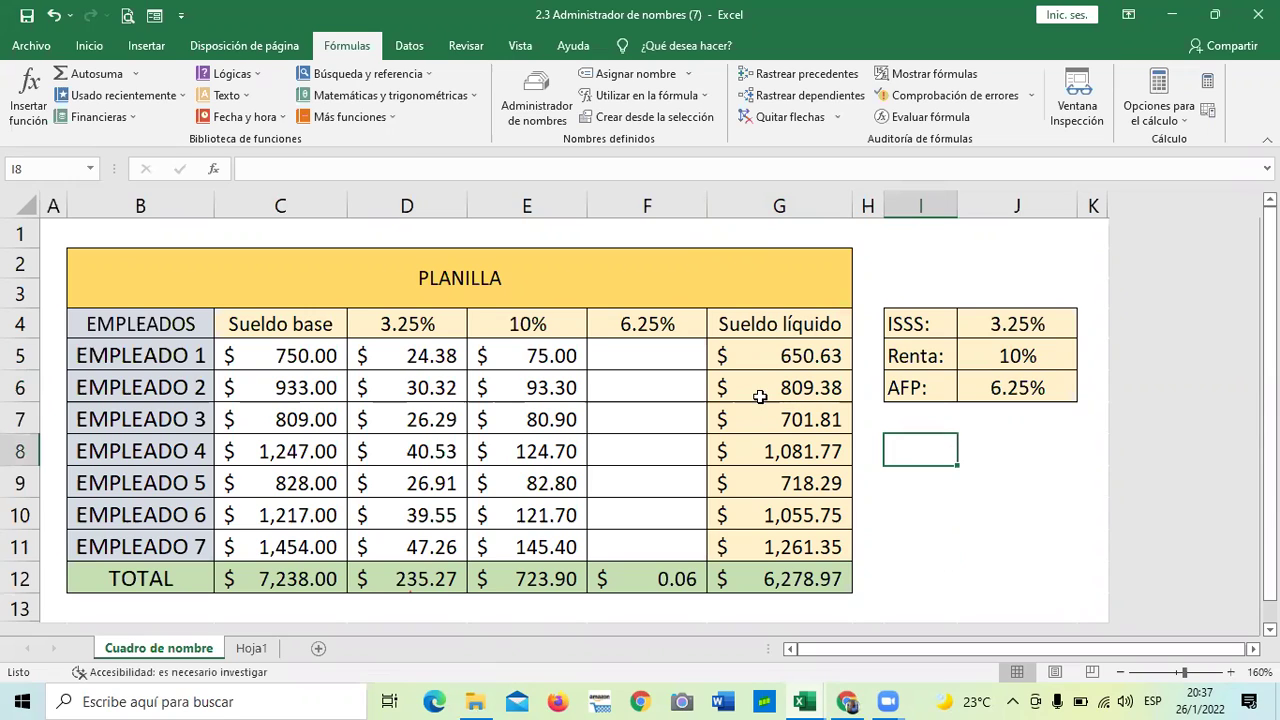
Delete the existing defined name AFP from the workbook's names.
{"action": "left_click", "coordinate": [670, 348]}
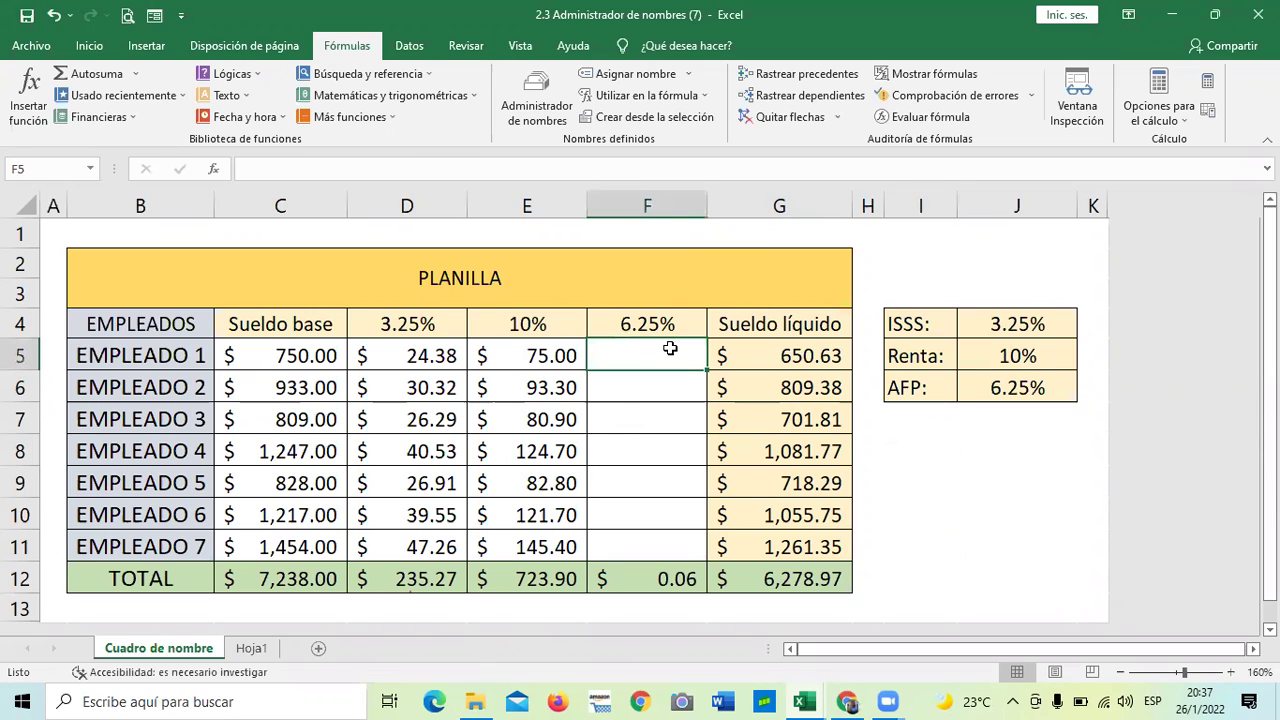
{"action": "left_click", "coordinate": [988, 486]}
{"action": "left_click", "coordinate": [536, 100]}
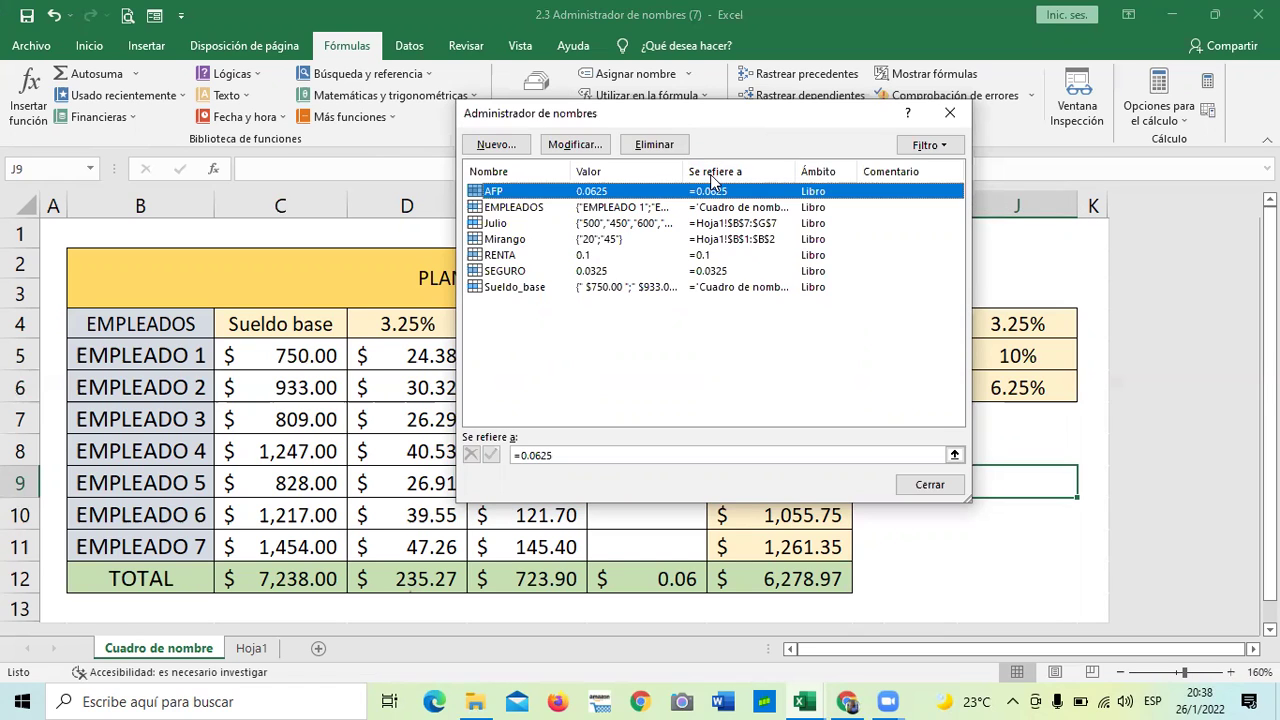
{"action": "left_click", "coordinate": [653, 145]}
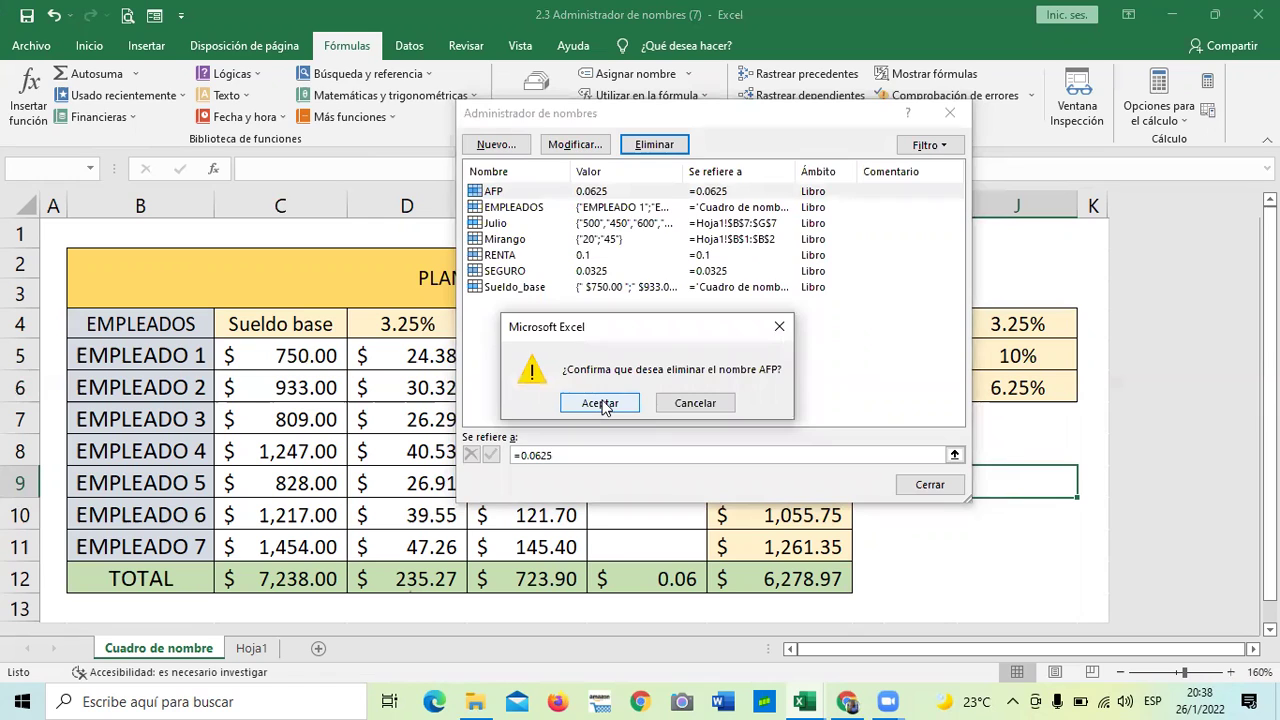
{"action": "left_click", "coordinate": [602, 404]}
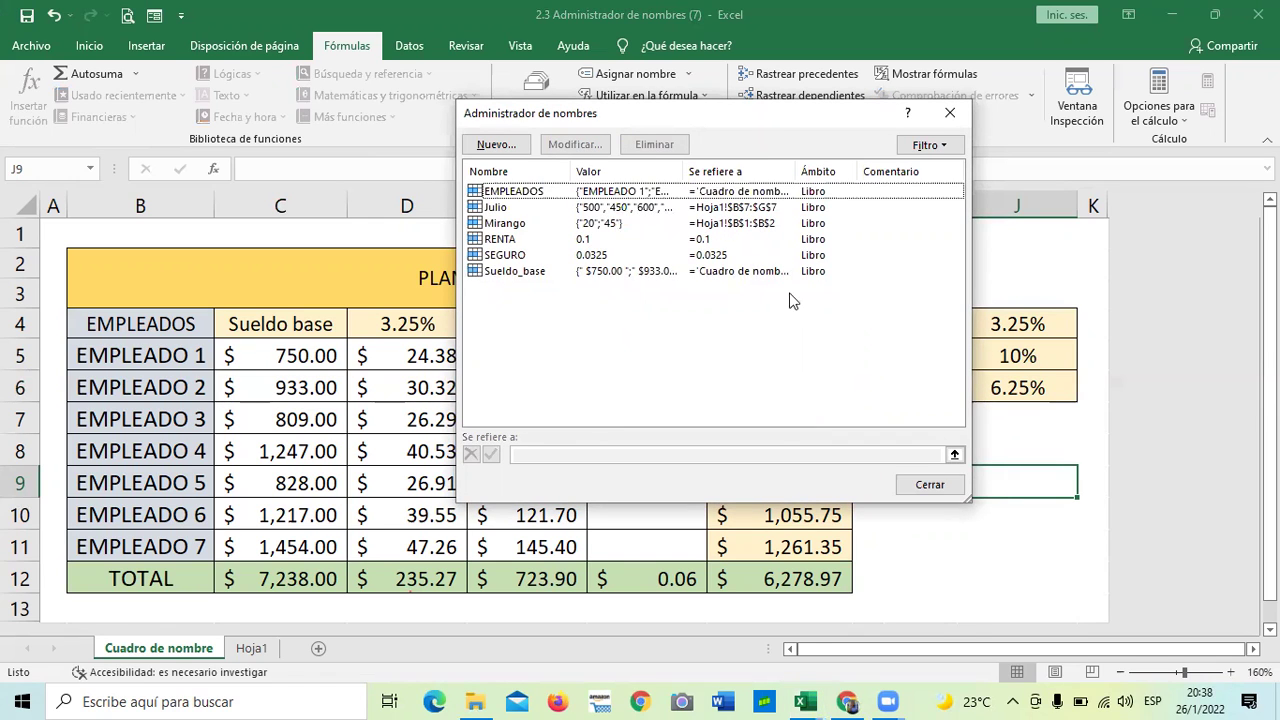
Define a new workbook-scoped name AFP that refers to the constant 6.25%.
{"action": "left_click", "coordinate": [510, 147]}
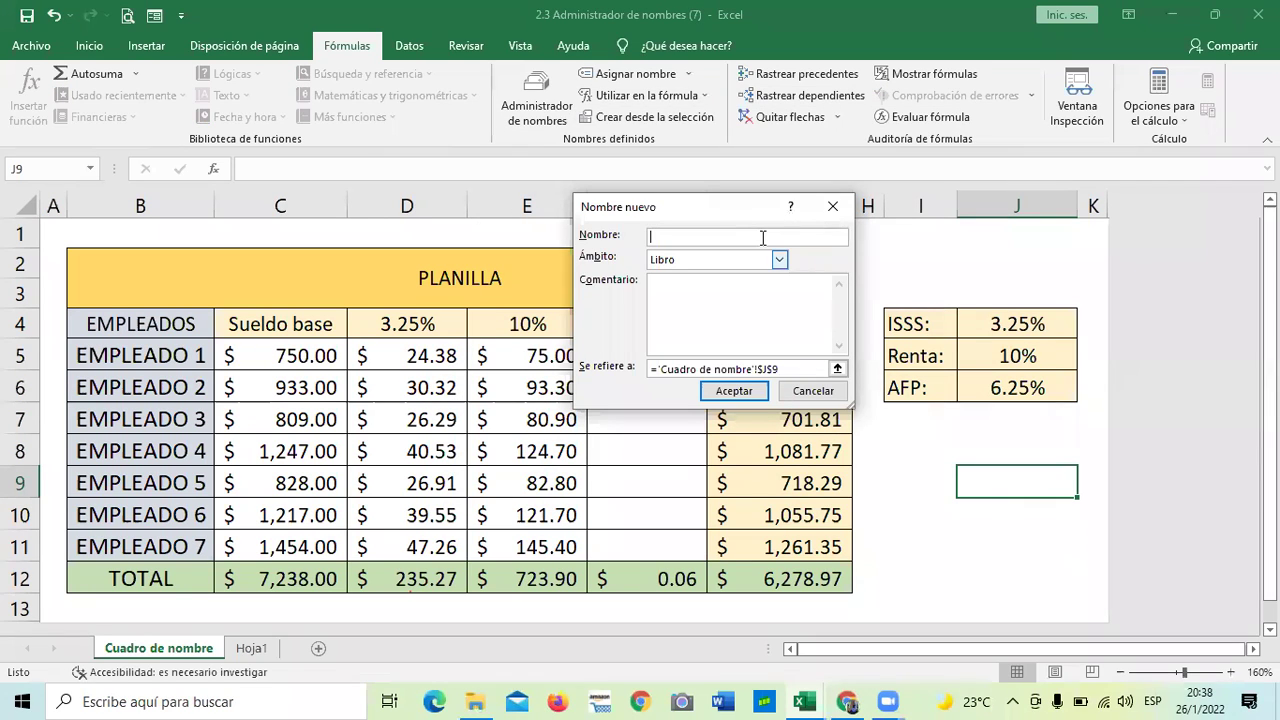
{"action": "type", "text": "a"}
{"action": "key", "text": "Caps_Lock"}
{"action": "key", "text": "BackSpace"}
{"action": "type", "text": "AFP"}
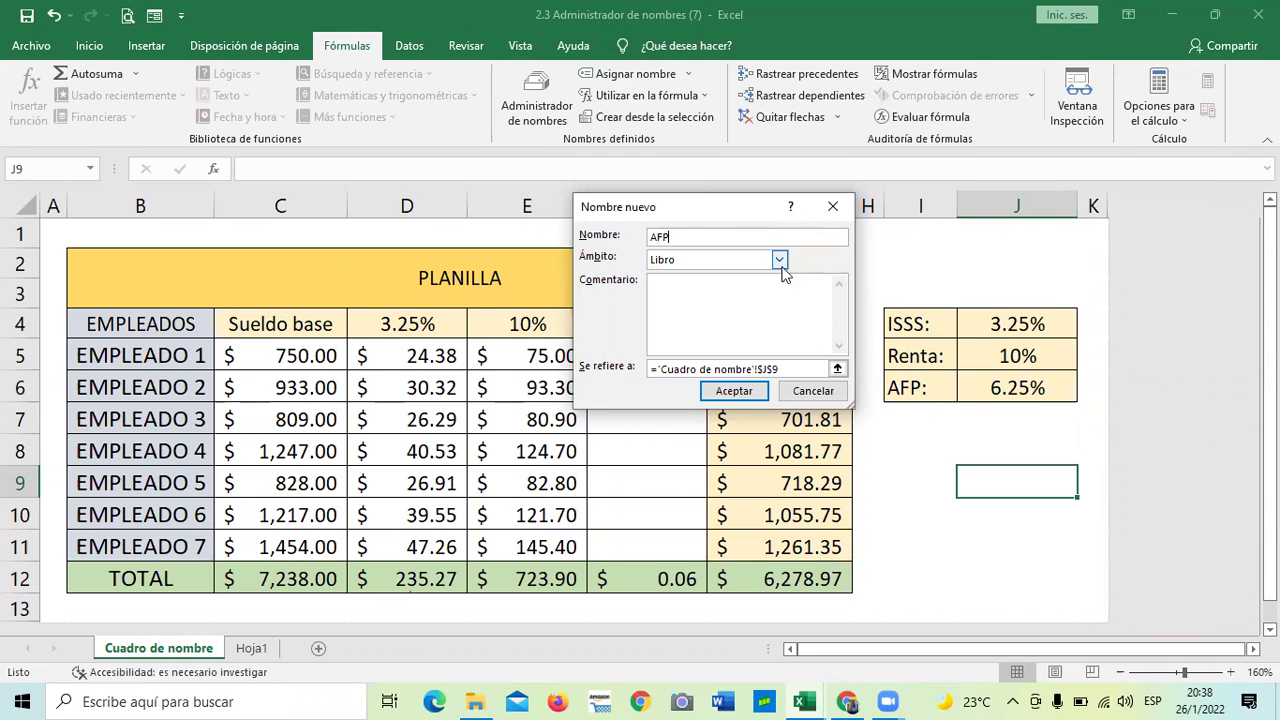
{"action": "left_click_drag", "start_coordinate": [795, 366], "coordinate": [646, 368]}
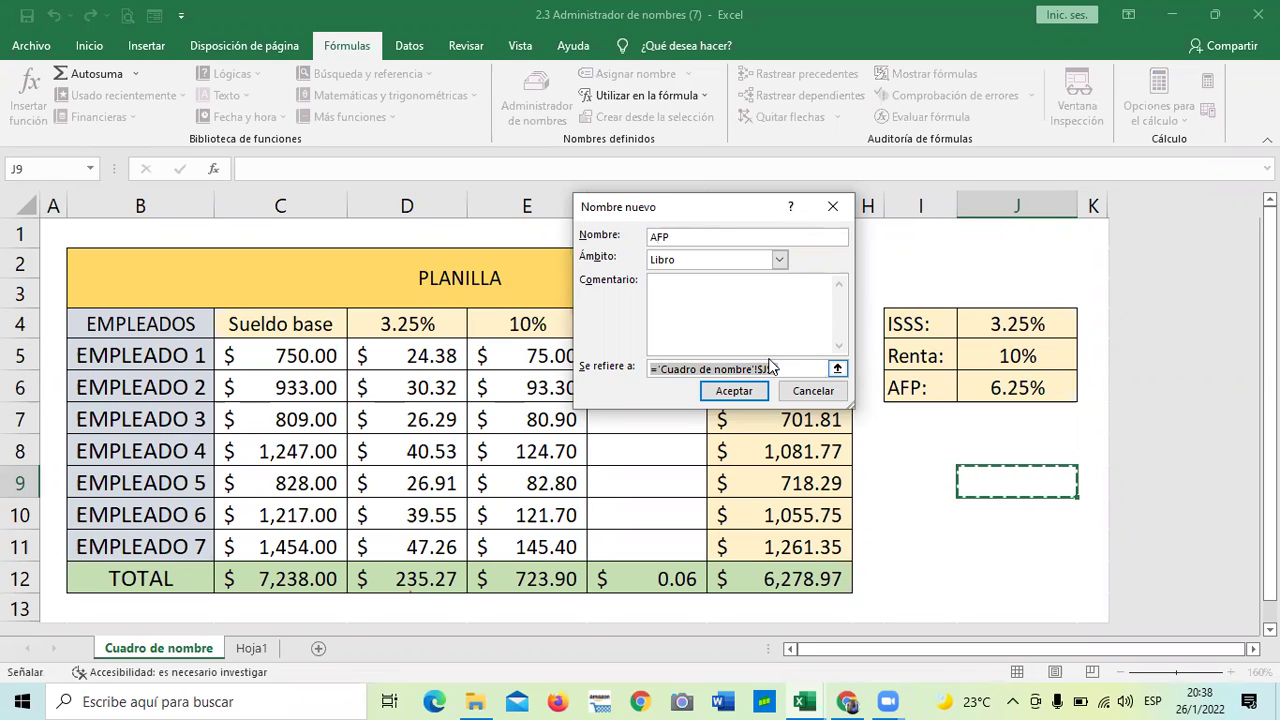
{"action": "key", "text": "BackSpace"}
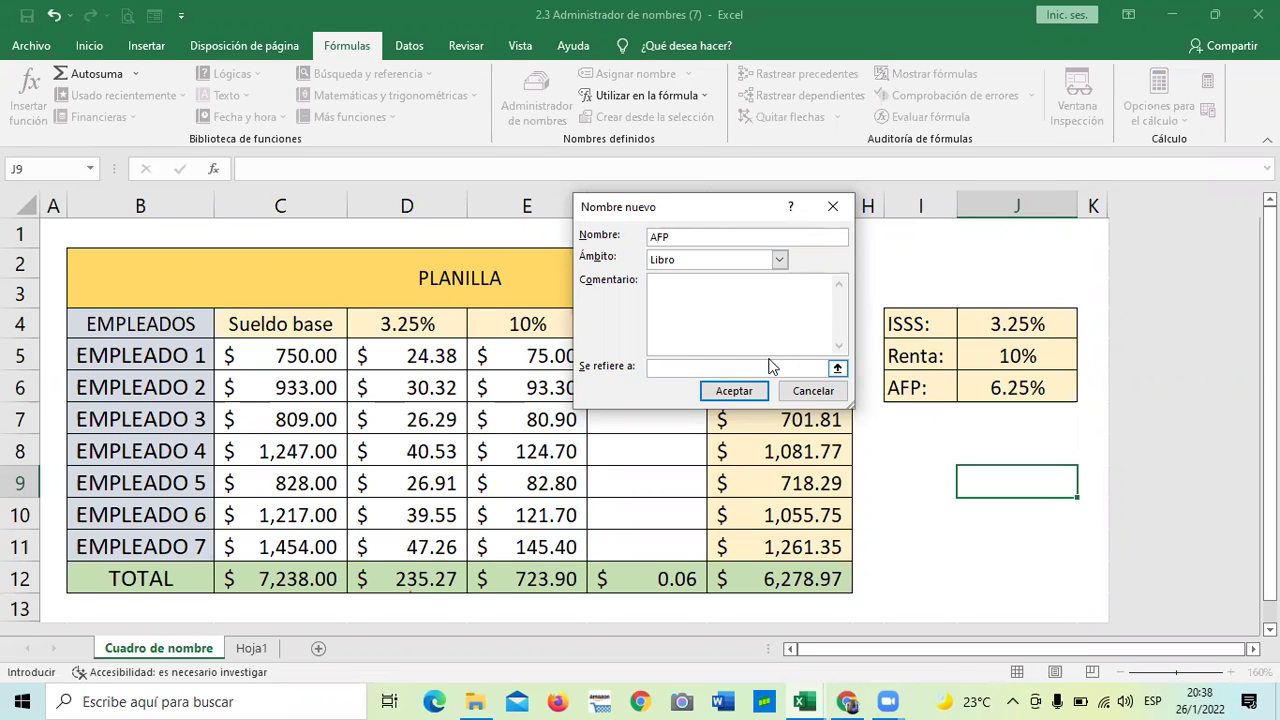
{"action": "type", "text": "6.25%"}
{"action": "left_click", "coordinate": [738, 393]}
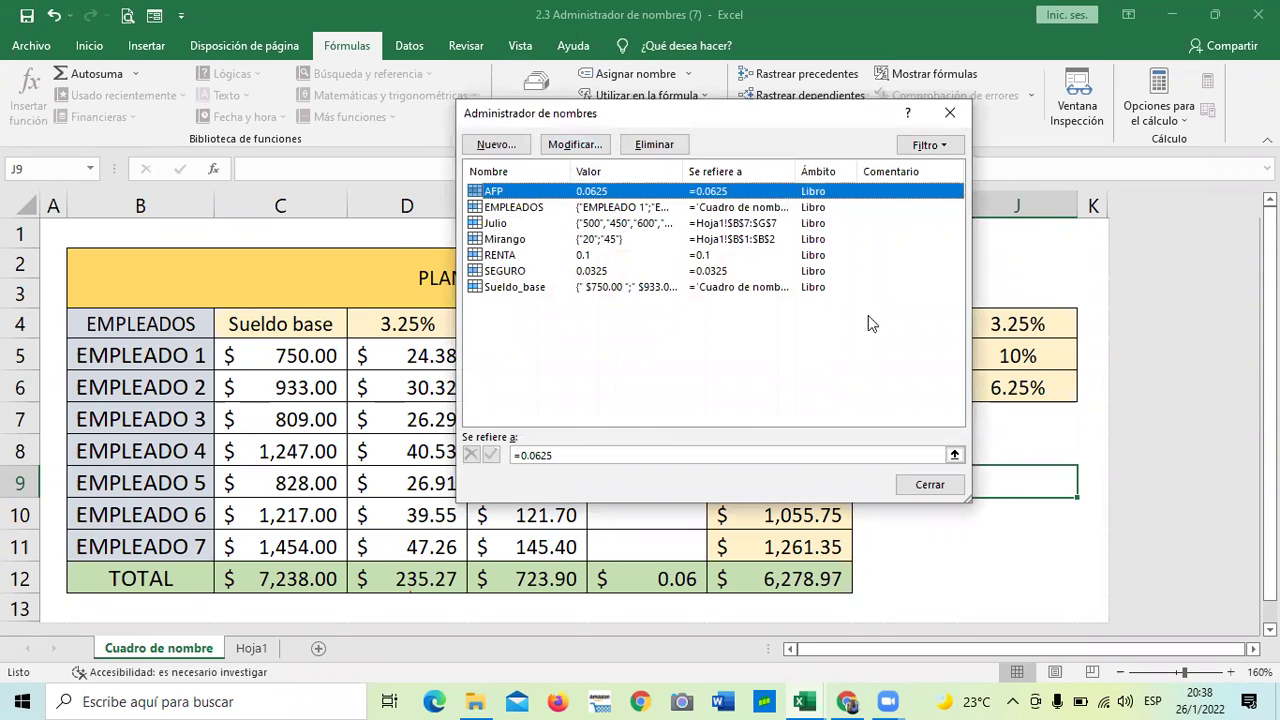
{"action": "left_click", "coordinate": [937, 488]}
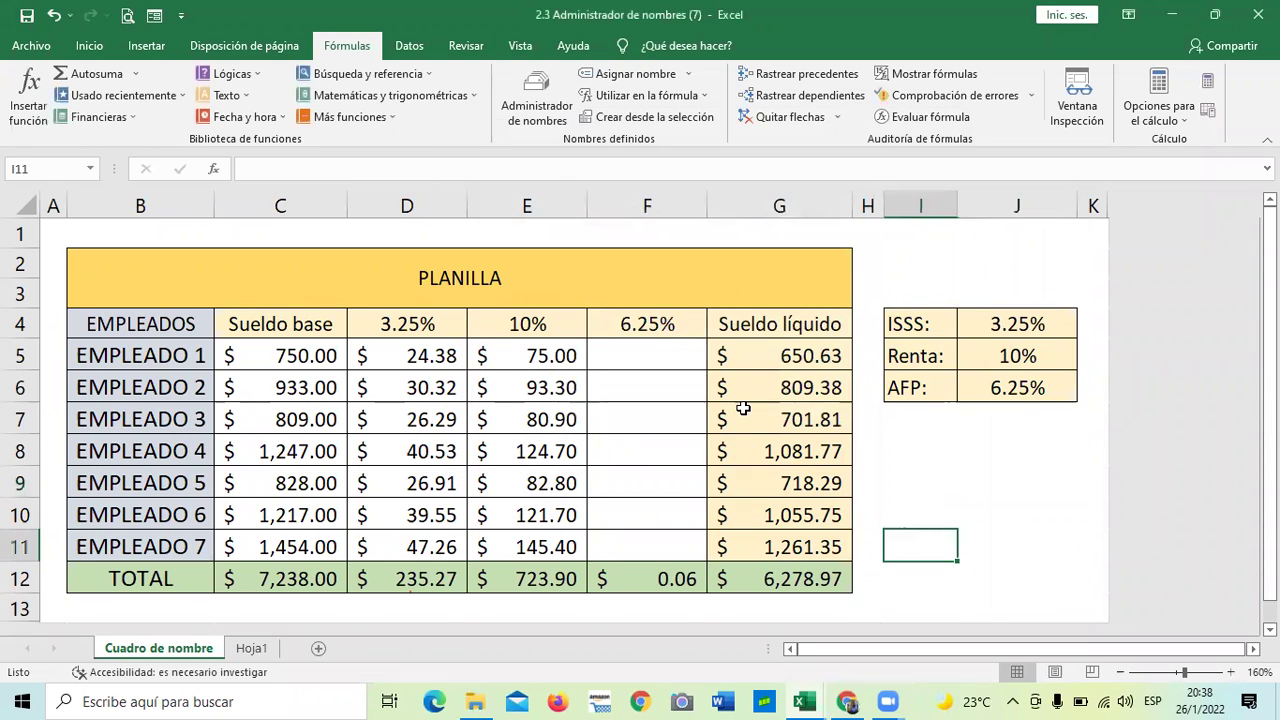
Calculate the AFP deduction in cell F5 with the formula =C5*AFP and fill it down through F11.
{"action": "left_click", "coordinate": [644, 350]}
{"action": "type", "text": "="}
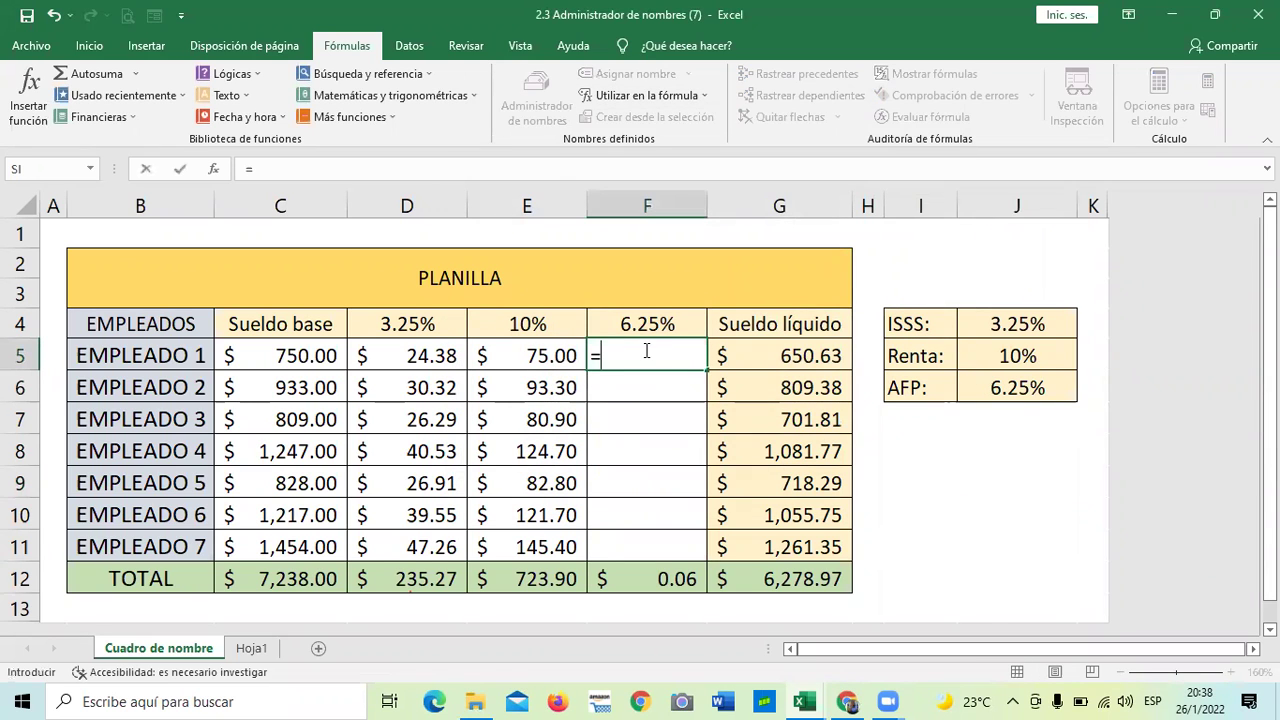
{"action": "left_click", "coordinate": [323, 354]}
{"action": "type", "text": "*"}
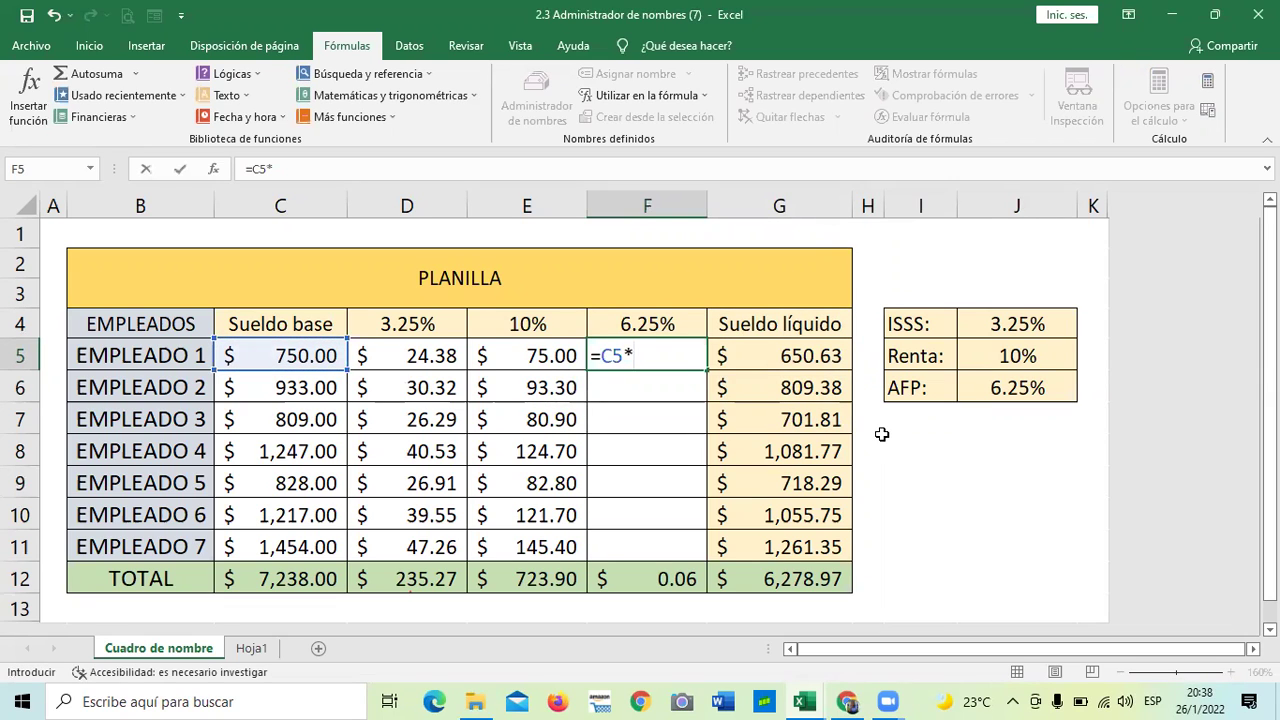
{"action": "type", "text": "AFP"}
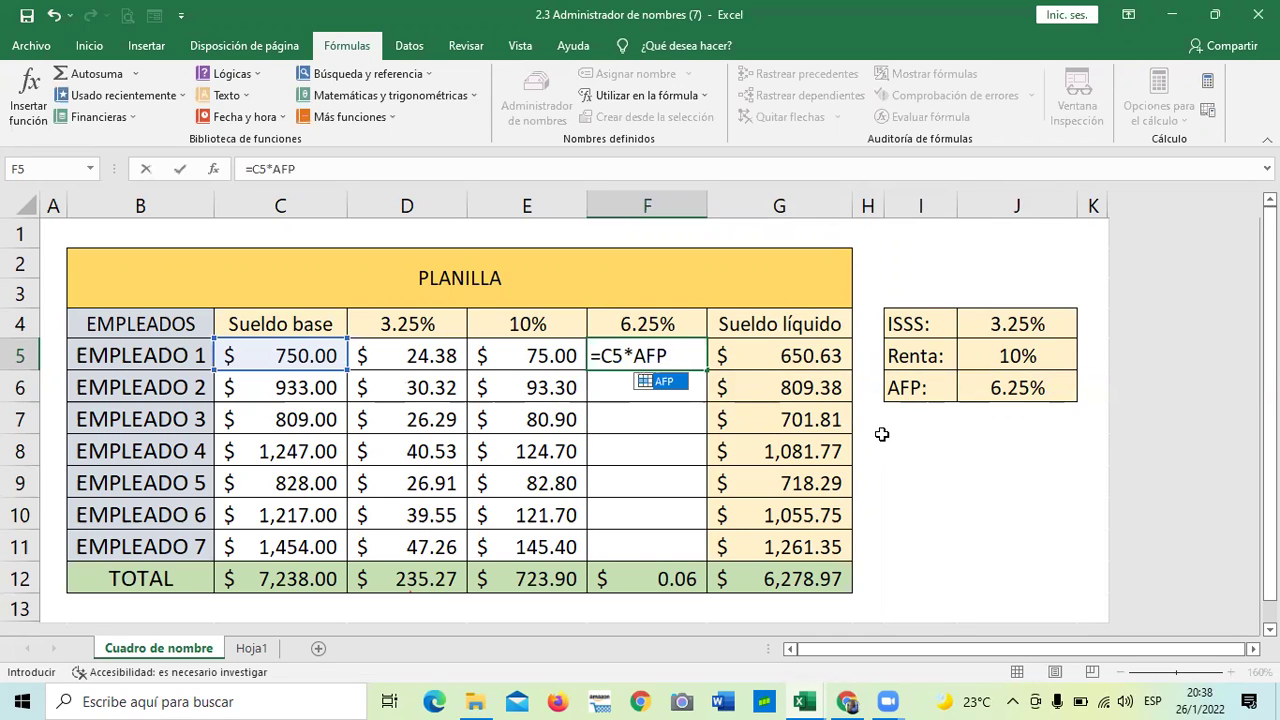
{"action": "key", "text": "Return"}
{"action": "left_click", "coordinate": [664, 356]}
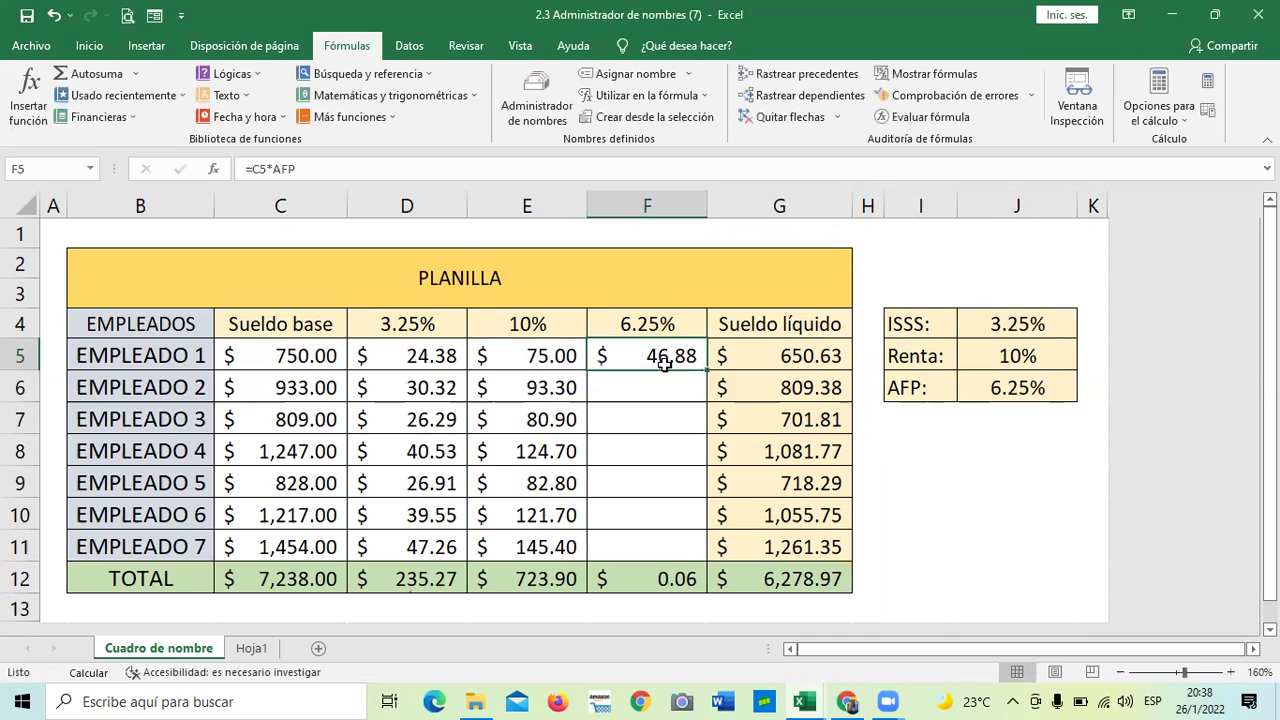
{"action": "left_click_drag", "start_coordinate": [704, 371], "coordinate": [697, 548]}
{"action": "left_click", "coordinate": [957, 520]}
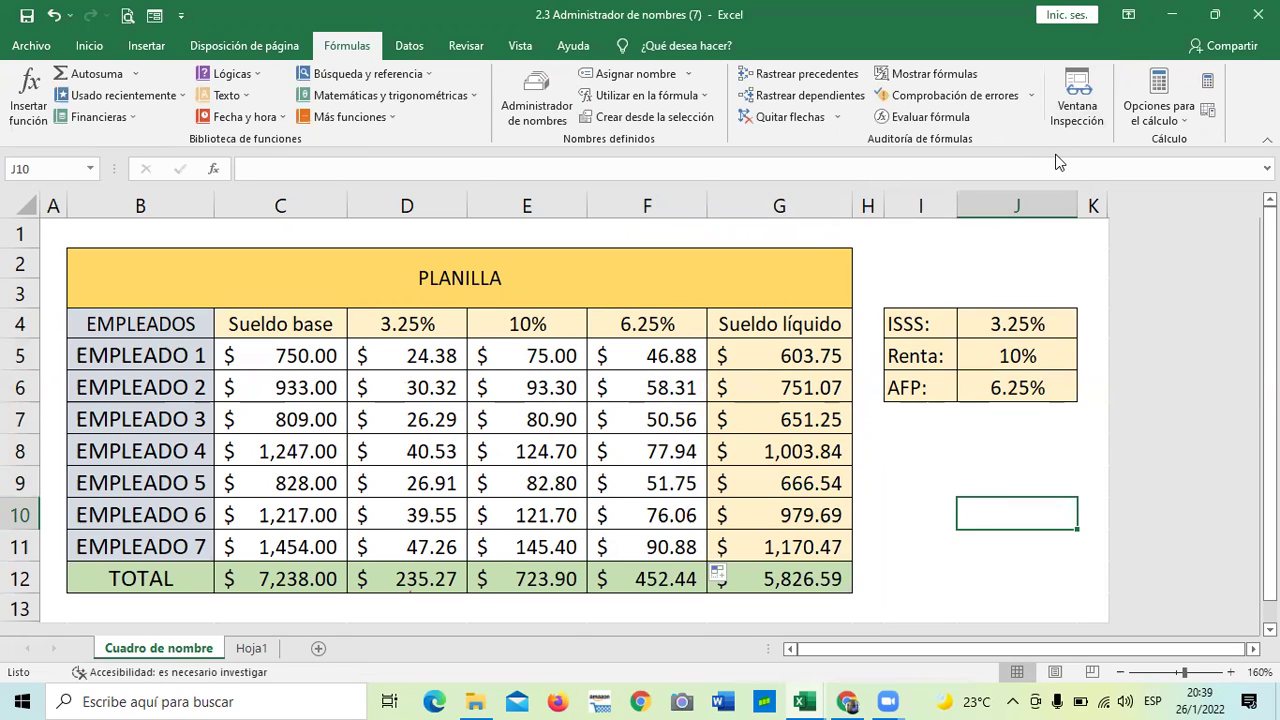
Examine the total formula in cell C12 and the base salary cells it covers.
{"action": "left_click", "coordinate": [278, 582]}
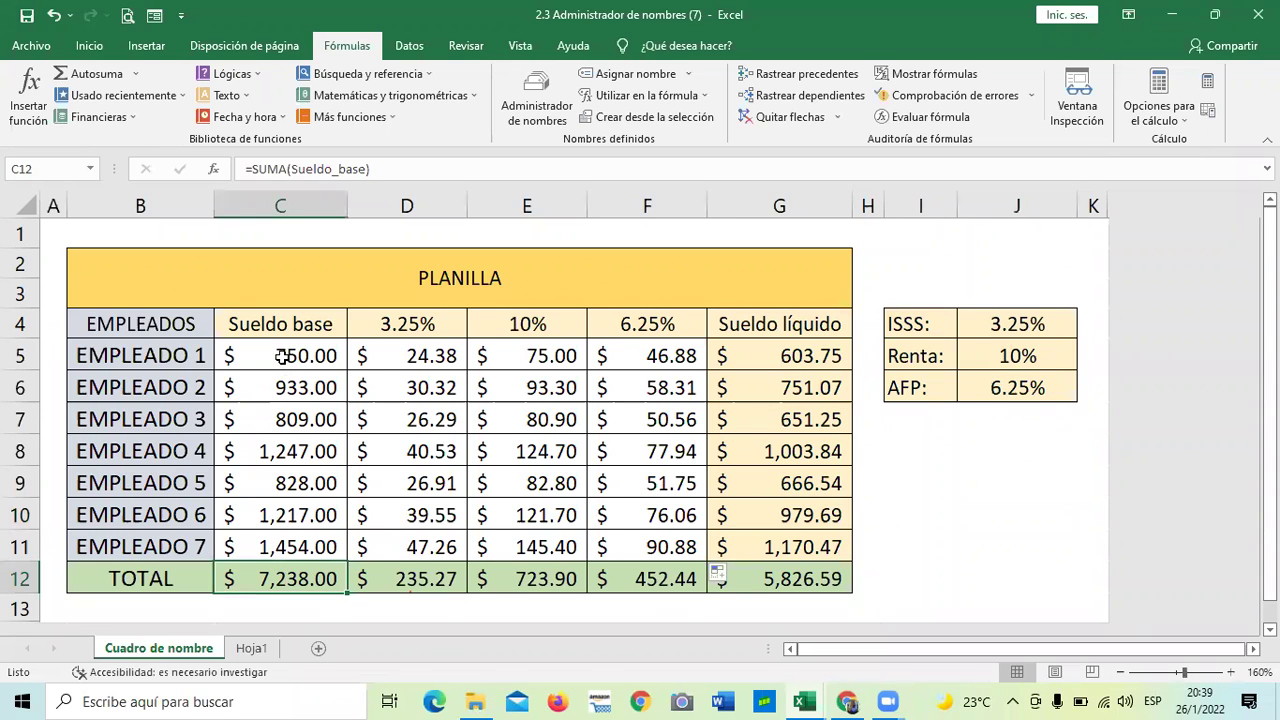
{"action": "left_click_drag", "start_coordinate": [285, 357], "coordinate": [275, 580]}
{"action": "left_click", "coordinate": [990, 522]}
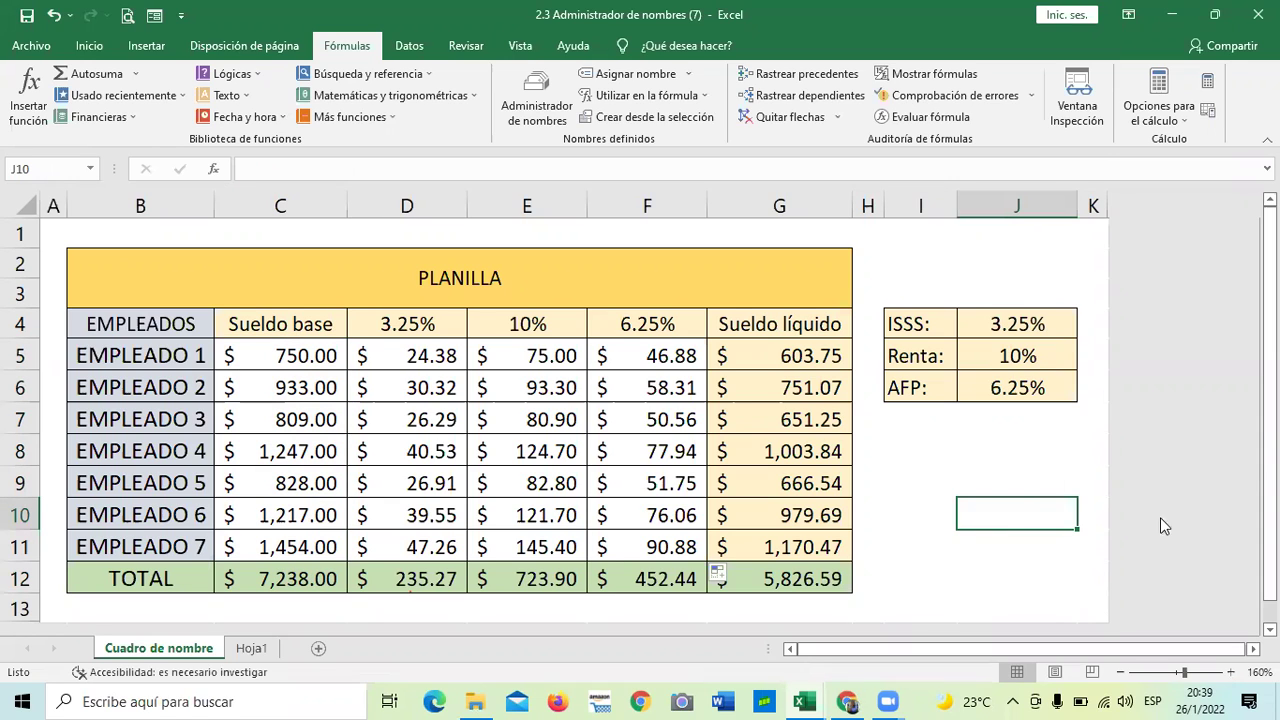
Review the Carlos sum in G6 and the Julio average in H7 on Hoja1, and return to the Cuadro de nombre sheet.
{"action": "left_click", "coordinate": [251, 648]}
{"action": "left_click", "coordinate": [513, 314]}
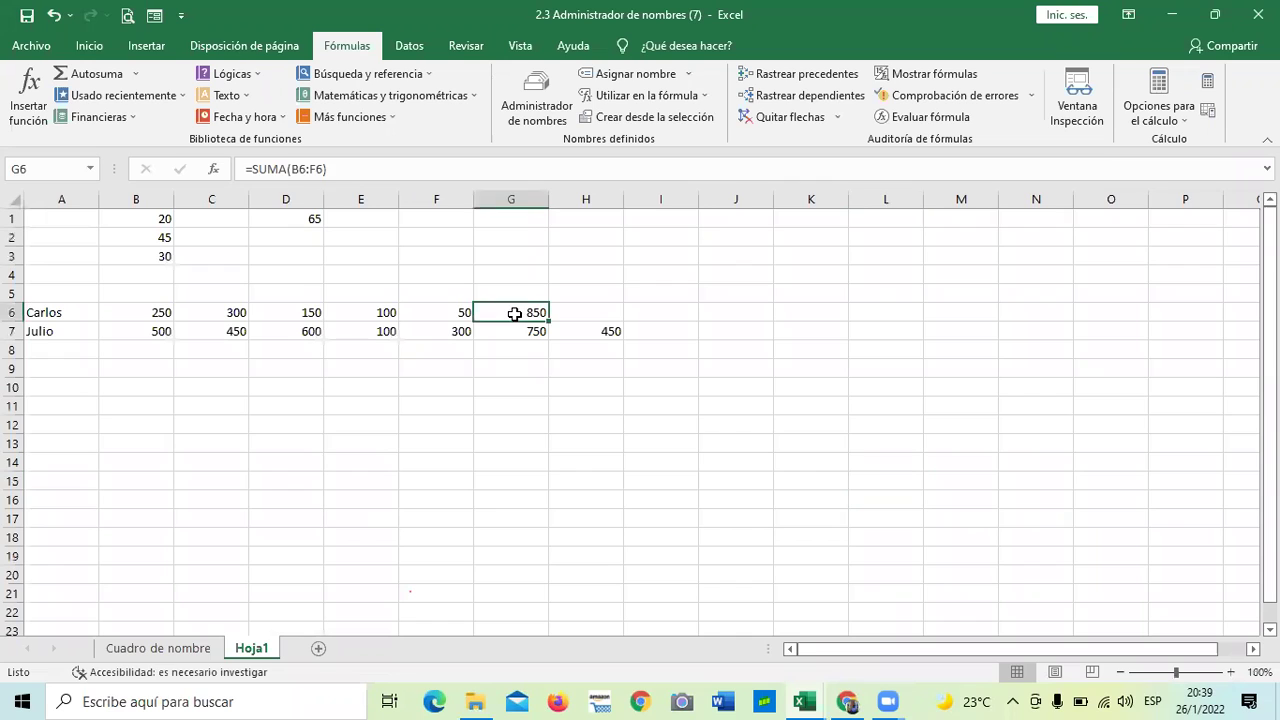
{"action": "left_click", "coordinate": [595, 331]}
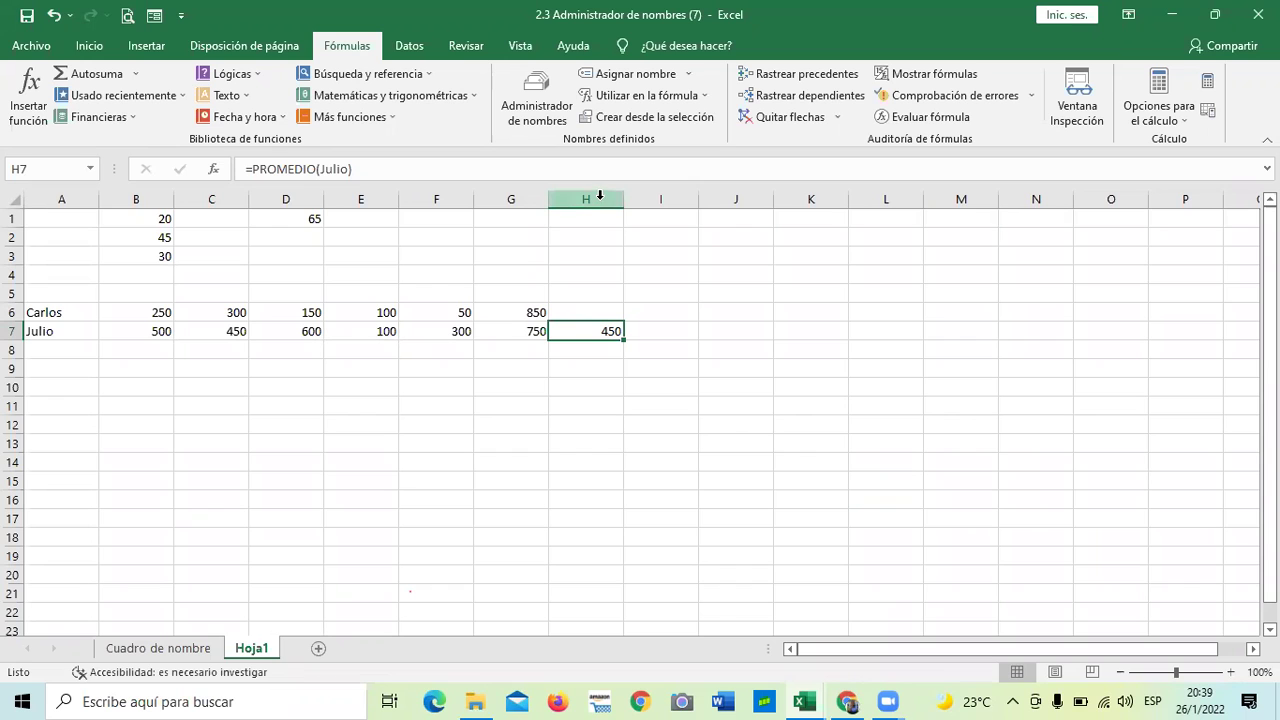
{"action": "left_click", "coordinate": [177, 650]}
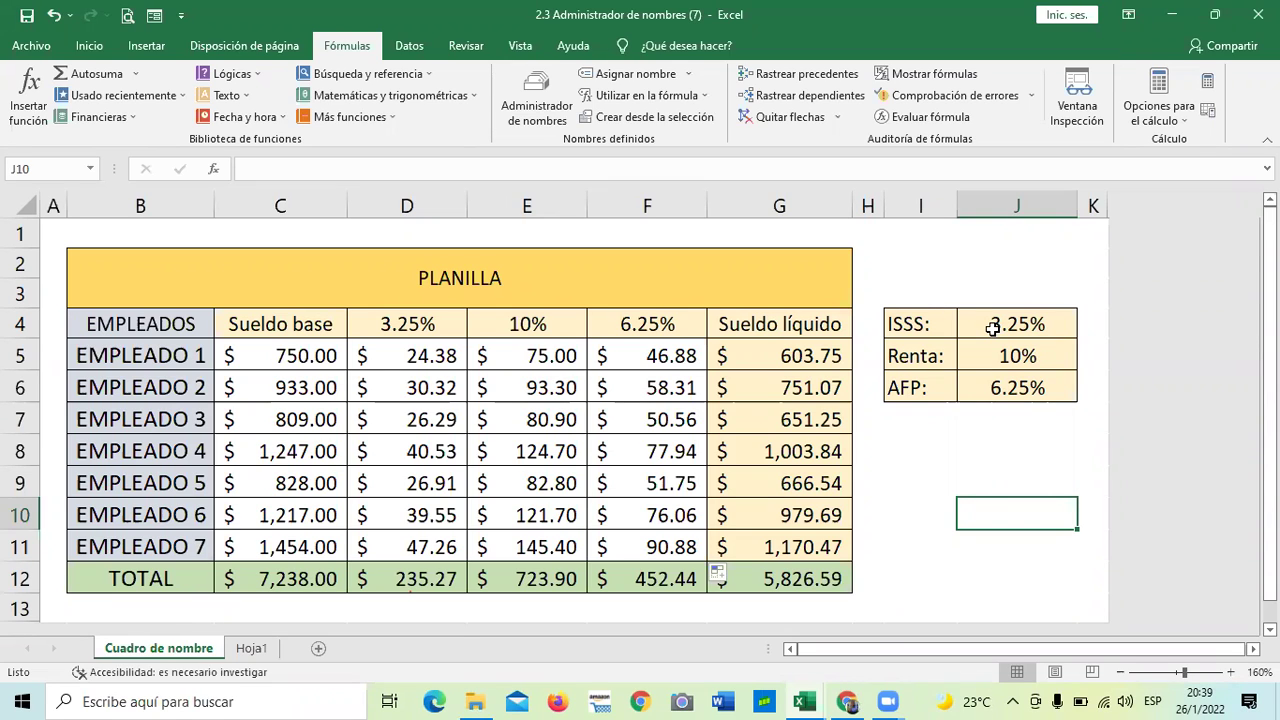
Delete the defined name Sueldo_base from the workbook and check the base salary total formula in C12.
{"action": "left_click", "coordinate": [283, 420]}
{"action": "left_click_drag", "start_coordinate": [283, 343], "coordinate": [290, 547]}
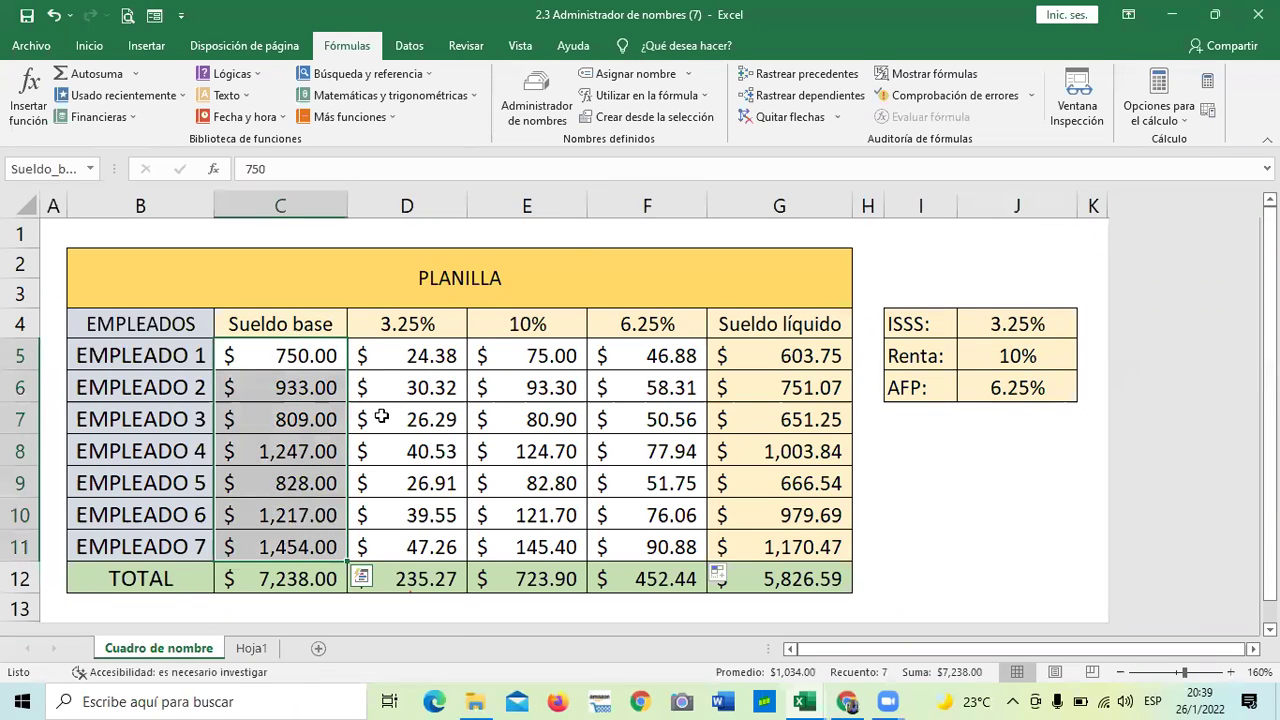
{"action": "left_click", "coordinate": [549, 95]}
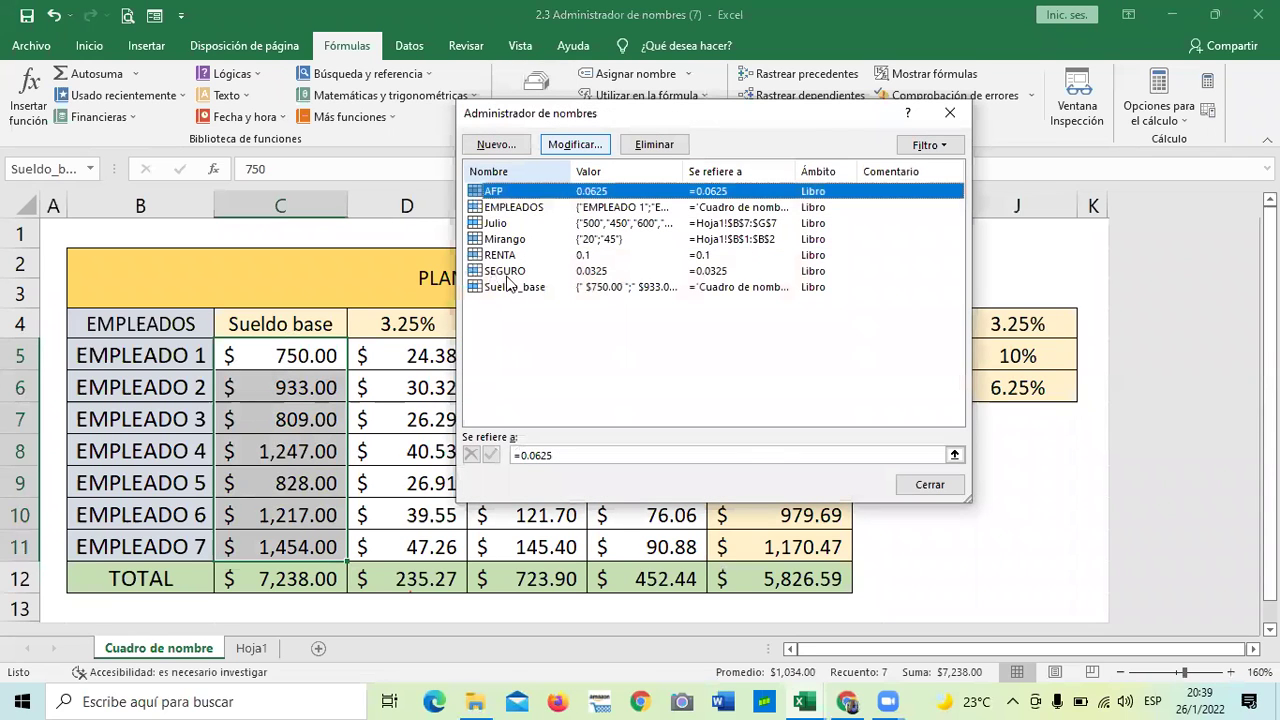
{"action": "left_click", "coordinate": [495, 288]}
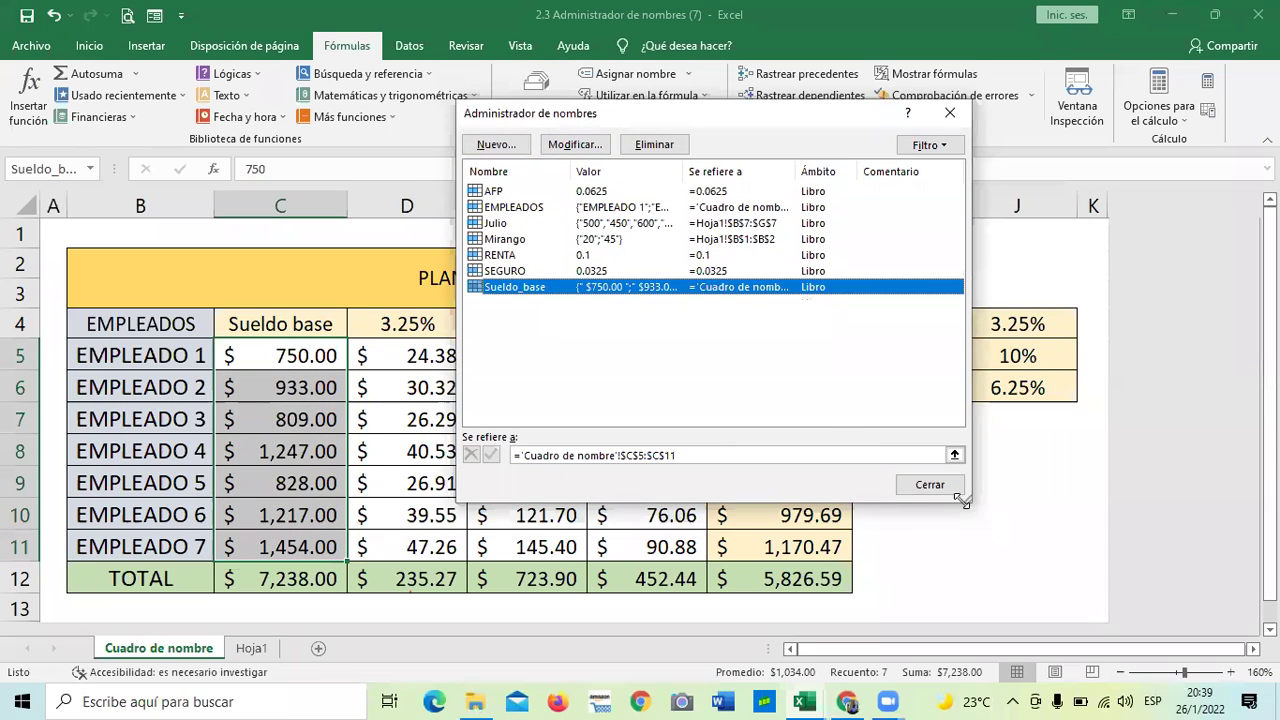
{"action": "left_click", "coordinate": [654, 146]}
{"action": "left_click", "coordinate": [609, 401]}
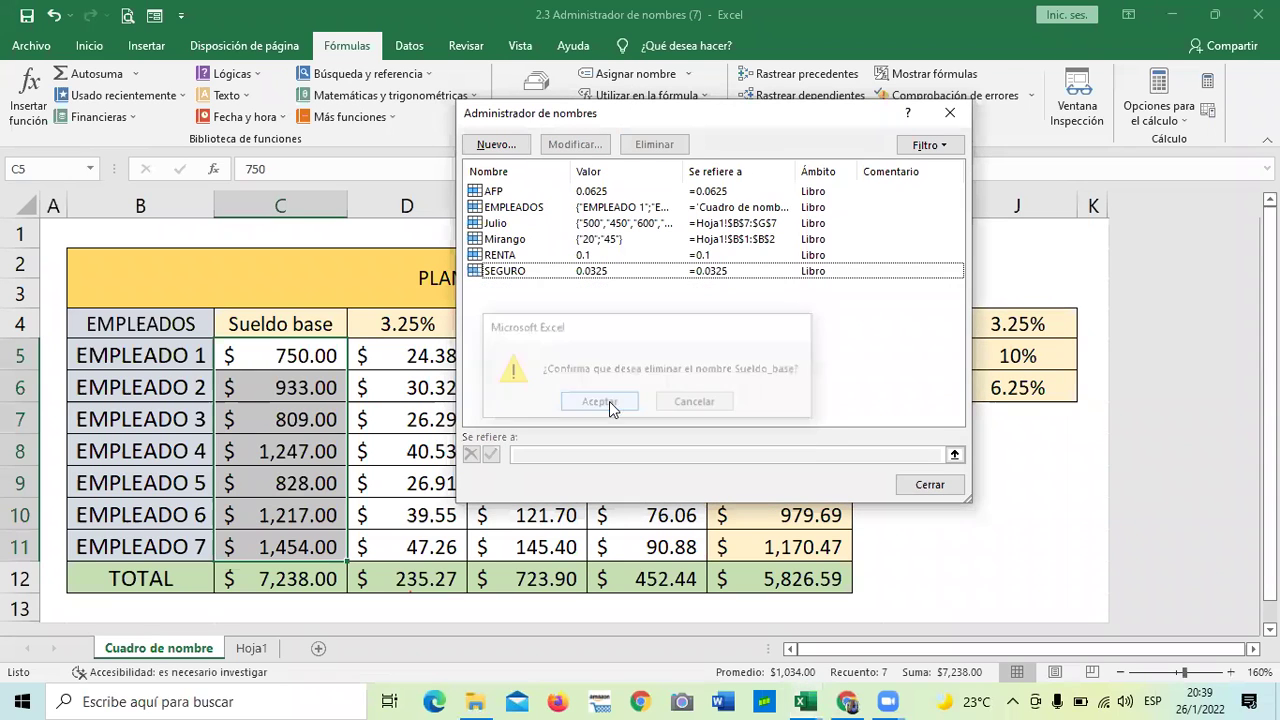
{"action": "left_click", "coordinate": [945, 490]}
{"action": "left_click", "coordinate": [952, 516]}
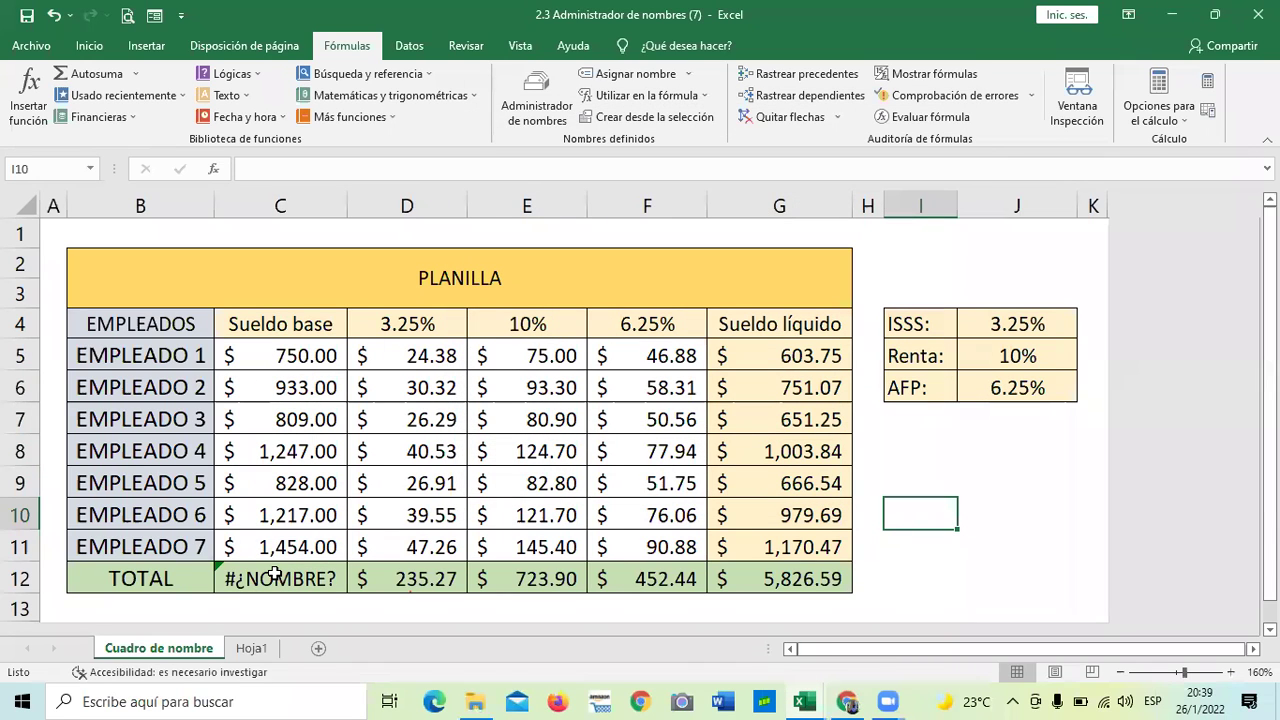
{"action": "left_click", "coordinate": [274, 573]}
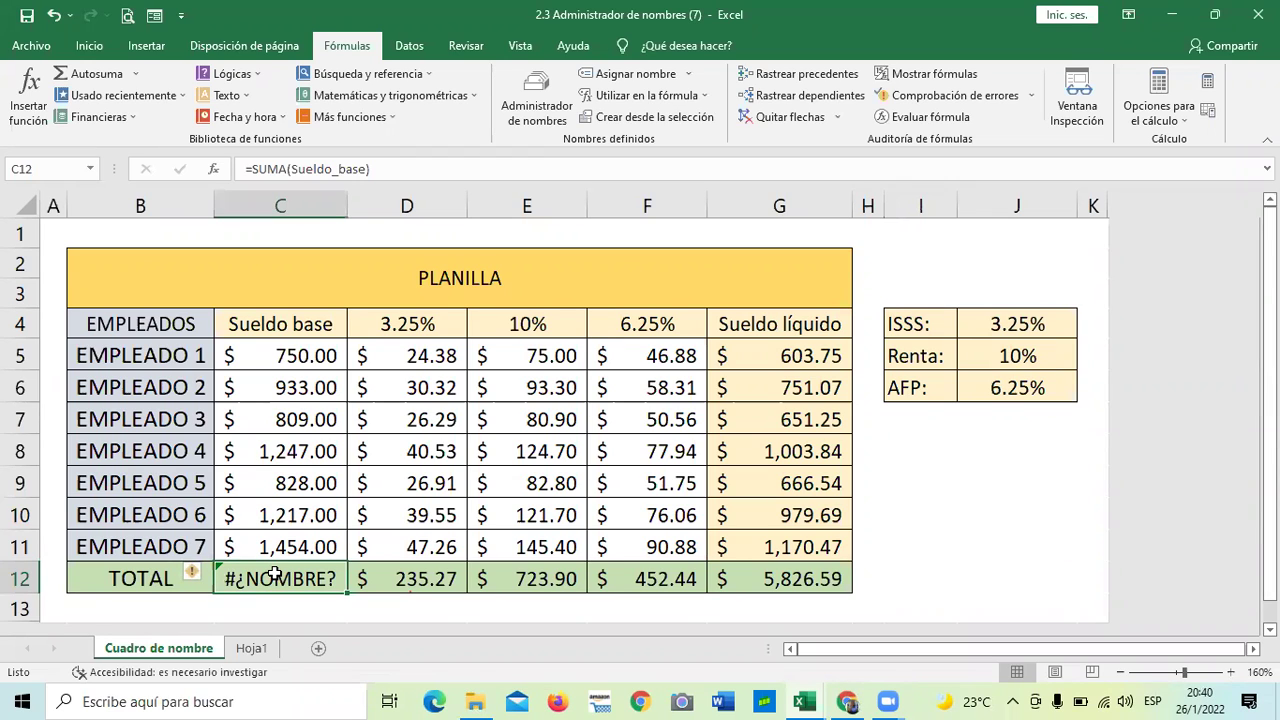
{"action": "left_click", "coordinate": [968, 541]}
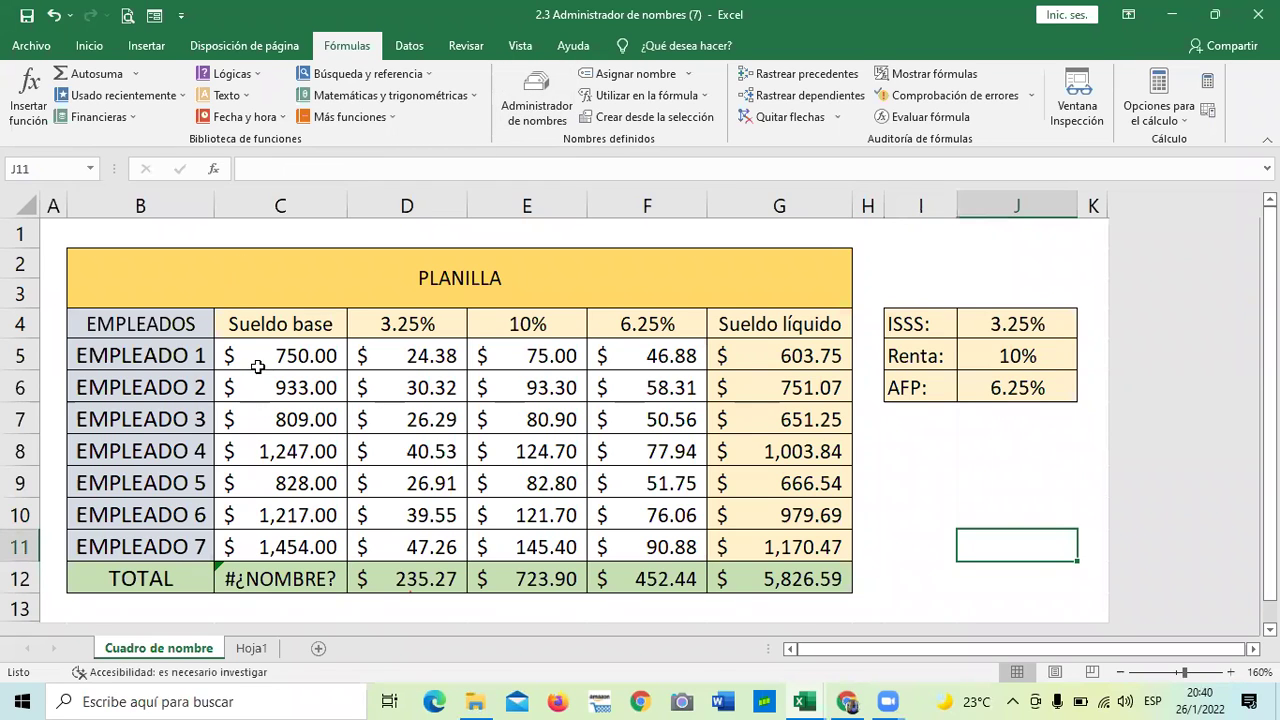
Start defining a new workbook-scoped name called sueldo_base.
{"action": "left_click_drag", "start_coordinate": [292, 354], "coordinate": [309, 545]}
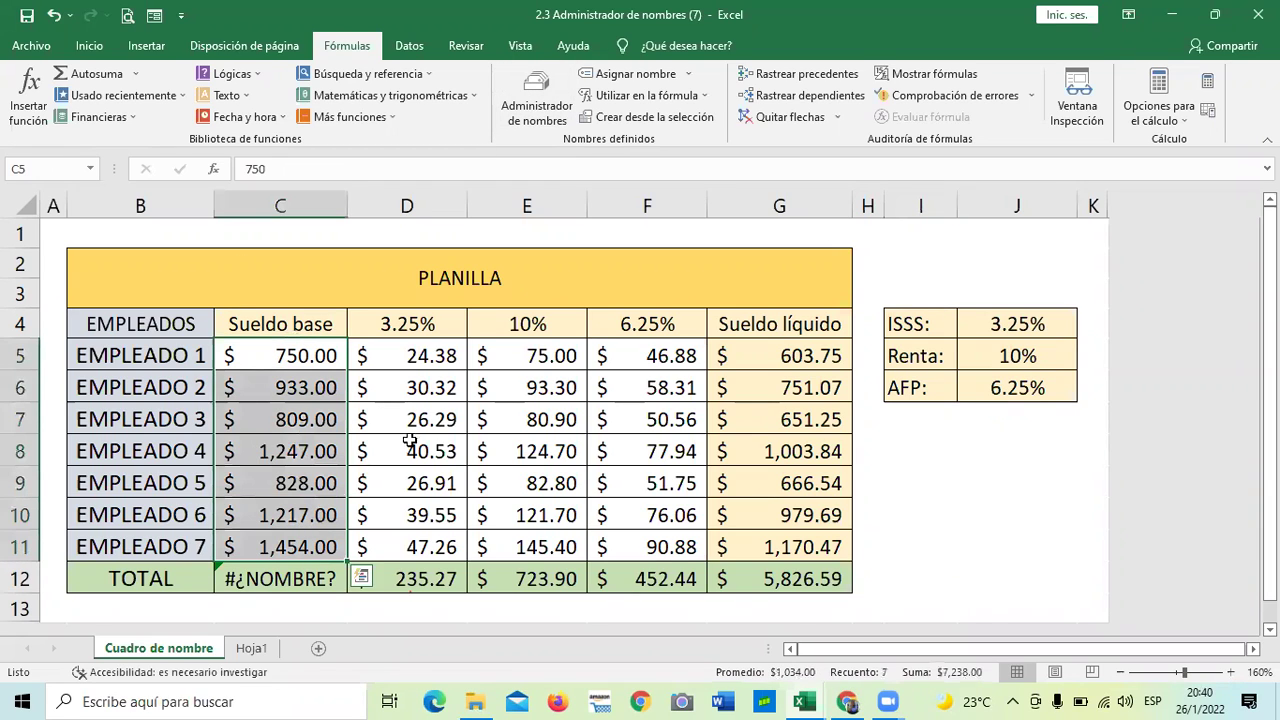
{"action": "left_click", "coordinate": [934, 506]}
{"action": "left_click", "coordinate": [537, 97]}
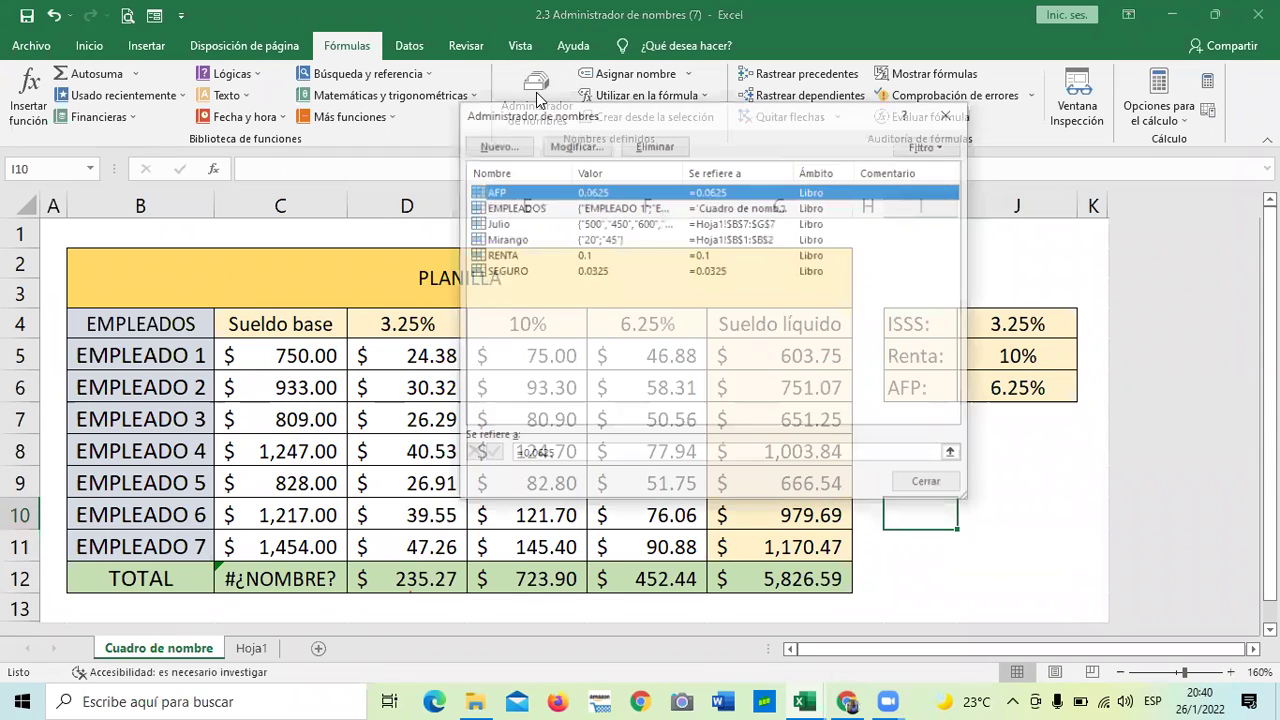
{"action": "left_click", "coordinate": [497, 145]}
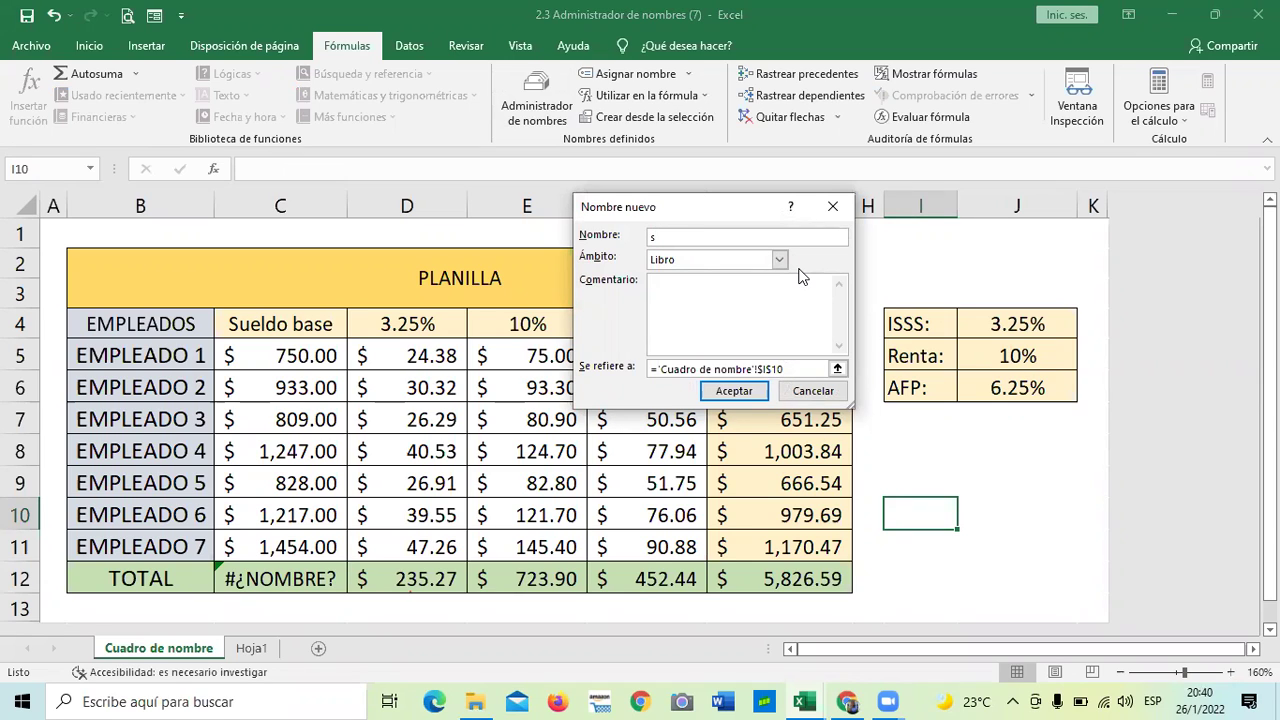
{"action": "key", "text": "BackSpace"}
{"action": "key", "text": "Caps_Lock"}
{"action": "type", "text": "sueldo_base"}
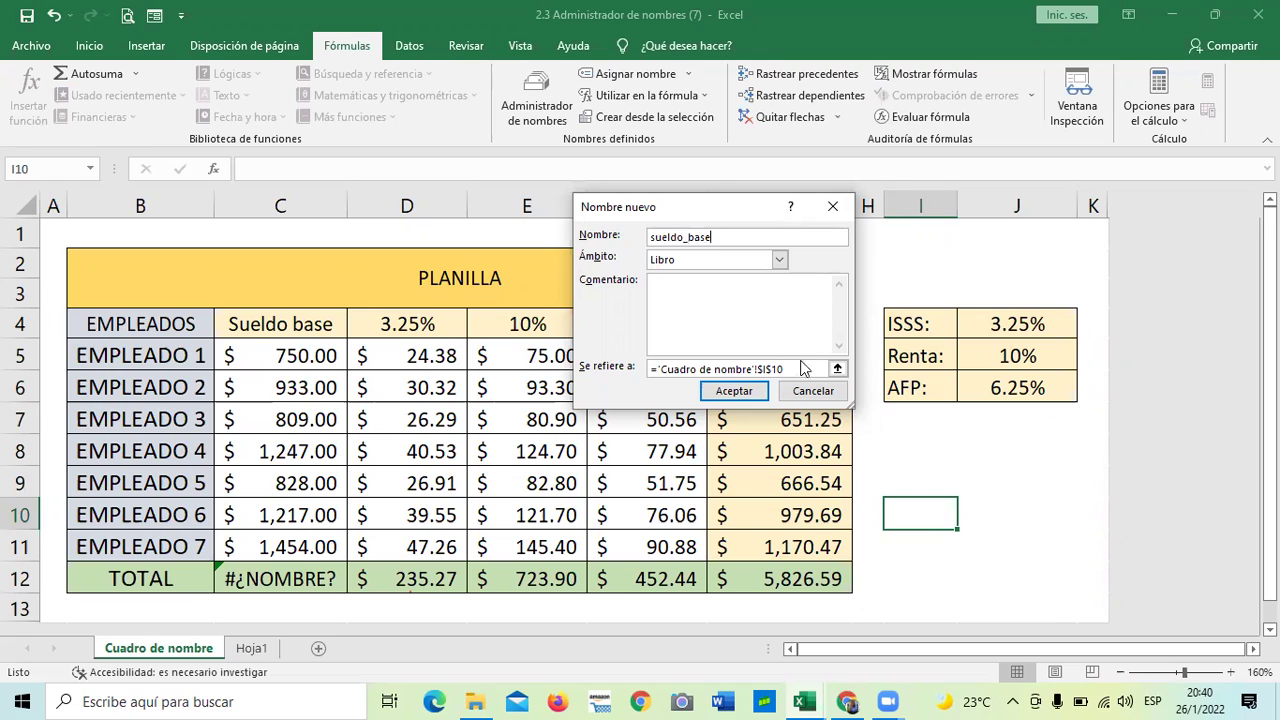
Make the new name refer to the base salaries in C5:C11 on Cuadro de nombre and save it.
{"action": "left_click", "coordinate": [837, 370]}
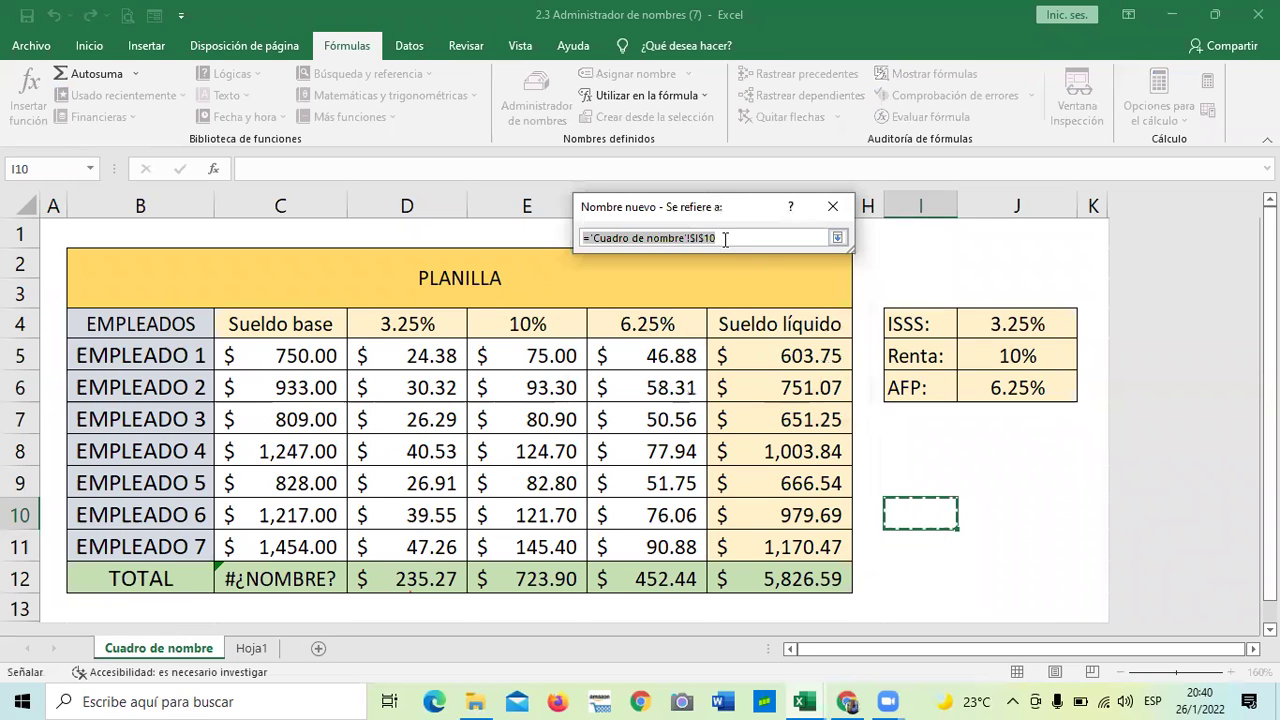
{"action": "left_click", "coordinate": [697, 238]}
{"action": "left_click_drag", "start_coordinate": [716, 238], "coordinate": [582, 240]}
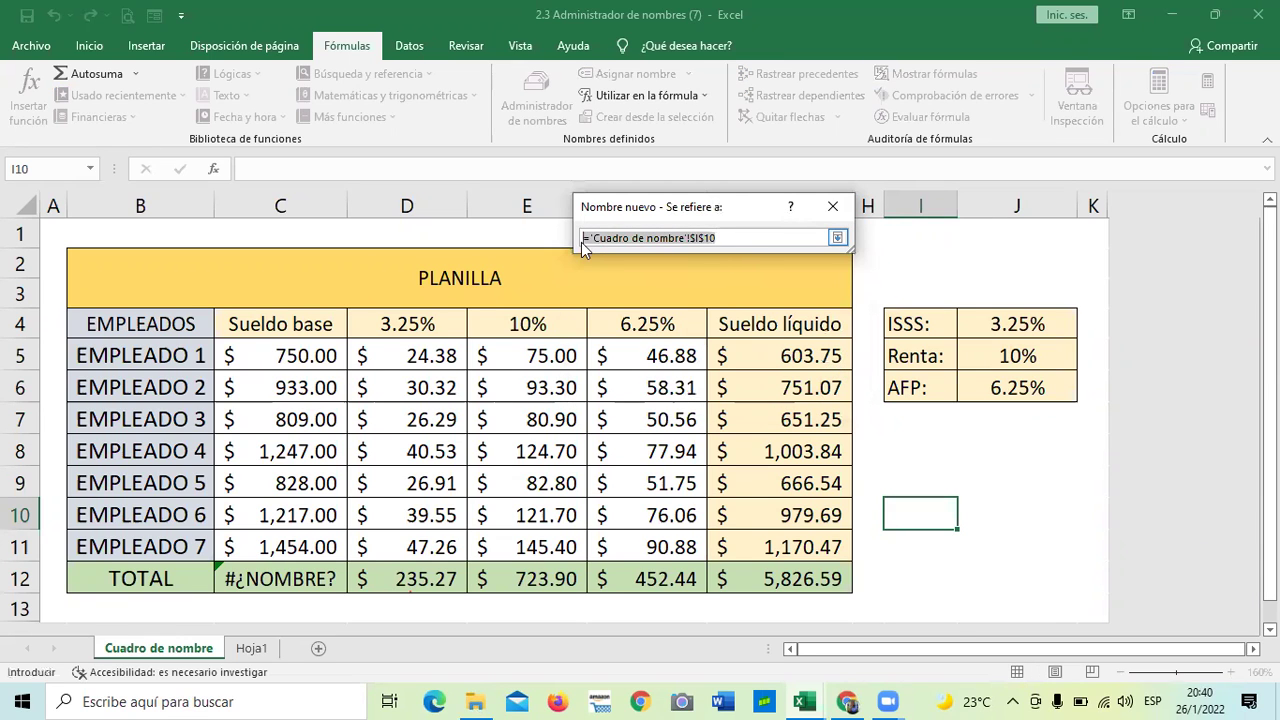
{"action": "left_click", "coordinate": [246, 347]}
{"action": "left_click_drag", "start_coordinate": [246, 347], "coordinate": [250, 540]}
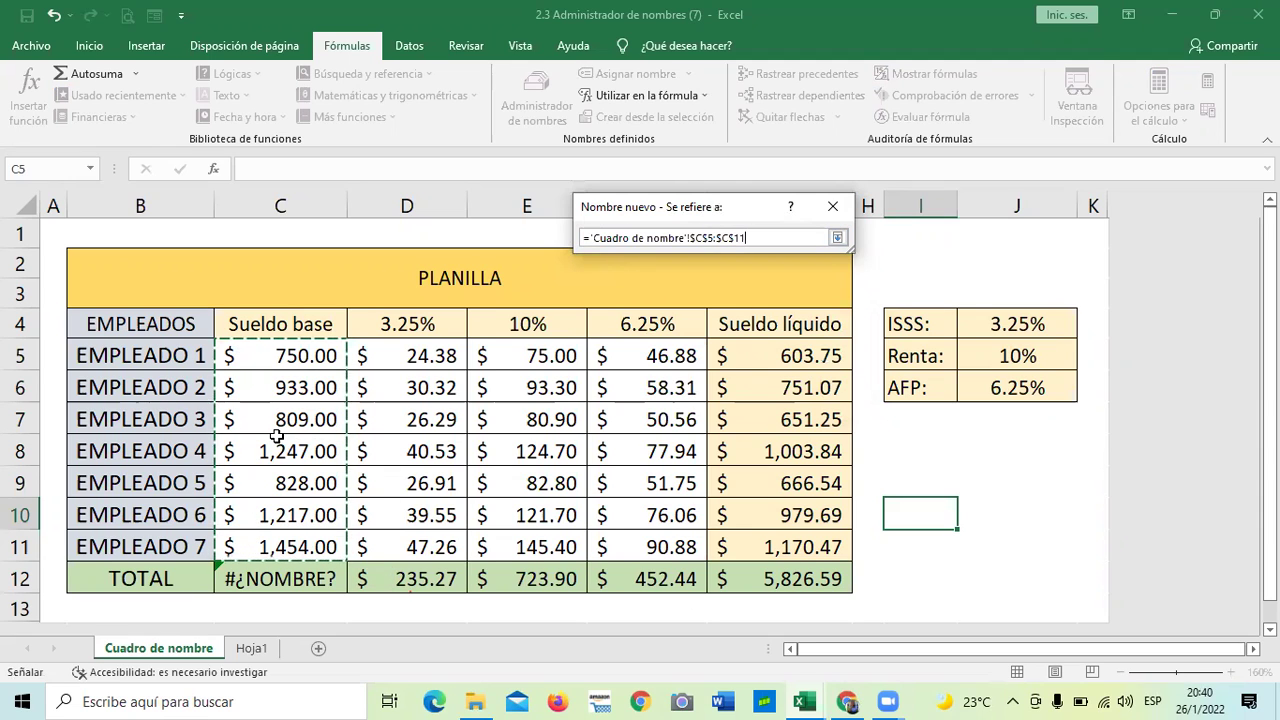
{"action": "left_click", "coordinate": [837, 237]}
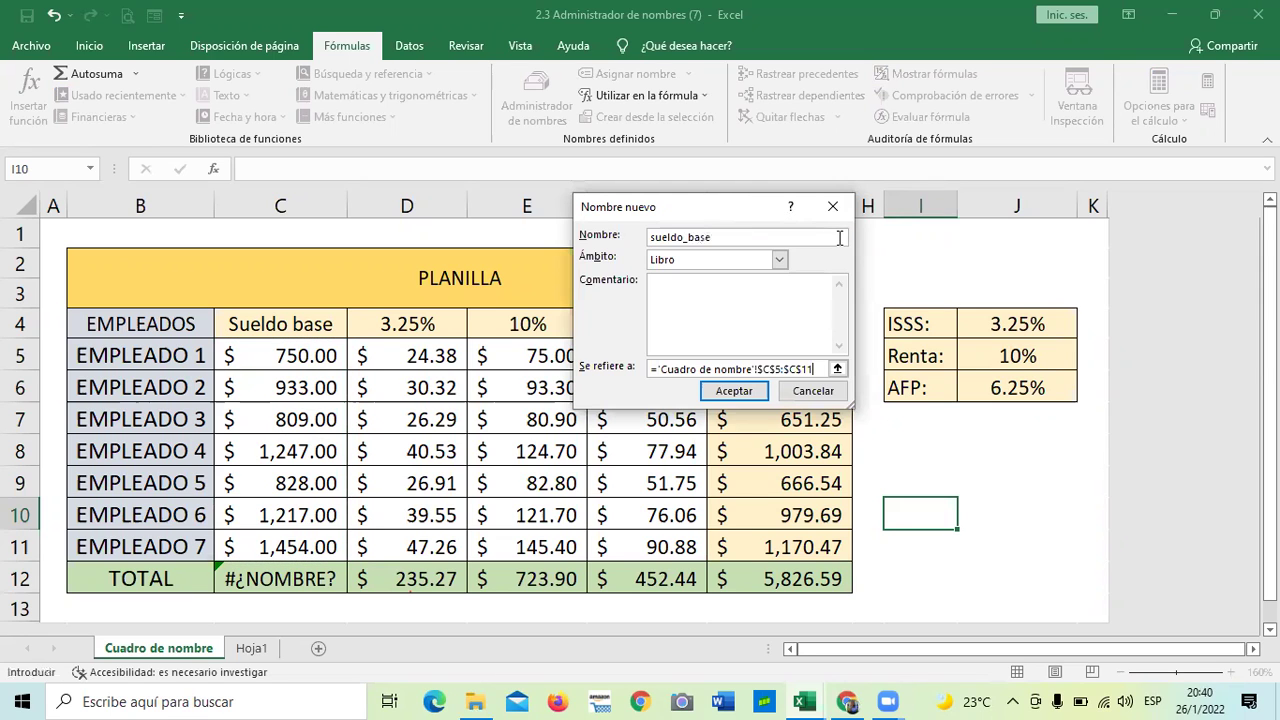
{"action": "left_click", "coordinate": [756, 391]}
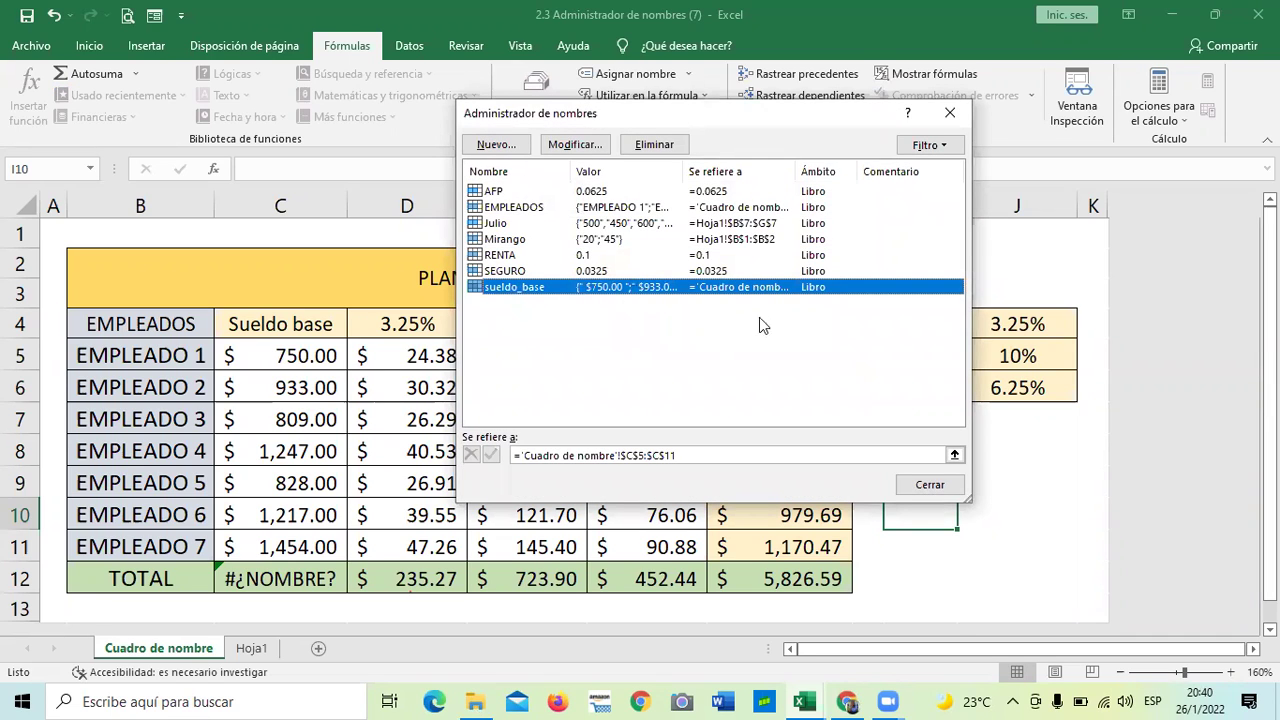
{"action": "left_click", "coordinate": [934, 484]}
Clear the base salary total formula from cell C12.
{"action": "left_click", "coordinate": [297, 578]}
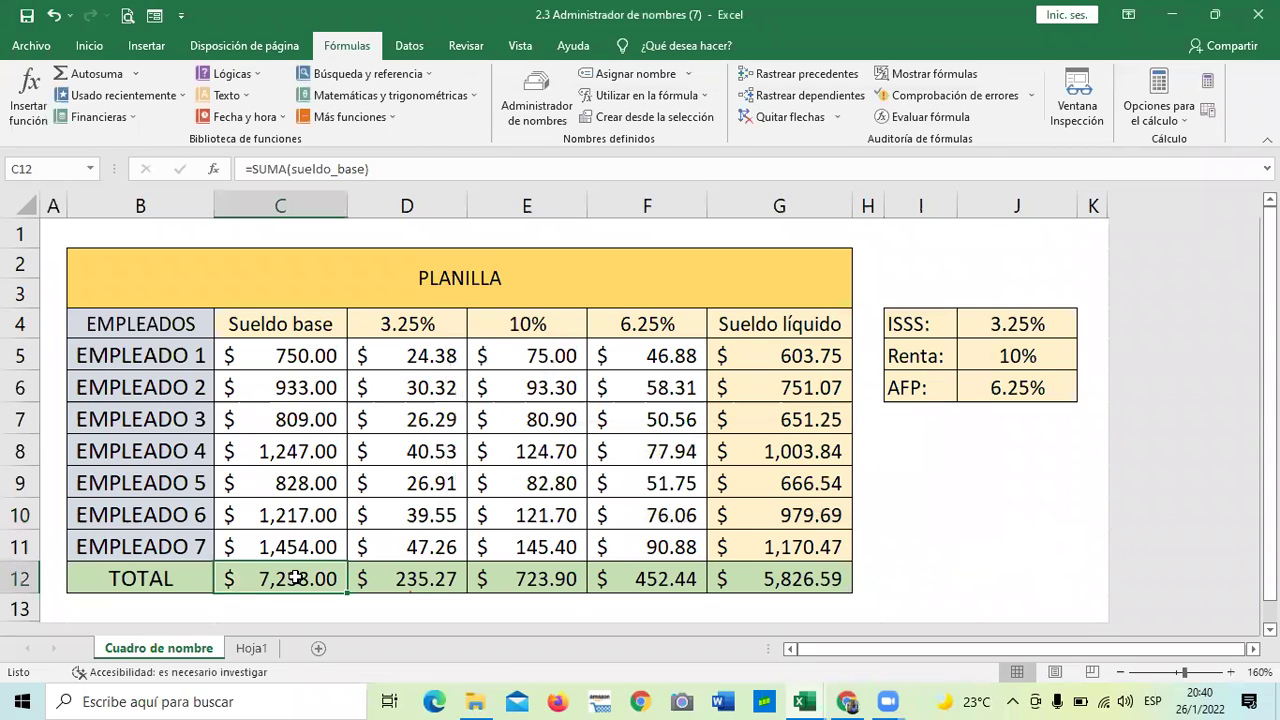
{"action": "key", "text": "Delete"}
{"action": "left_click", "coordinate": [962, 488]}
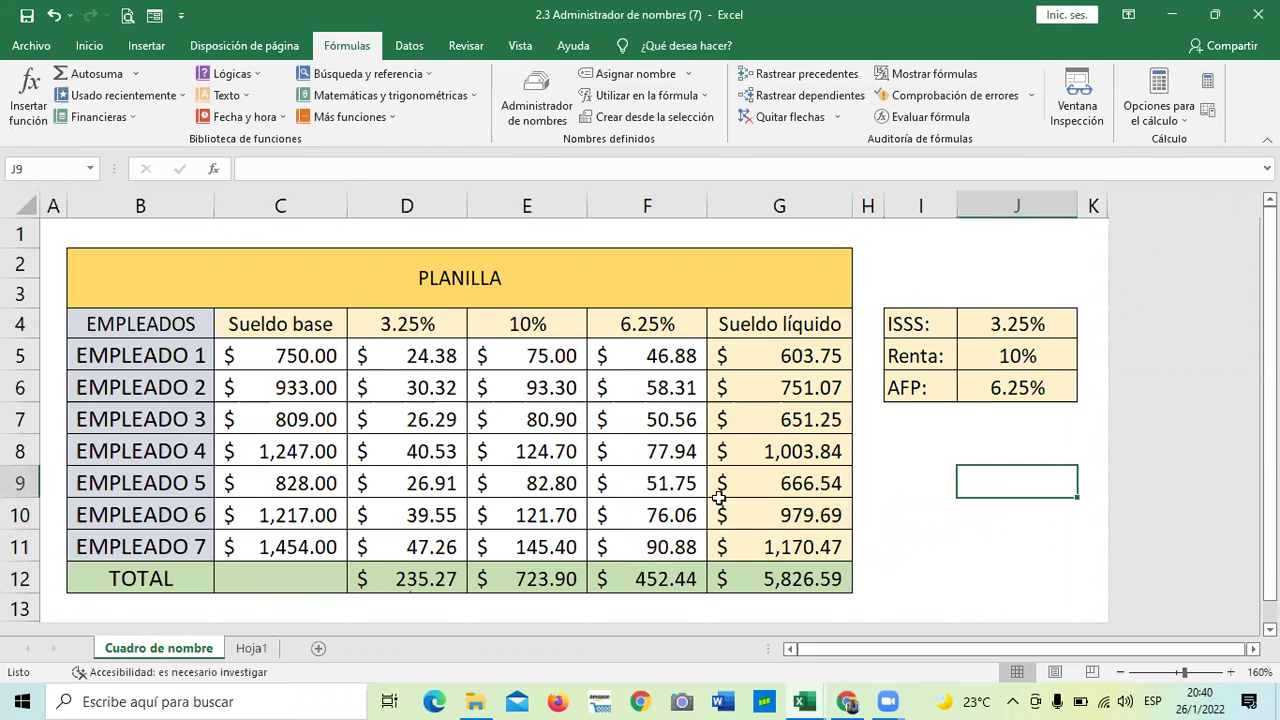
Total the base salaries in cell C12 with the formula =SUMA(sueldo_base).
{"action": "left_click", "coordinate": [244, 579]}
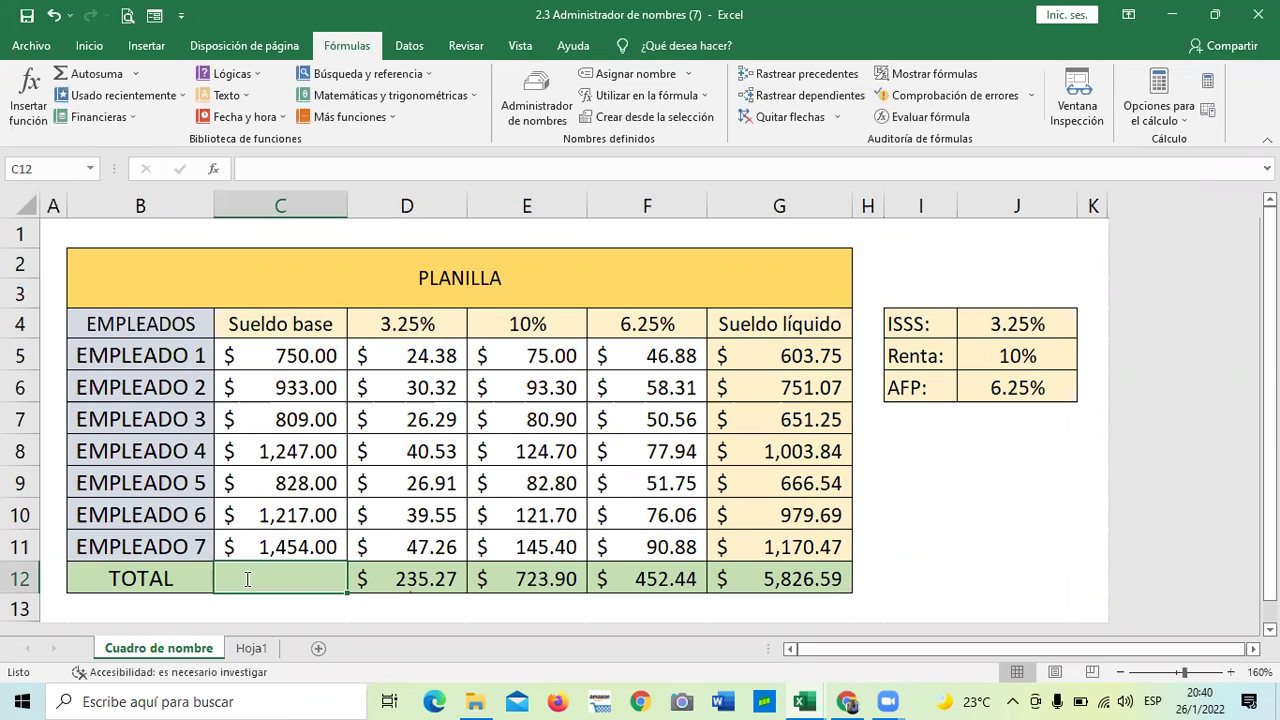
{"action": "type", "text": "=suma"}
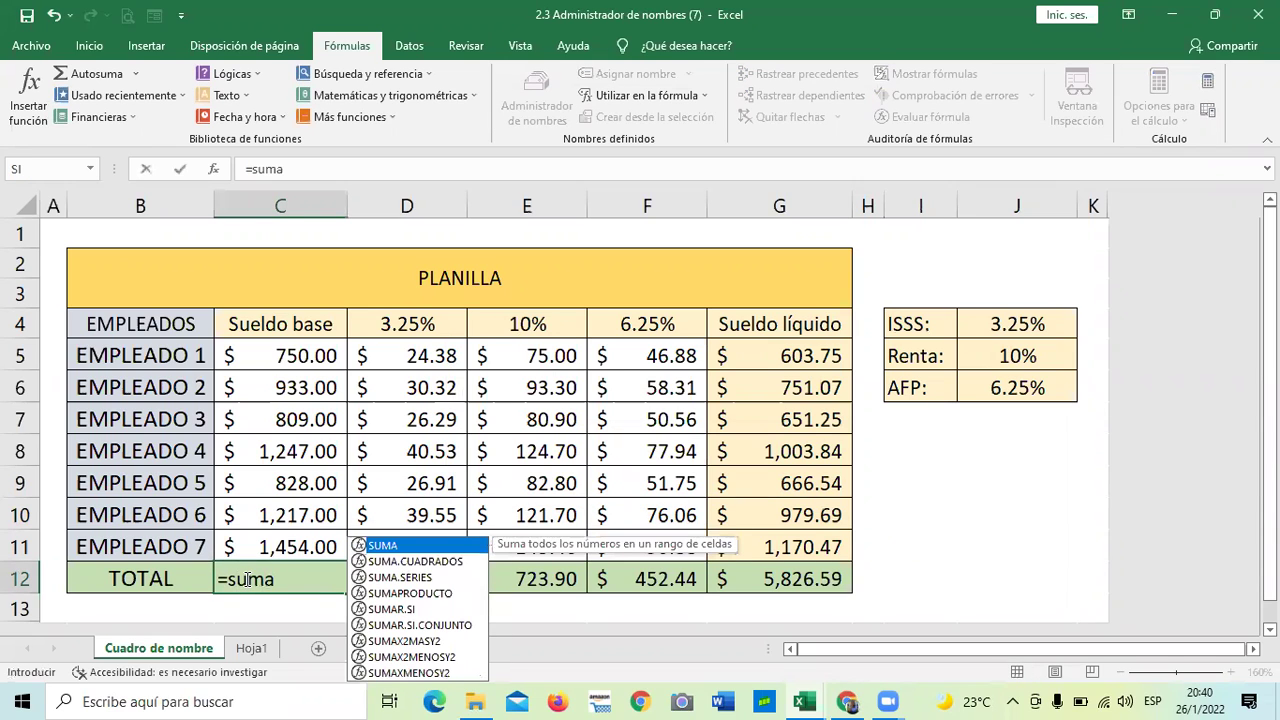
{"action": "double_click", "coordinate": [395, 549]}
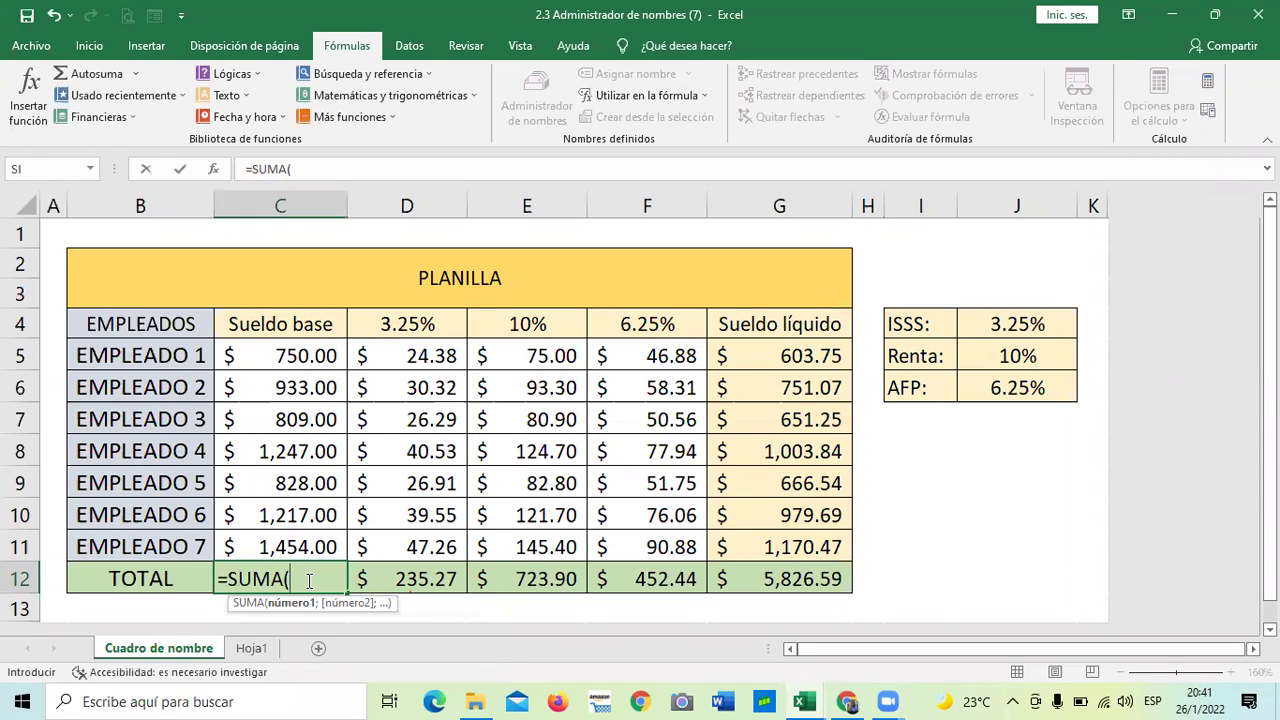
{"action": "type", "text": "suel"}
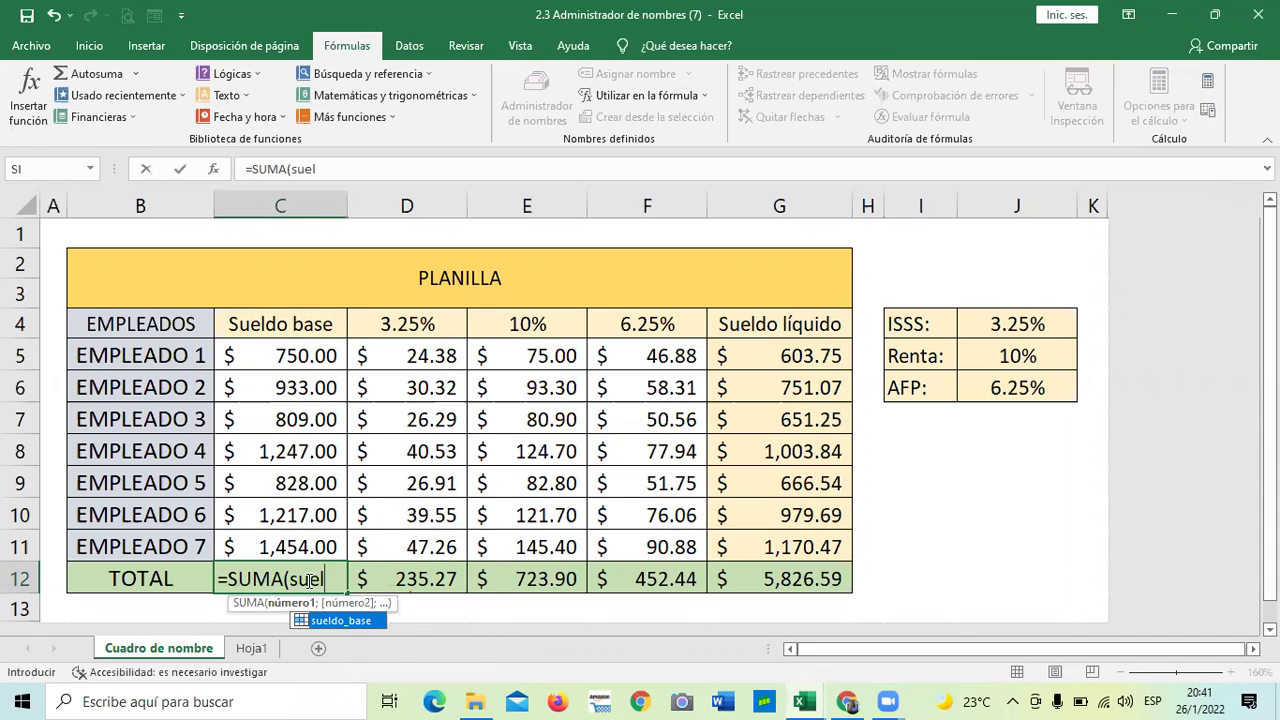
{"action": "double_click", "coordinate": [347, 621]}
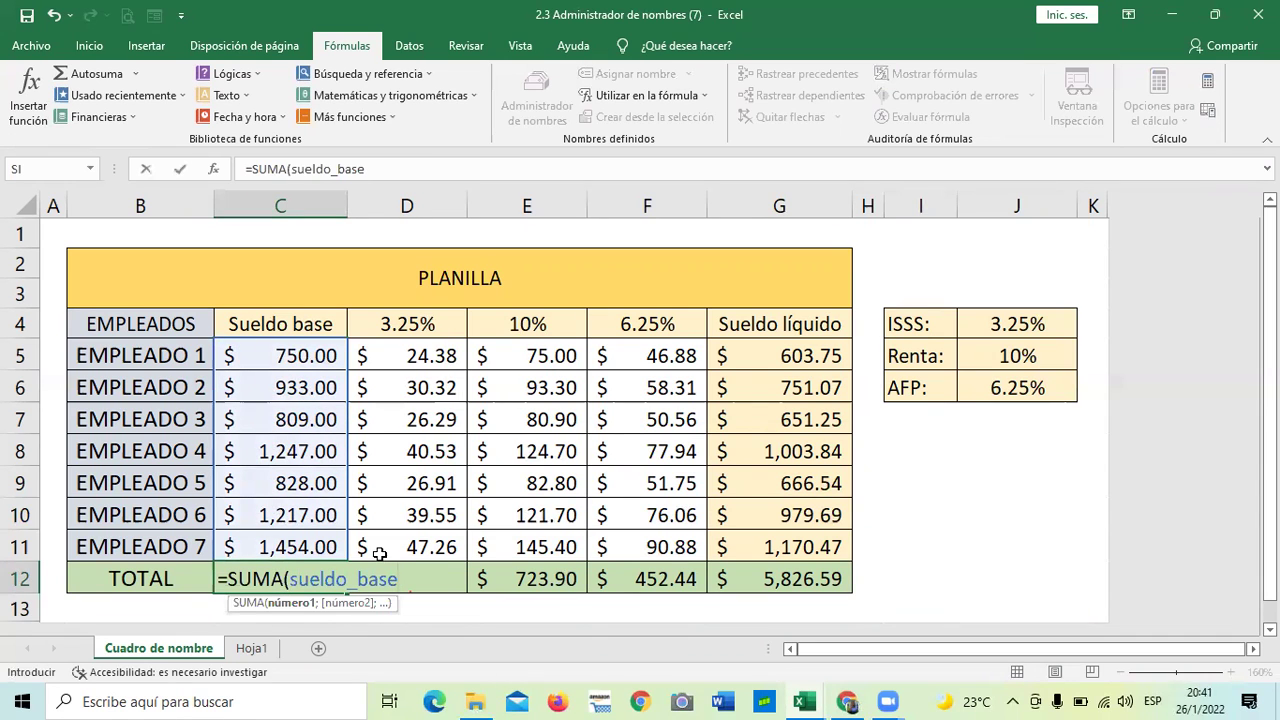
{"action": "type", "text": ")"}
{"action": "key", "text": "Return"}
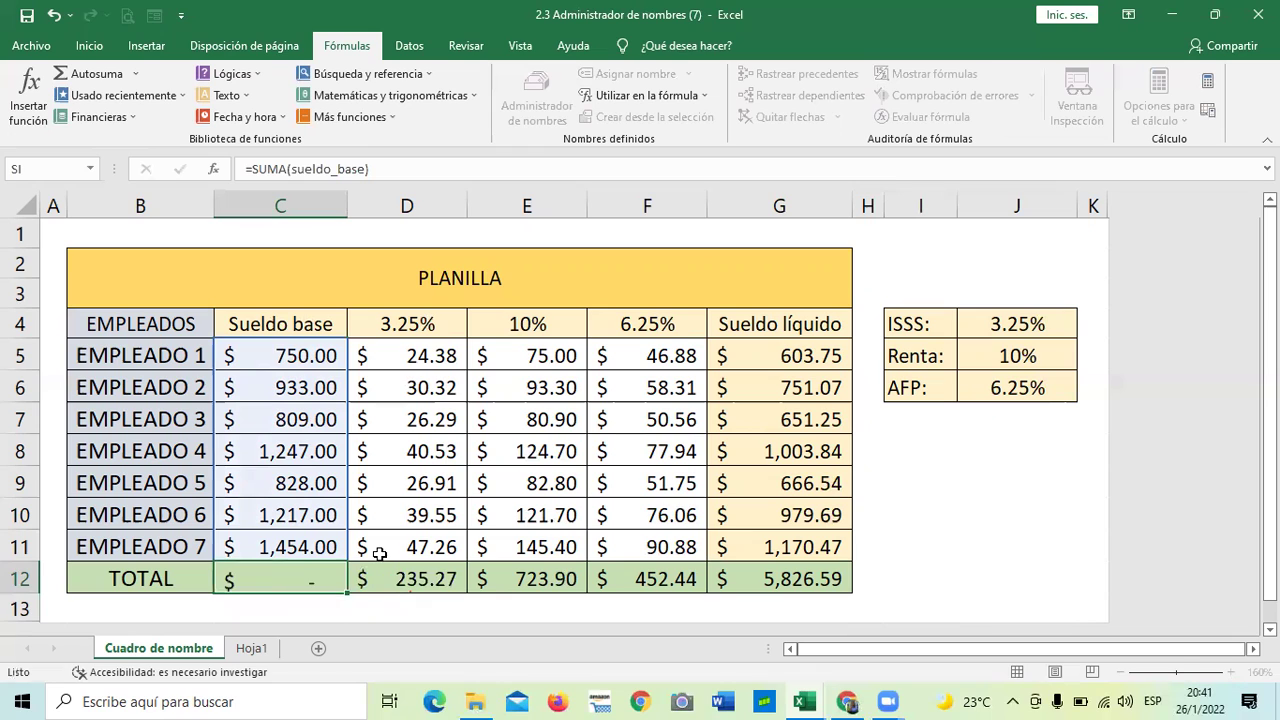
{"action": "left_click", "coordinate": [986, 511]}
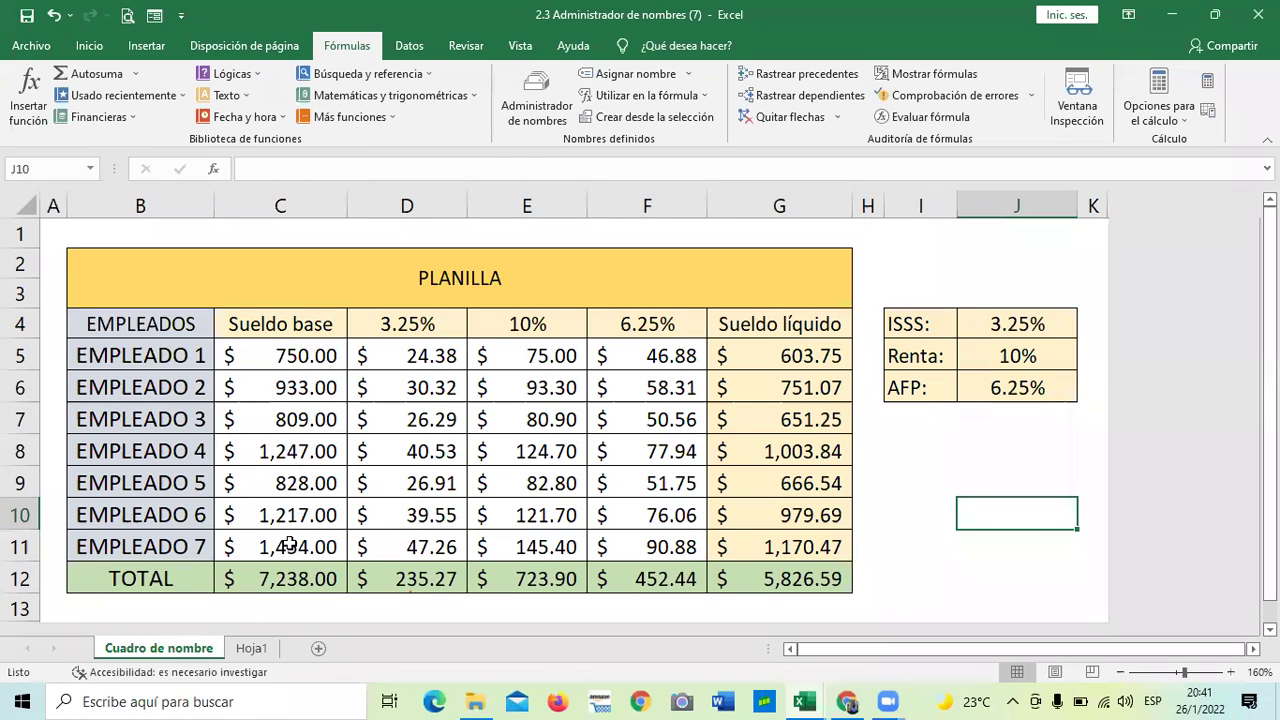
Clear the base salaries in C5:C11 and check the total formulas in C12 through F12.
{"action": "left_click_drag", "start_coordinate": [284, 355], "coordinate": [284, 540]}
{"action": "key", "text": "Delete"}
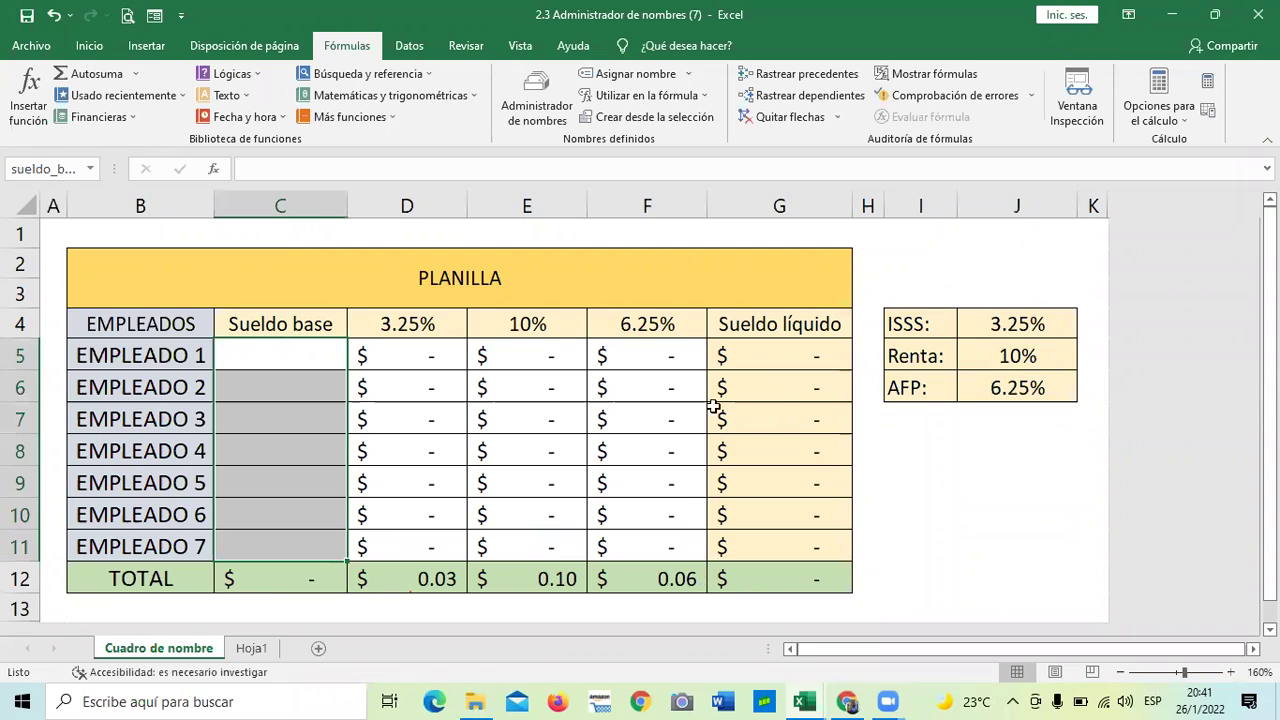
{"action": "left_click", "coordinate": [935, 470]}
{"action": "left_click", "coordinate": [297, 578]}
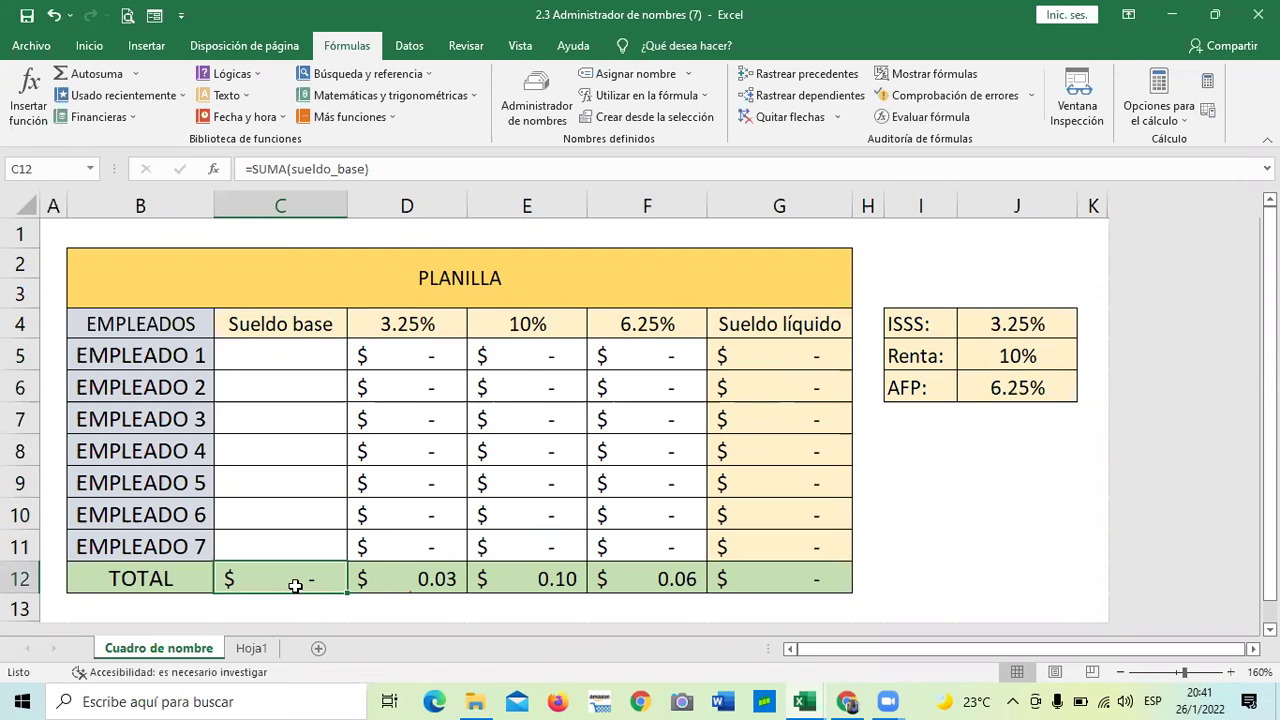
{"action": "left_click", "coordinate": [424, 576]}
{"action": "left_click", "coordinate": [564, 578]}
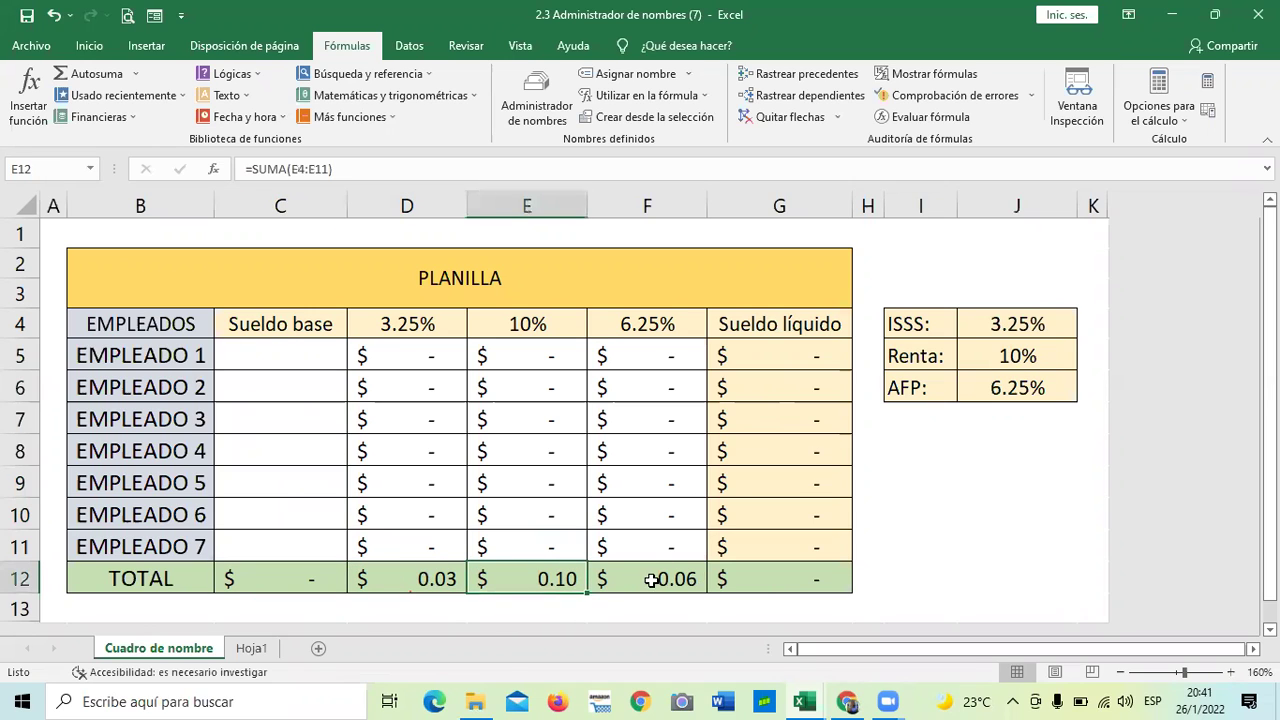
{"action": "left_click", "coordinate": [652, 578]}
Enter new base salaries of 1500, 850, 625 and 750 for EMPLEADO 1 through EMPLEADO 4 in C5:C8.
{"action": "left_click", "coordinate": [280, 352]}
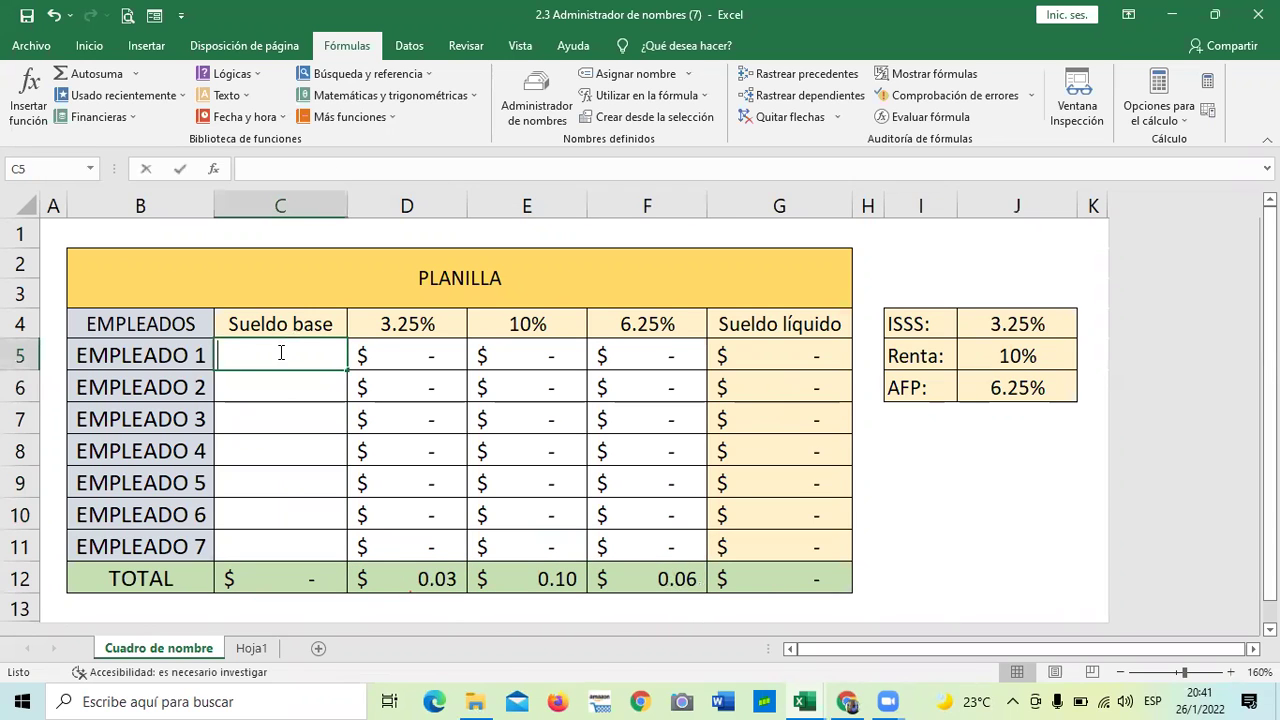
{"action": "type", "text": "1500"}
{"action": "key", "text": "Return"}
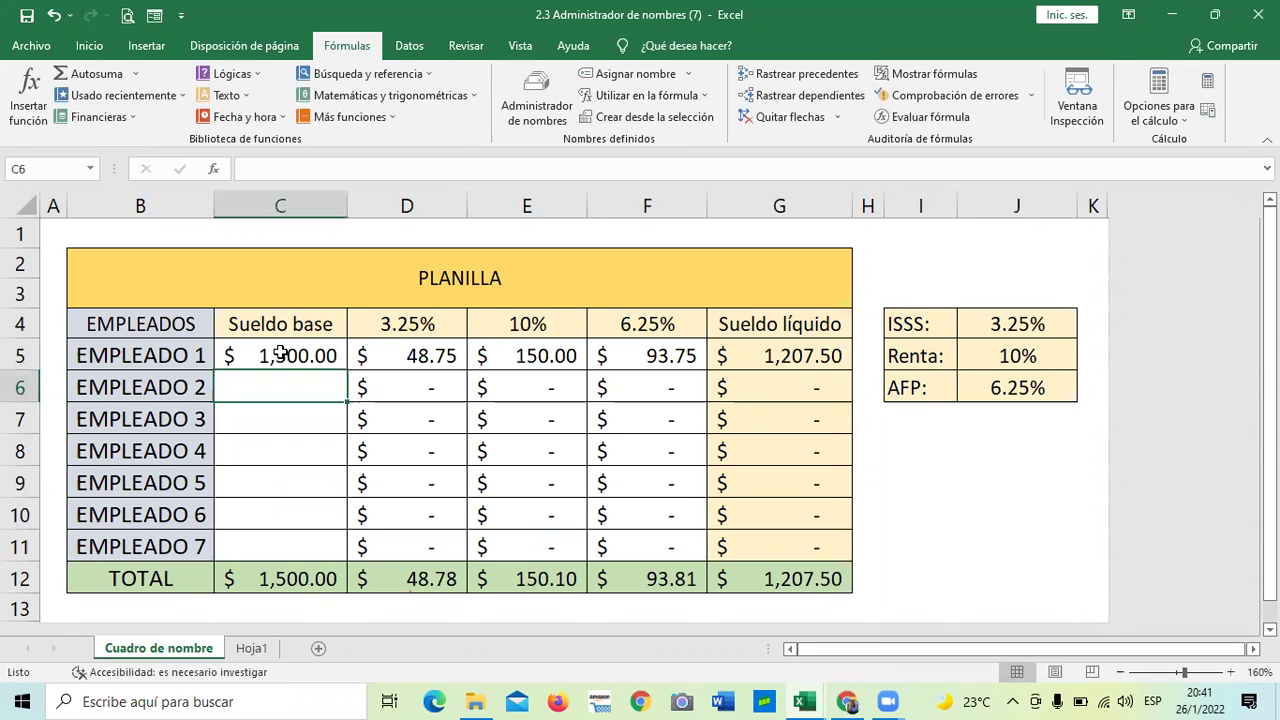
{"action": "type", "text": "850"}
{"action": "key", "text": "Return"}
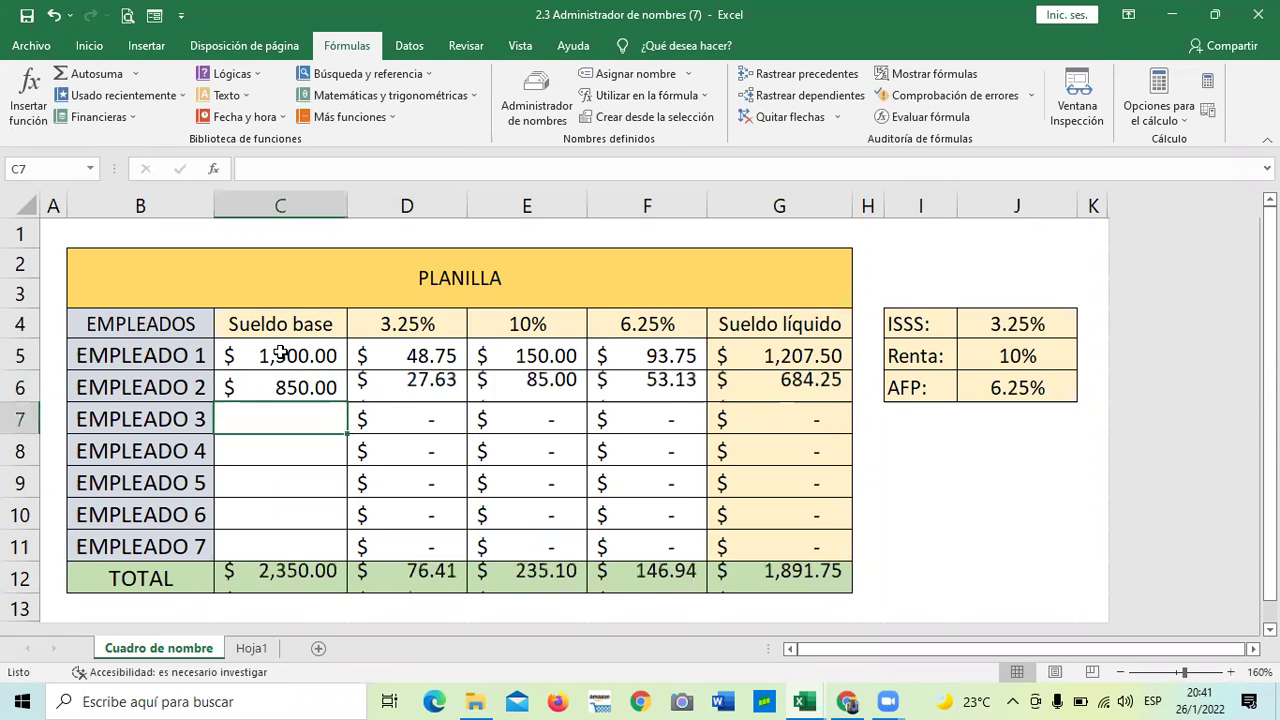
{"action": "type", "text": "625"}
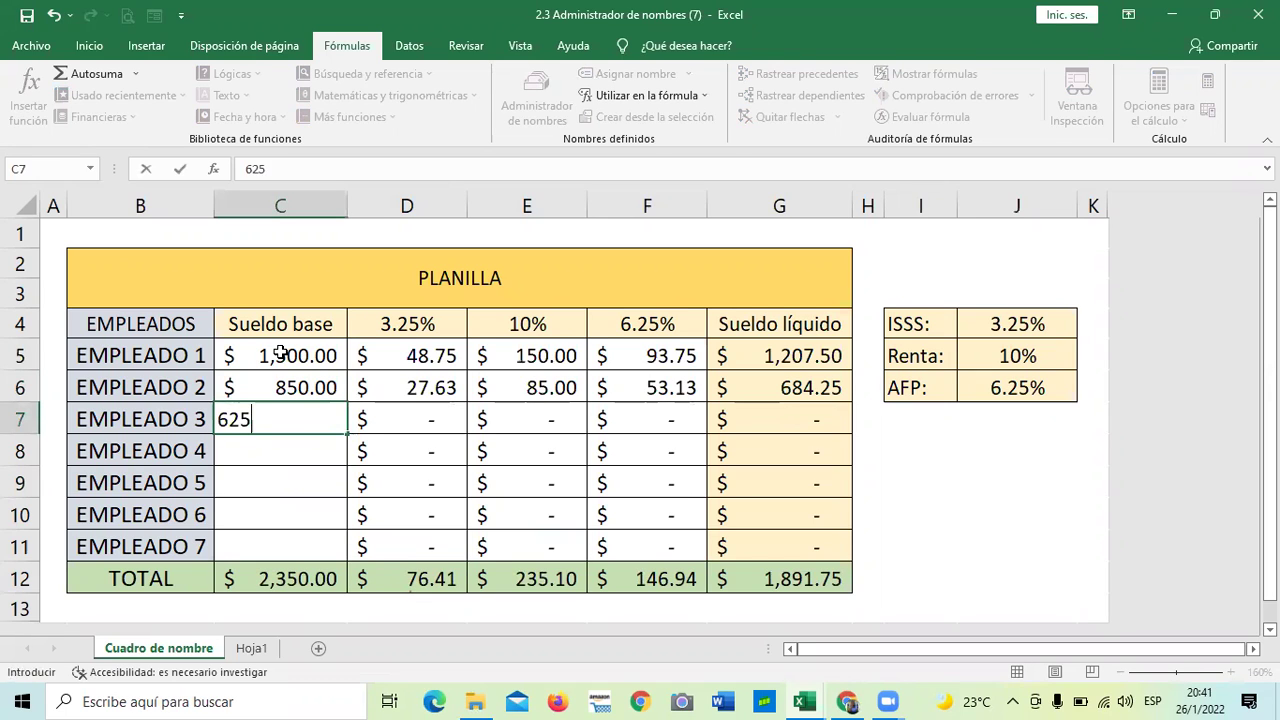
{"action": "key", "text": "Return"}
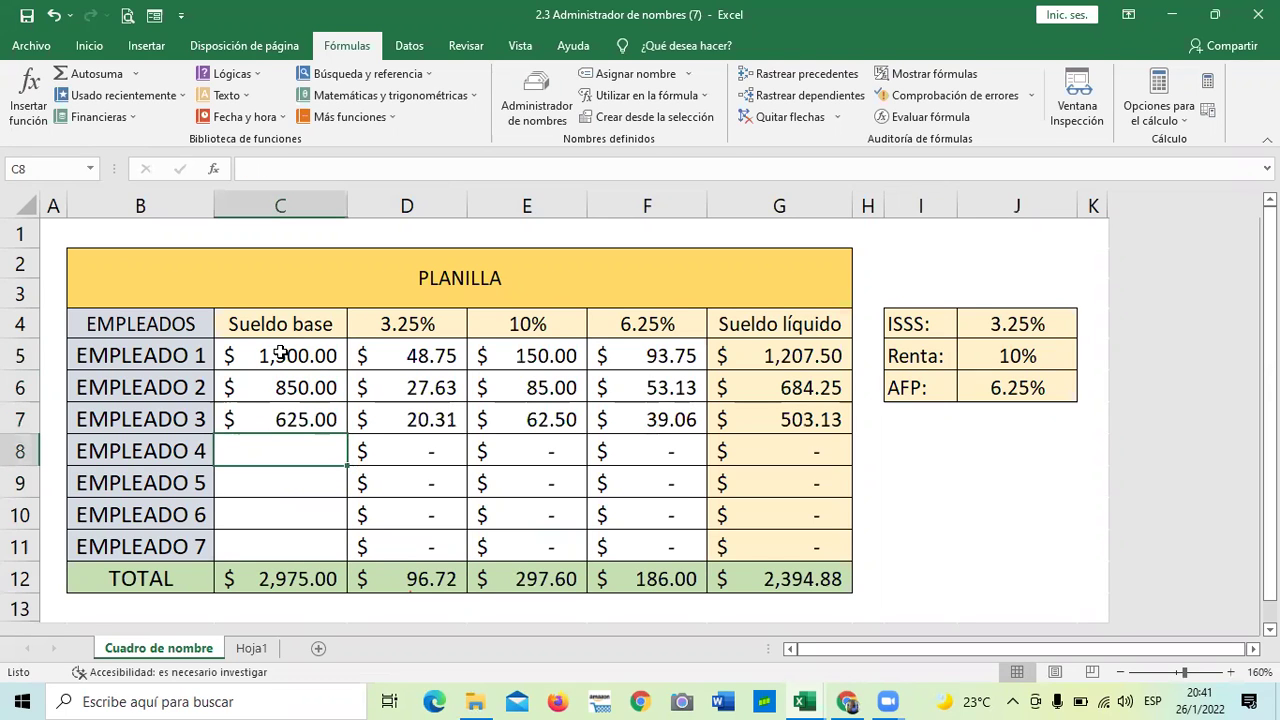
{"action": "type", "text": "7"}
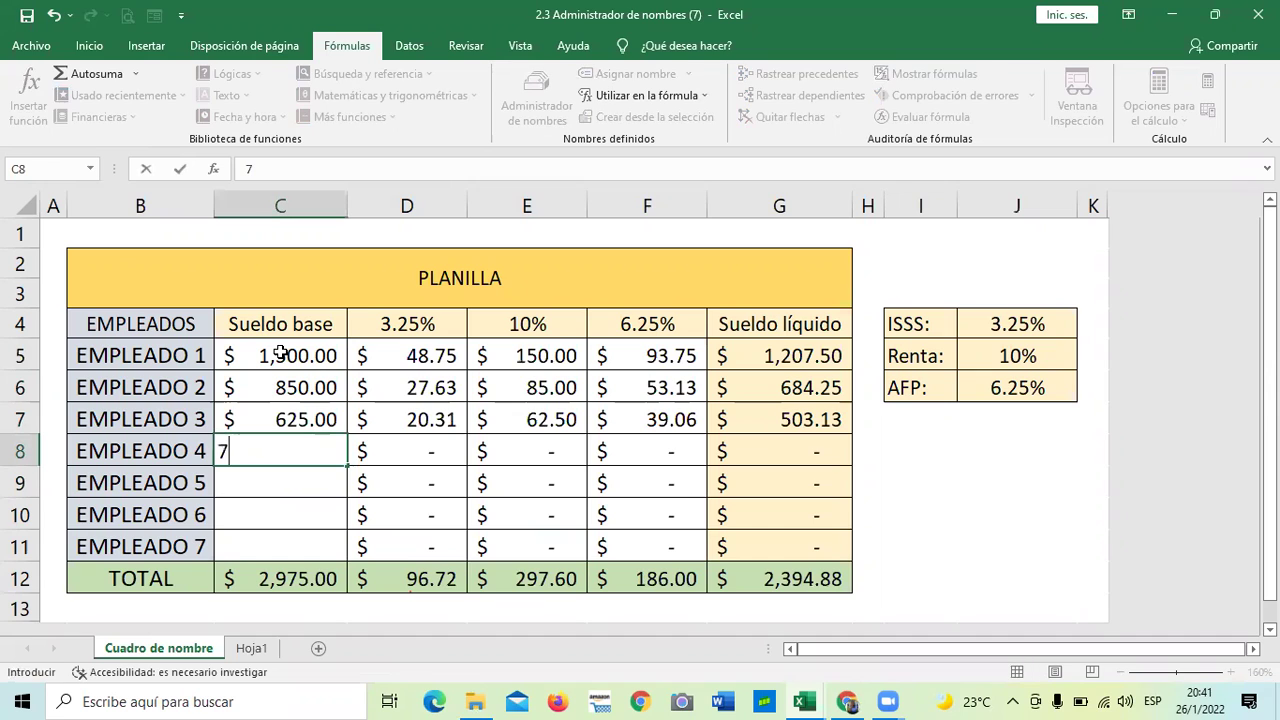
{"action": "type", "text": "50"}
{"action": "key", "text": "Return"}
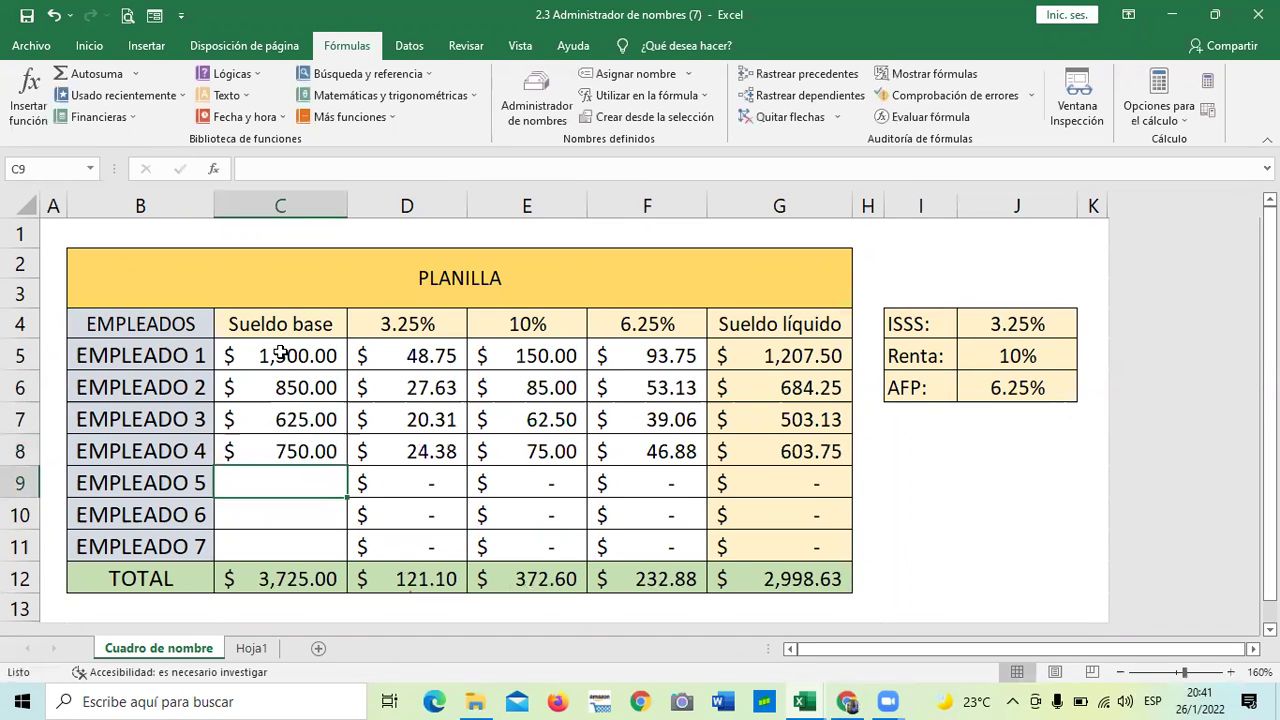
Enter new base salaries of 550, 925 and 1450 for EMPLEADO 5 through EMPLEADO 7 in C9:C11.
{"action": "type", "text": "550"}
{"action": "key", "text": "Return"}
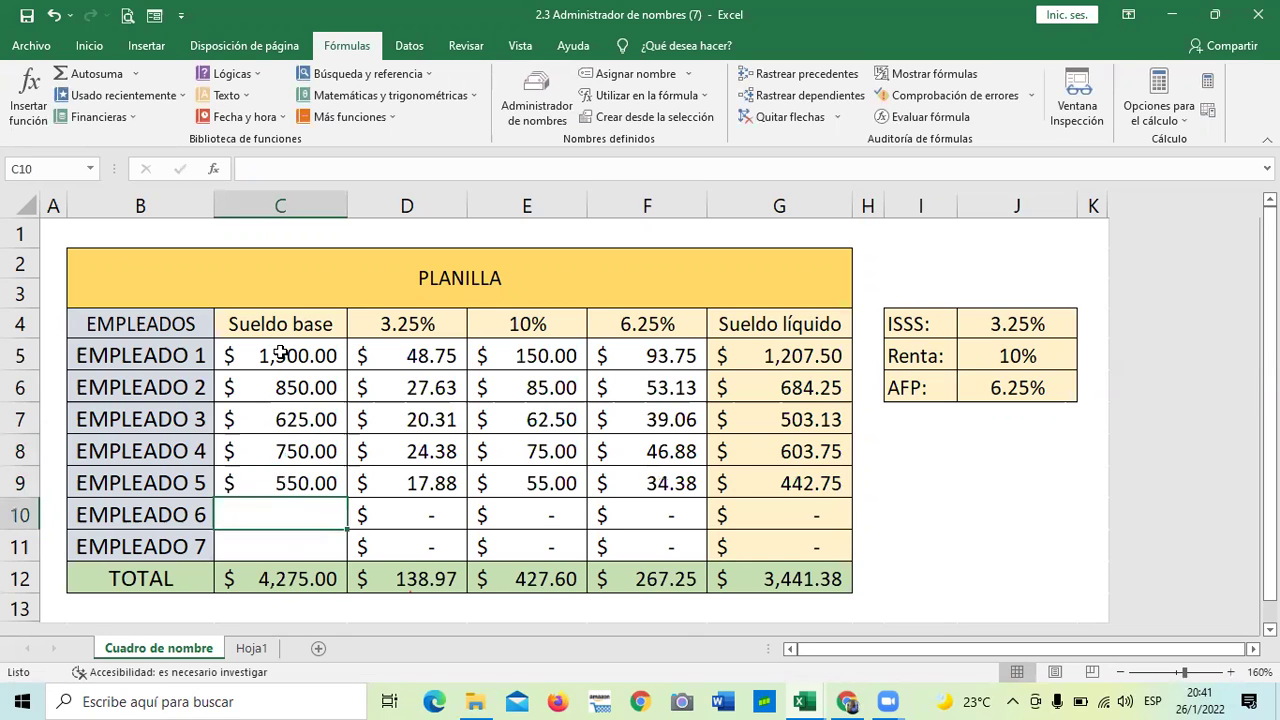
{"action": "type", "text": "925"}
{"action": "key", "text": "Return"}
{"action": "type", "text": "1450"}
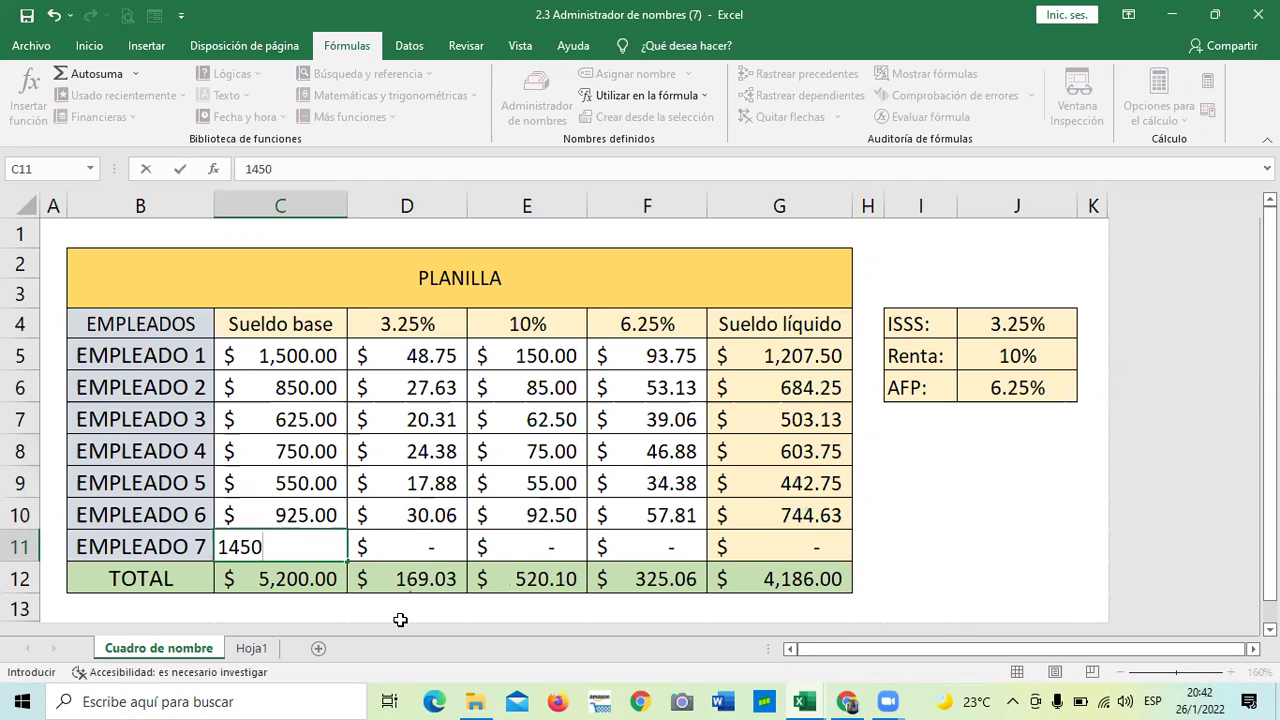
{"action": "key", "text": "Return"}
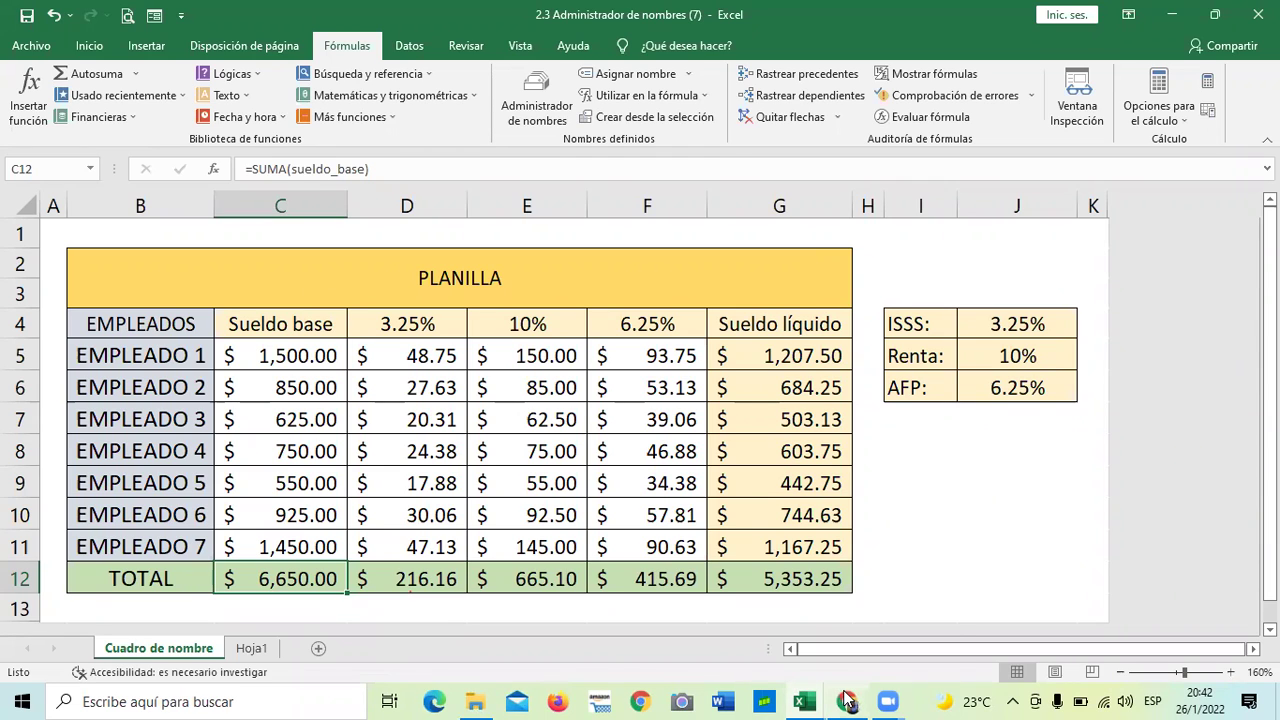
{"action": "mouse_move", "coordinate": [847, 700]}
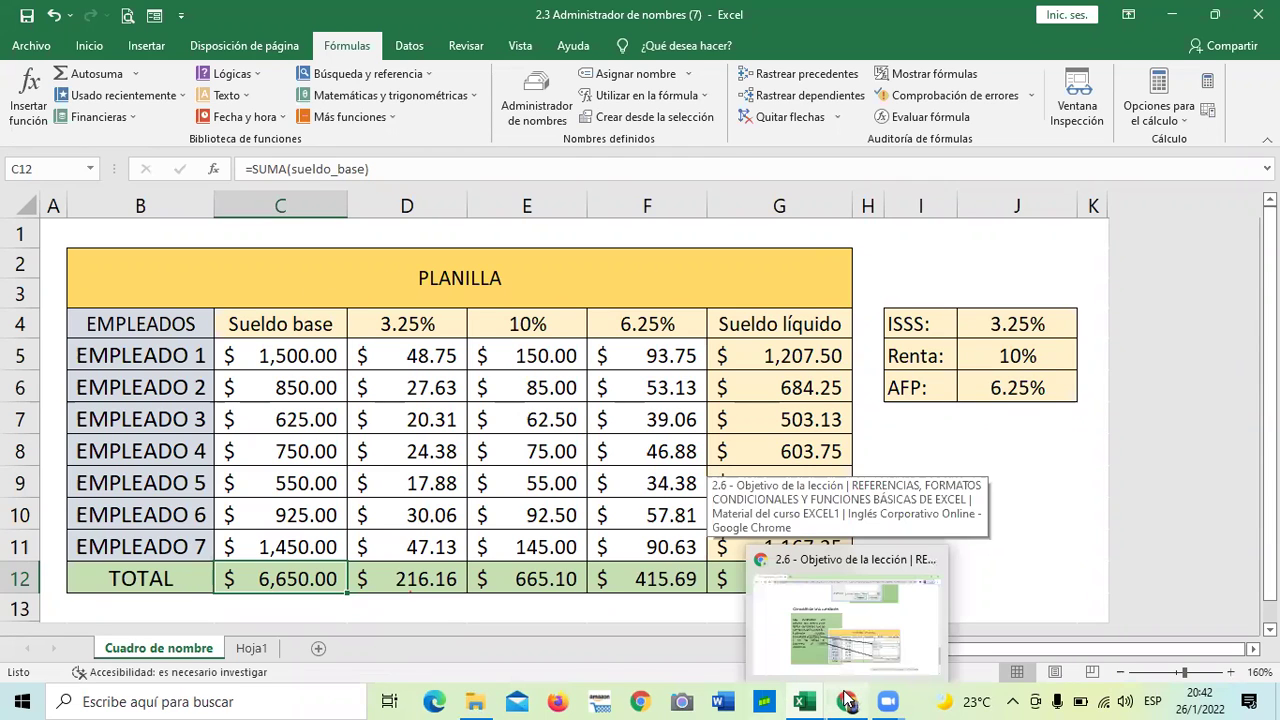
{"action": "mouse_move", "coordinate": [806, 700]}
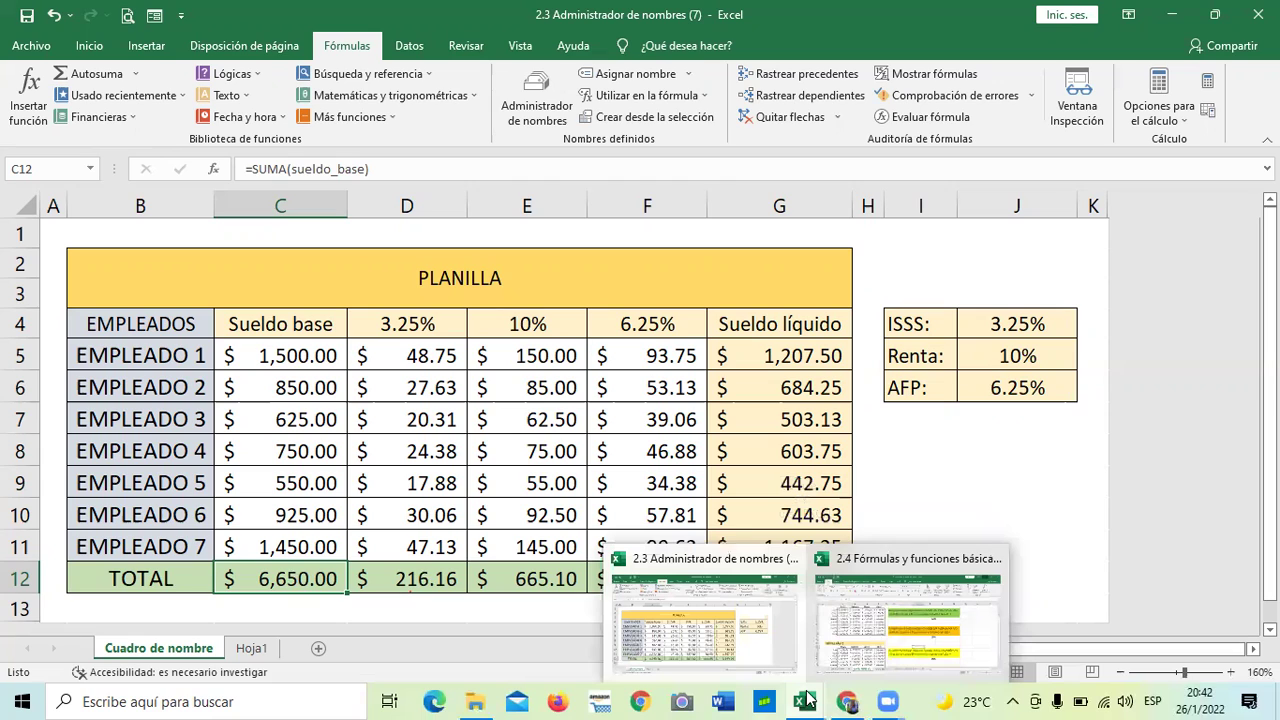
{"action": "left_click", "coordinate": [947, 482]}
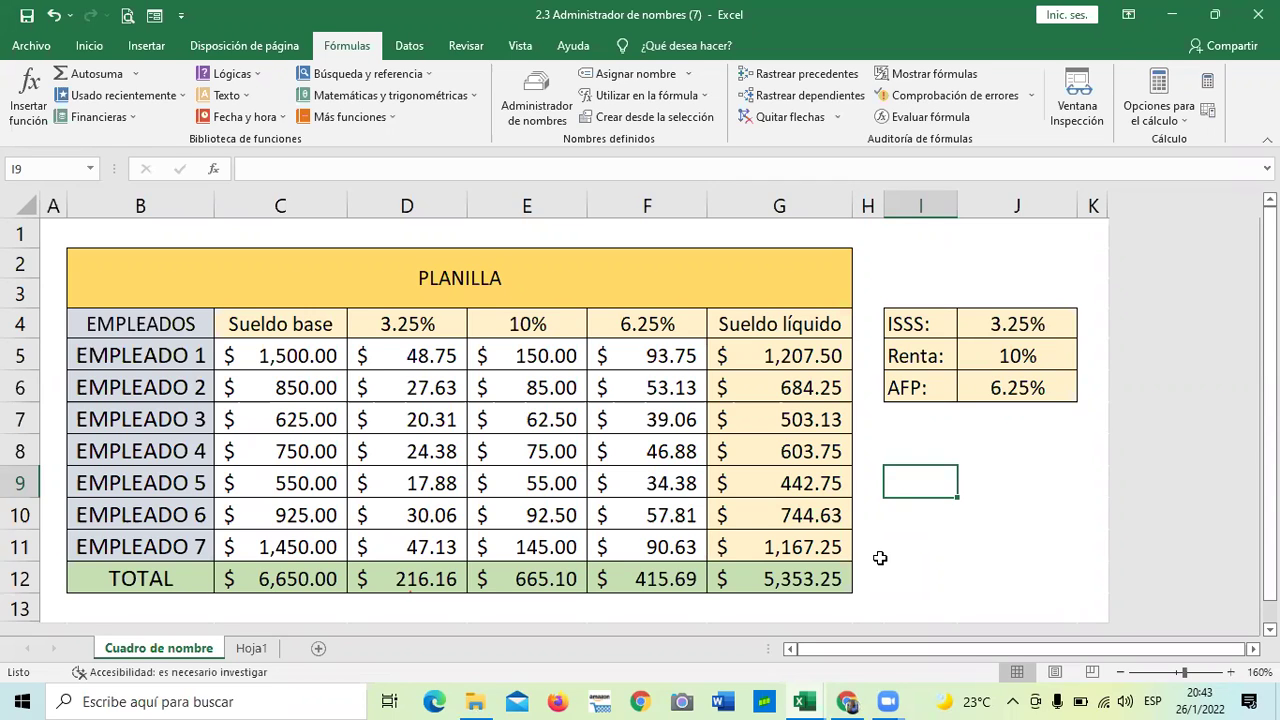
{"action": "left_click", "coordinate": [391, 355]}
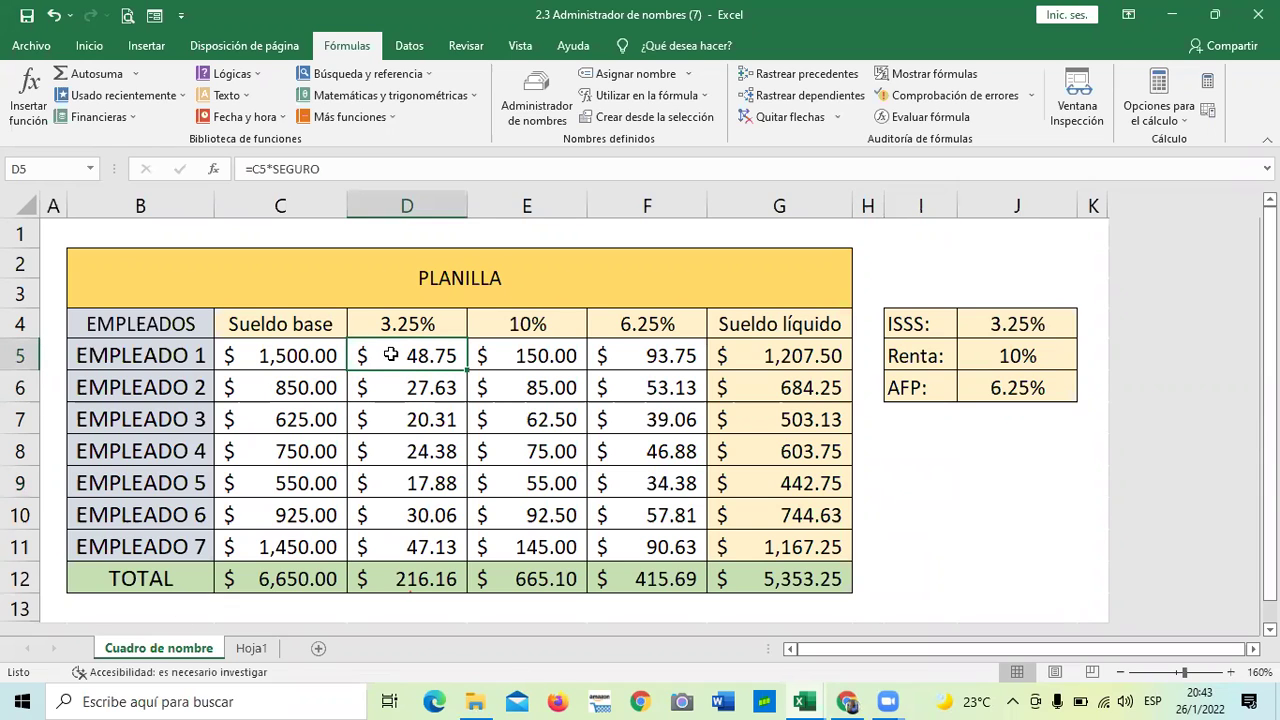
{"action": "key", "text": "Delete"}
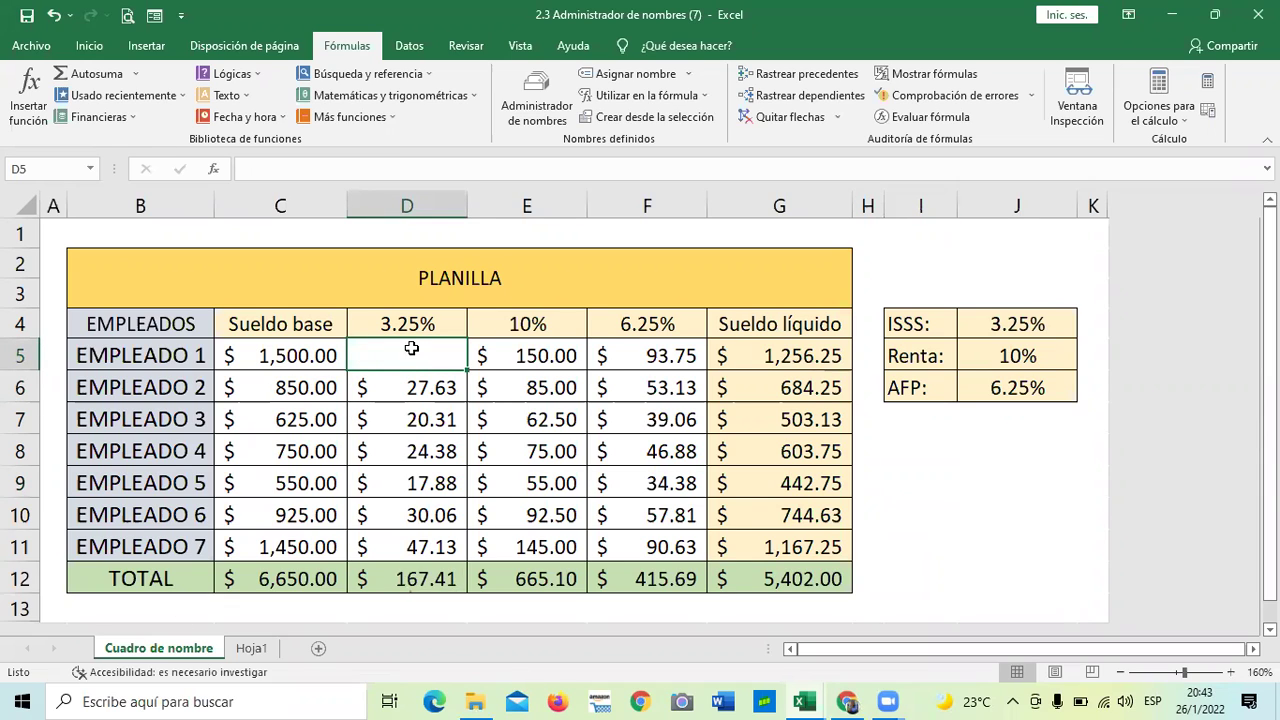
{"action": "left_click", "coordinate": [910, 485]}
{"action": "left_click", "coordinate": [413, 352]}
{"action": "type", "text": "="}
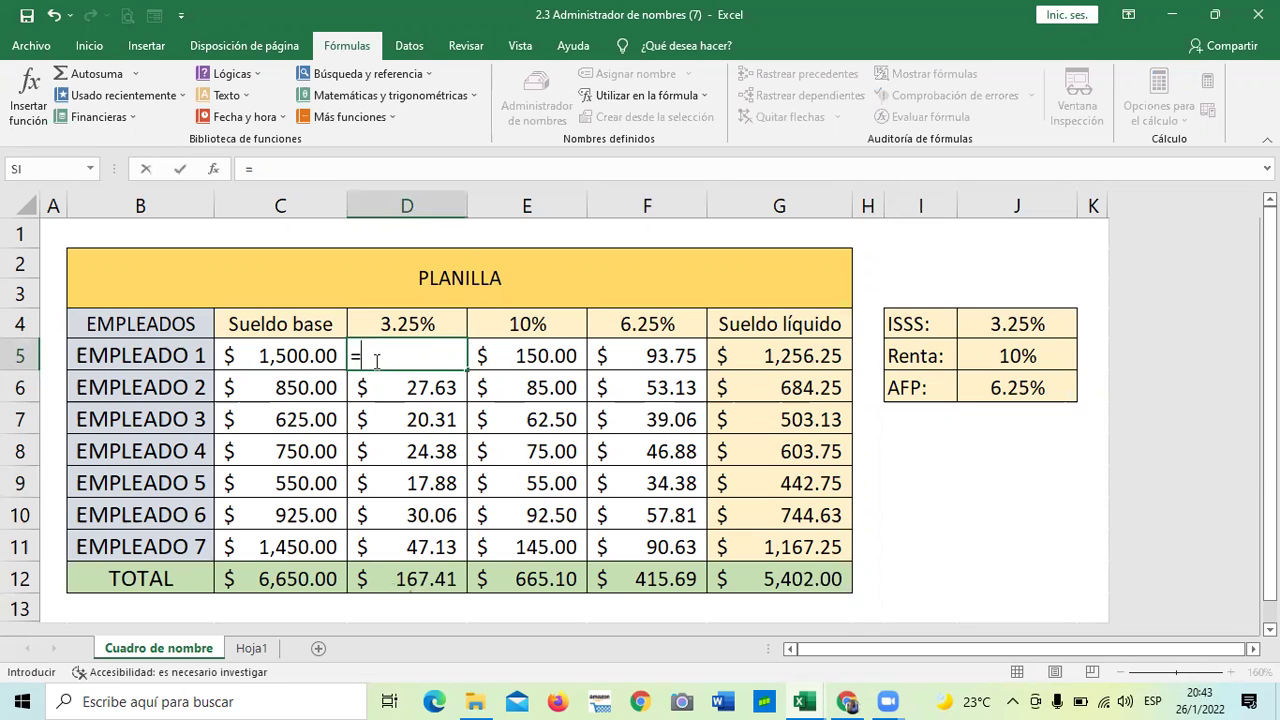
{"action": "type", "text": "suma"}
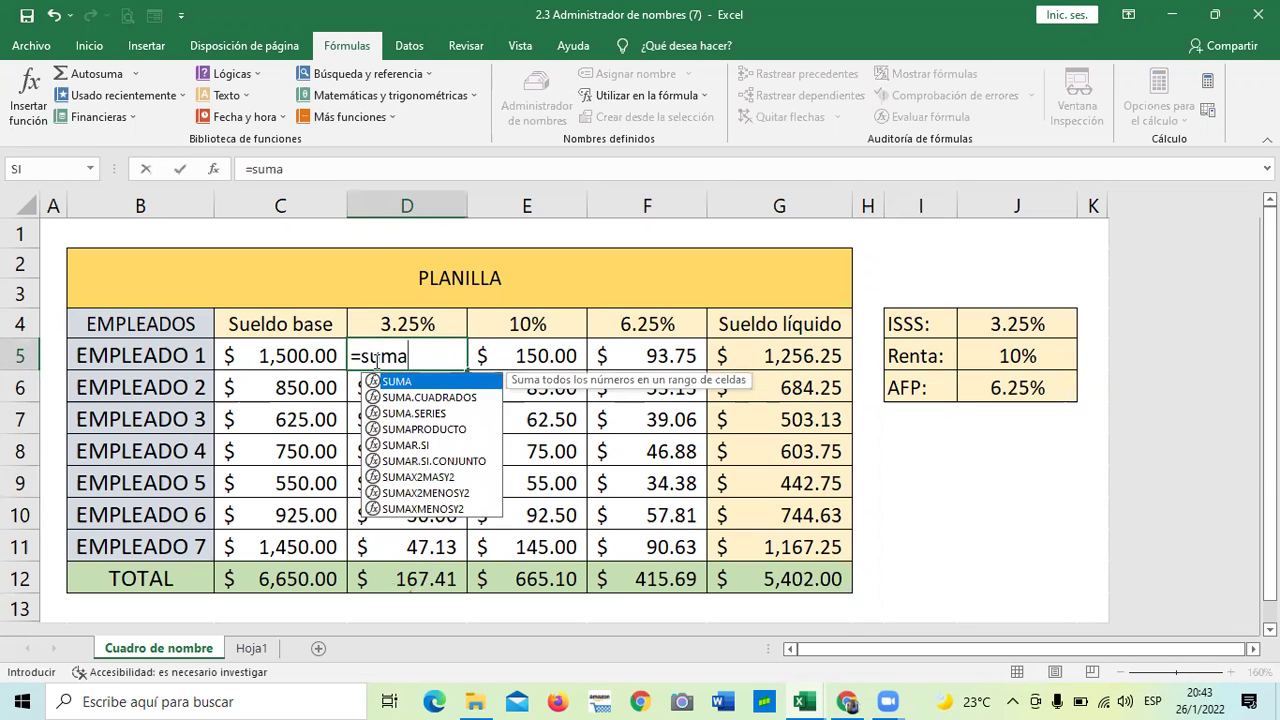
{"action": "double_click", "coordinate": [430, 386]}
{"action": "key", "text": "BackSpace"}
{"action": "key", "text": "BackSpace"}
{"action": "key", "text": "BackSpace"}
{"action": "key", "text": "BackSpace"}
{"action": "key", "text": "BackSpace"}
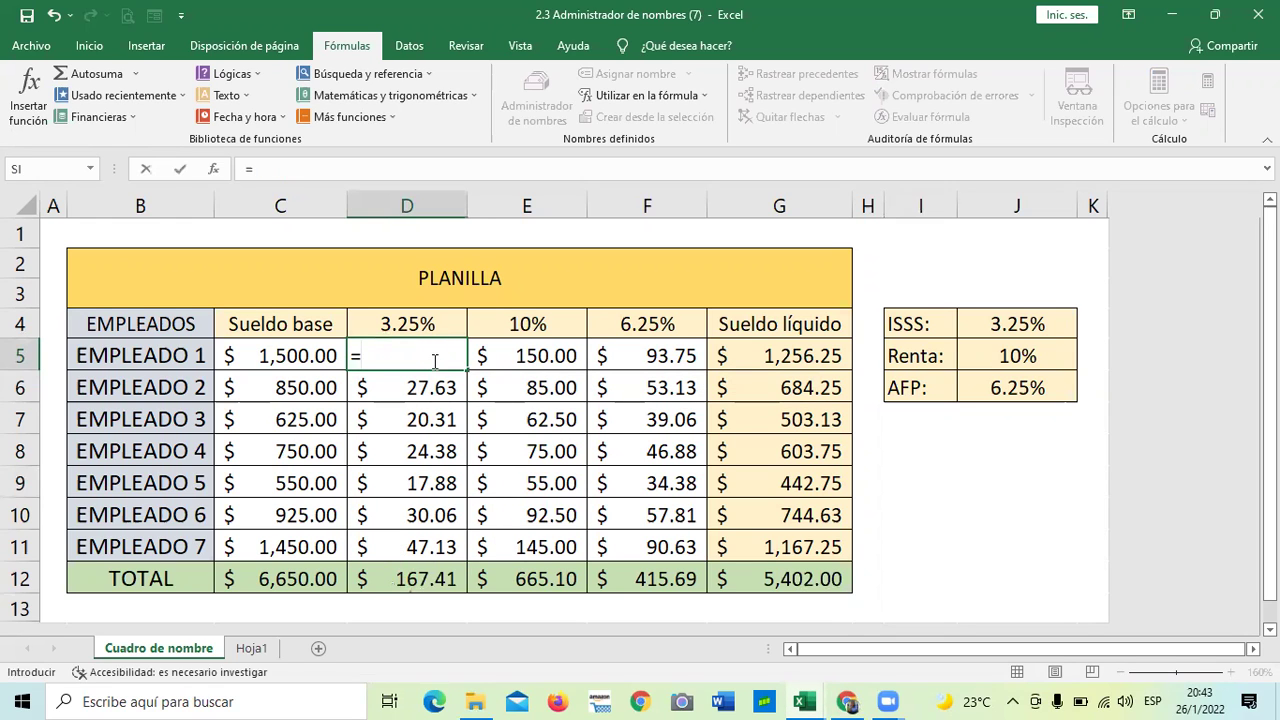
{"action": "left_click", "coordinate": [300, 356]}
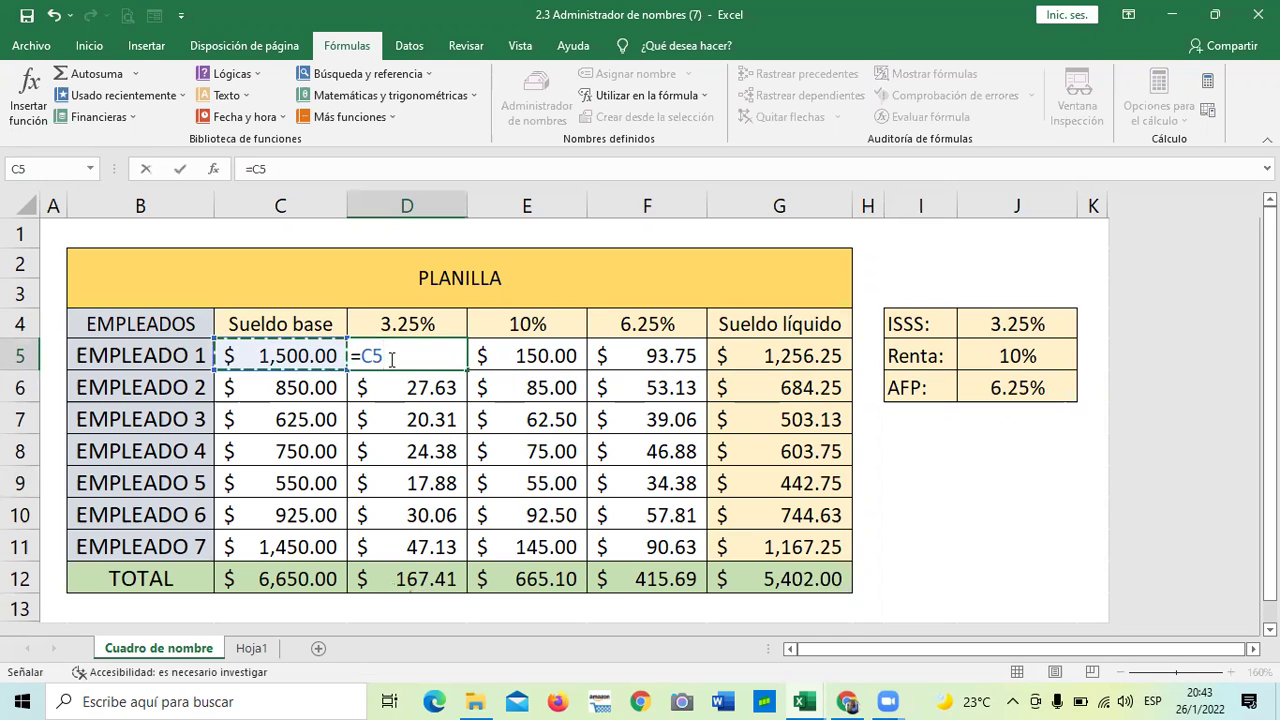
{"action": "key", "text": "Escape"}
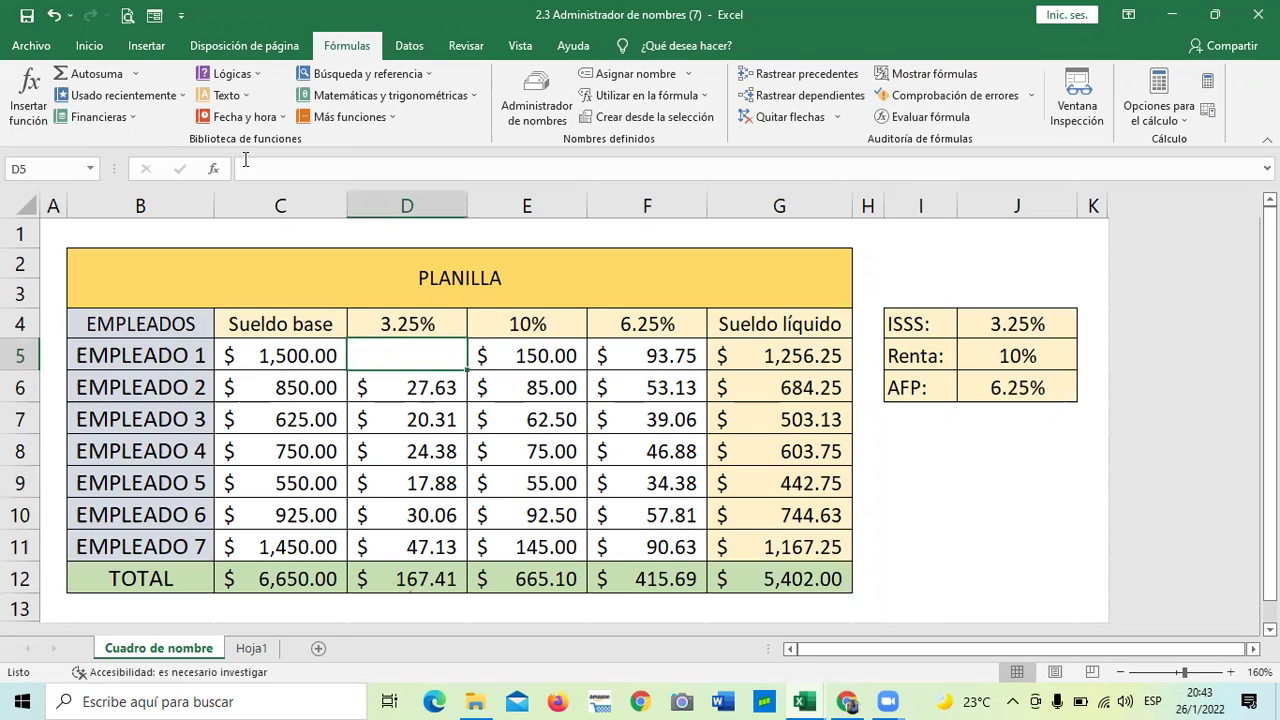
{"action": "left_click", "coordinate": [53, 15]}
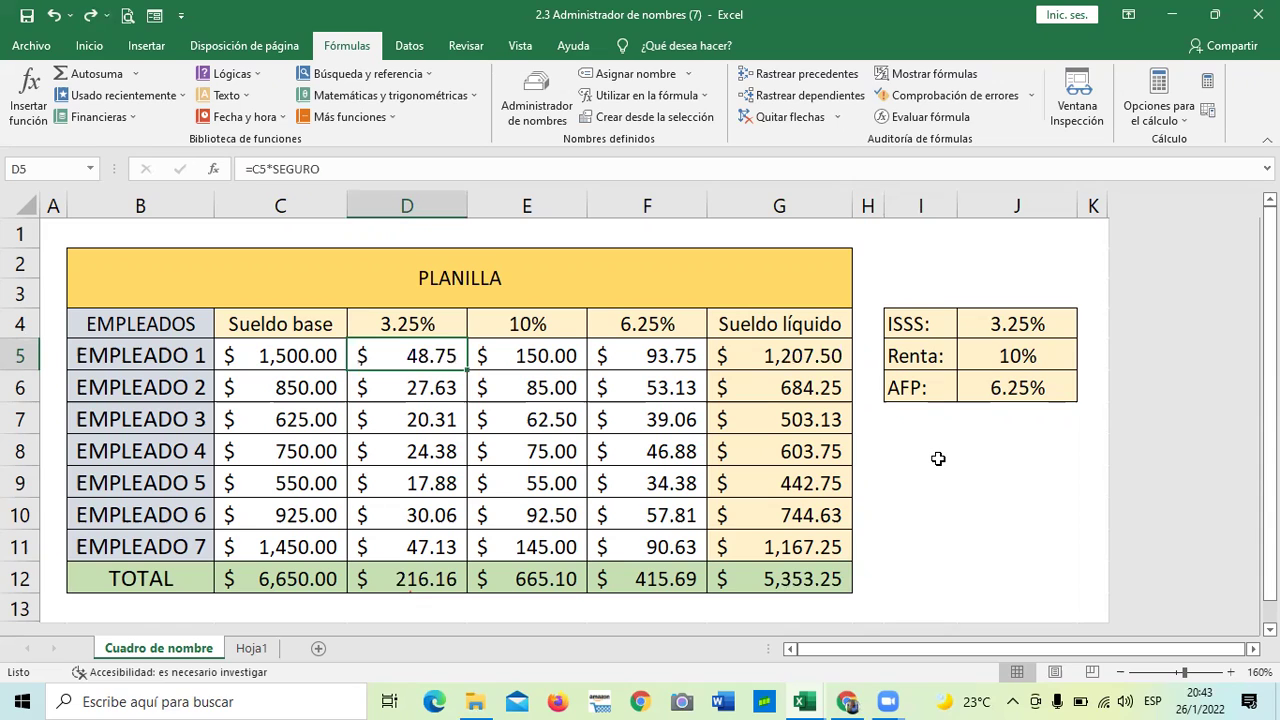
Examine the total formulas in row 12, from C12 through G12.
{"action": "left_click", "coordinate": [400, 578]}
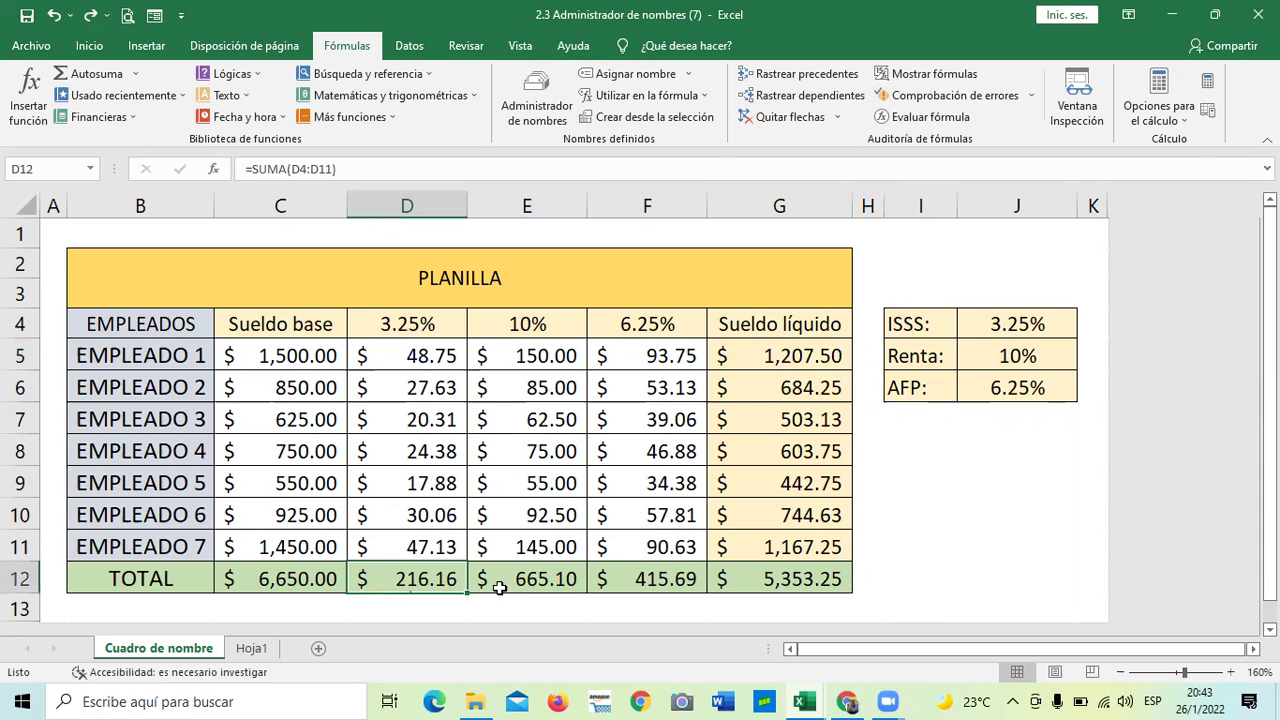
{"action": "left_click", "coordinate": [532, 580]}
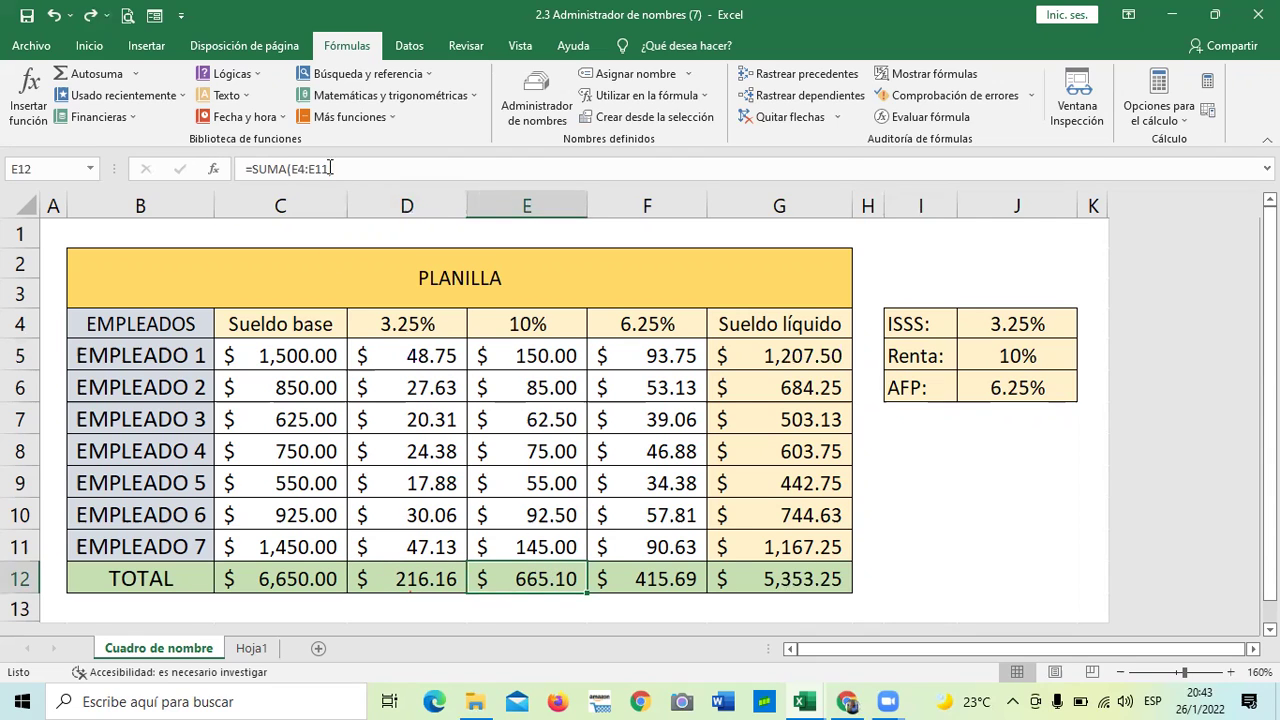
{"action": "left_click", "coordinate": [265, 580]}
{"action": "left_click", "coordinate": [388, 582]}
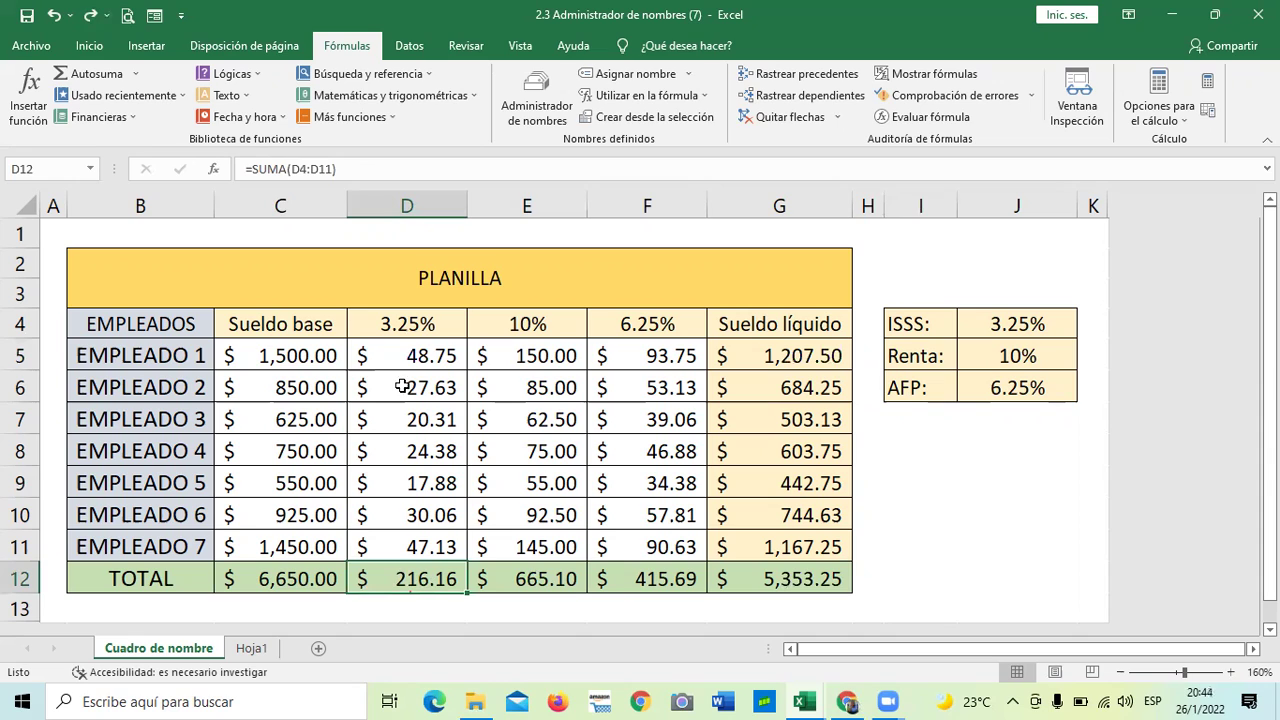
{"action": "left_click", "coordinate": [558, 581]}
{"action": "left_click", "coordinate": [628, 582]}
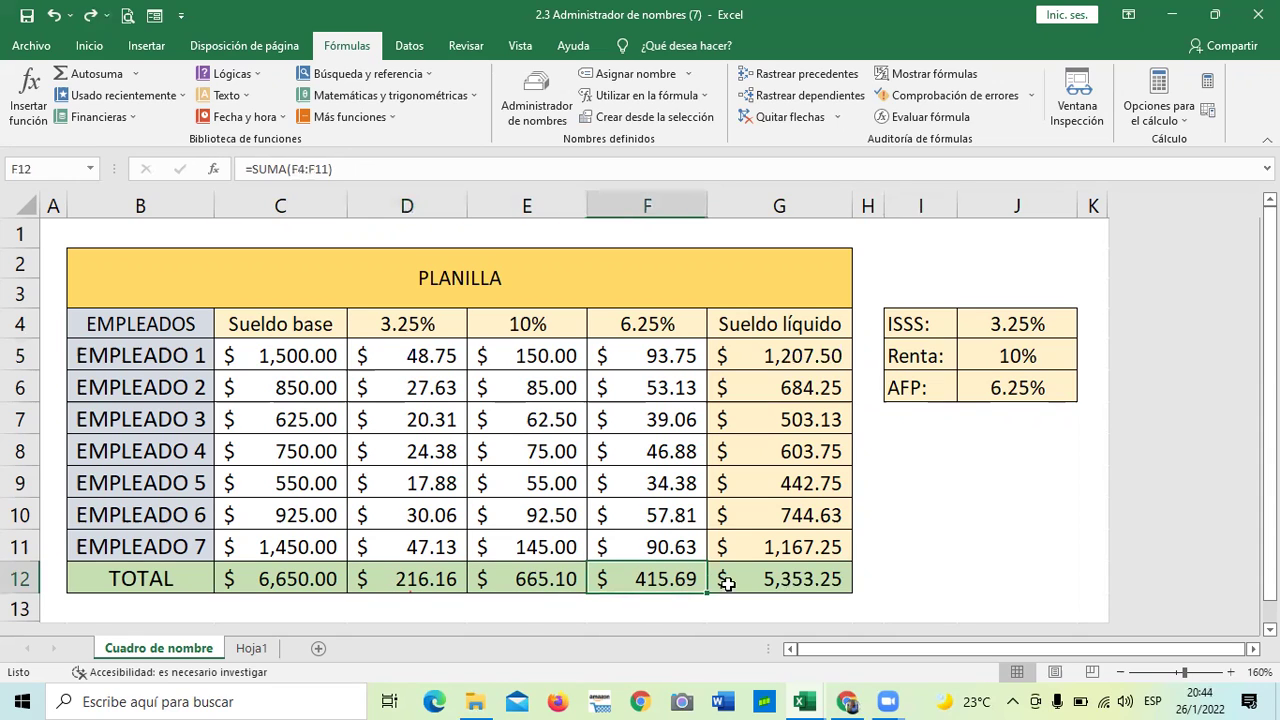
{"action": "left_click", "coordinate": [765, 580]}
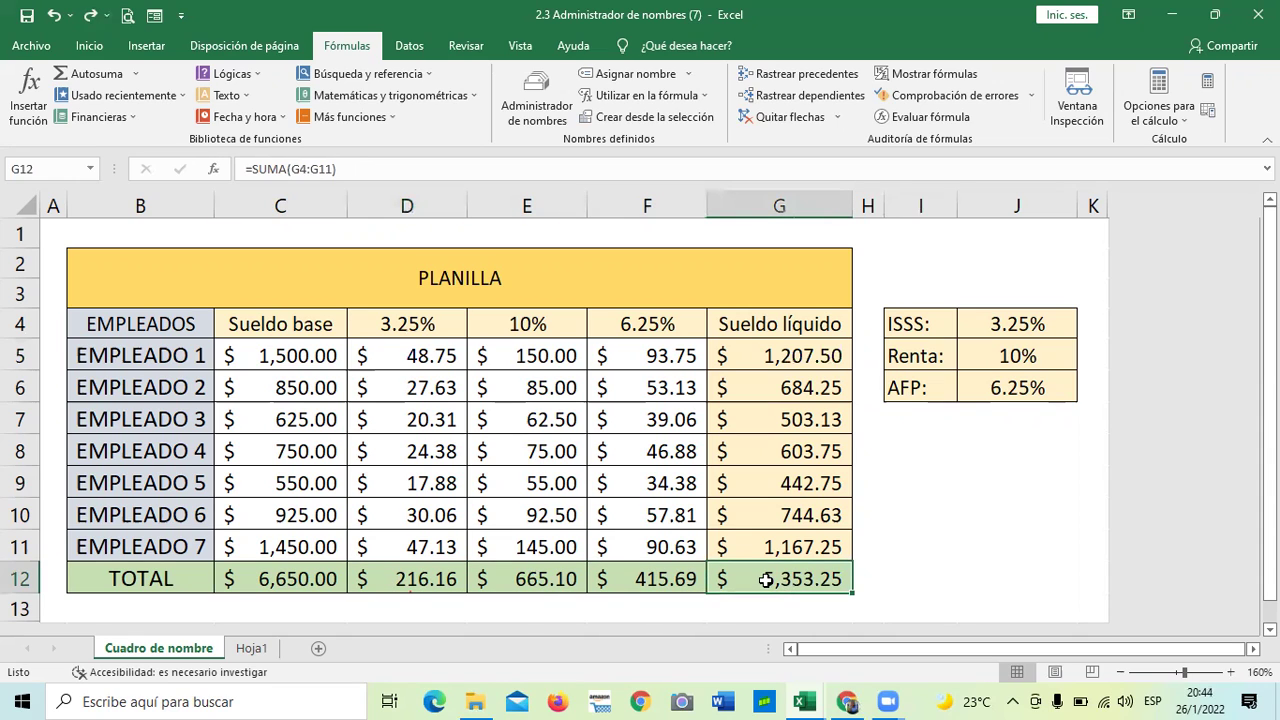
{"action": "left_click", "coordinate": [428, 581]}
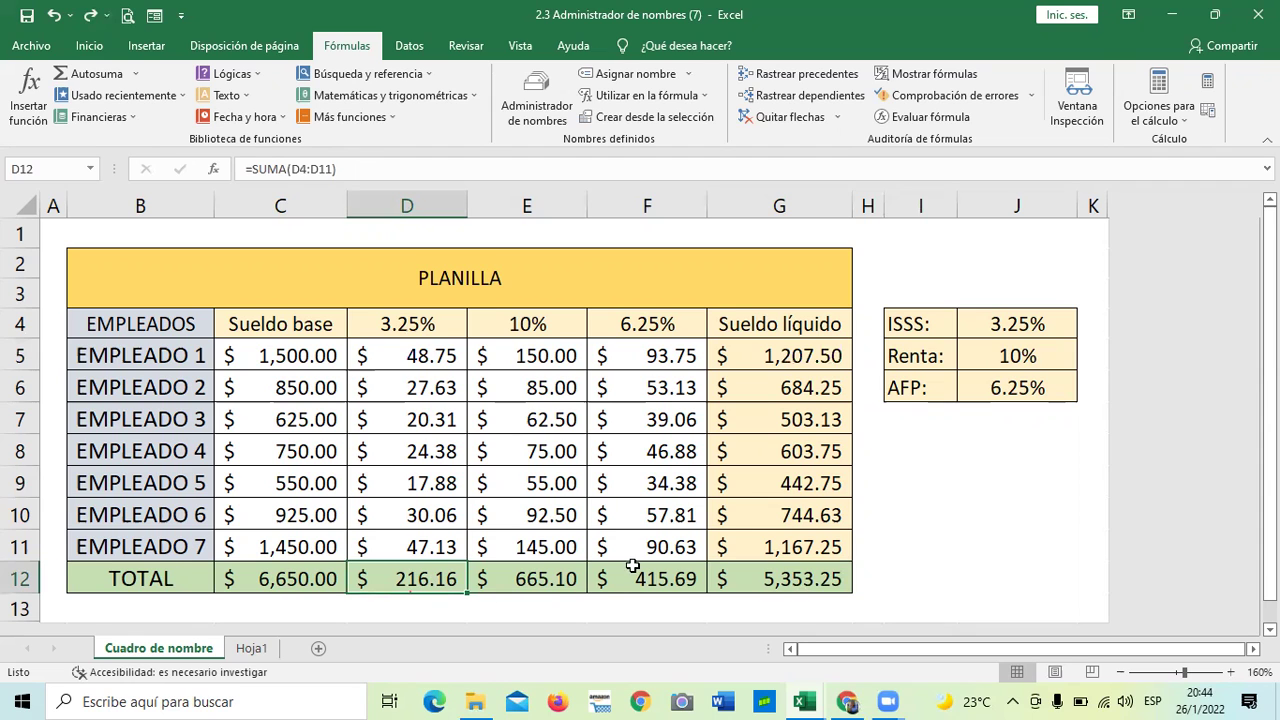
{"action": "scroll", "coordinate": [700, 555], "scroll_direction": "down", "scroll_amount": 2}
{"action": "scroll", "coordinate": [808, 523], "scroll_direction": "up", "scroll_amount": 2}
{"action": "left_click", "coordinate": [925, 510]}
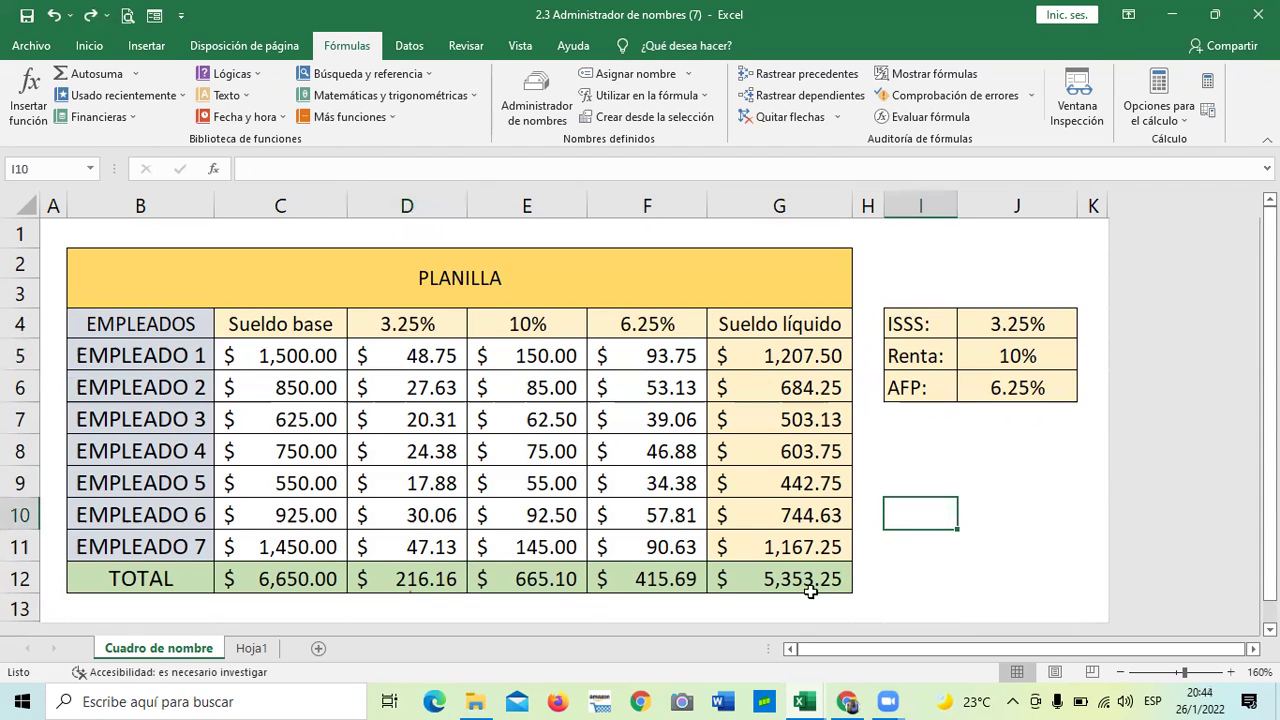
{"action": "left_click_drag", "start_coordinate": [388, 578], "coordinate": [621, 582]}
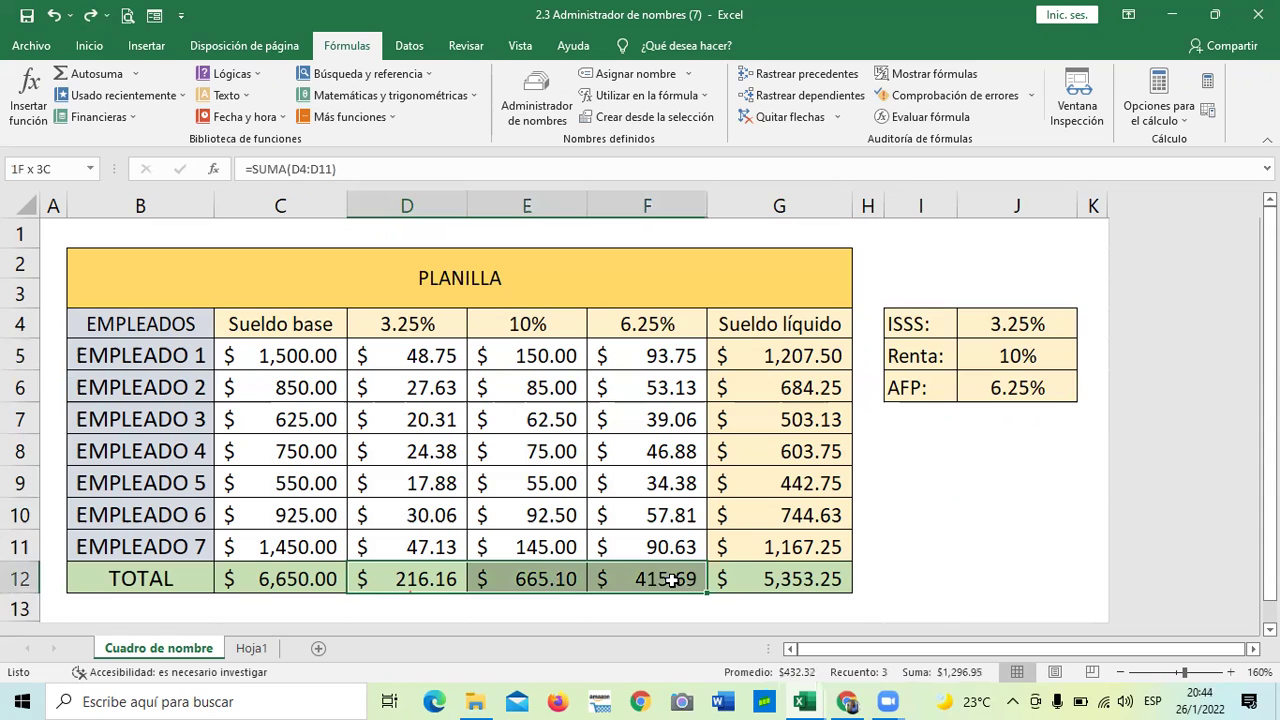
{"action": "left_click", "coordinate": [486, 590]}
Clear the total formula of the 3.25% column from cell D12.
{"action": "left_click", "coordinate": [397, 578]}
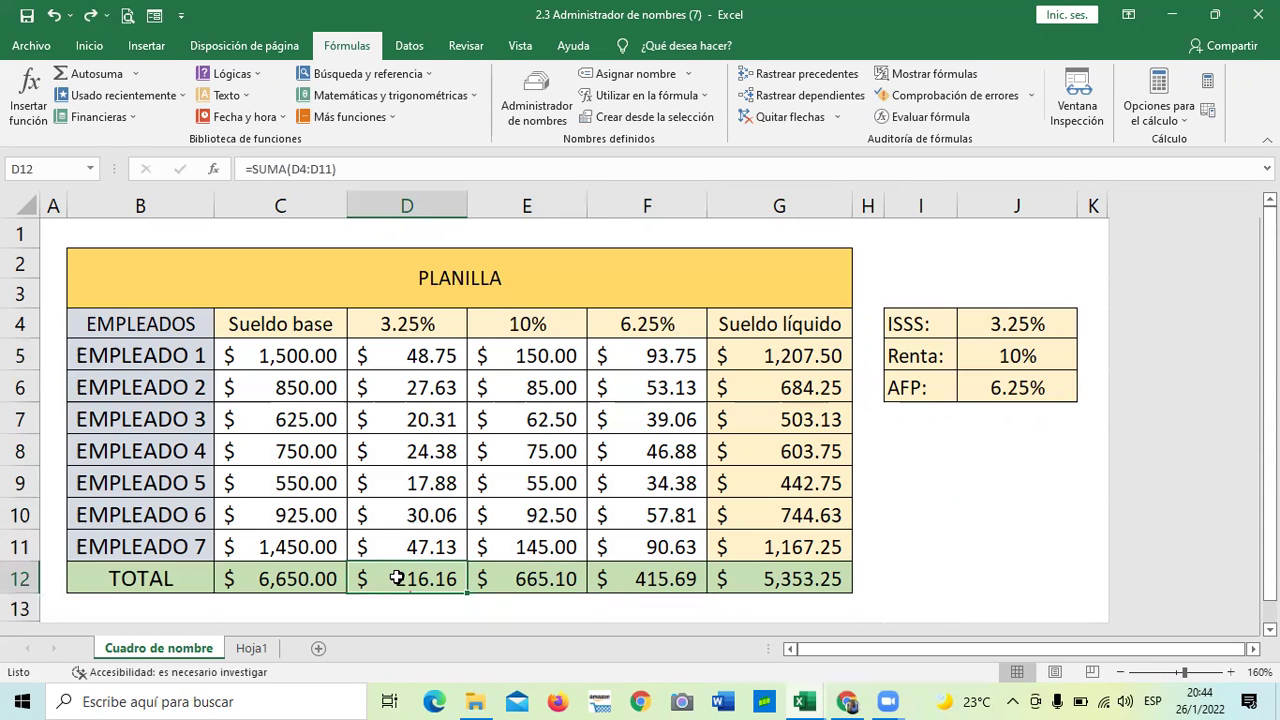
{"action": "key", "text": "Delete"}
{"action": "left_click", "coordinate": [1000, 545]}
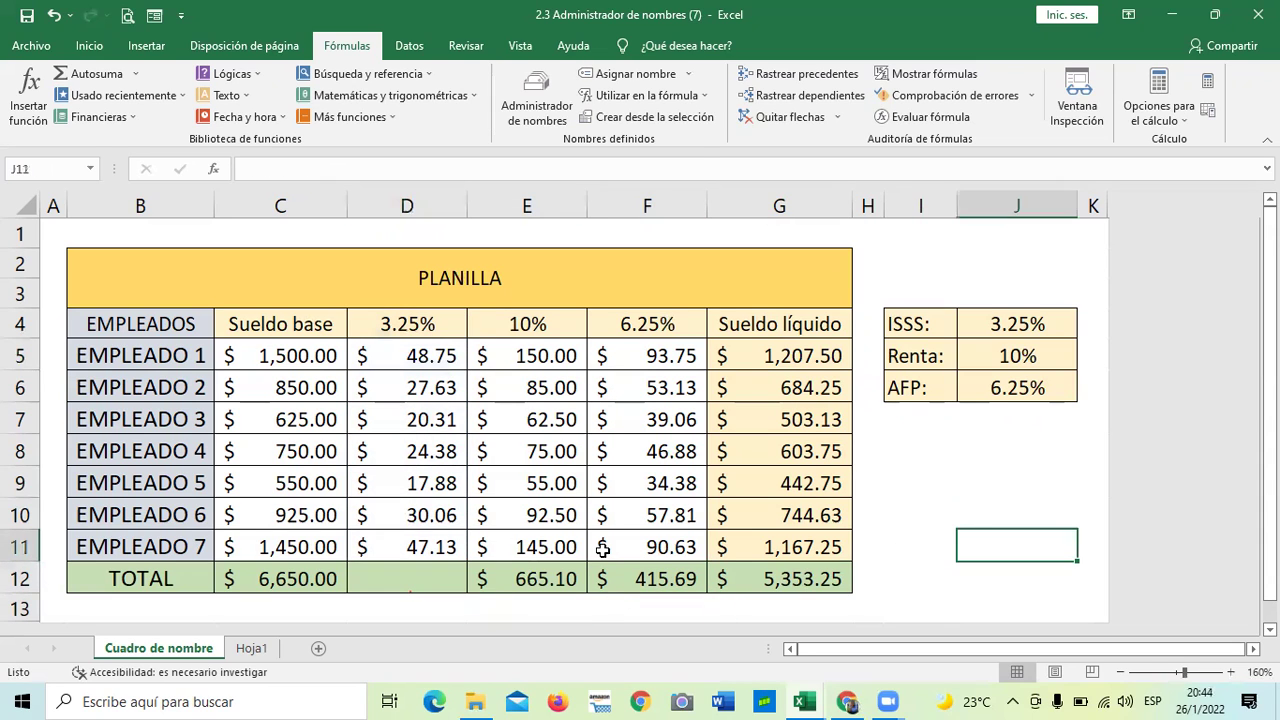
Try to total the 3.25% deductions in cell D12 with the formula =SUMA(SEGURO).
{"action": "left_click", "coordinate": [415, 577]}
{"action": "type", "text": "="}
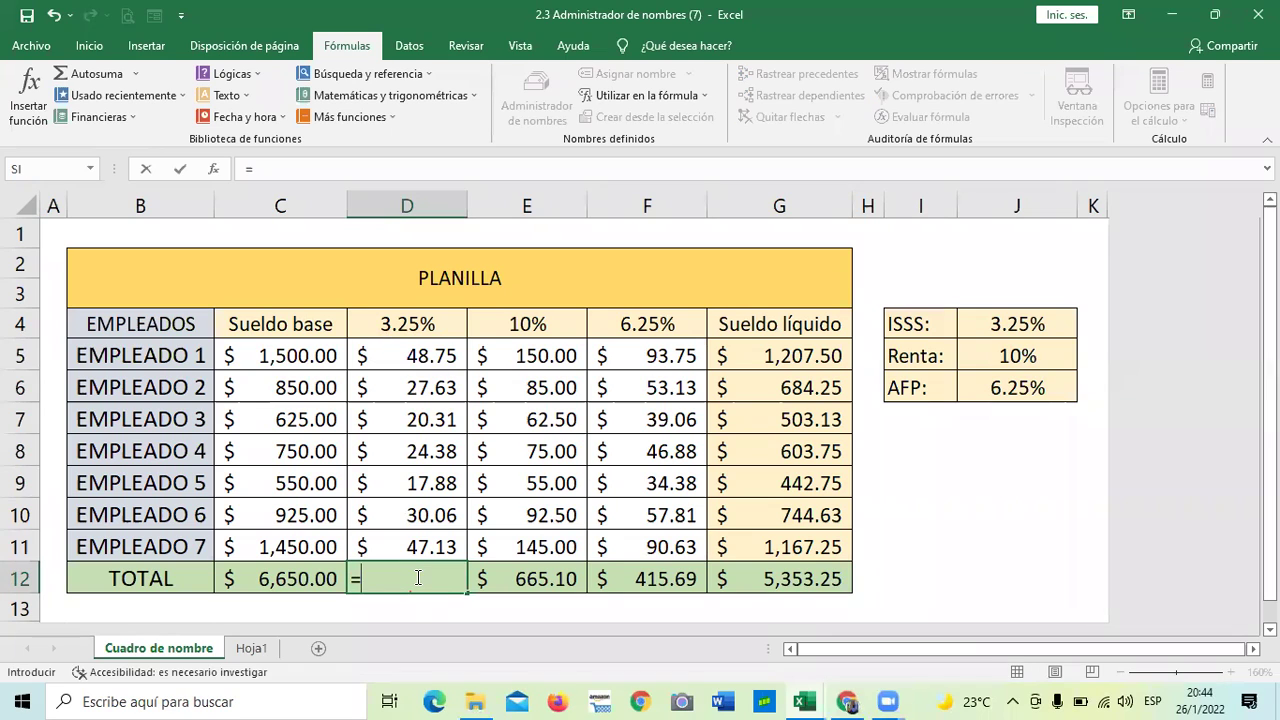
{"action": "type", "text": "suma"}
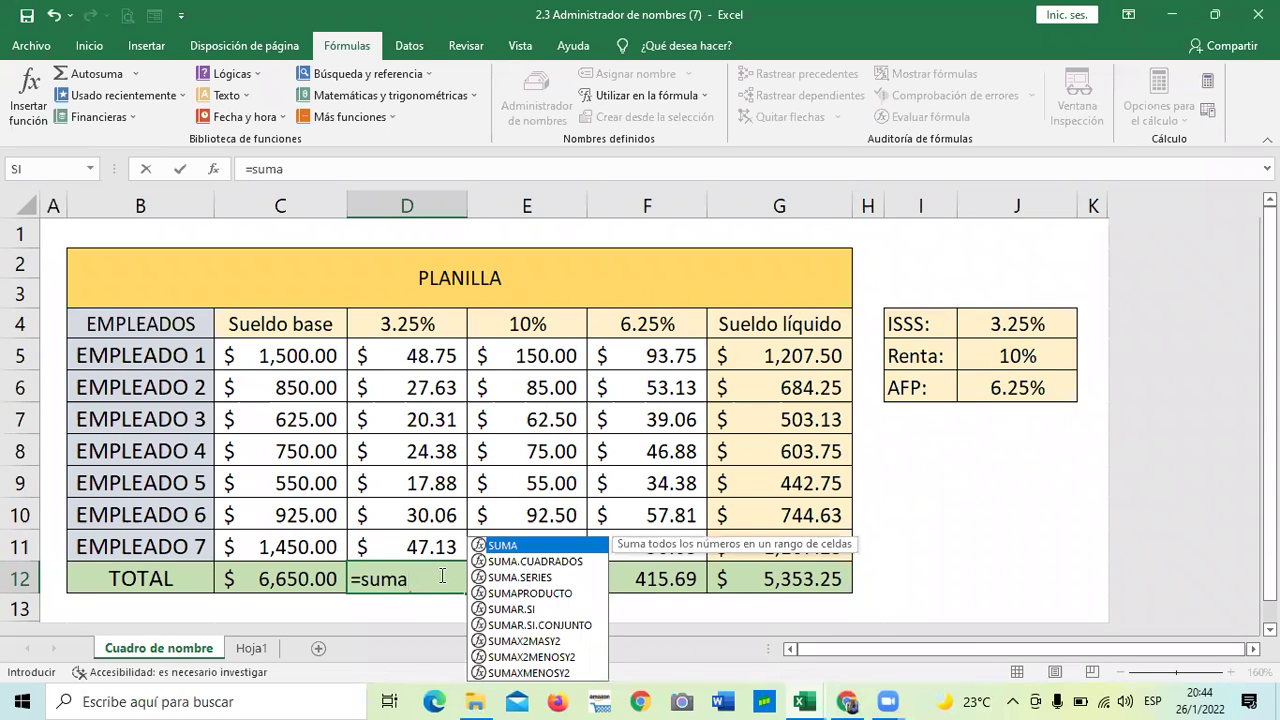
{"action": "double_click", "coordinate": [518, 549]}
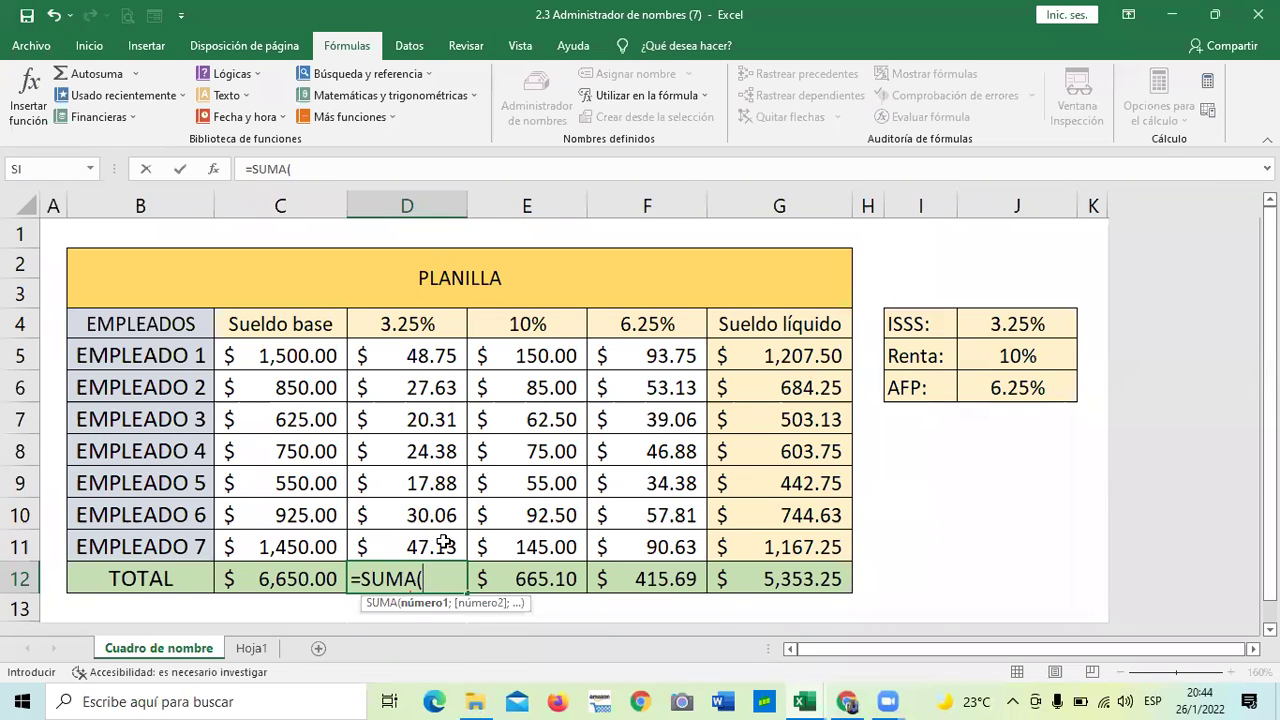
{"action": "type", "text": "se"}
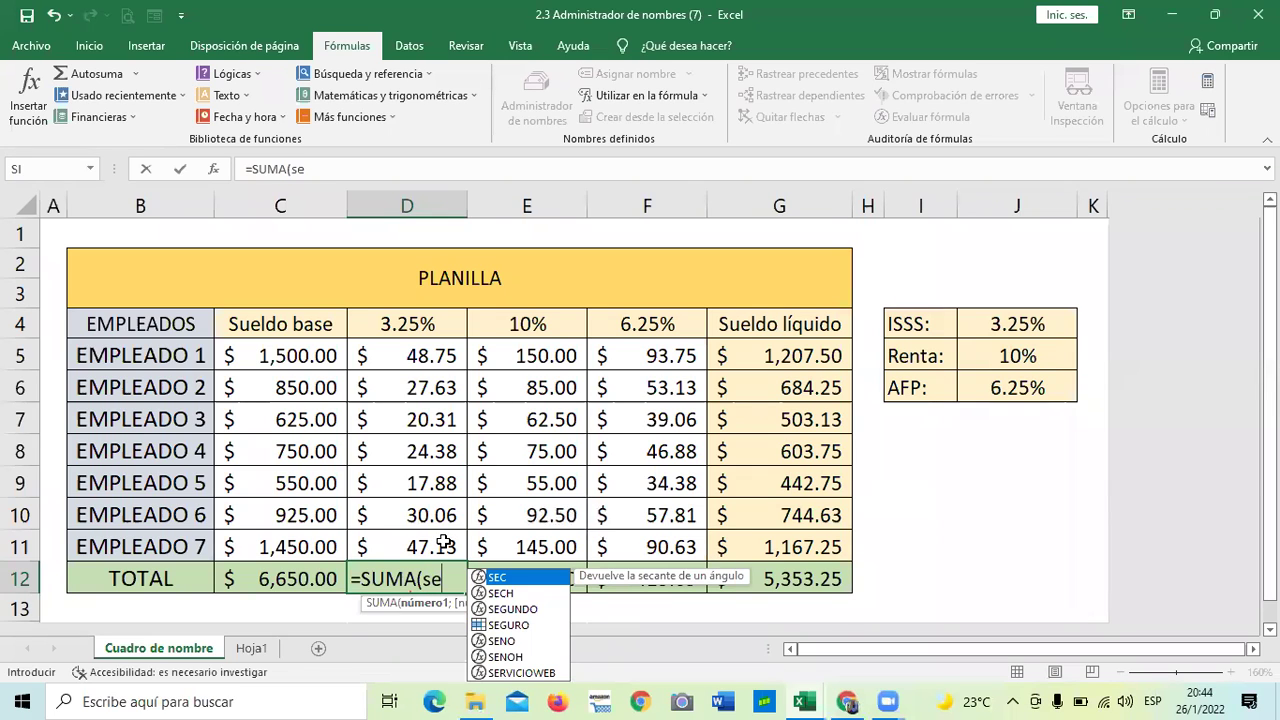
{"action": "double_click", "coordinate": [520, 622]}
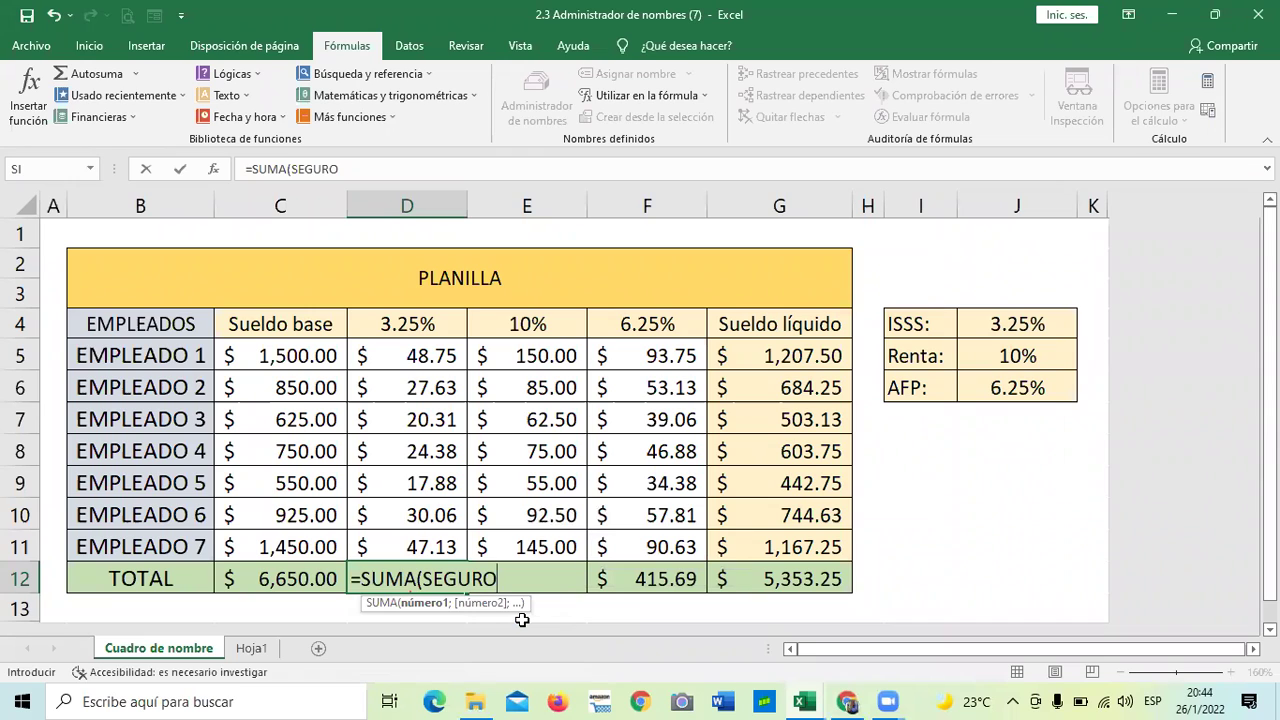
{"action": "type", "text": ")"}
{"action": "key", "text": "Return"}
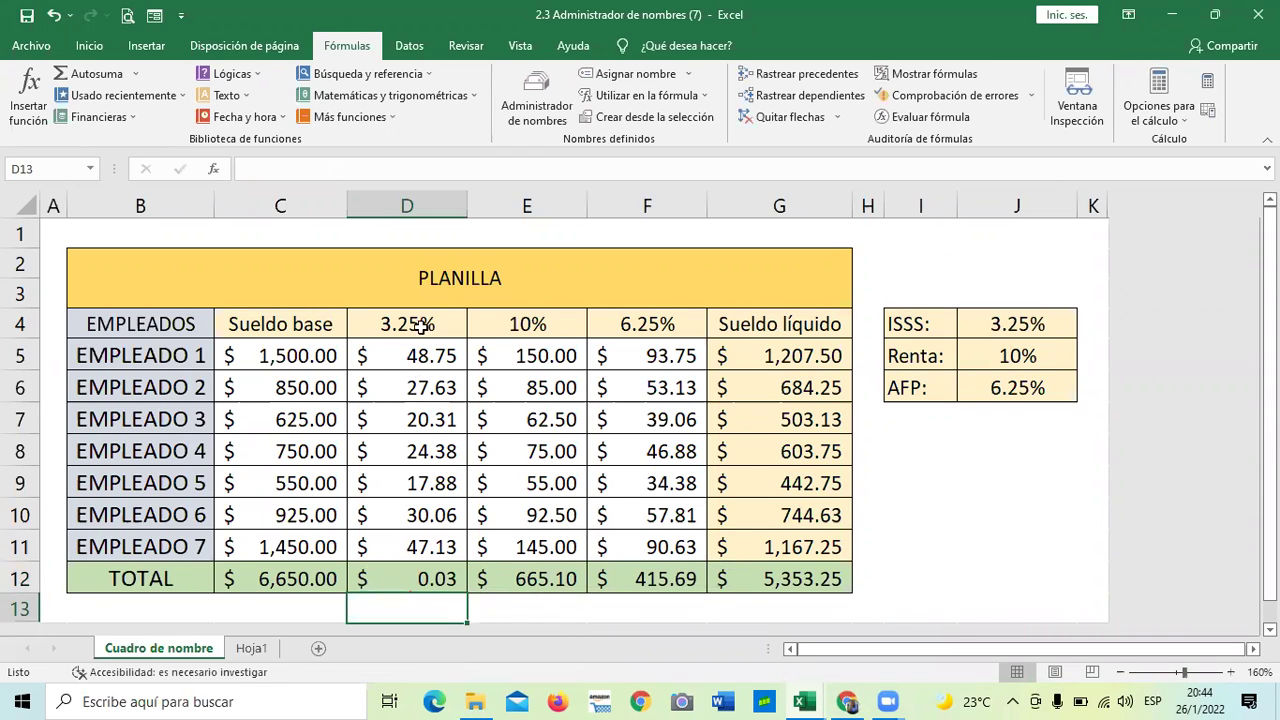
Compare the total formula in D12 with the cell range used by the sueldo_base total in C12.
{"action": "left_click", "coordinate": [421, 578]}
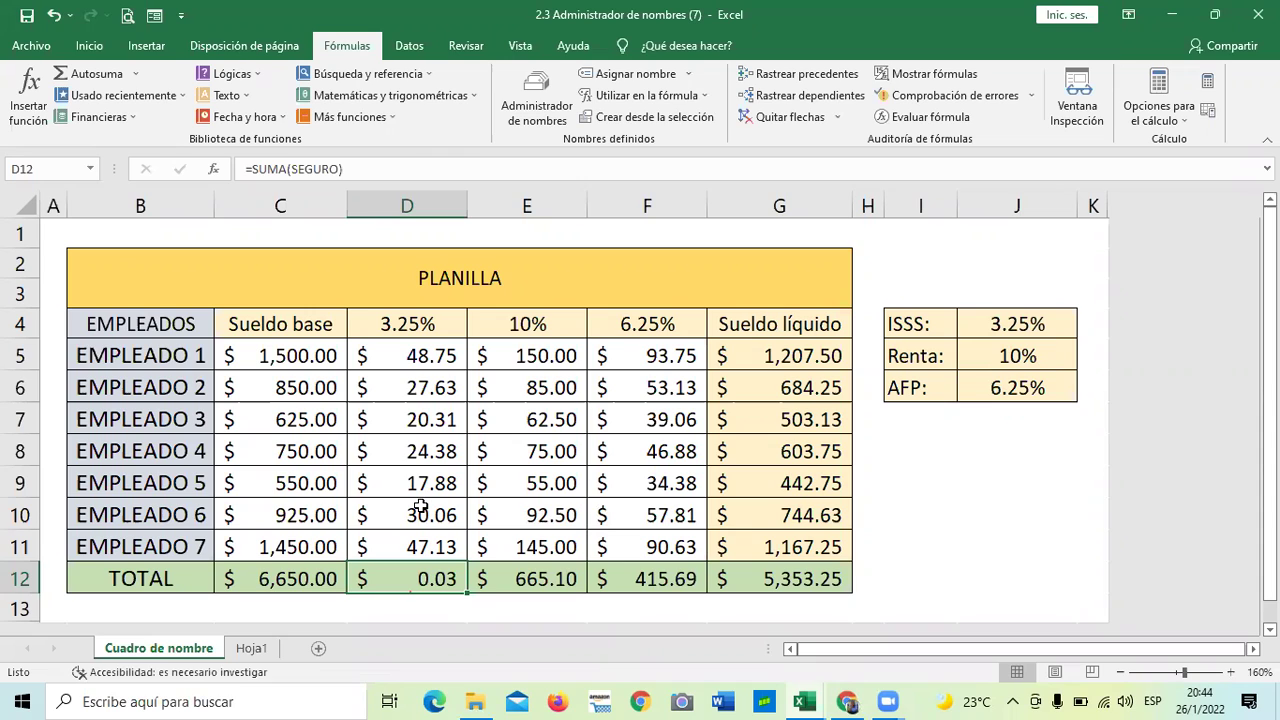
{"action": "left_click", "coordinate": [321, 575]}
{"action": "left_click", "coordinate": [383, 168]}
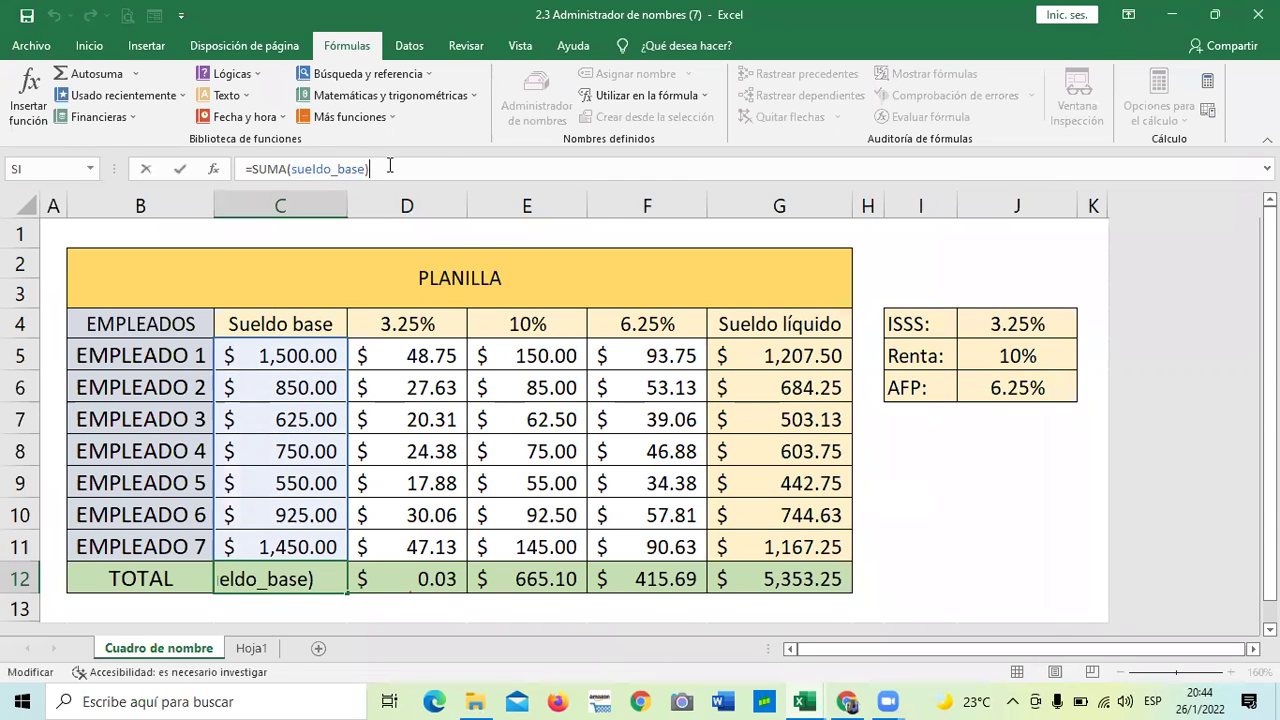
{"action": "key", "text": "ctrl+Return"}
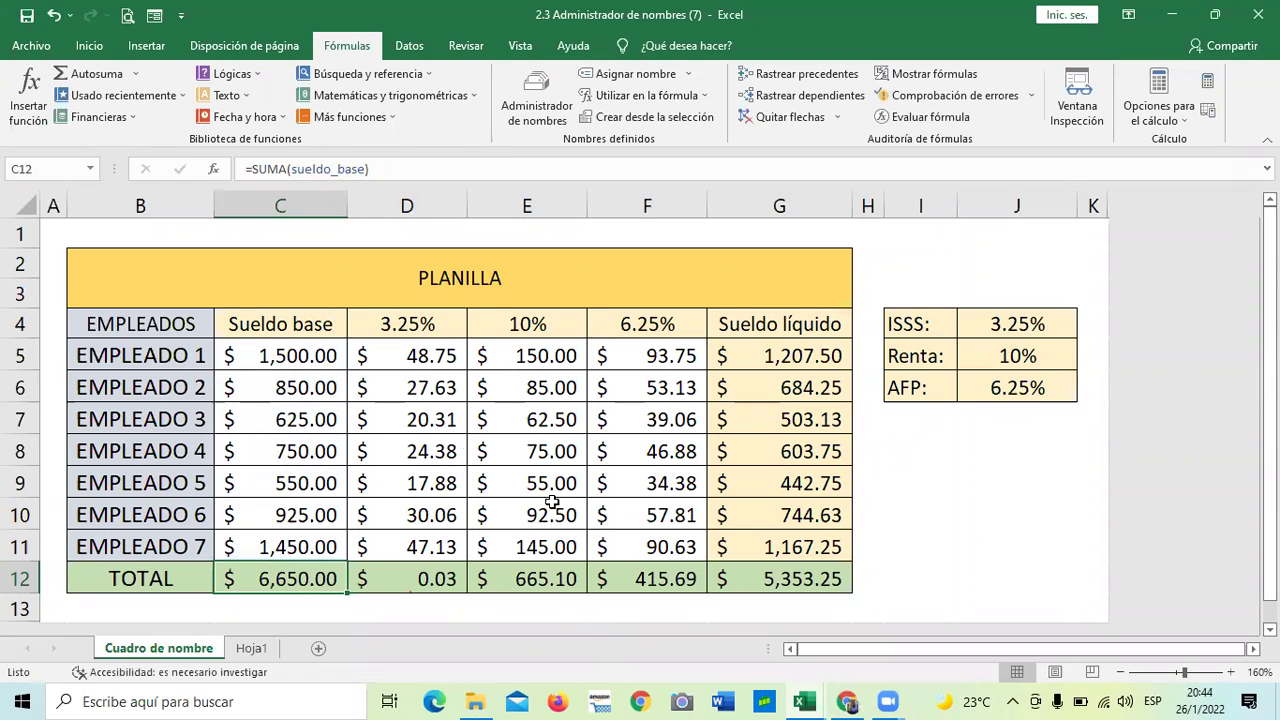
{"action": "left_click", "coordinate": [977, 506]}
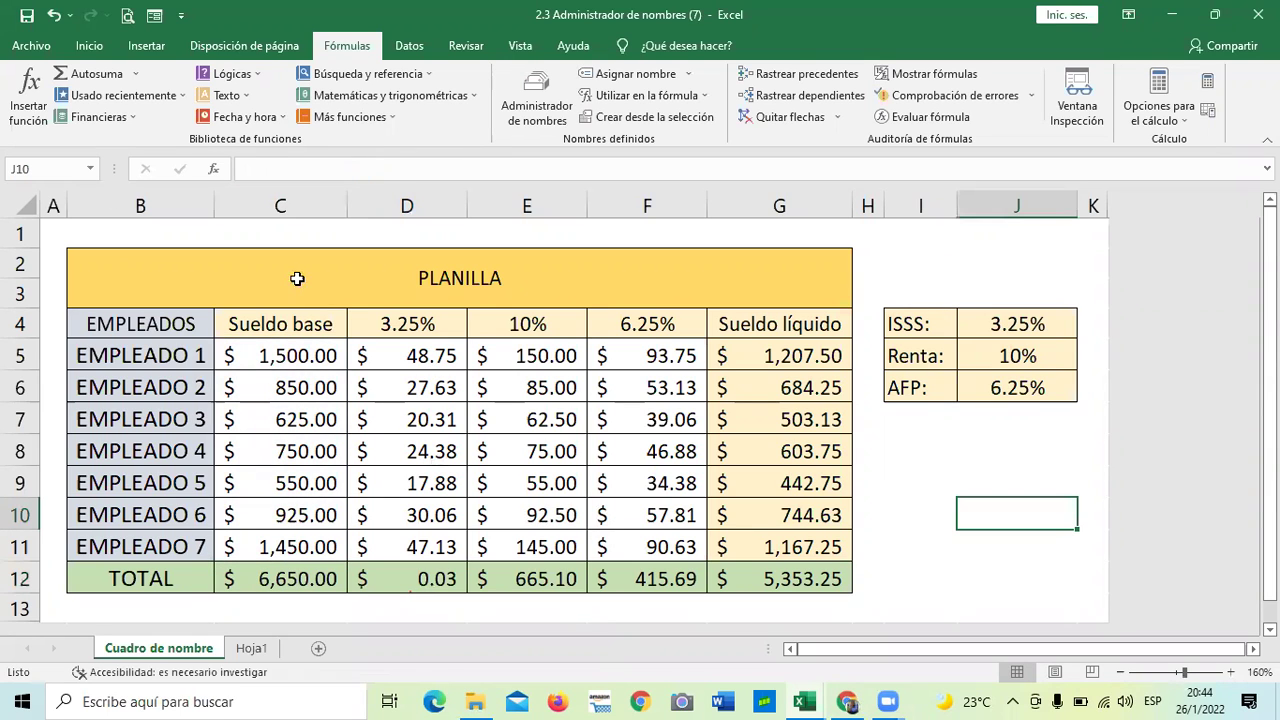
Undo the SEGURO total in D12 and define the workbook-scope name ISSS for the 3.25% amounts in D5:D11.
{"action": "left_click", "coordinate": [55, 16]}
{"action": "left_click", "coordinate": [926, 482]}
{"action": "left_click_drag", "start_coordinate": [432, 343], "coordinate": [424, 546]}
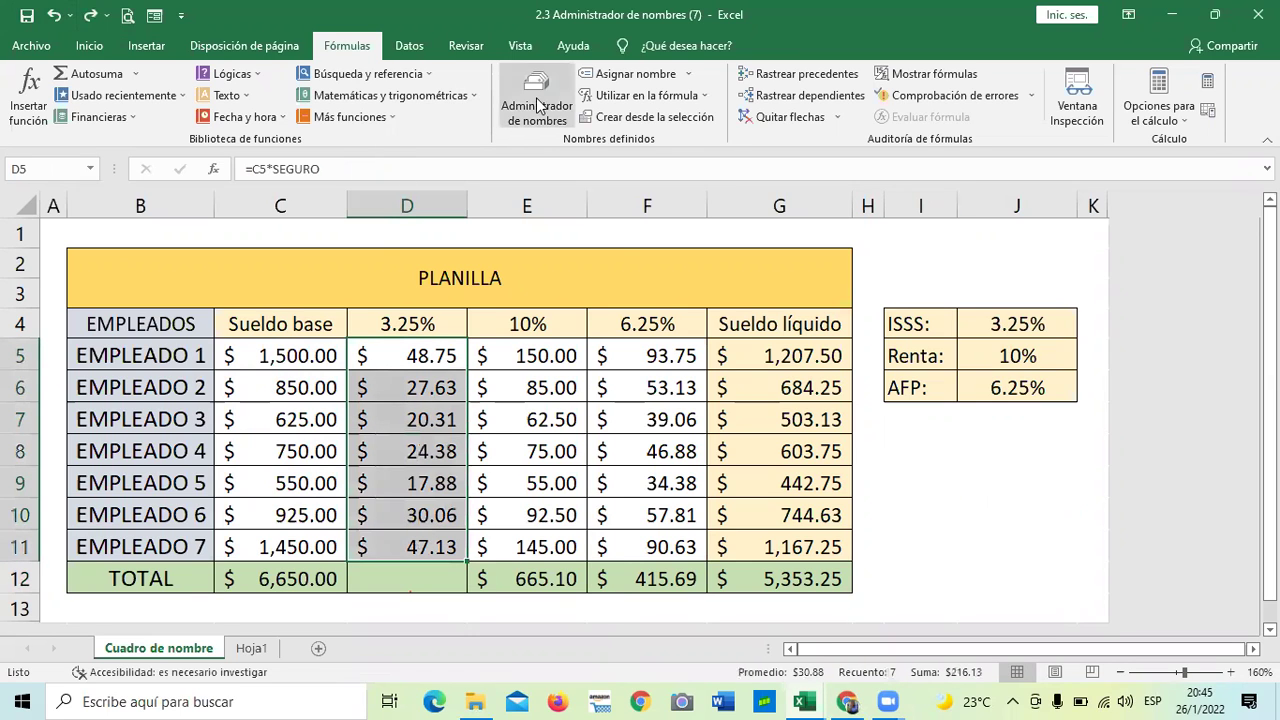
{"action": "left_click", "coordinate": [538, 106]}
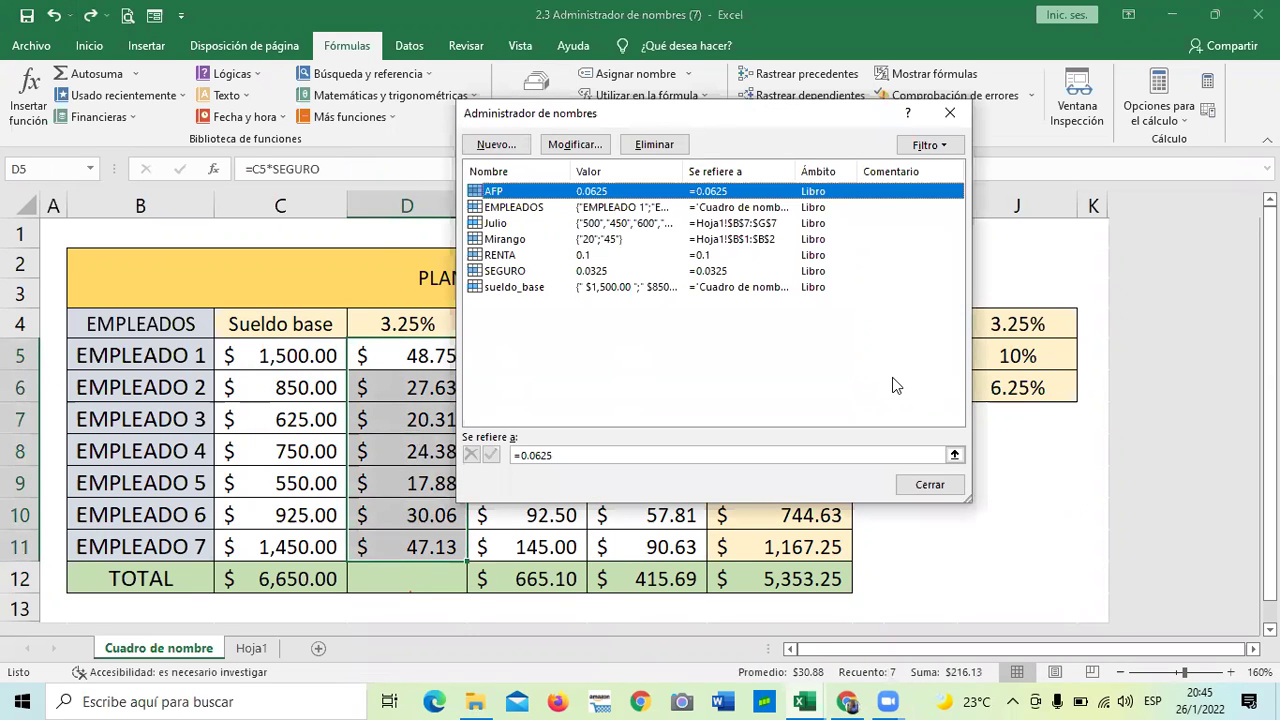
{"action": "left_click", "coordinate": [500, 145]}
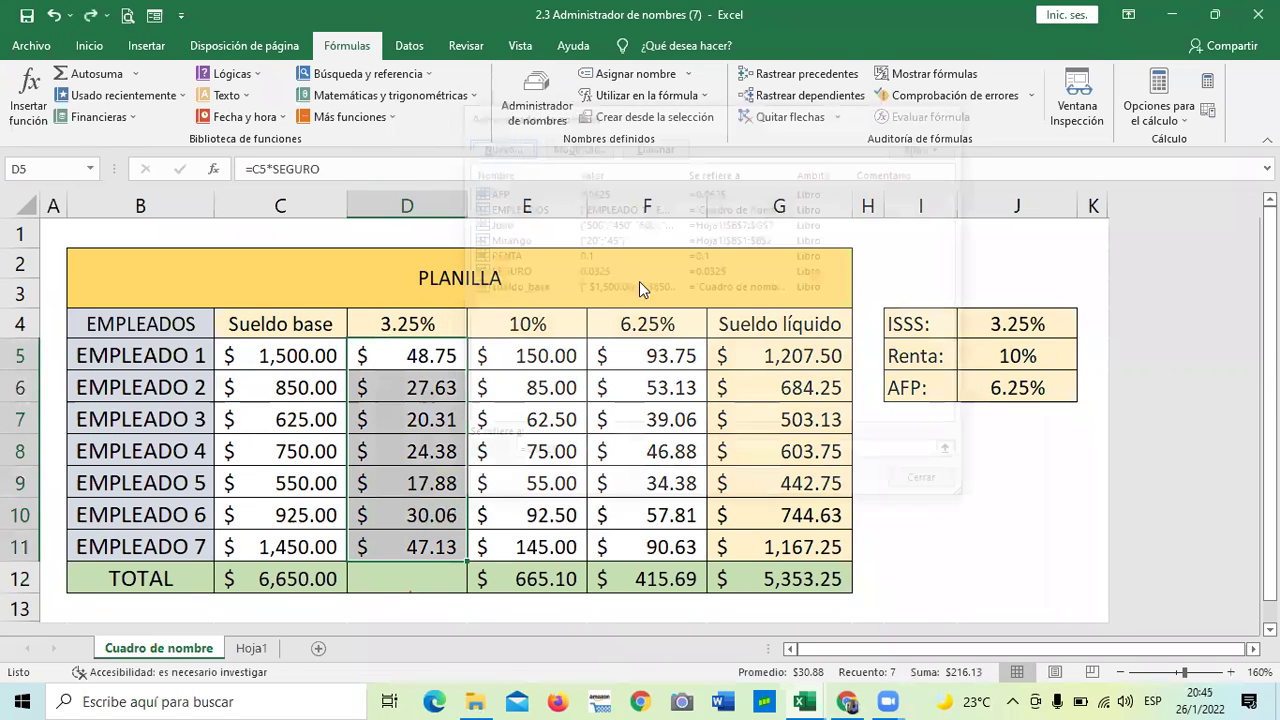
{"action": "type", "text": "ISSS"}
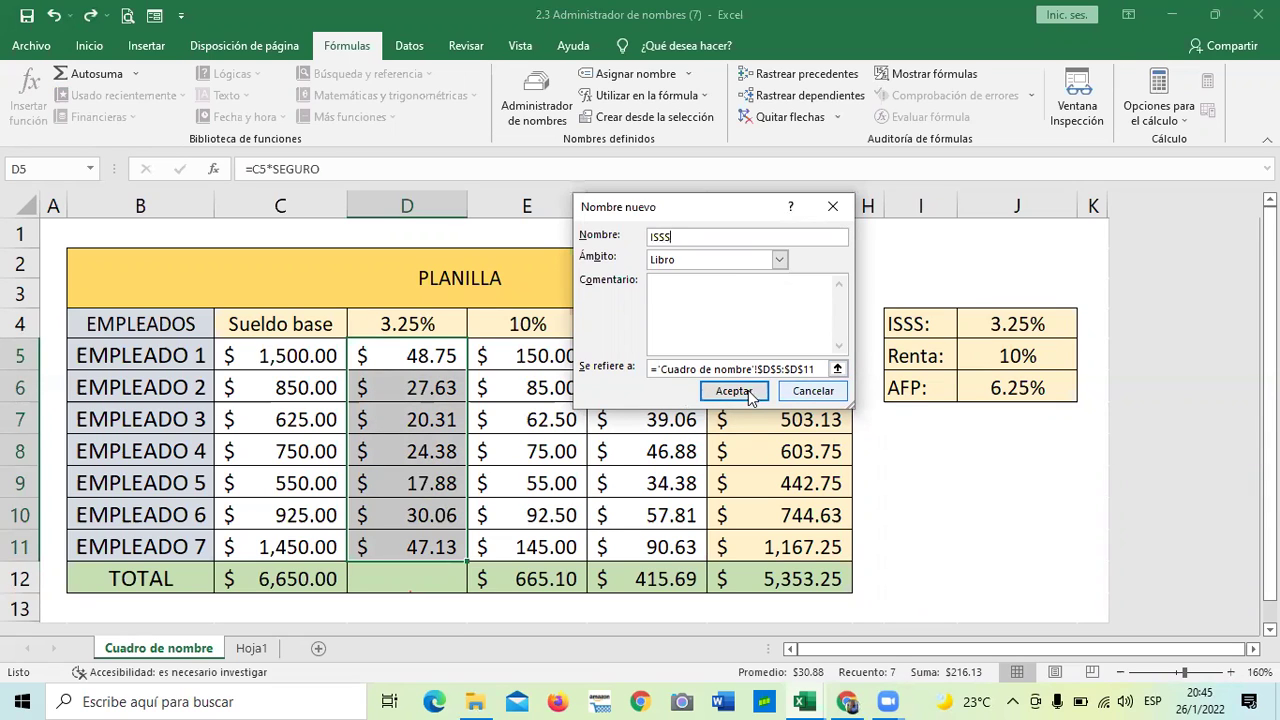
{"action": "left_click_drag", "start_coordinate": [818, 369], "coordinate": [628, 366]}
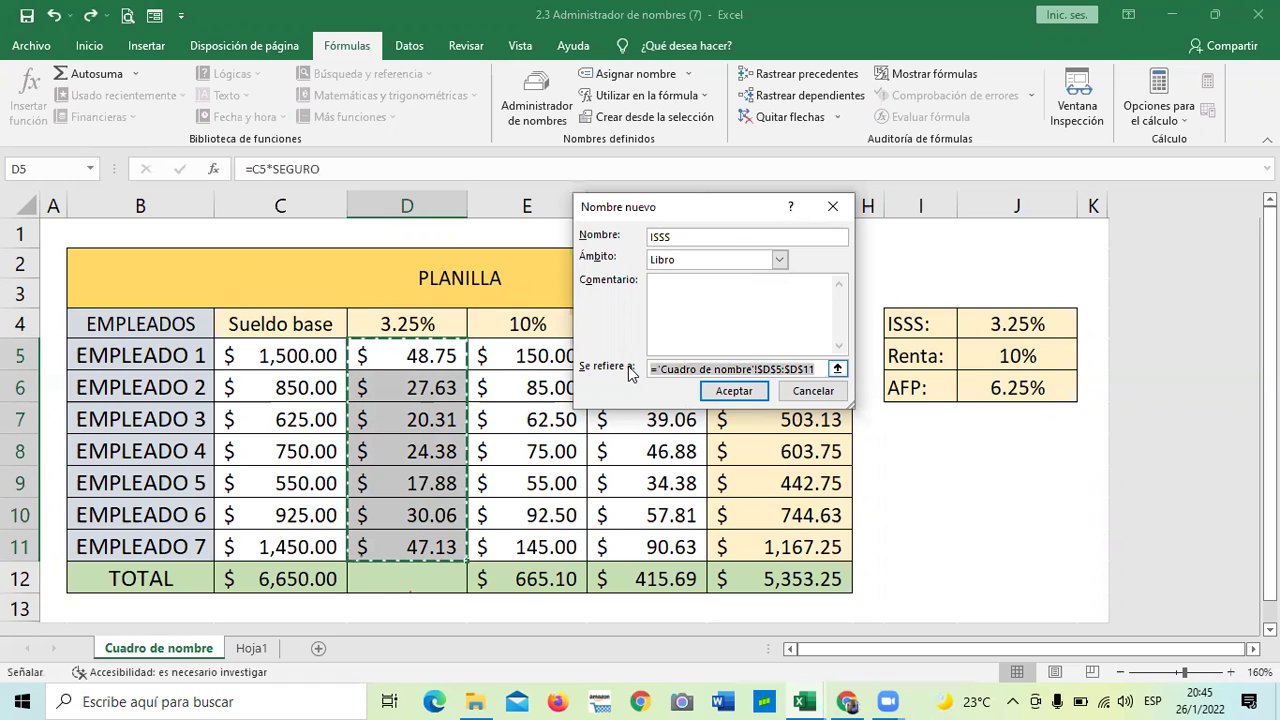
{"action": "left_click", "coordinate": [752, 393]}
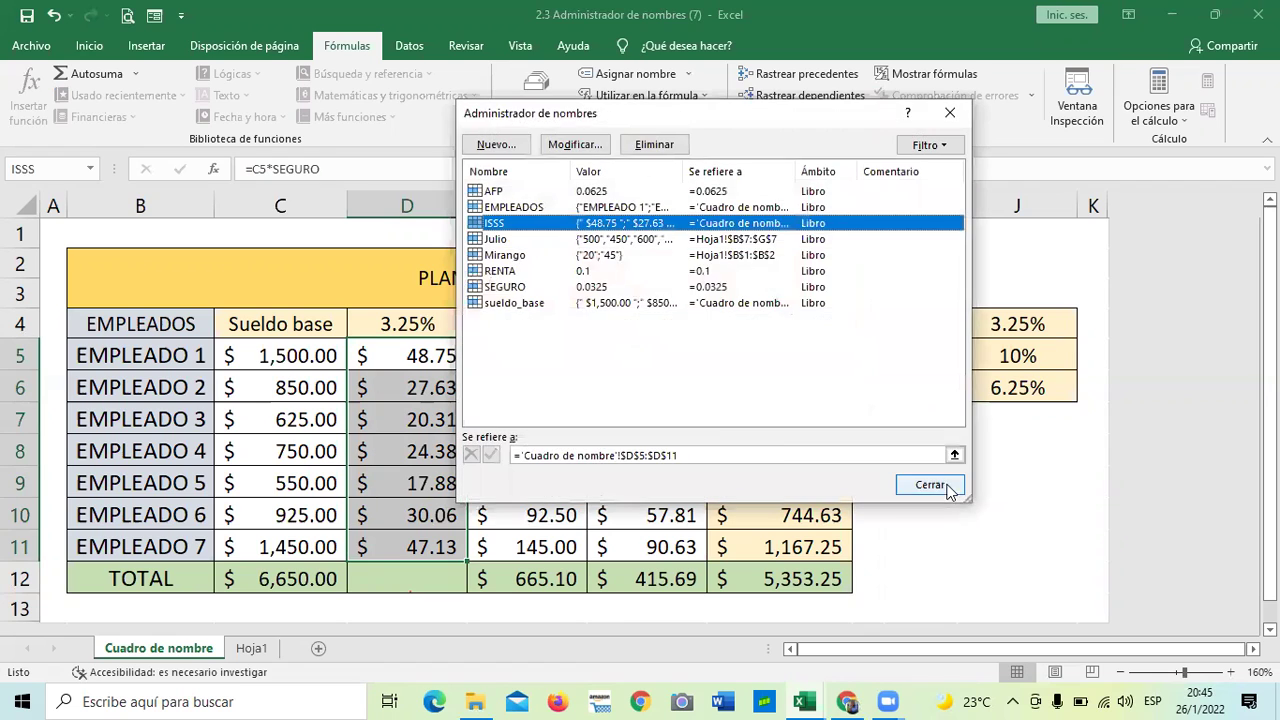
{"action": "left_click", "coordinate": [948, 490]}
Total the 3.25% deductions in cell D12 with the formula =SUMA(ISSS).
{"action": "left_click", "coordinate": [997, 523]}
{"action": "left_click", "coordinate": [428, 573]}
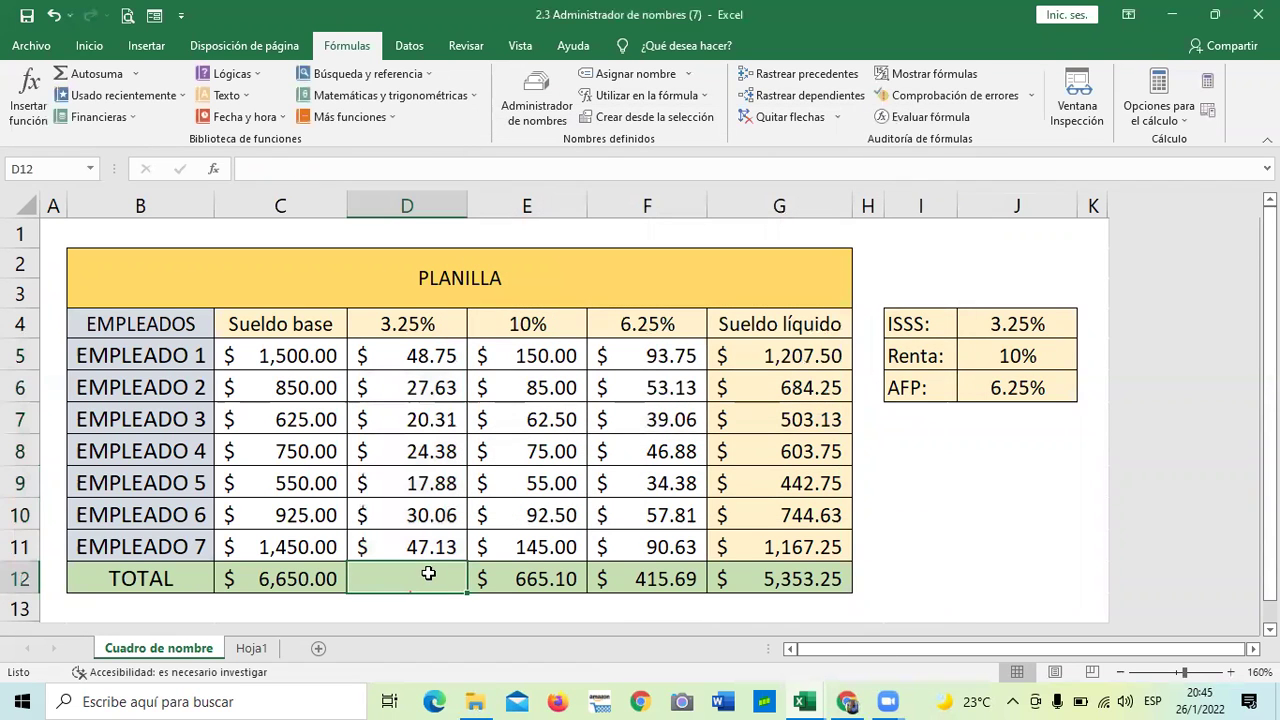
{"action": "double_click", "coordinate": [429, 573]}
{"action": "type", "text": "suma"}
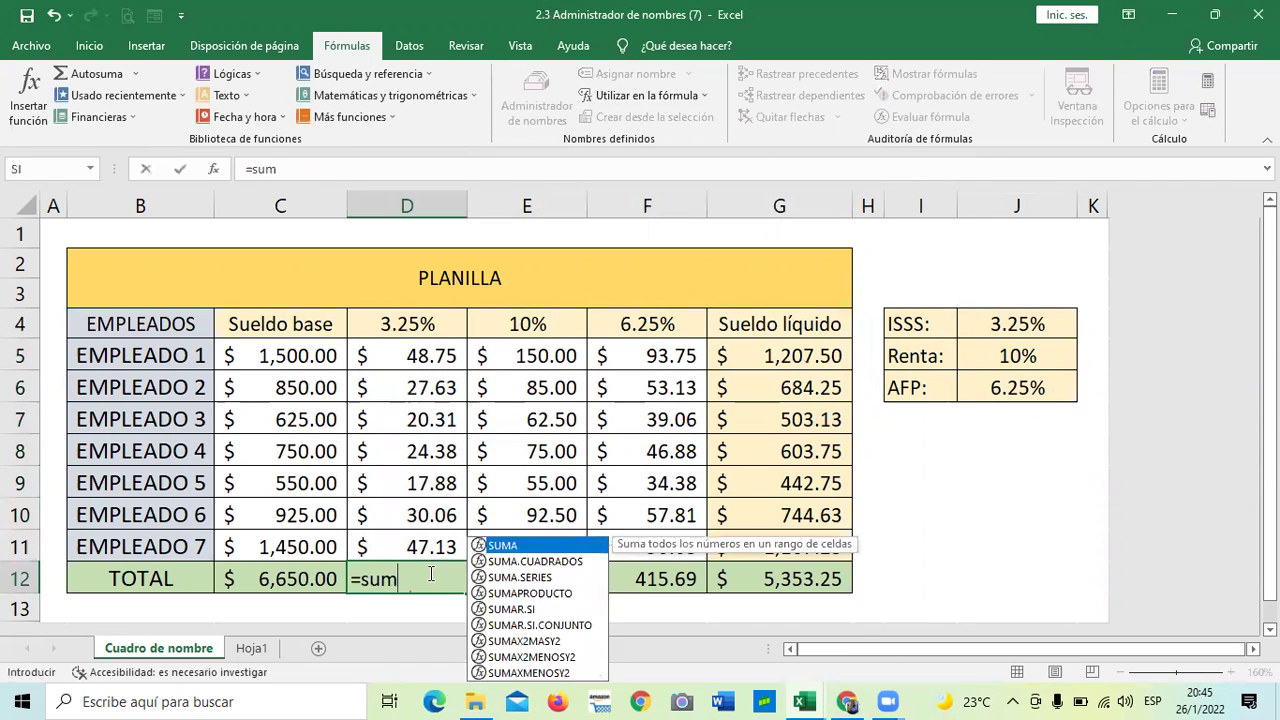
{"action": "double_click", "coordinate": [572, 546]}
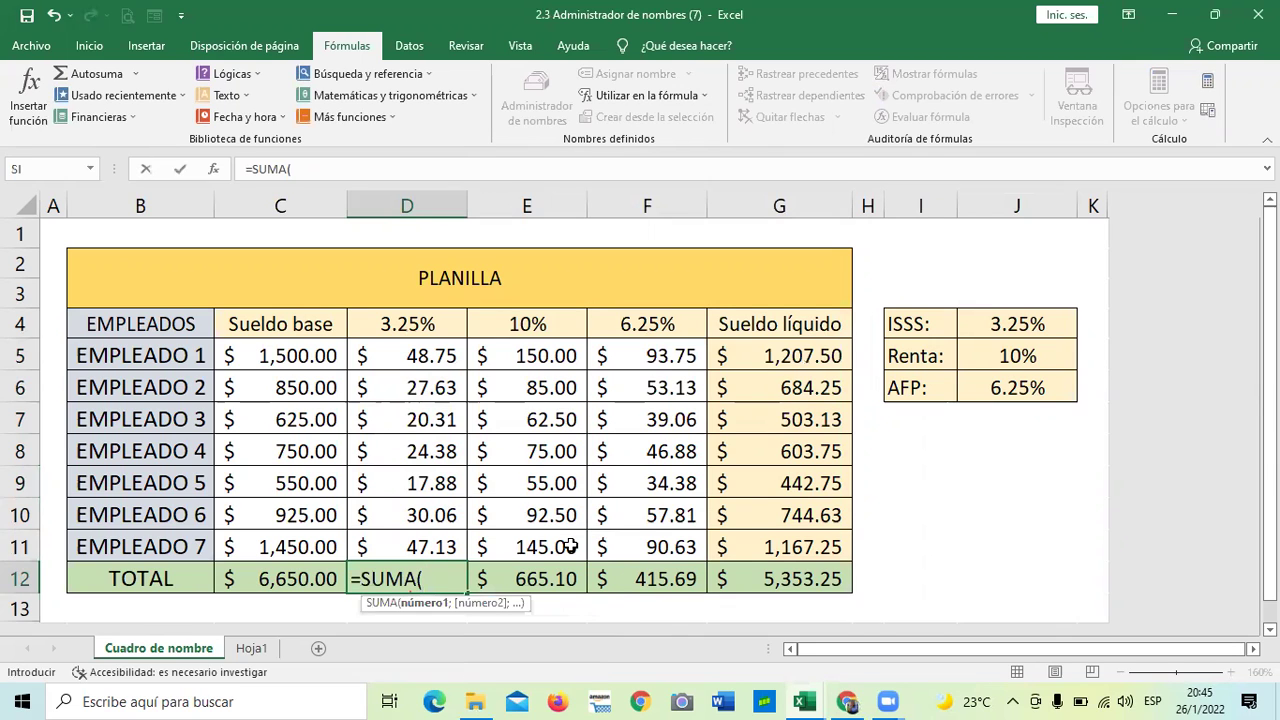
{"action": "type", "text": "is"}
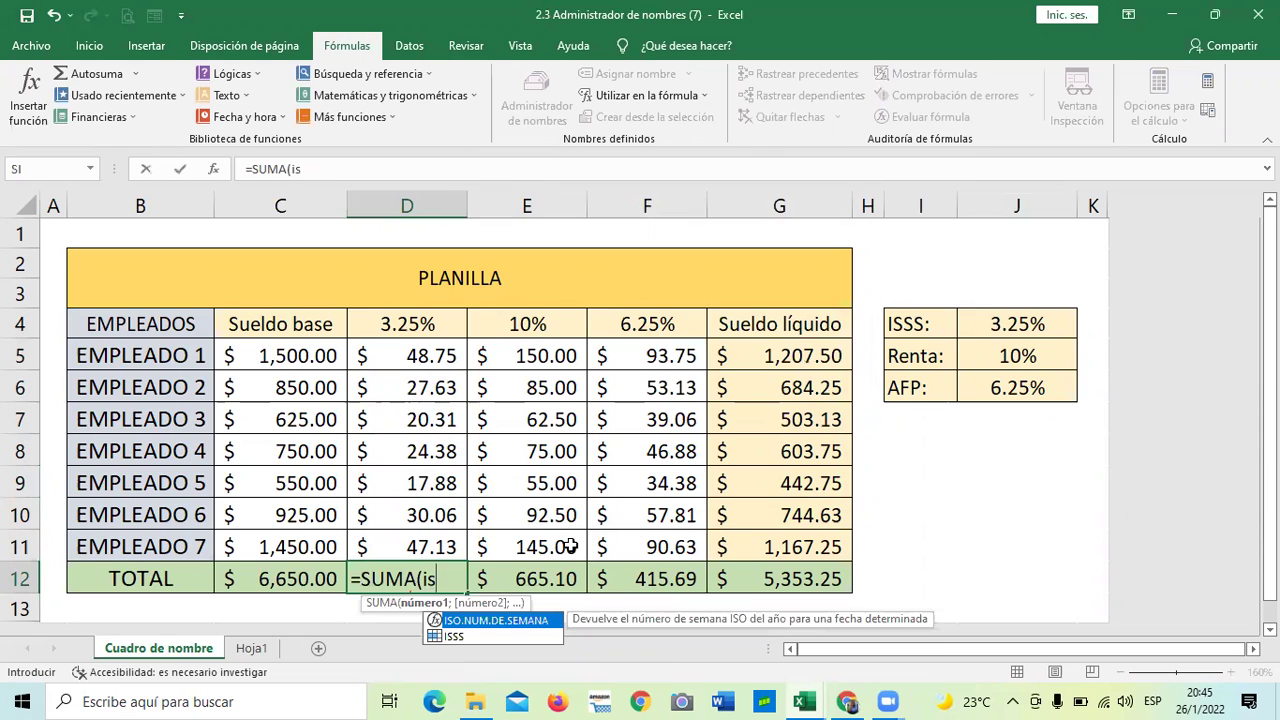
{"action": "double_click", "coordinate": [470, 637]}
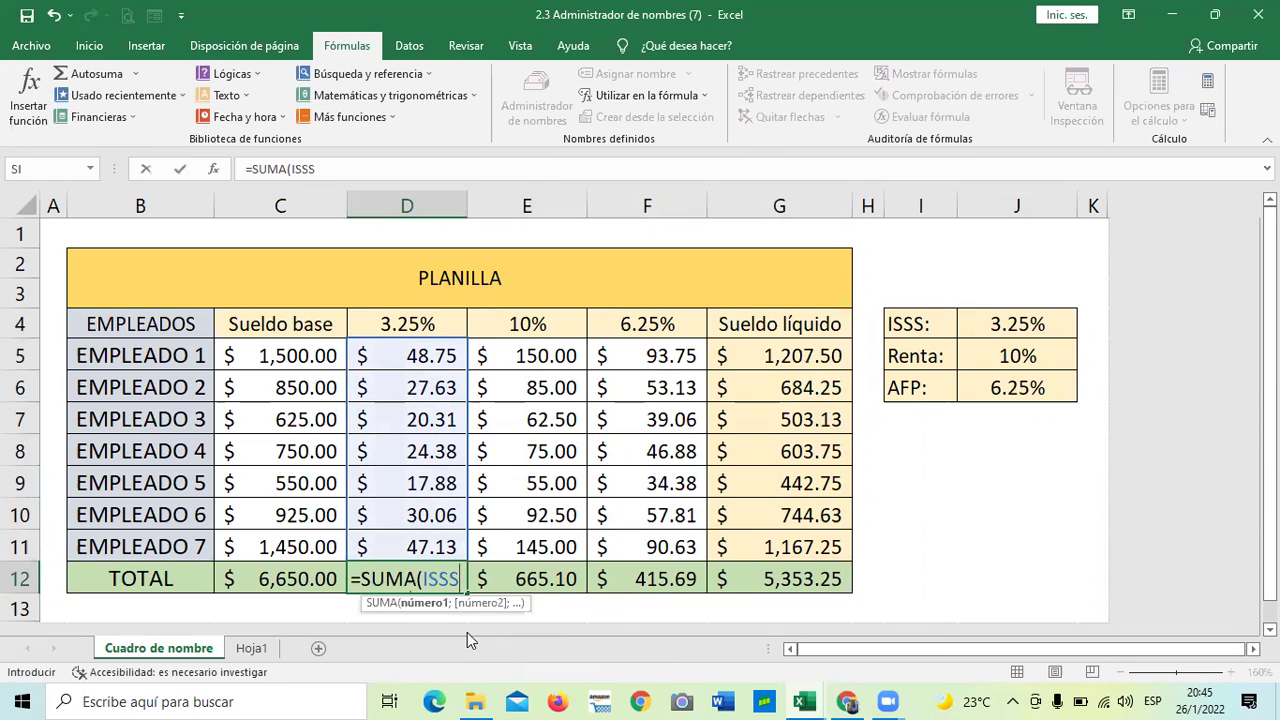
{"action": "type", "text": ")"}
{"action": "key", "text": "Return"}
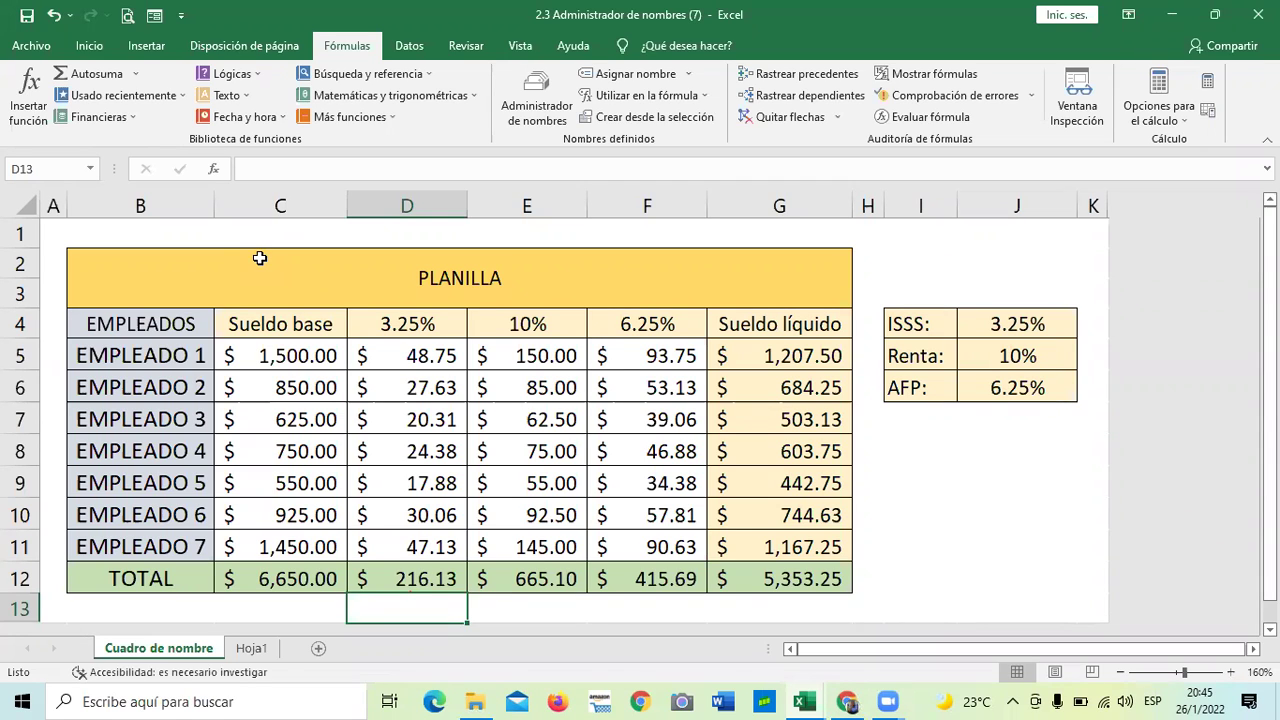
{"action": "left_click", "coordinate": [949, 464]}
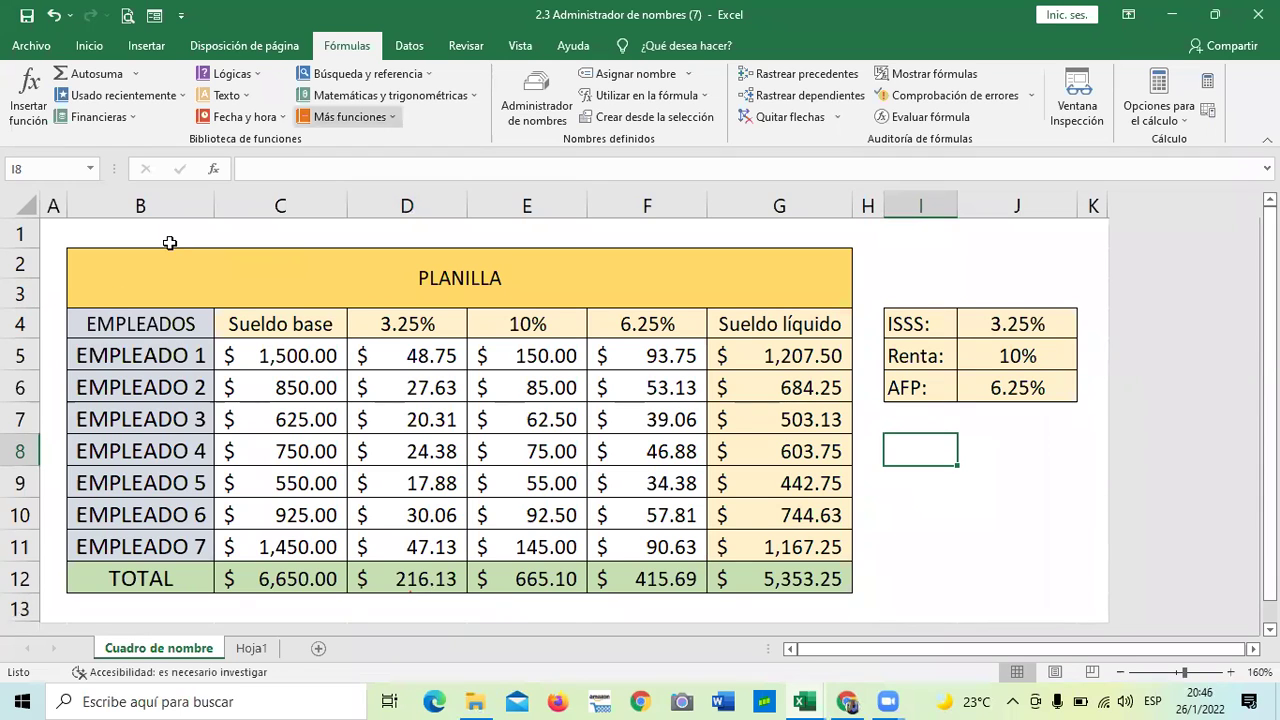
Review the ISSS, Renta and AFP rates in J4:J6, the total formula in D12, and the Hoja1 sheet.
{"action": "left_click", "coordinate": [982, 323]}
{"action": "left_click", "coordinate": [985, 358]}
{"action": "left_click", "coordinate": [1002, 395]}
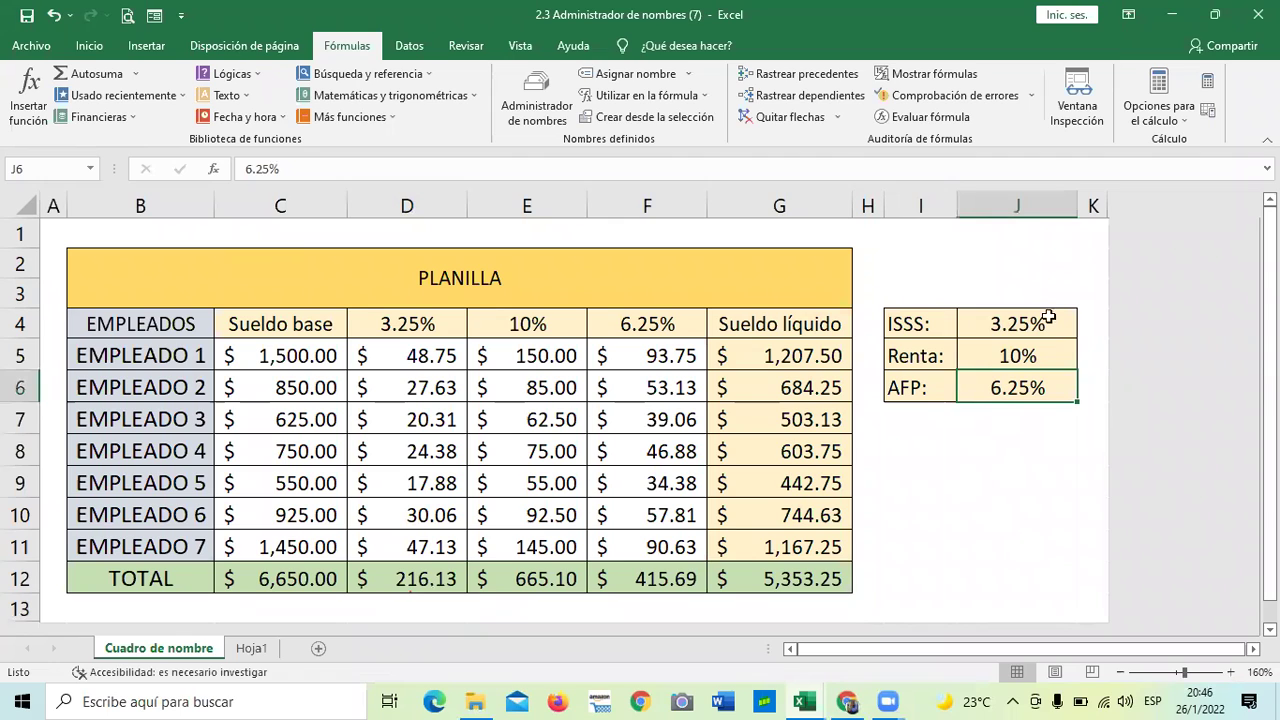
{"action": "left_click", "coordinate": [930, 518]}
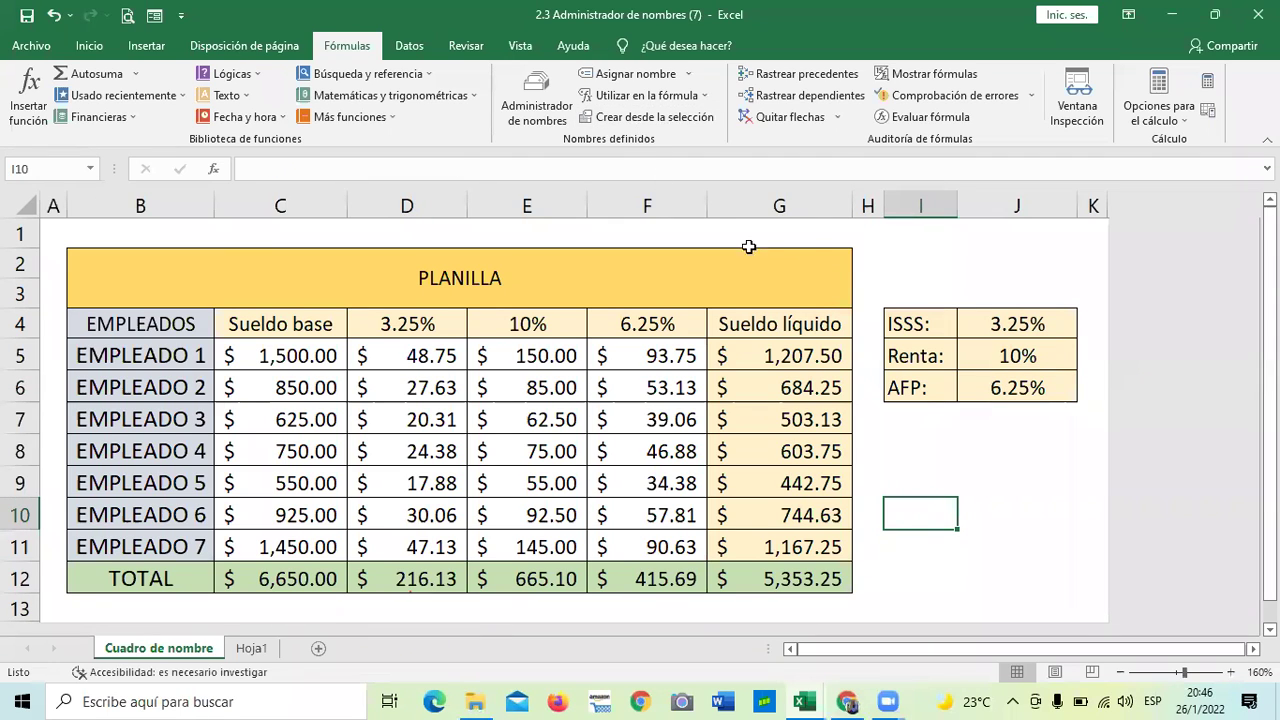
{"action": "left_click", "coordinate": [393, 581]}
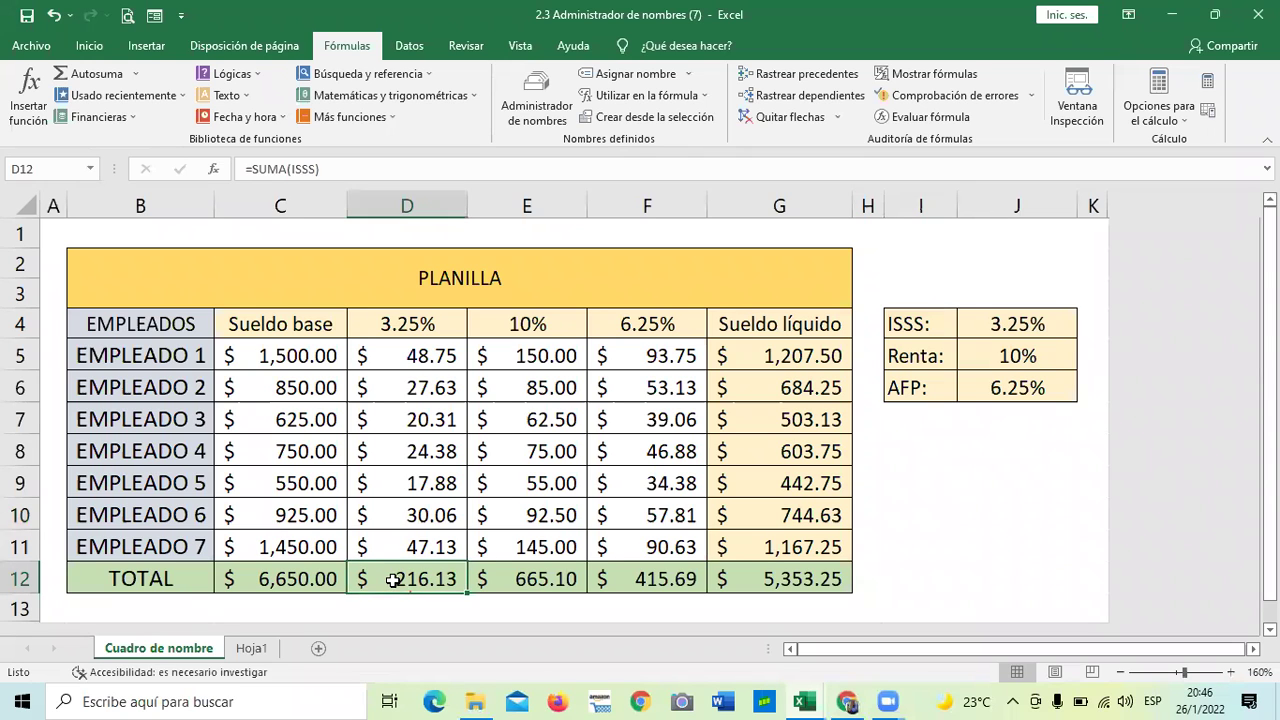
{"action": "left_click", "coordinate": [251, 648]}
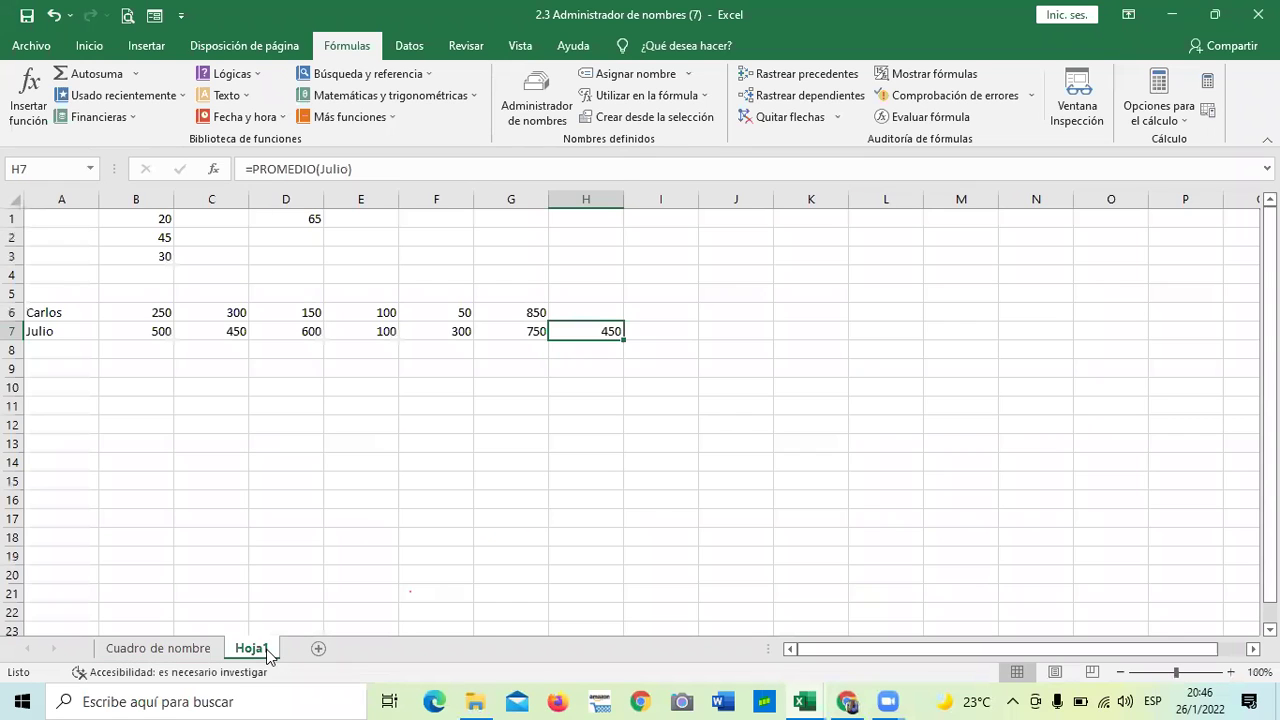
{"action": "left_click", "coordinate": [175, 650]}
{"action": "left_click", "coordinate": [916, 495]}
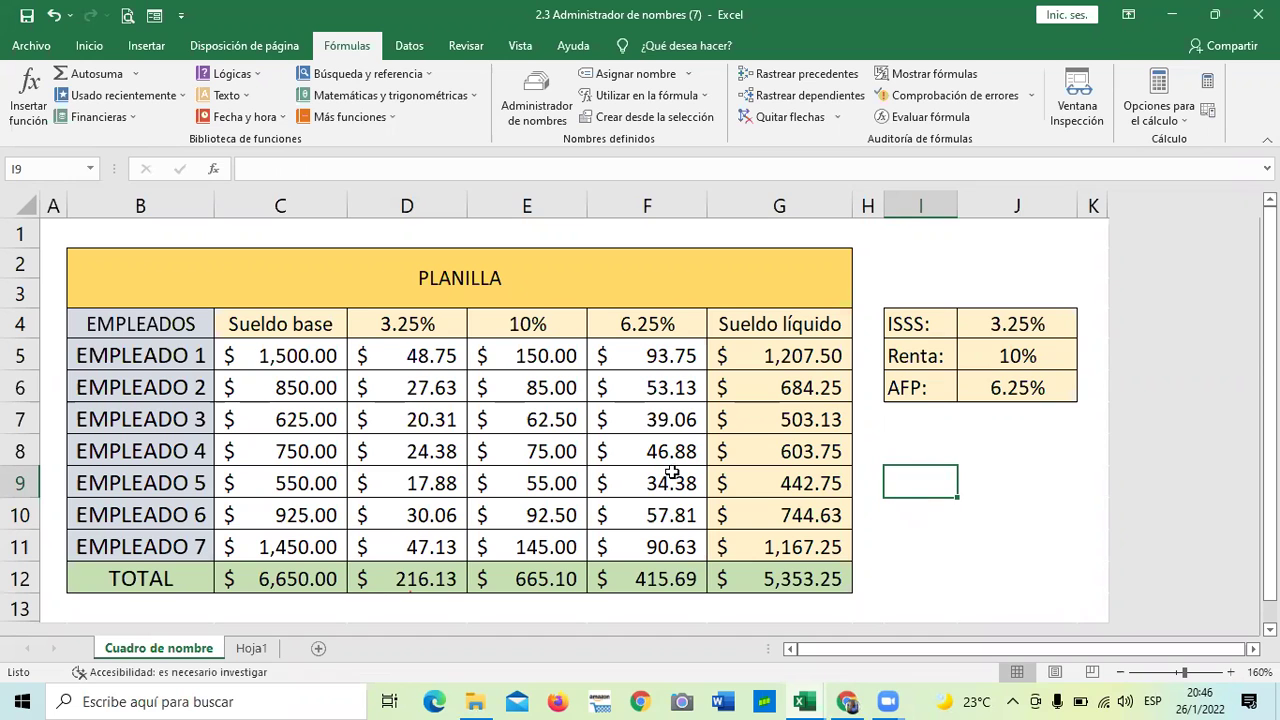
{"action": "scroll", "coordinate": [666, 534], "scroll_direction": "down", "scroll_amount": 1}
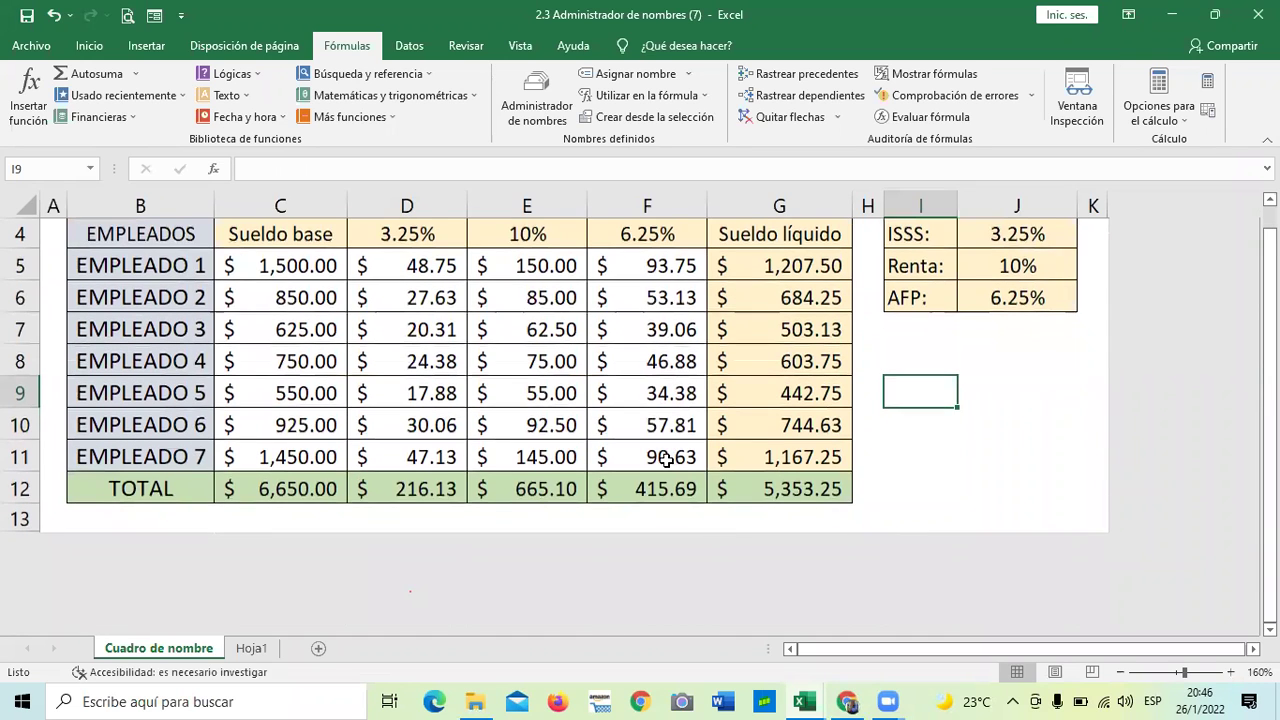
{"action": "scroll", "coordinate": [666, 534], "scroll_direction": "up", "scroll_amount": 1}
{"action": "scroll", "coordinate": [666, 455], "scroll_direction": "down", "scroll_amount": 1}
{"action": "scroll", "coordinate": [666, 457], "scroll_direction": "up", "scroll_amount": 1}
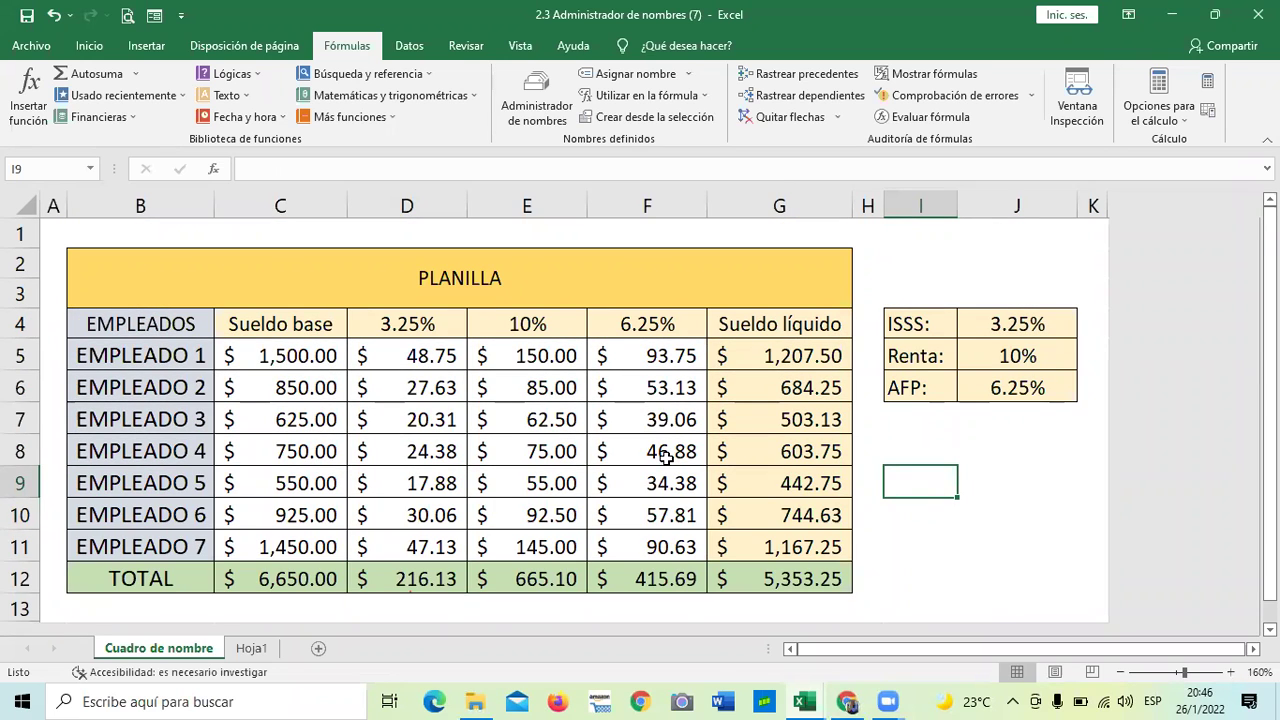
{"action": "scroll", "coordinate": [474, 407], "scroll_direction": "down", "scroll_amount": 2}
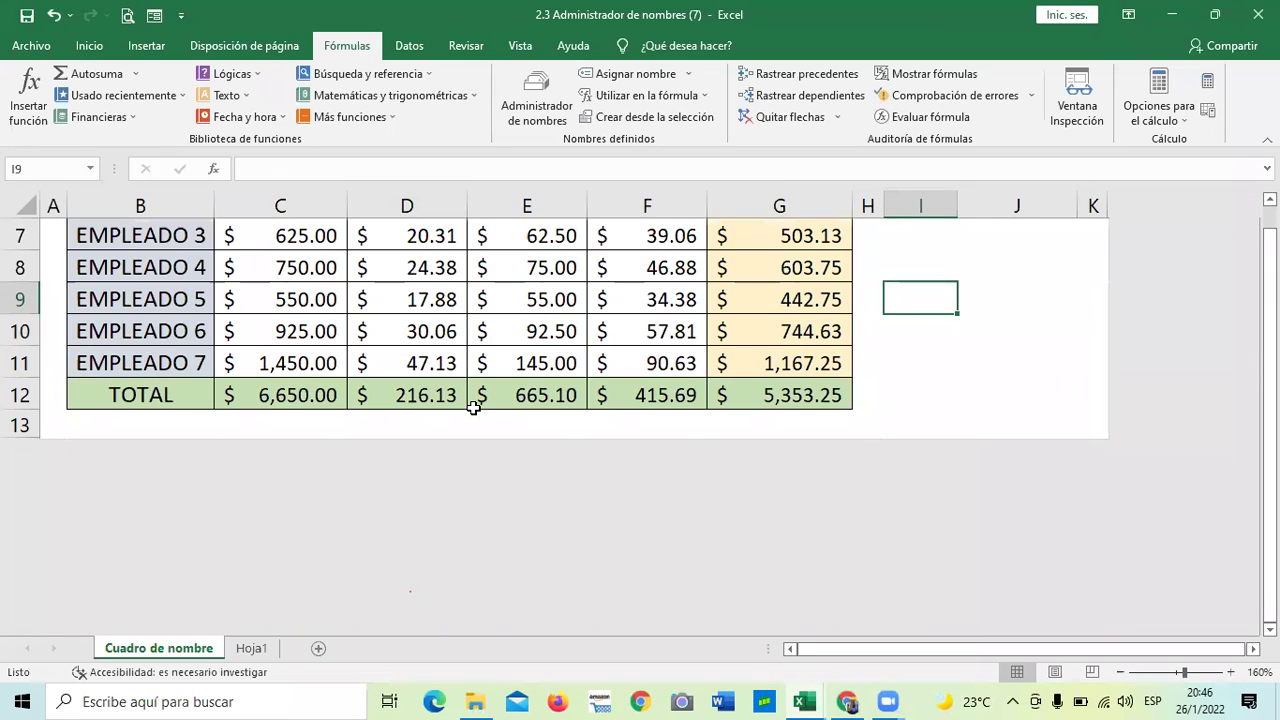
{"action": "scroll", "coordinate": [474, 407], "scroll_direction": "up", "scroll_amount": 1}
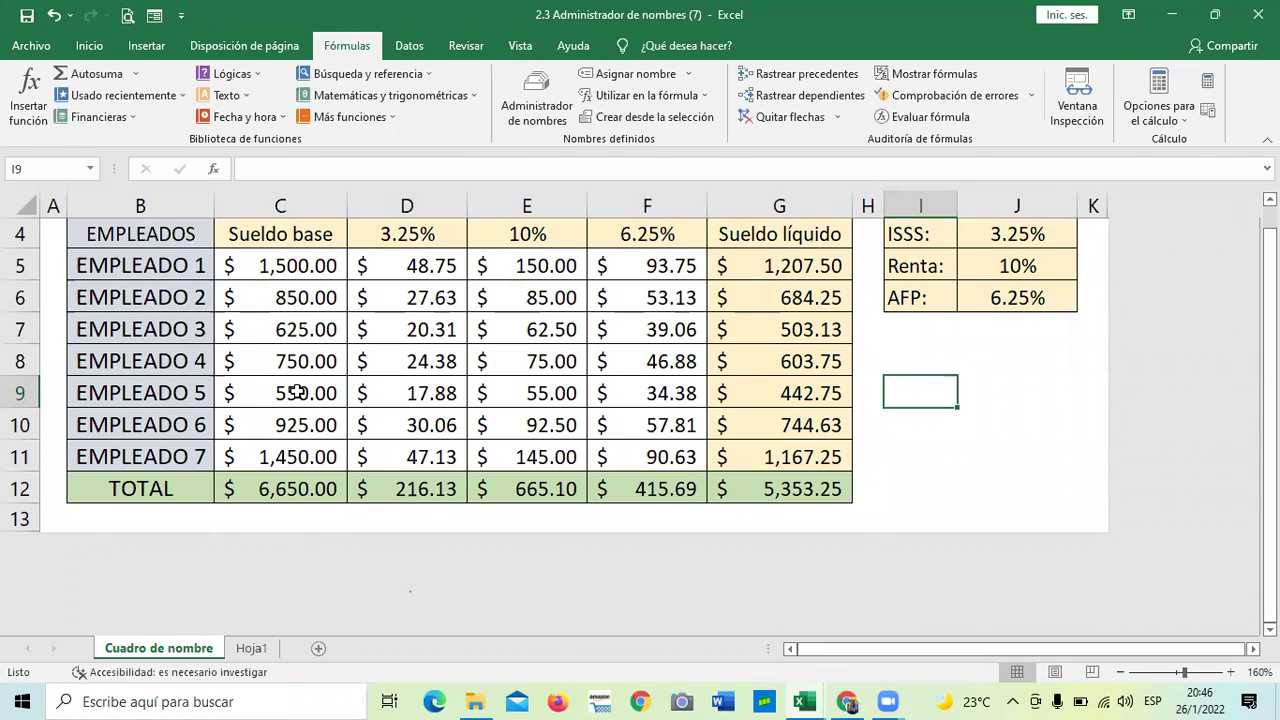
{"action": "scroll", "coordinate": [298, 391], "scroll_direction": "up", "scroll_amount": 1}
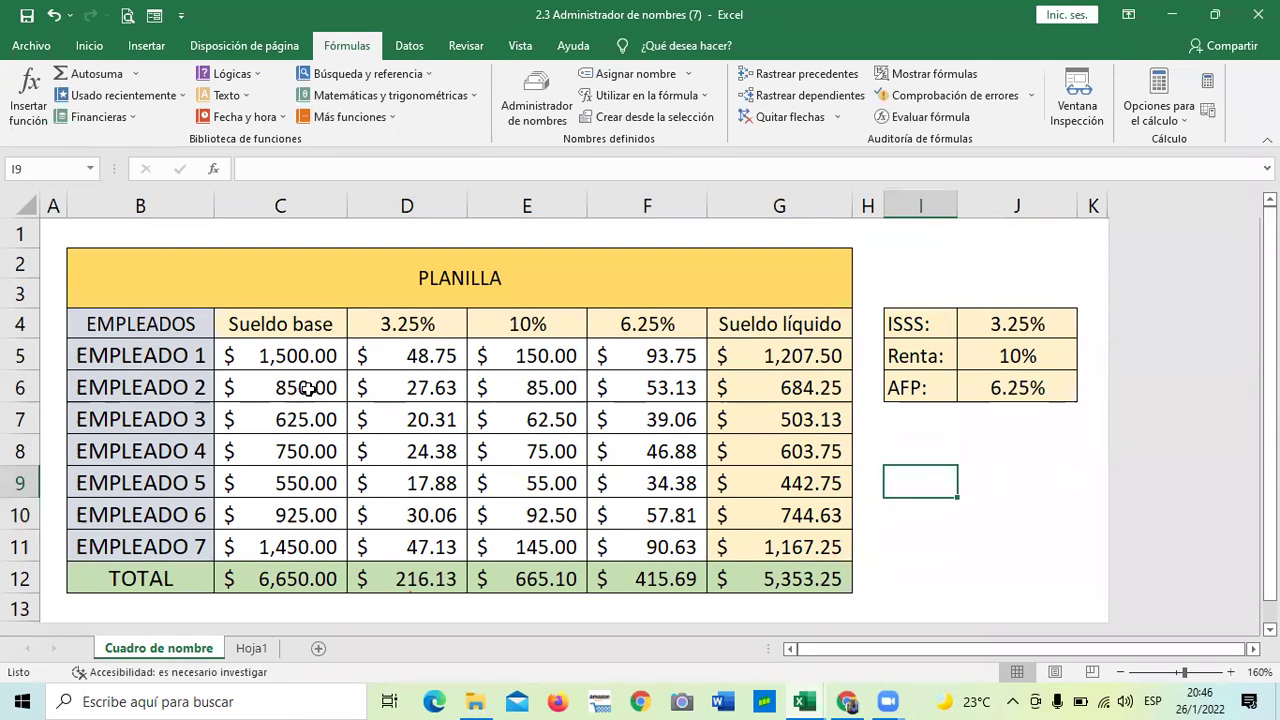
Compare the base salaries in C5:C11 with the 3.25% deduction formulas in D5:D11.
{"action": "left_click", "coordinate": [305, 356]}
{"action": "left_click", "coordinate": [276, 553]}
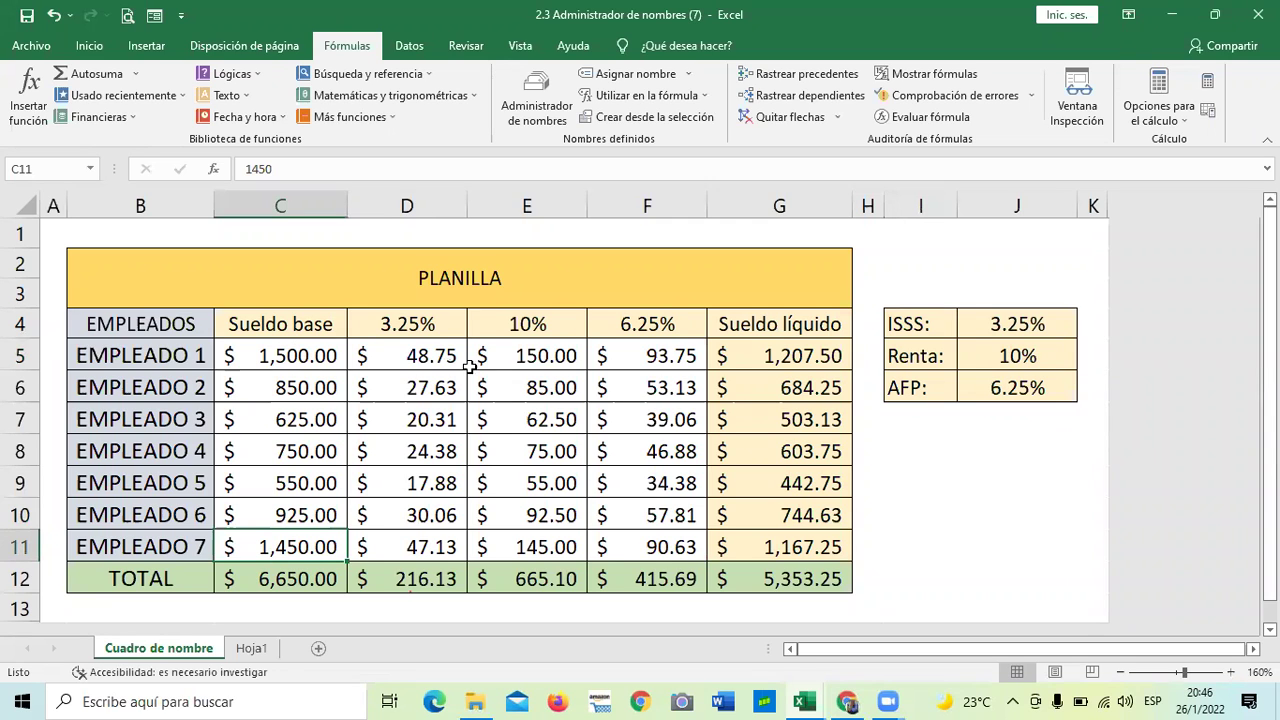
{"action": "left_click", "coordinate": [428, 357]}
{"action": "left_click", "coordinate": [306, 354]}
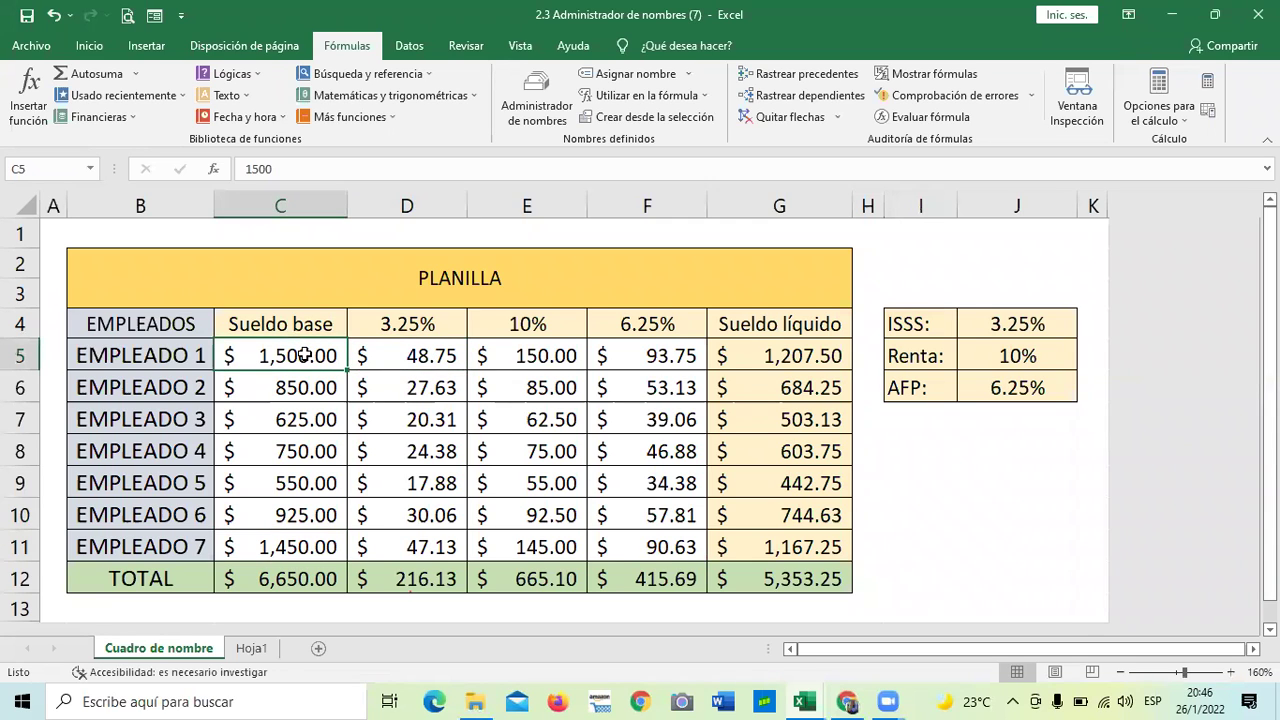
{"action": "left_click", "coordinate": [423, 356]}
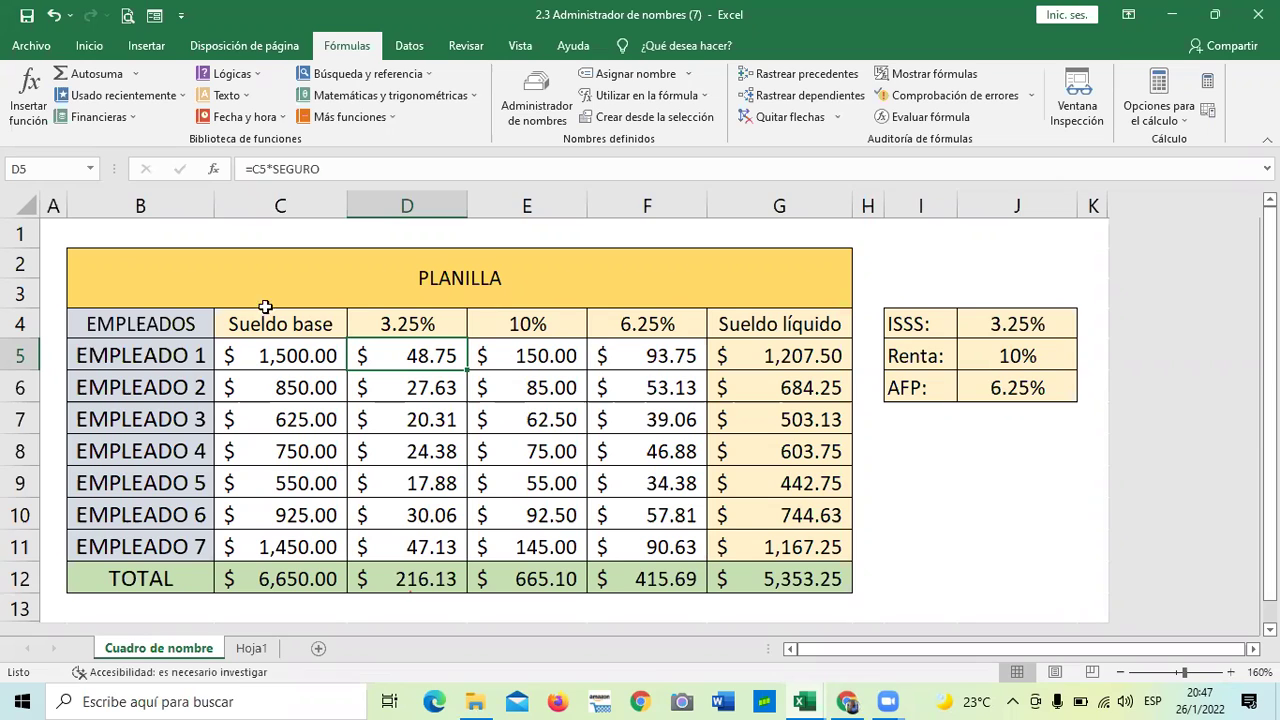
{"action": "left_click", "coordinate": [264, 358]}
{"action": "left_click", "coordinate": [280, 548]}
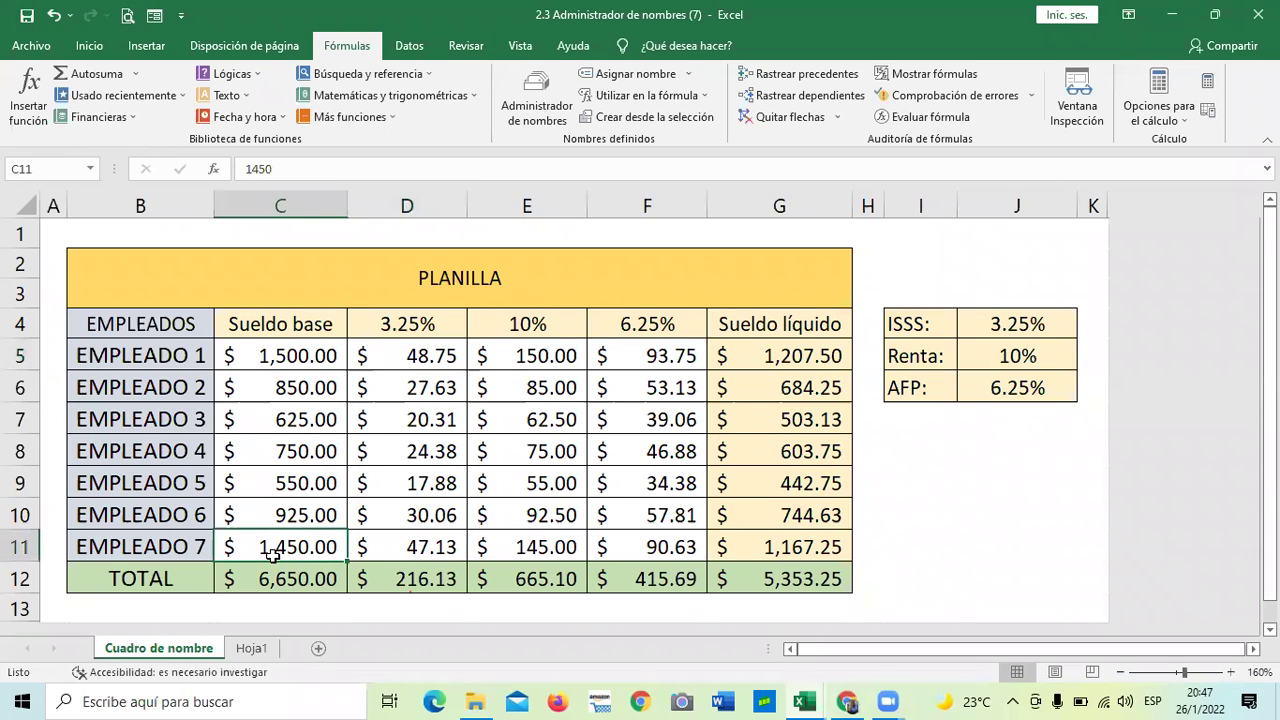
{"action": "left_click", "coordinate": [399, 552]}
{"action": "left_click", "coordinate": [406, 362]}
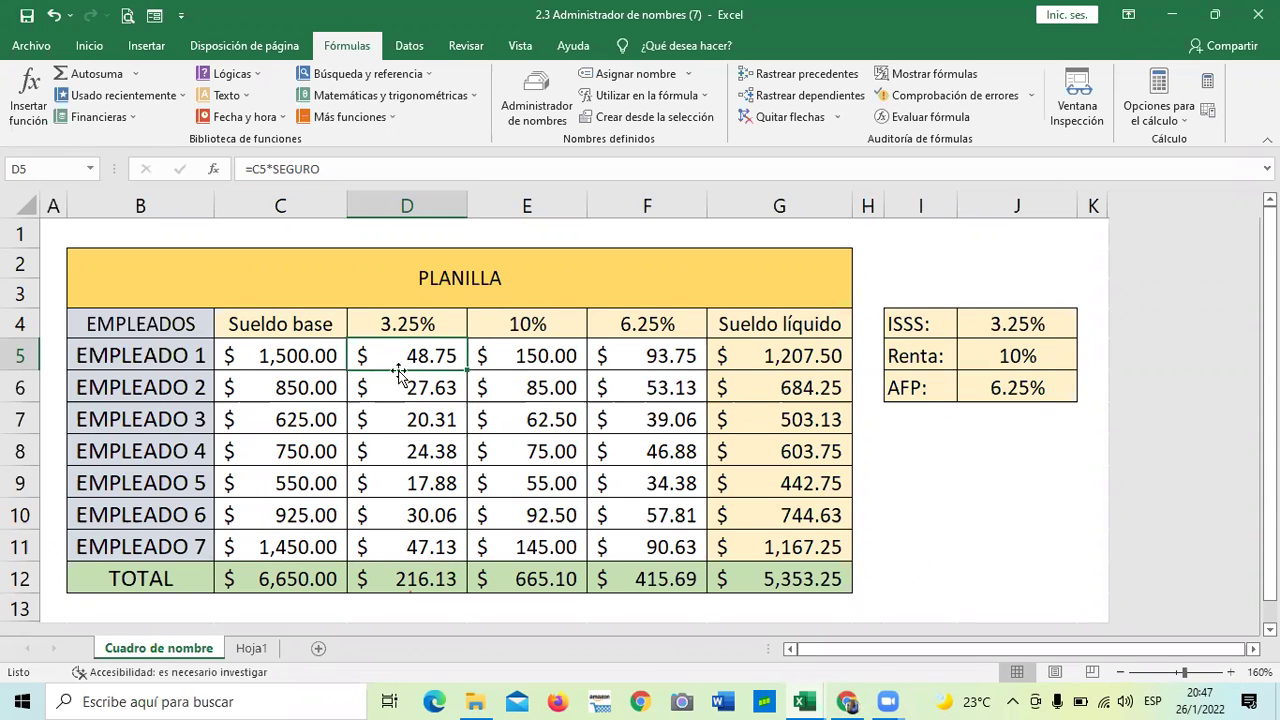
{"action": "left_click", "coordinate": [399, 547]}
{"action": "left_click", "coordinate": [425, 362]}
{"action": "left_click", "coordinate": [428, 548]}
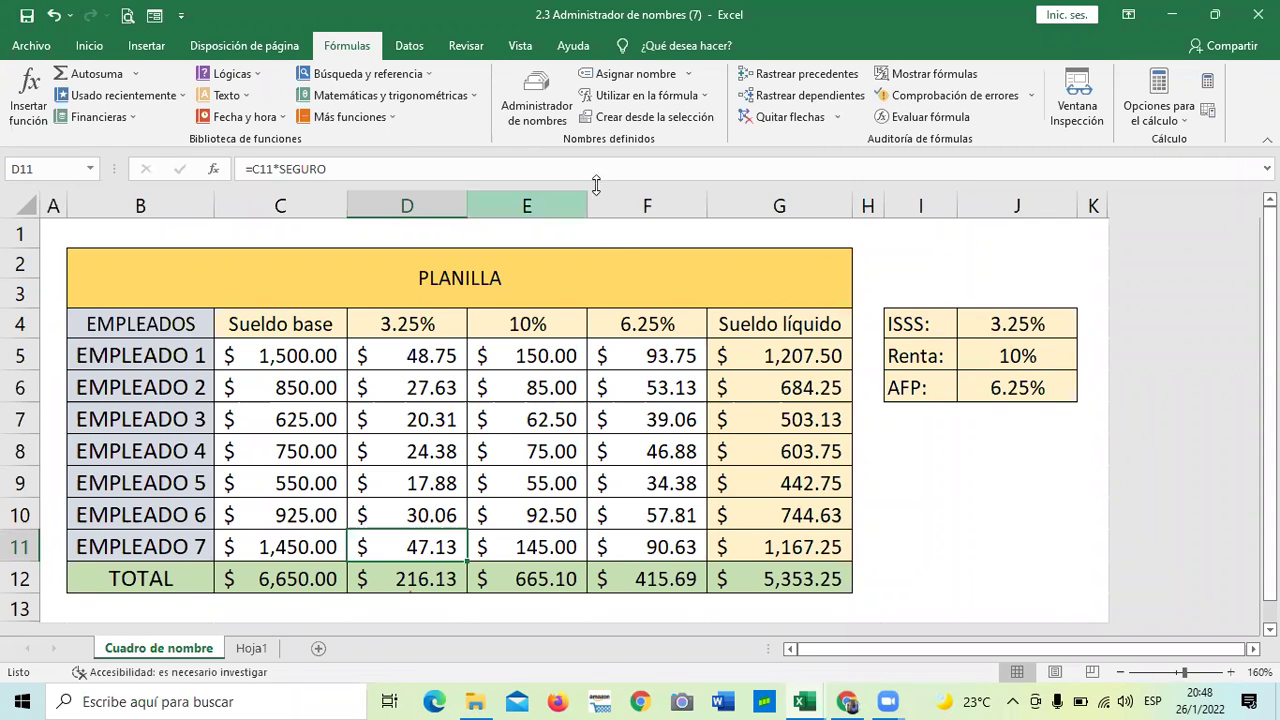
{"action": "left_click", "coordinate": [537, 100]}
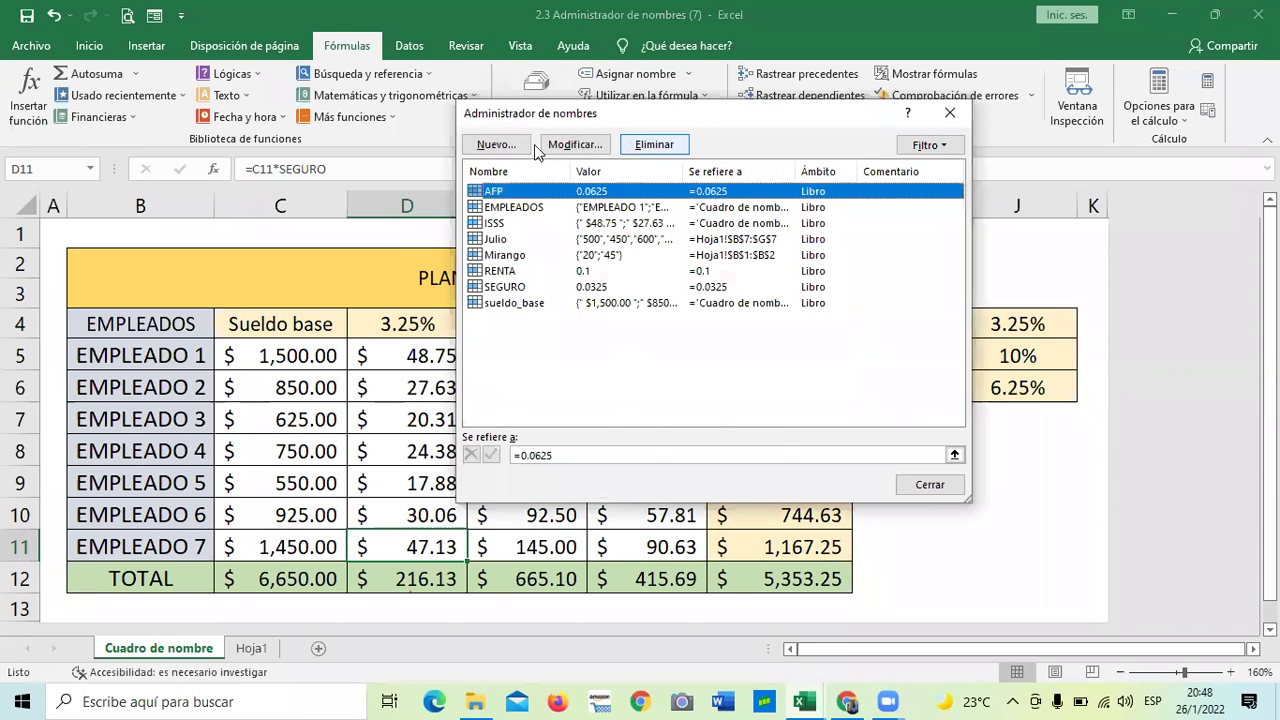
{"action": "left_click", "coordinate": [500, 147]}
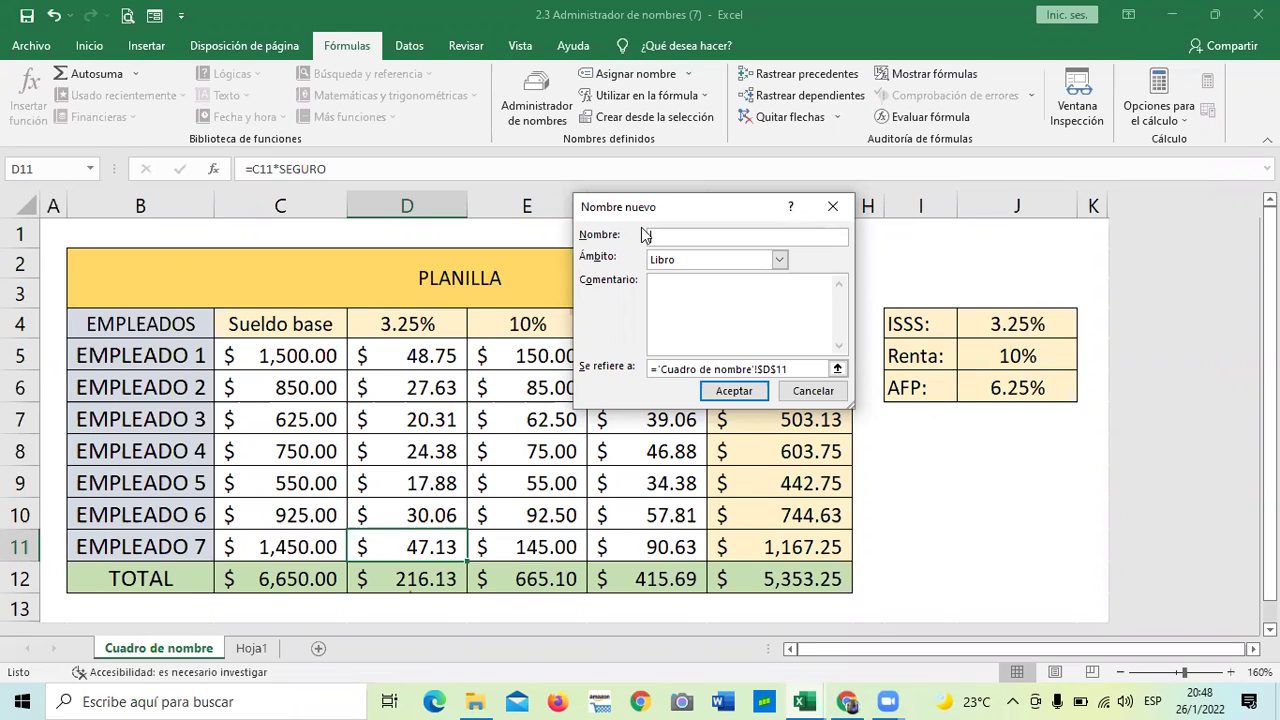
{"action": "left_click", "coordinate": [809, 391]}
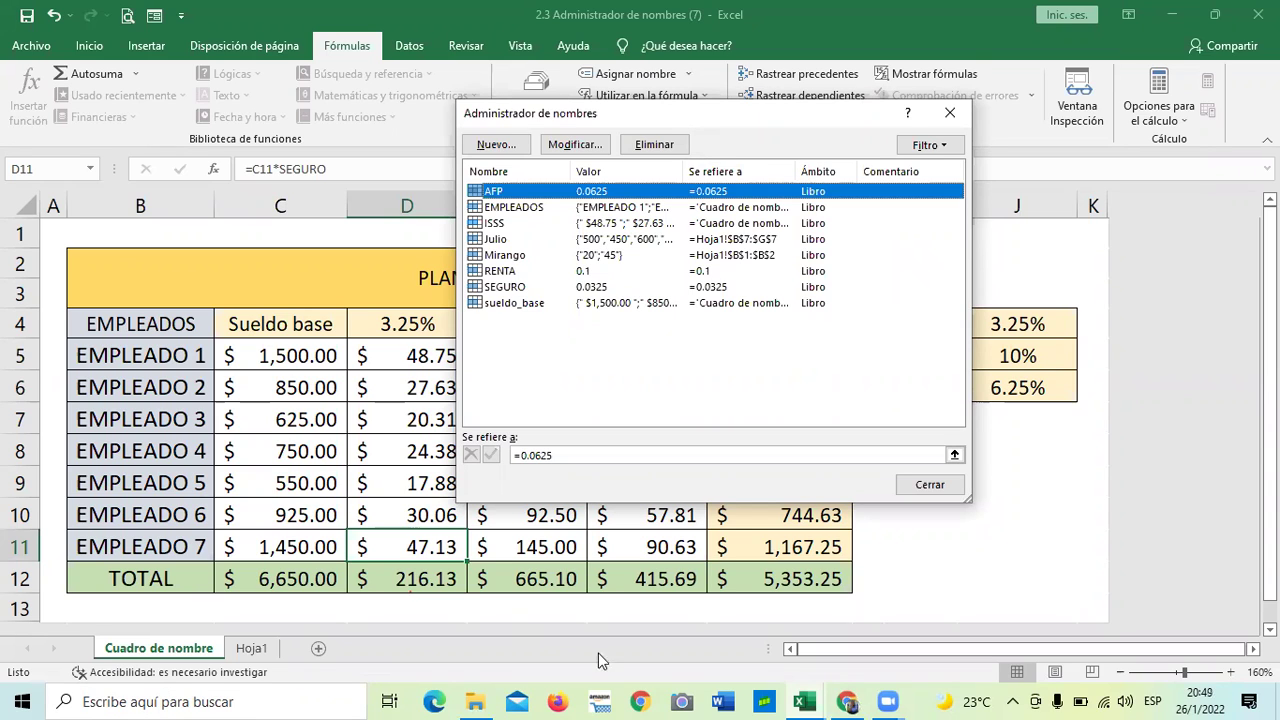
{"action": "left_click", "coordinate": [950, 113]}
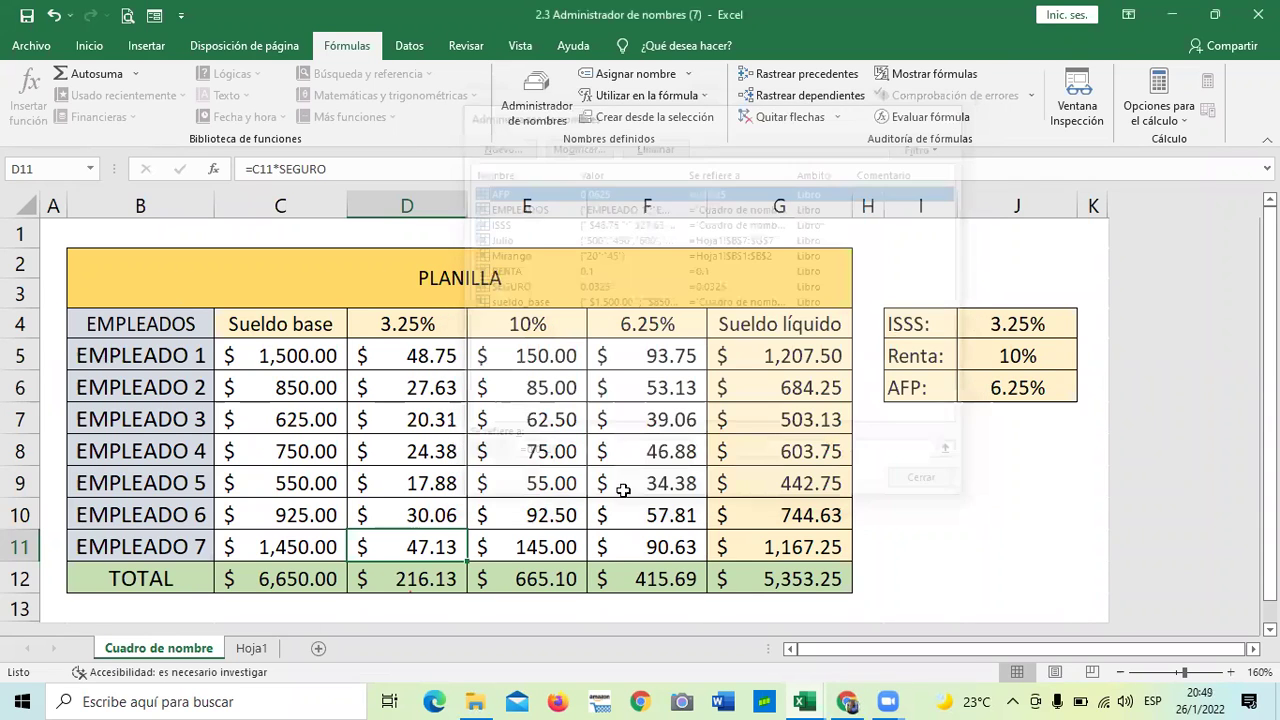
{"action": "left_click", "coordinate": [929, 516]}
{"action": "scroll", "coordinate": [615, 460], "scroll_direction": "down", "scroll_amount": 2}
{"action": "scroll", "coordinate": [466, 577], "scroll_direction": "up", "scroll_amount": 2}
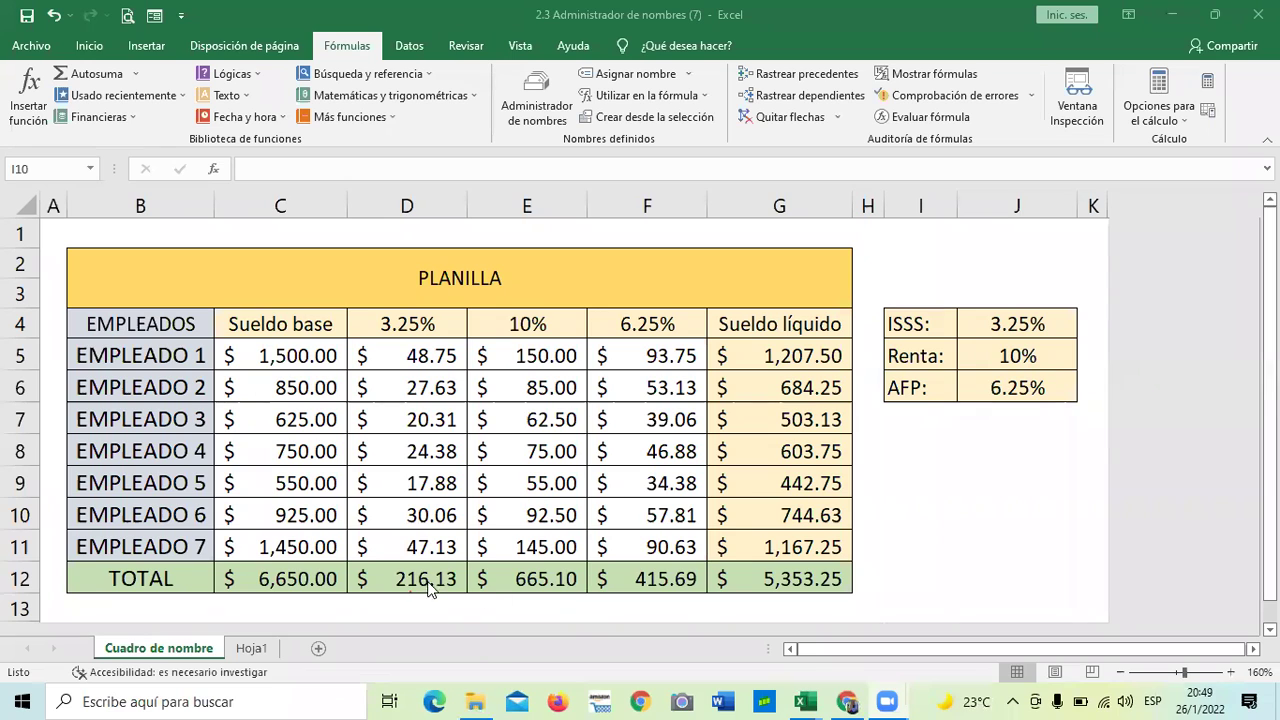
{"action": "scroll", "coordinate": [441, 551], "scroll_direction": "down", "scroll_amount": 2}
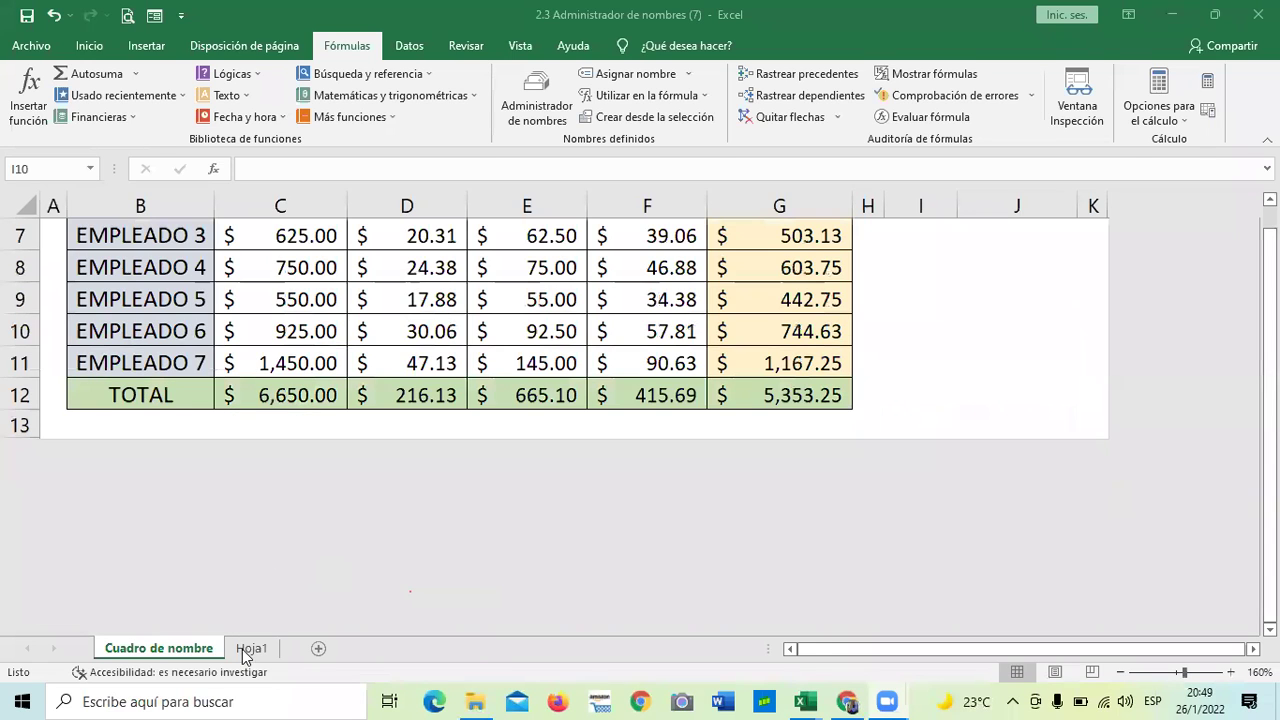
Check the Hoja1 sheet and inspect the named employee range B5:B11 on the Cuadro de nombre sheet.
{"action": "left_click", "coordinate": [251, 647]}
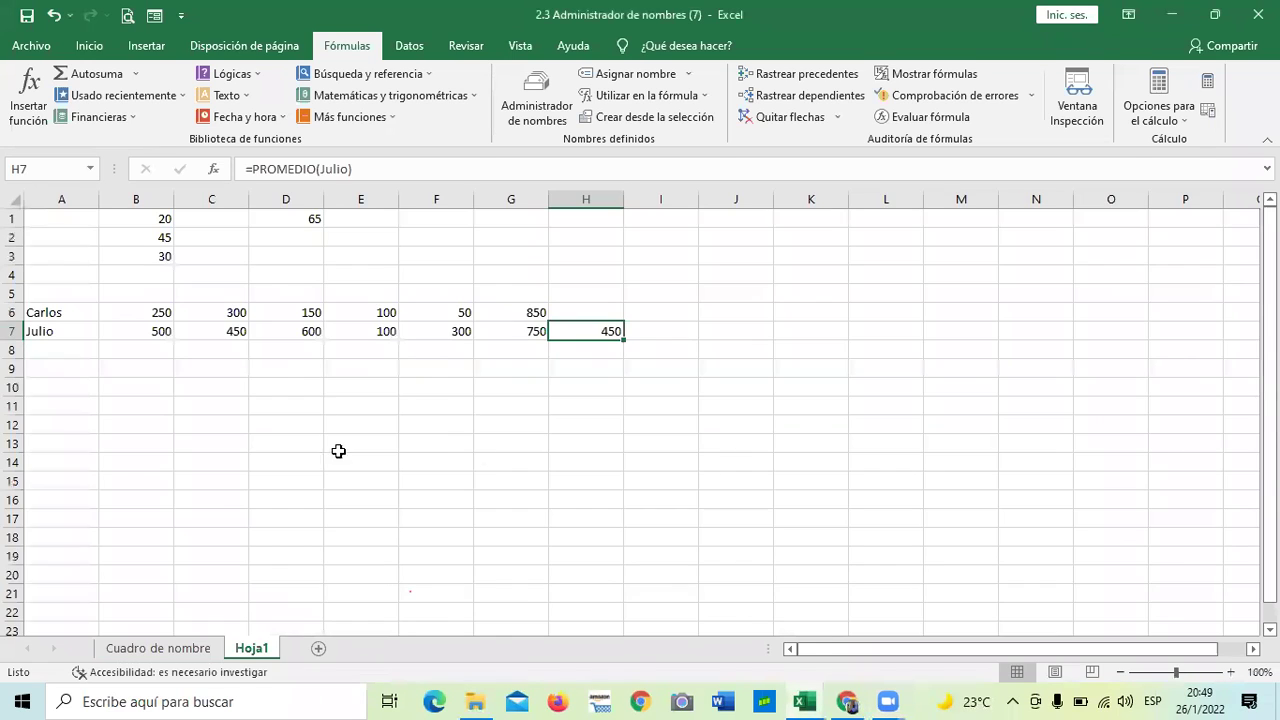
{"action": "left_click", "coordinate": [128, 649]}
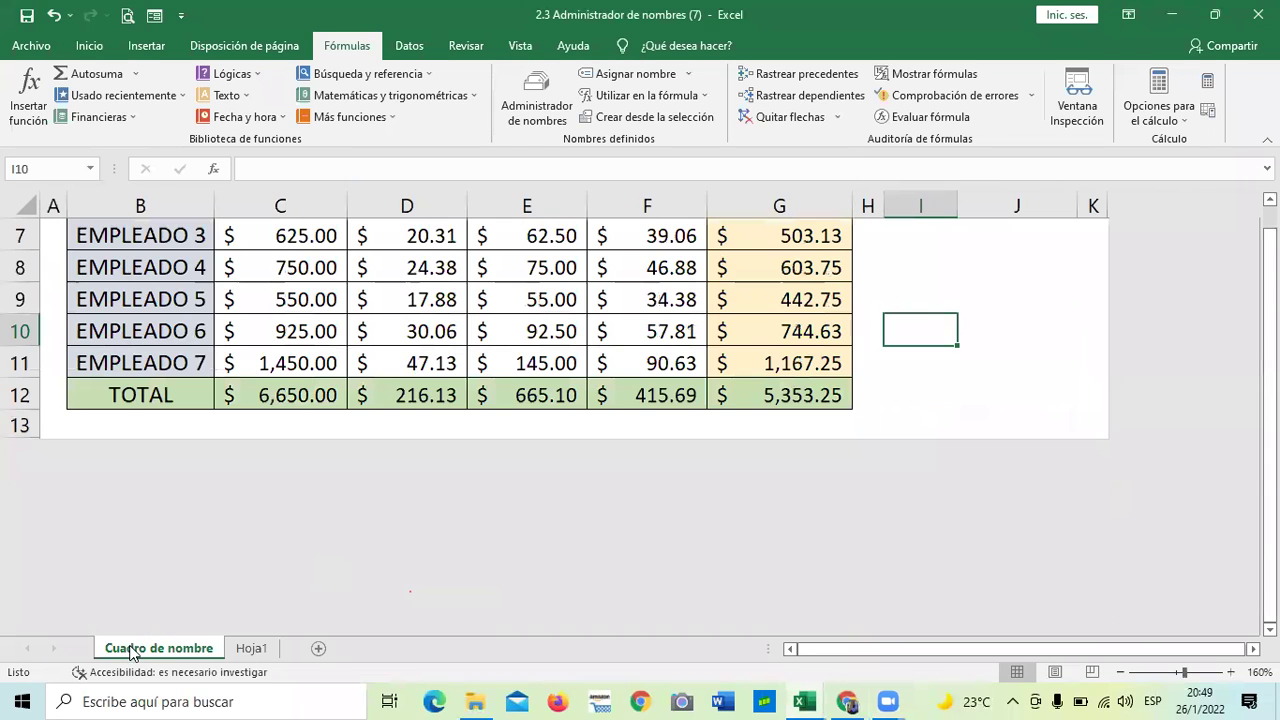
{"action": "scroll", "coordinate": [200, 408], "scroll_direction": "up", "scroll_amount": 2}
{"action": "left_click", "coordinate": [164, 350]}
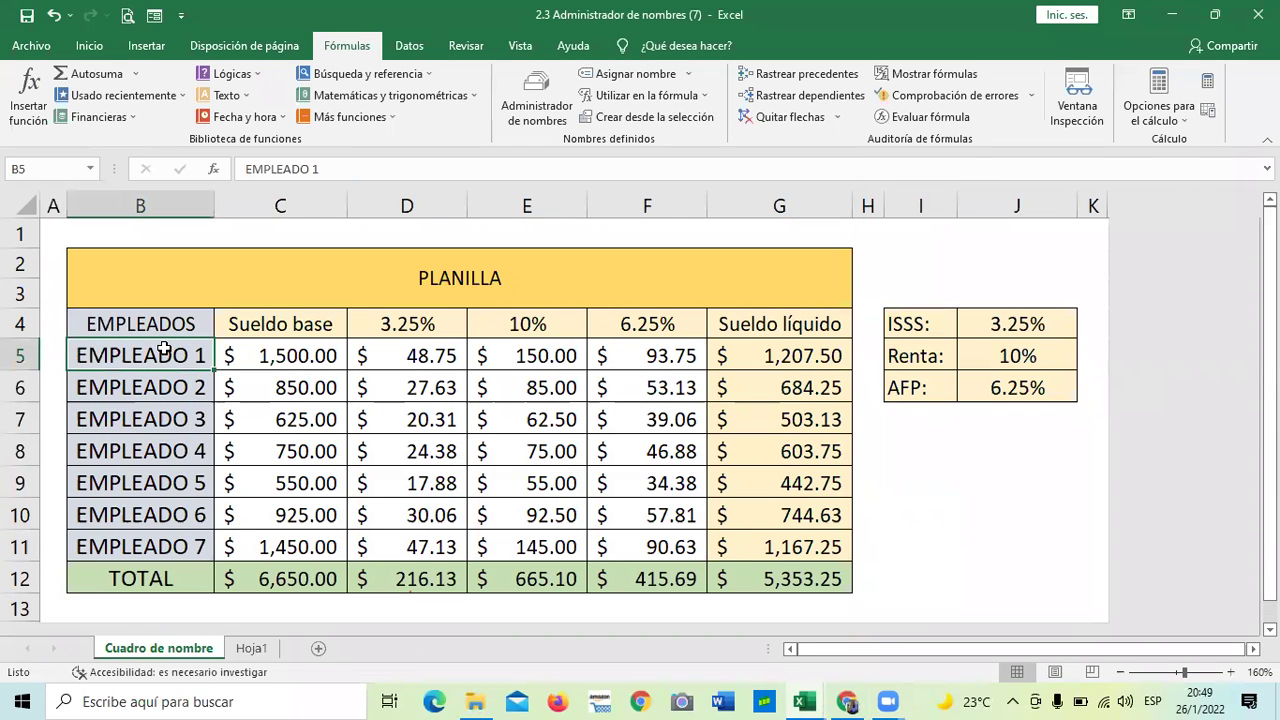
{"action": "left_click_drag", "start_coordinate": [171, 540], "coordinate": [163, 360]}
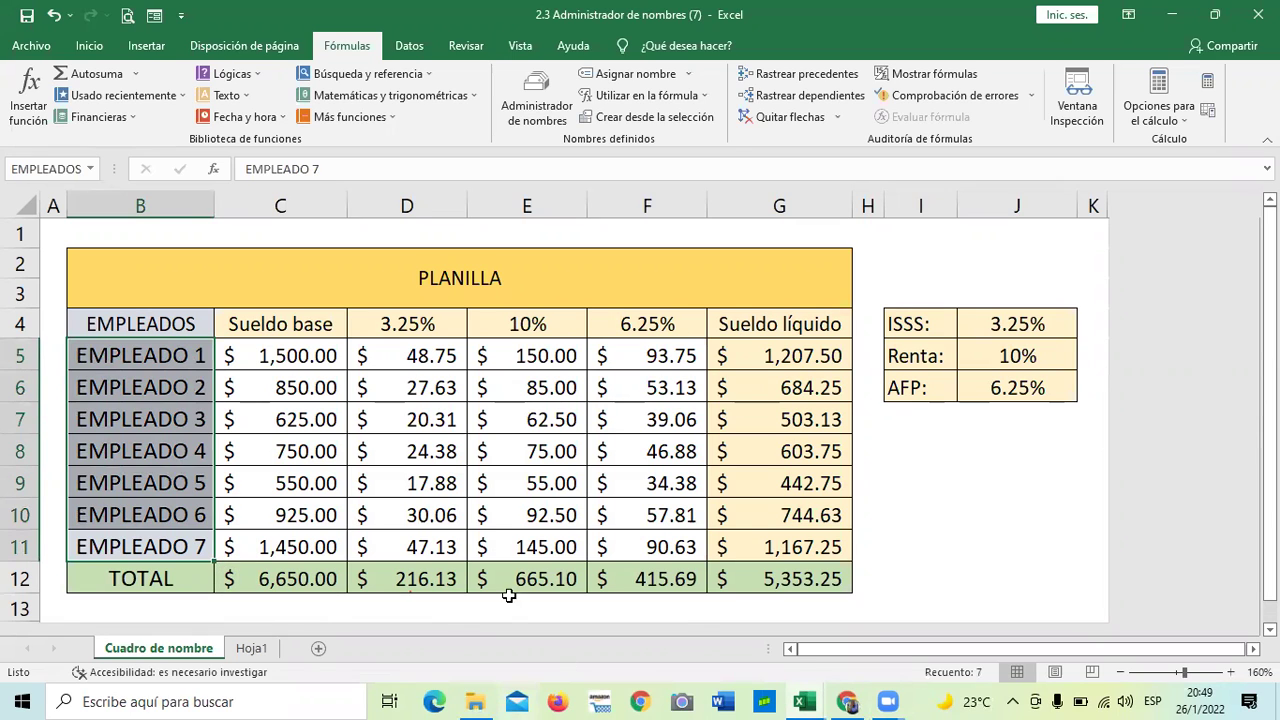
{"action": "left_click", "coordinate": [966, 479]}
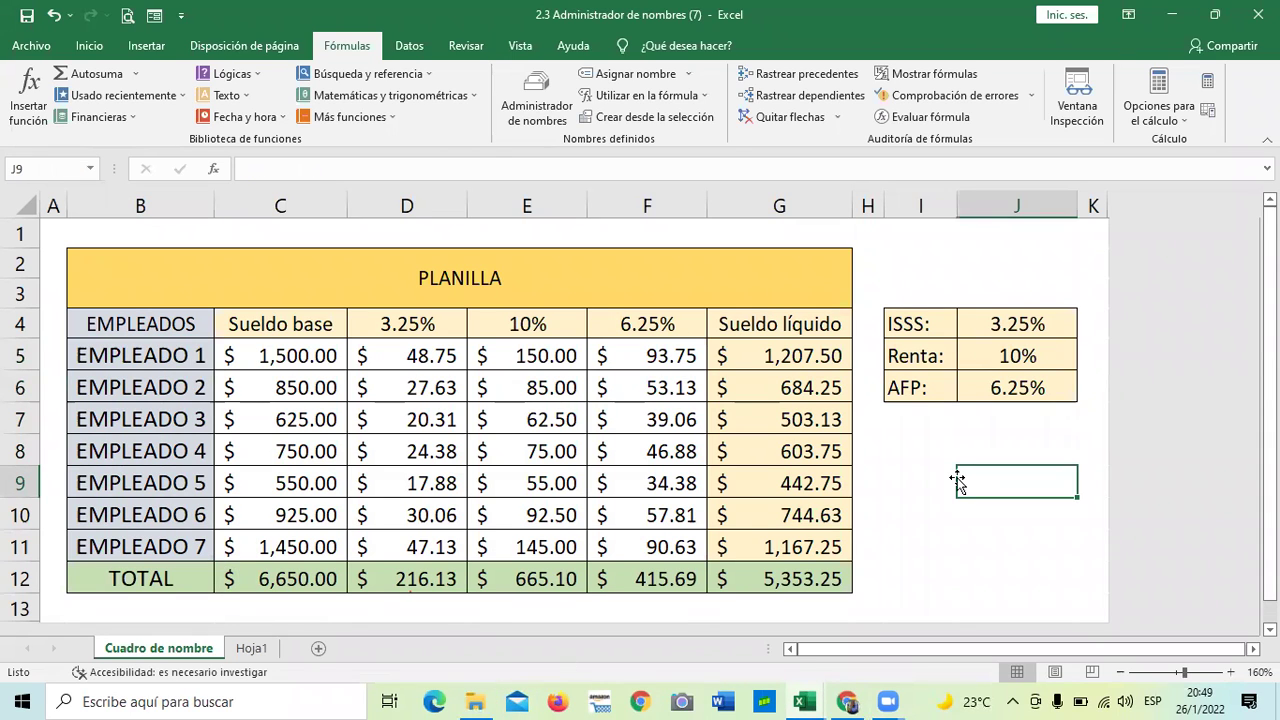
{"action": "scroll", "coordinate": [958, 482], "scroll_direction": "down", "scroll_amount": 2}
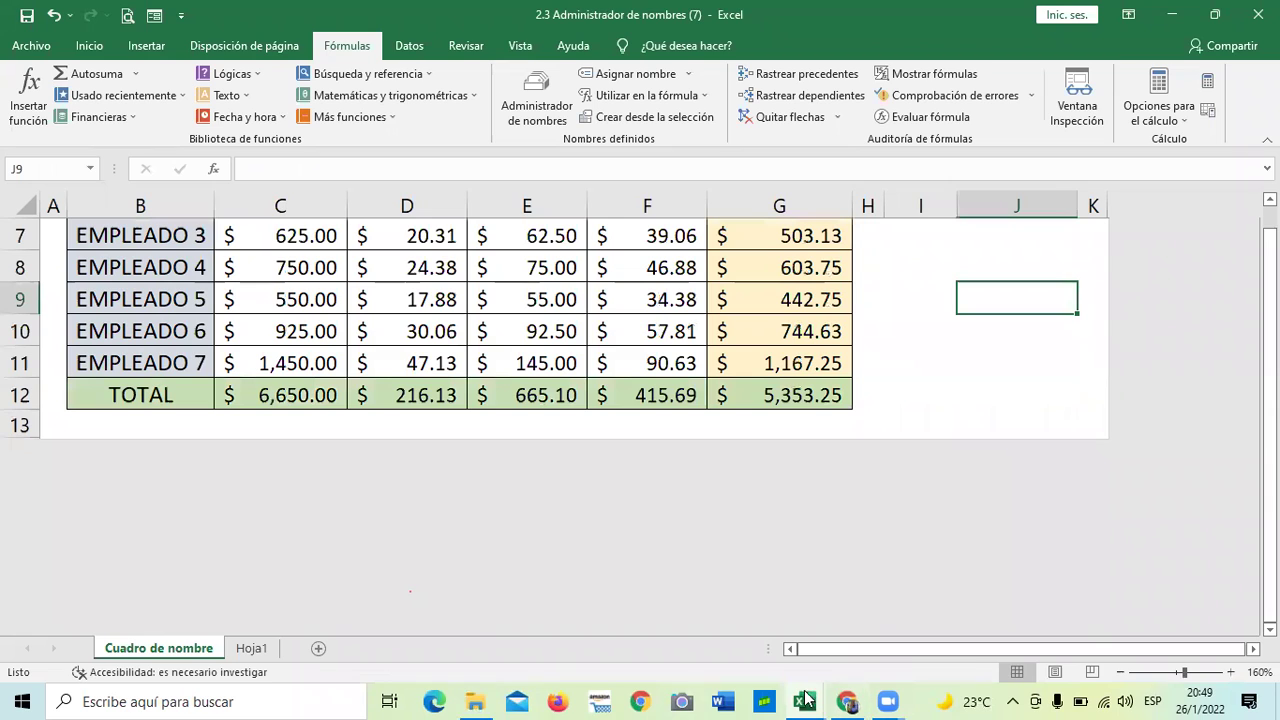
Switch to the lesson 2.6 page in Chrome and review the sections on range operations and the Nombre nuevo dialog.
{"action": "mouse_move", "coordinate": [816, 697]}
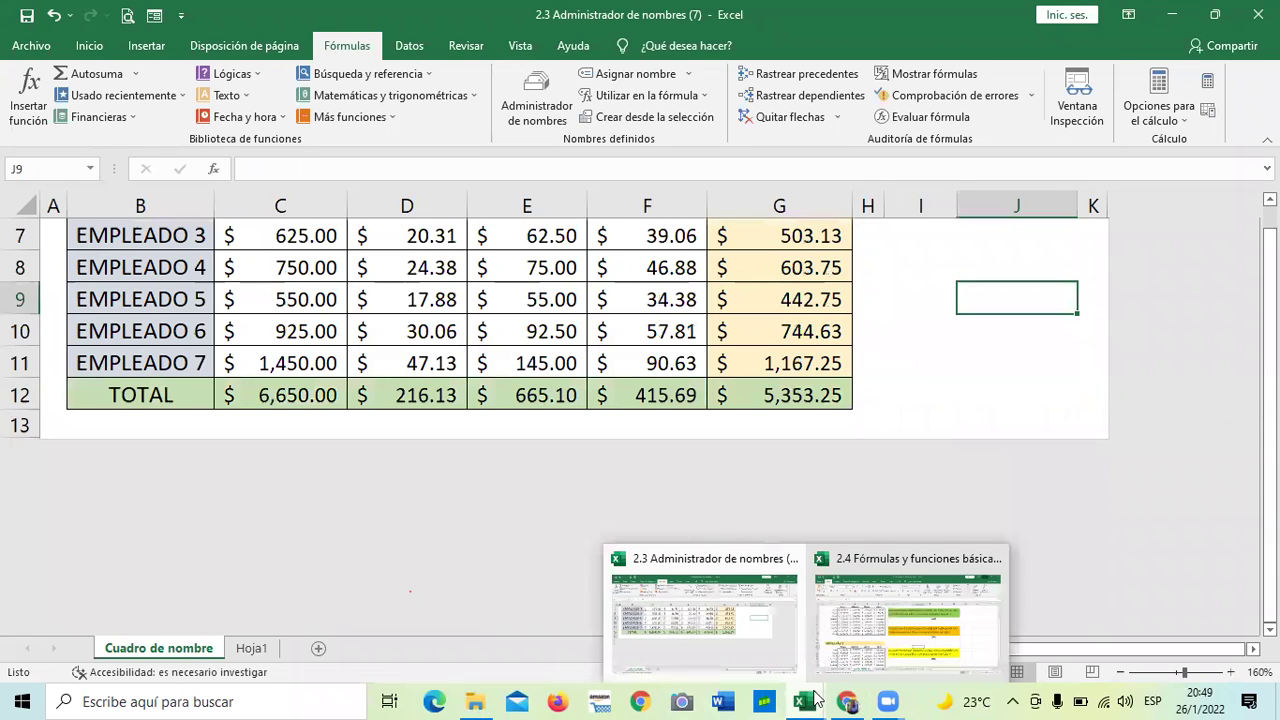
{"action": "left_click", "coordinate": [750, 632]}
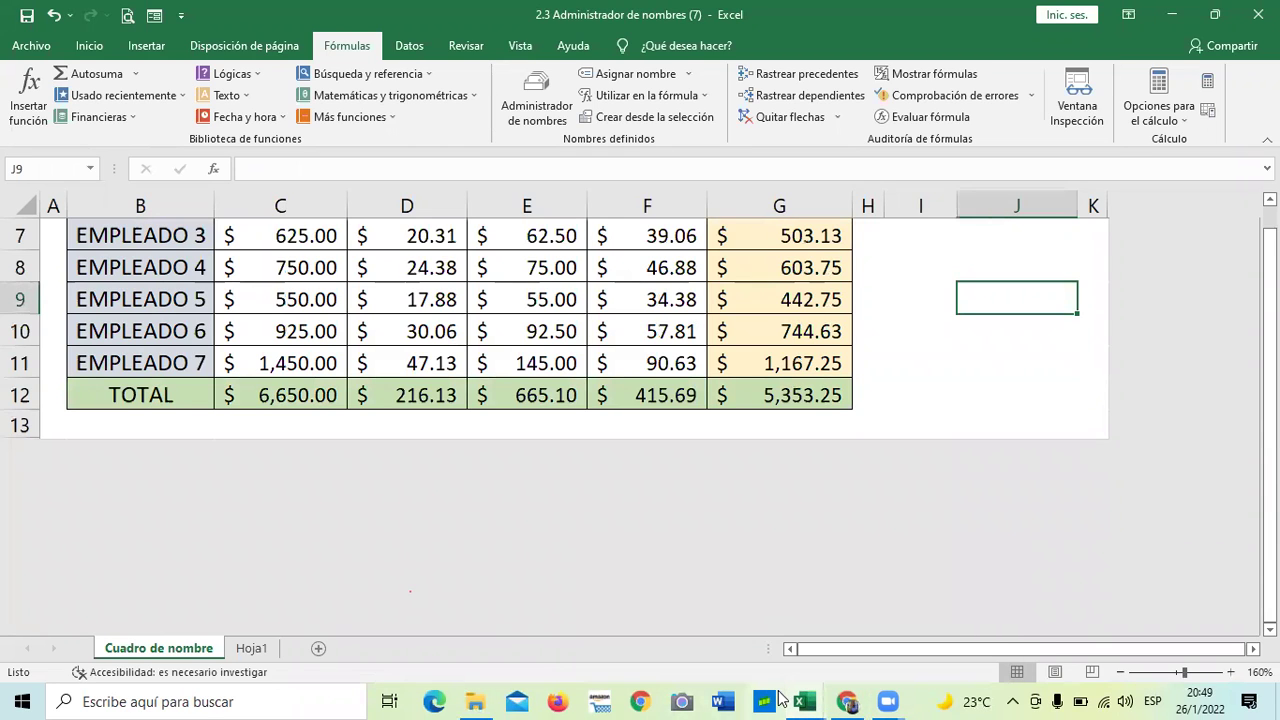
{"action": "mouse_move", "coordinate": [847, 700]}
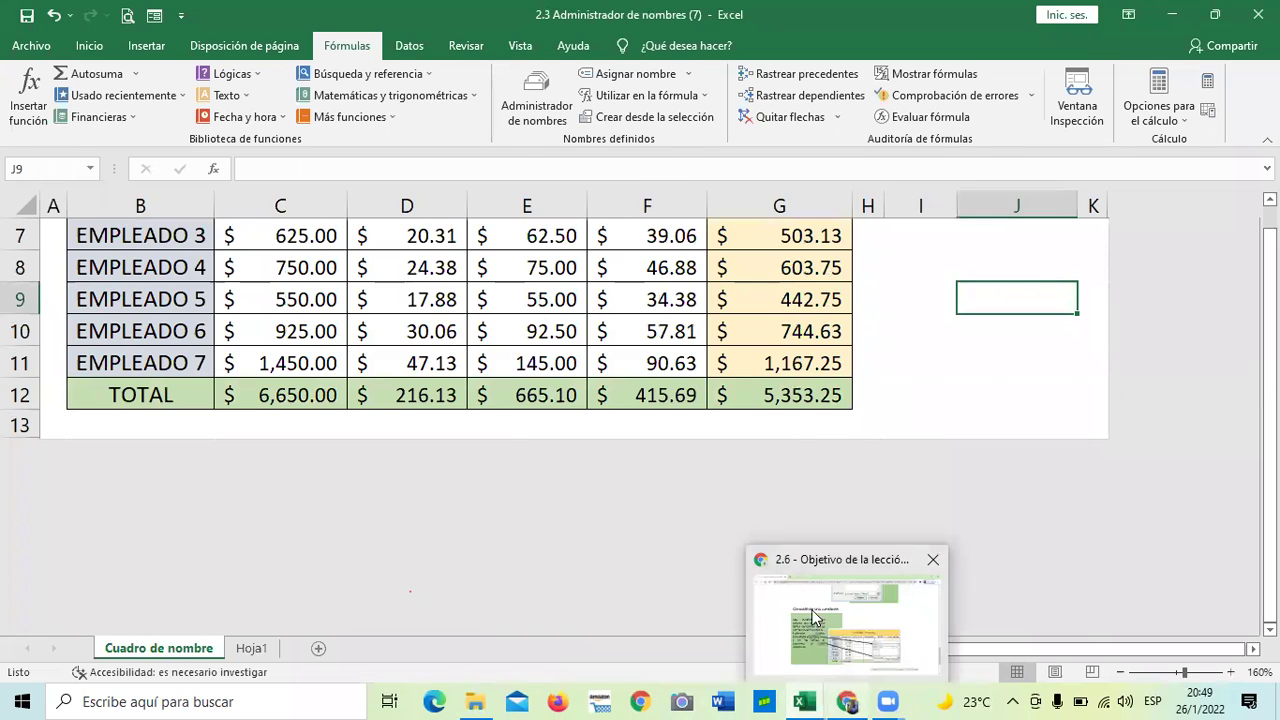
{"action": "left_click", "coordinate": [816, 618]}
{"action": "scroll", "coordinate": [595, 448], "scroll_direction": "up", "scroll_amount": 2}
{"action": "scroll", "coordinate": [605, 460], "scroll_direction": "up", "scroll_amount": 5}
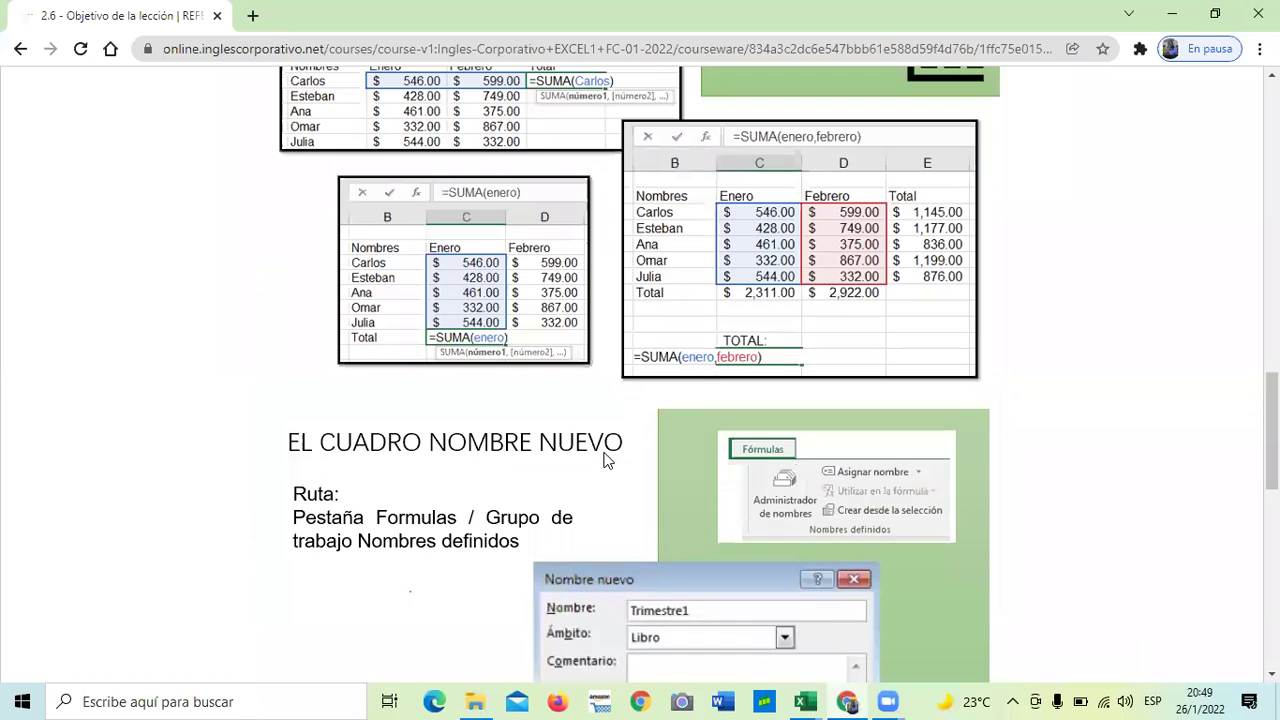
{"action": "scroll", "coordinate": [596, 270], "scroll_direction": "up", "scroll_amount": 1}
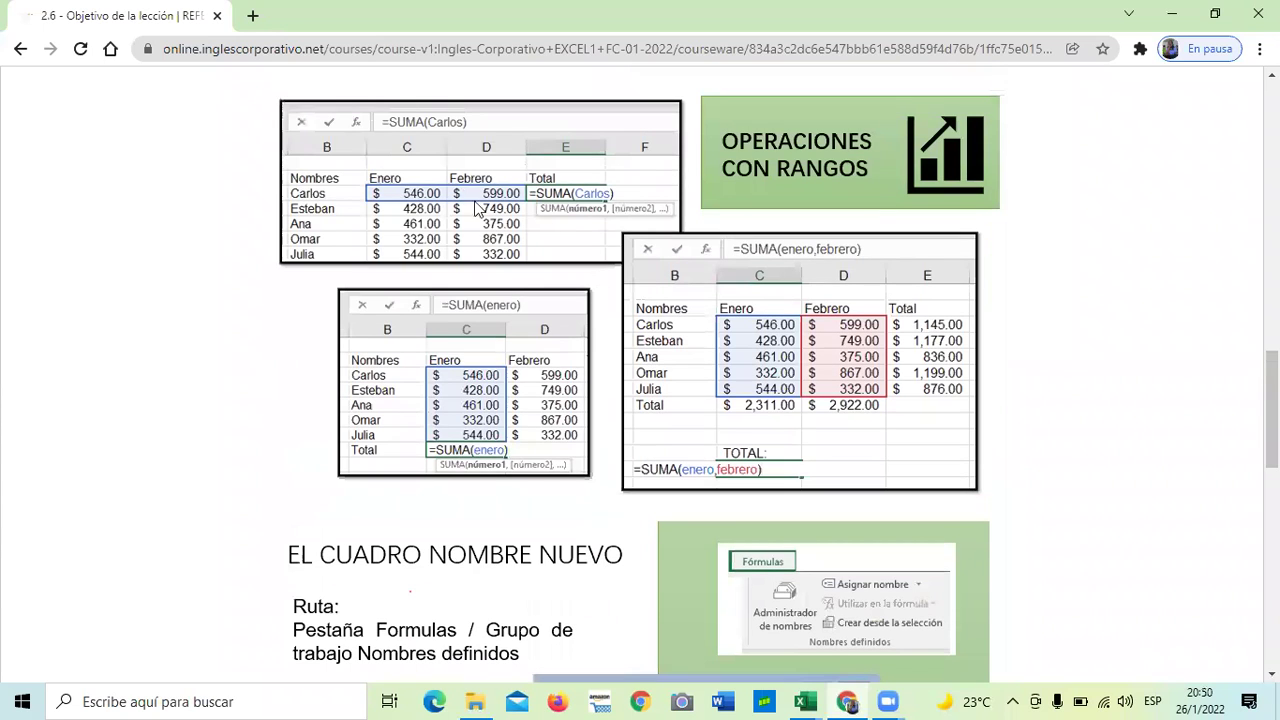
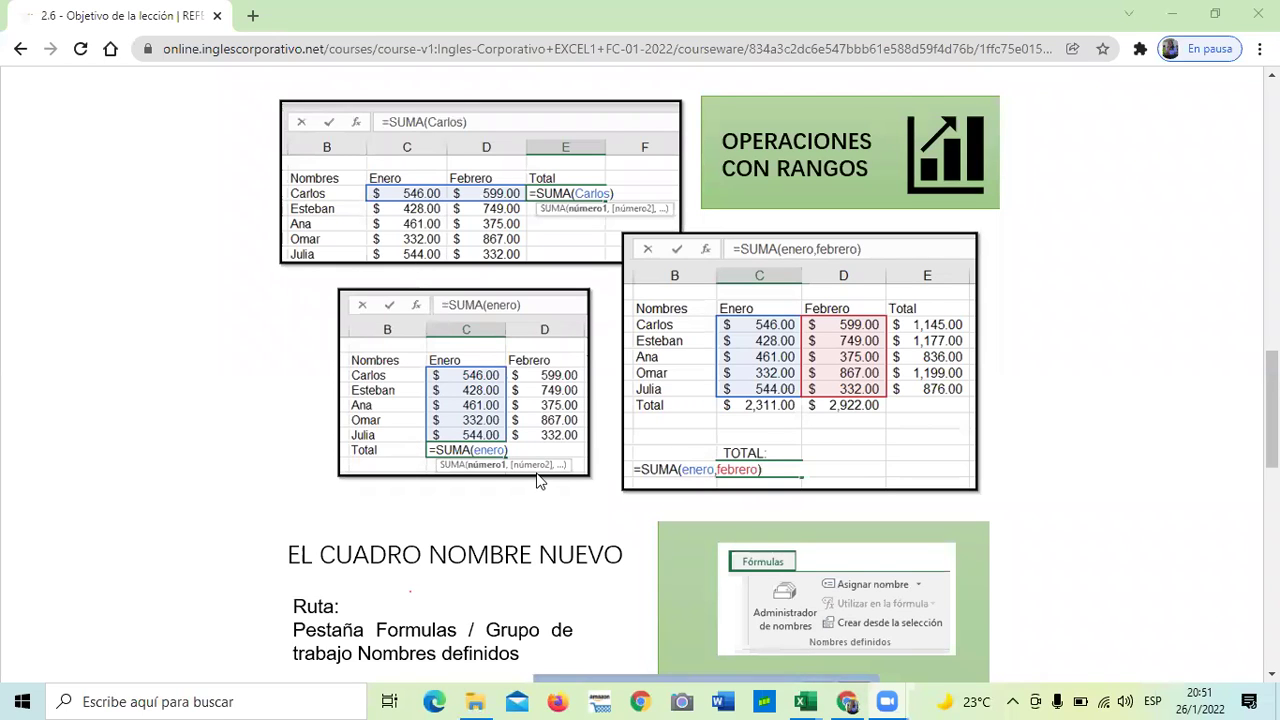
{"action": "scroll", "coordinate": [542, 485], "scroll_direction": "down", "scroll_amount": 2}
{"action": "scroll", "coordinate": [542, 510], "scroll_direction": "up", "scroll_amount": 4}
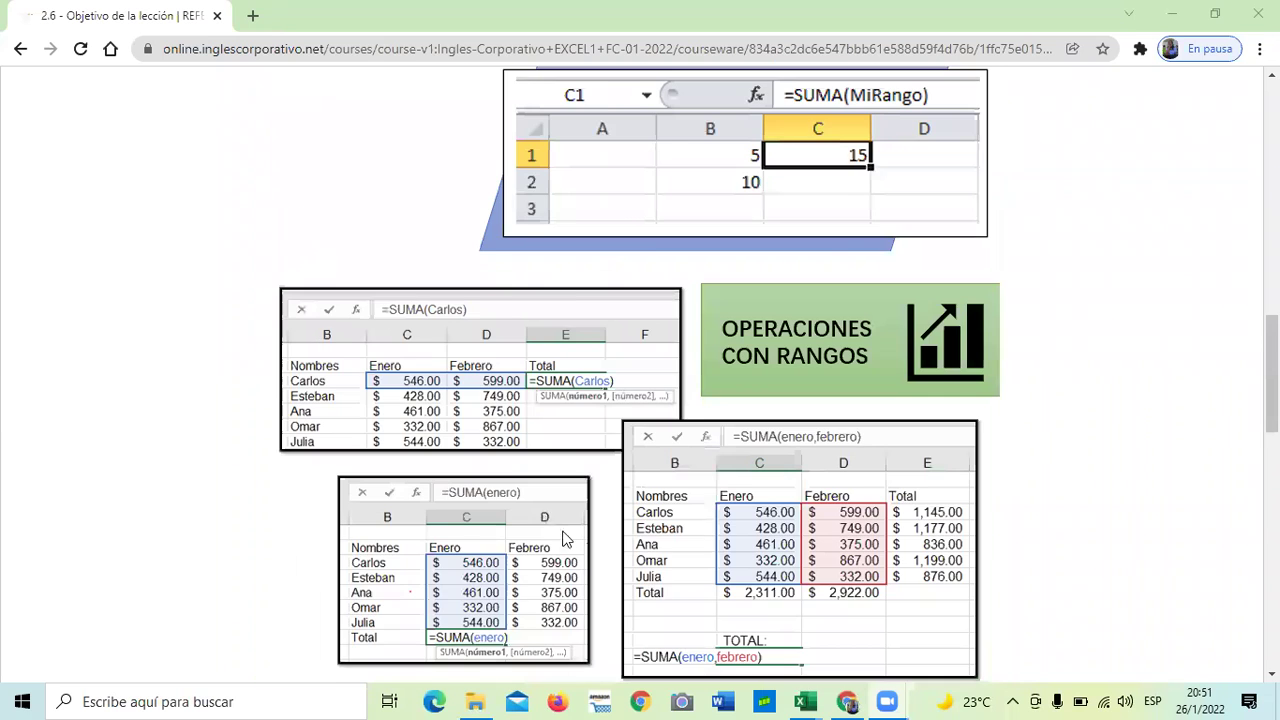
{"action": "scroll", "coordinate": [565, 535], "scroll_direction": "down", "scroll_amount": 6}
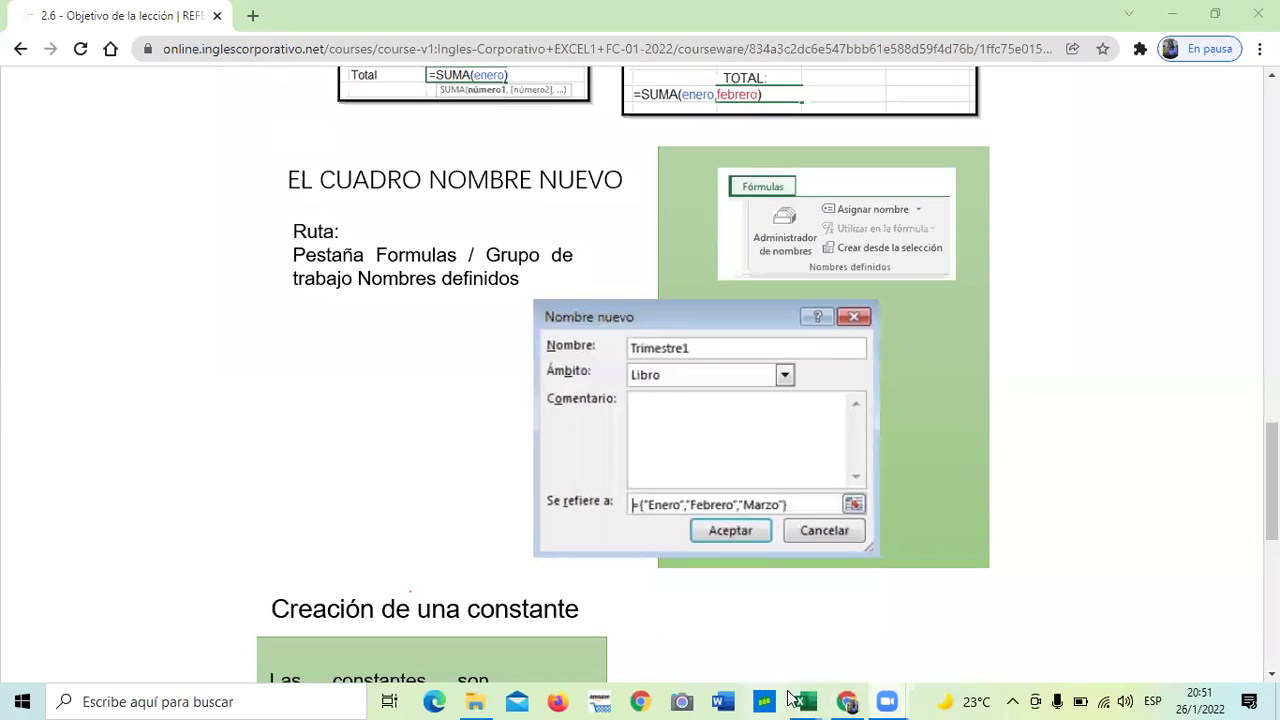
Return to the 2.3 Administrador de nombres workbook in Excel and inspect the AFP definition in the Name Manager, leaving without changes.
{"action": "mouse_move", "coordinate": [808, 700]}
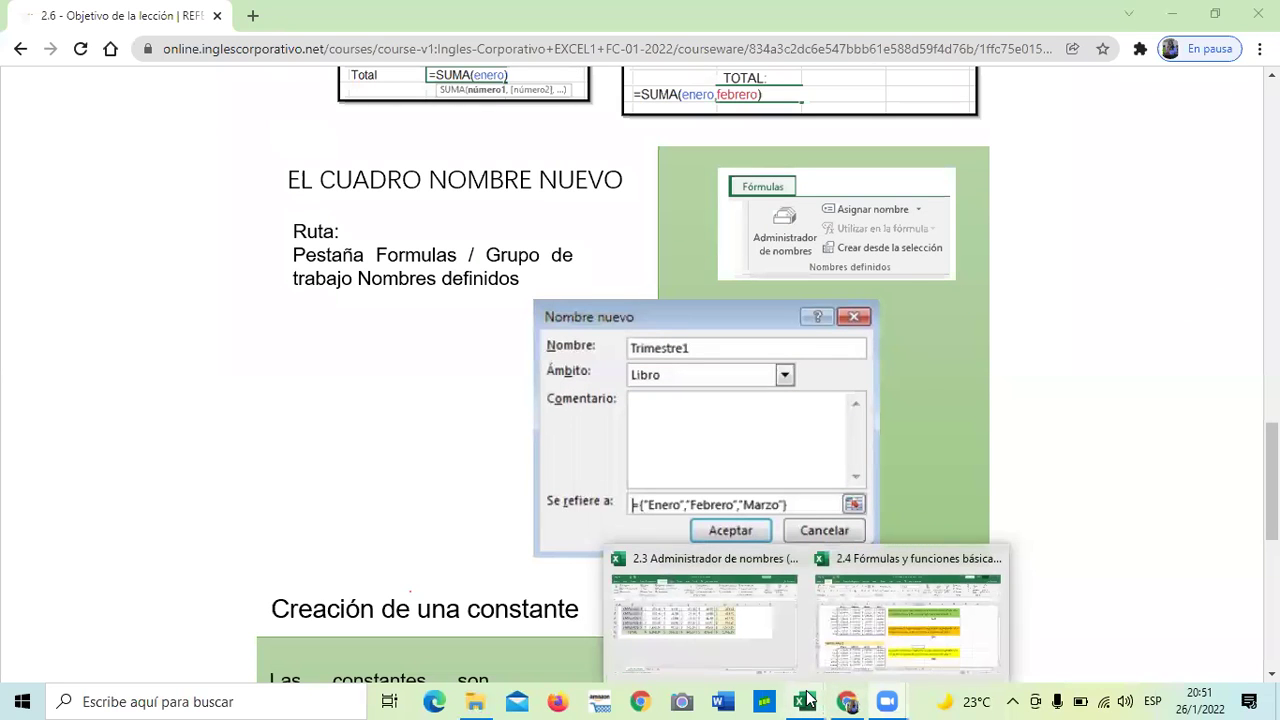
{"action": "left_click", "coordinate": [737, 650]}
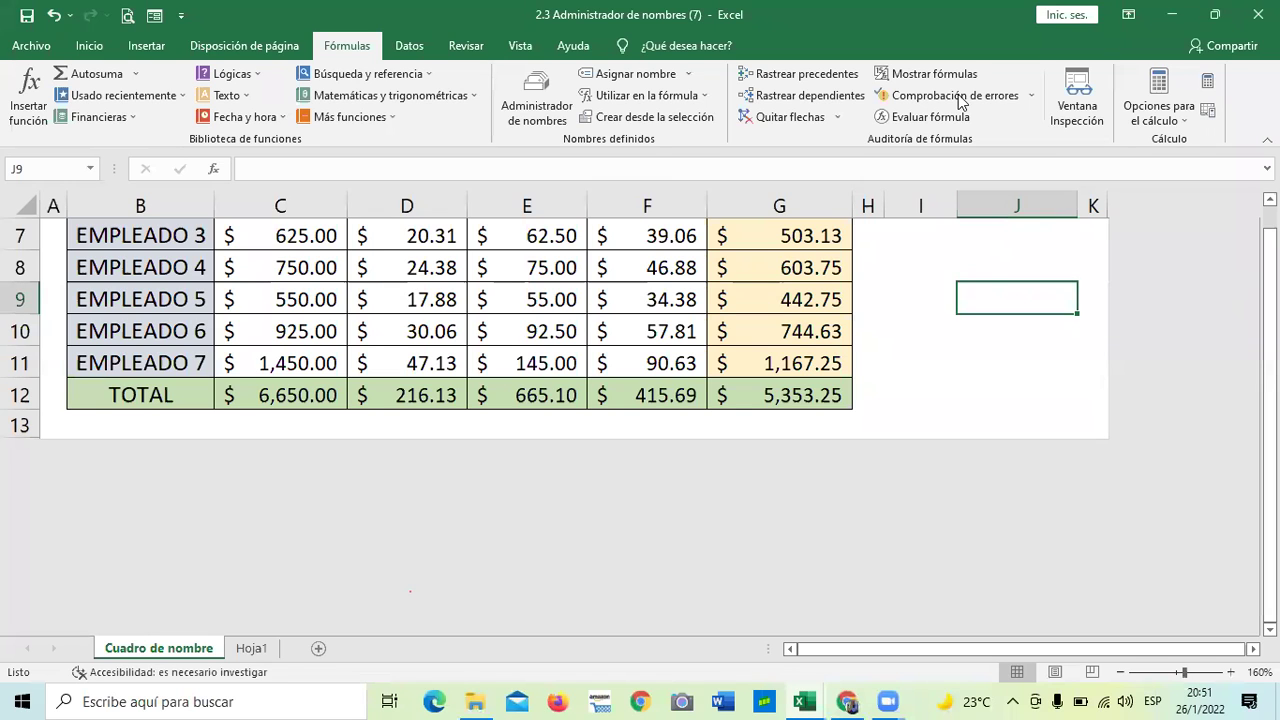
{"action": "scroll", "coordinate": [566, 226], "scroll_direction": "up", "scroll_amount": 1}
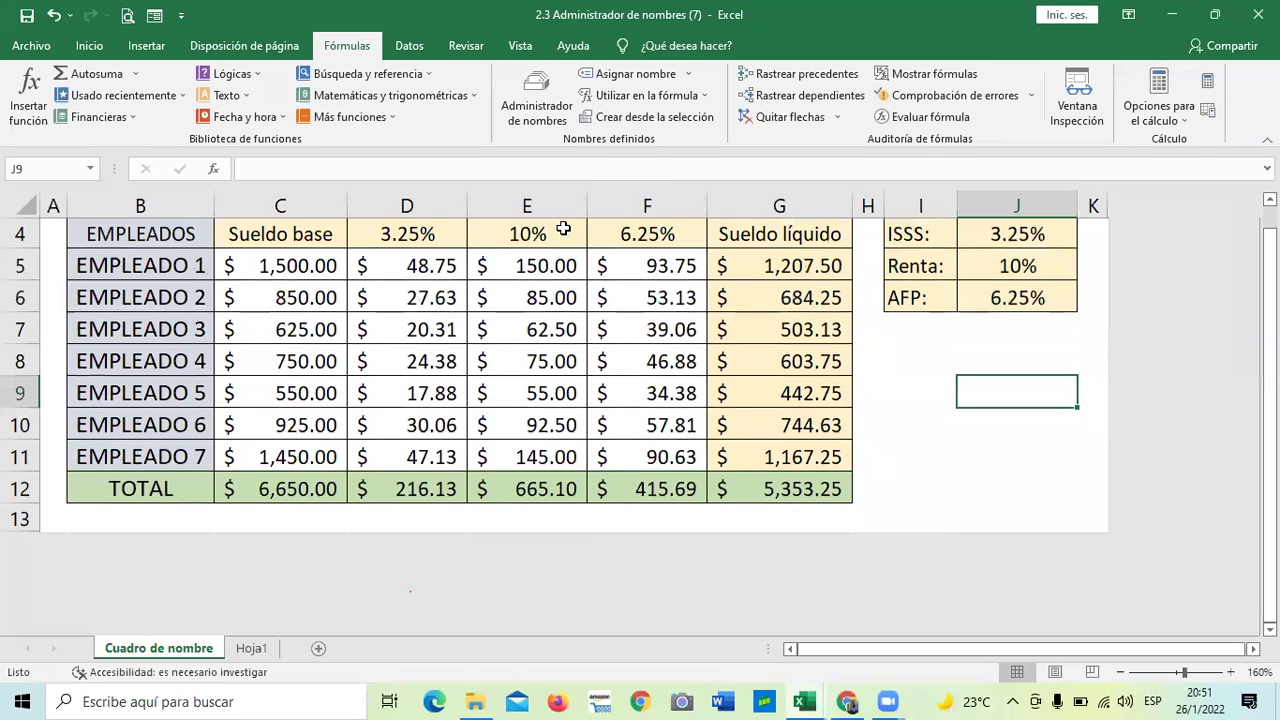
{"action": "left_click", "coordinate": [561, 108]}
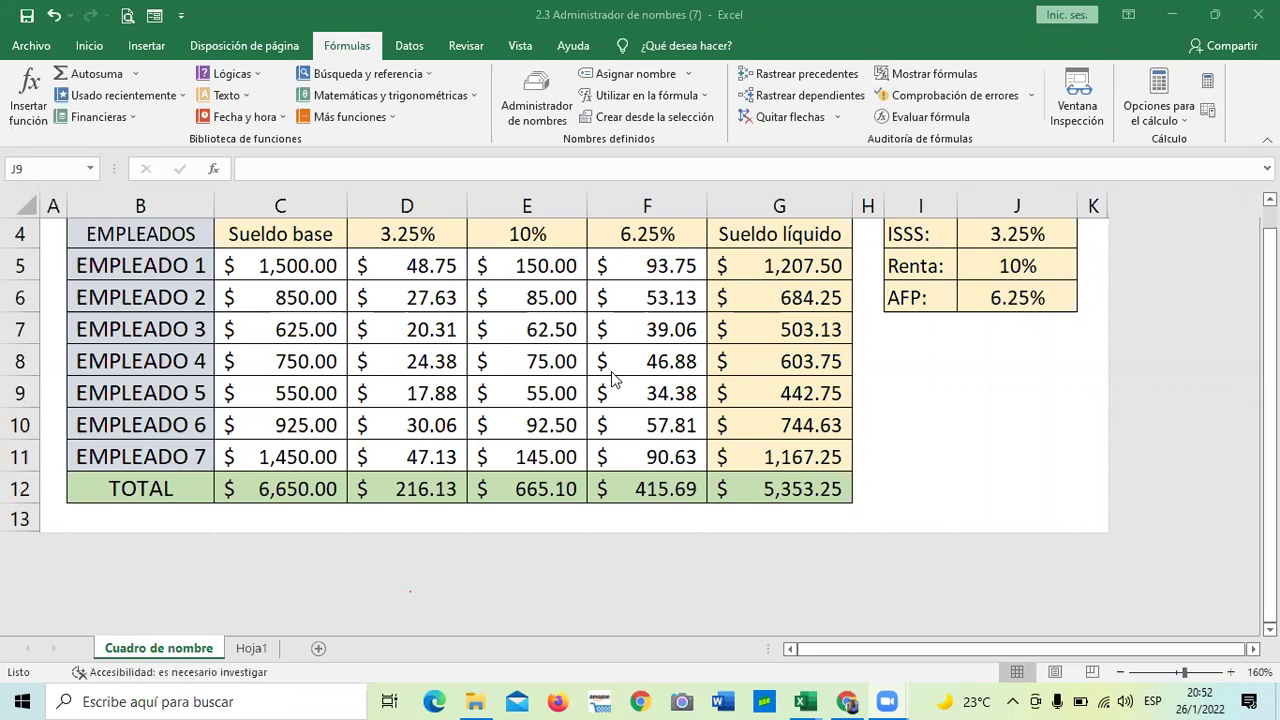
{"action": "scroll", "coordinate": [660, 365], "scroll_direction": "up", "scroll_amount": 1}
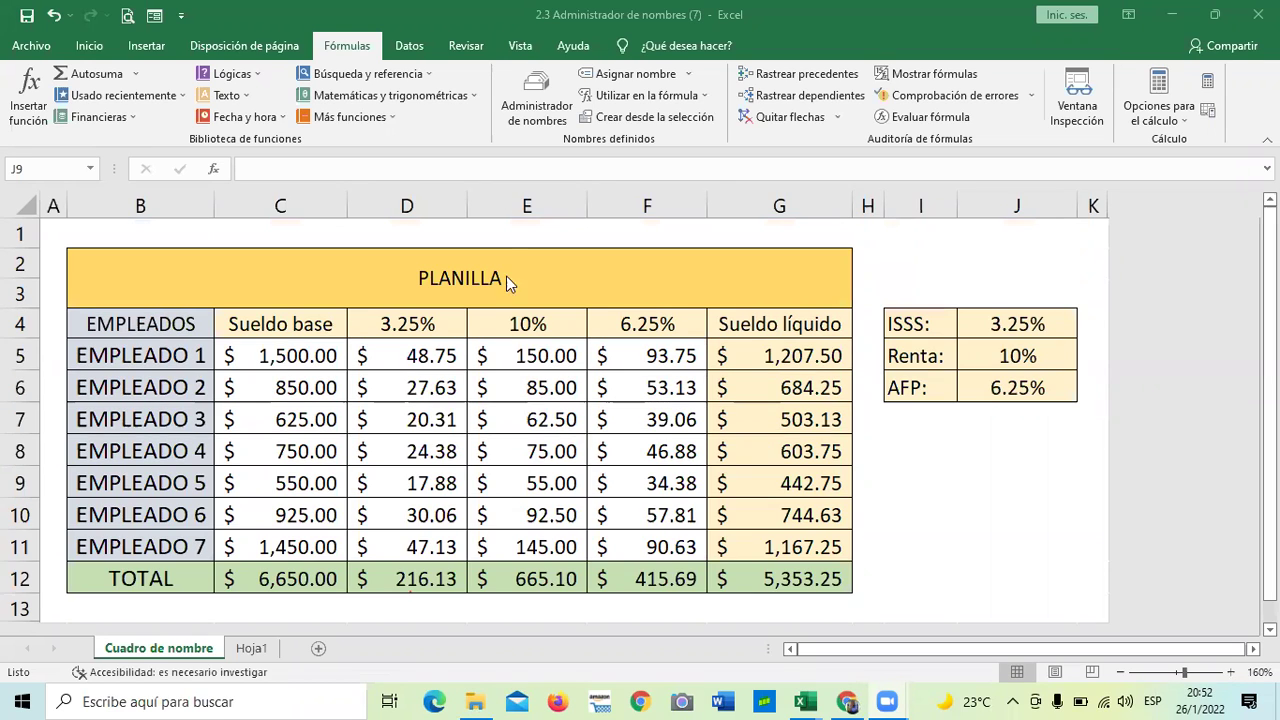
{"action": "scroll", "coordinate": [507, 283], "scroll_direction": "down", "scroll_amount": 2}
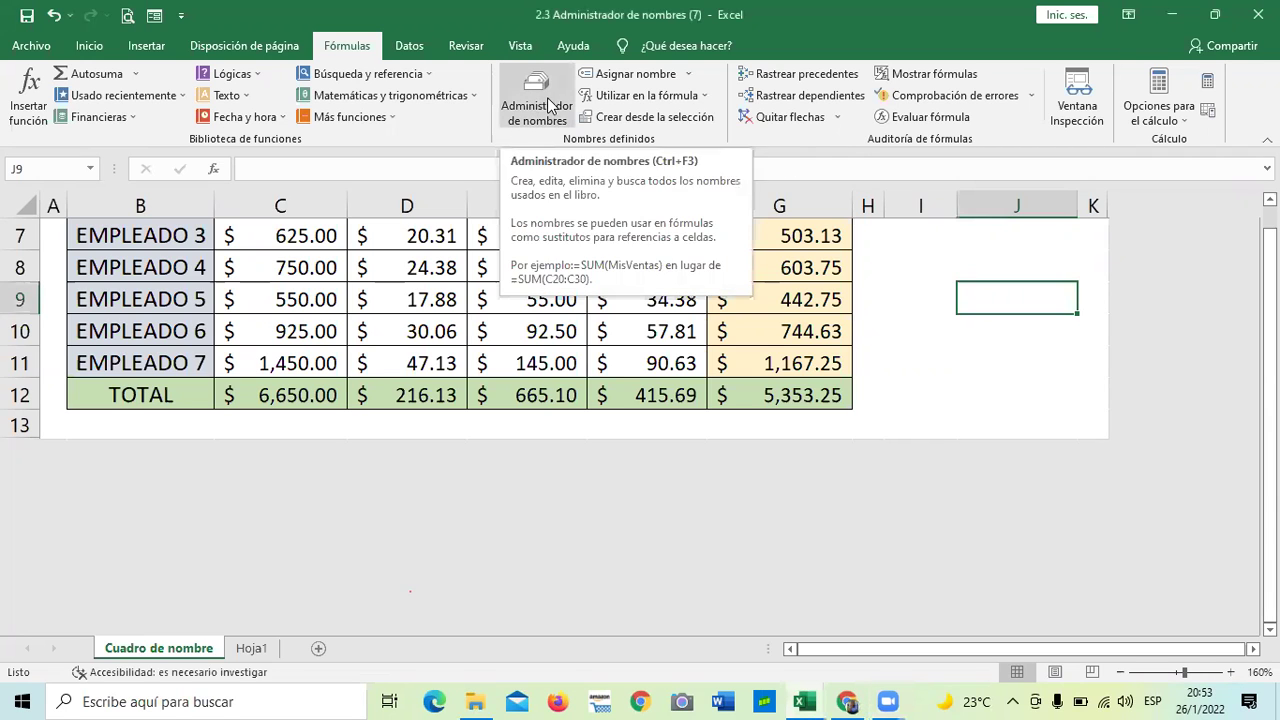
{"action": "left_click", "coordinate": [538, 105]}
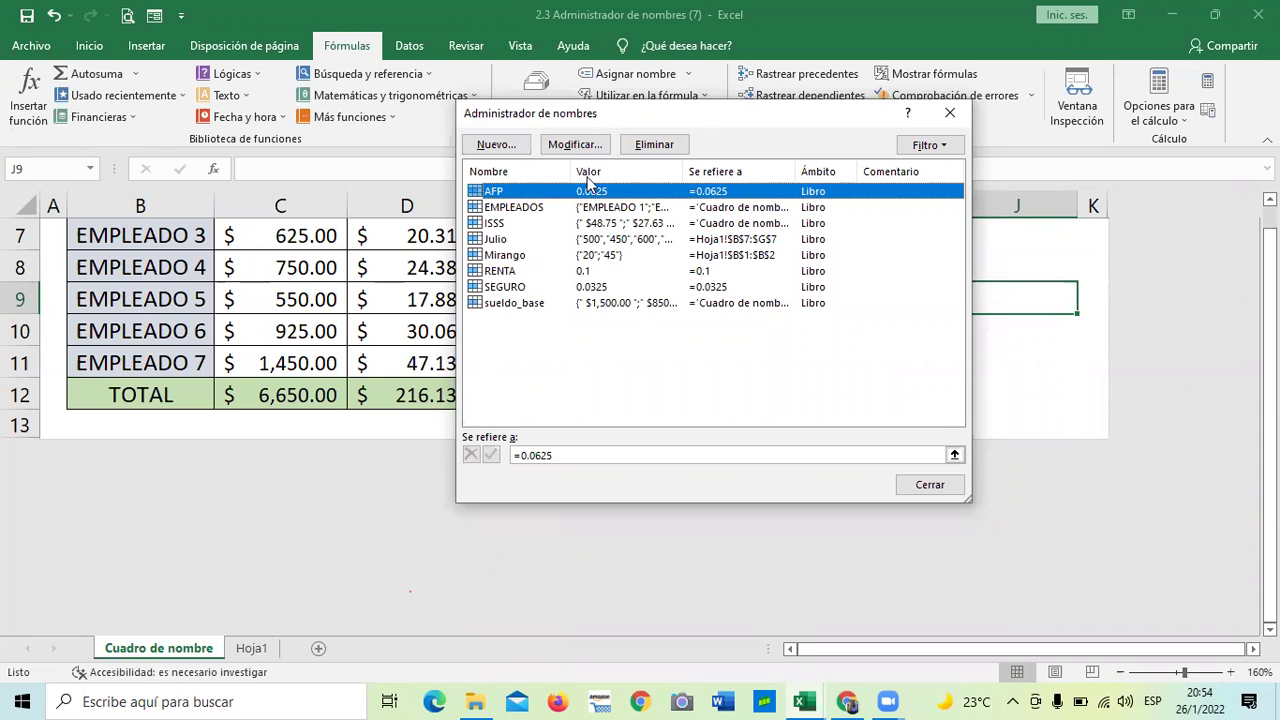
{"action": "left_click", "coordinate": [572, 144]}
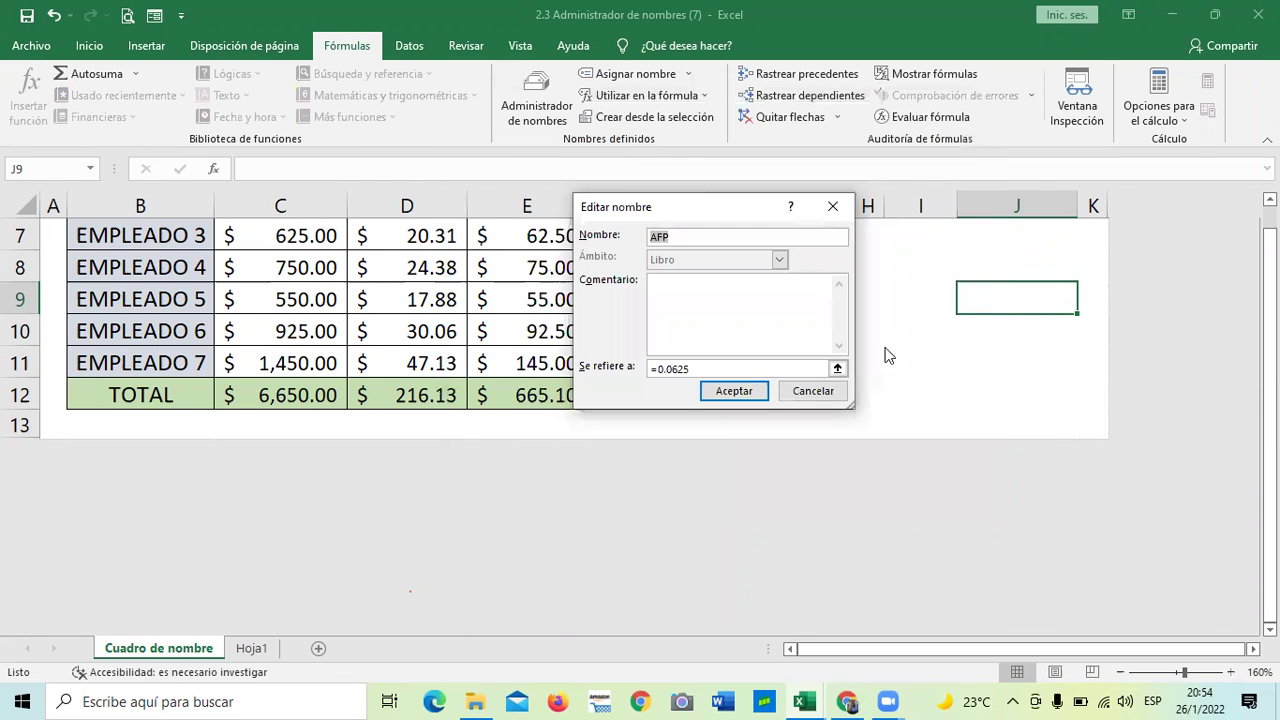
{"action": "left_click", "coordinate": [824, 394]}
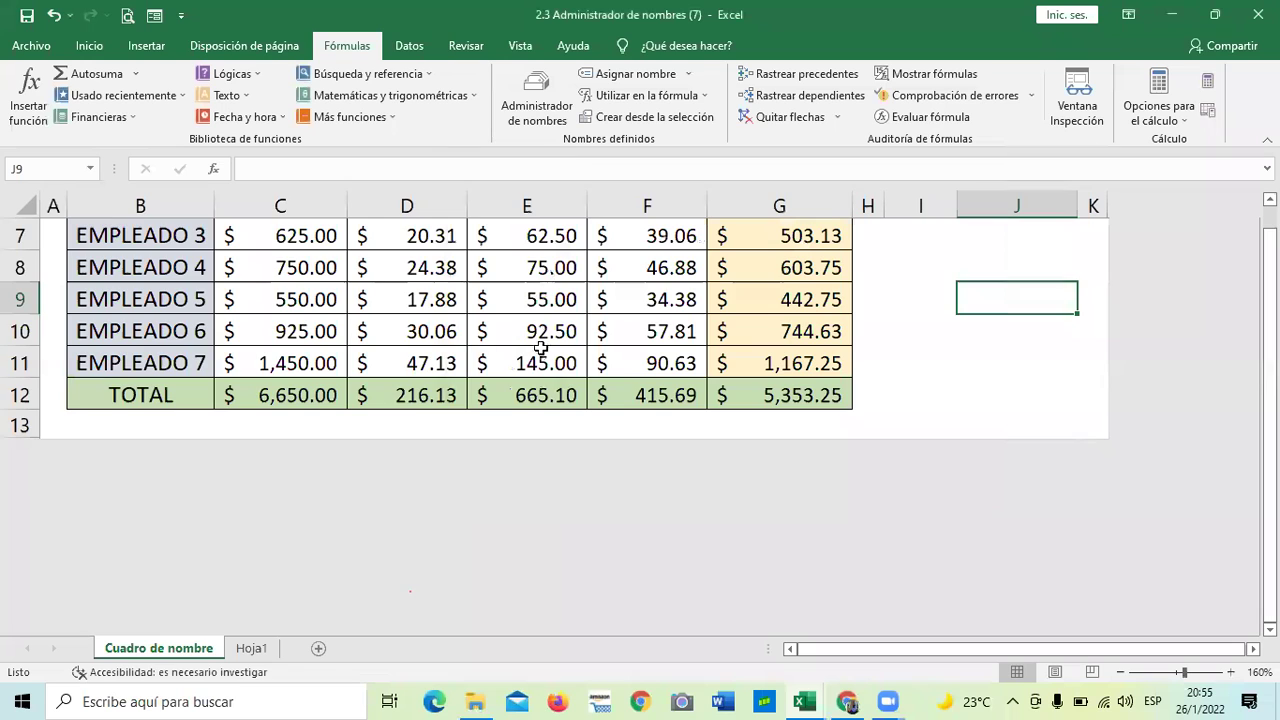
{"action": "scroll", "coordinate": [543, 363], "scroll_direction": "up", "scroll_amount": 2}
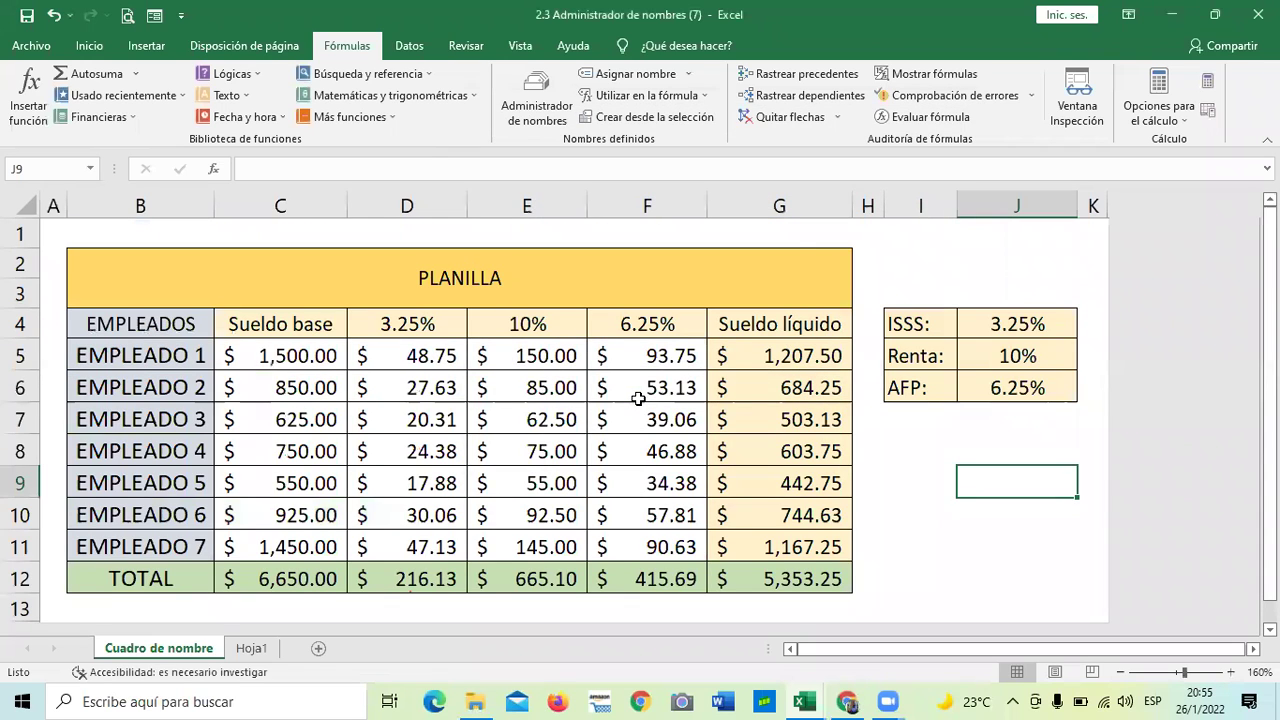
{"action": "scroll", "coordinate": [638, 399], "scroll_direction": "down", "scroll_amount": 3}
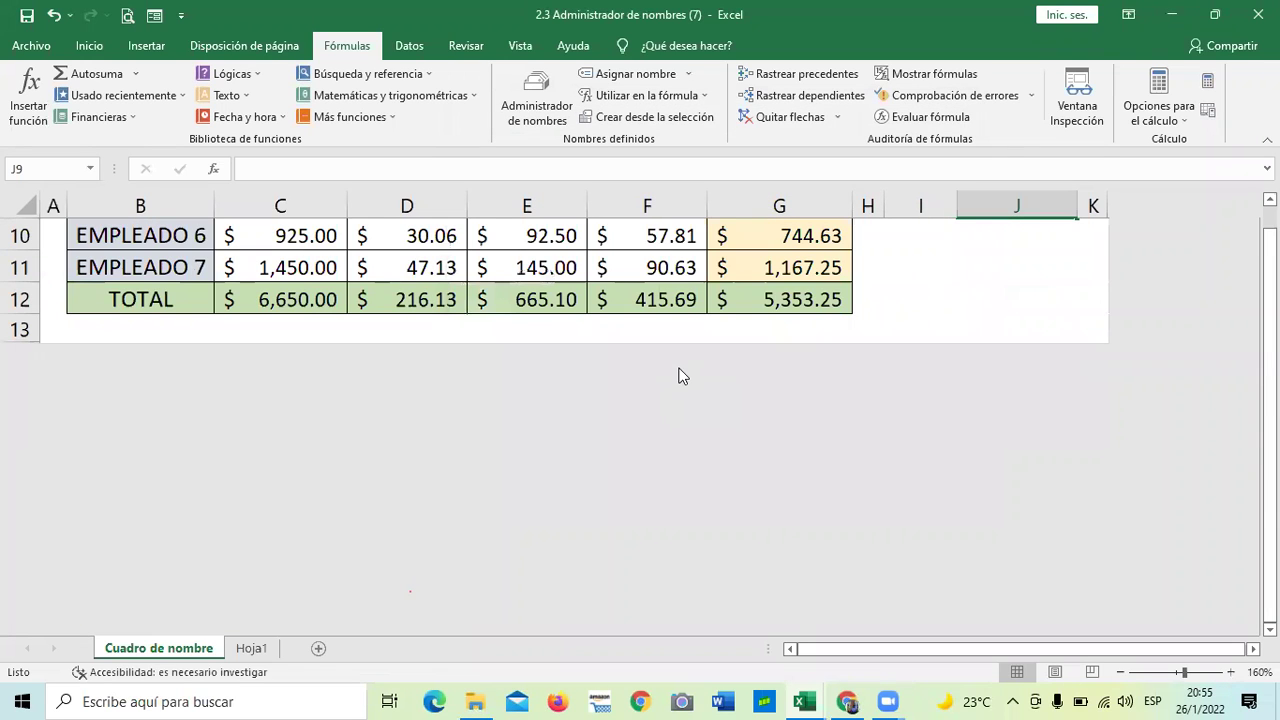
{"action": "scroll", "coordinate": [680, 372], "scroll_direction": "up", "scroll_amount": 3}
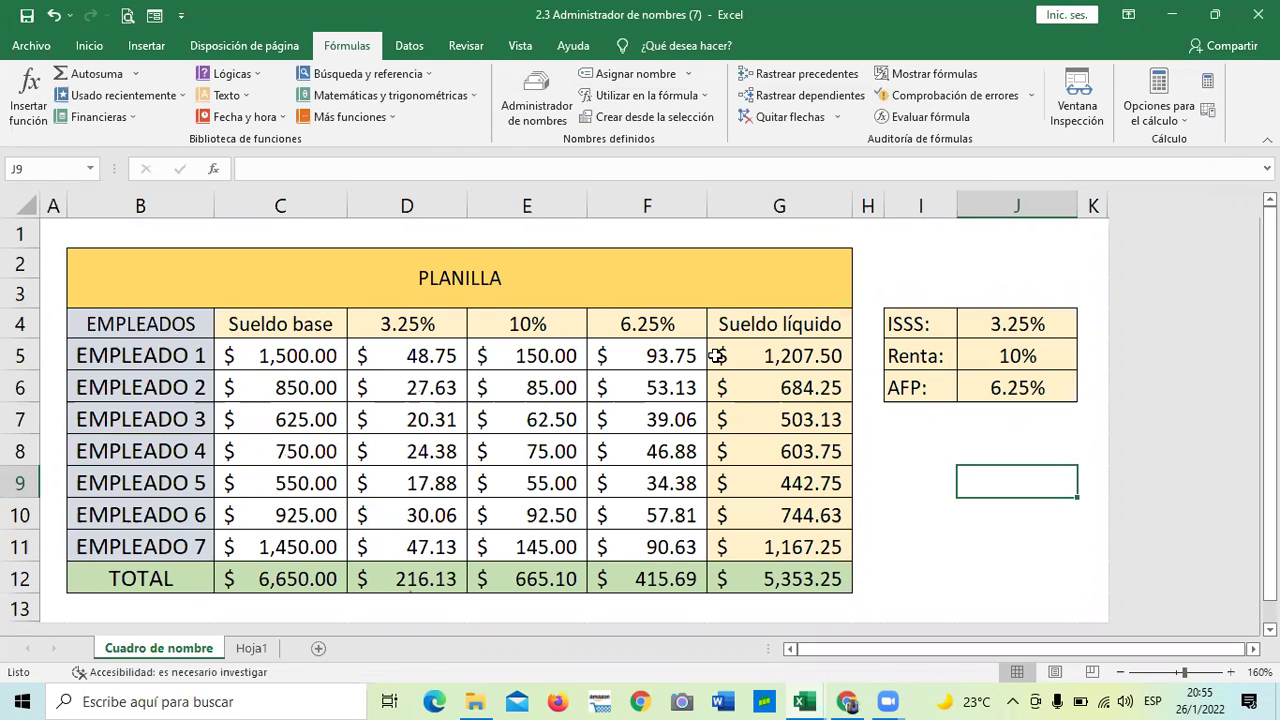
{"action": "scroll", "coordinate": [575, 289], "scroll_direction": "down", "scroll_amount": 3}
{"action": "scroll", "coordinate": [575, 289], "scroll_direction": "down", "scroll_amount": 1}
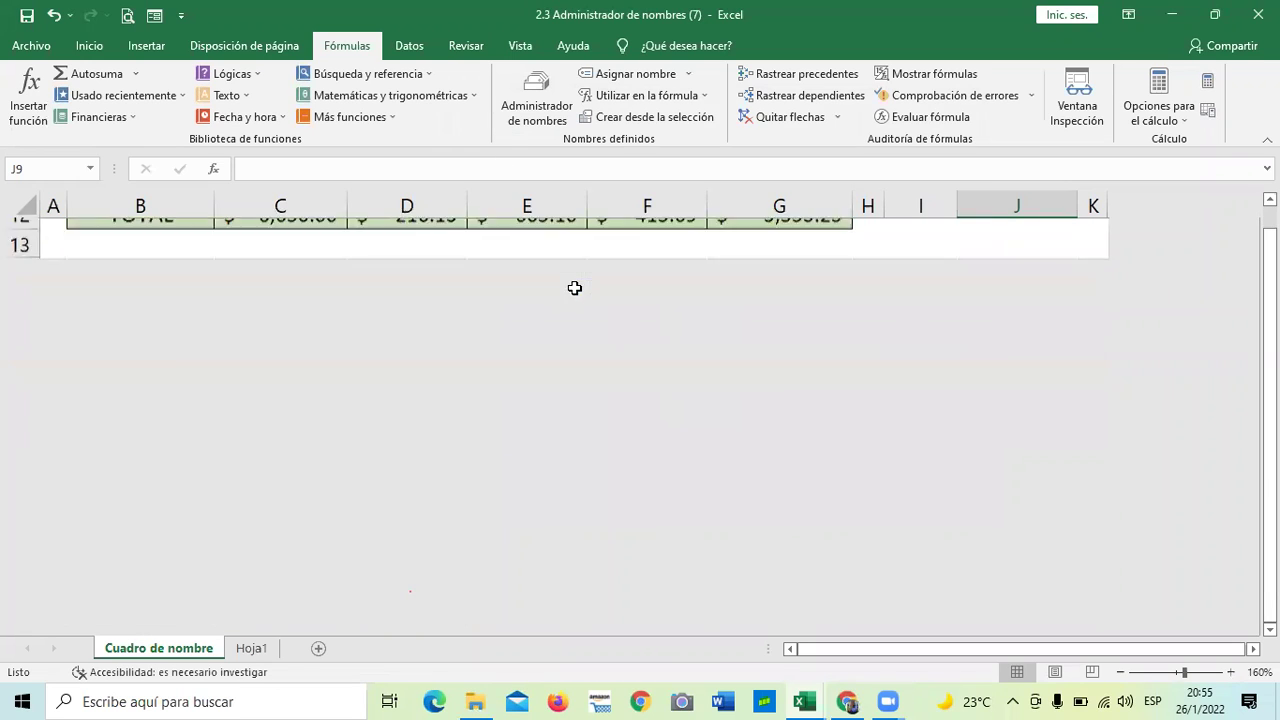
{"action": "scroll", "coordinate": [574, 289], "scroll_direction": "up", "scroll_amount": 4}
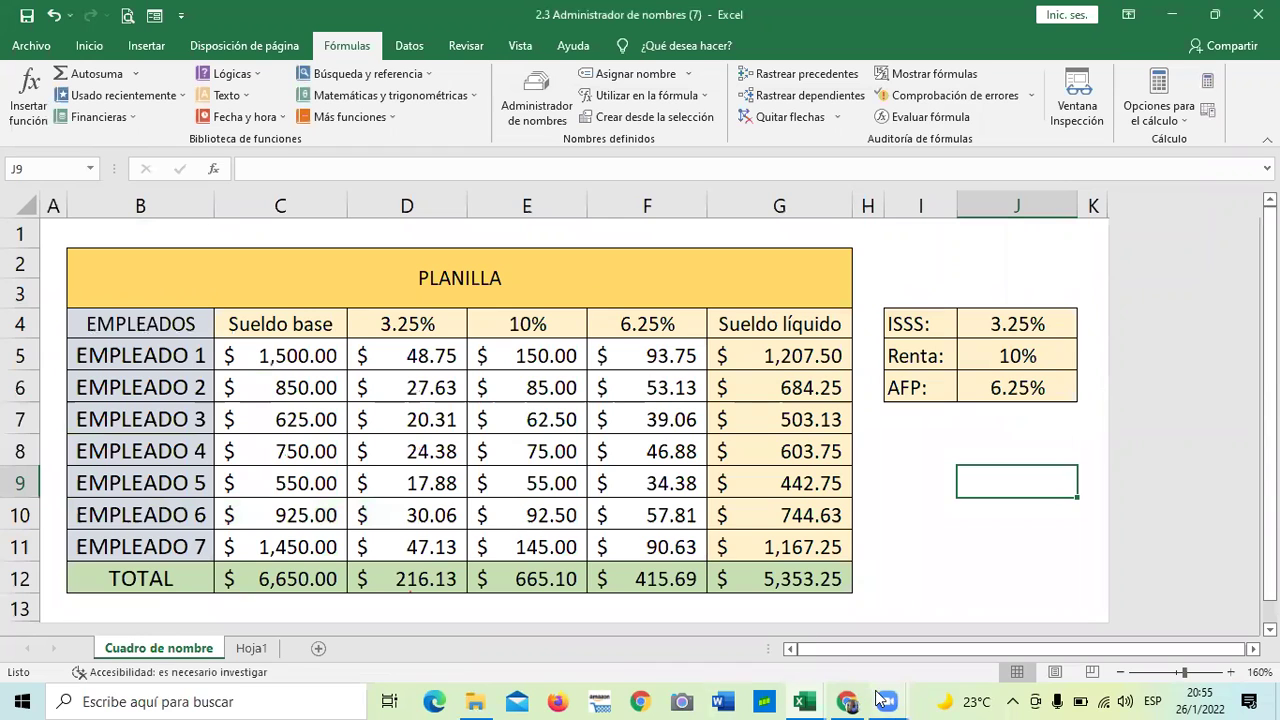
Switch to the course in Chrome, advance to lesson 2.7 - Administrador de nombres, and look over its video, file link and discussion.
{"action": "mouse_move", "coordinate": [849, 700]}
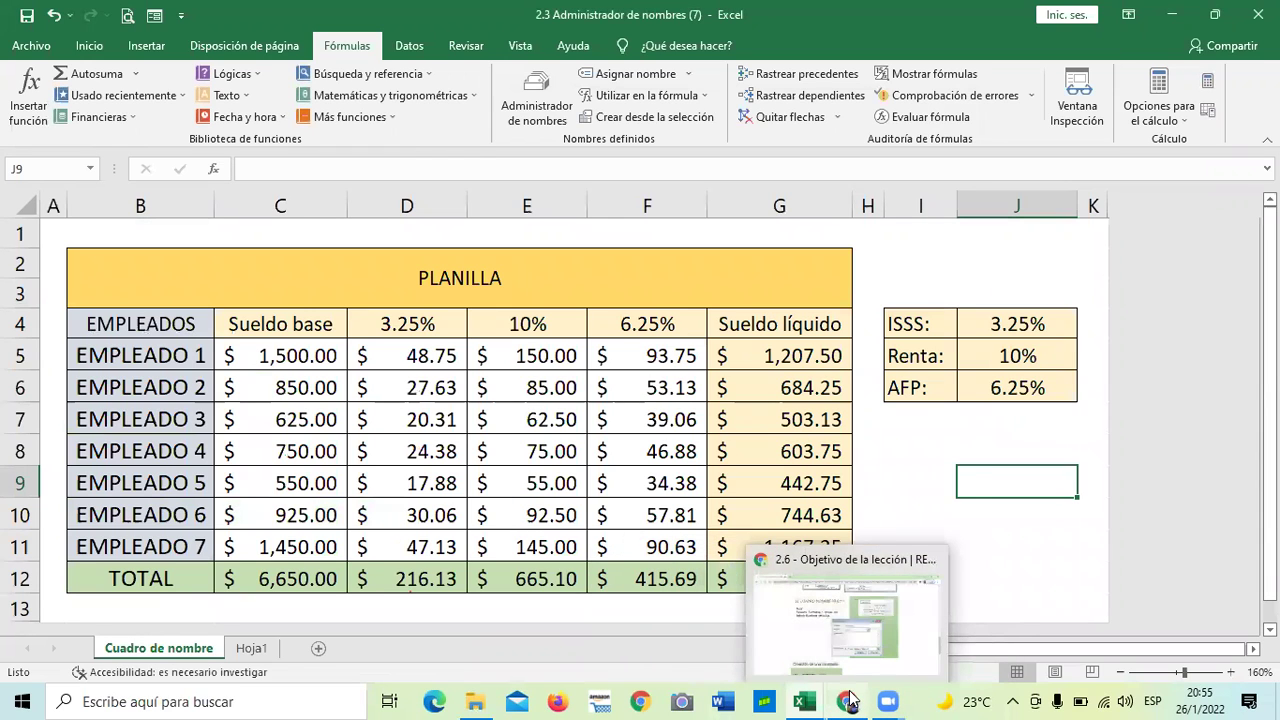
{"action": "left_click", "coordinate": [837, 628]}
{"action": "scroll", "coordinate": [729, 608], "scroll_direction": "up", "scroll_amount": 4}
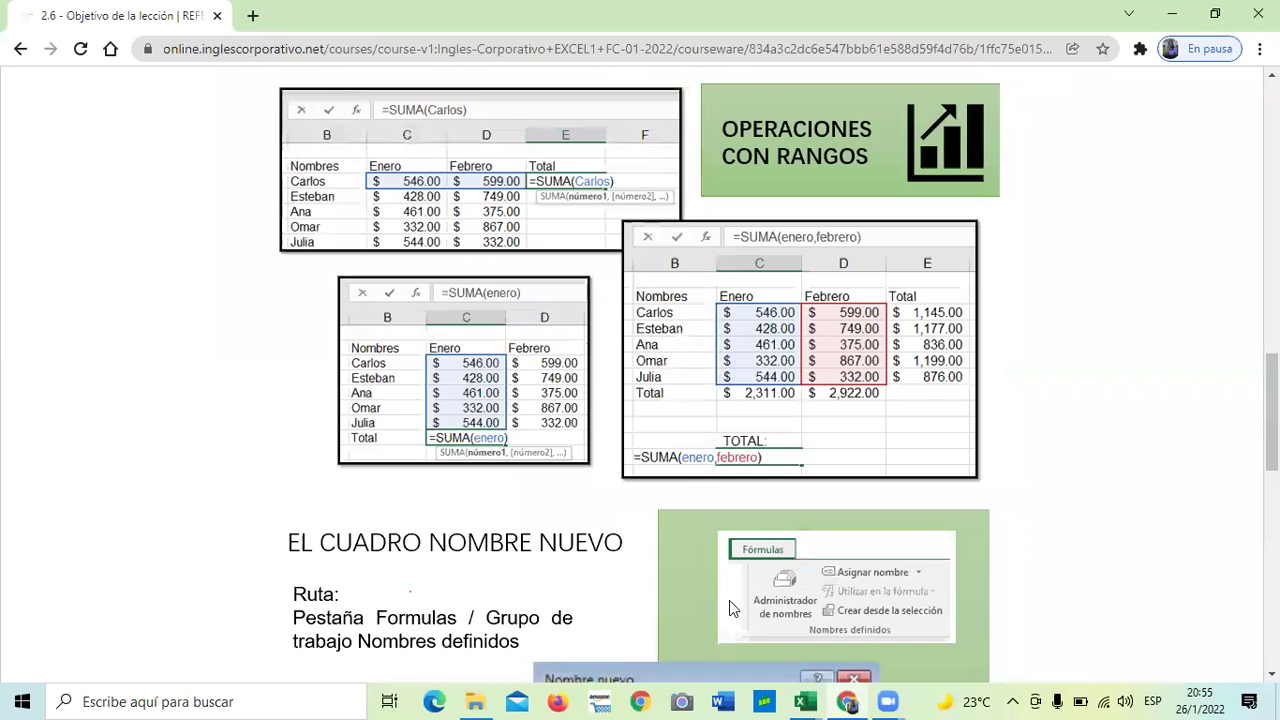
{"action": "scroll", "coordinate": [729, 608], "scroll_direction": "down", "scroll_amount": 1}
{"action": "scroll", "coordinate": [729, 600], "scroll_direction": "down", "scroll_amount": 10}
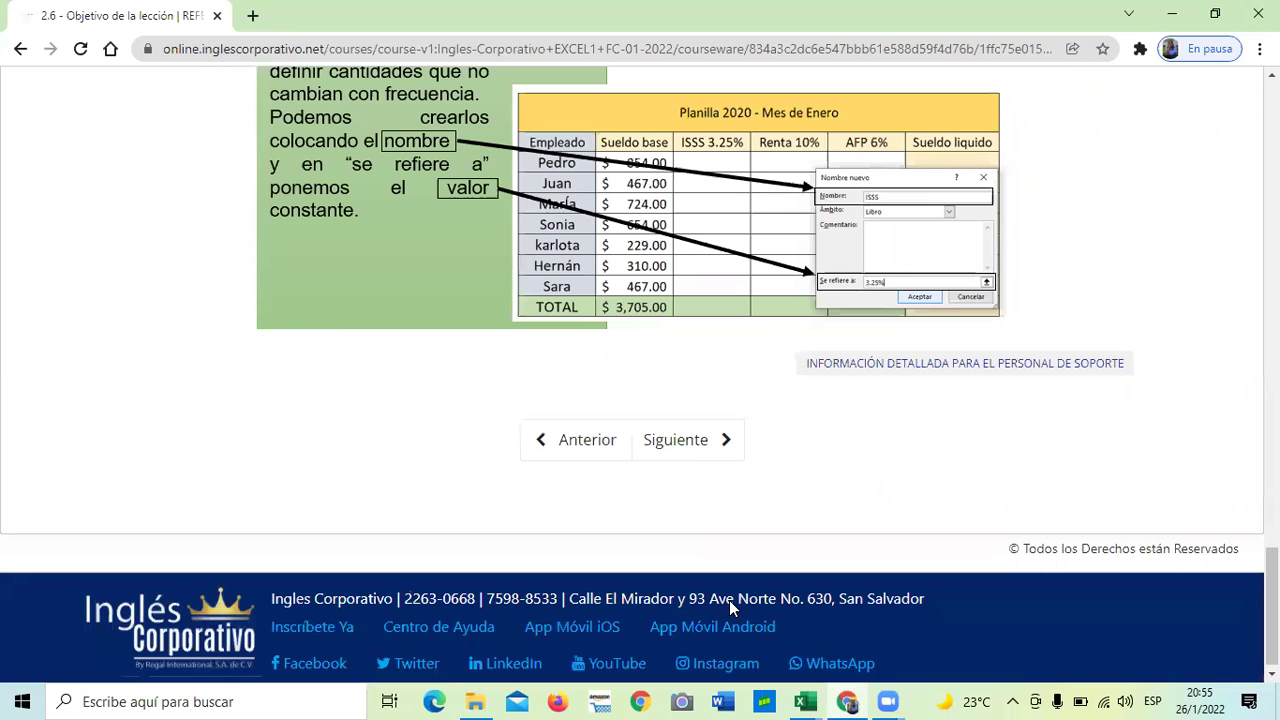
{"action": "left_click", "coordinate": [695, 433]}
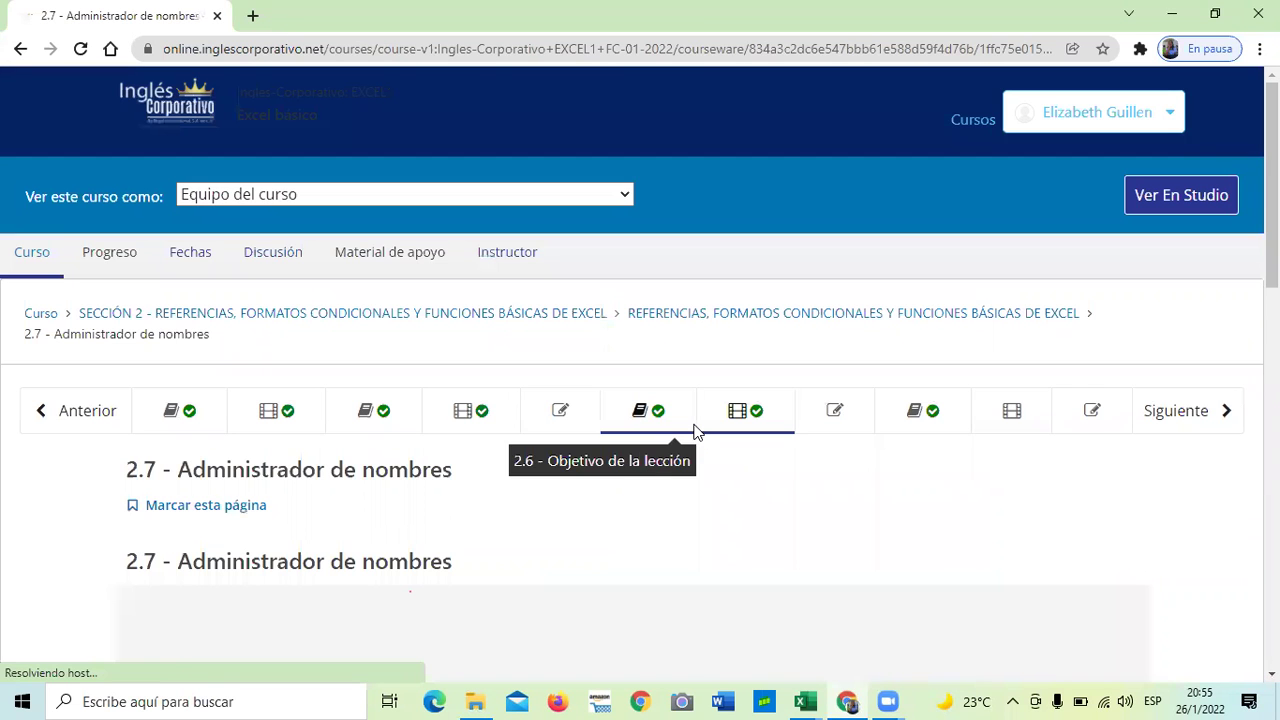
{"action": "scroll", "coordinate": [700, 445], "scroll_direction": "down", "scroll_amount": 1}
{"action": "scroll", "coordinate": [703, 451], "scroll_direction": "down", "scroll_amount": 4}
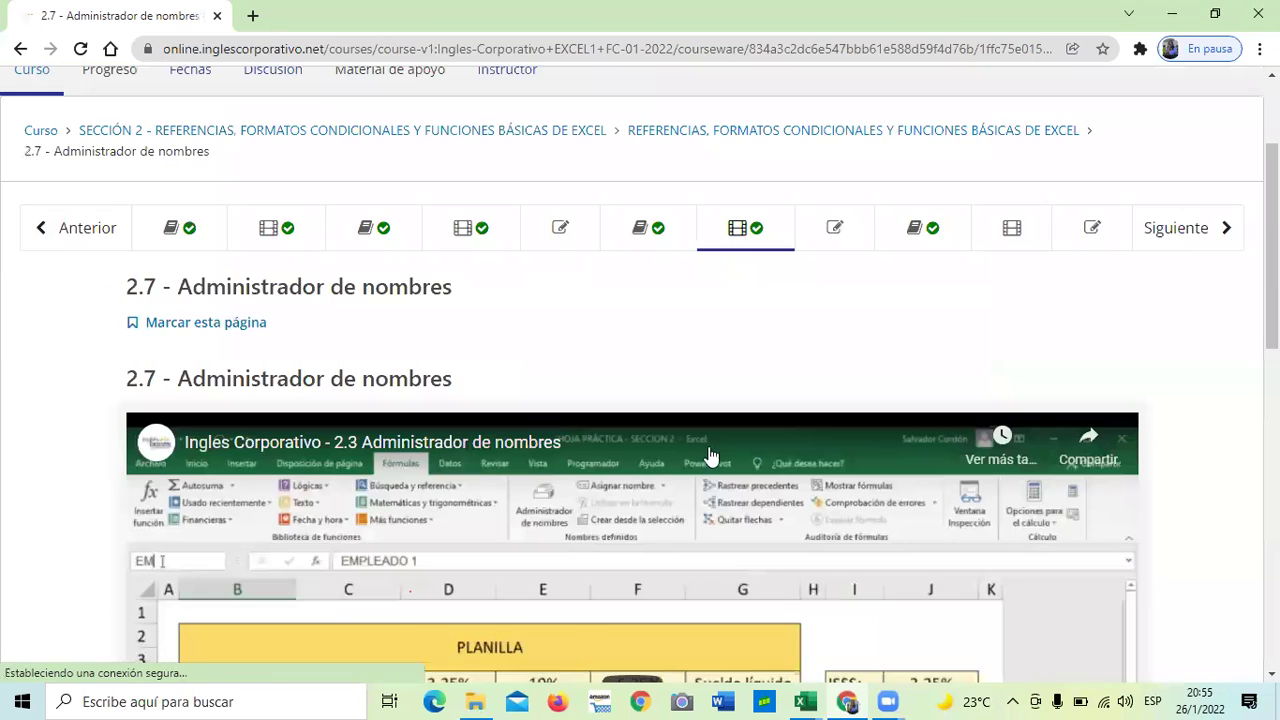
{"action": "scroll", "coordinate": [710, 500], "scroll_direction": "down", "scroll_amount": 5}
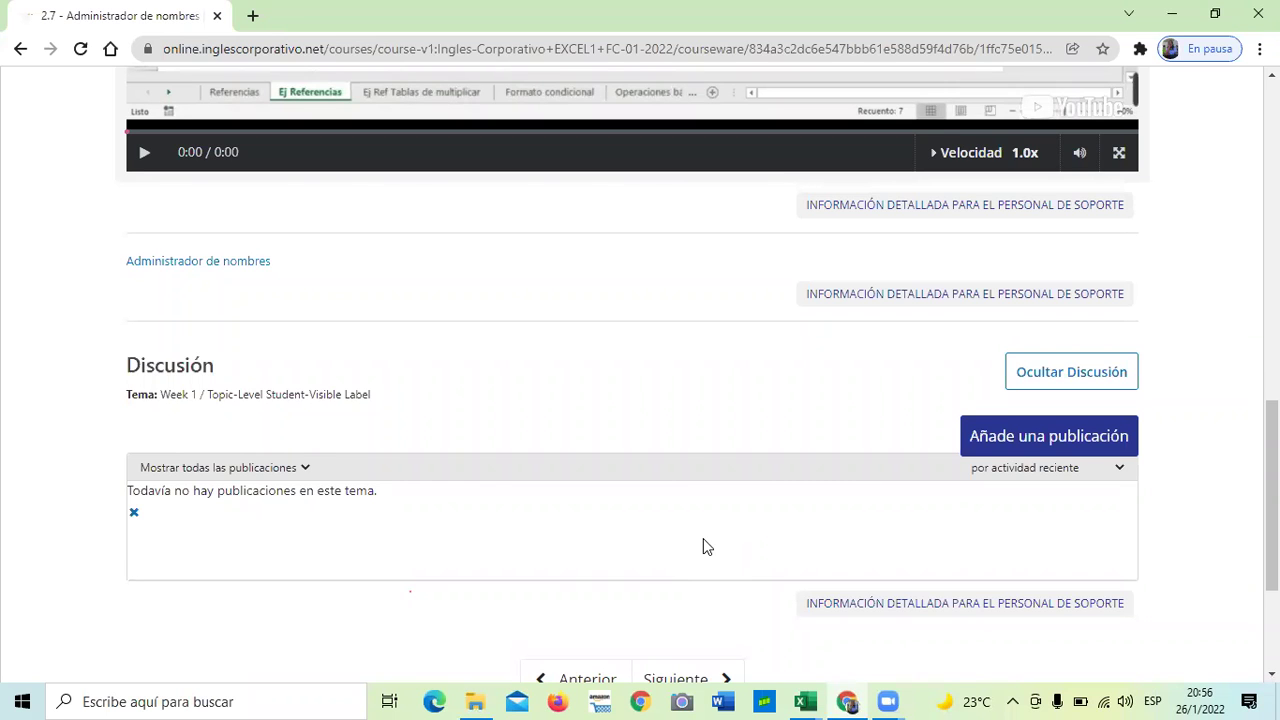
{"action": "scroll", "coordinate": [751, 486], "scroll_direction": "up", "scroll_amount": 3}
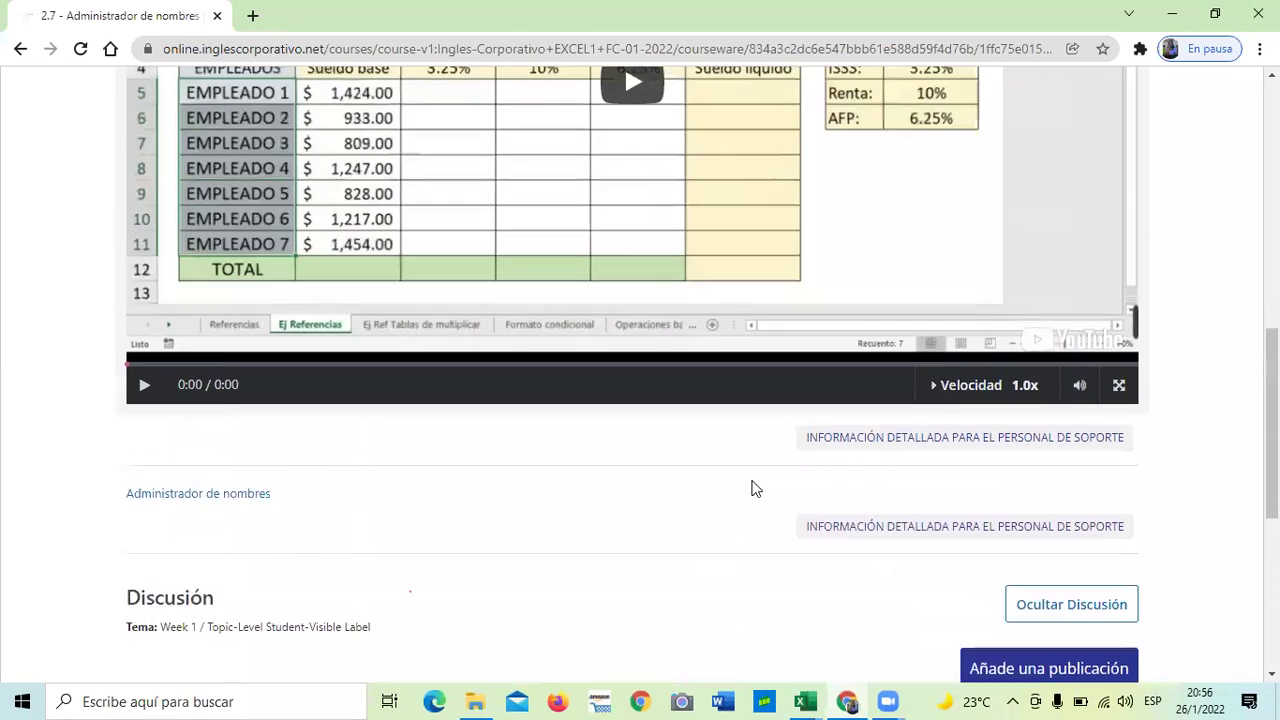
Advance to the 2.8 Laboratorio page and answer FALSO to question 1 about the formula =SUMA(ENERO;FEBRERO).
{"action": "scroll", "coordinate": [751, 486], "scroll_direction": "down", "scroll_amount": 5}
{"action": "left_click", "coordinate": [690, 430]}
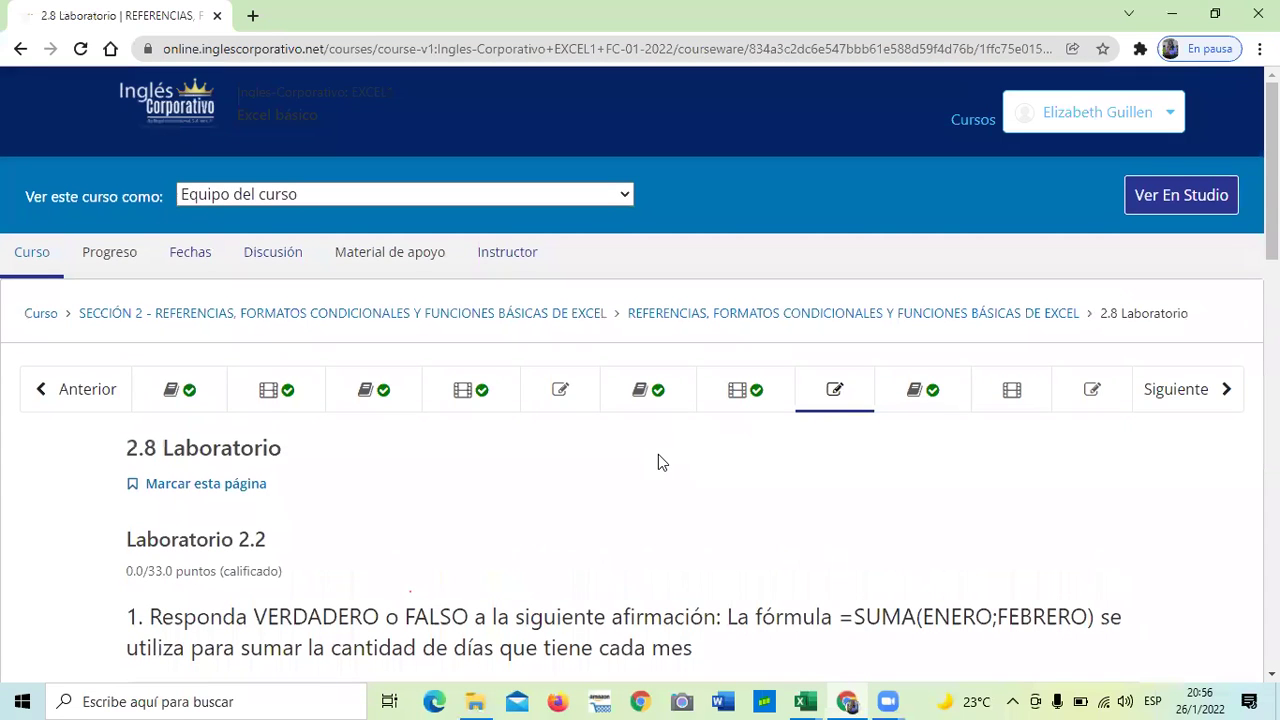
{"action": "scroll", "coordinate": [658, 454], "scroll_direction": "down", "scroll_amount": 1}
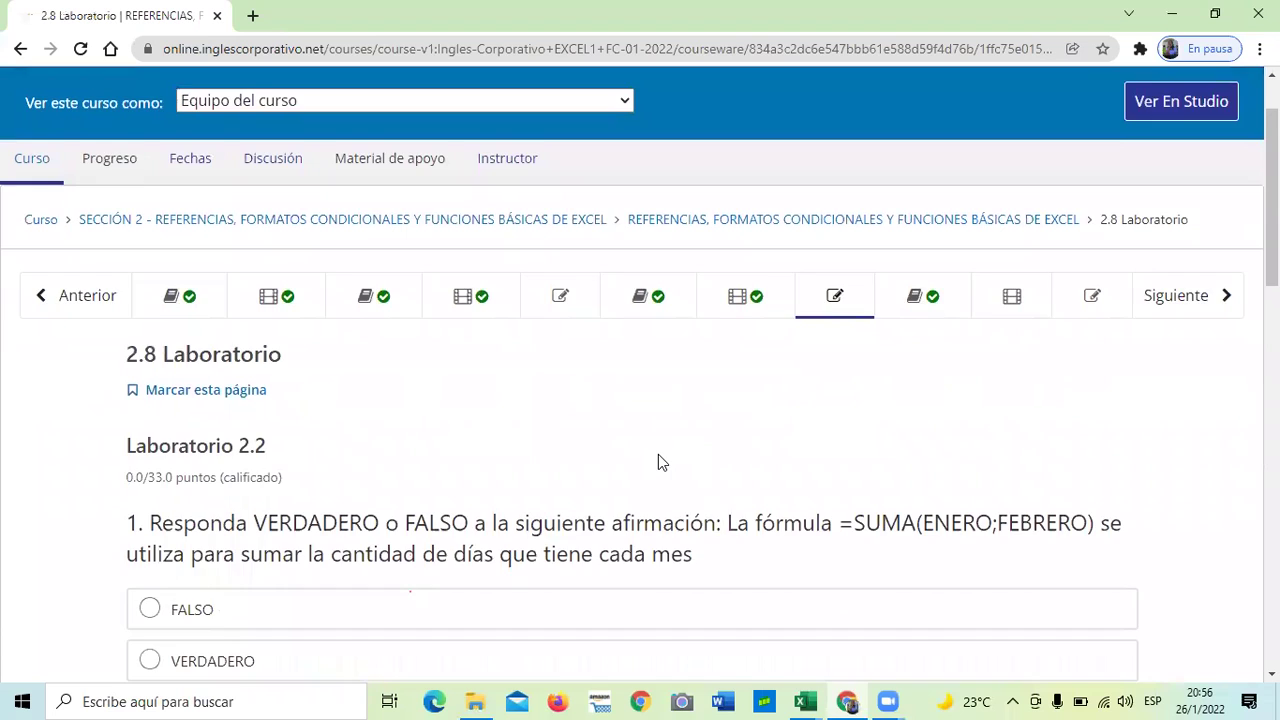
{"action": "scroll", "coordinate": [658, 454], "scroll_direction": "down", "scroll_amount": 1}
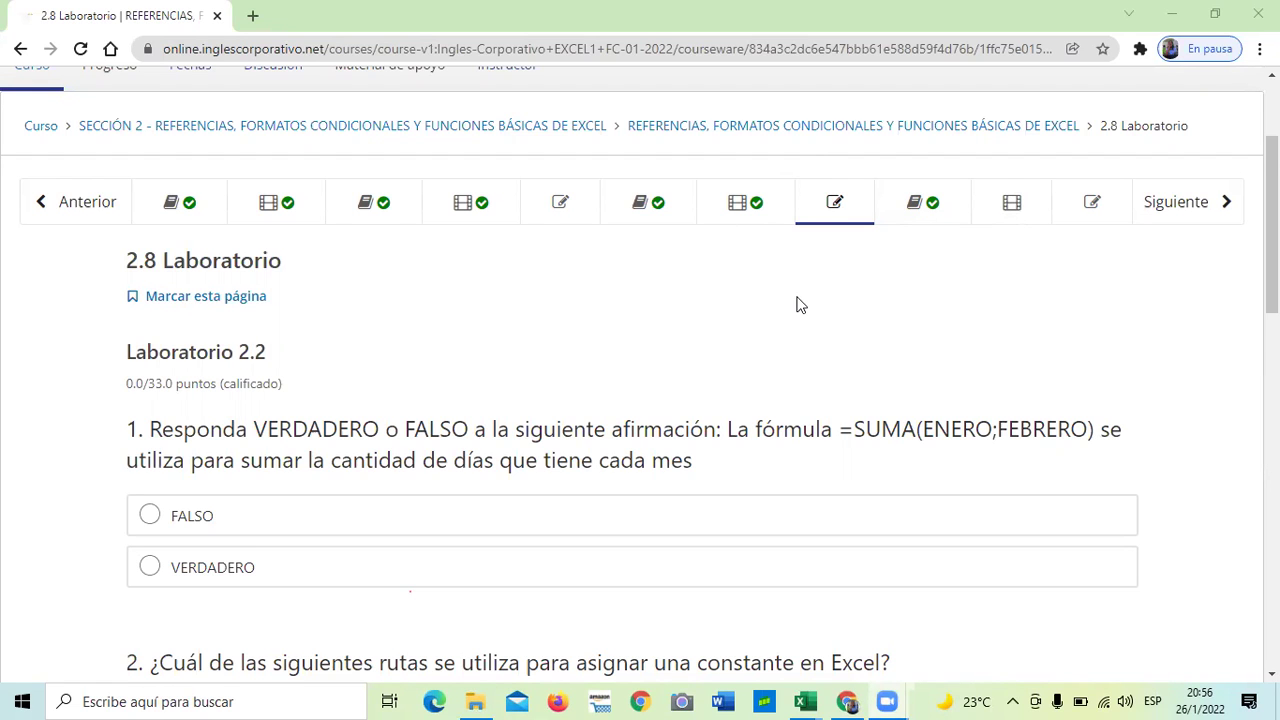
{"action": "scroll", "coordinate": [800, 303], "scroll_direction": "down", "scroll_amount": 1}
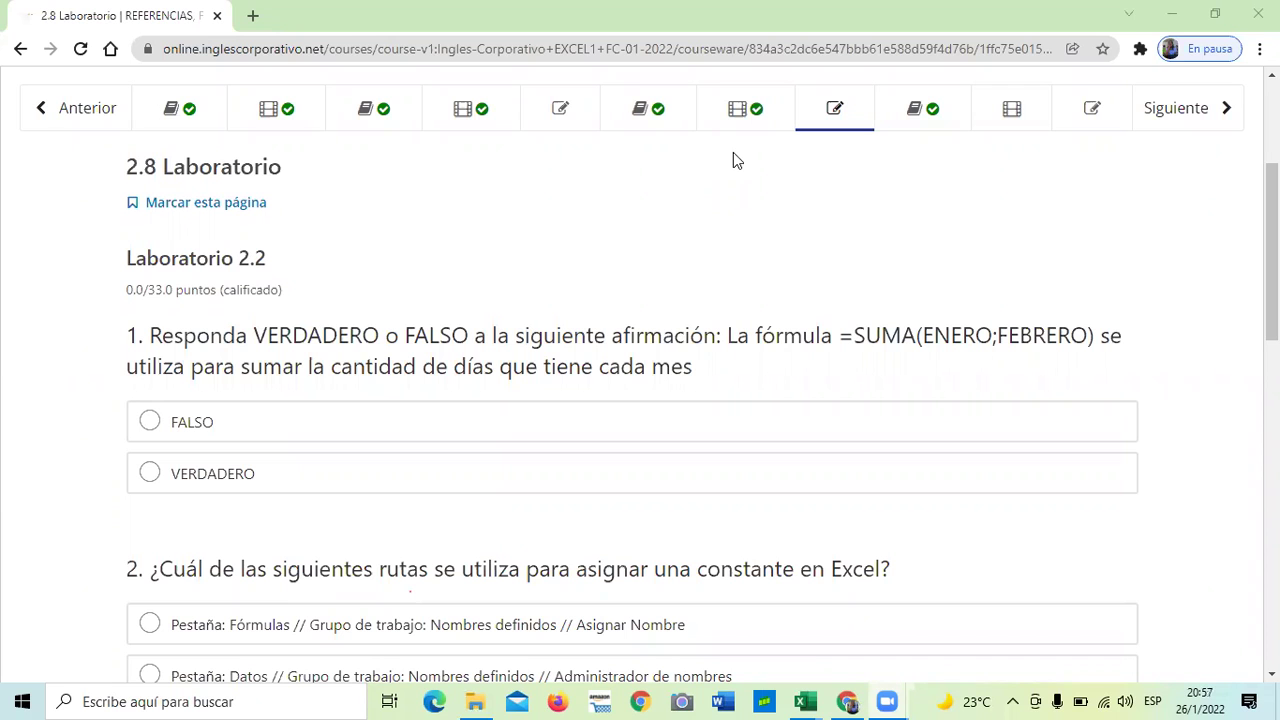
{"action": "left_click", "coordinate": [151, 423]}
{"action": "scroll", "coordinate": [500, 434], "scroll_direction": "down", "scroll_amount": 2}
{"action": "scroll", "coordinate": [503, 430], "scroll_direction": "down", "scroll_amount": 1}
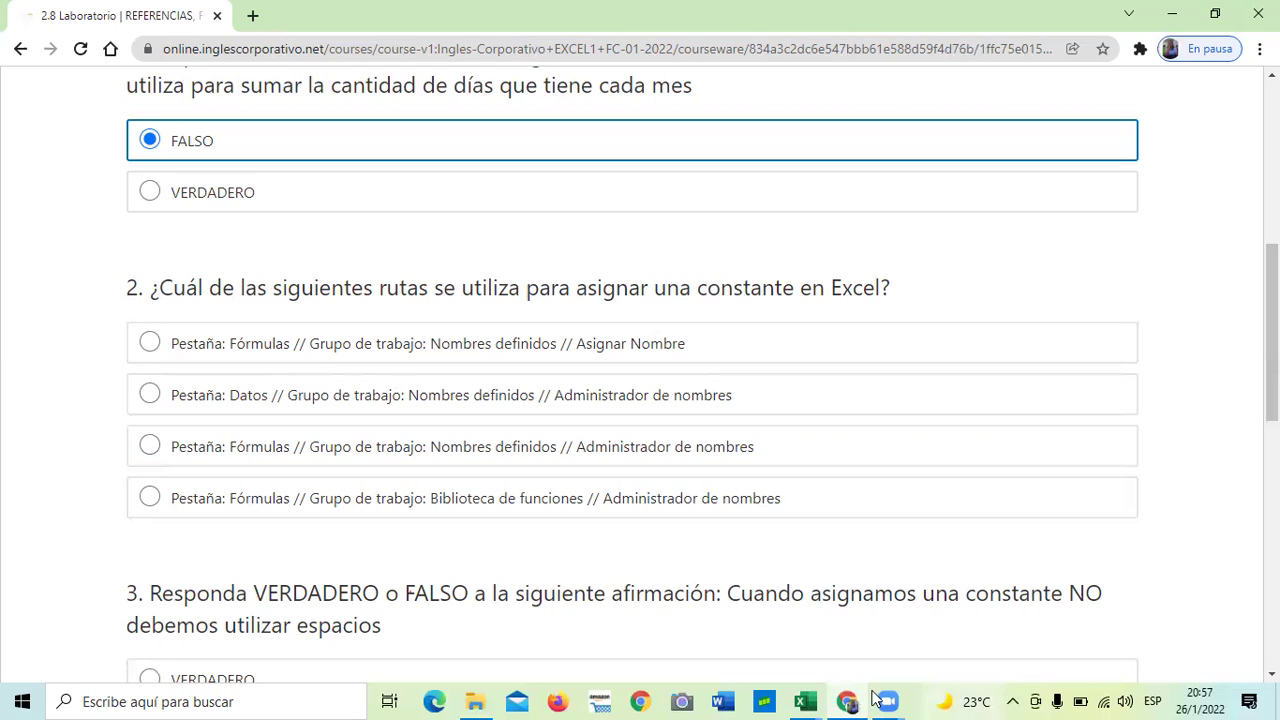
Switch to the 2.3 Administrador de nombres workbook in Excel and inspect the Nombre nuevo and Administrador de nombres dialogs without making changes.
{"action": "mouse_move", "coordinate": [803, 700]}
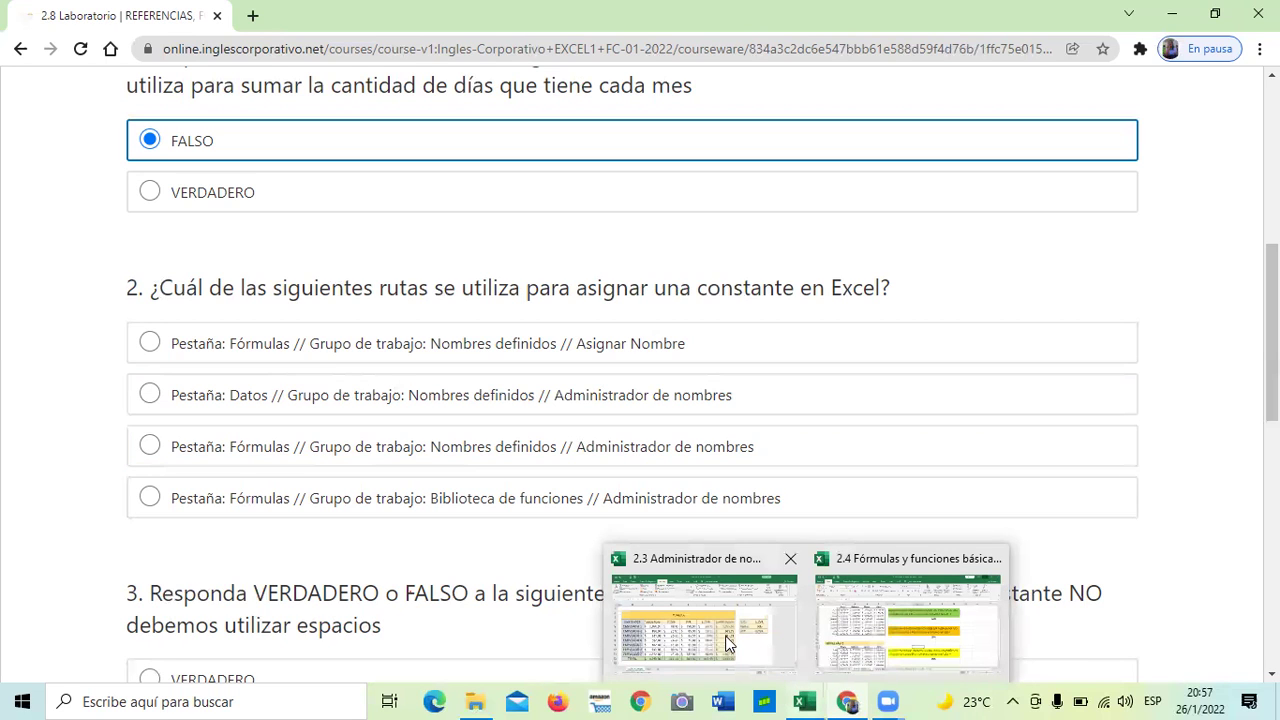
{"action": "key", "text": "alt+Tab"}
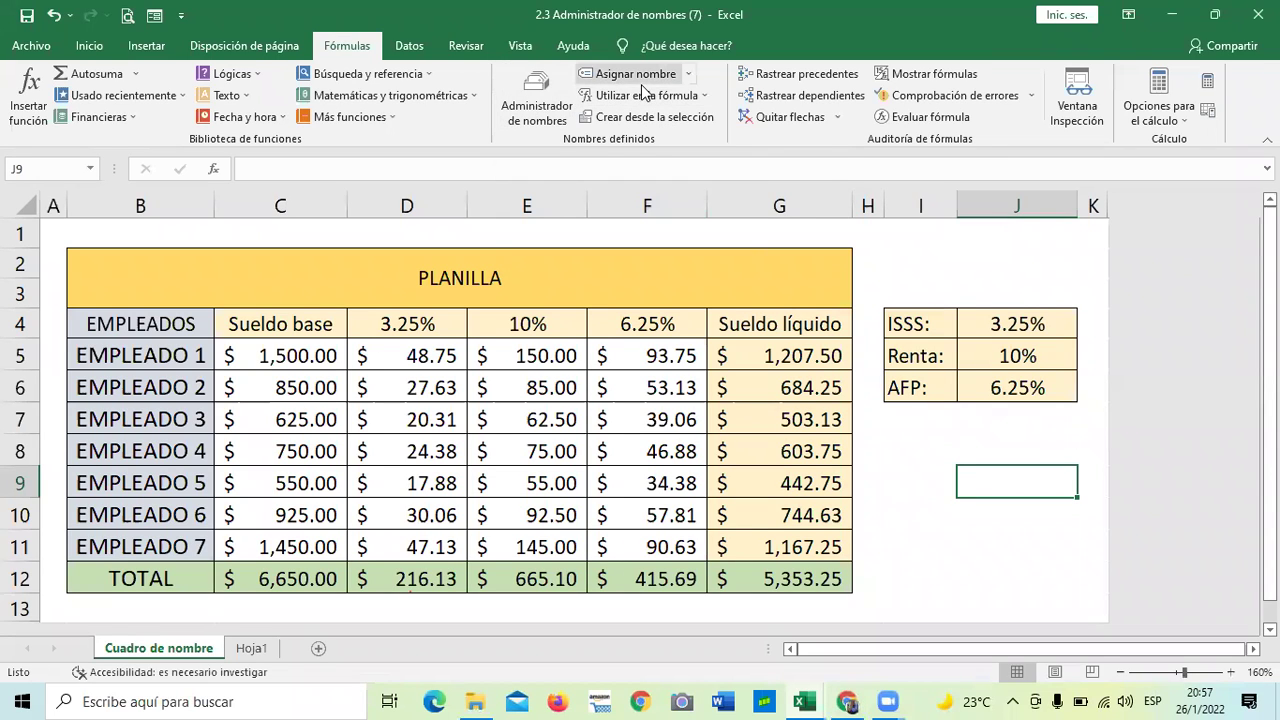
{"action": "left_click", "coordinate": [547, 100]}
{"action": "left_click", "coordinate": [594, 80]}
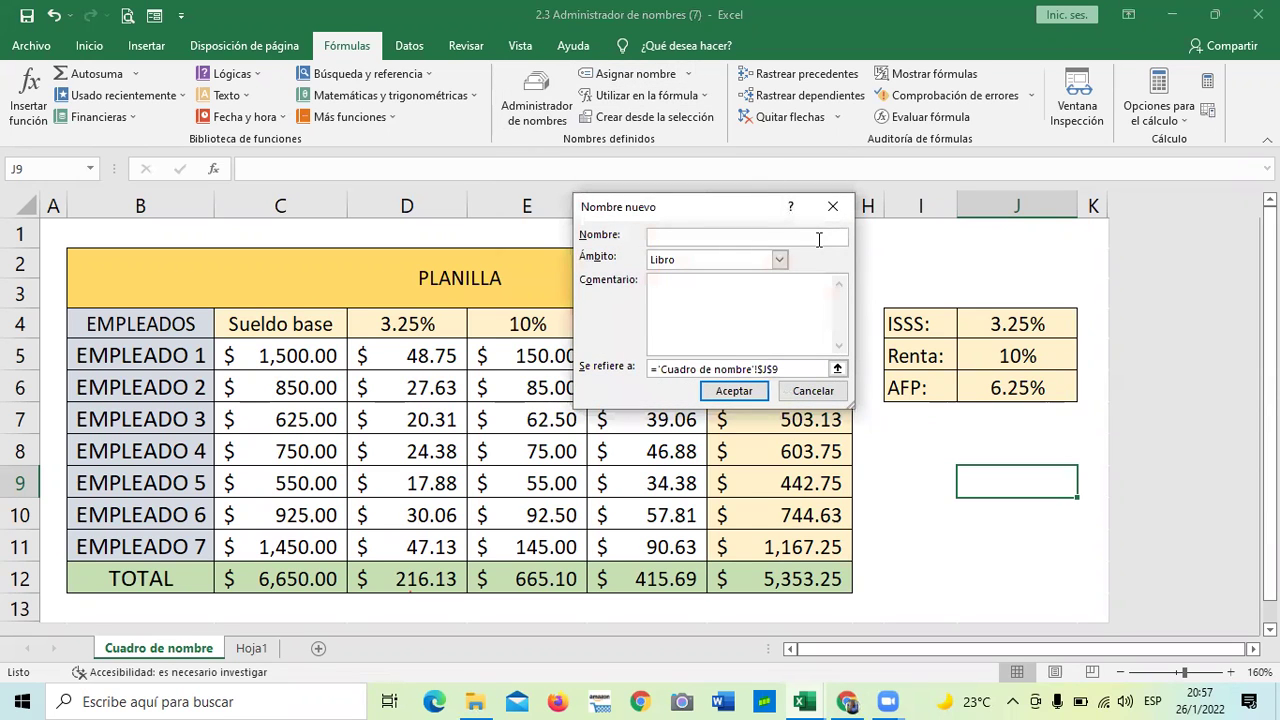
{"action": "left_click", "coordinate": [813, 391]}
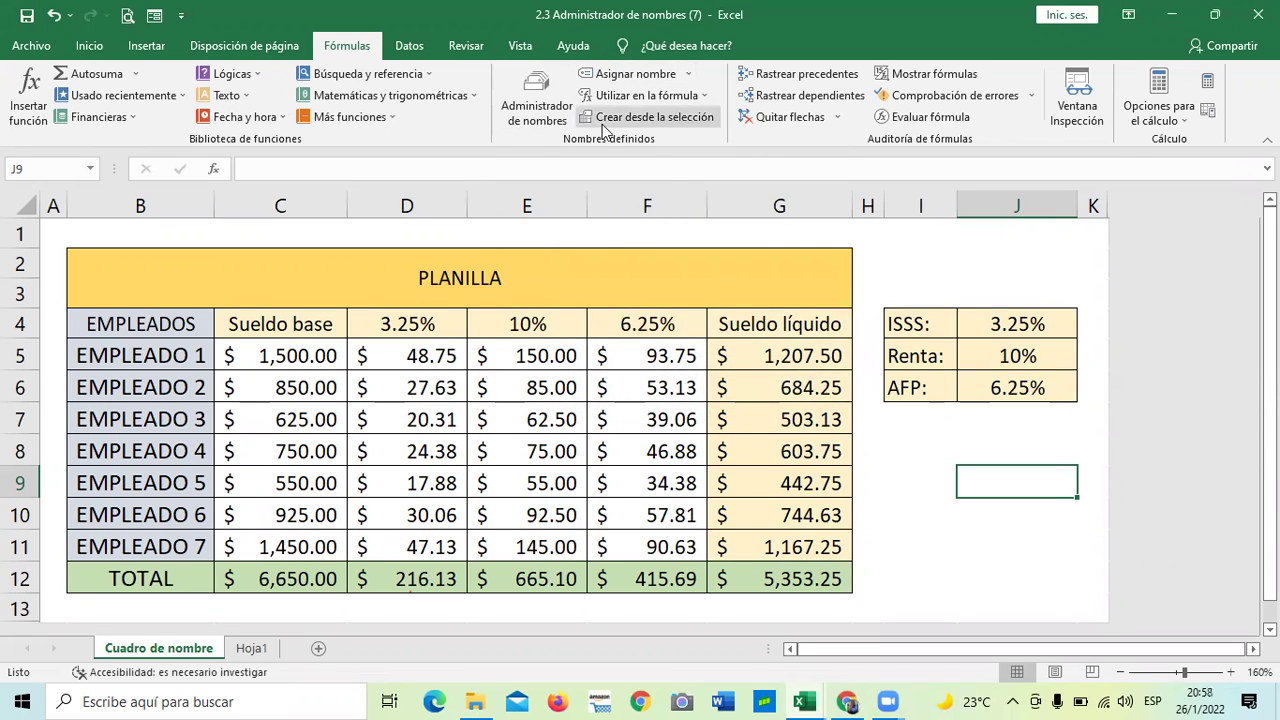
{"action": "left_click", "coordinate": [537, 100]}
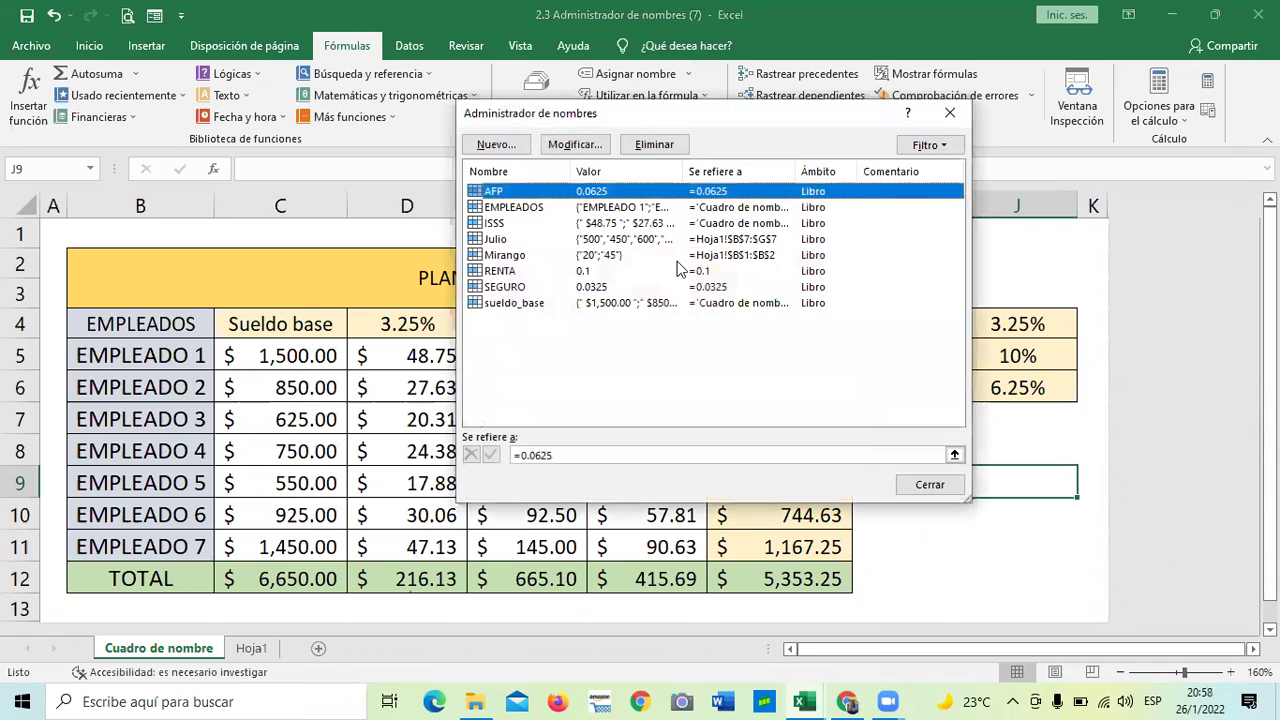
{"action": "left_click", "coordinate": [948, 113]}
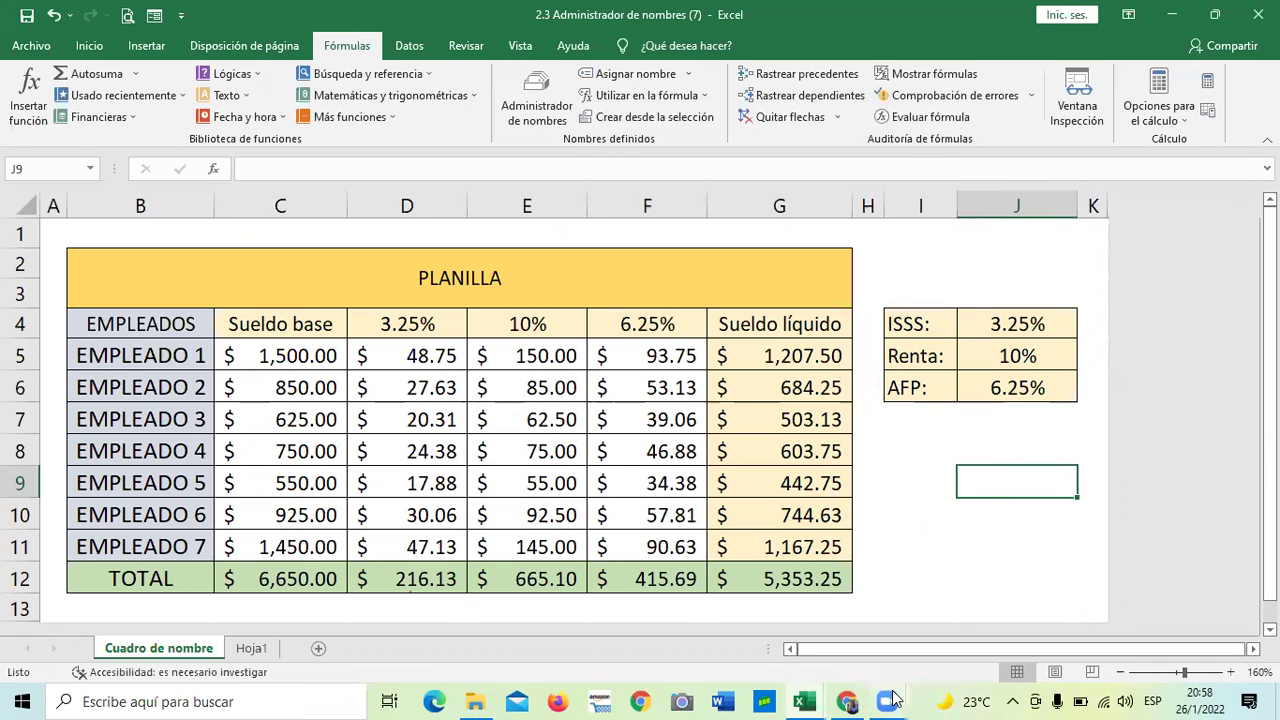
{"action": "left_click", "coordinate": [740, 615]}
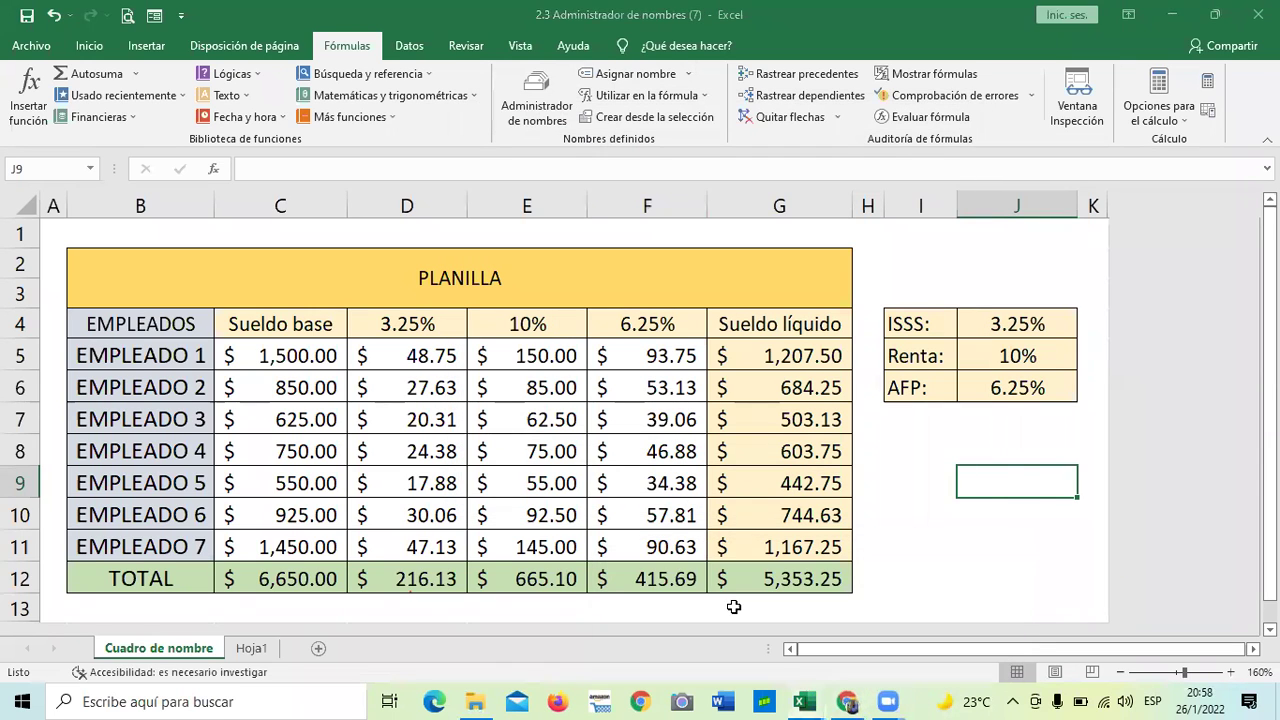
Return to the lab in Chrome and answer question 2 with Fórmulas // Nombres definidos // Asignar Nombre and question 3 with VERDADERO.
{"action": "left_click", "coordinate": [847, 701]}
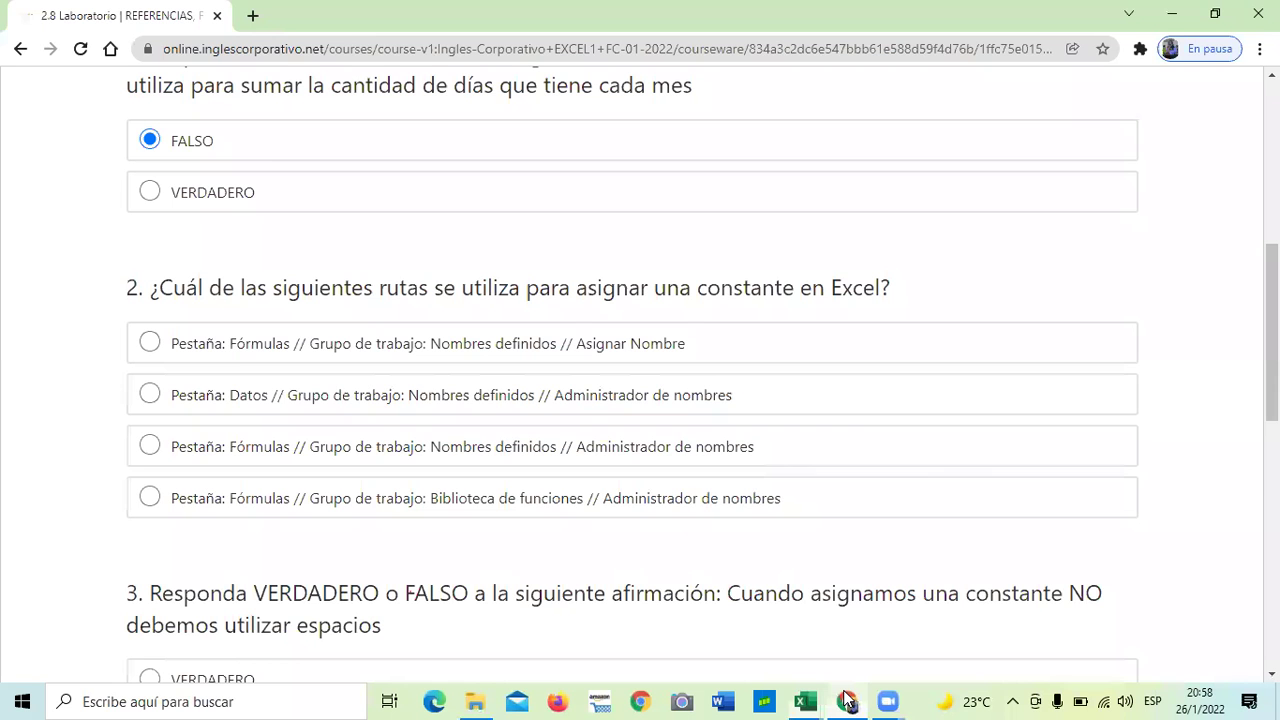
{"action": "left_click", "coordinate": [149, 342]}
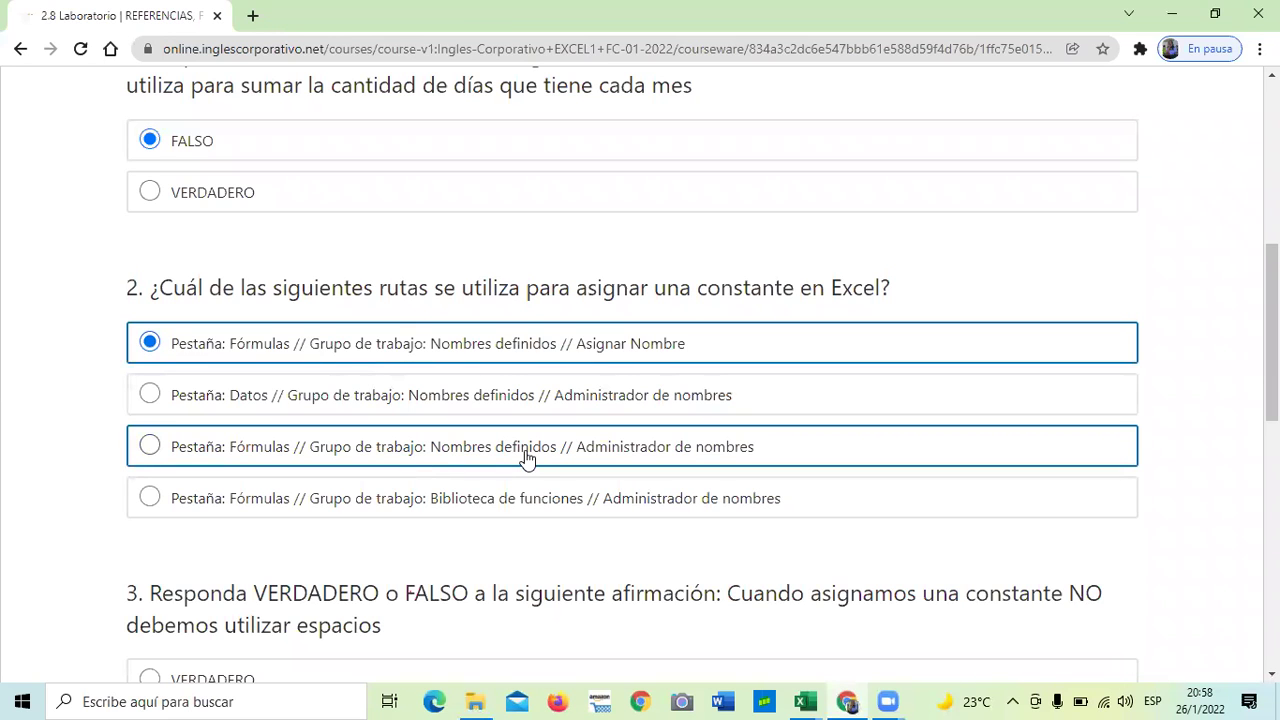
{"action": "scroll", "coordinate": [527, 457], "scroll_direction": "down", "scroll_amount": 1}
{"action": "scroll", "coordinate": [537, 456], "scroll_direction": "down", "scroll_amount": 2}
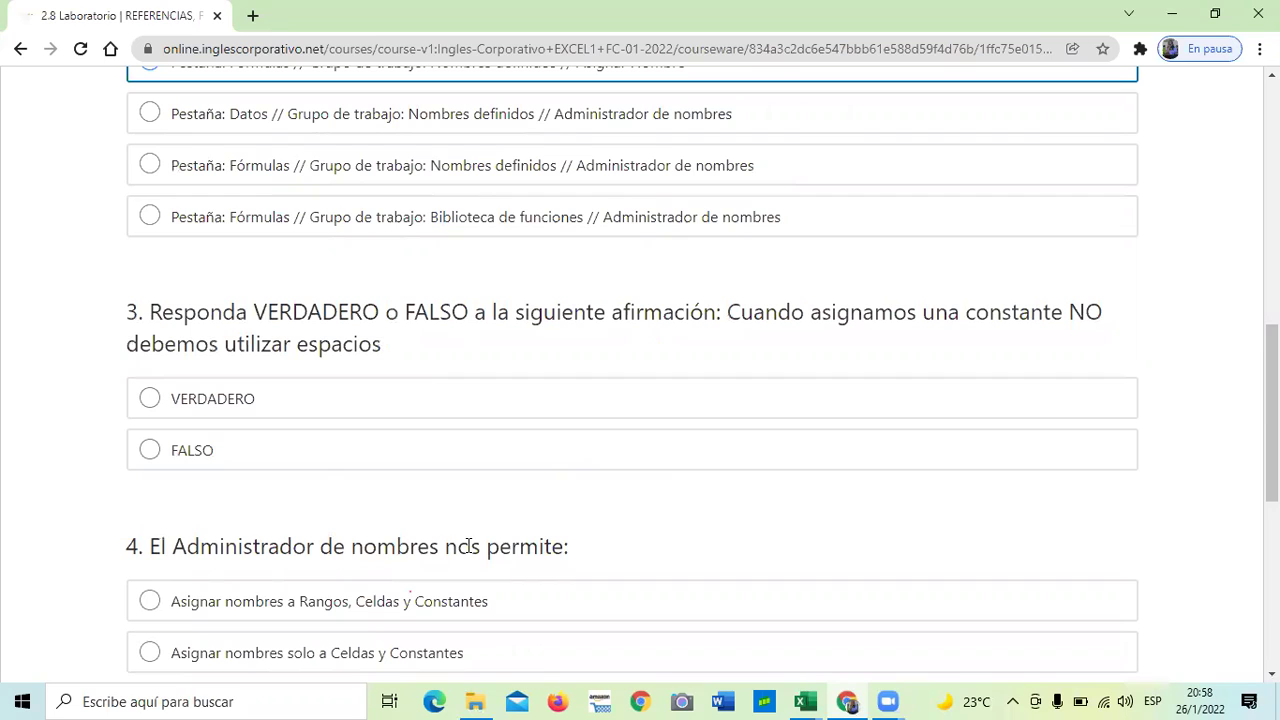
{"action": "left_click", "coordinate": [170, 405]}
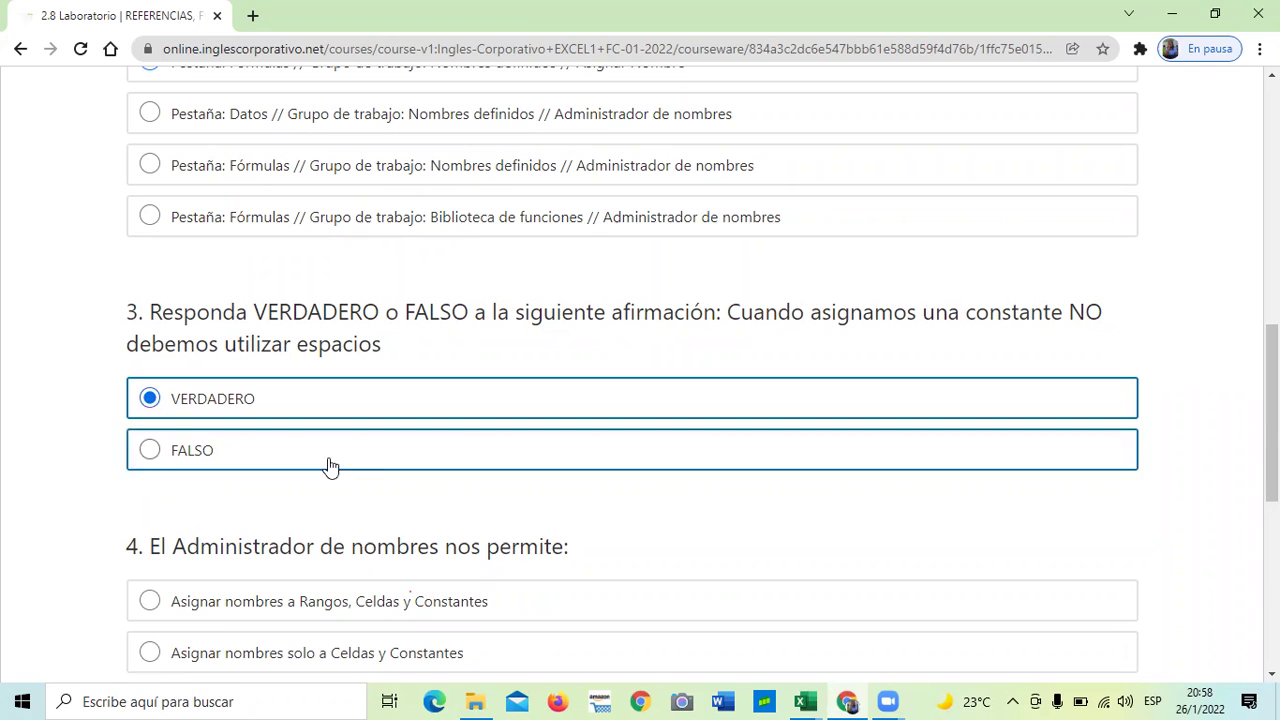
Review the chosen answers in Laboratorio 2.2, keeping FALSO for question 1, and read the options of question 4.
{"action": "scroll", "coordinate": [436, 480], "scroll_direction": "up", "scroll_amount": 2}
{"action": "scroll", "coordinate": [440, 475], "scroll_direction": "up", "scroll_amount": 3}
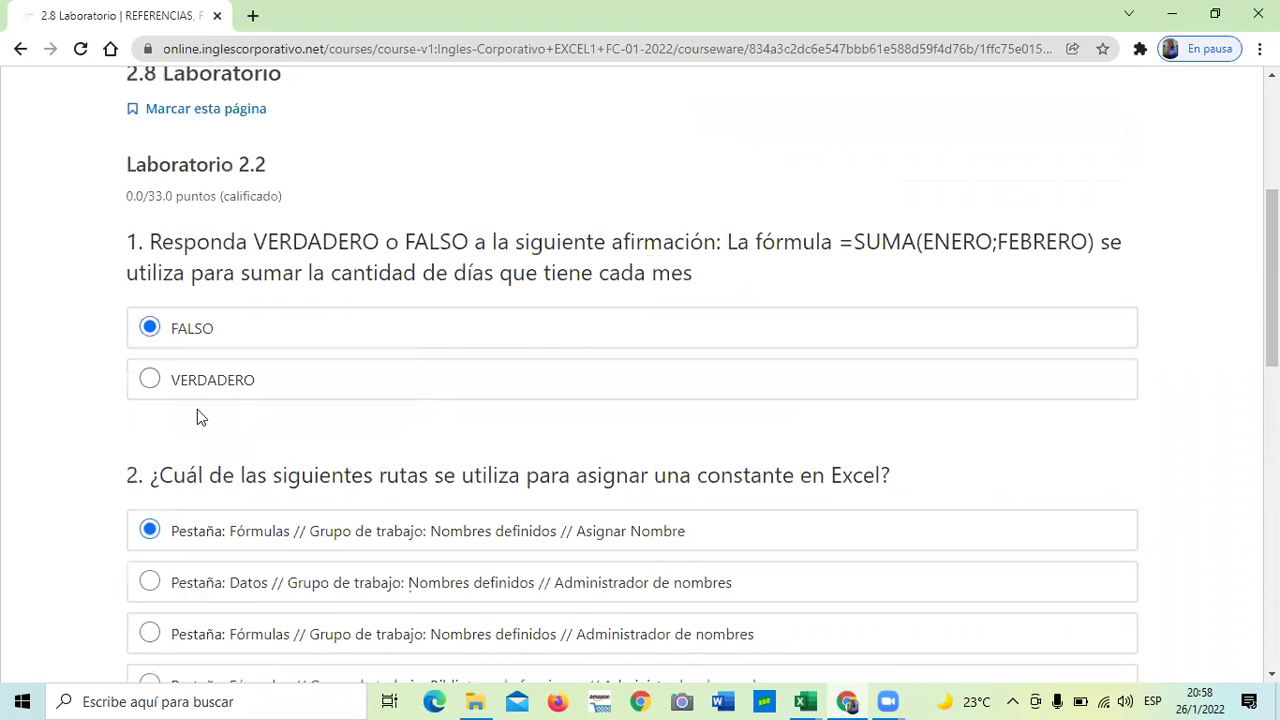
{"action": "left_click", "coordinate": [160, 331]}
{"action": "scroll", "coordinate": [392, 490], "scroll_direction": "down", "scroll_amount": 3}
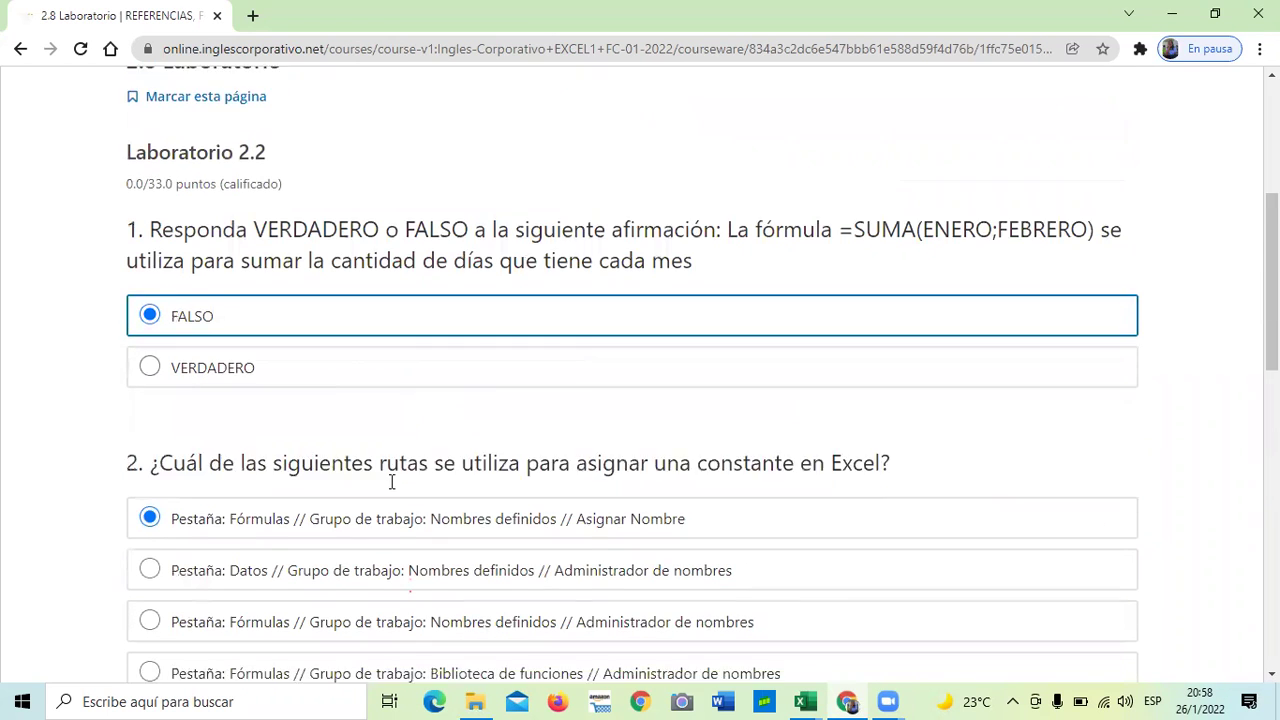
{"action": "scroll", "coordinate": [392, 490], "scroll_direction": "down", "scroll_amount": 8}
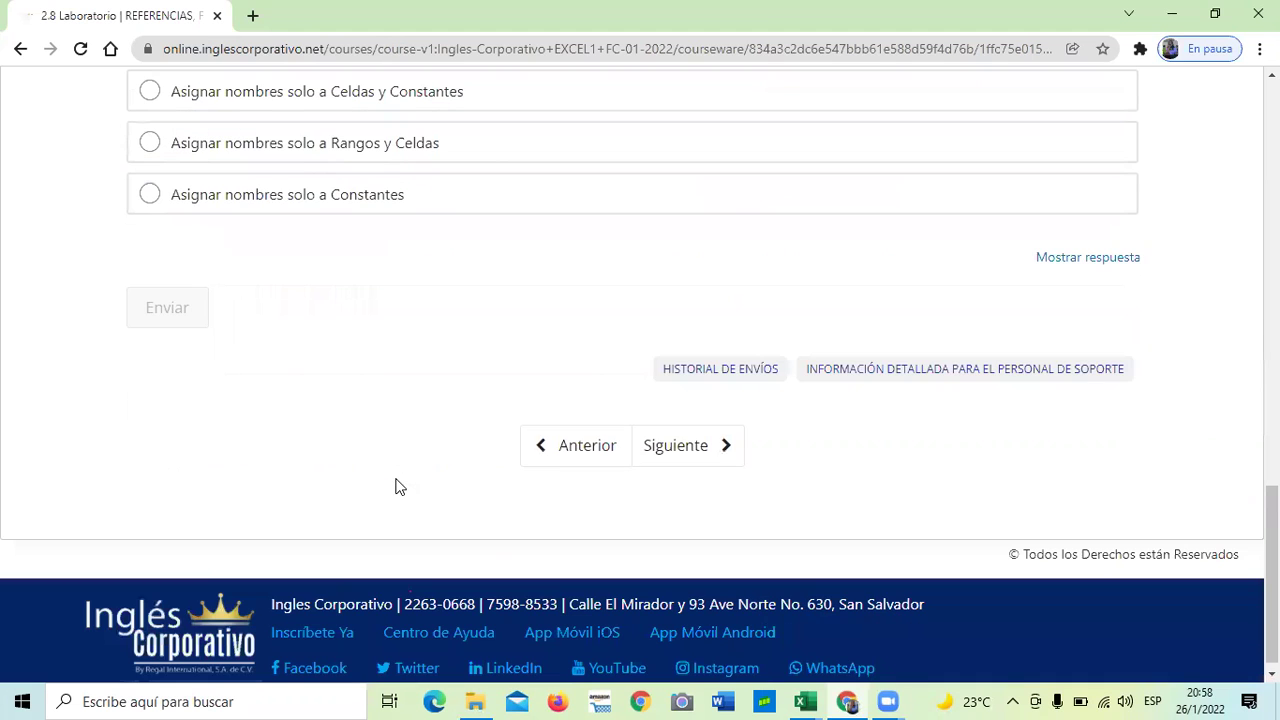
{"action": "scroll", "coordinate": [355, 405], "scroll_direction": "up", "scroll_amount": 1}
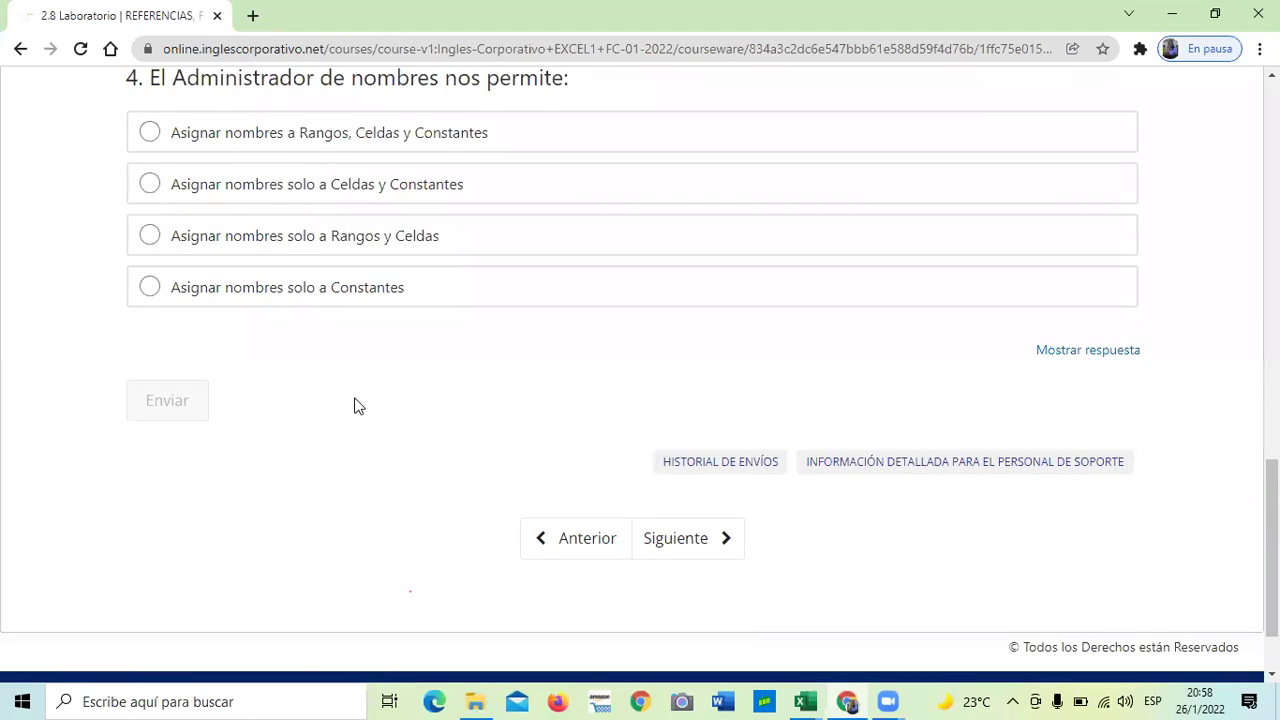
{"action": "scroll", "coordinate": [337, 409], "scroll_direction": "up", "scroll_amount": 2}
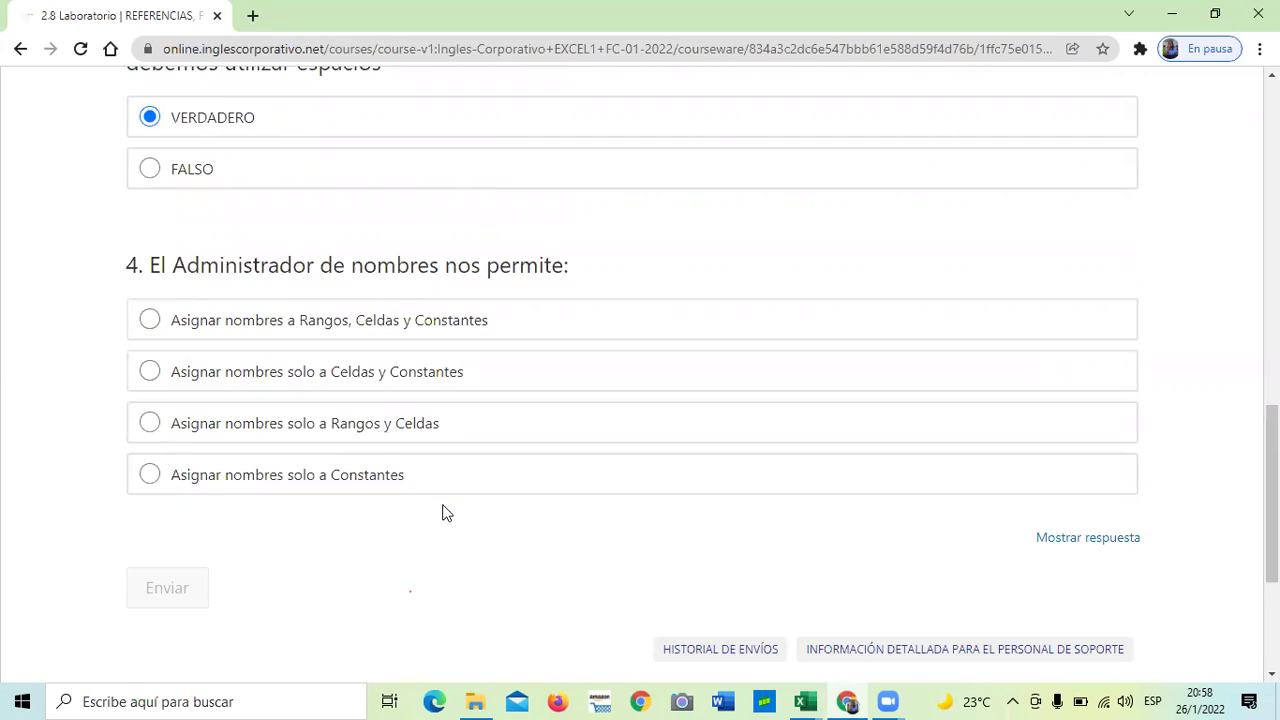
{"action": "scroll", "coordinate": [744, 526], "scroll_direction": "down", "scroll_amount": 1}
Go back to lesson 2.7 - Administrador de nombres, look over its page, and return to lesson 2.6 - Objetivo de la lección.
{"action": "left_click", "coordinate": [560, 447]}
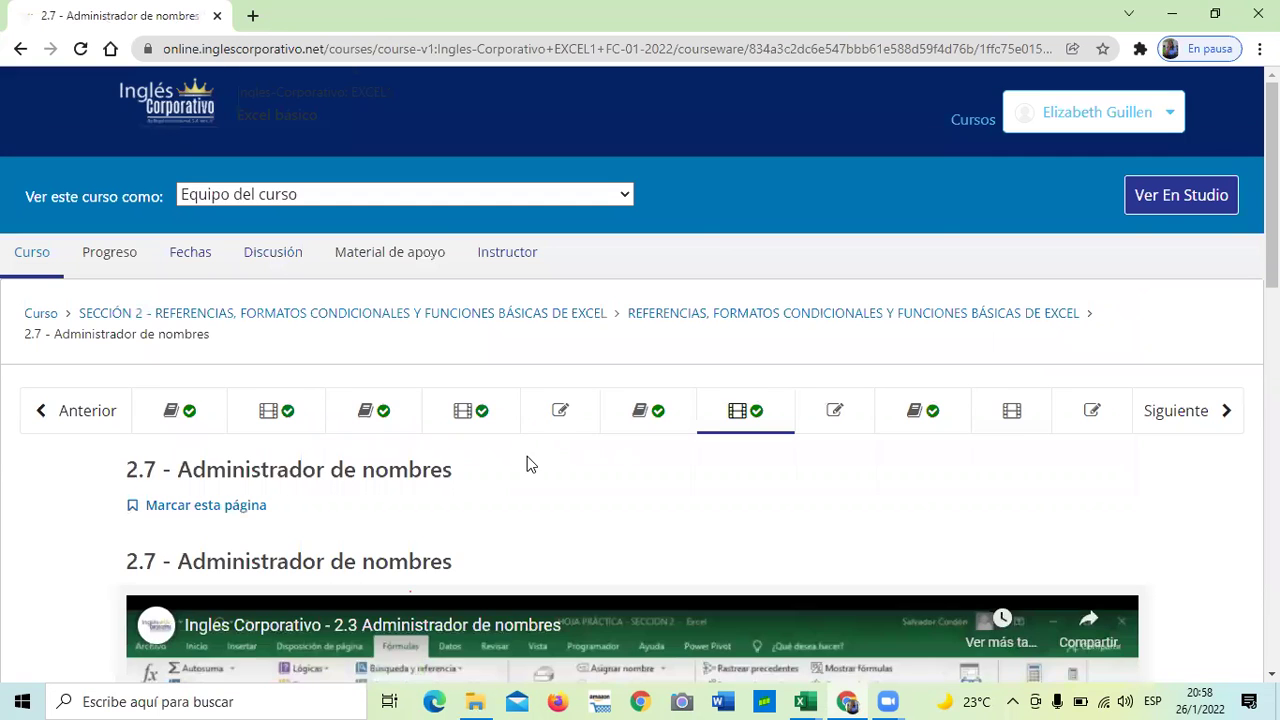
{"action": "scroll", "coordinate": [513, 470], "scroll_direction": "down", "scroll_amount": 5}
{"action": "scroll", "coordinate": [596, 602], "scroll_direction": "down", "scroll_amount": 5}
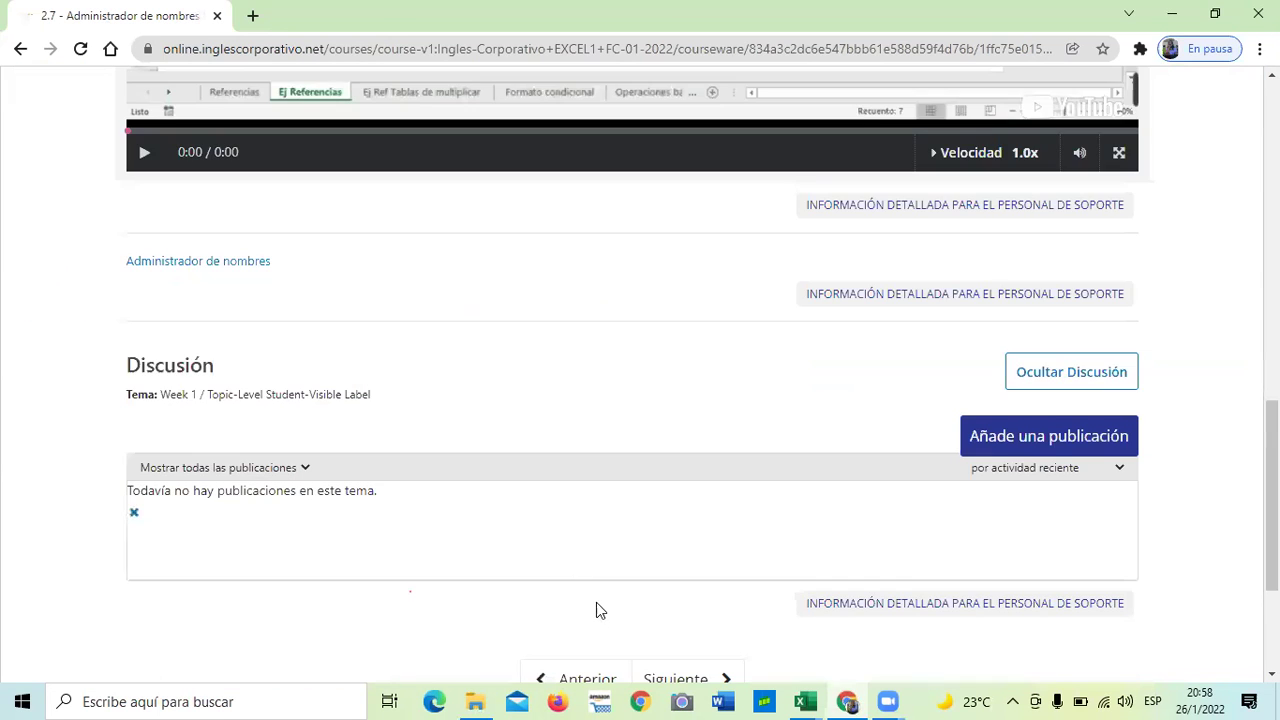
{"action": "left_click", "coordinate": [587, 593]}
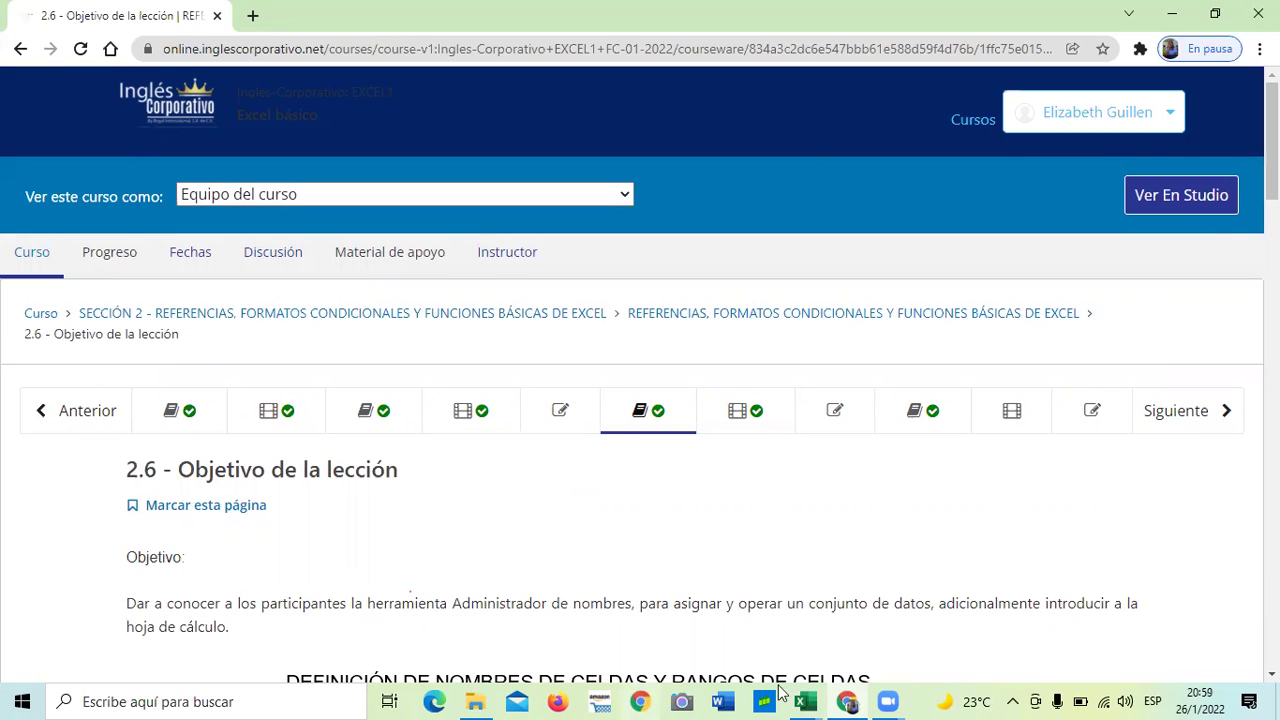
{"action": "mouse_move", "coordinate": [847, 700]}
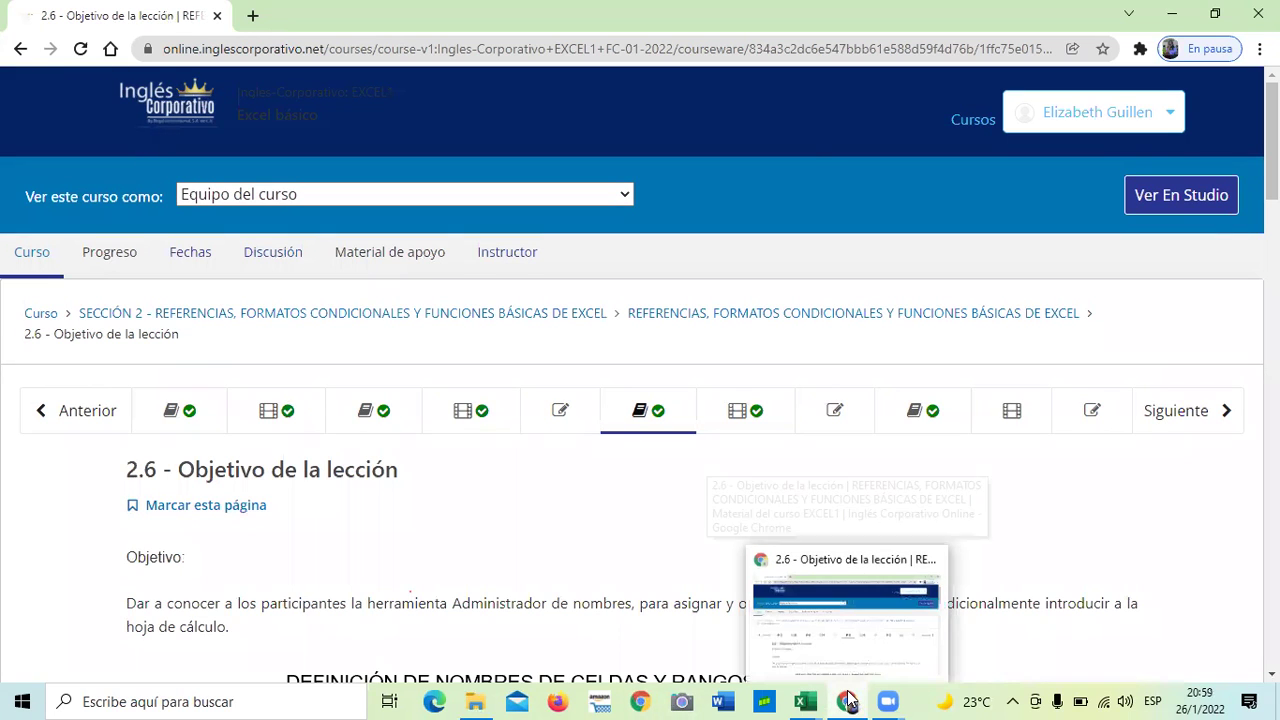
{"action": "left_click", "coordinate": [832, 643]}
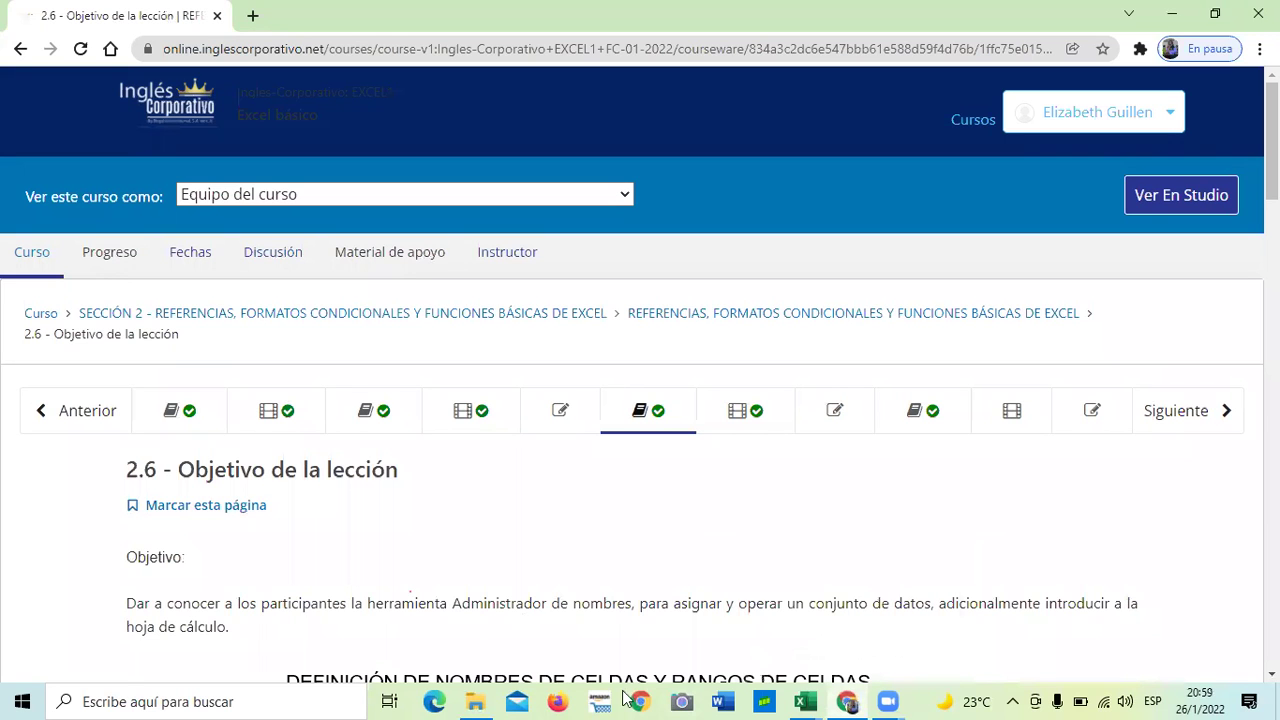